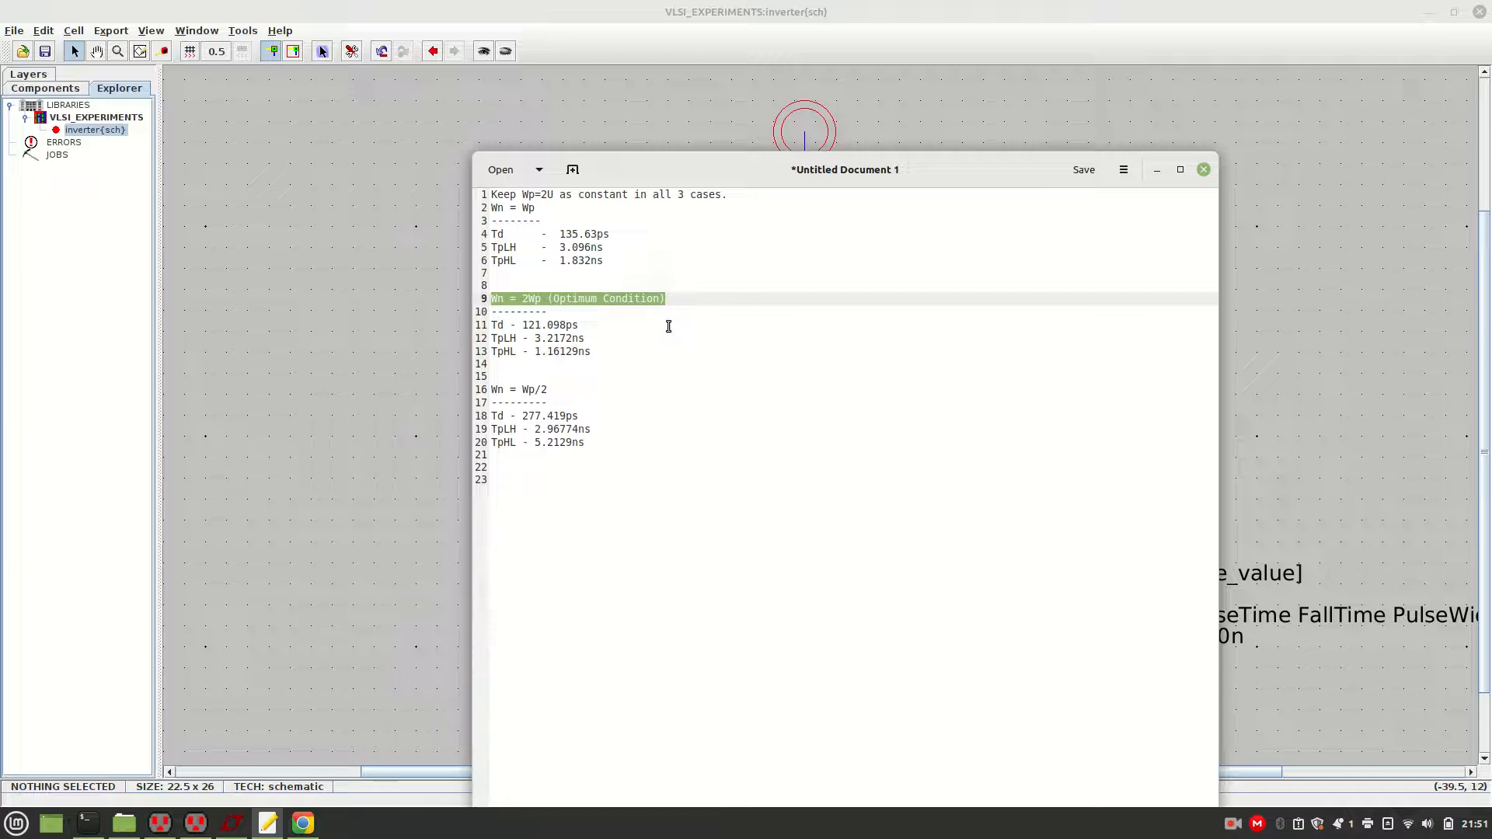
Review the Td, TpLH and TpHL values for the three Wn/Wp cases in the notes, then minimize the document
left_click(584, 475)
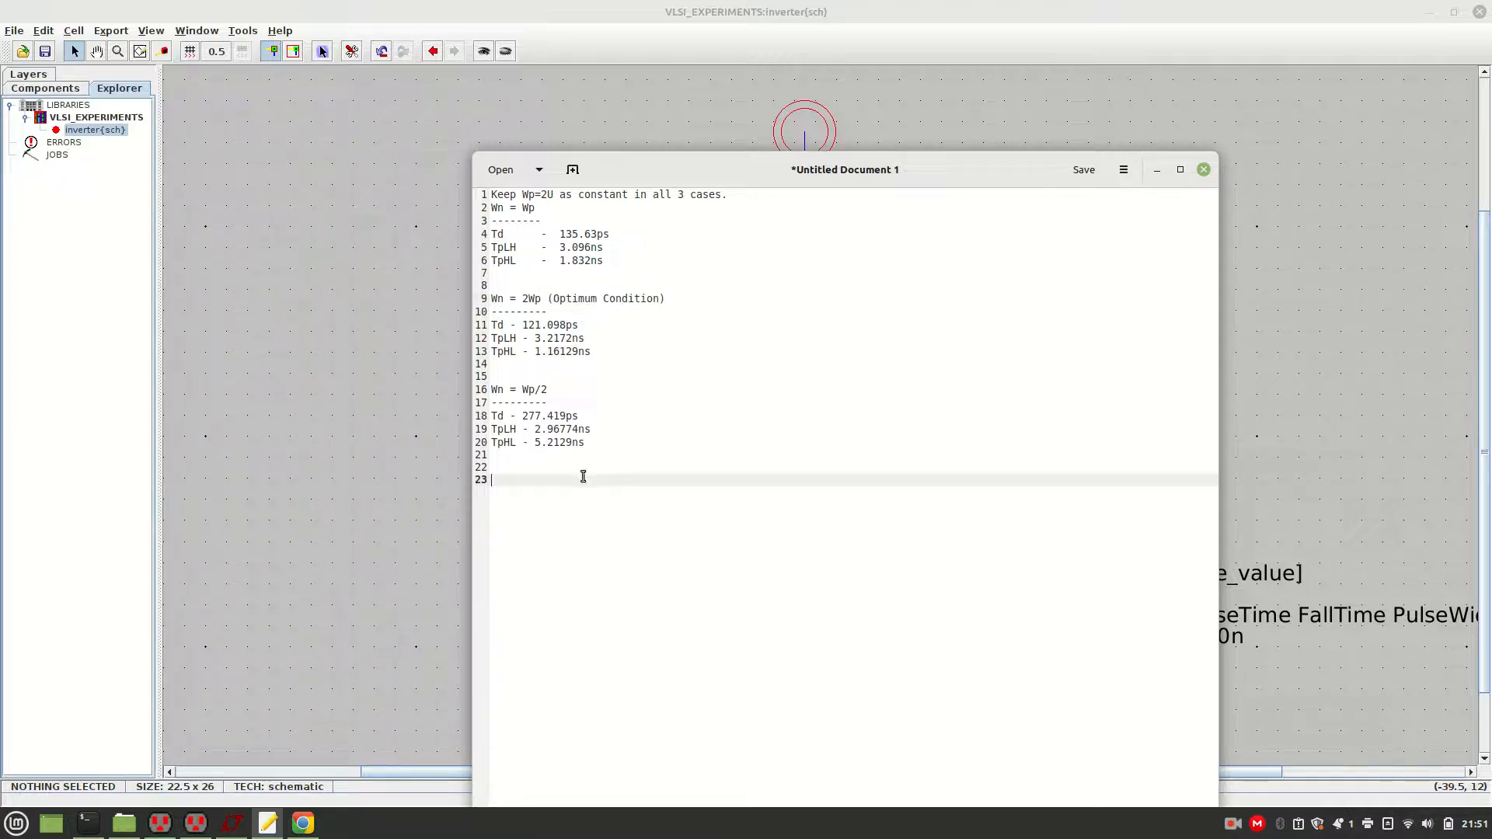
left_click_drag(618, 447, 466, 388)
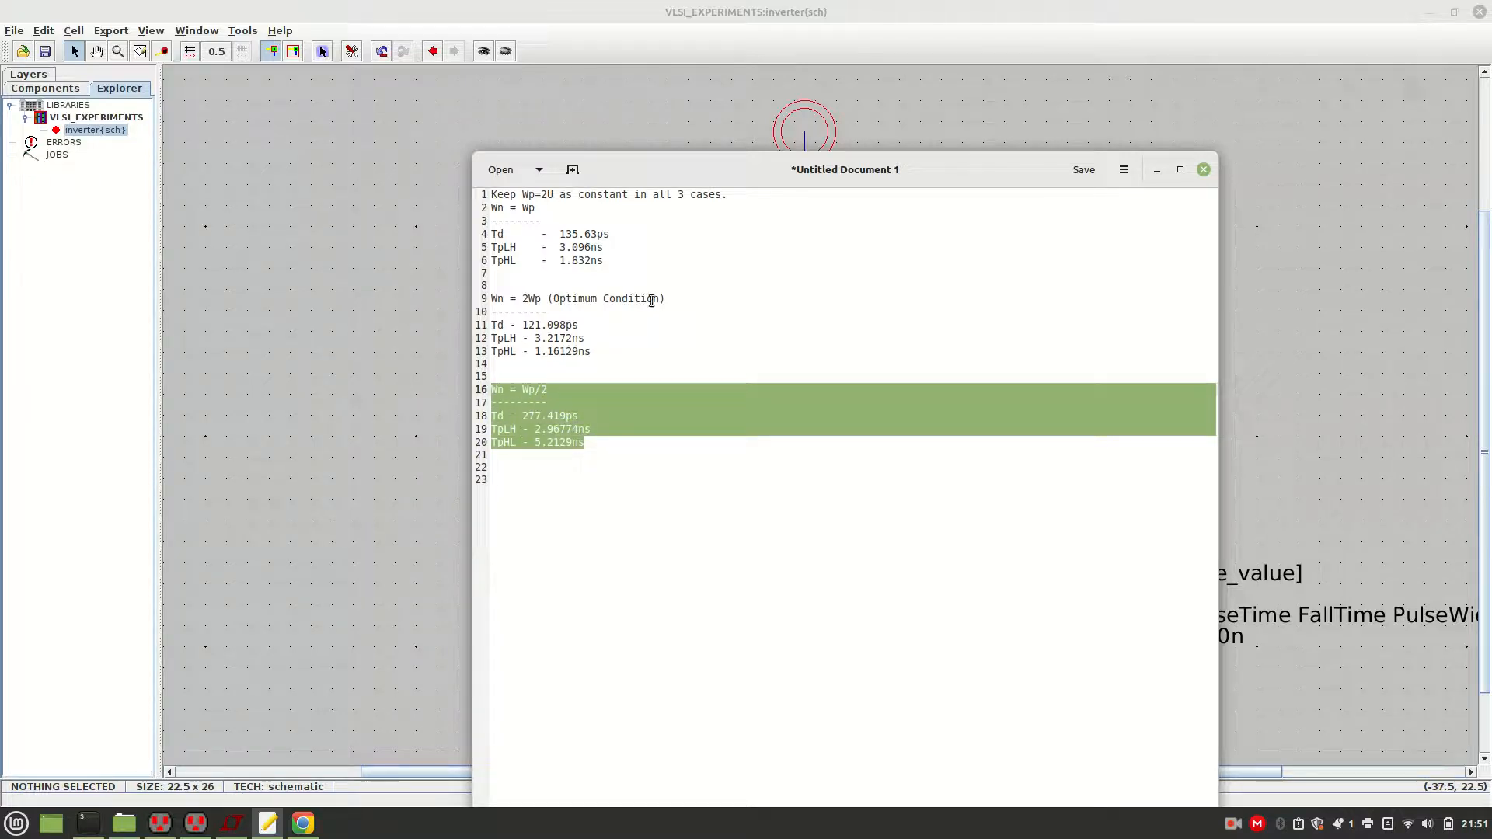
left_click(696, 300)
left_click_drag(708, 299, 478, 300)
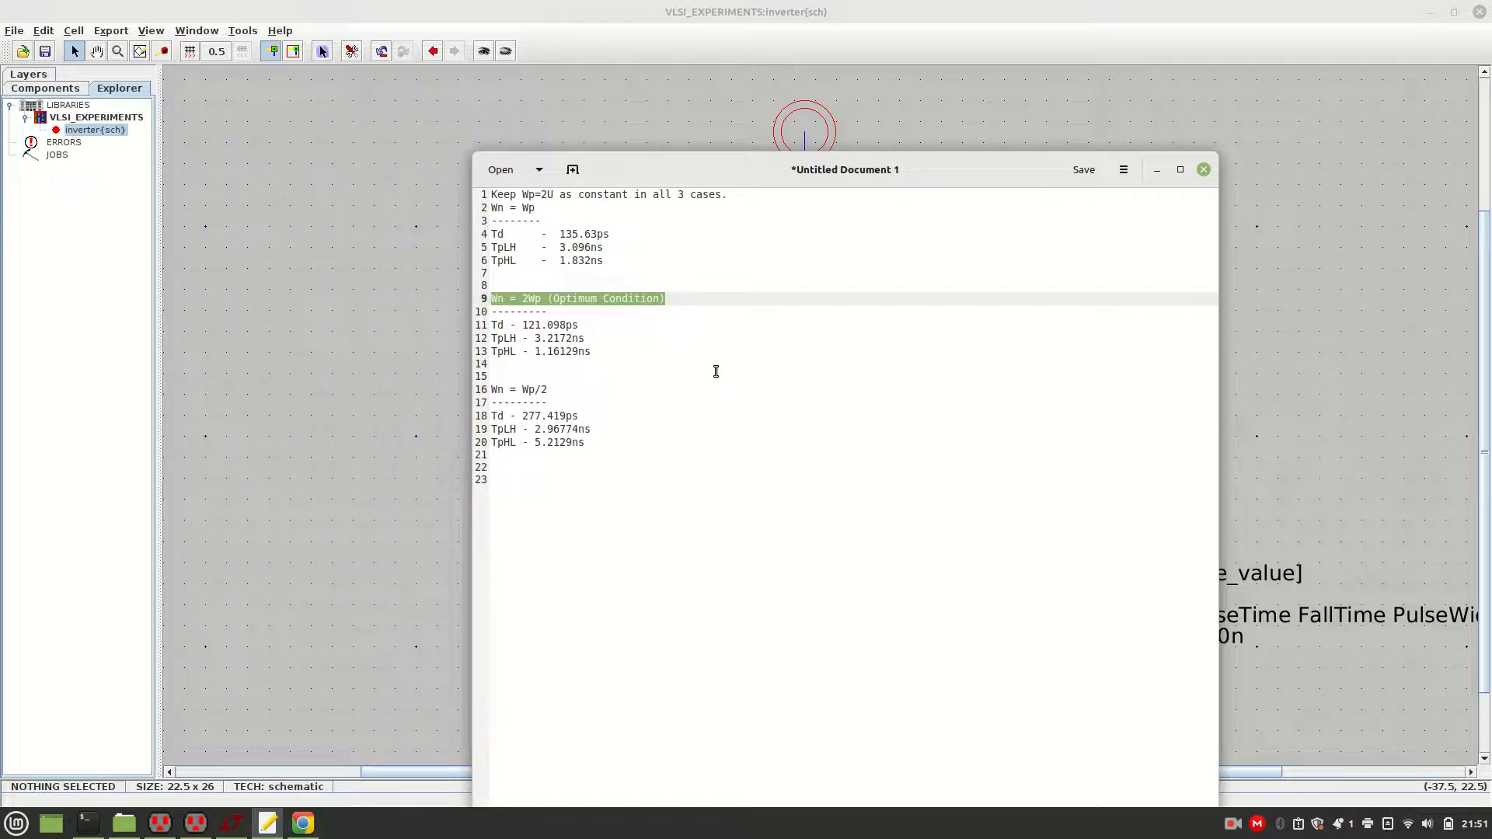
left_click_drag(616, 366, 589, 332)
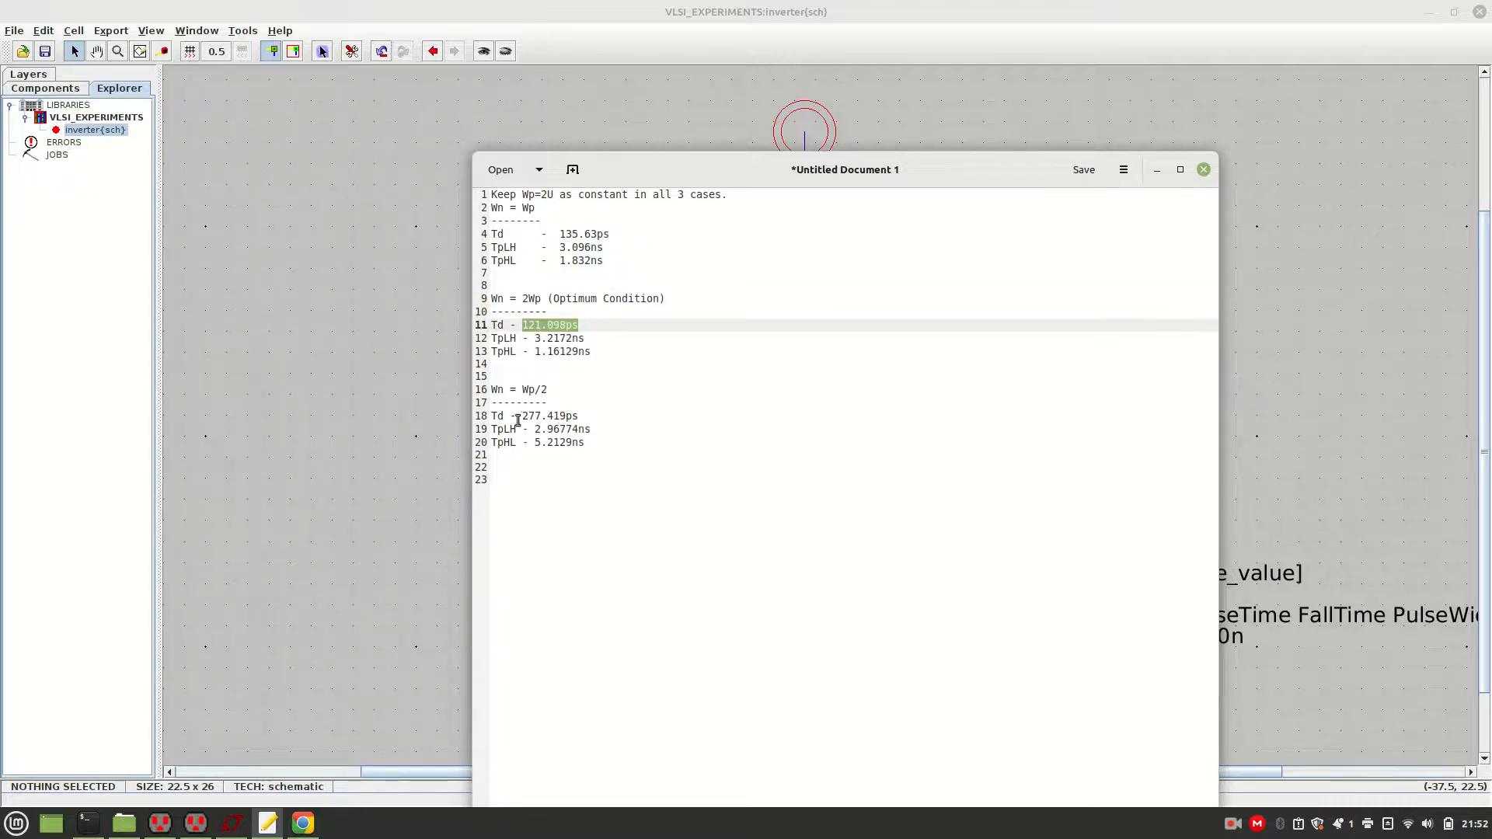
left_click_drag(516, 417, 613, 421)
left_click_drag(559, 231, 633, 244)
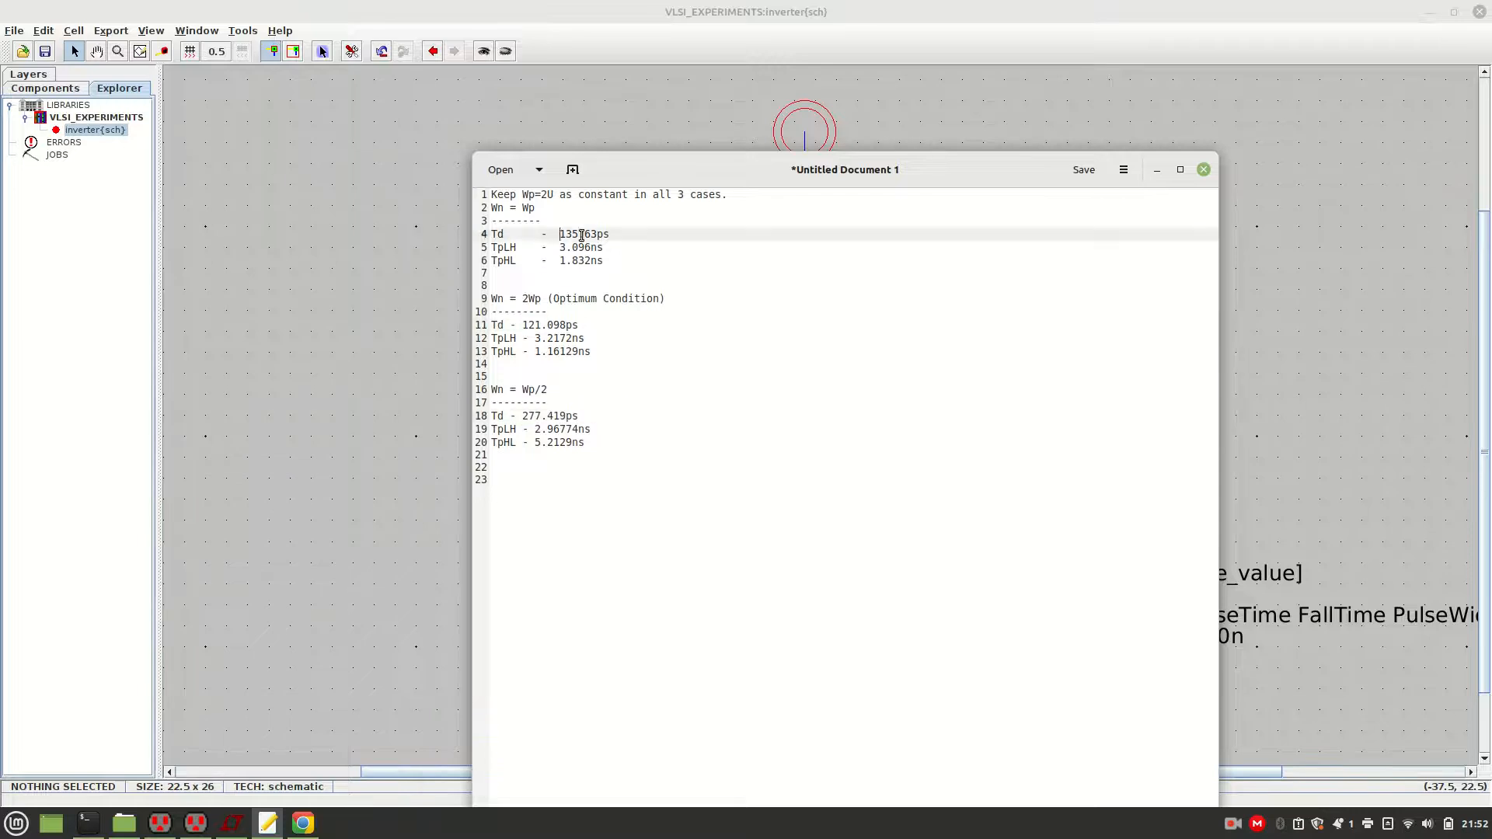
left_click(594, 382)
left_click(615, 362)
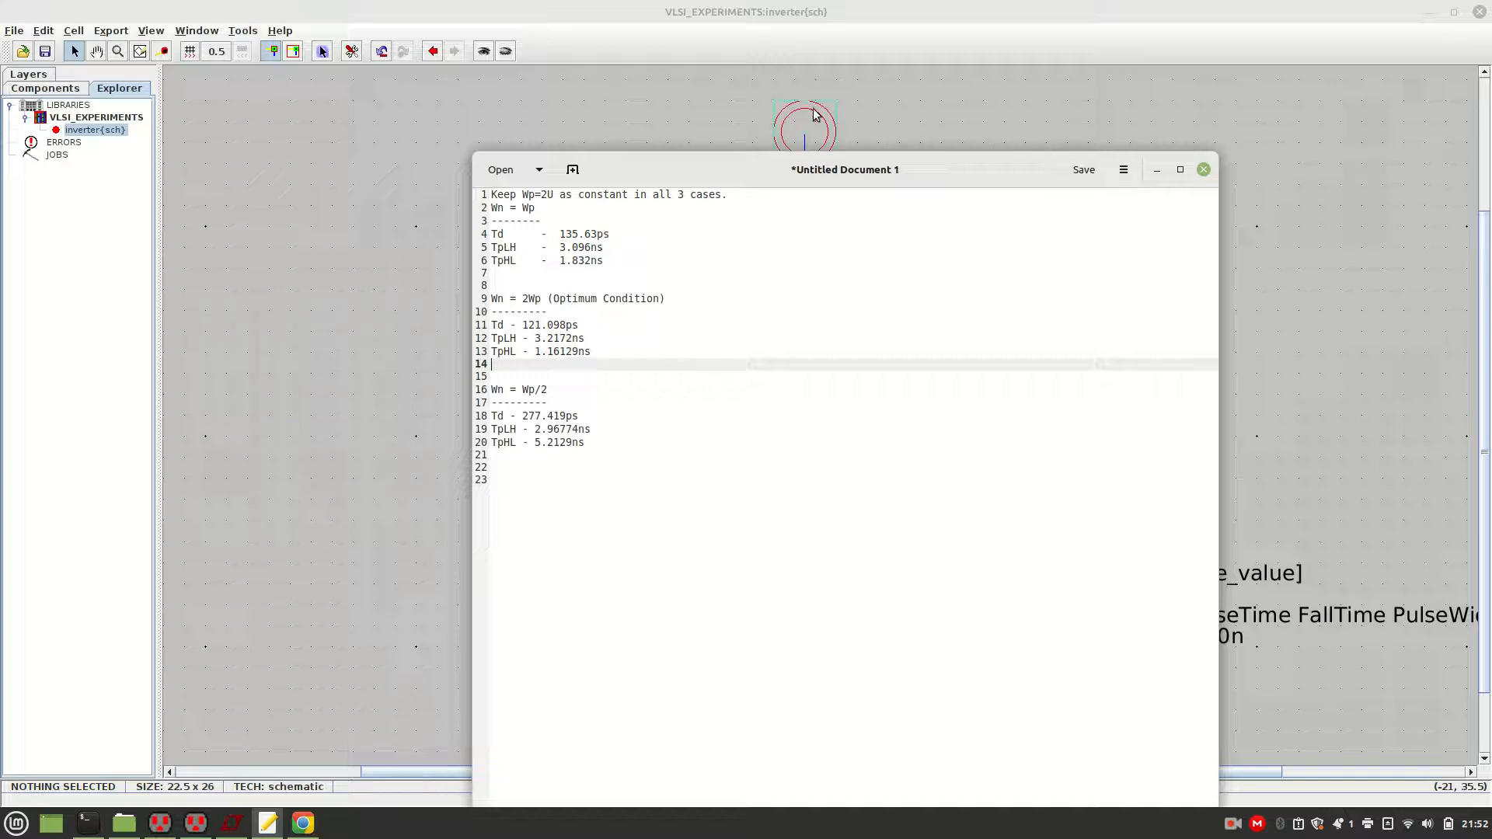
left_click(1157, 169)
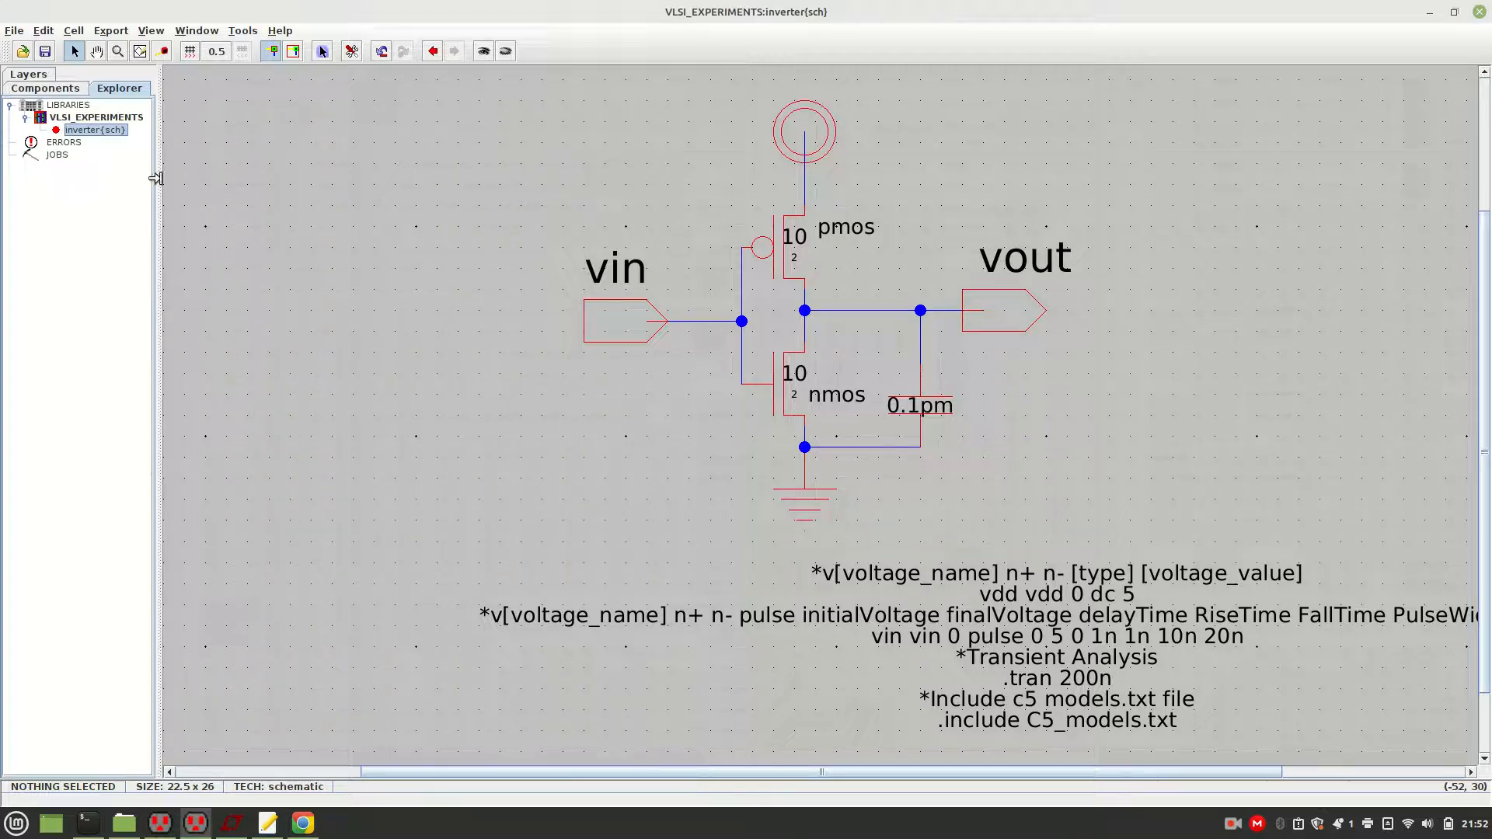
Create a layout cell named inverter in the VLSI_EXPERIMENTS library and select its layout view under the inverter cell group
left_click(93, 118)
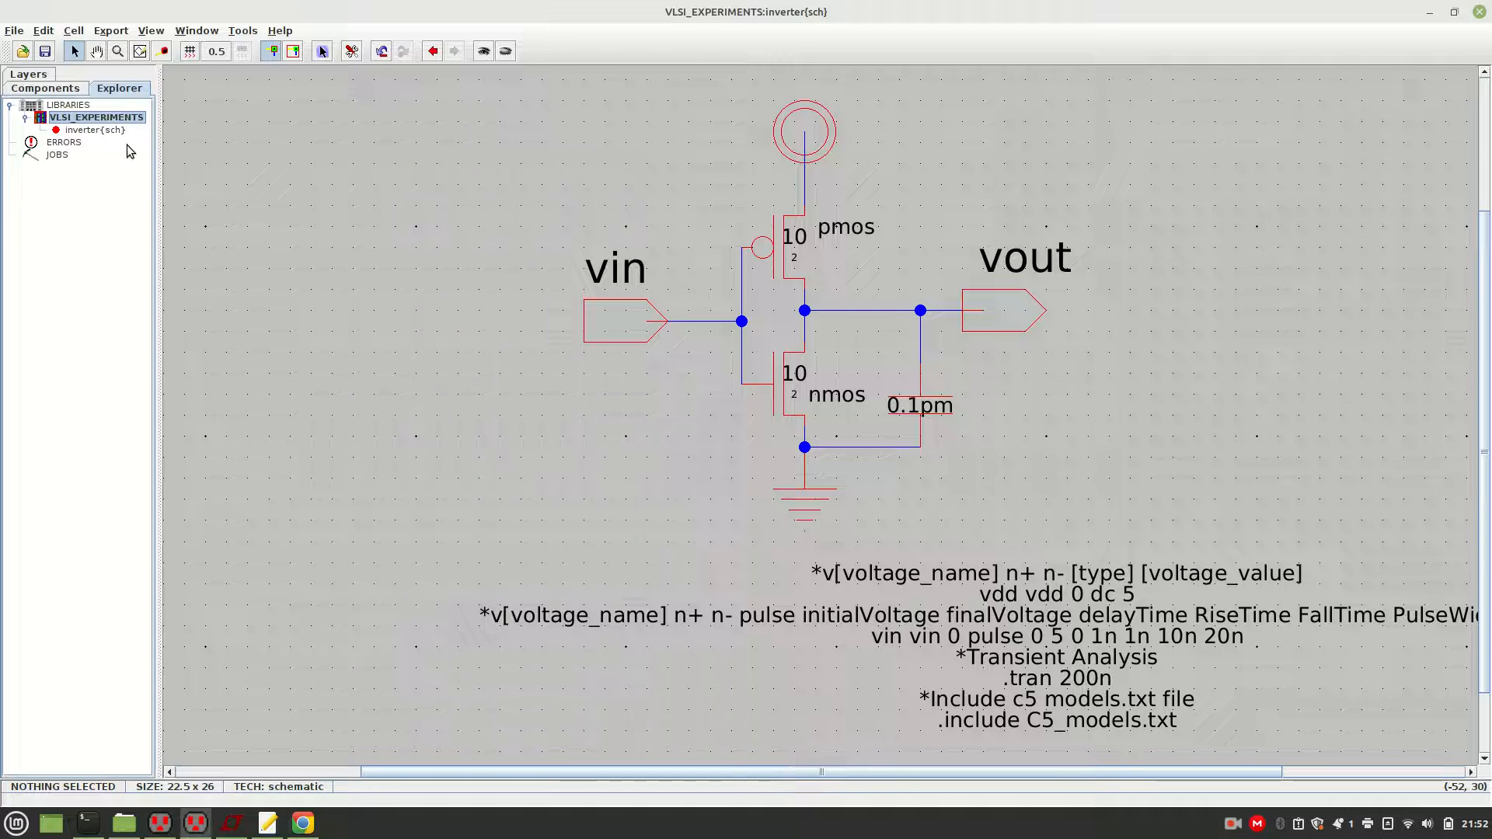
left_click(92, 119)
right_click(92, 120)
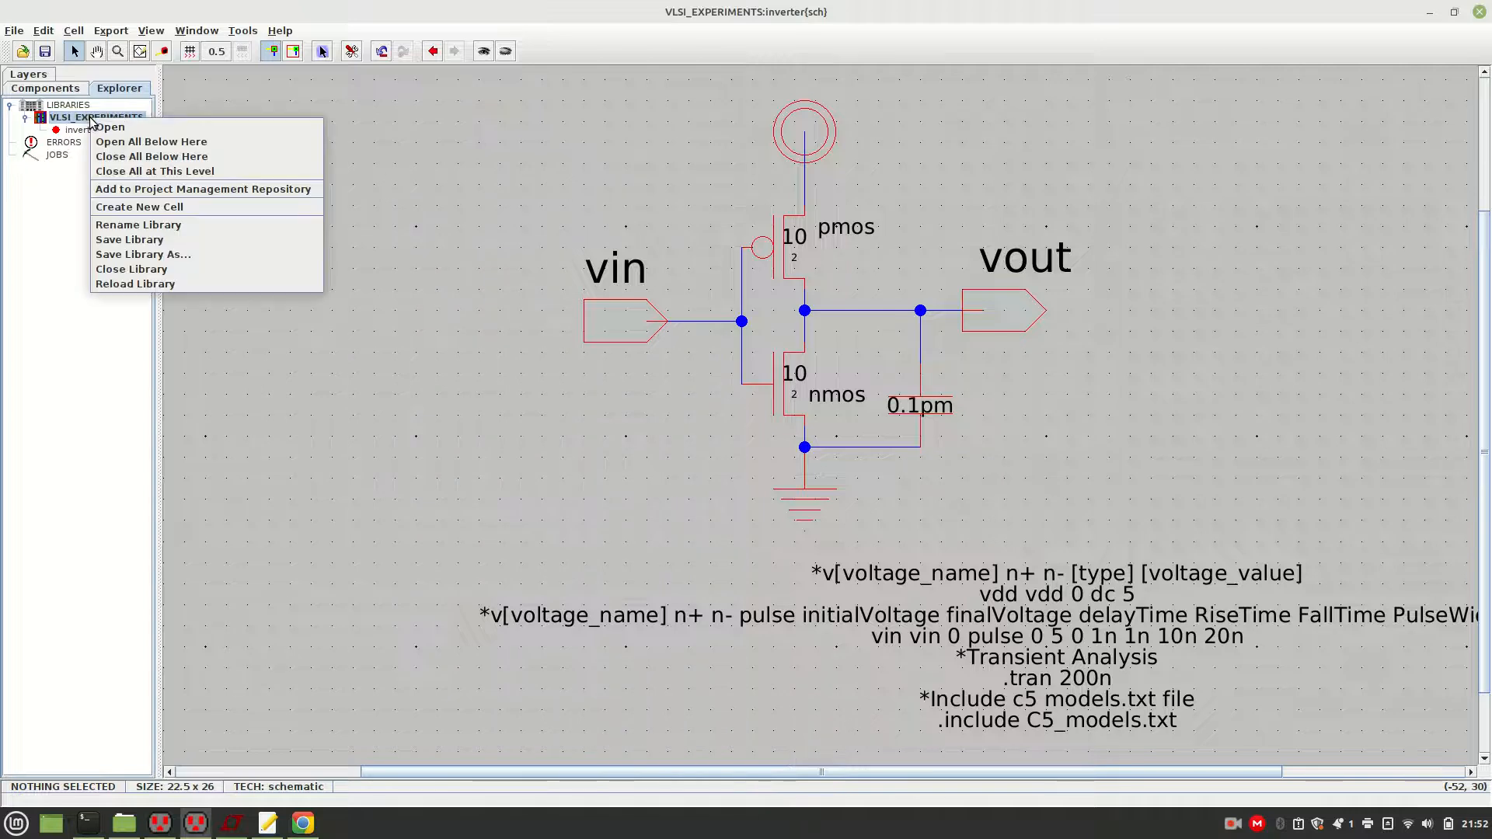
left_click(131, 207)
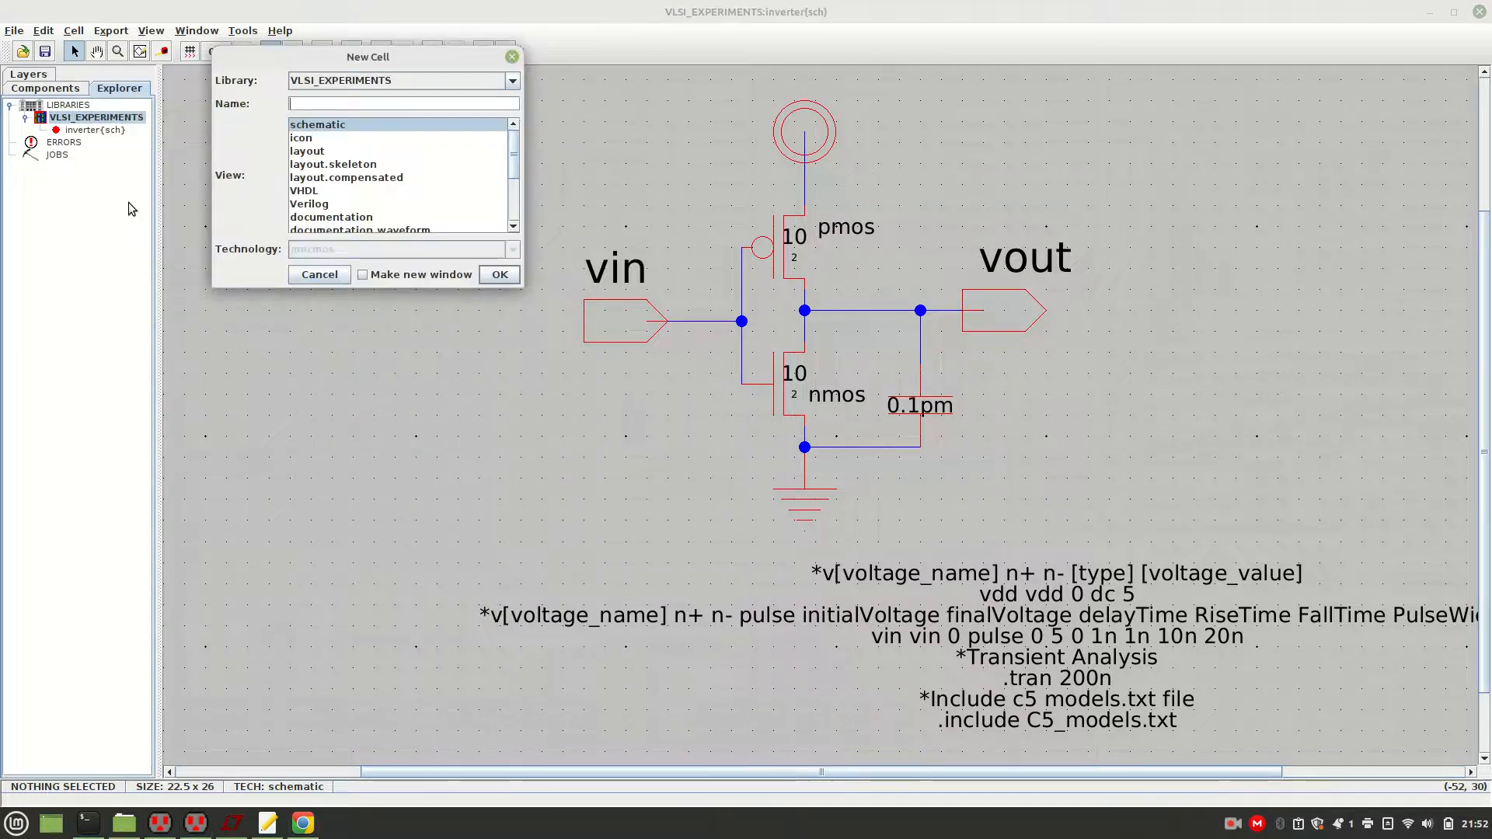
left_click(311, 153)
left_click(313, 104)
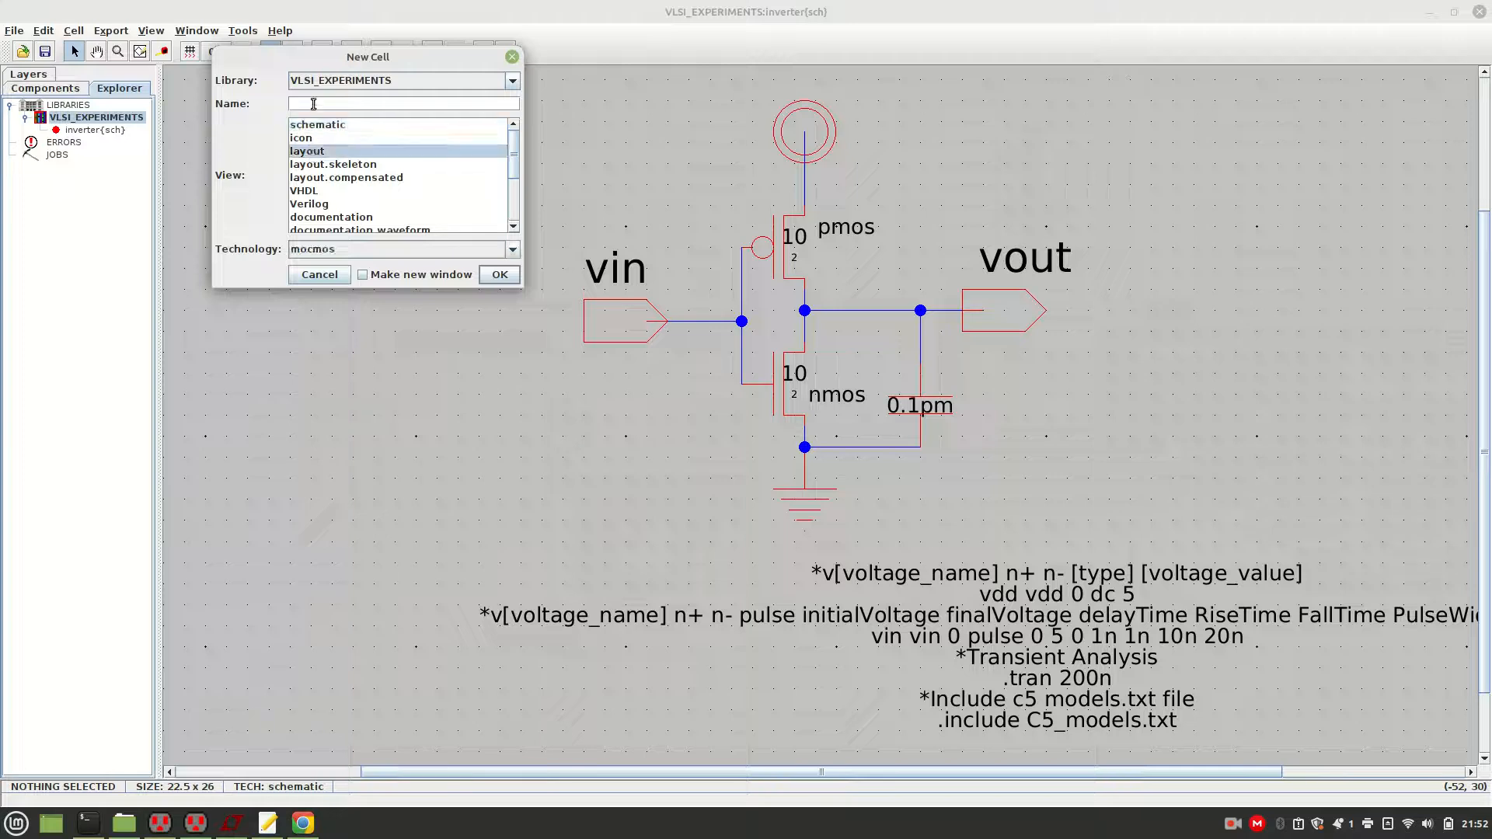
type("inve")
left_click(499, 276)
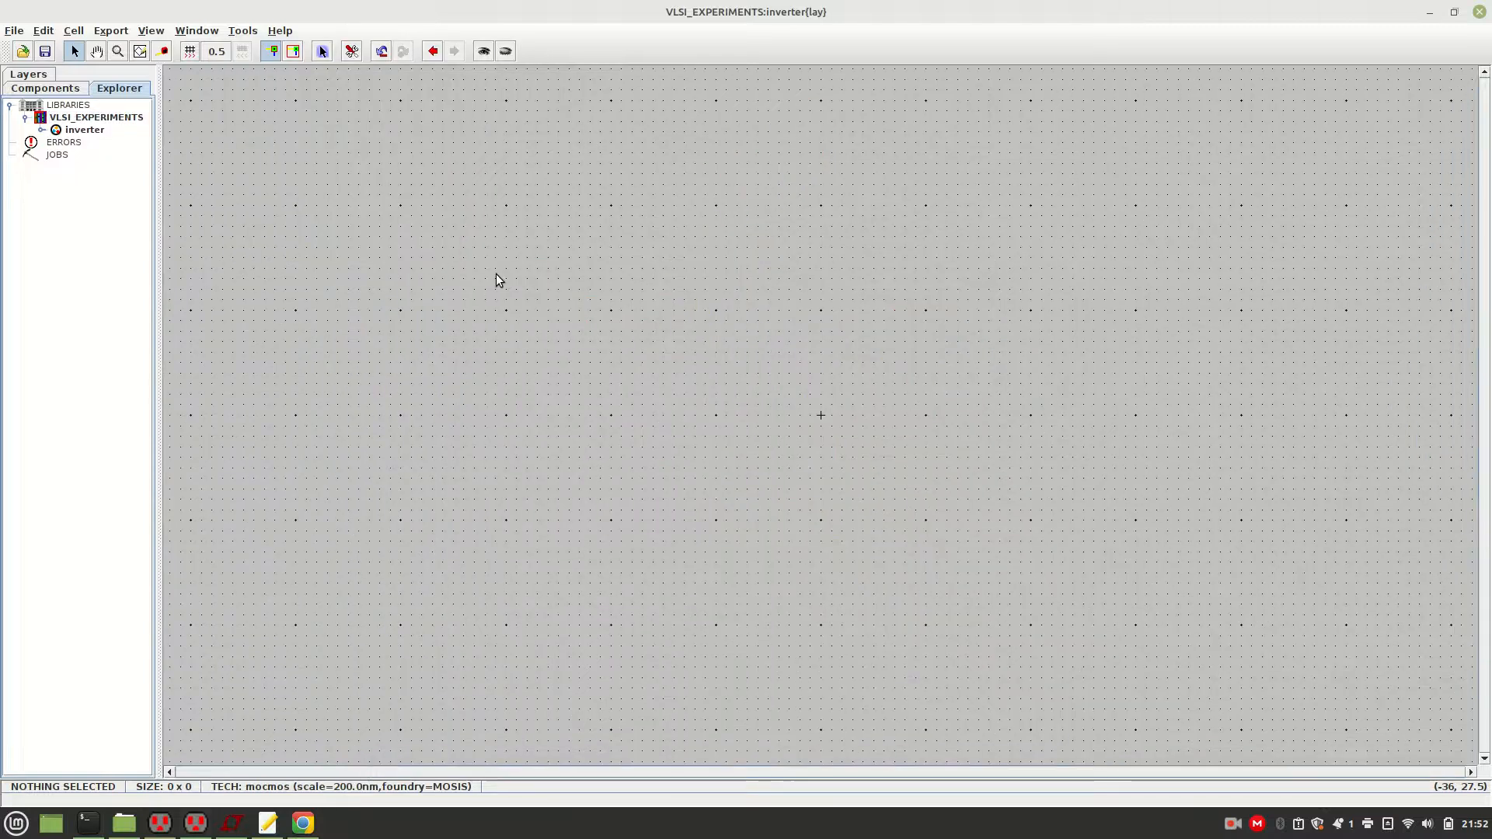
left_click(41, 129)
left_click(98, 155)
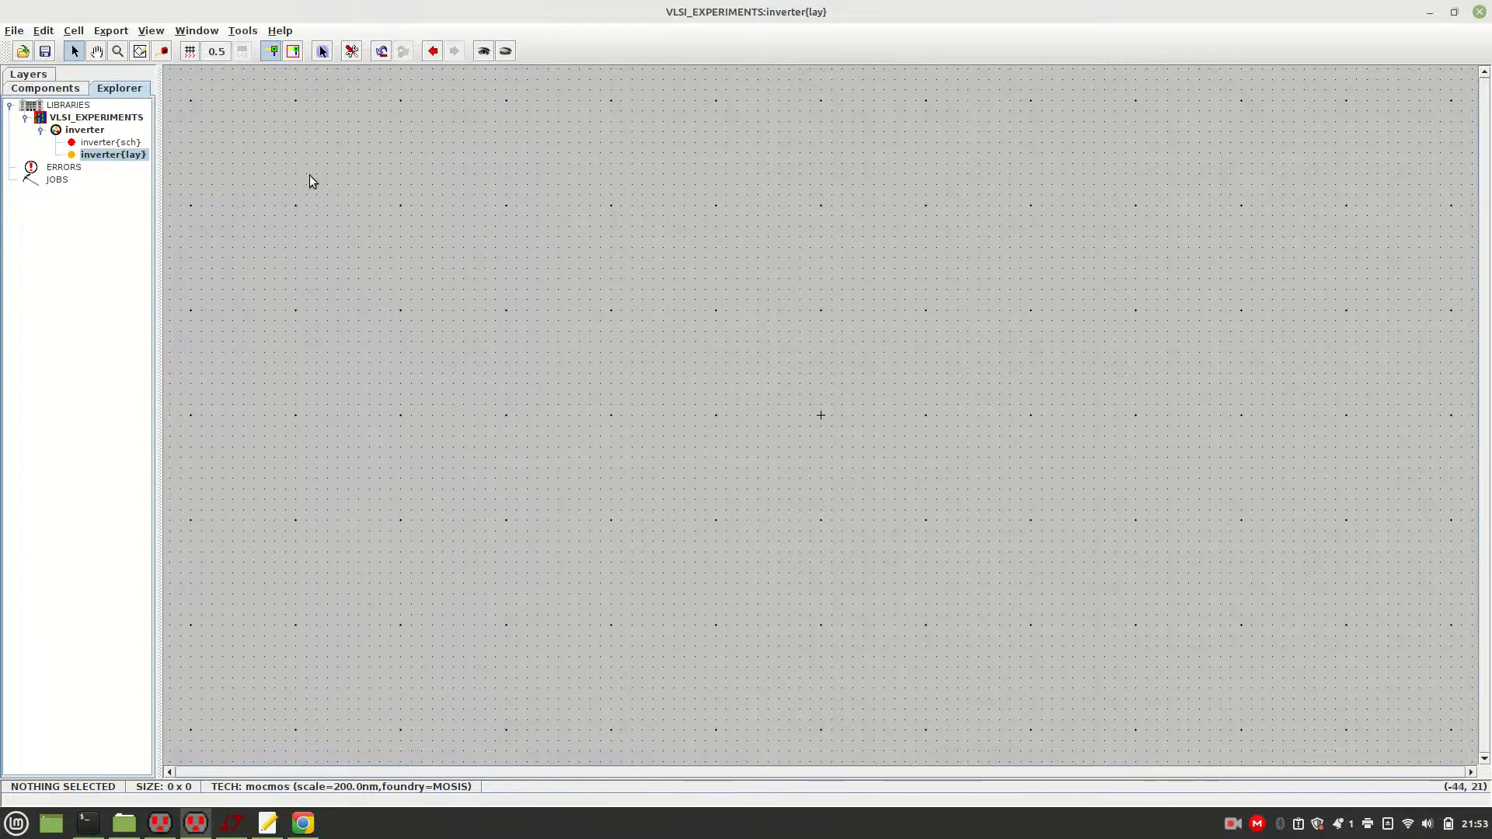
Place an nMos transistor from the mocmos components in the empty layout, to the left of the origin
left_click(53, 89)
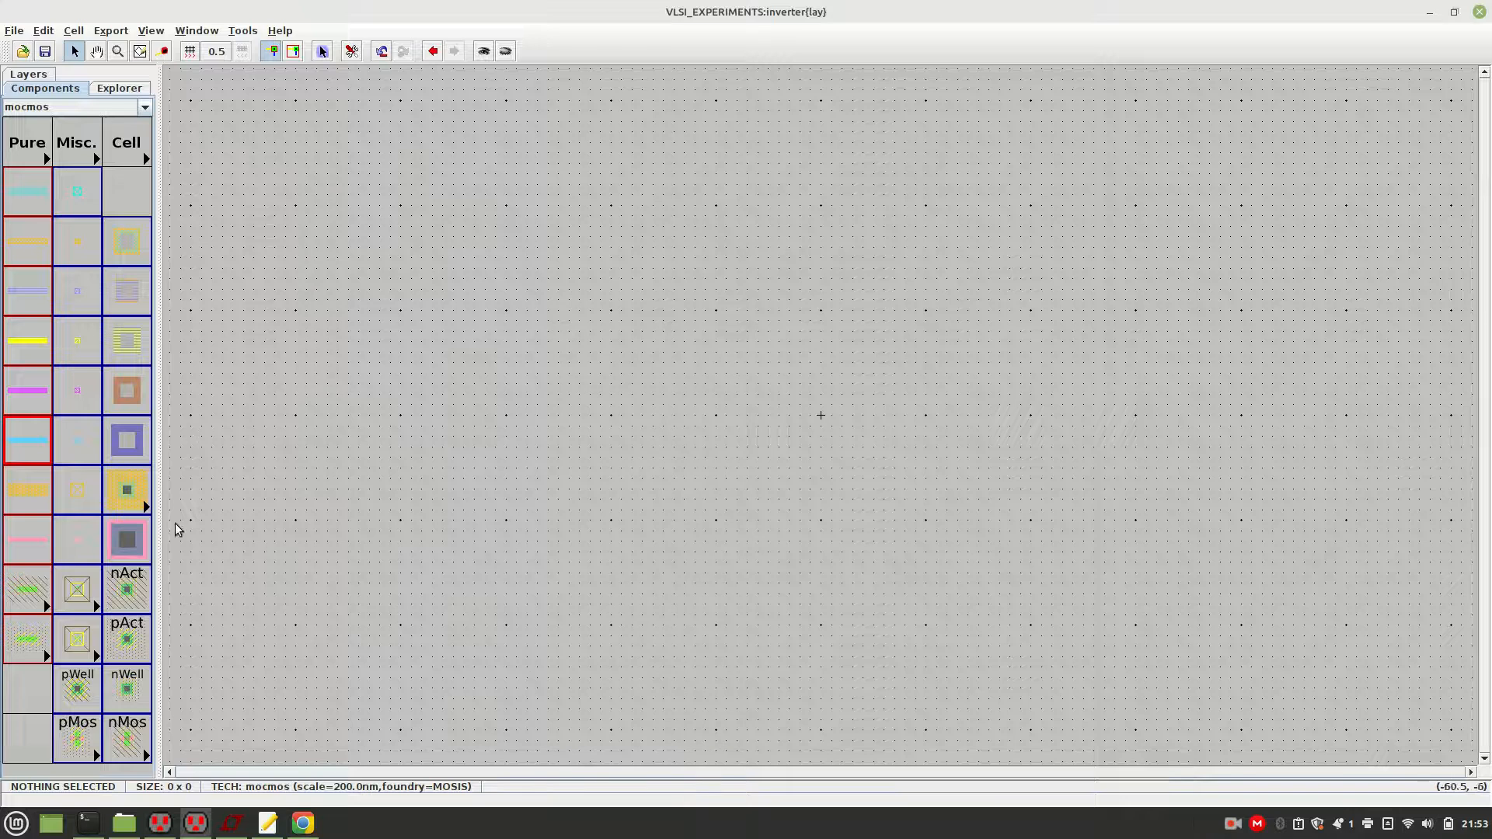
left_click(132, 737)
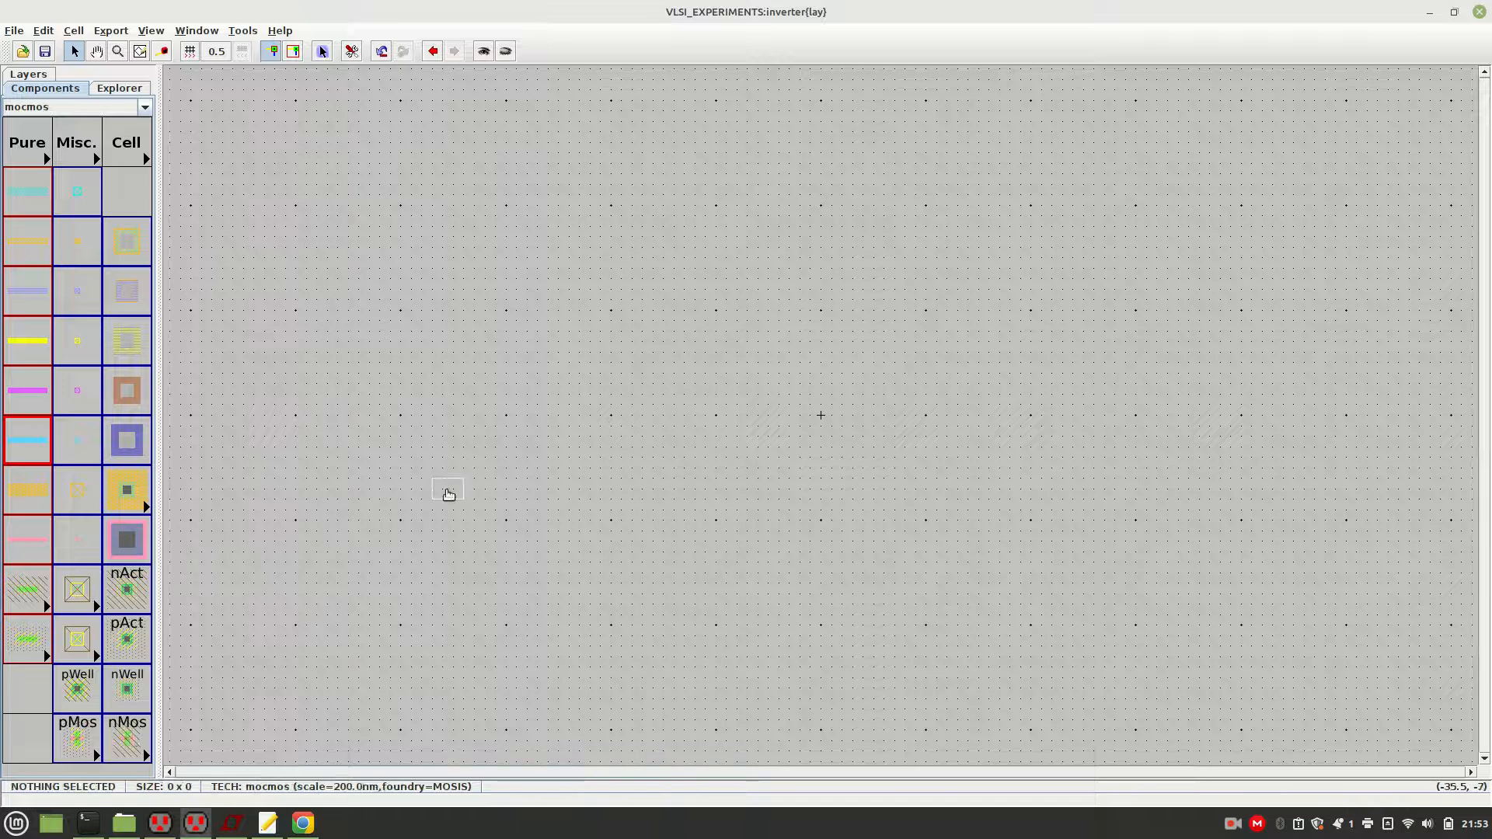
left_click(605, 378)
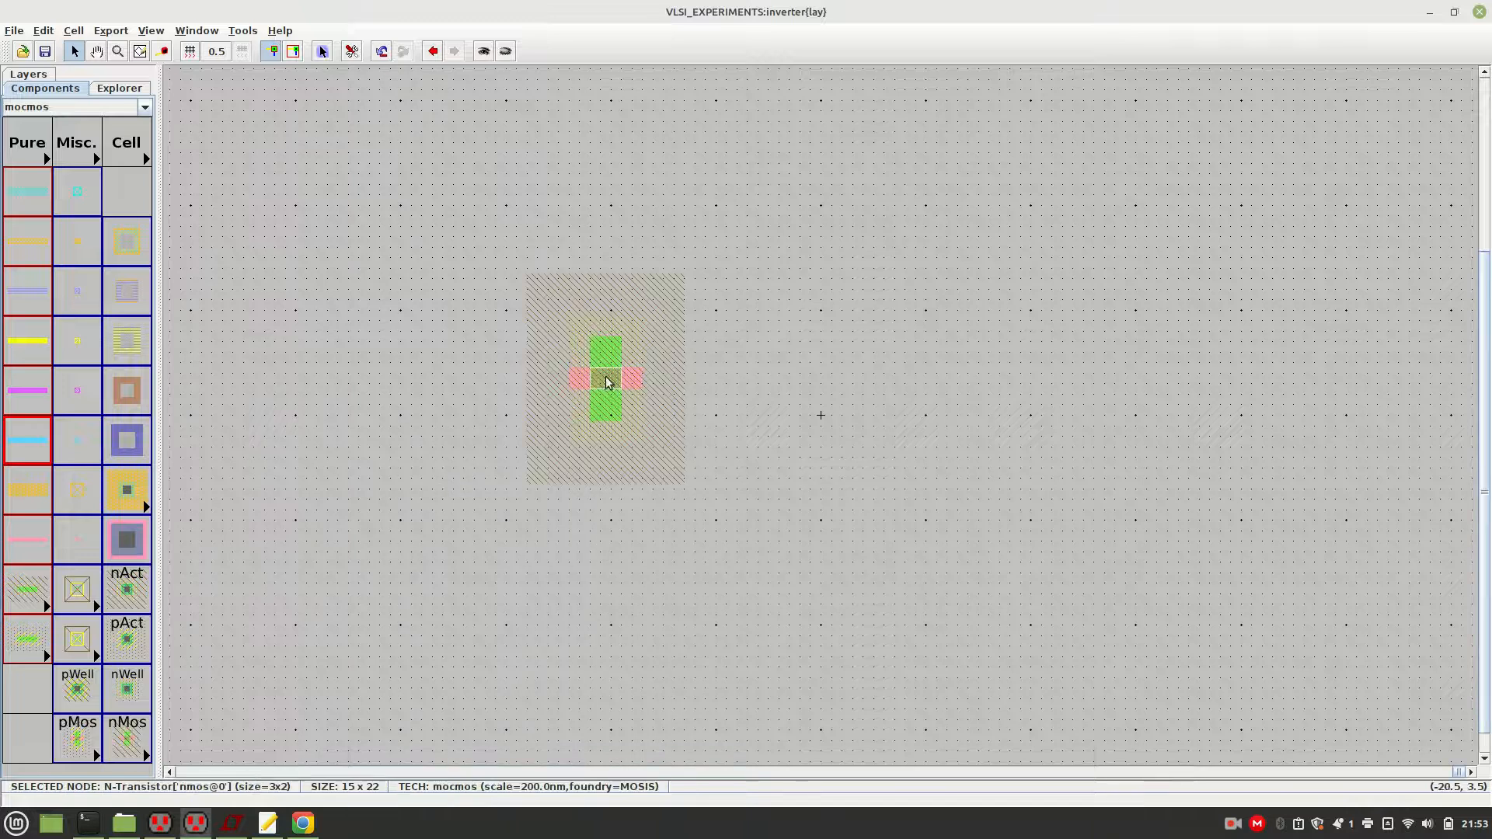
left_click(731, 450)
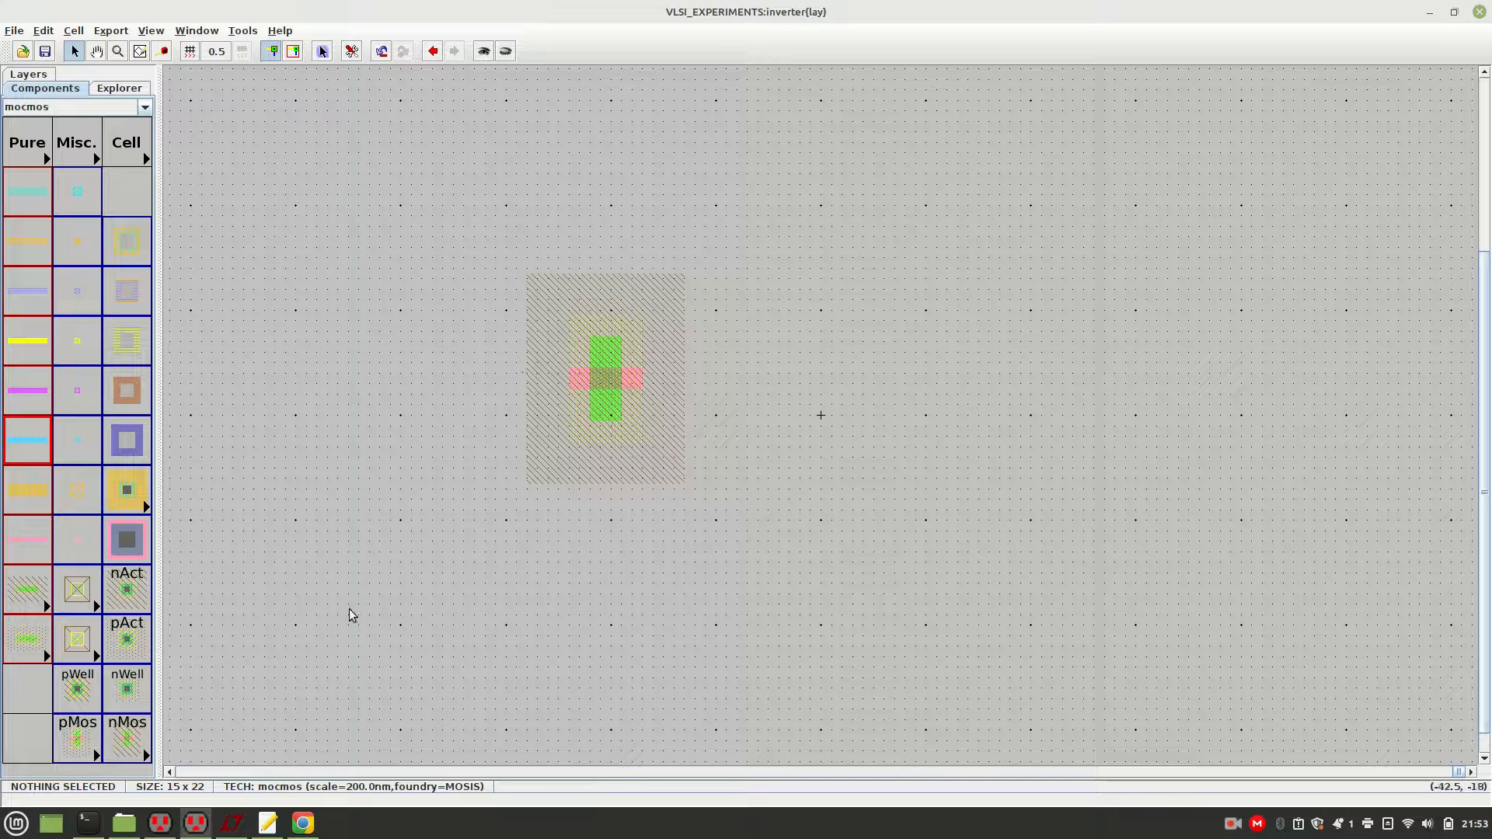
Place two nAct contacts vertically in line with the nMos transistor, one below it and one above it
left_click(129, 588)
left_click(605, 551)
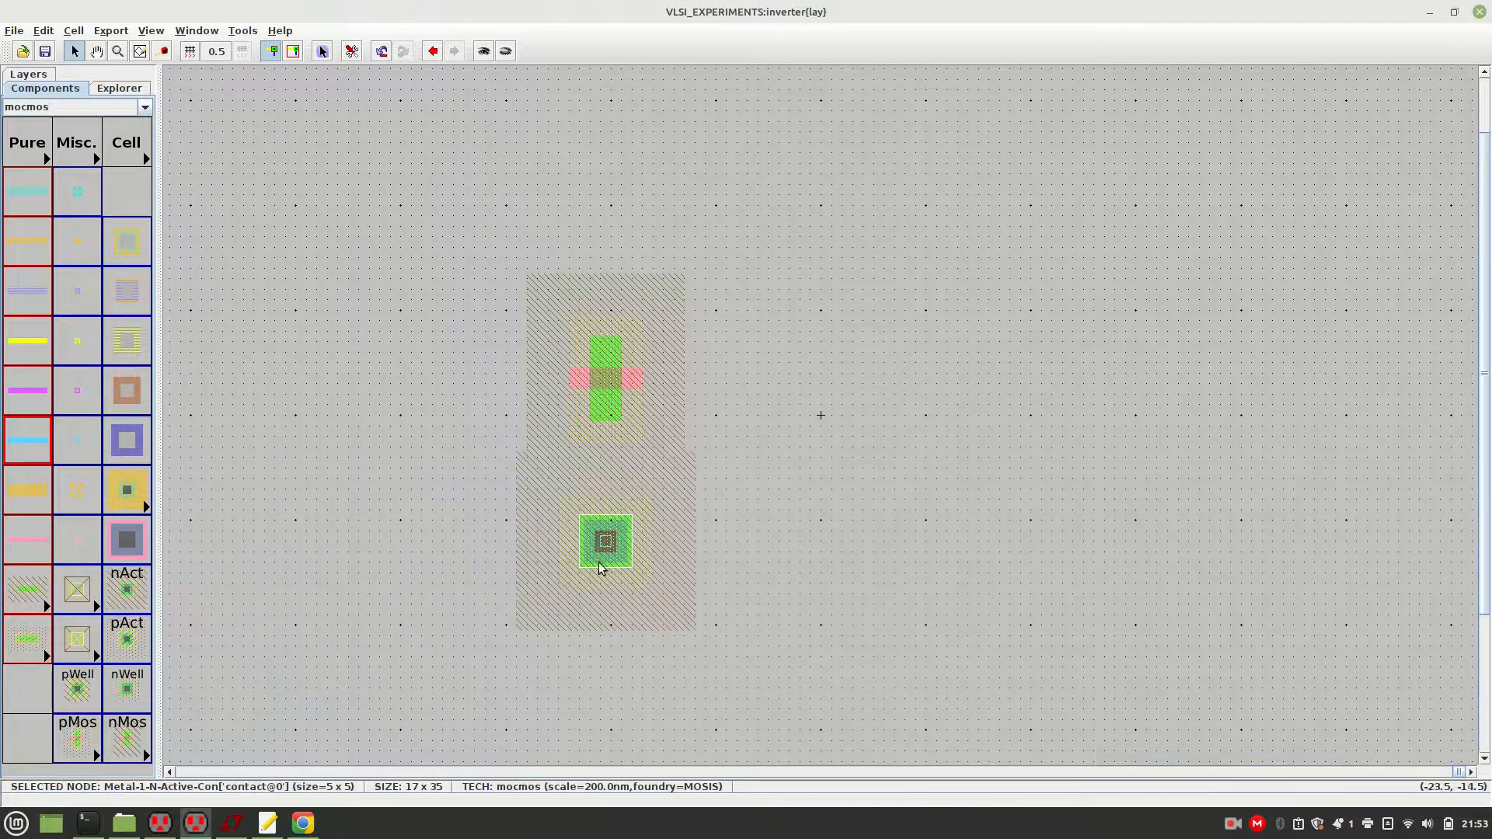
left_click(648, 597)
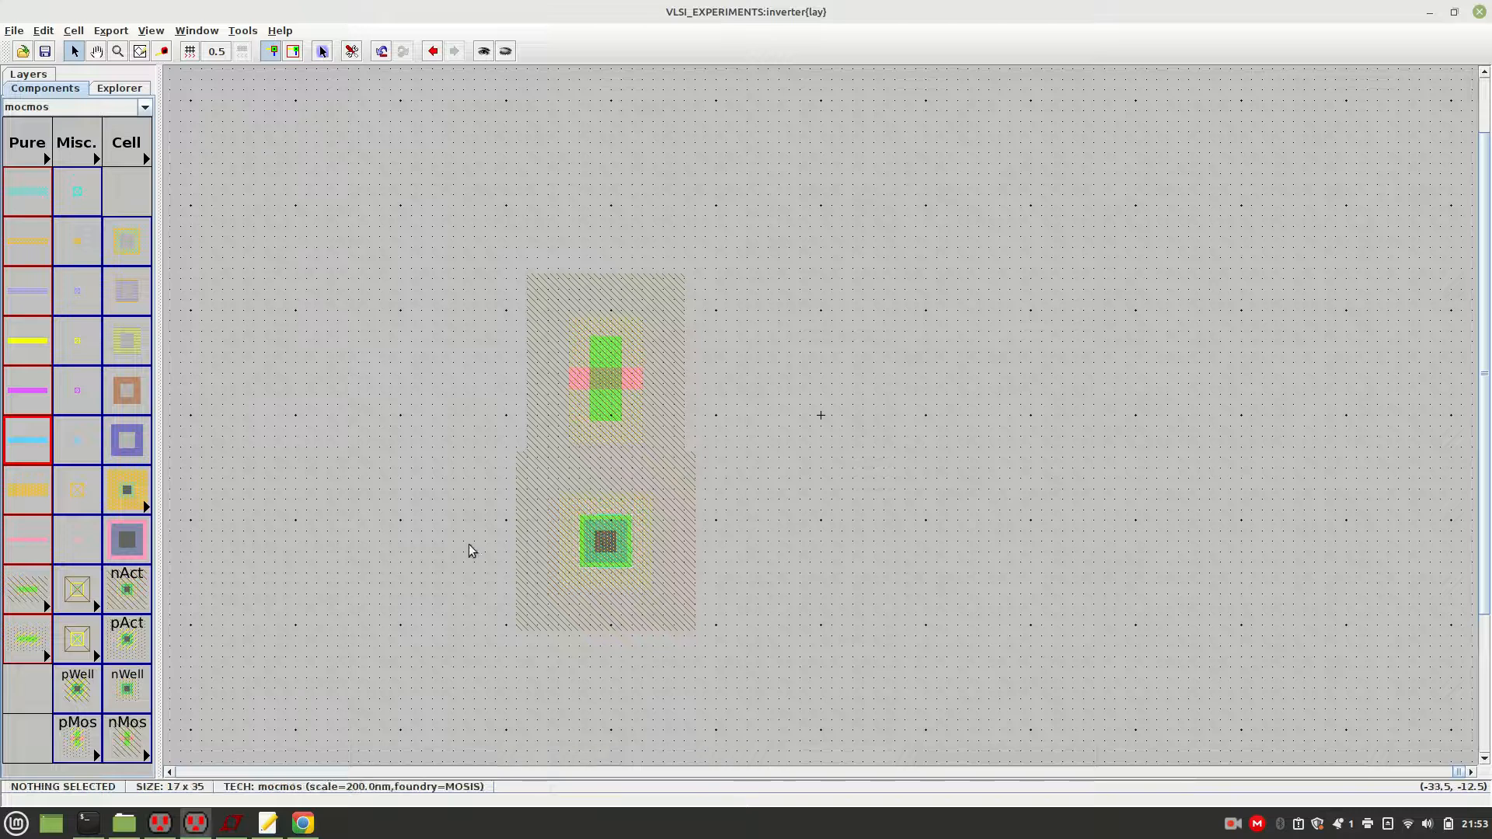
left_click(127, 588)
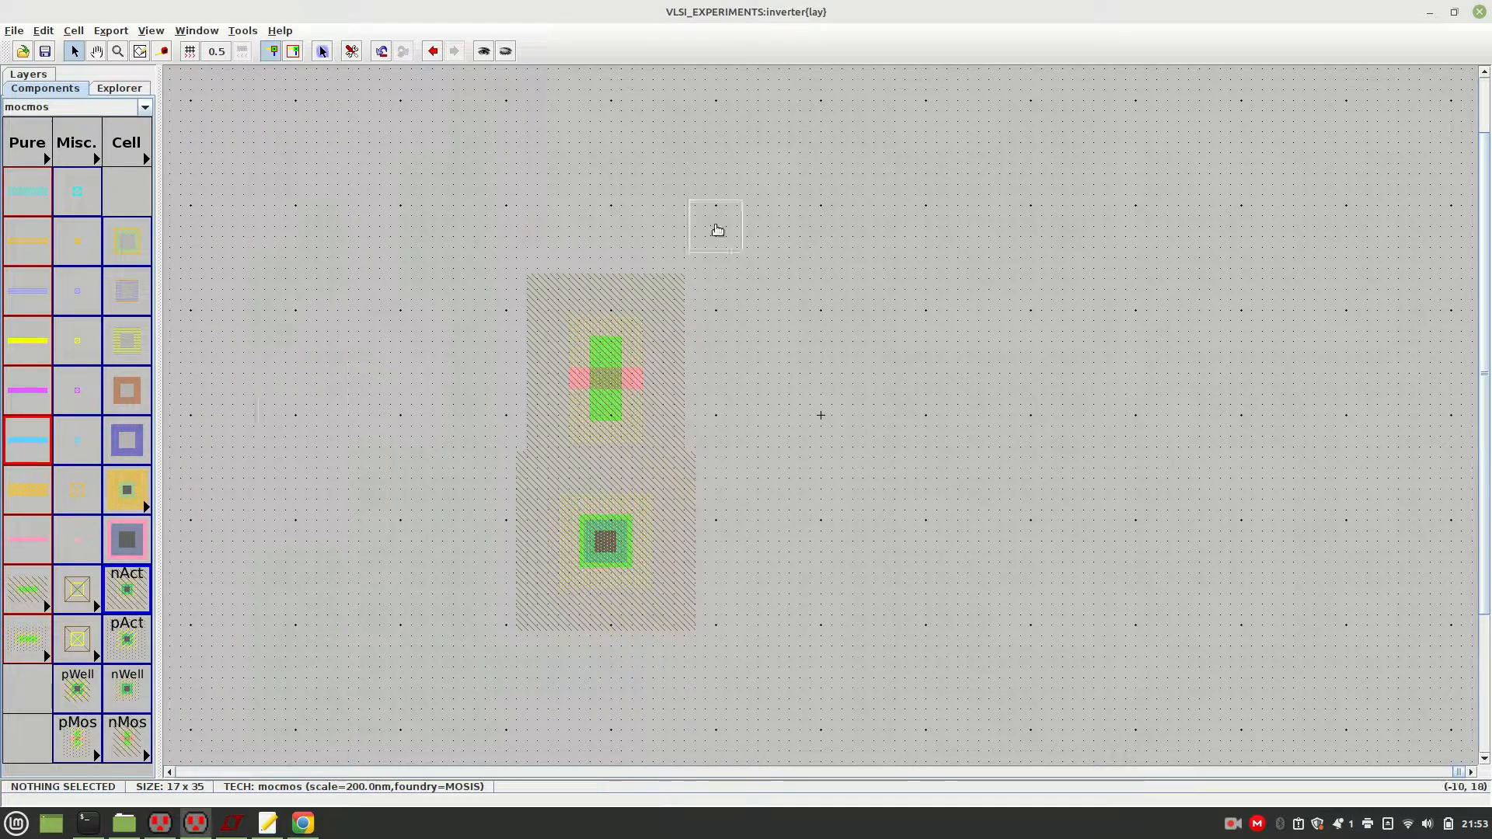
left_click(610, 204)
left_click(709, 256)
Set the nMos transistor's width to 10 in its node properties
left_click(610, 380)
double_click(610, 380)
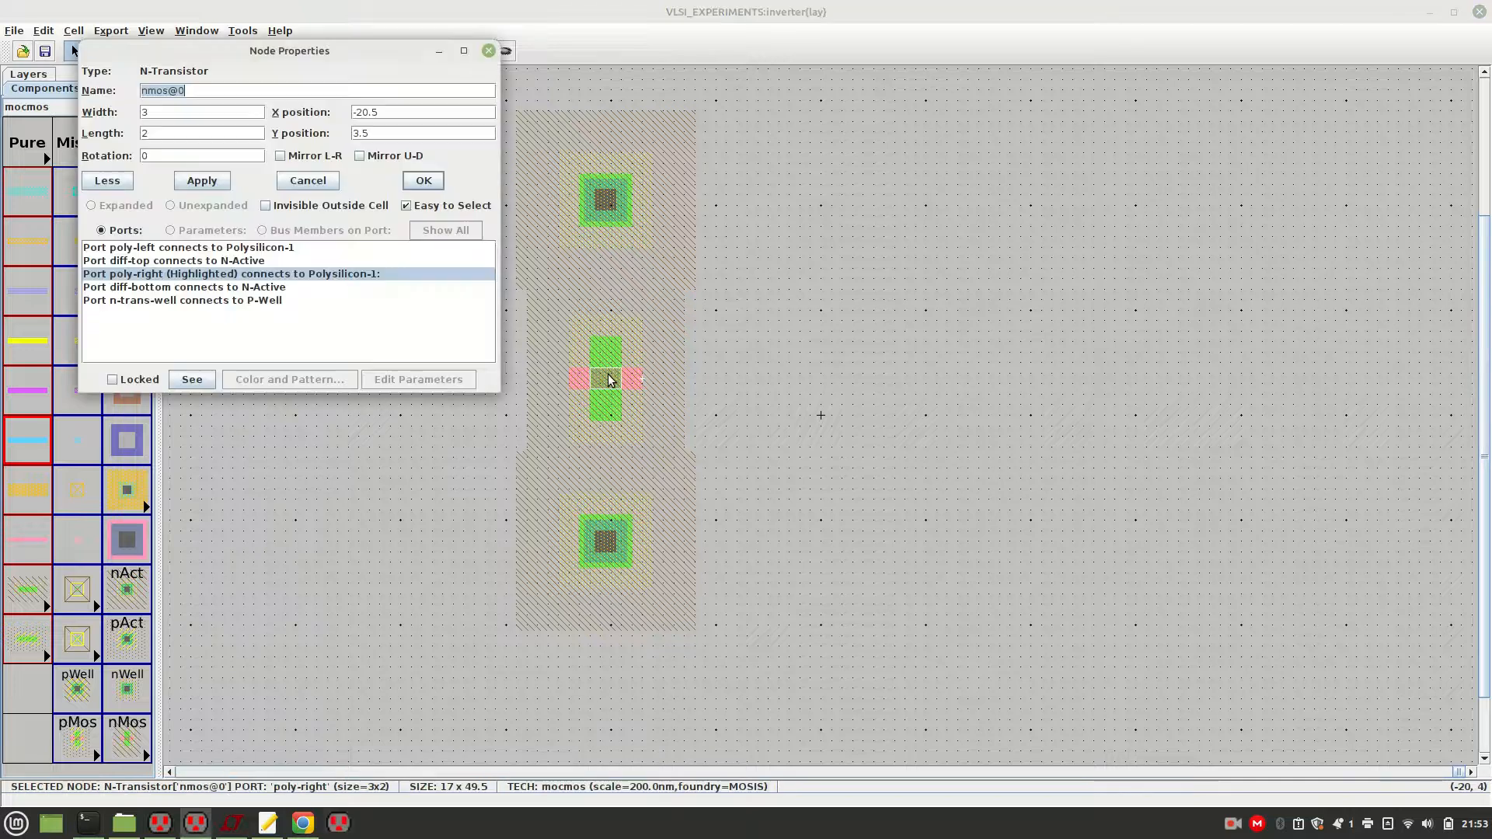
left_click(170, 115)
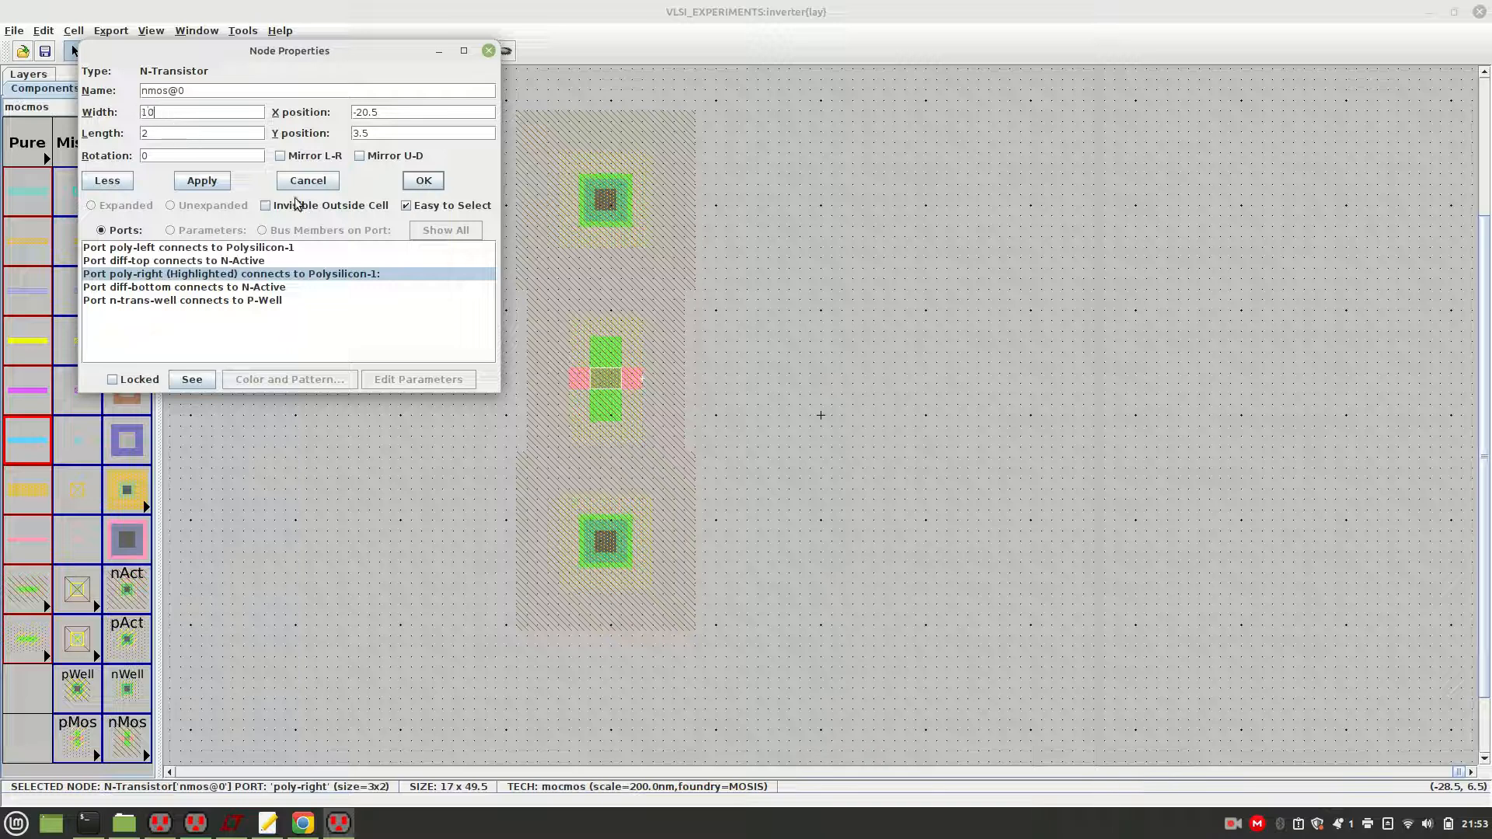
left_click(196, 183)
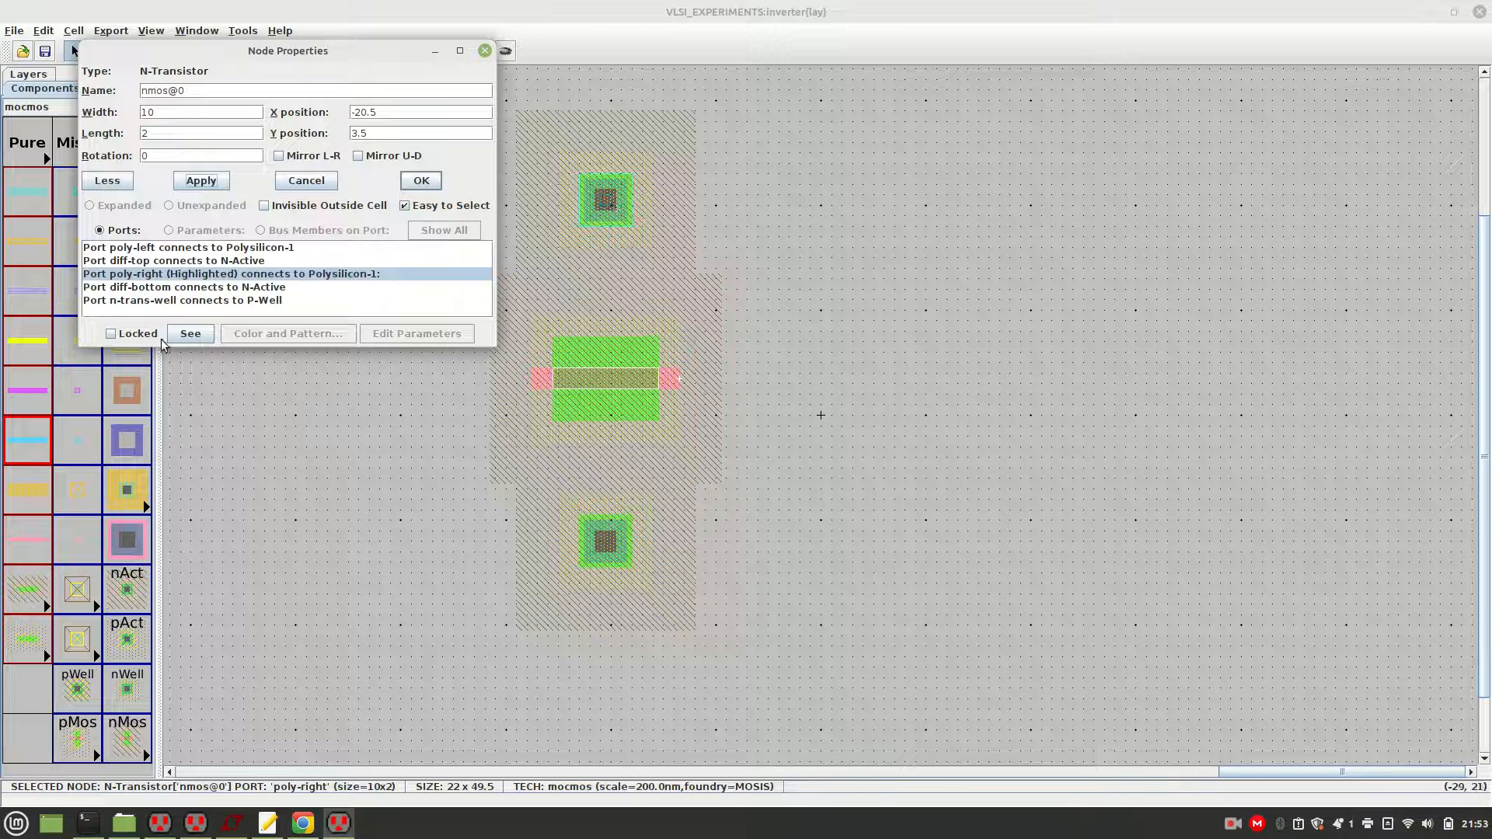
left_click(485, 51)
Set the X size of the nAct contact below the transistor to 10
double_click(614, 546)
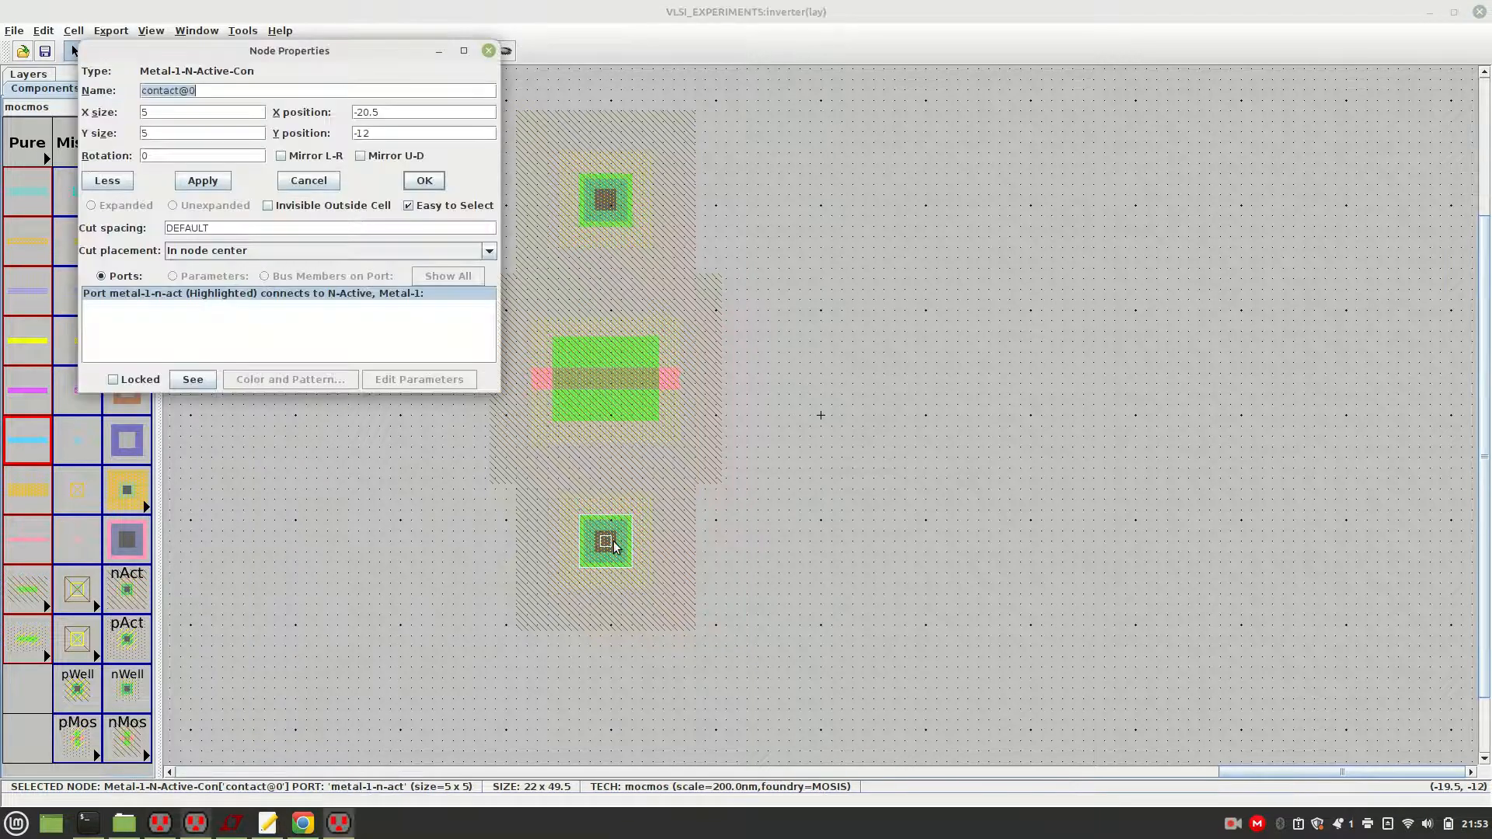
left_click(181, 114)
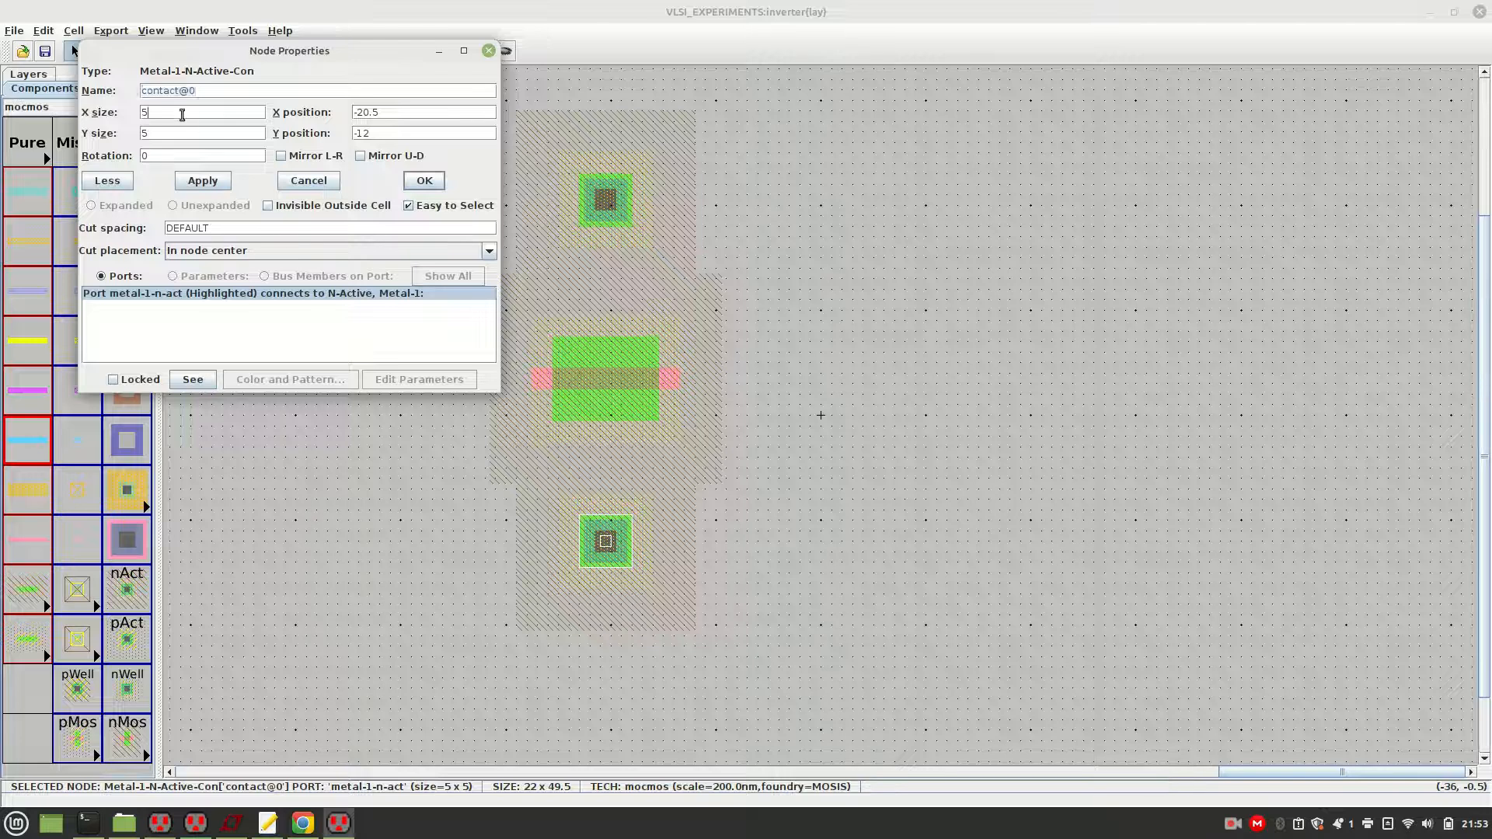
type("10")
key("Return")
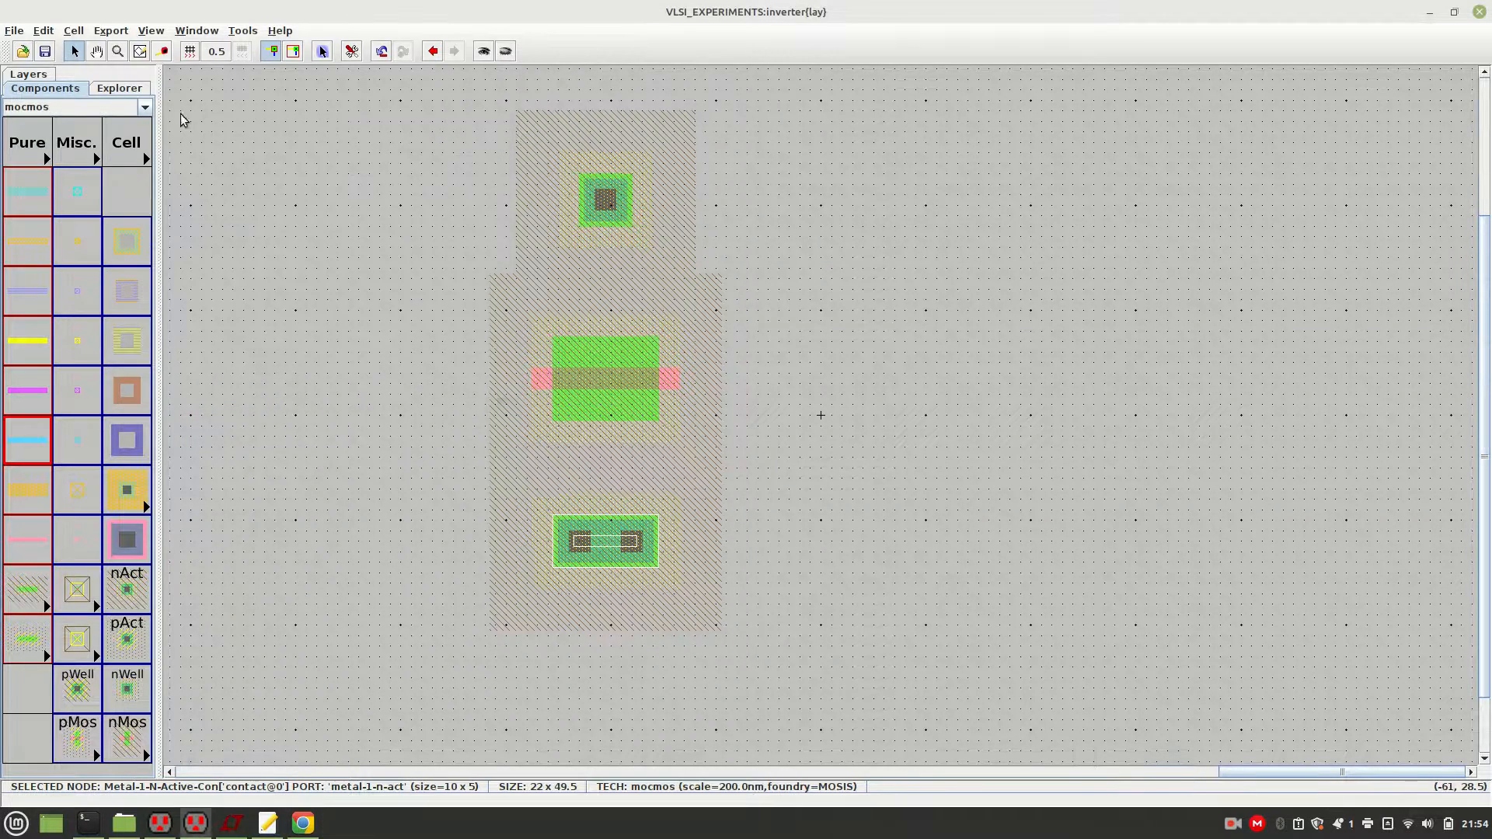
Set the X size of the nAct contact above the transistor to 10
double_click(601, 189)
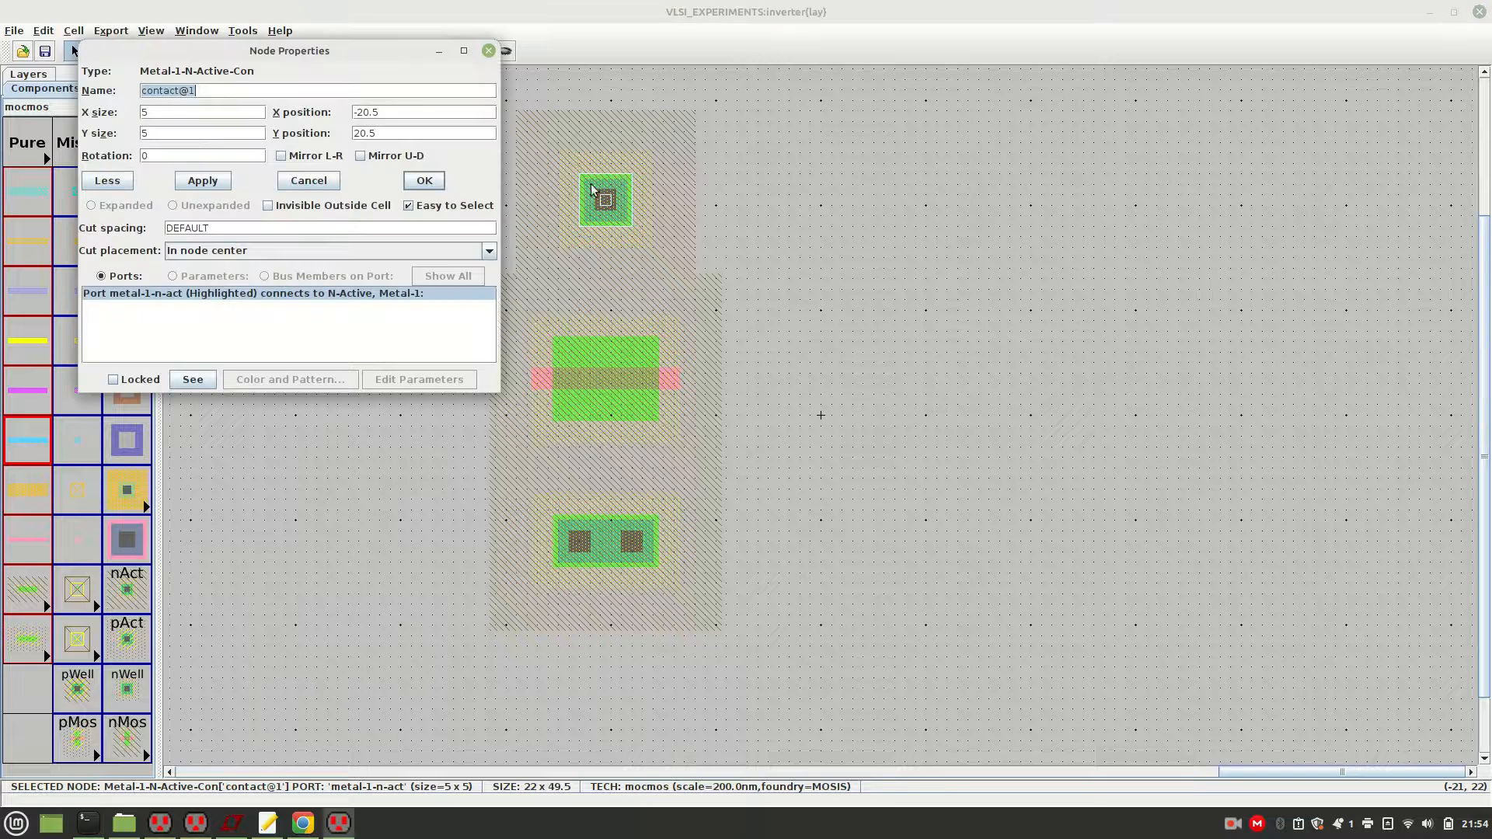
left_click(167, 116)
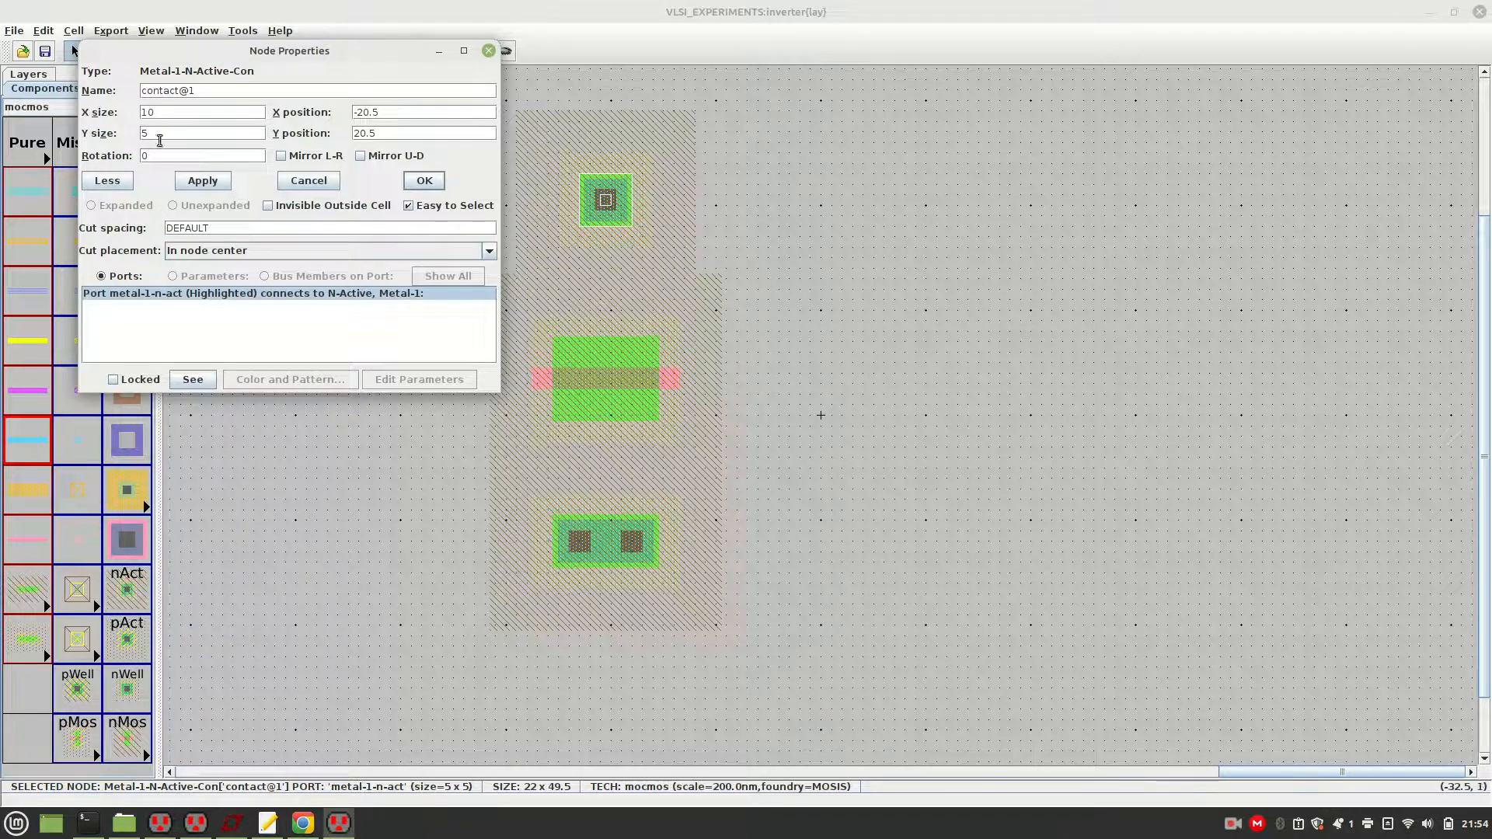
left_click(204, 182)
left_click(425, 181)
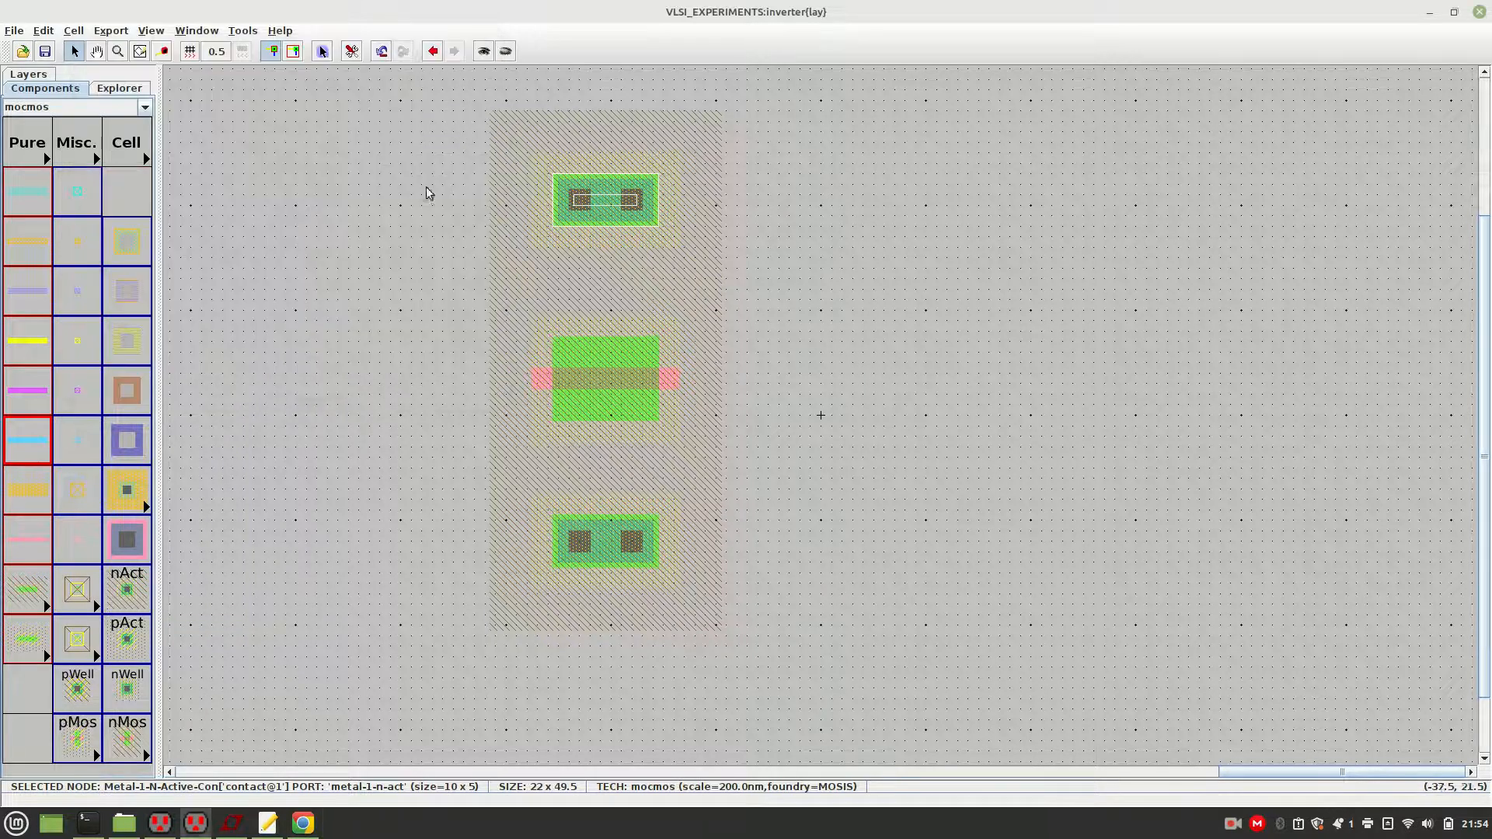
left_click(976, 314)
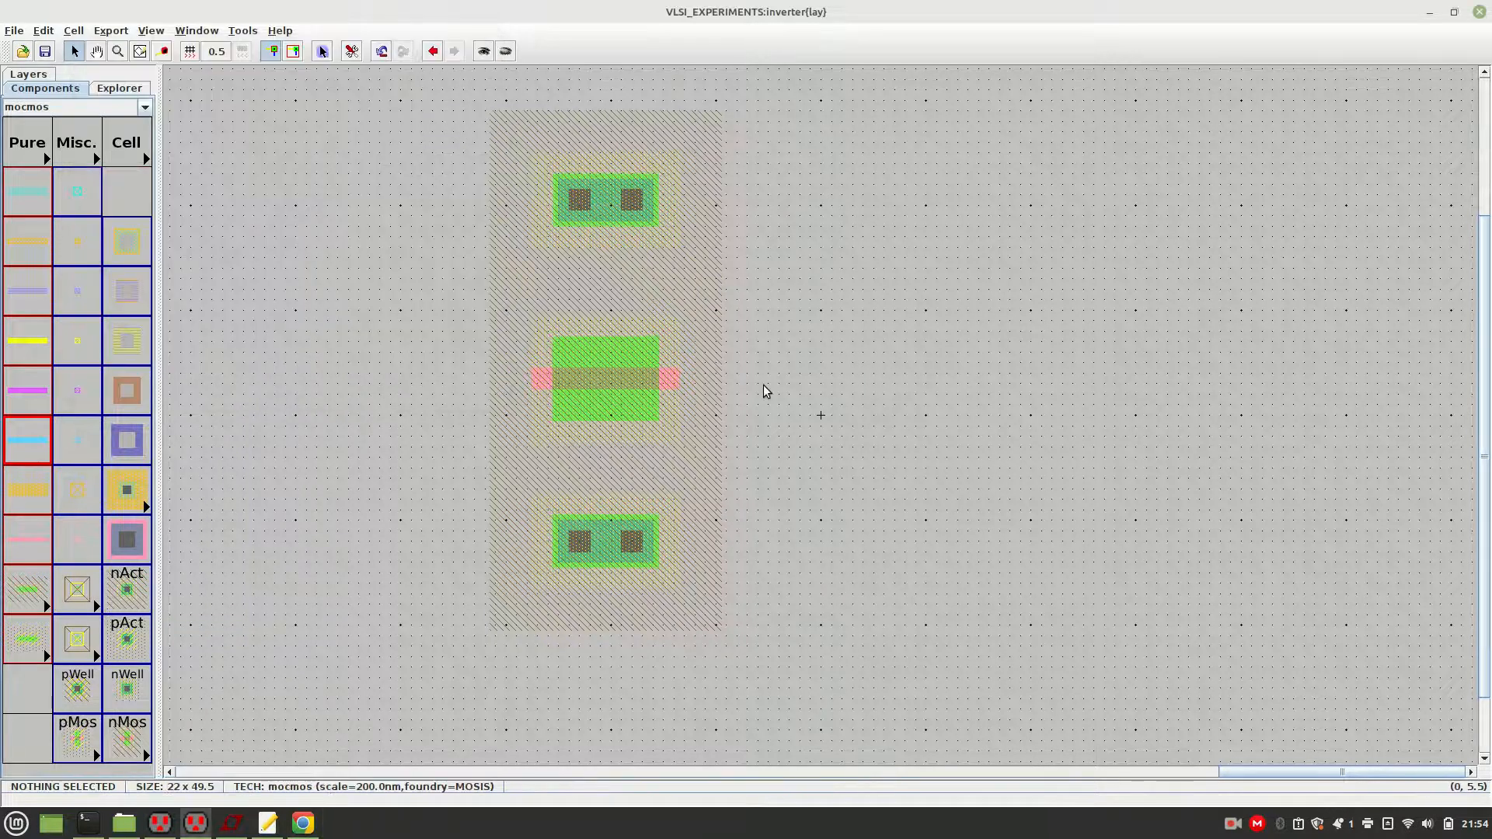
Wire the lower and upper nAct contacts to the facing N-Active sides of the nMos transistor
left_click(613, 526)
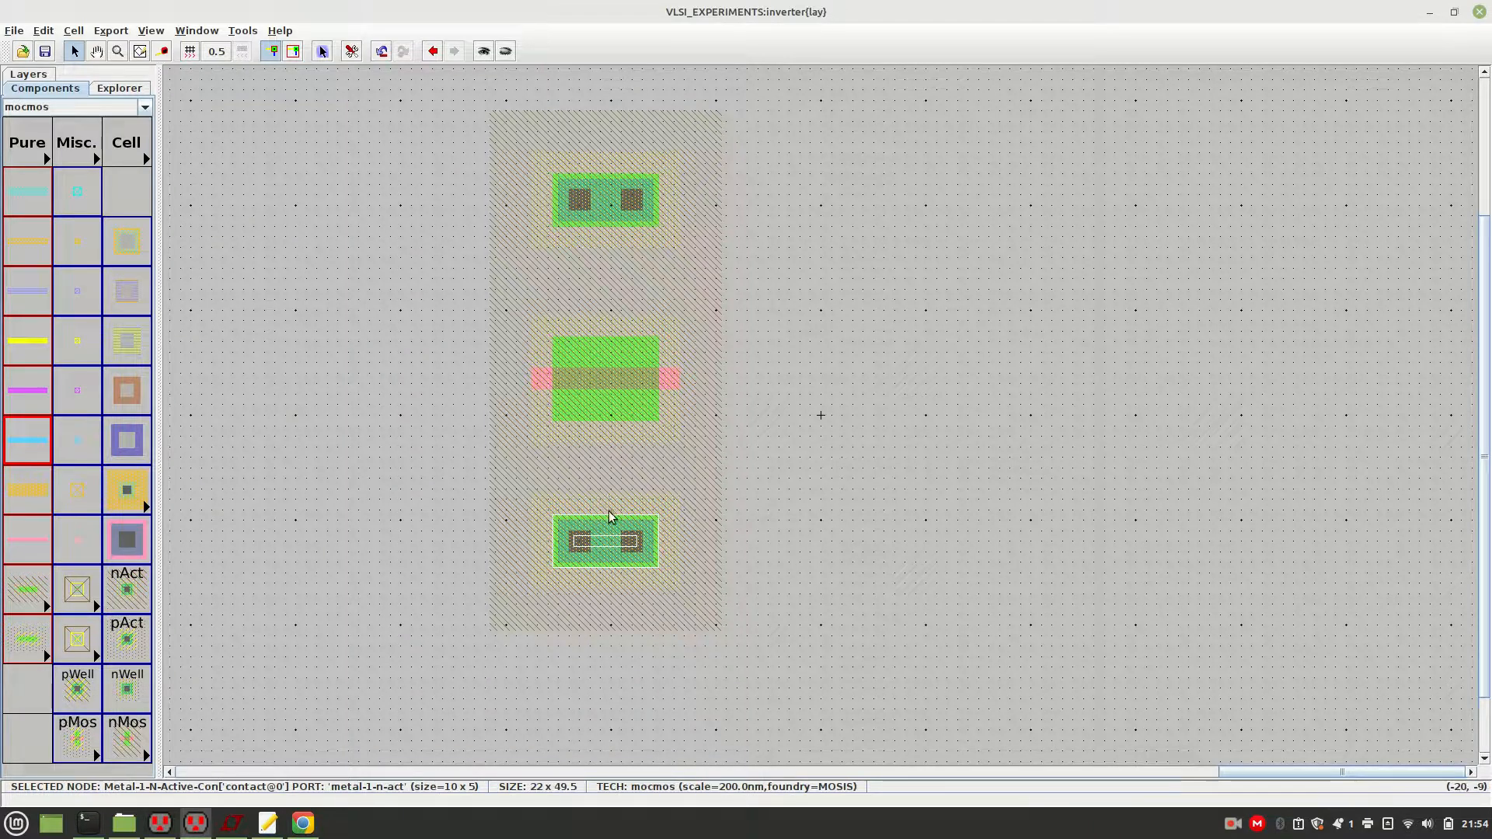
right_click(608, 422)
left_click(808, 516)
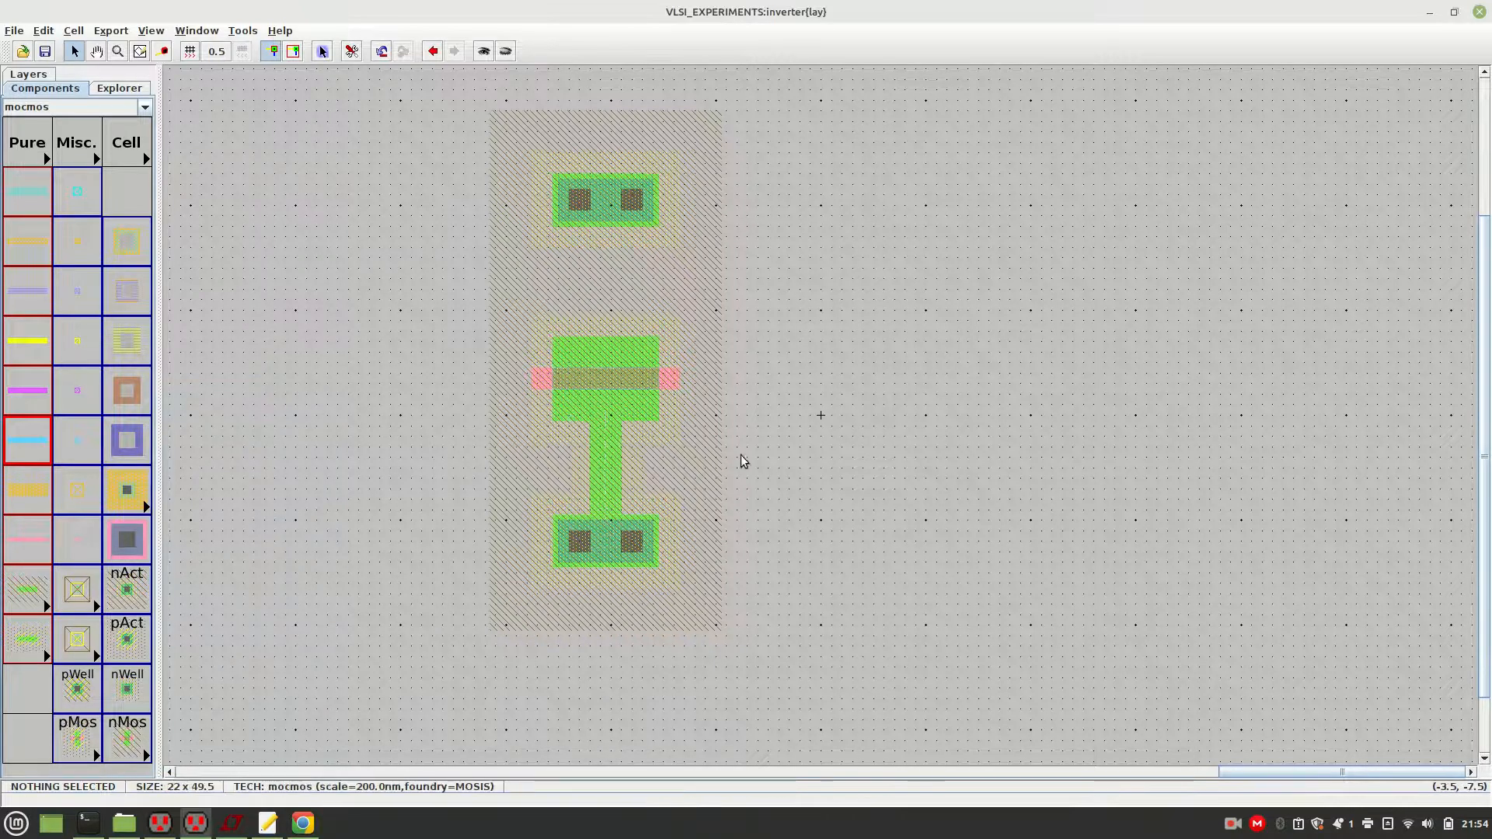
left_click(604, 230)
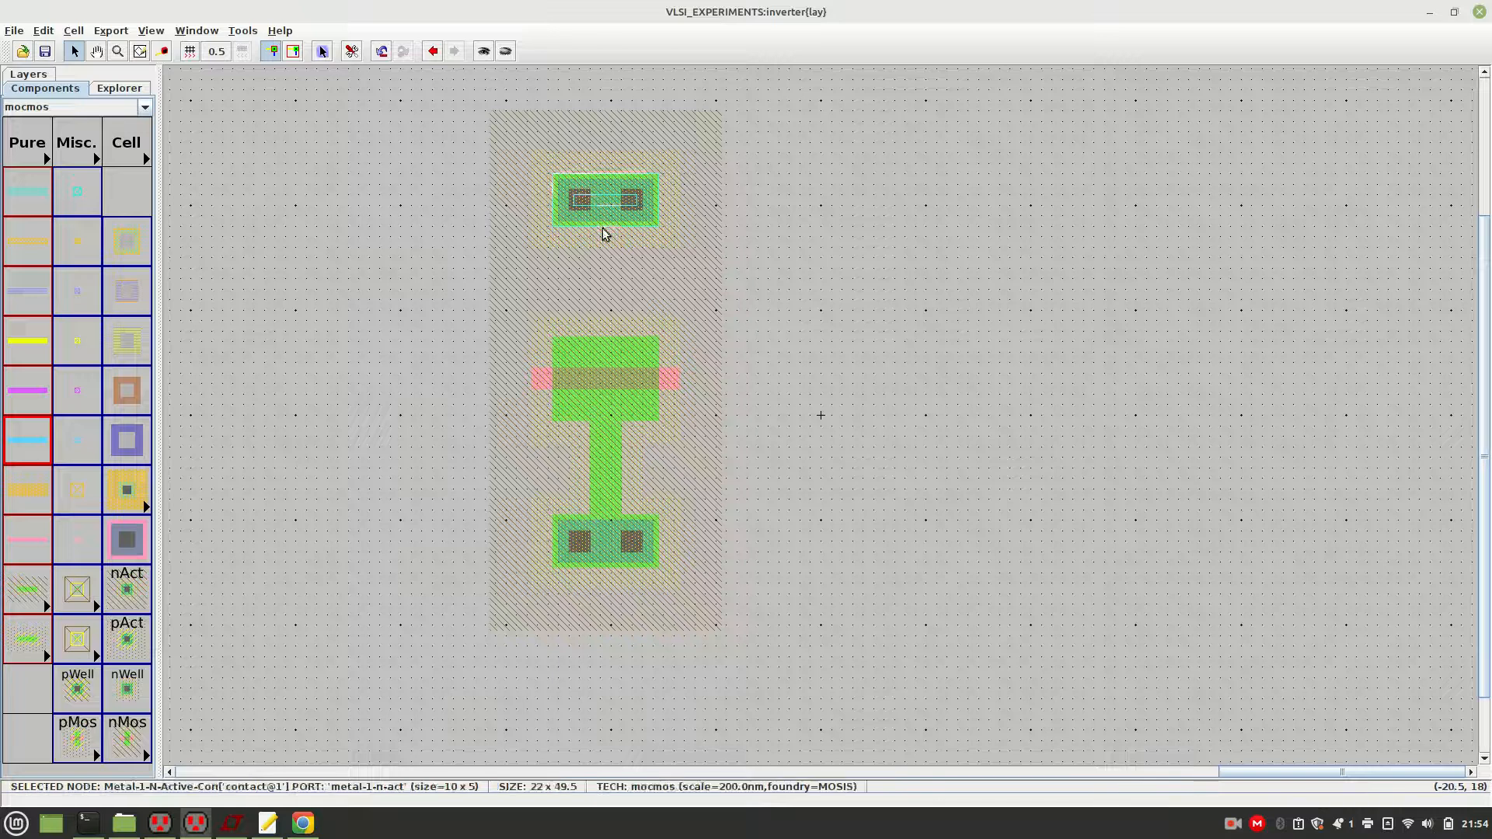
right_click(607, 344)
left_click(822, 379)
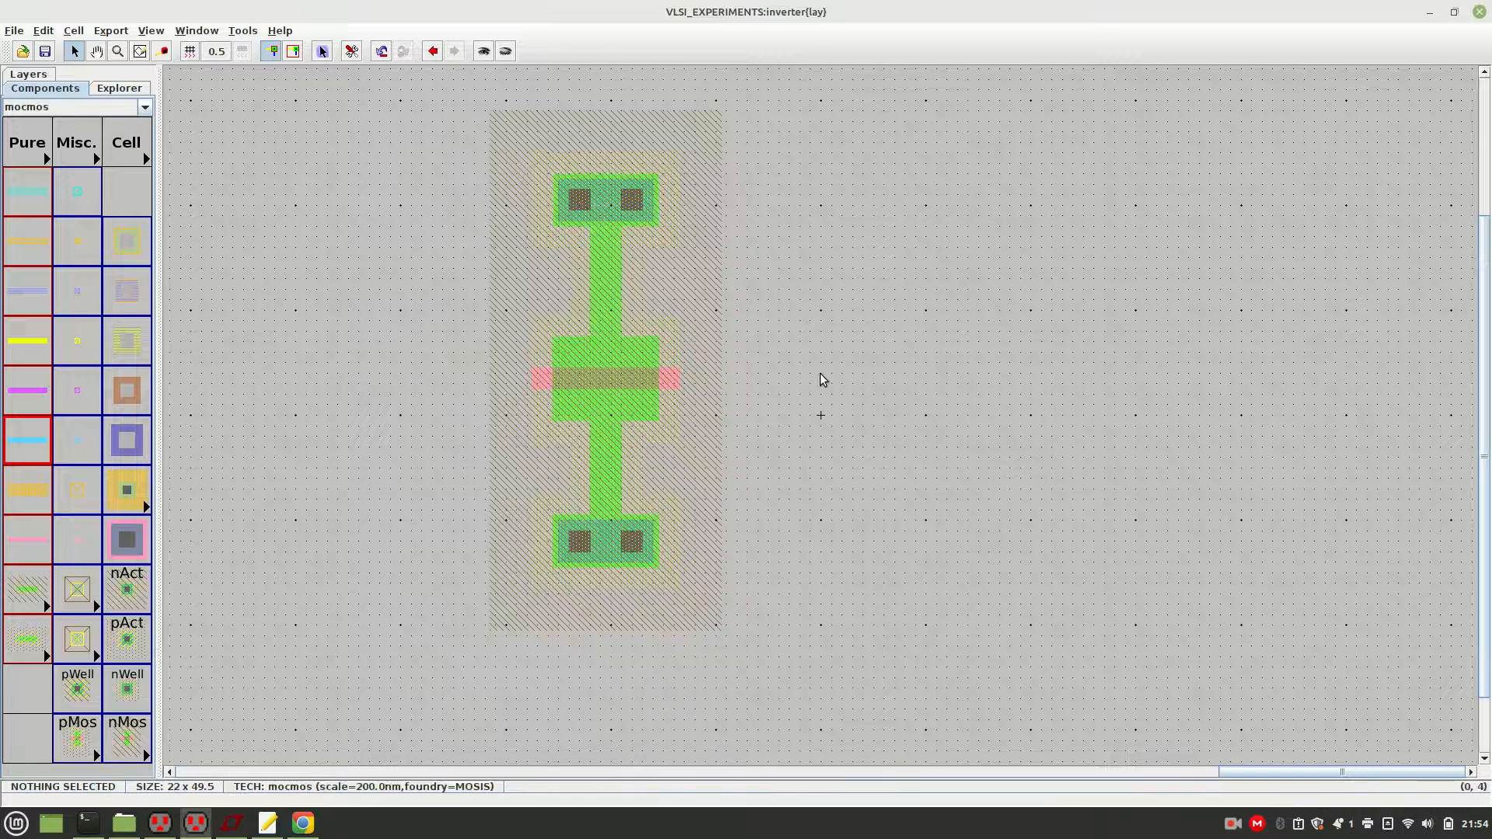
Move the lower and upper nAct contacts in against the nMos transistor's gate, keeping an N-Active spacing of 3 at the lower contact
left_click(610, 544)
left_click_drag(610, 543, 610, 424)
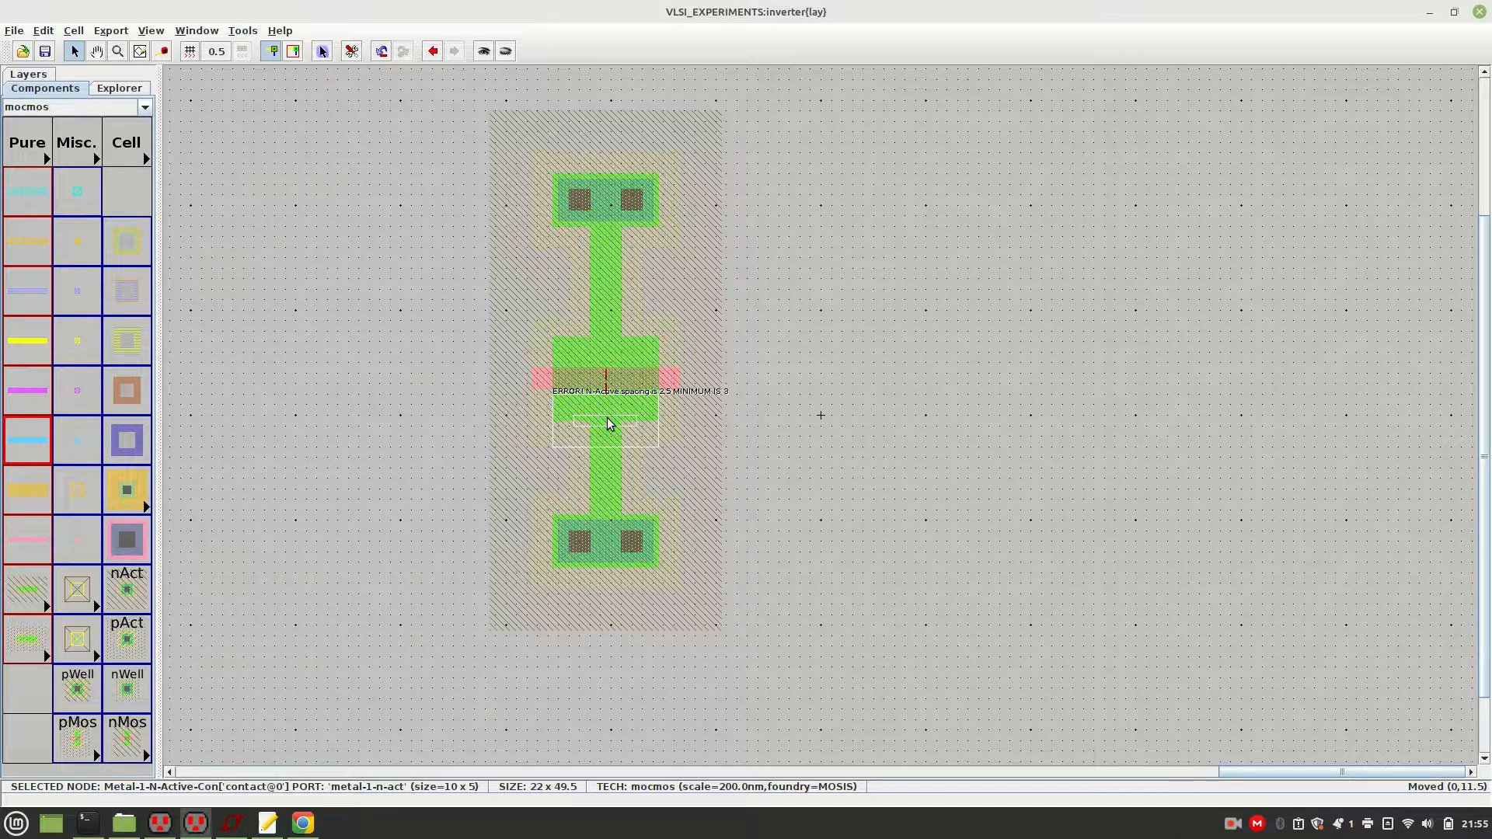
key("Down")
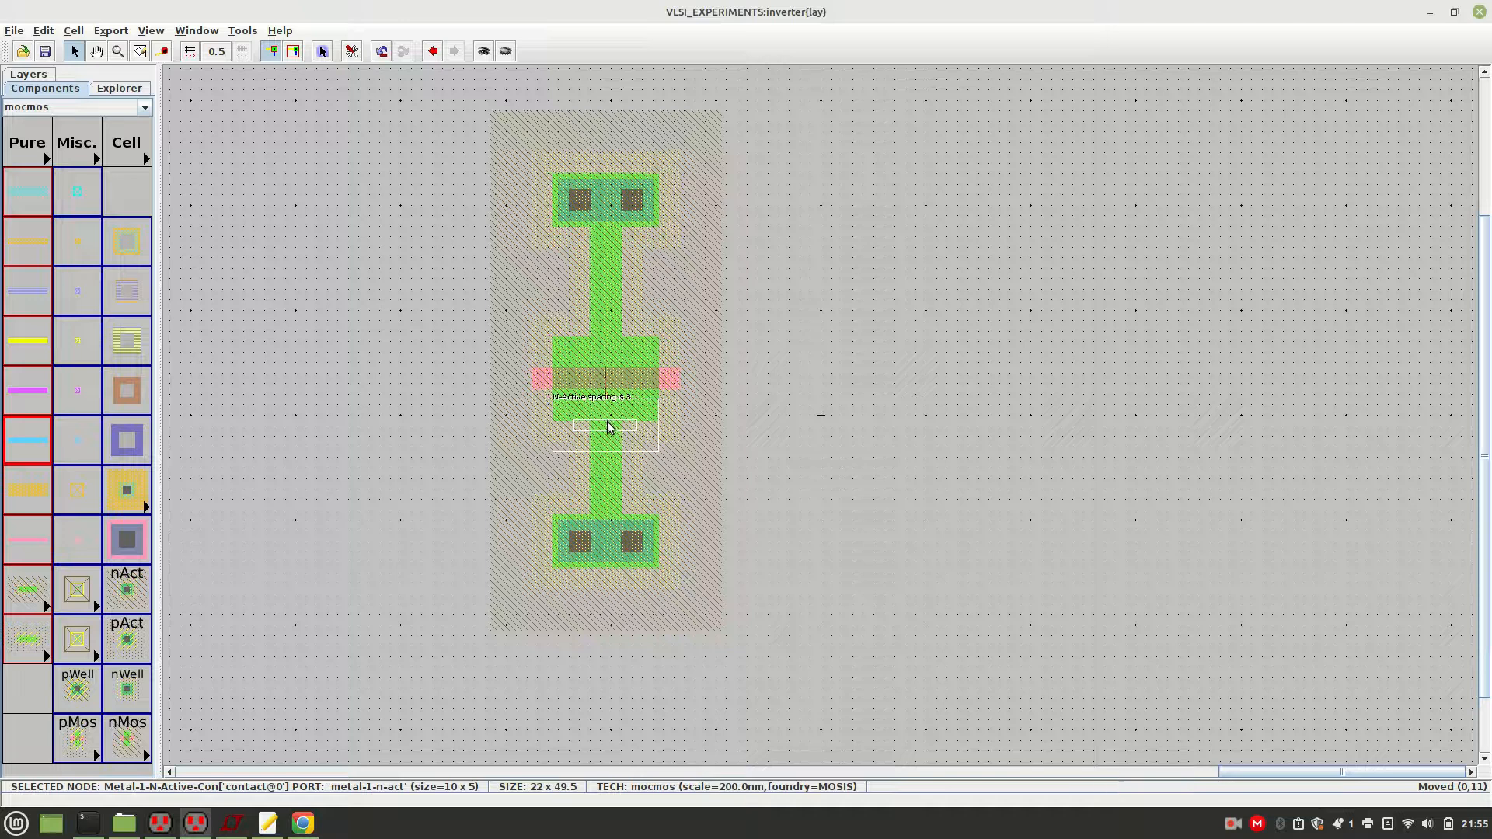
left_click(725, 303)
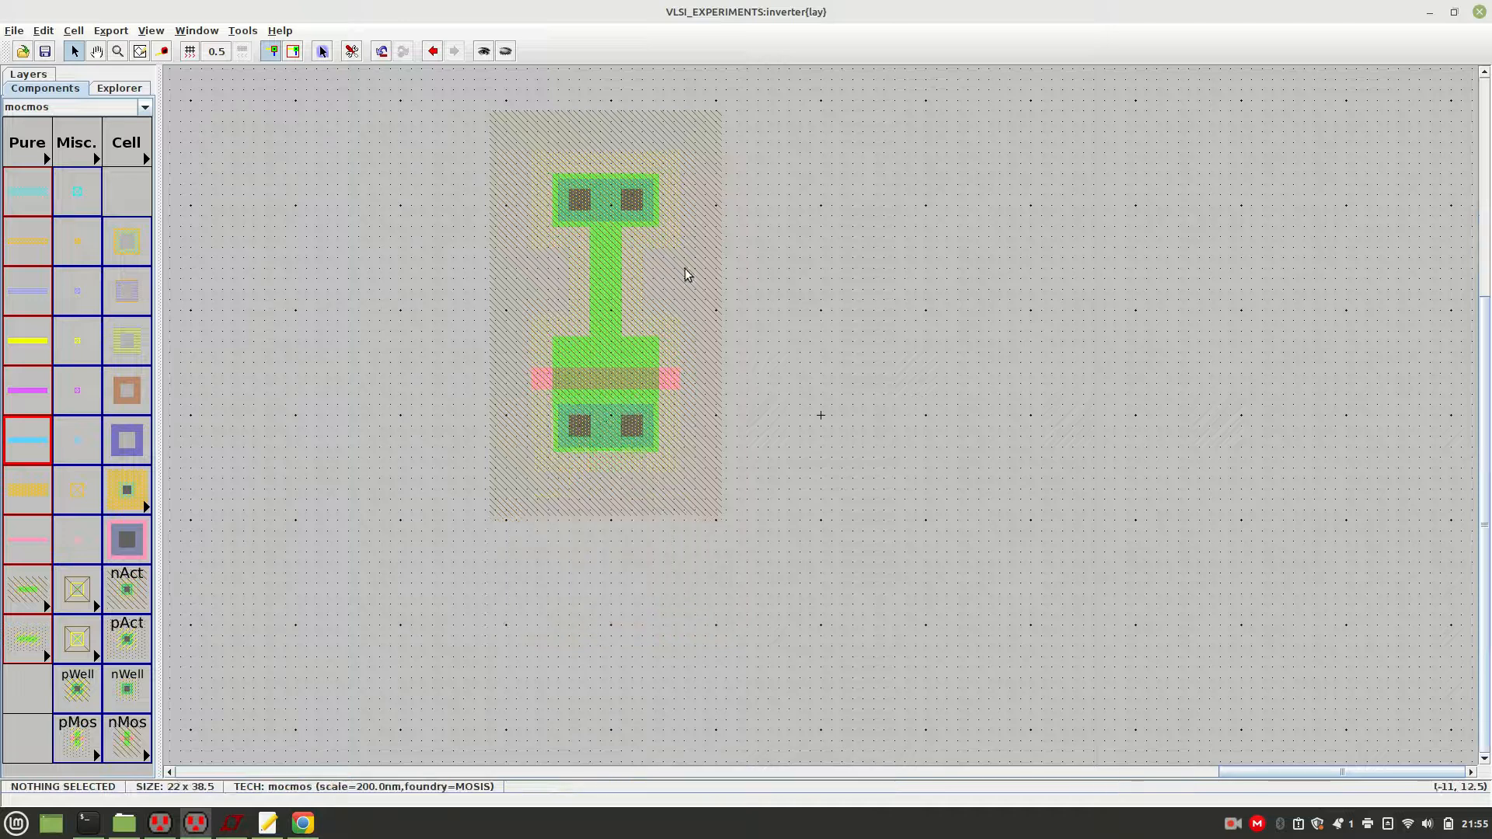
left_click(603, 203)
left_click_drag(604, 204, 607, 337)
left_click(906, 369)
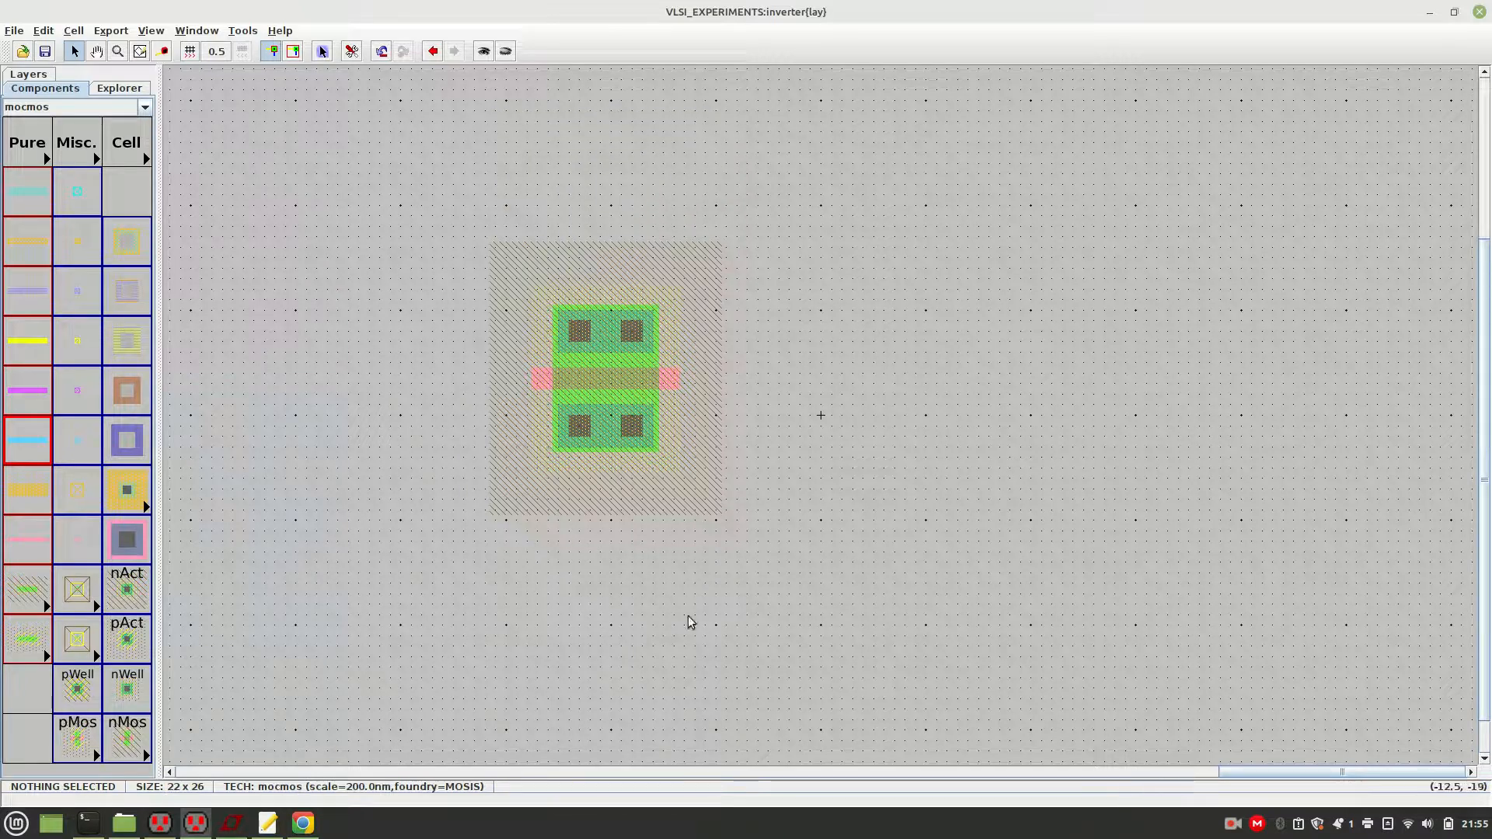
Move the complete nMos transistor with its contacts to the lower-left area of the layout and rotate it 90 degrees
left_click_drag(755, 559, 382, 187)
left_click_drag(604, 347, 415, 254)
left_click(610, 369)
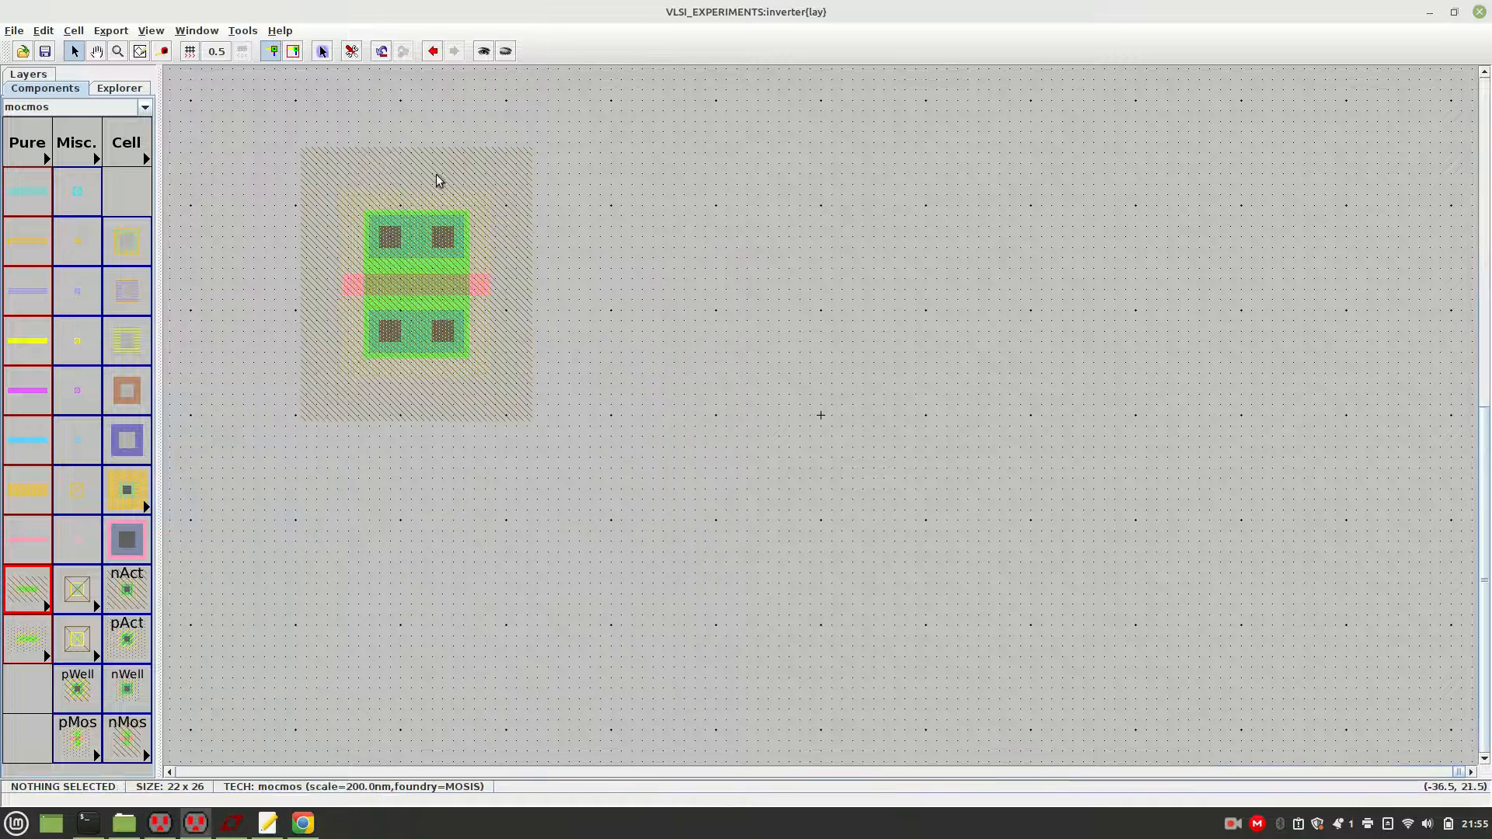
left_click_drag(634, 418, 245, 131)
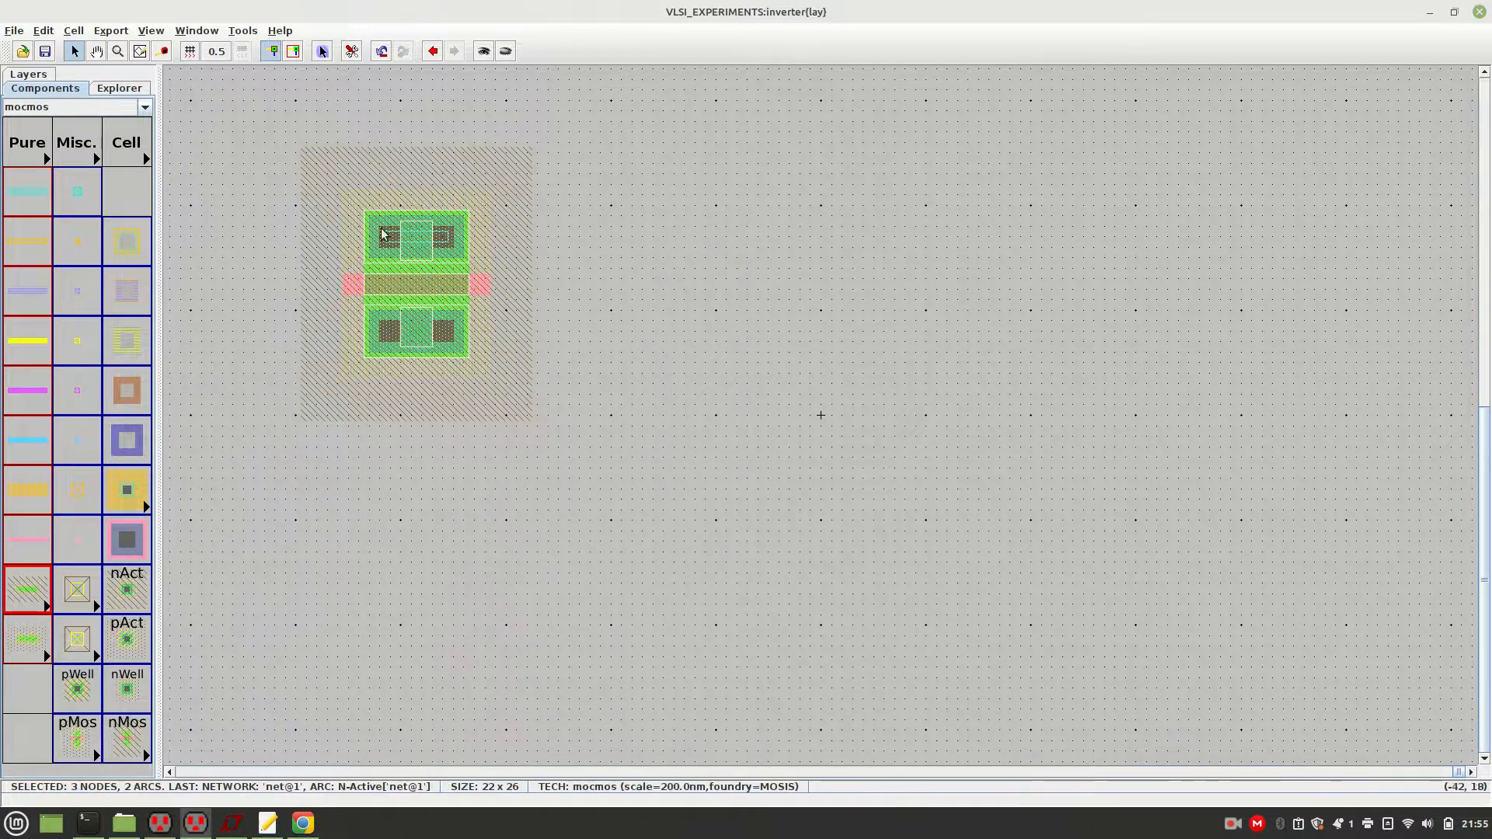
mouse_move(416, 249)
left_mouse_down()
mouse_move(428, 431)
mouse_move(454, 457)
left_mouse_up()
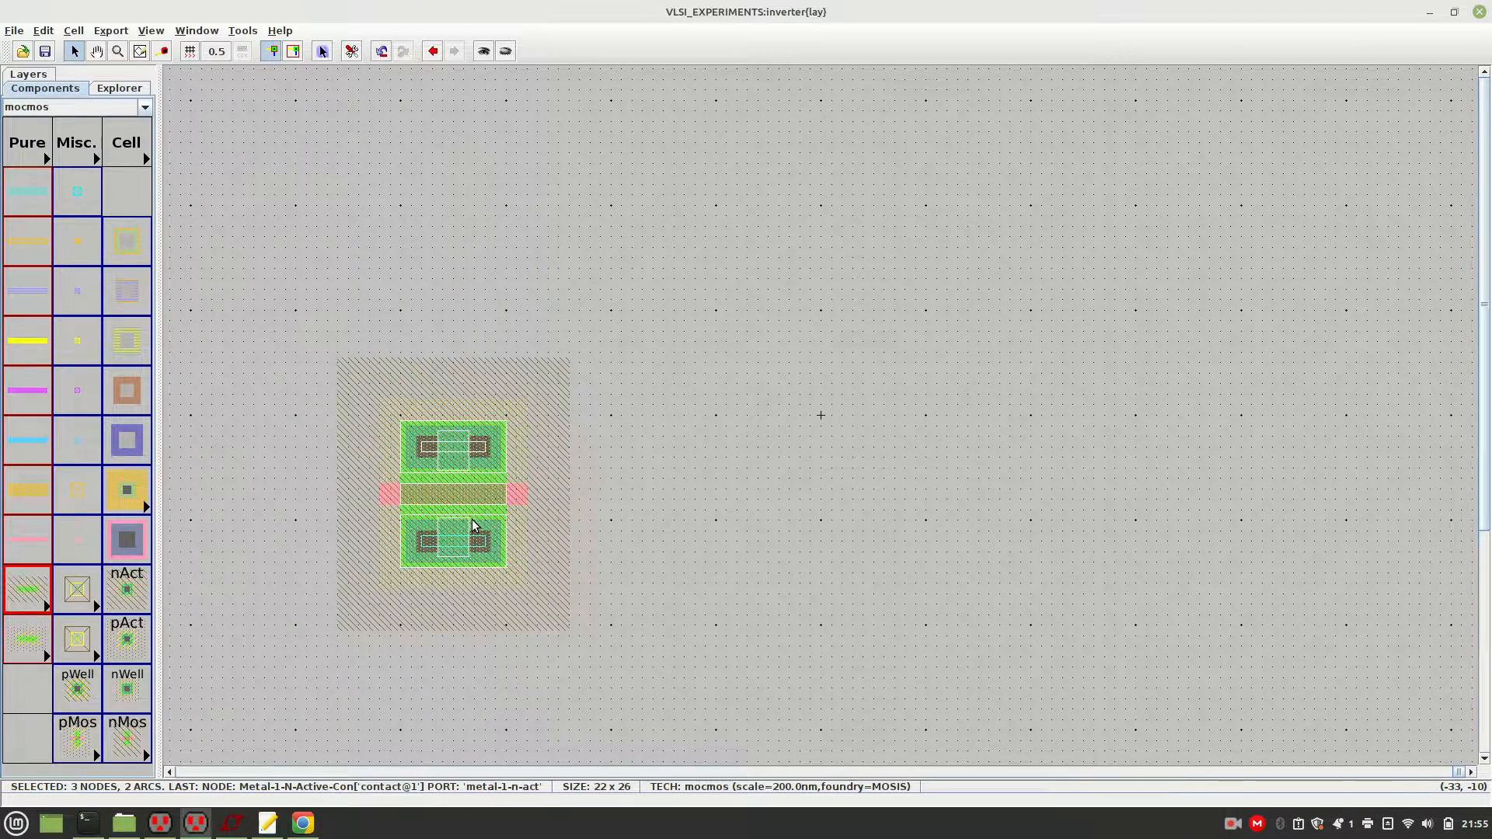
key("ctrl+j")
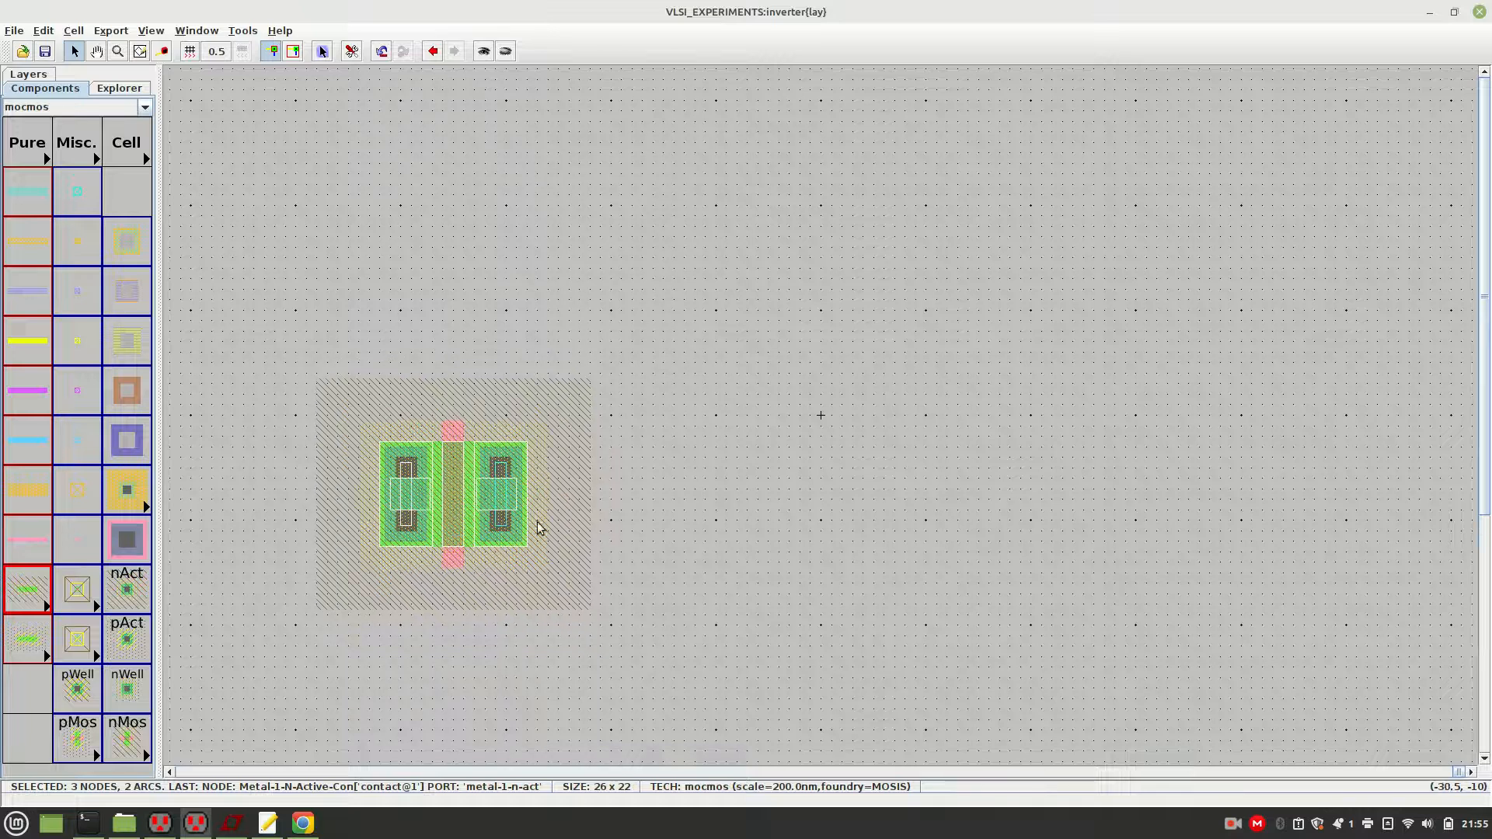
left_click(684, 537)
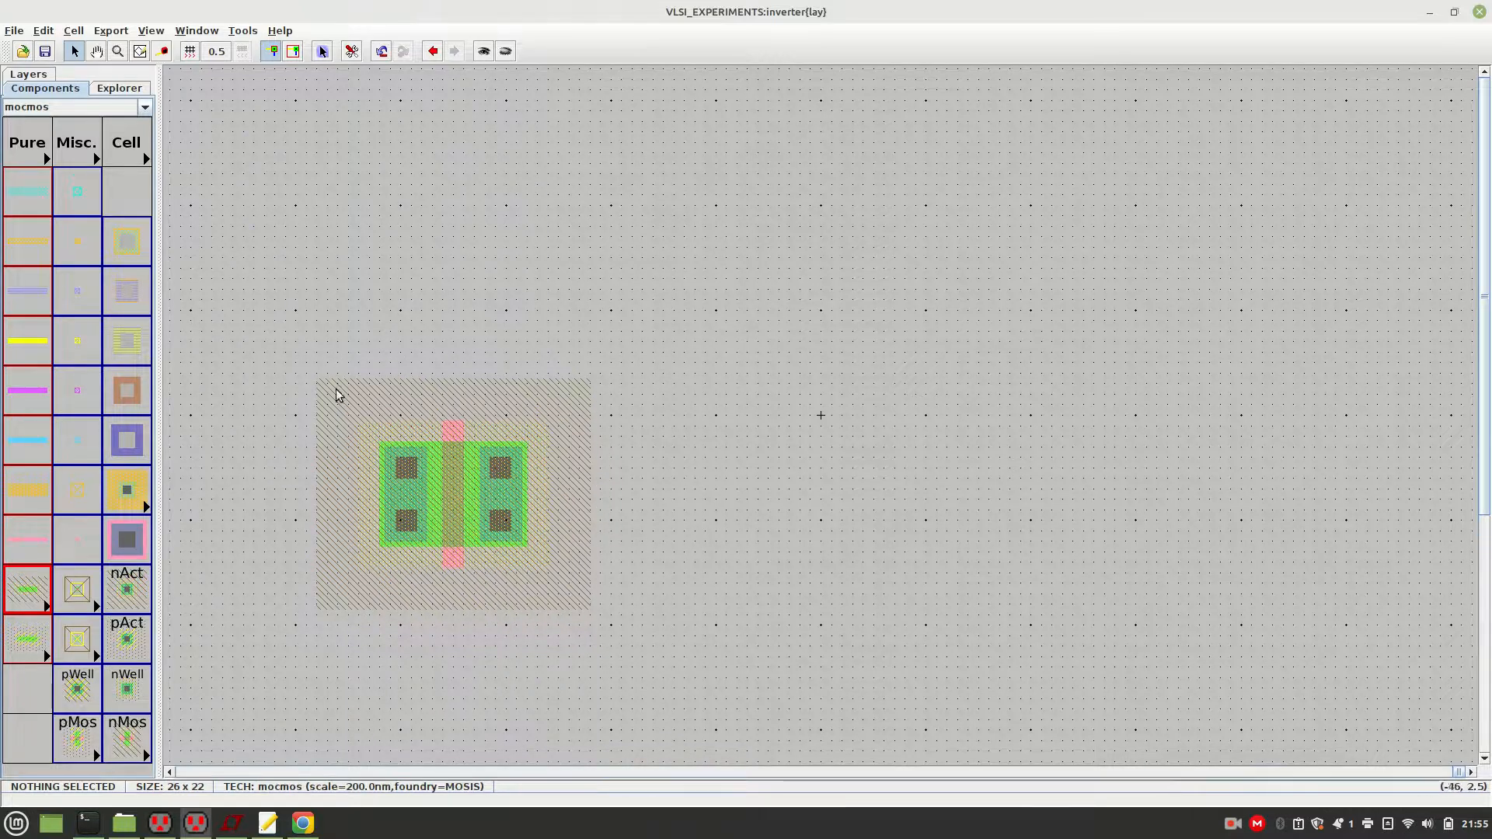
Shift the rotated nMos transistor with both contacts further down and right, leaving free space above it
left_click_drag(257, 332, 662, 659)
left_click_drag(489, 507, 564, 576)
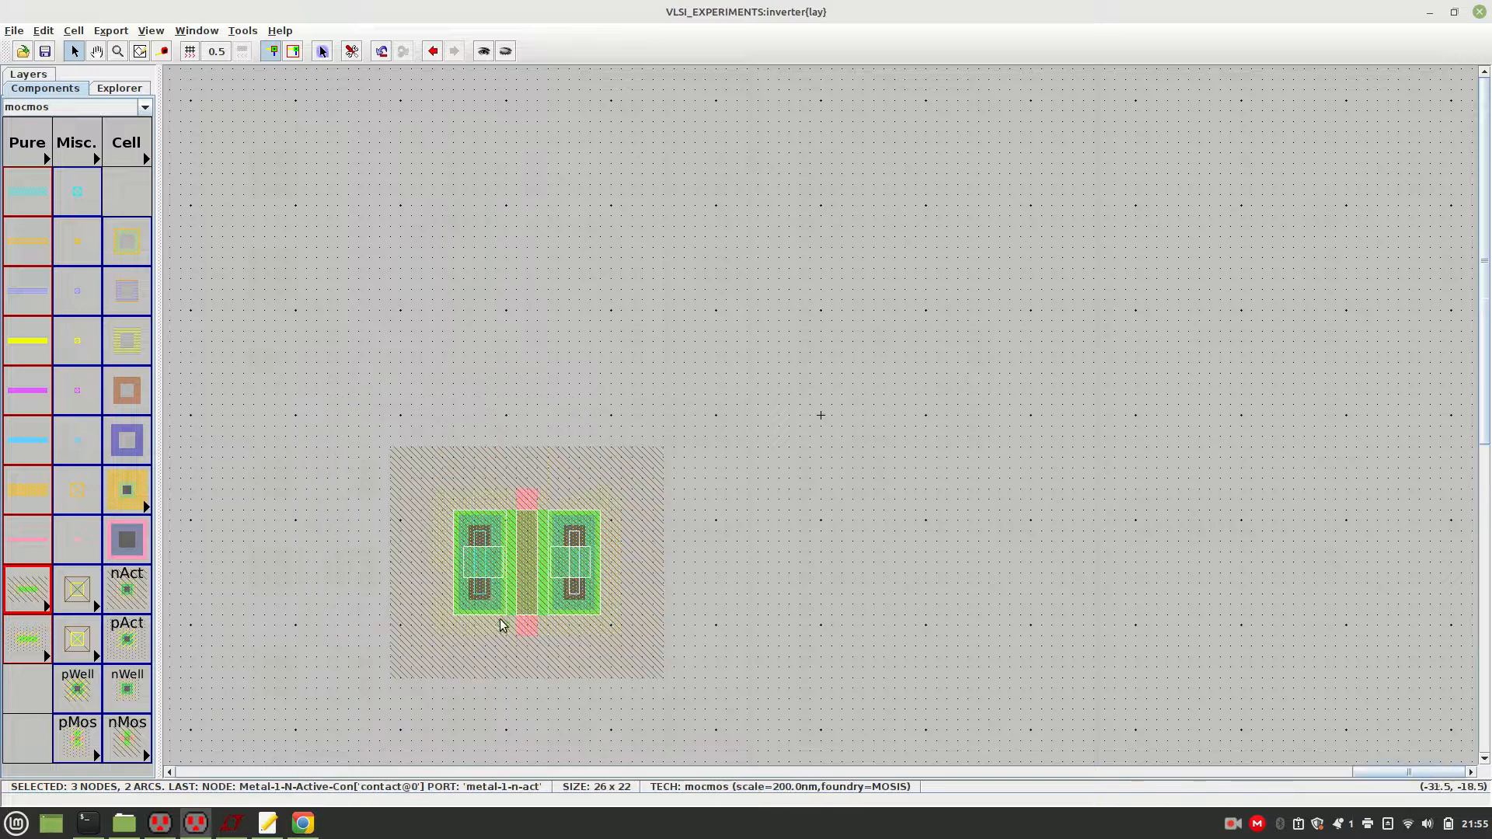
left_click(744, 556)
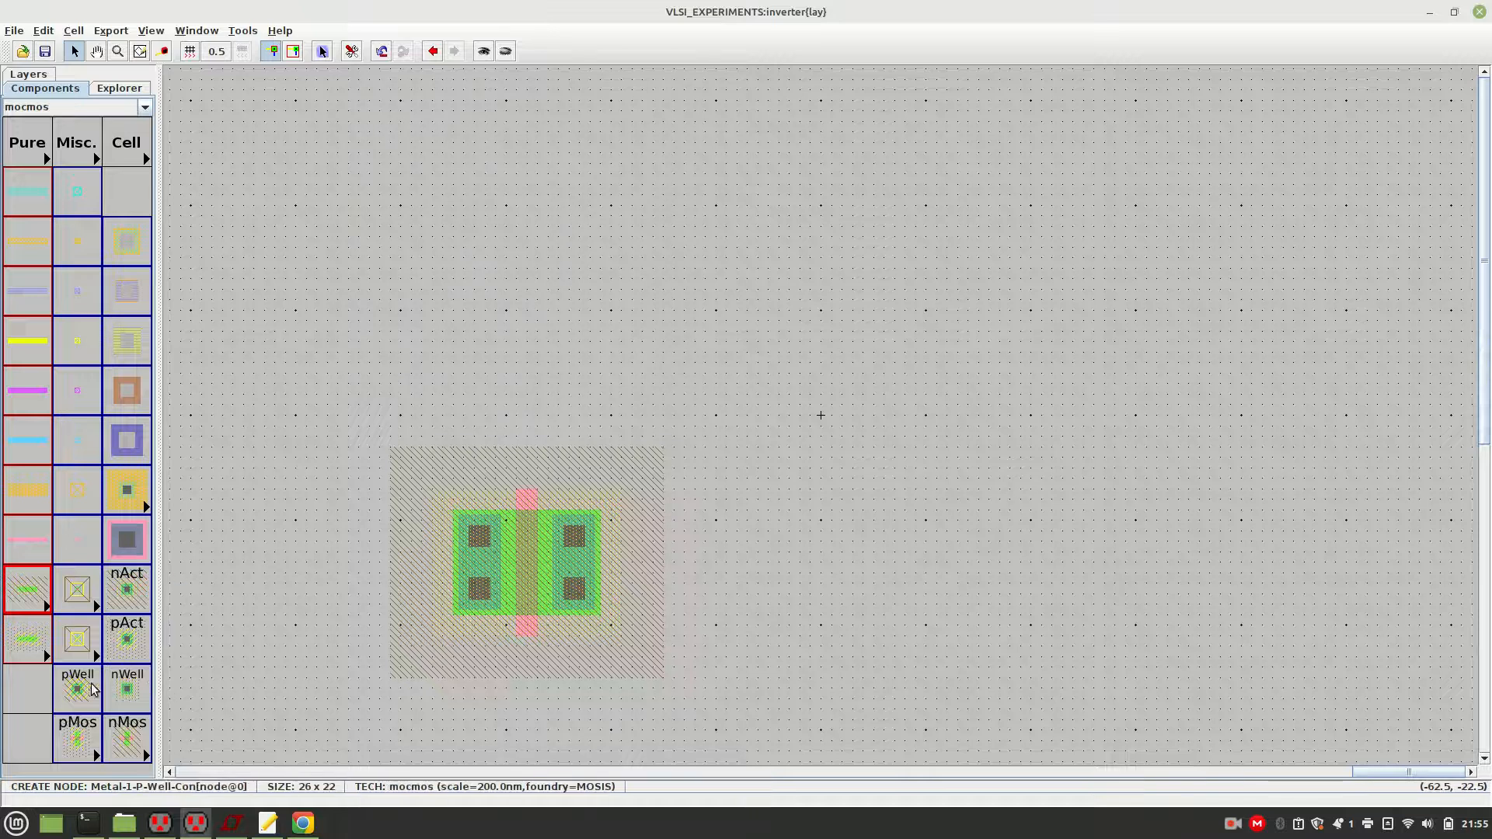
Place a pMos transistor above the nMos transistor, with one pAct contact below it and one above it
left_click(74, 737)
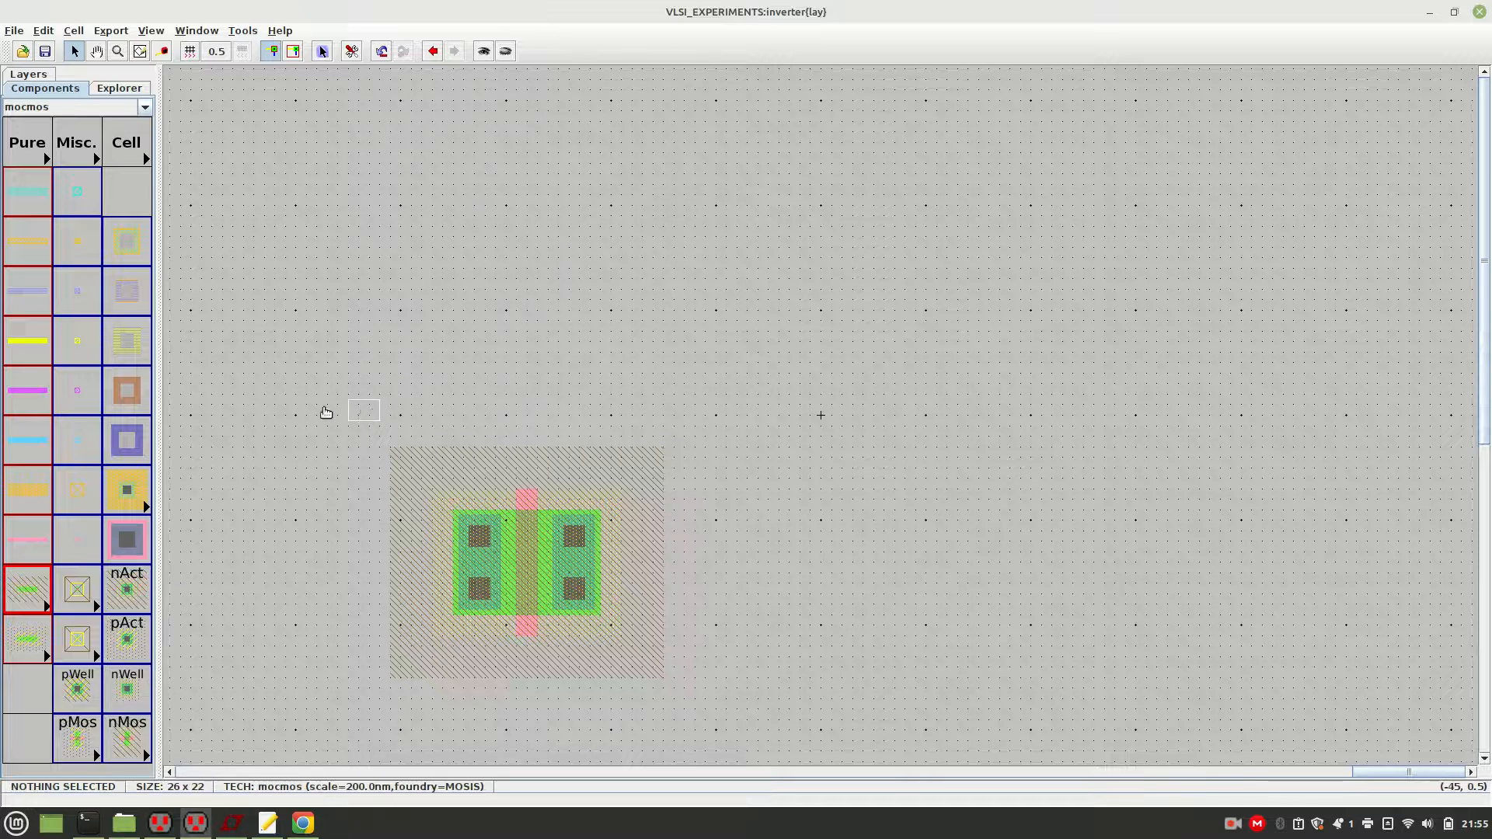
left_click(520, 202)
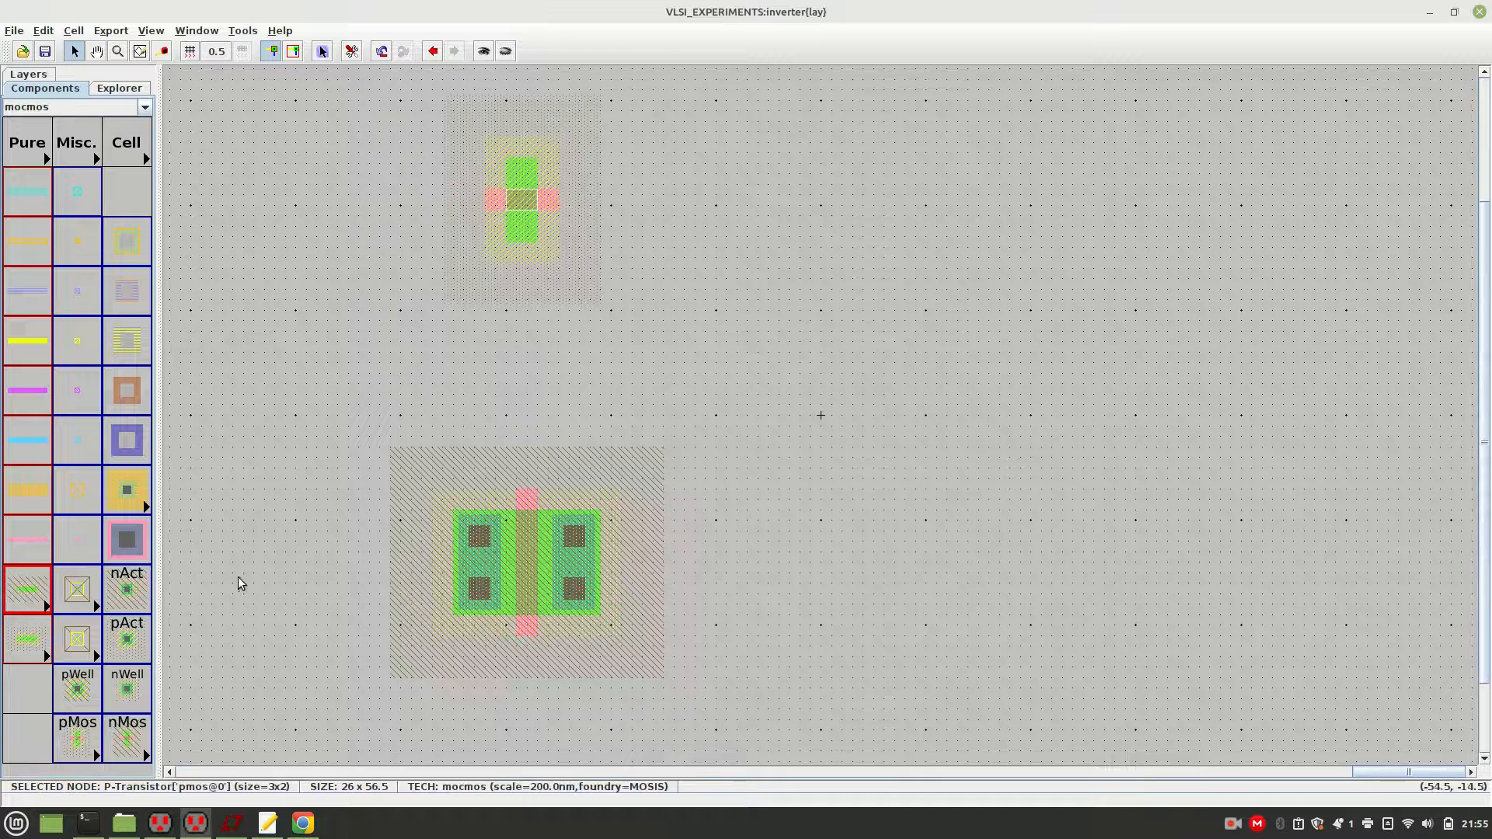
left_click(127, 639)
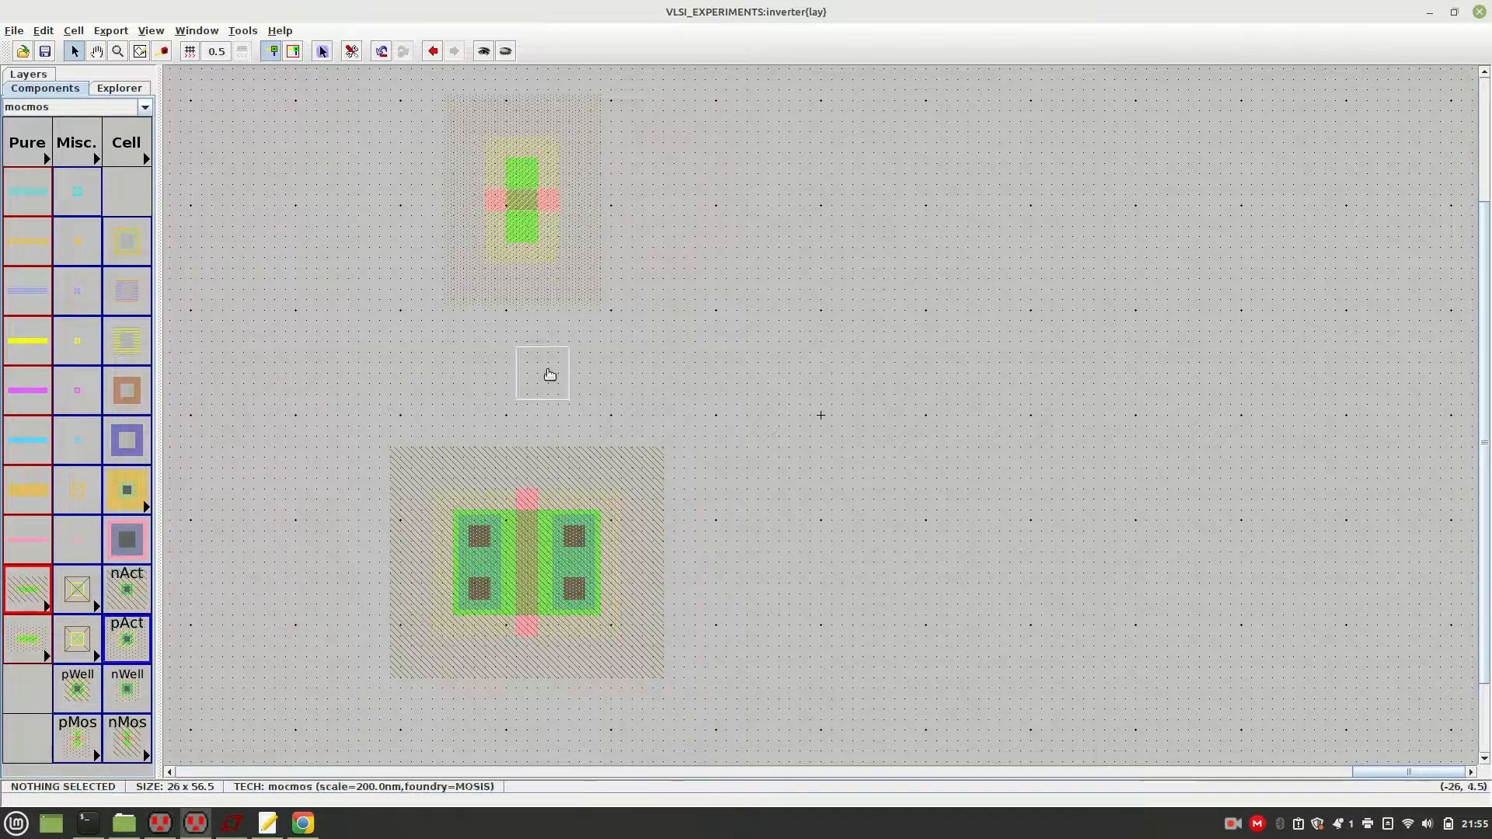
left_click(517, 334)
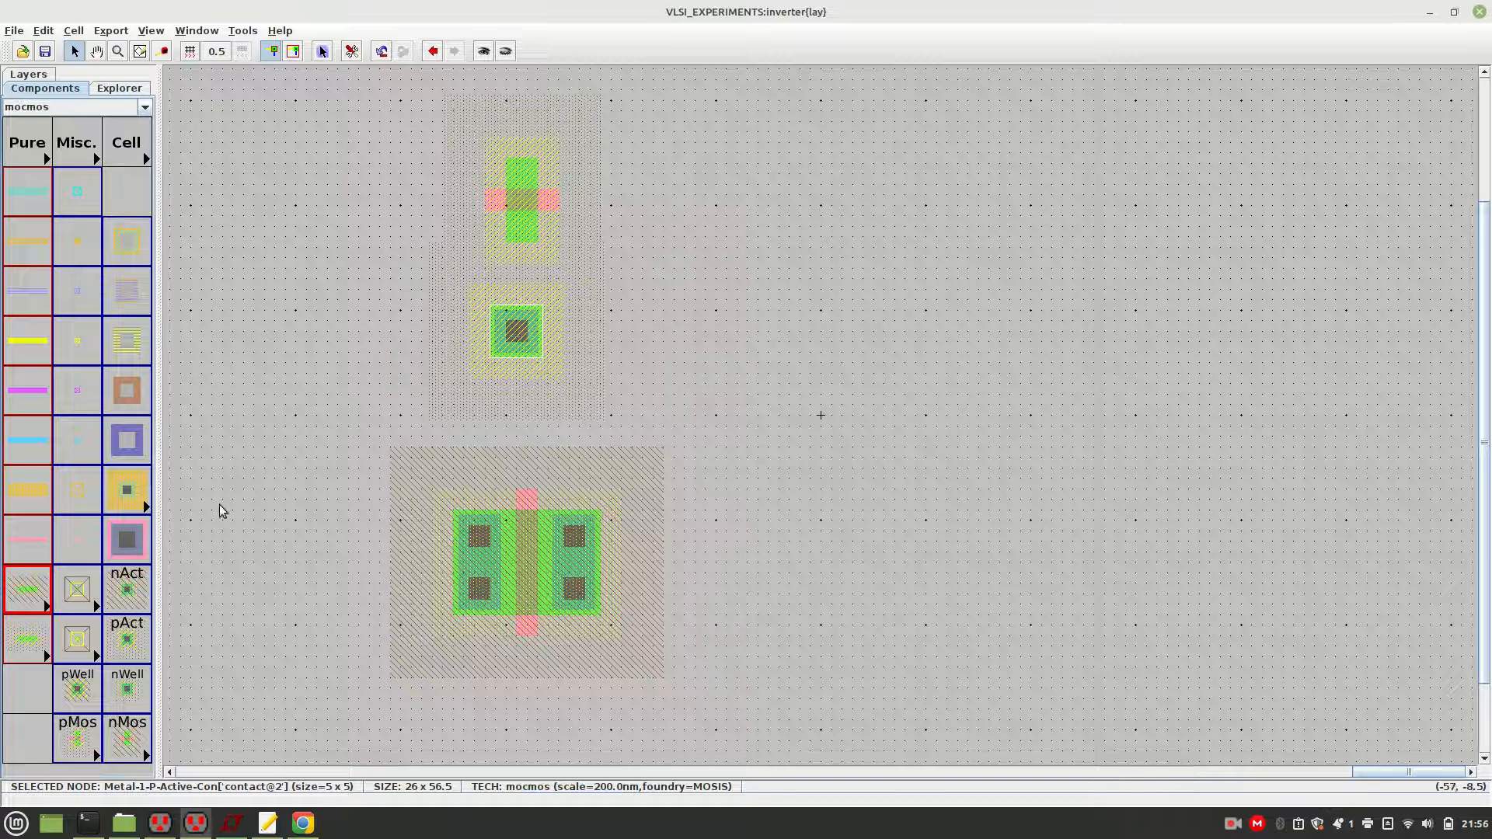
left_click(127, 639)
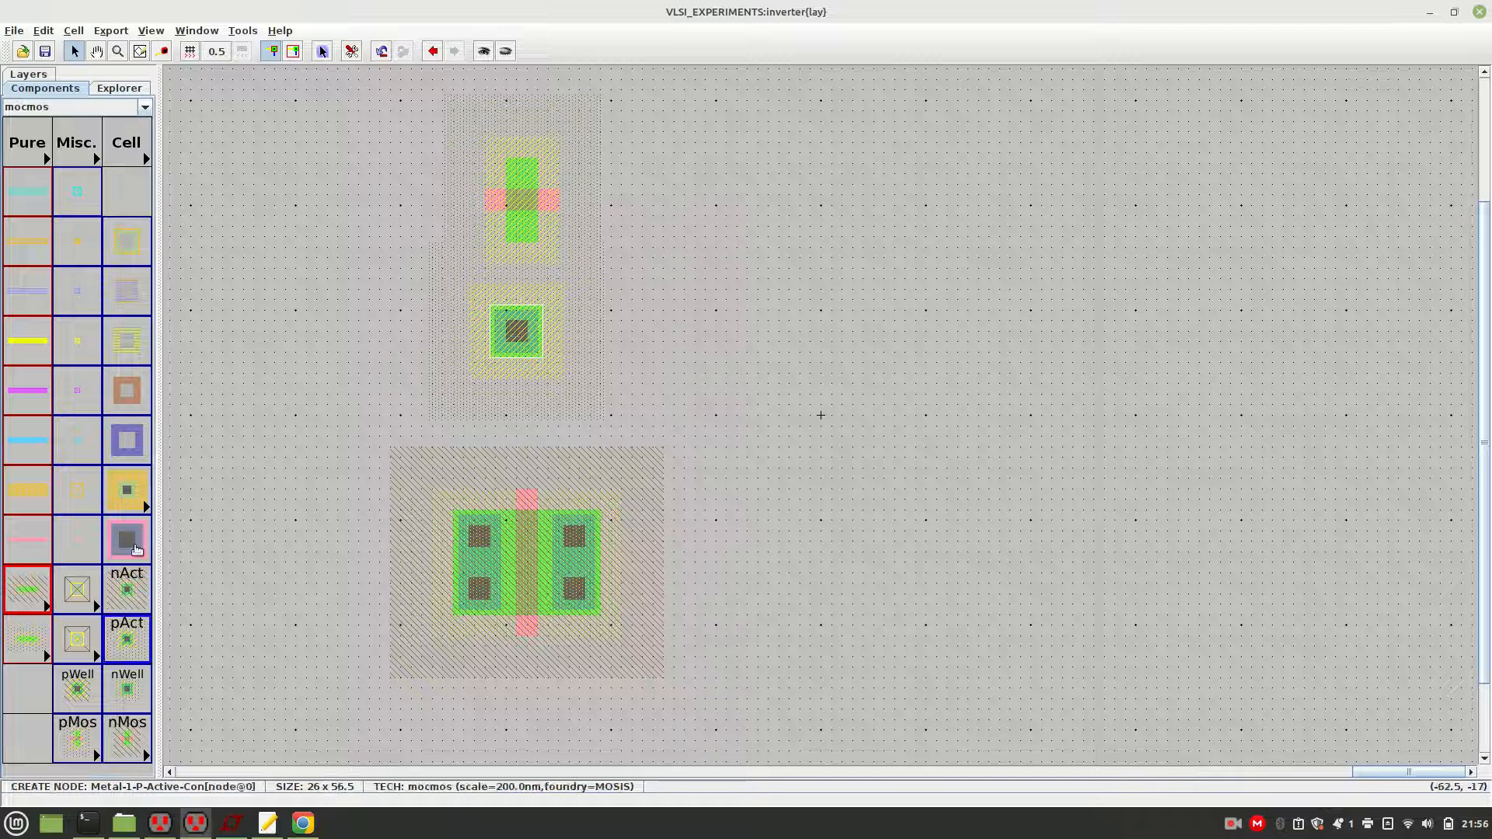
left_click(516, 76)
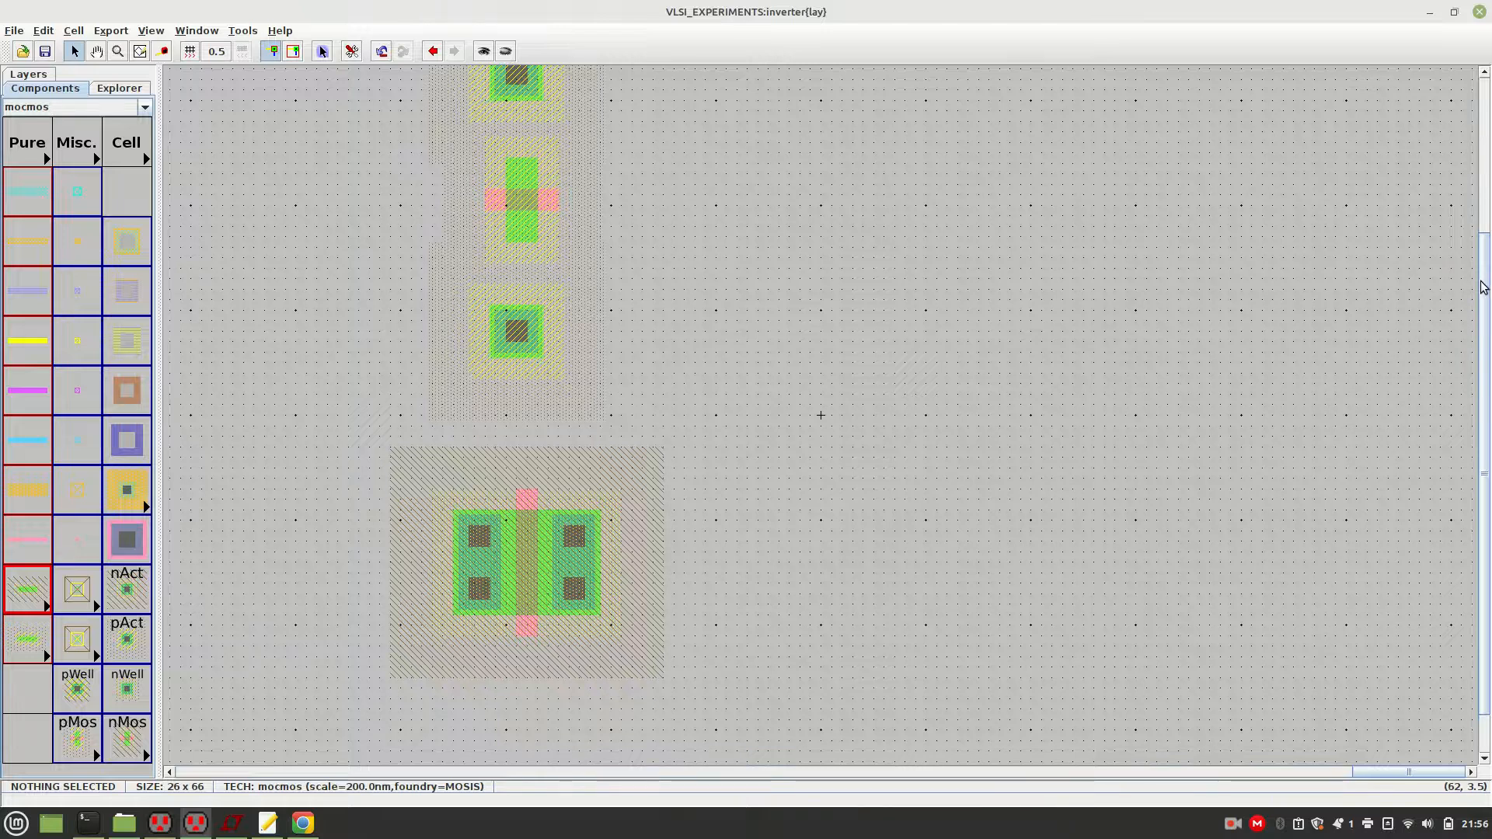
Set the pMos transistor's width to 10 in its node properties
scroll(1483, 288, "up", 3)
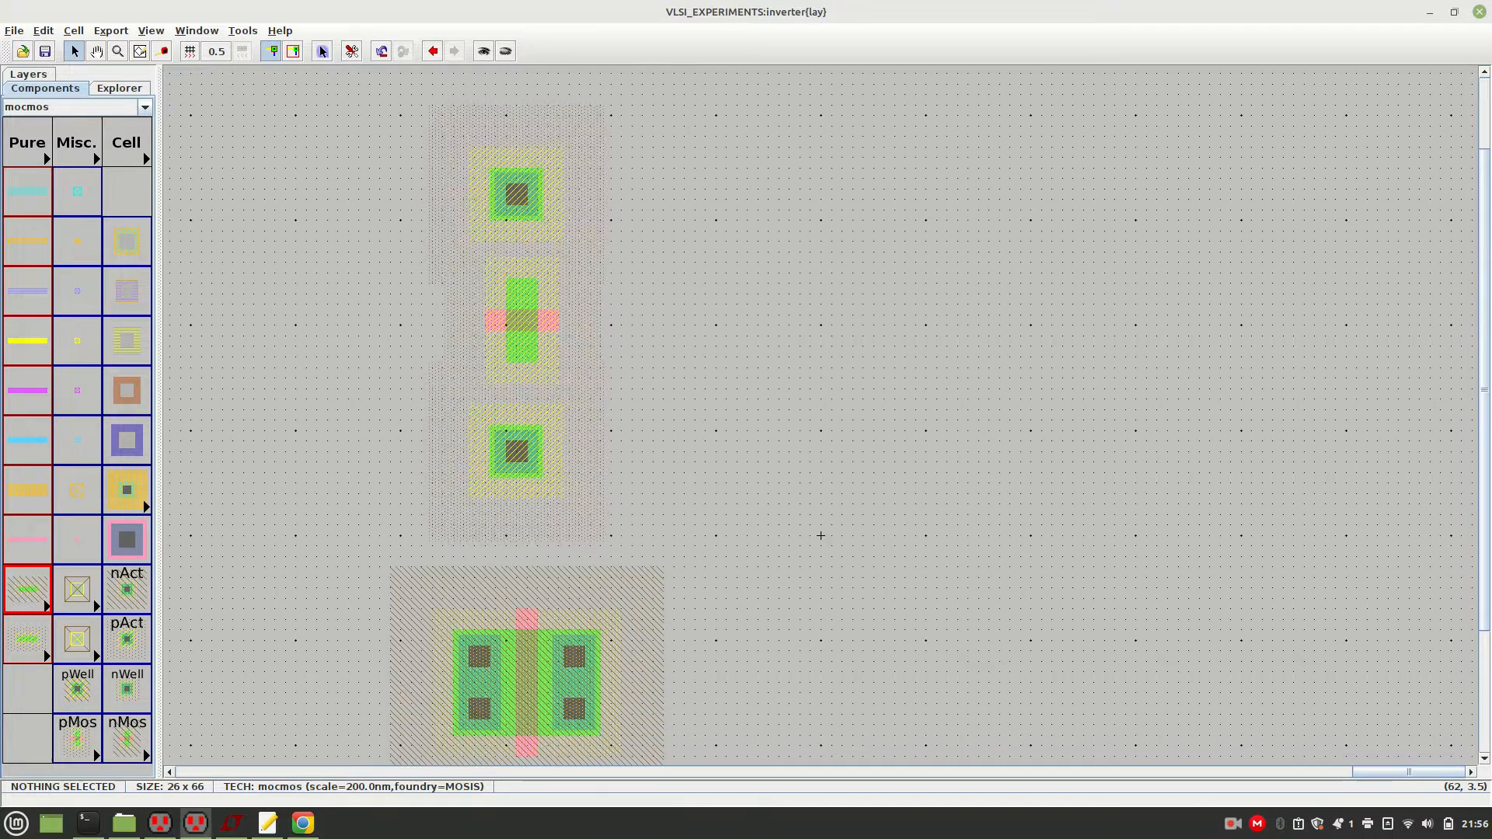
double_click(508, 321)
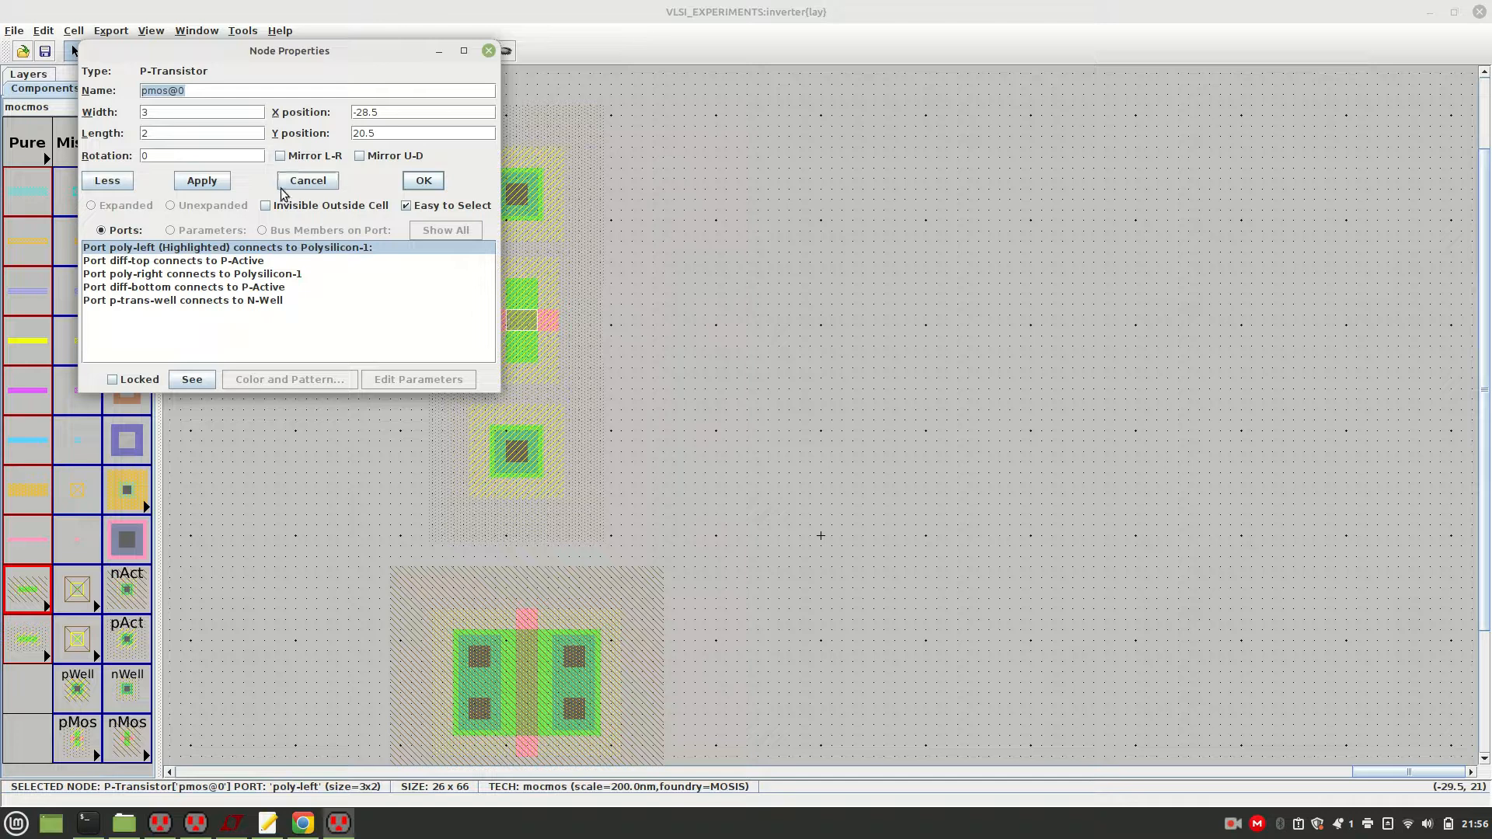
left_click(179, 111)
type("10")
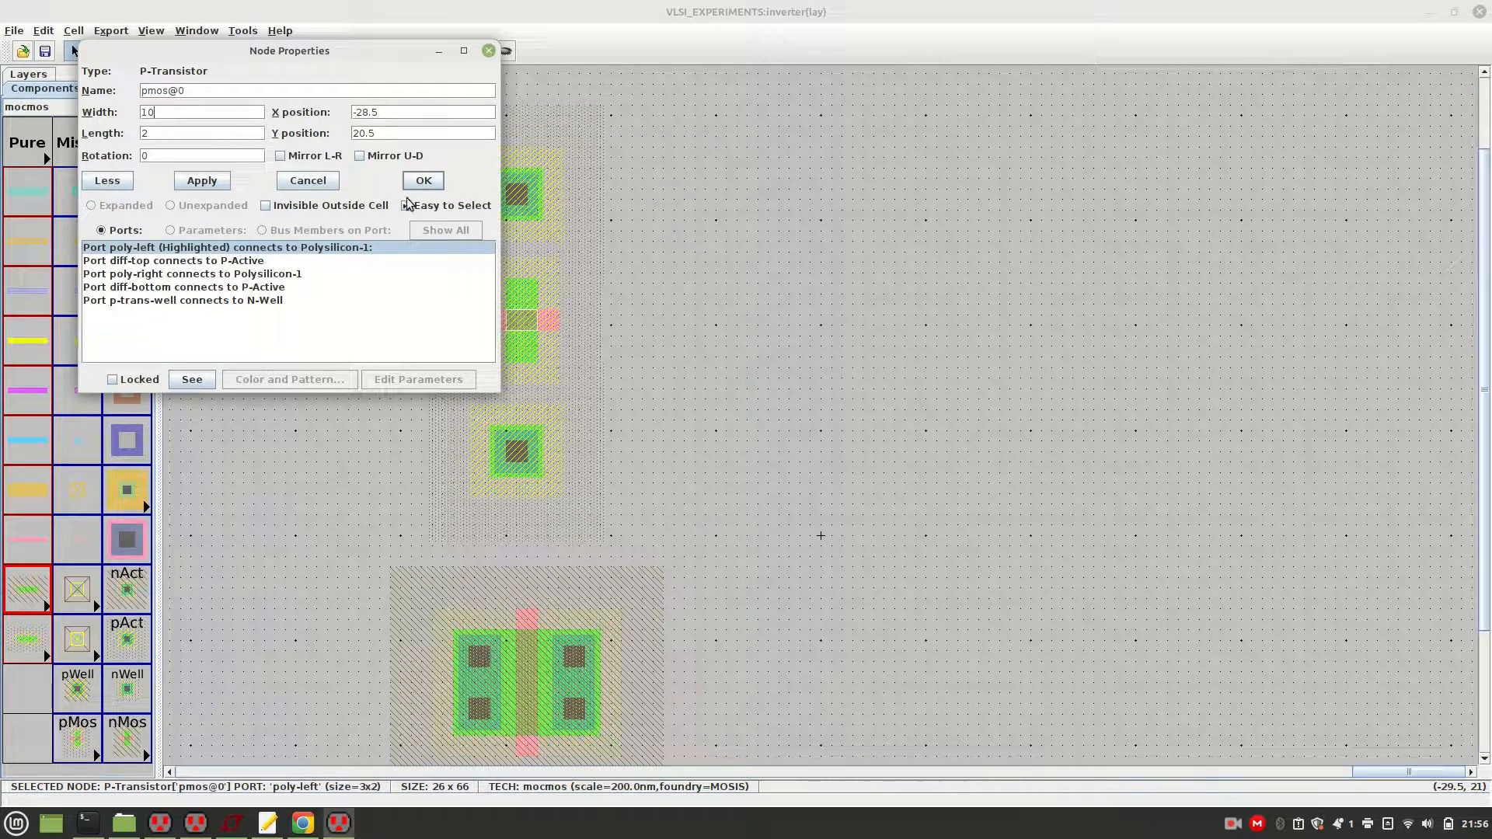
left_click(201, 181)
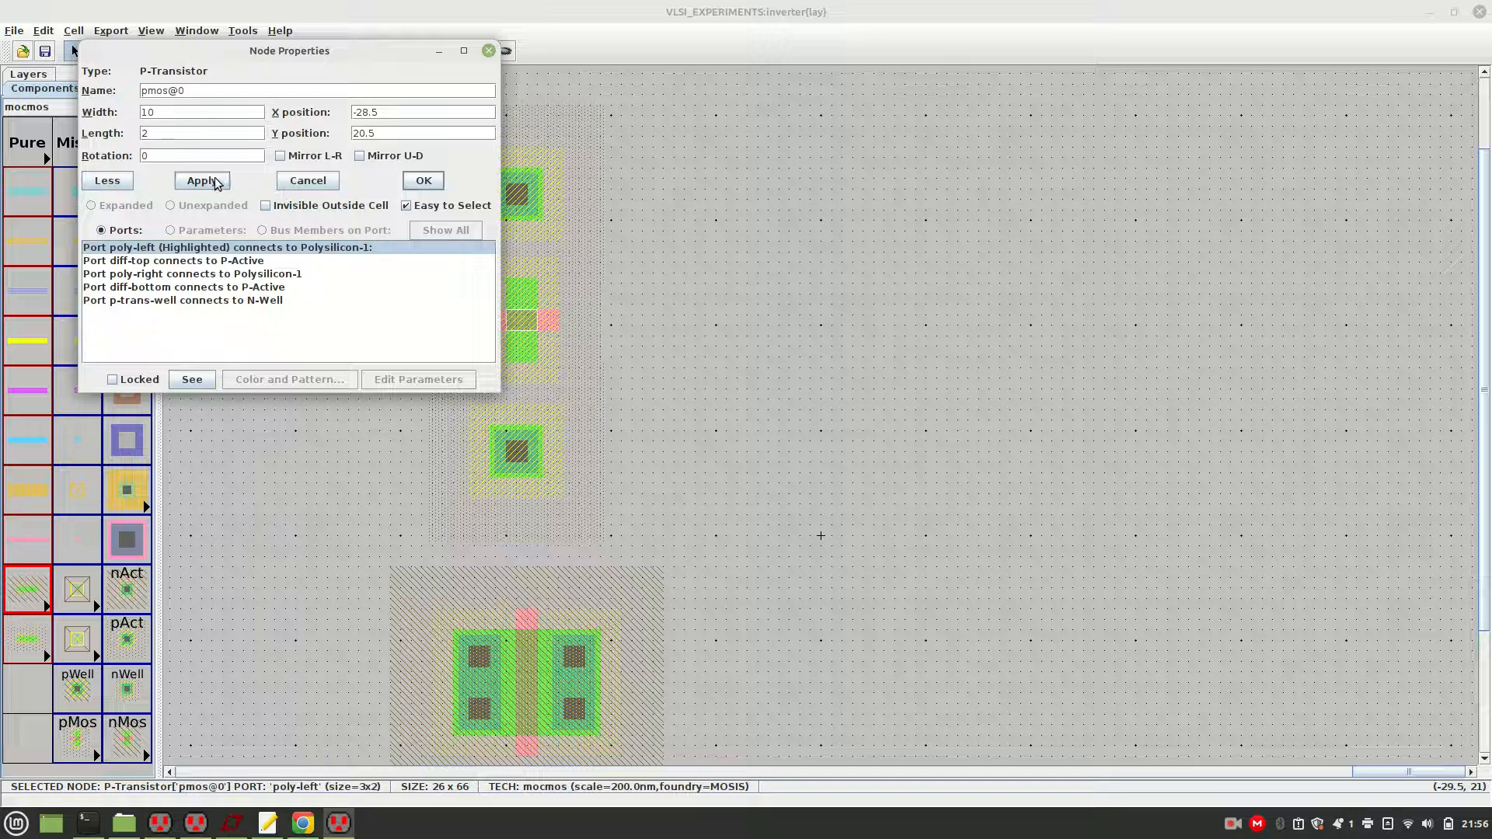
left_click(415, 182)
left_click(769, 249)
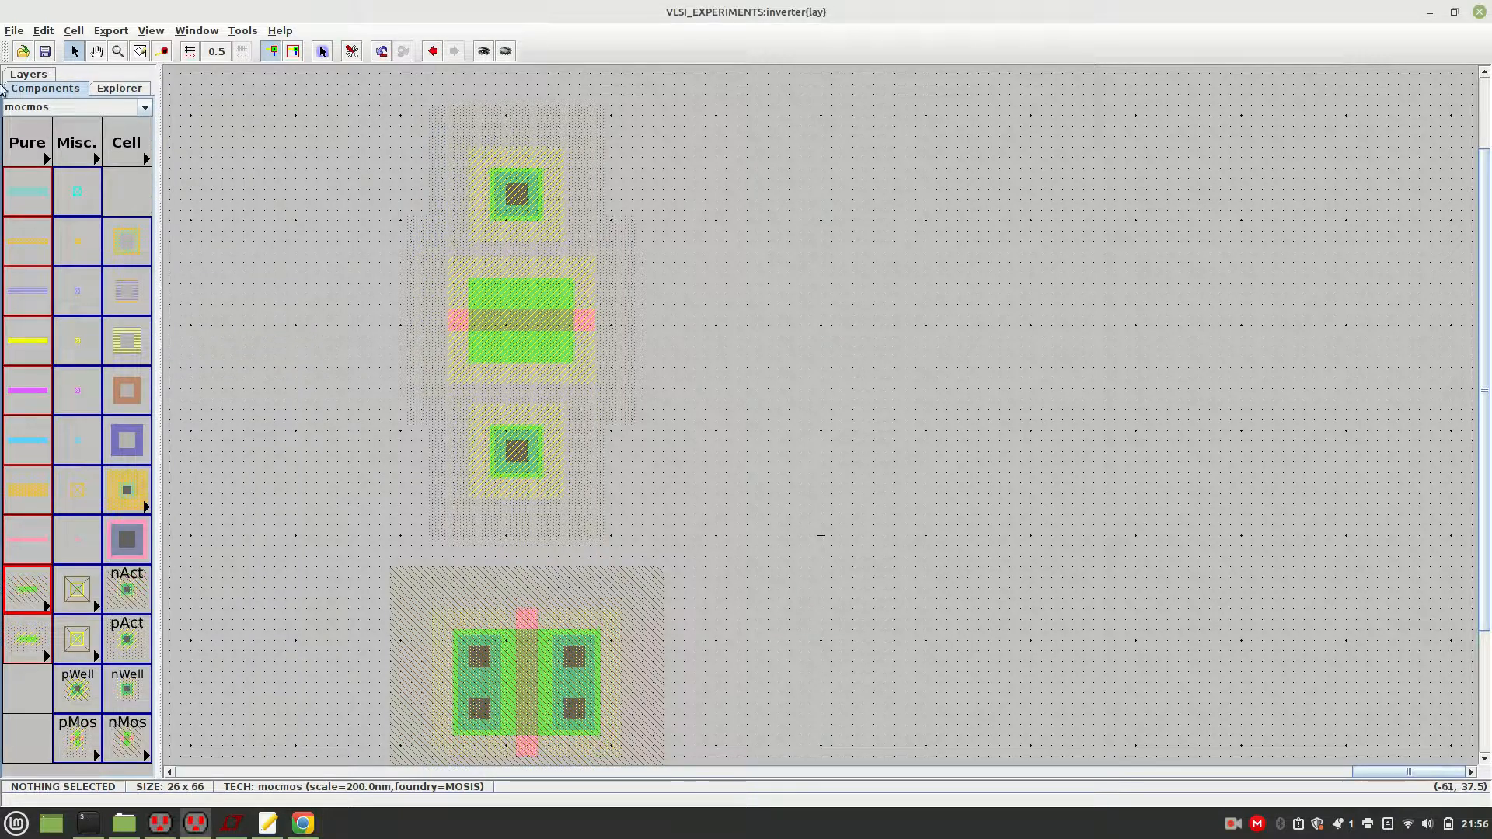
Check the transistor sizes in the inverter{sch} schematic and return to the inverter{lay} layout
left_click(114, 89)
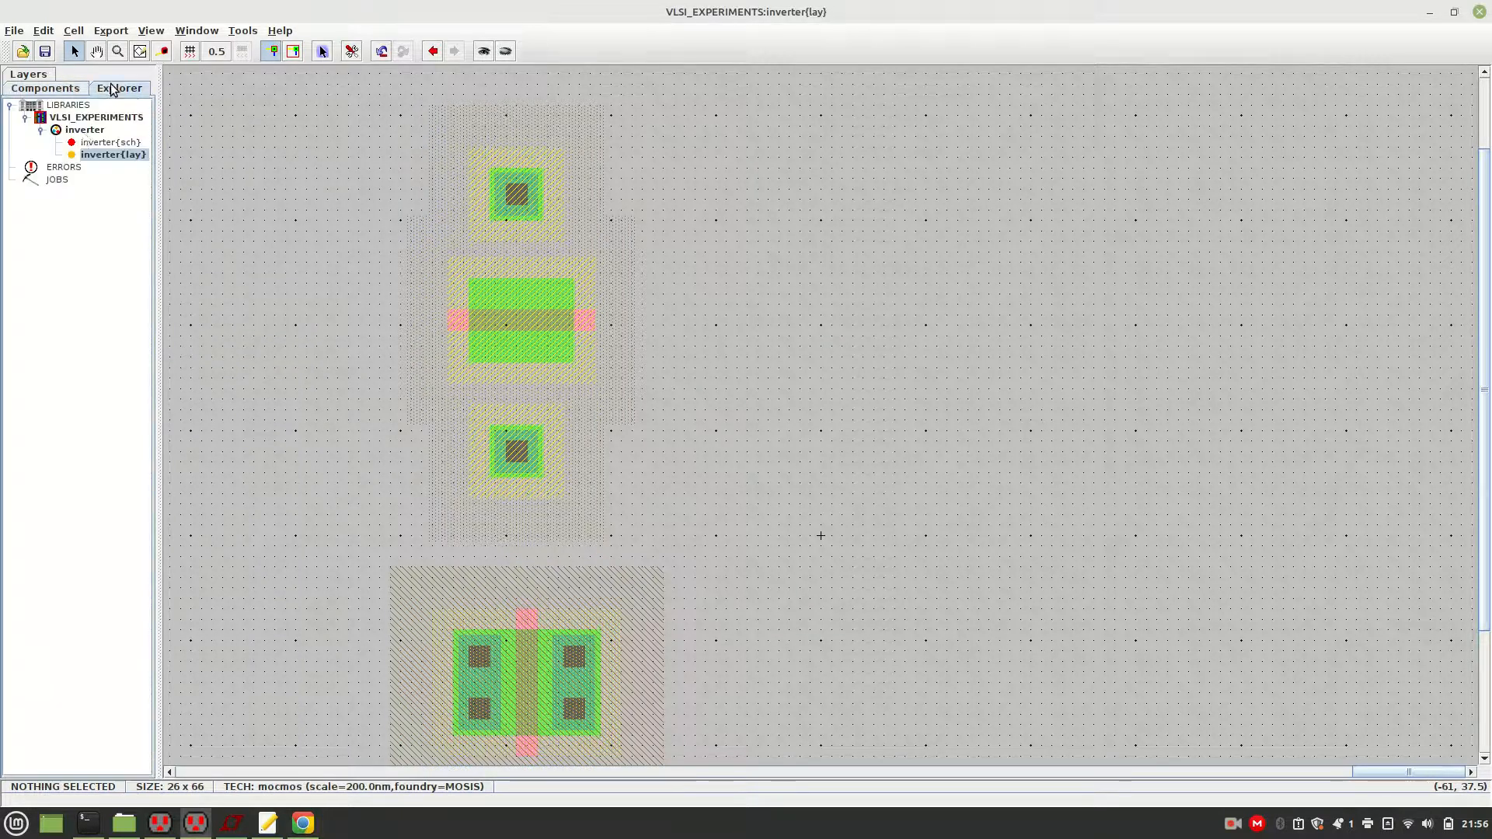
double_click(87, 143)
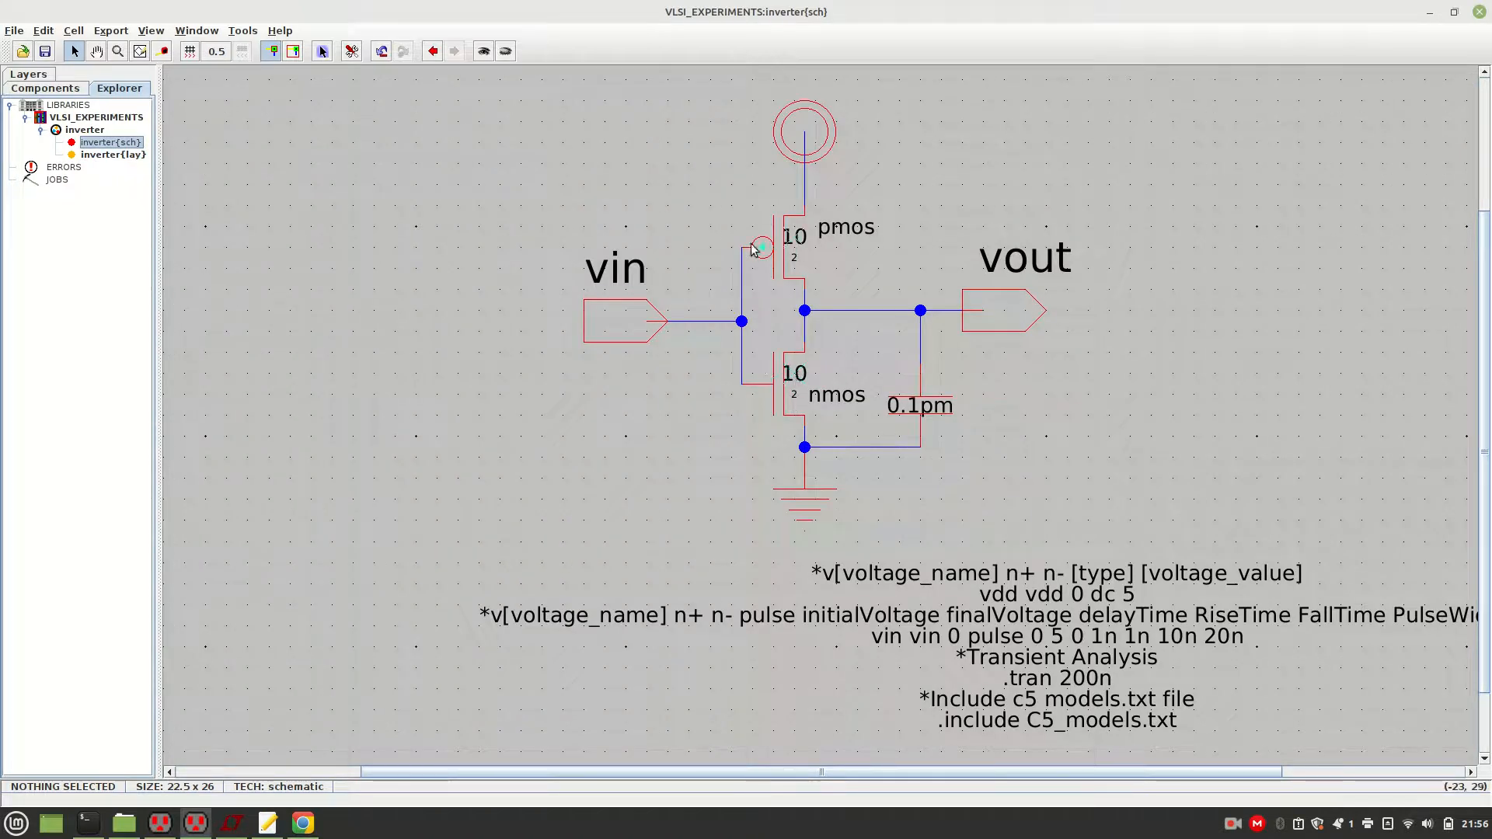
double_click(113, 155)
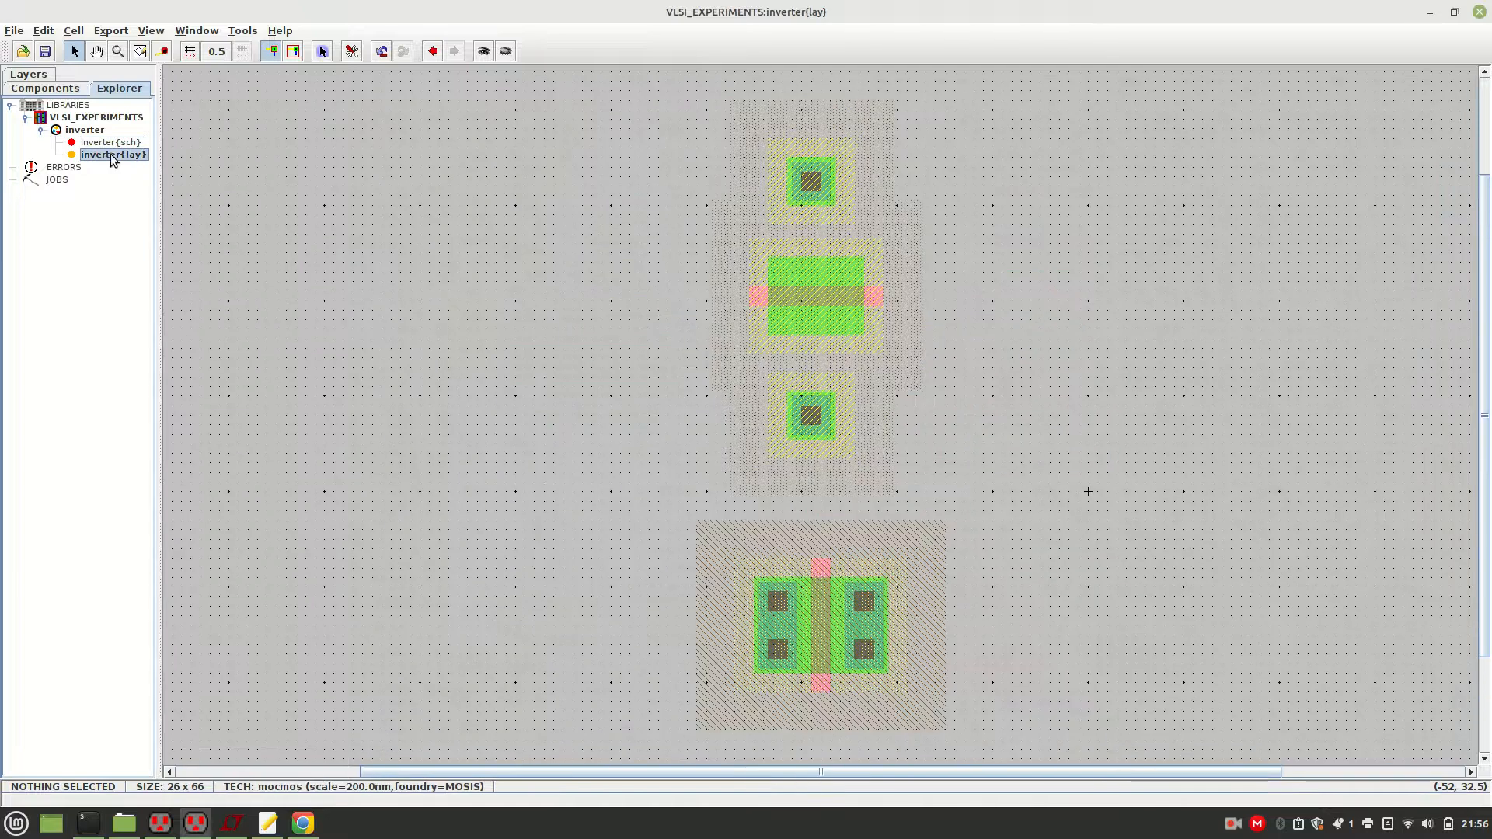
Set the X size of the pAct contact above the pMos transistor to 10
double_click(810, 181)
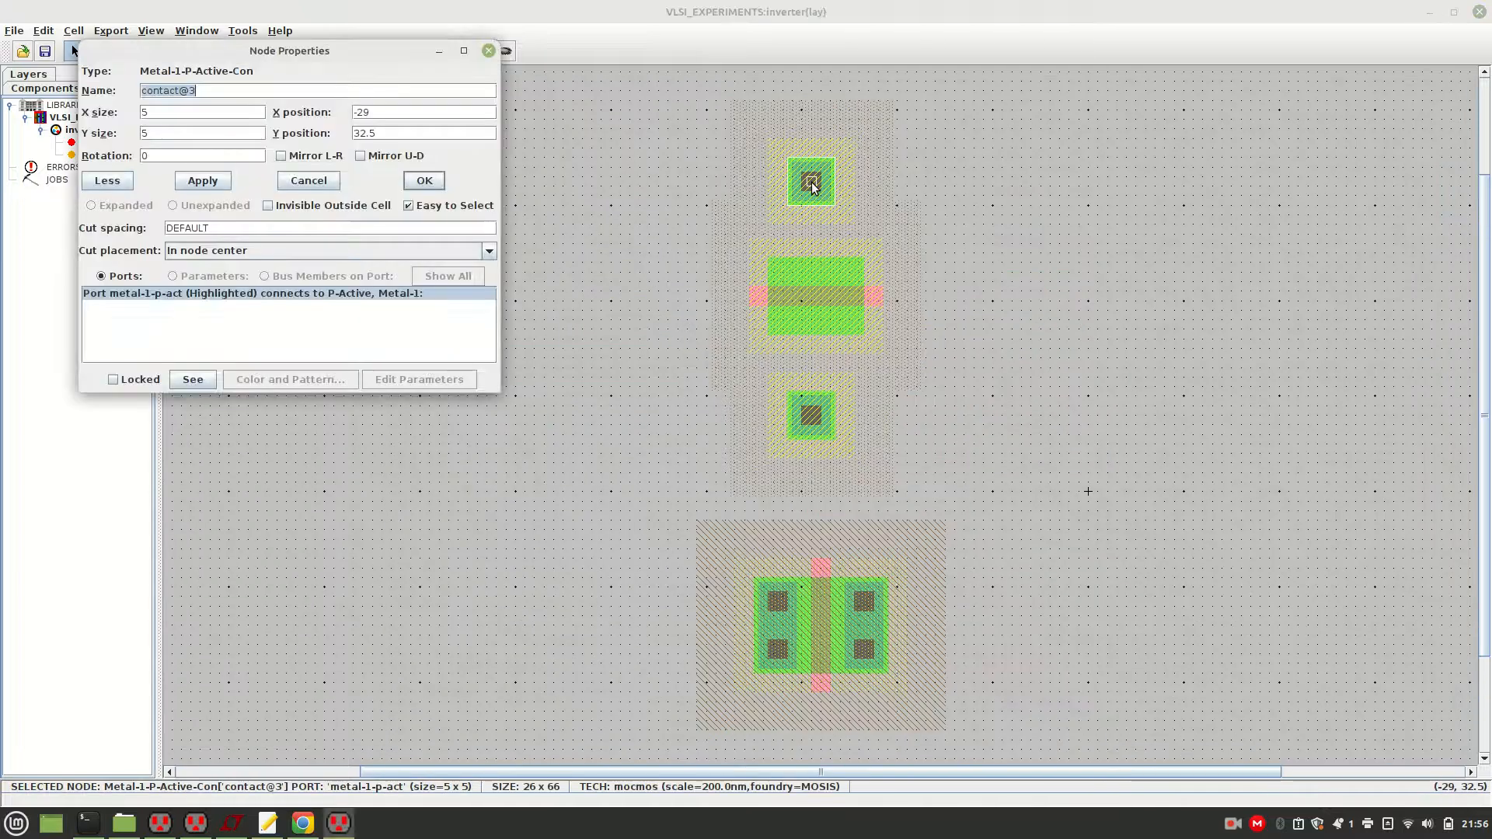
left_click(192, 114)
key("BackSpace")
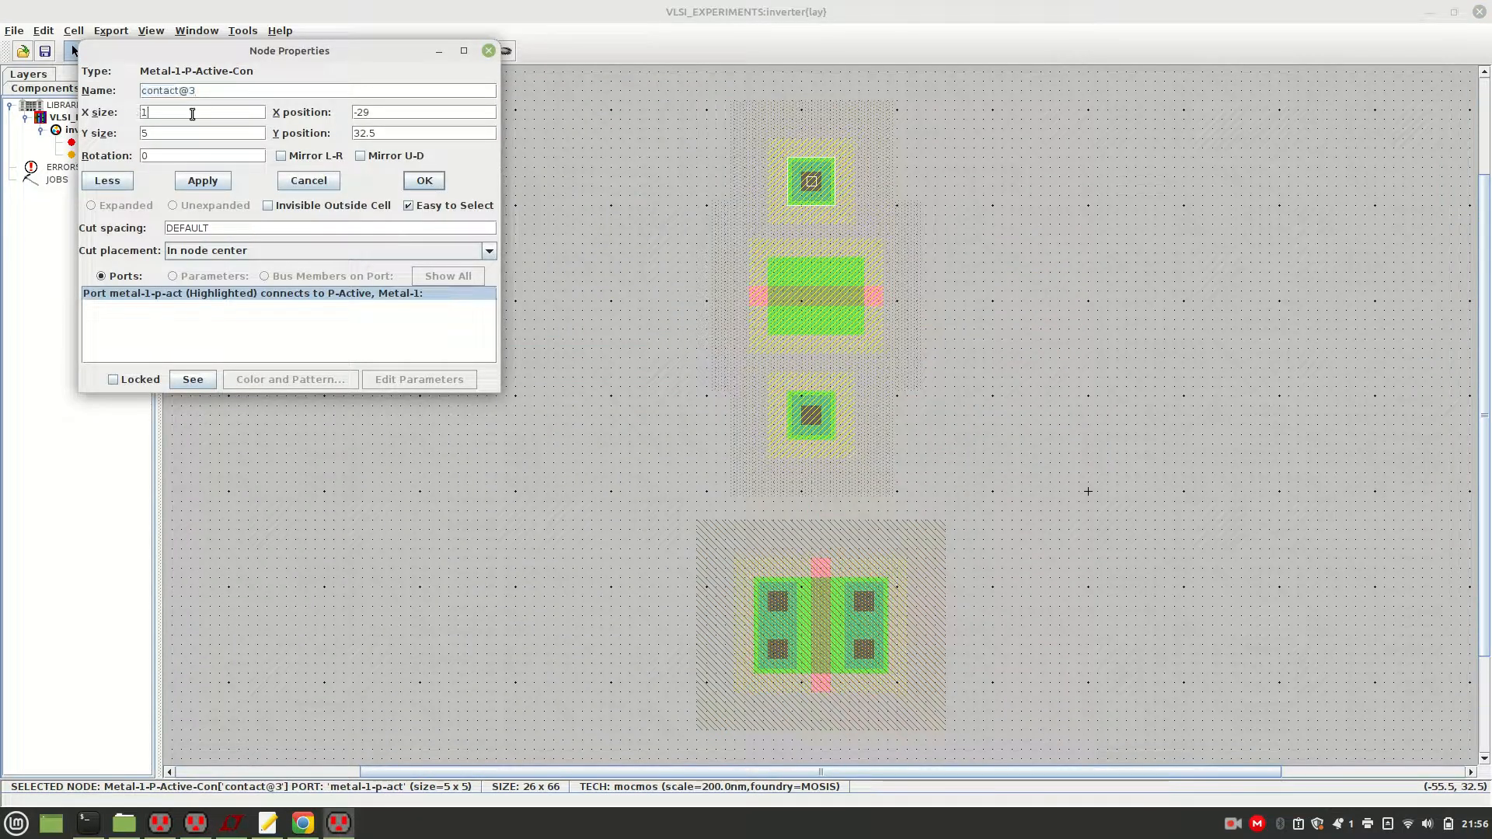
left_click(204, 181)
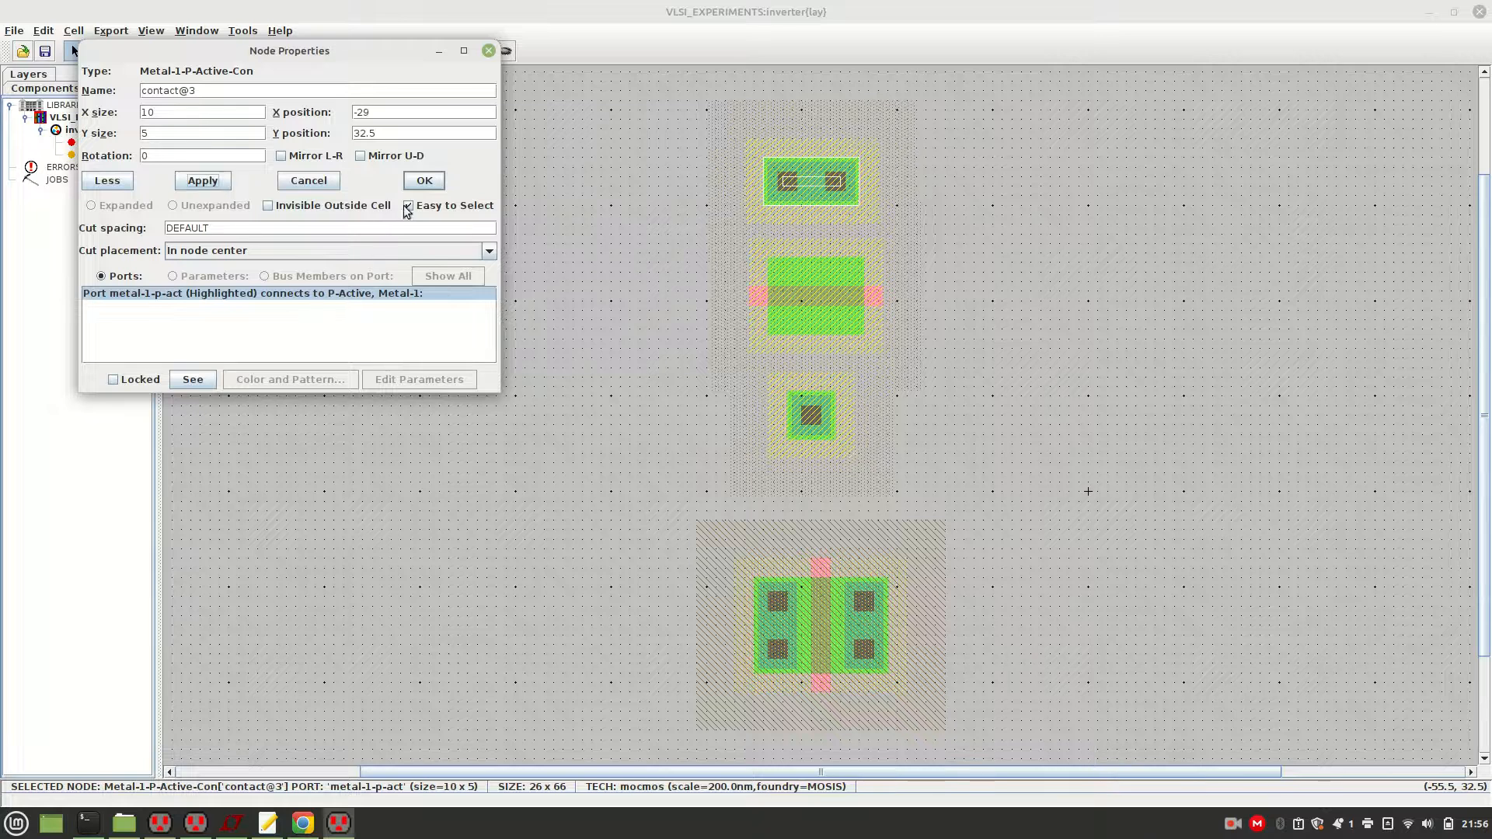
left_click(433, 189)
Set the X size of the pAct contact below the pMos transistor to 10
double_click(810, 415)
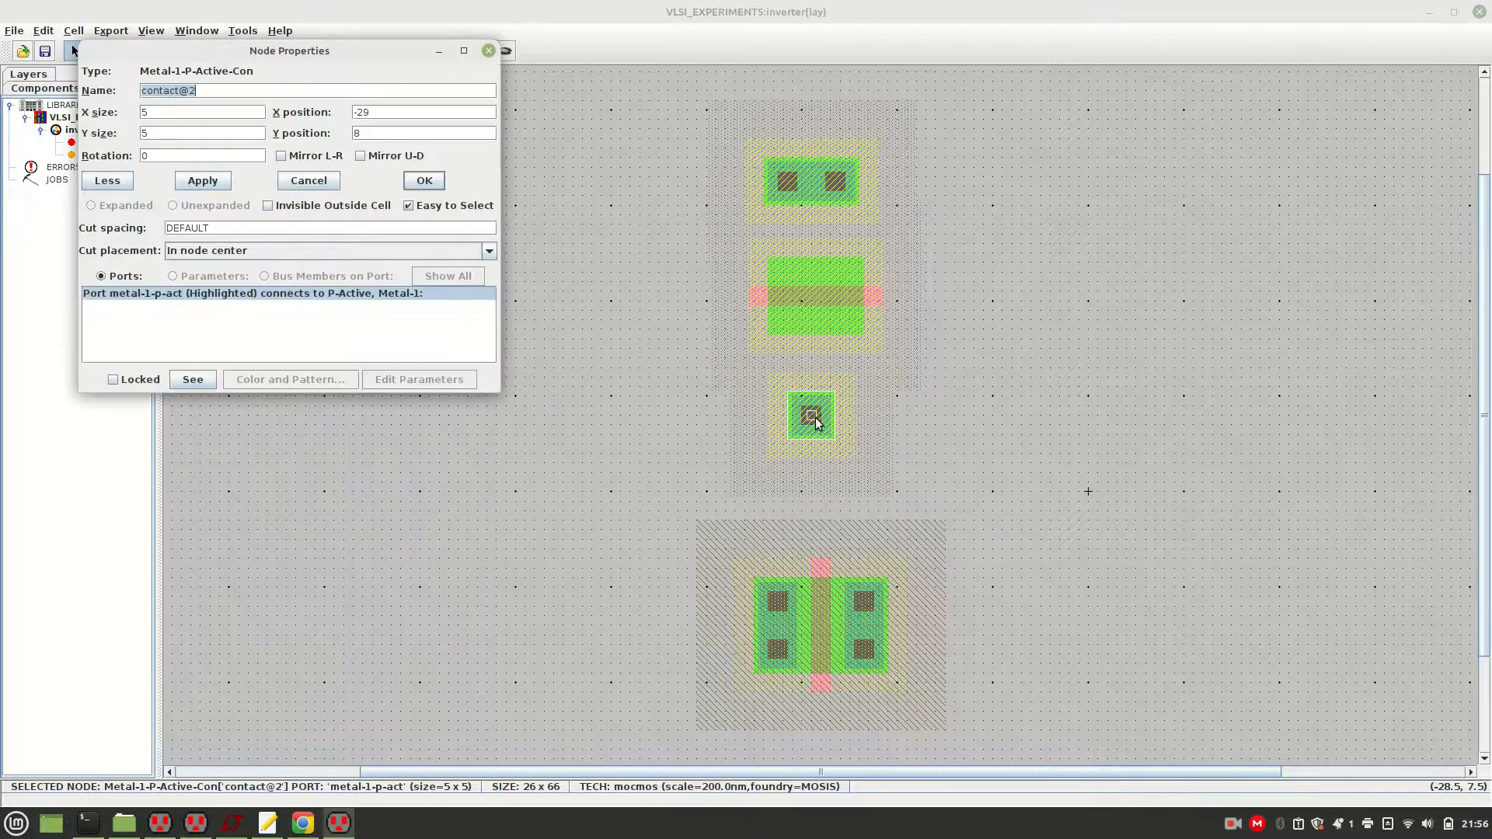
left_click(175, 112)
left_click(201, 180)
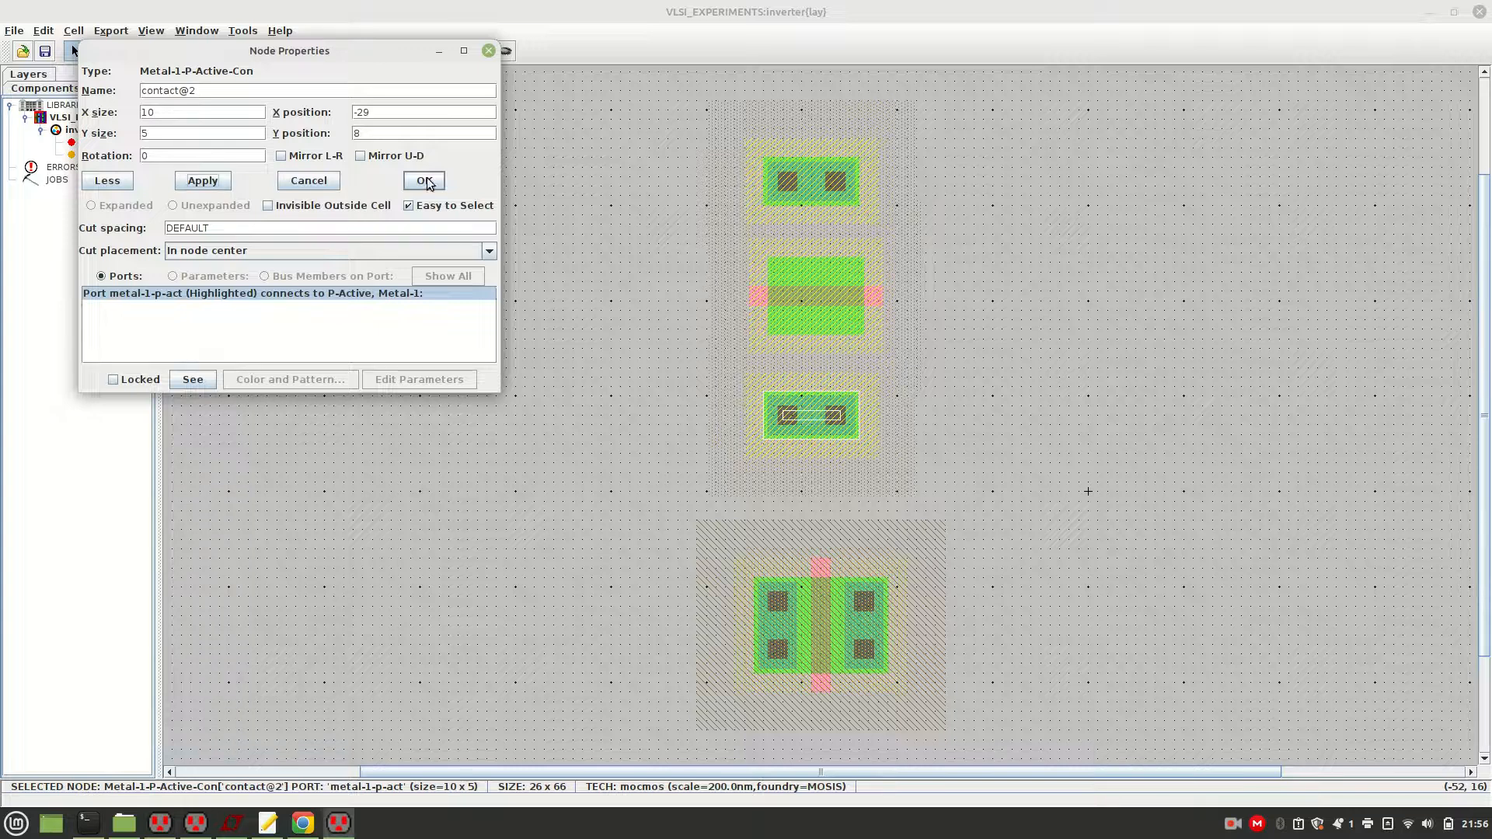
left_click(428, 182)
Shift the lower and upper pAct contacts right by 0.5 to align them with the pMos transistor's active area
left_click_drag(811, 418, 810, 412)
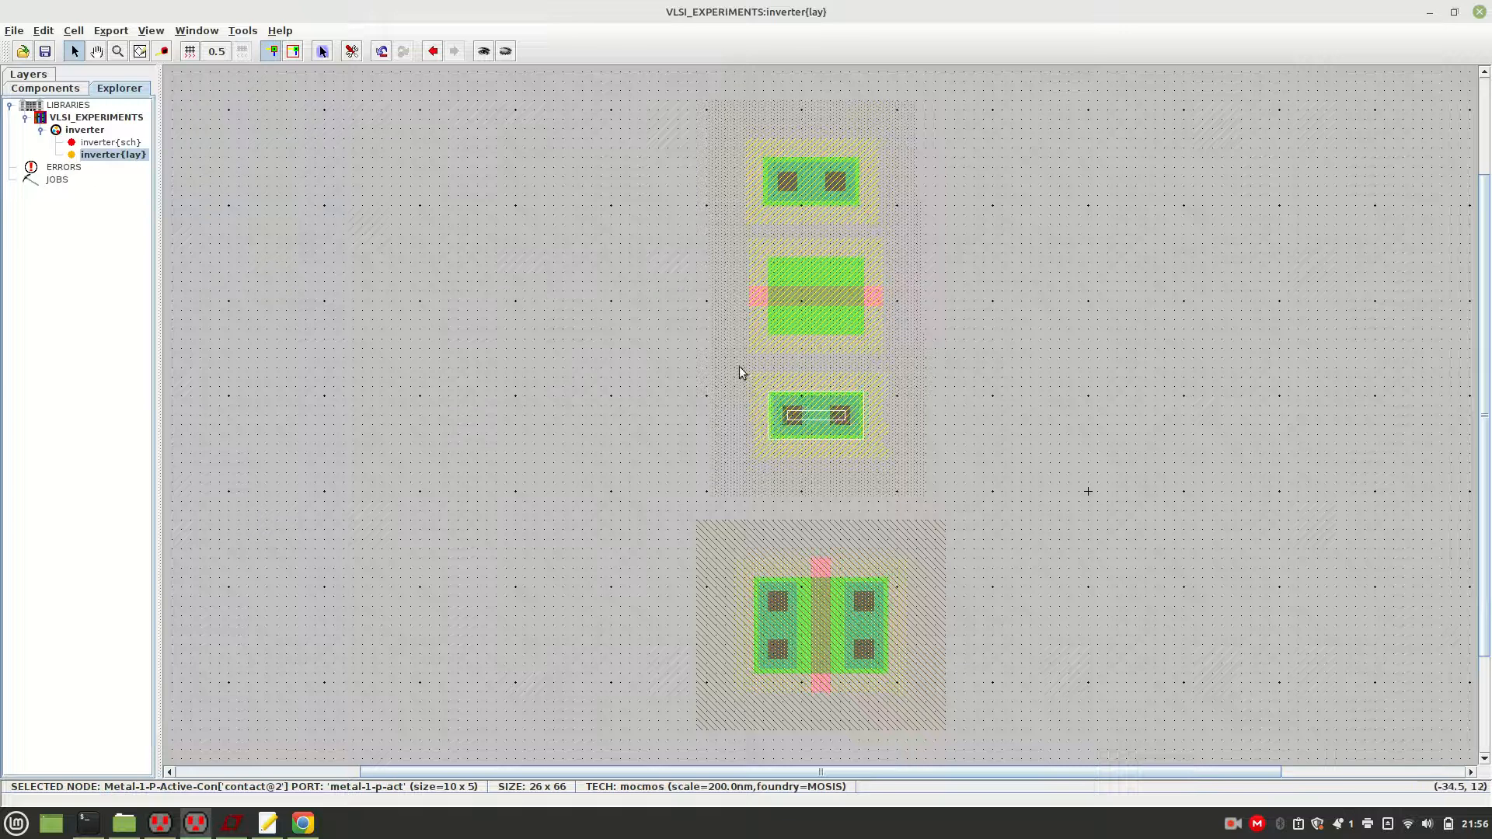
left_click(118, 51)
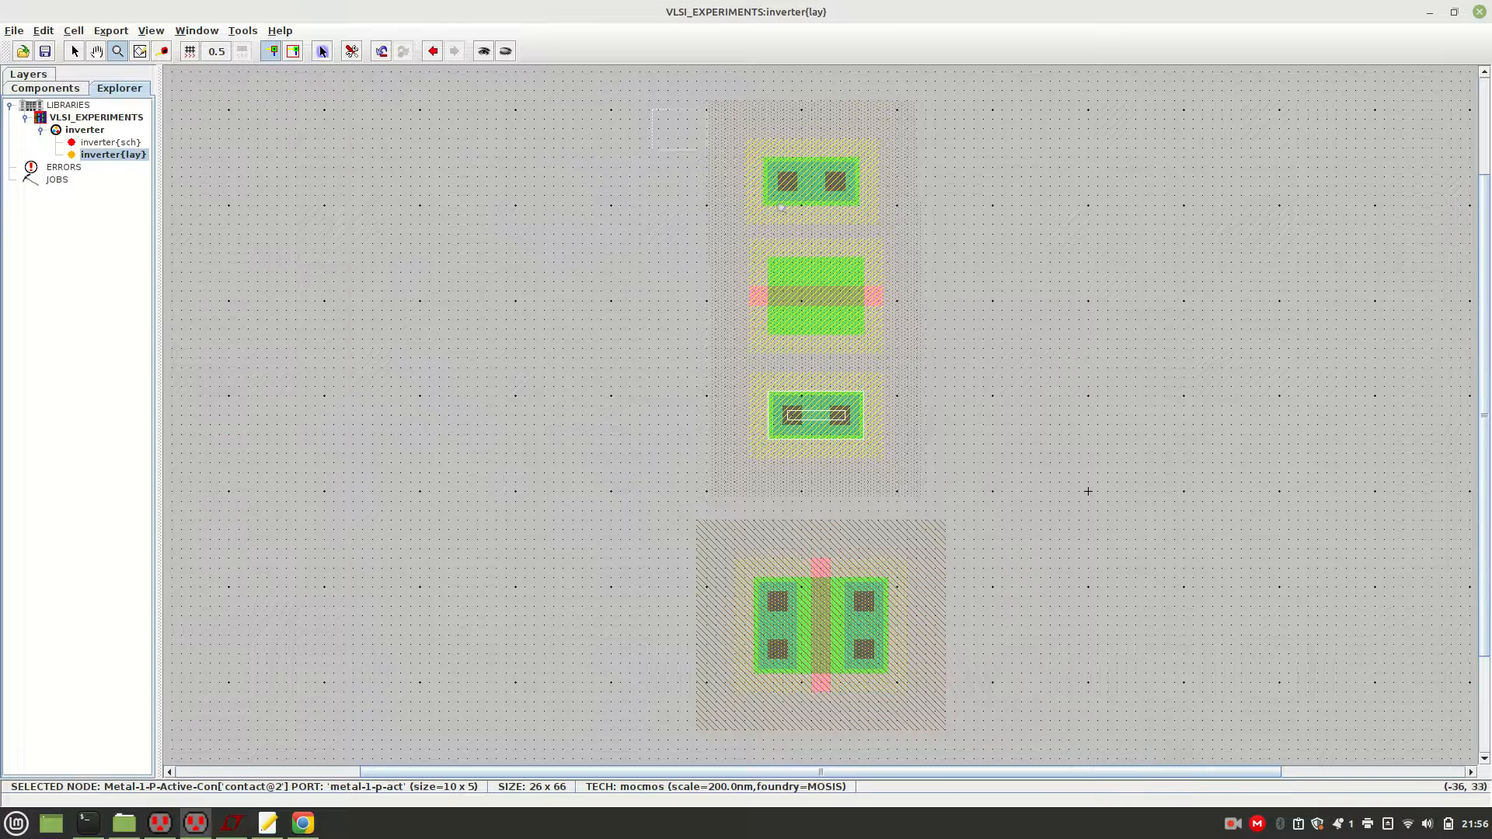
left_click_drag(986, 486, 1005, 536)
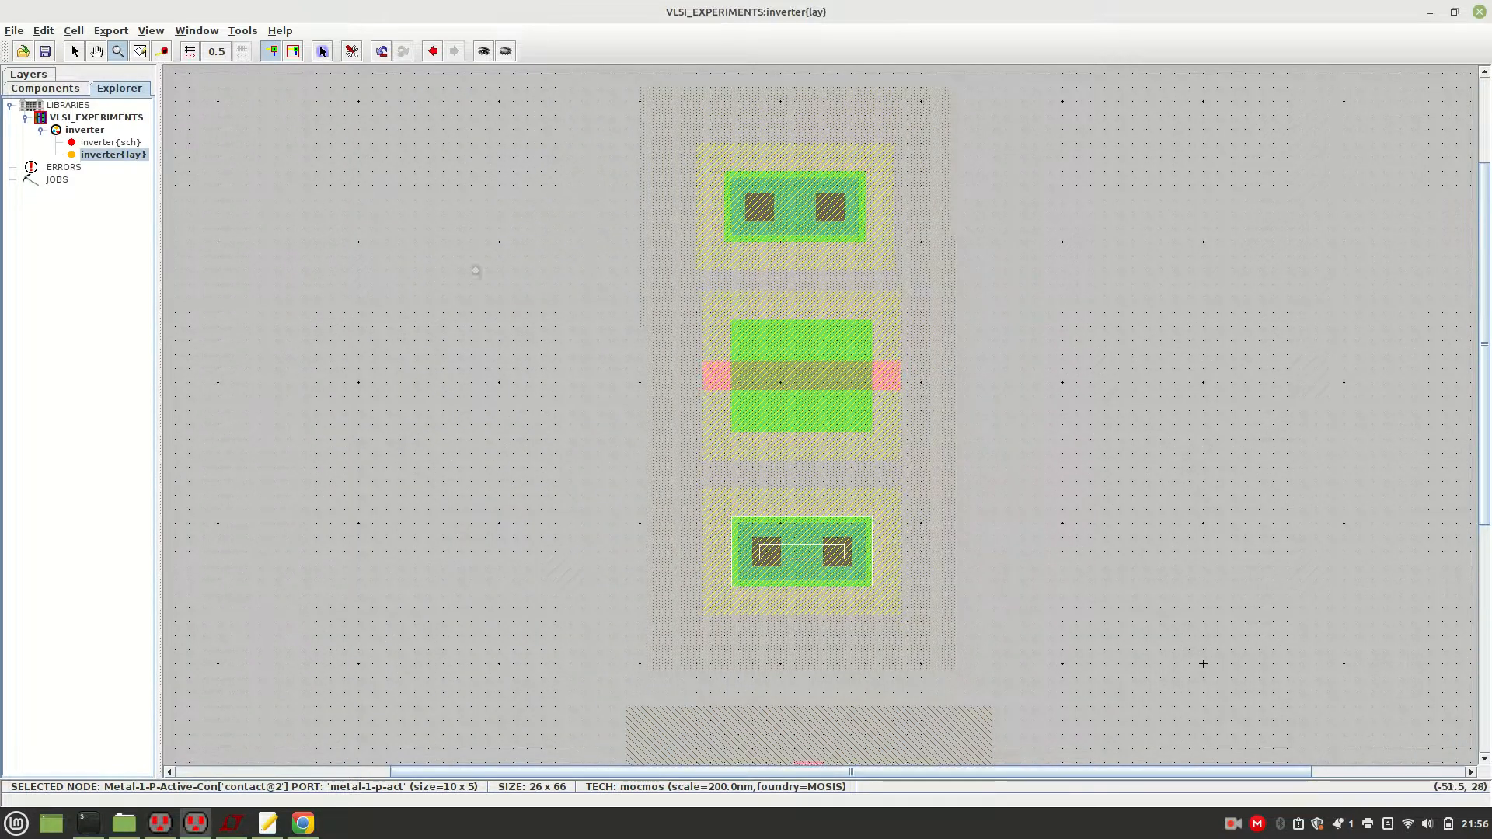
left_click(75, 51)
left_click(808, 207)
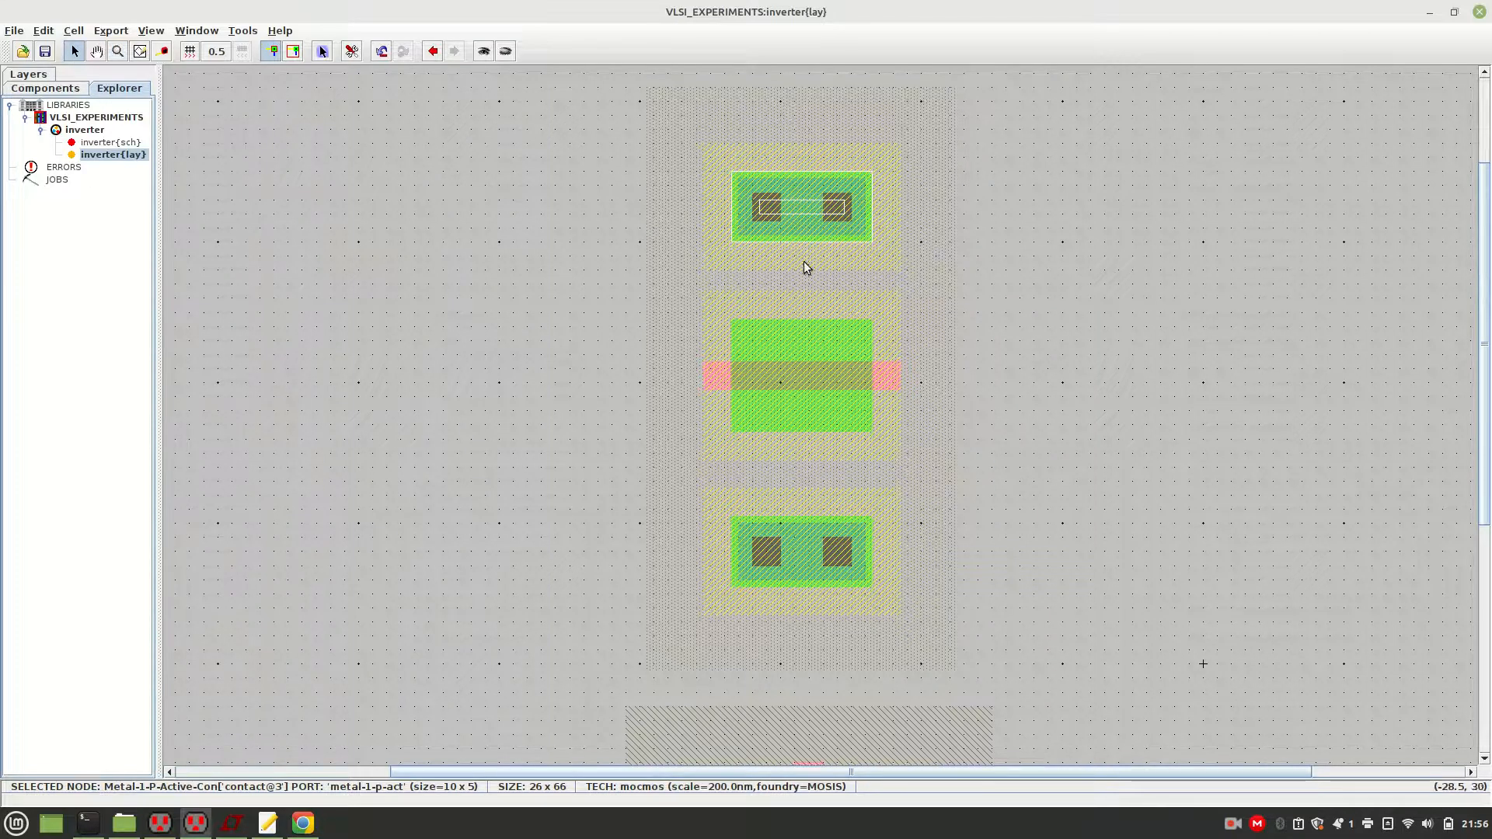
left_click(804, 521)
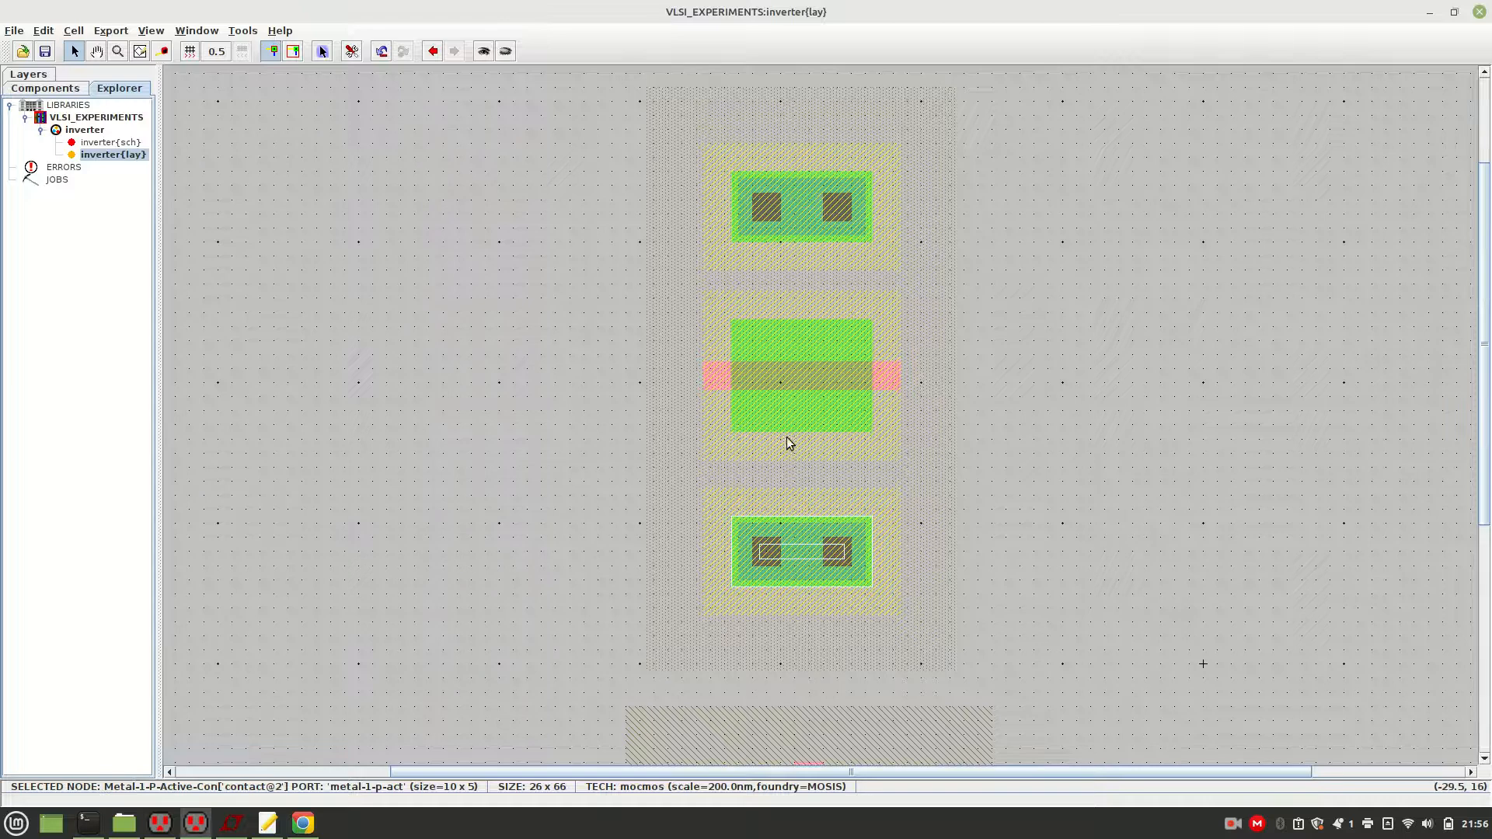
Connect the upper and lower pAct contacts to the pMos transistor's diffusion with P-Active arcs
right_click(789, 437)
left_click(796, 253)
right_click(801, 320)
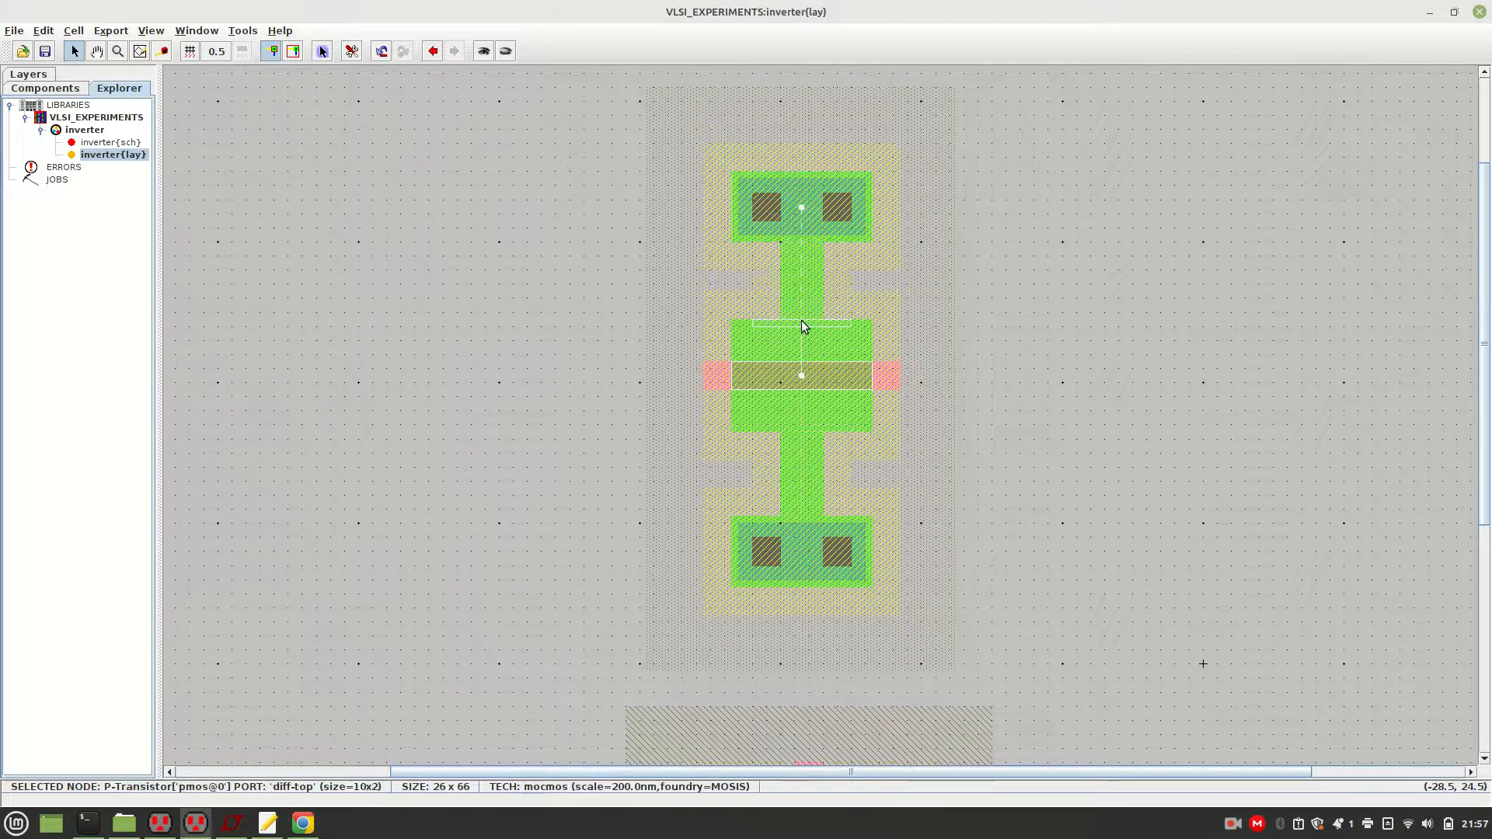
left_click(986, 354)
Move the lower pAct contact up and the upper one down so both overlap the pMos transistor's active area
left_click_drag(797, 547, 795, 435)
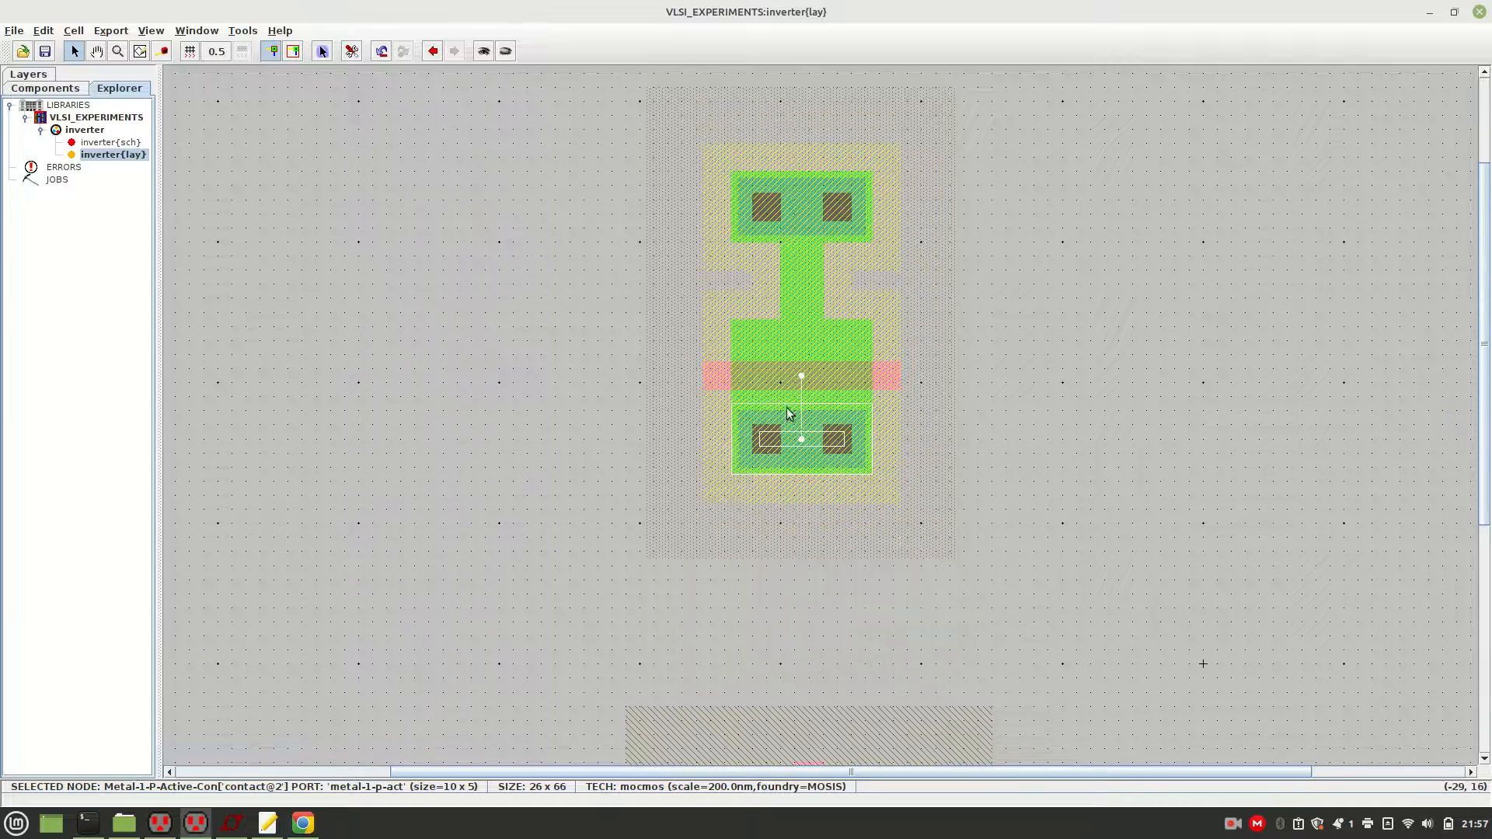
left_click_drag(799, 223, 803, 323)
left_click(1088, 363)
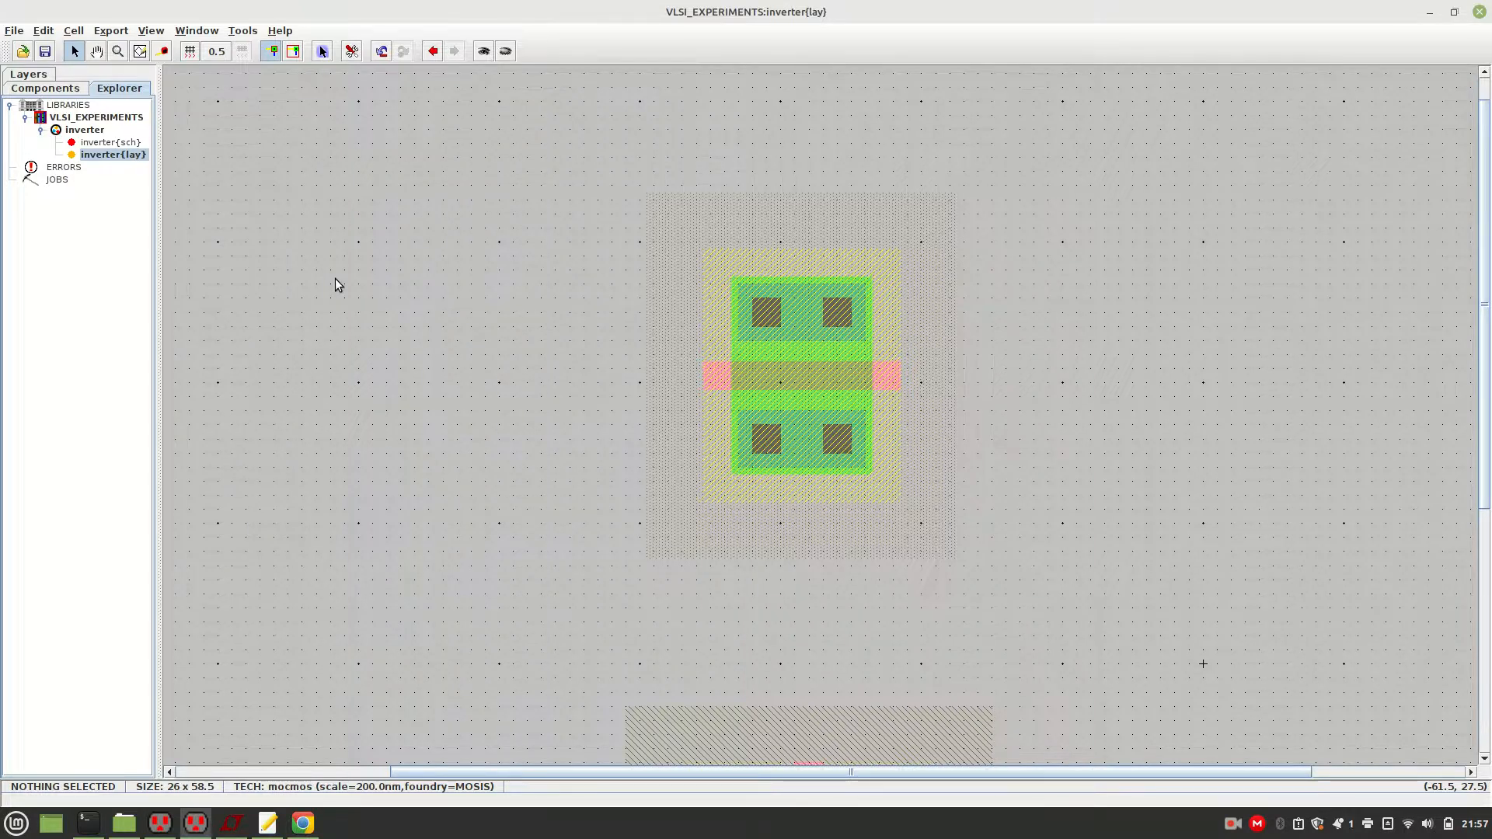
Examine the pMos and nMos transistor layouts and the gap between them
key("ctrl+5")
key("ctrl+5")
key("ctrl+6")
key("ctrl+6")
key("ctrl+6")
key("ctrl+8")
key("ctrl+2")
key("ctrl+2")
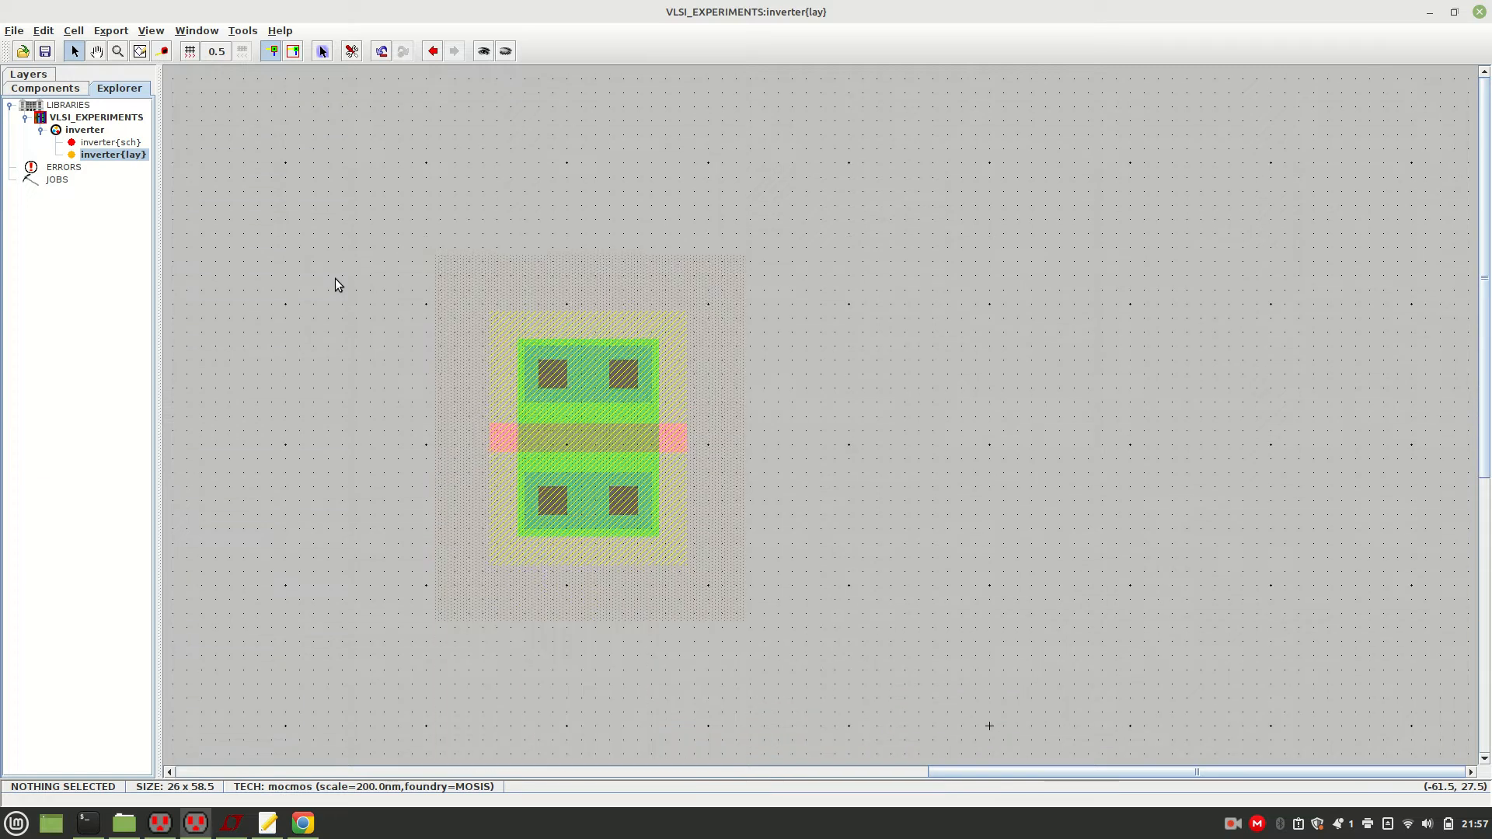
key("ctrl+9")
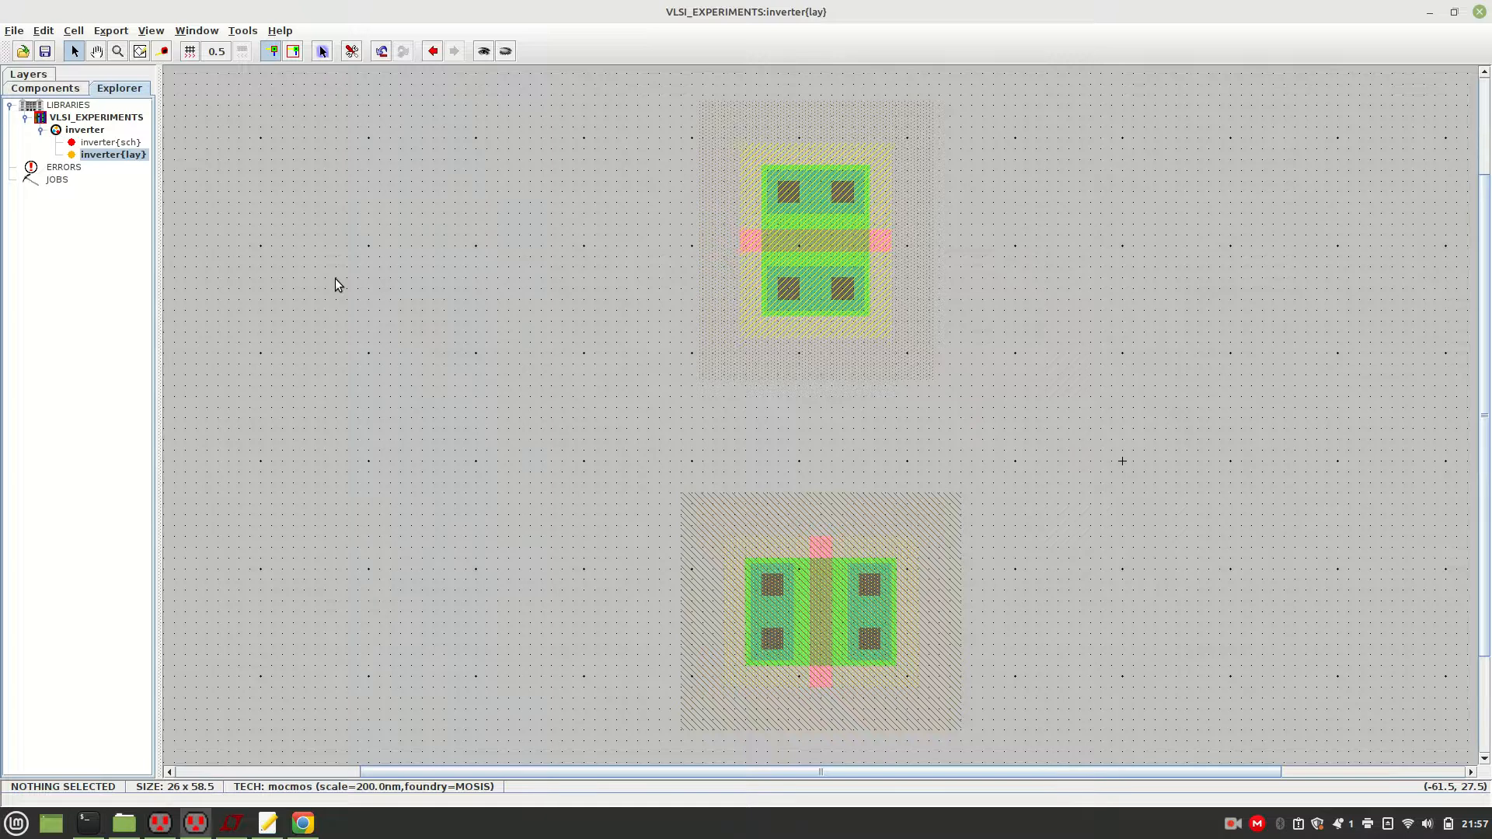
key("ctrl+8")
key("ctrl+7")
key("ctrl+9")
key("ctrl+4")
key("ctrl+6")
key("ctrl+8")
key("ctrl+2")
key("ctrl+7")
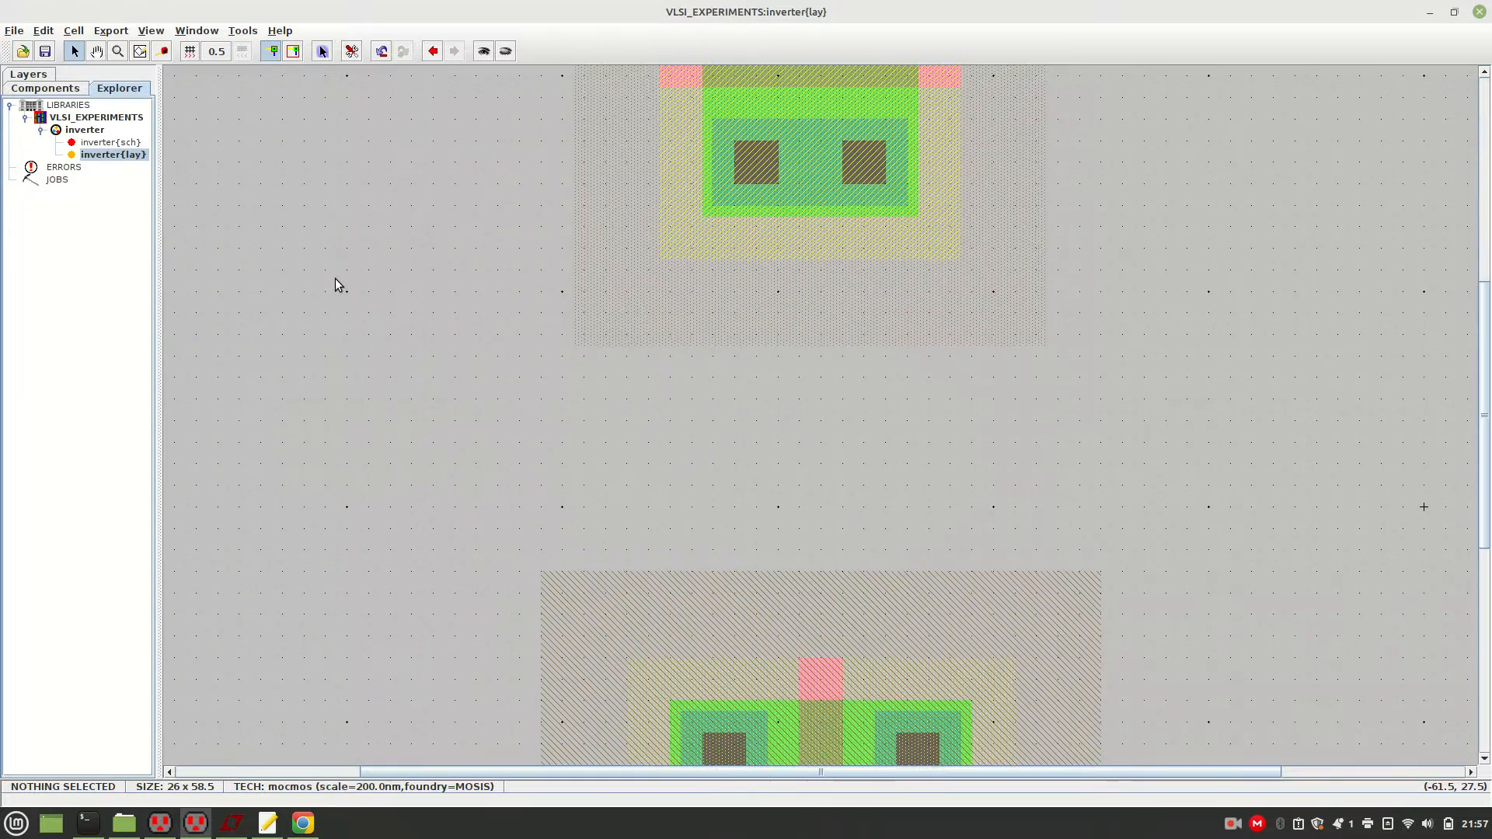
key("ctrl+9")
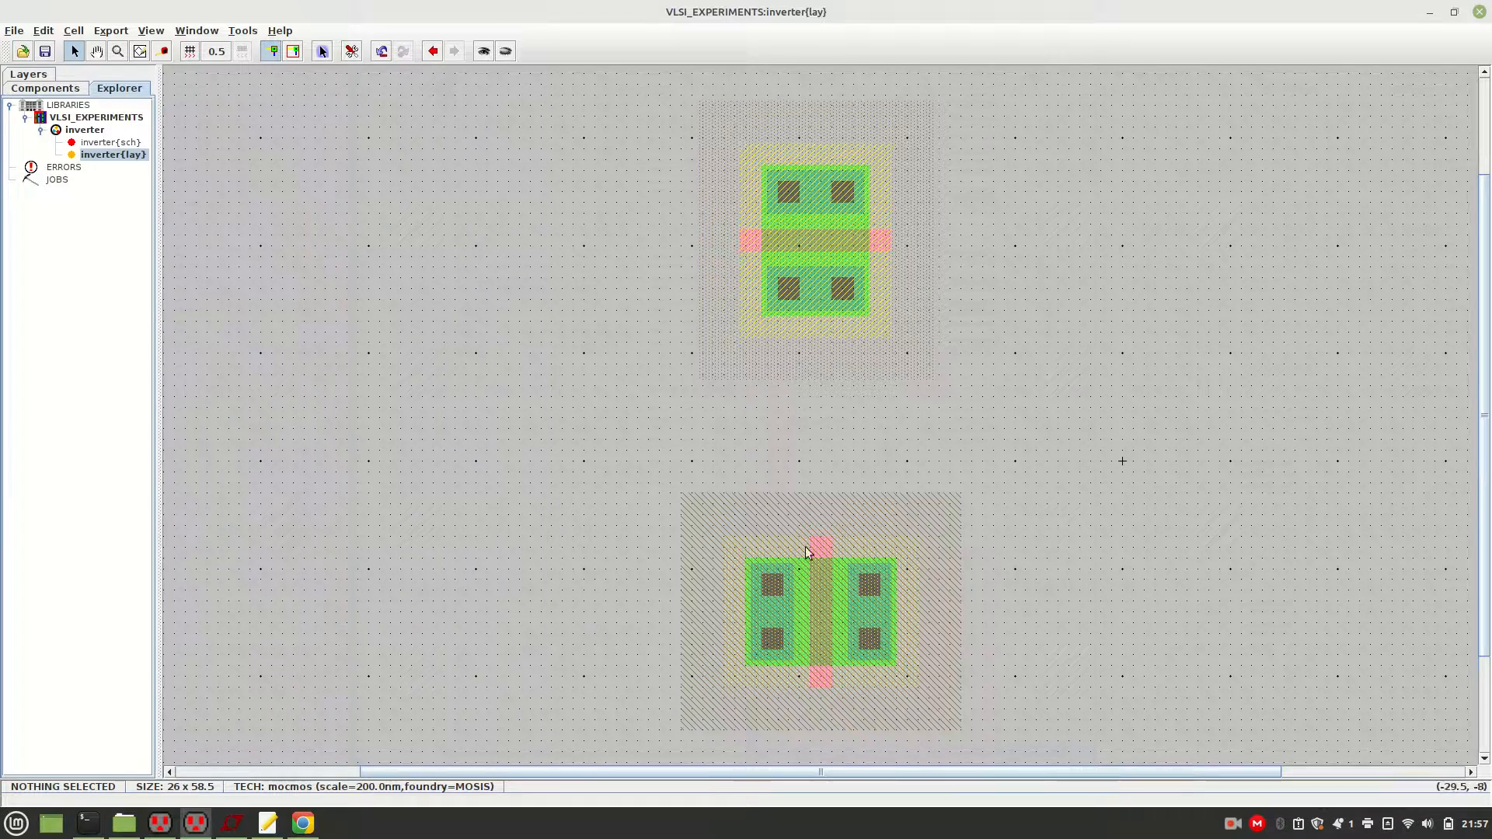
Rotate the pMos transistor with its contacts by 90 degrees and align it directly above the nMos transistor
left_click_drag(748, 205, 611, 88)
key("ctrl+j")
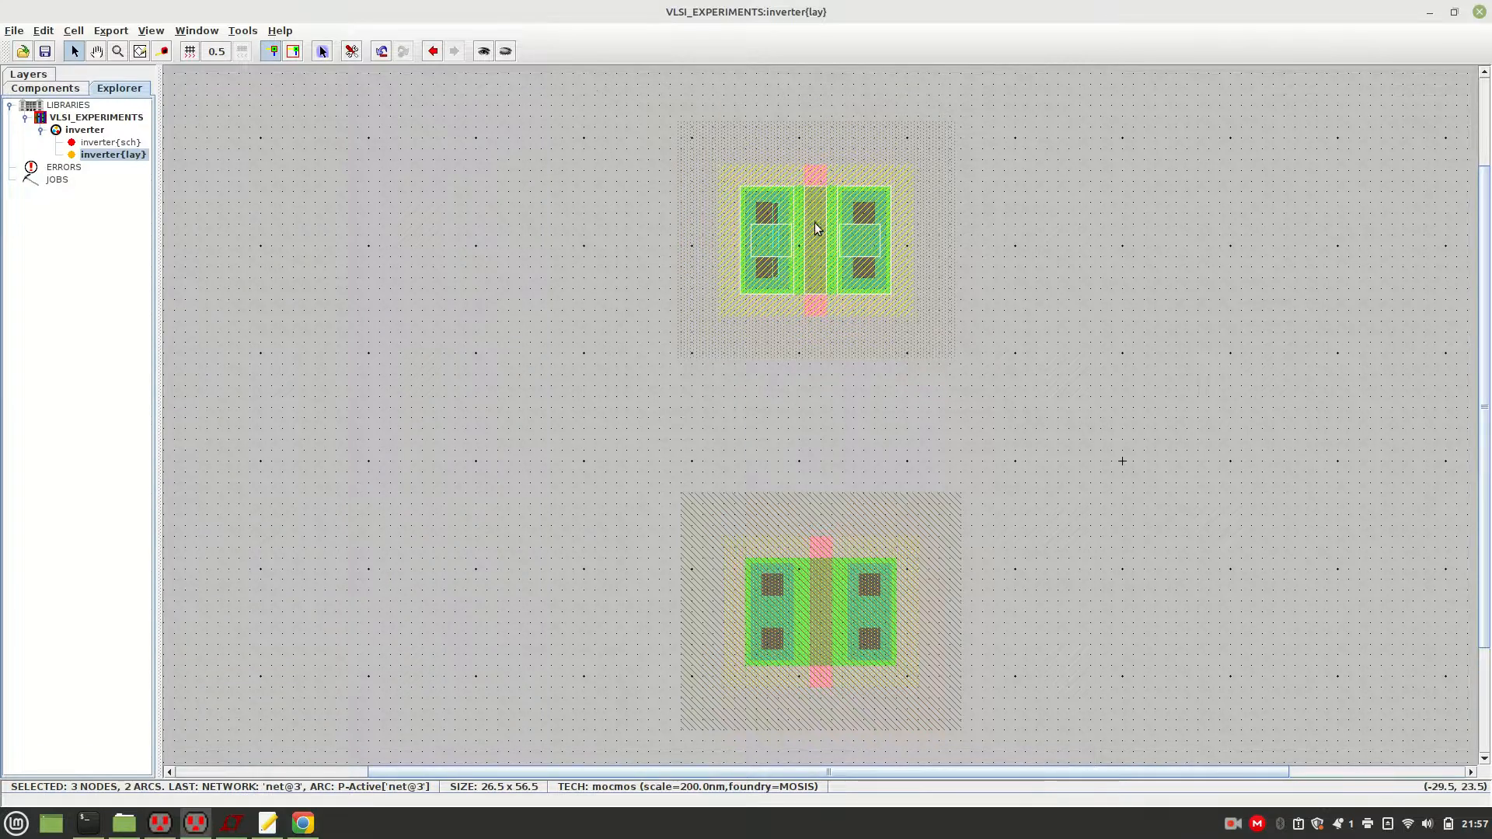
left_click_drag(860, 252, 868, 340)
left_click(1139, 369)
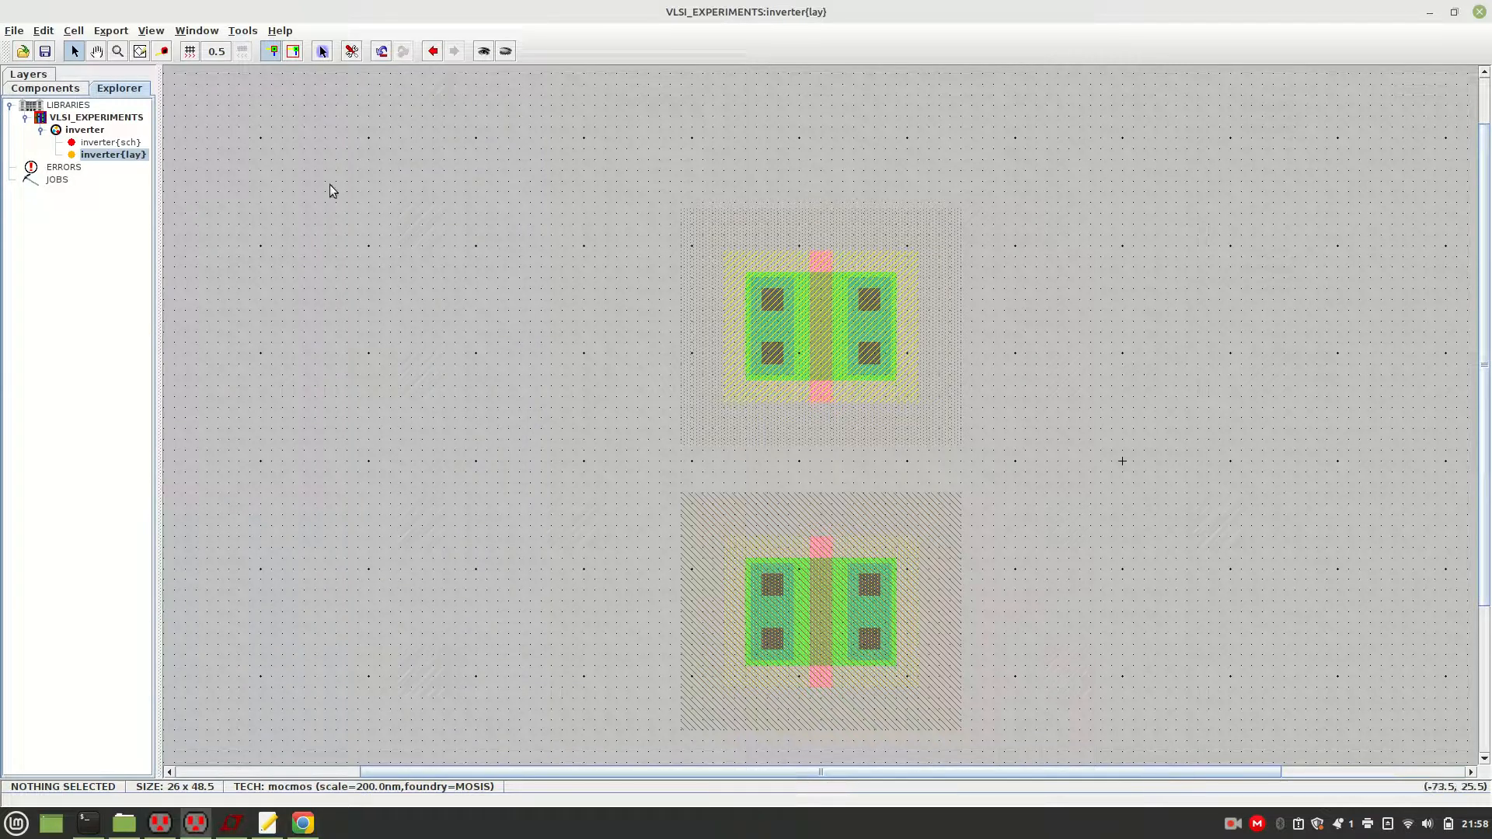
Run a hierarchical DRC on the aligned transistors and reveal the Electric Messages window
left_click(243, 32)
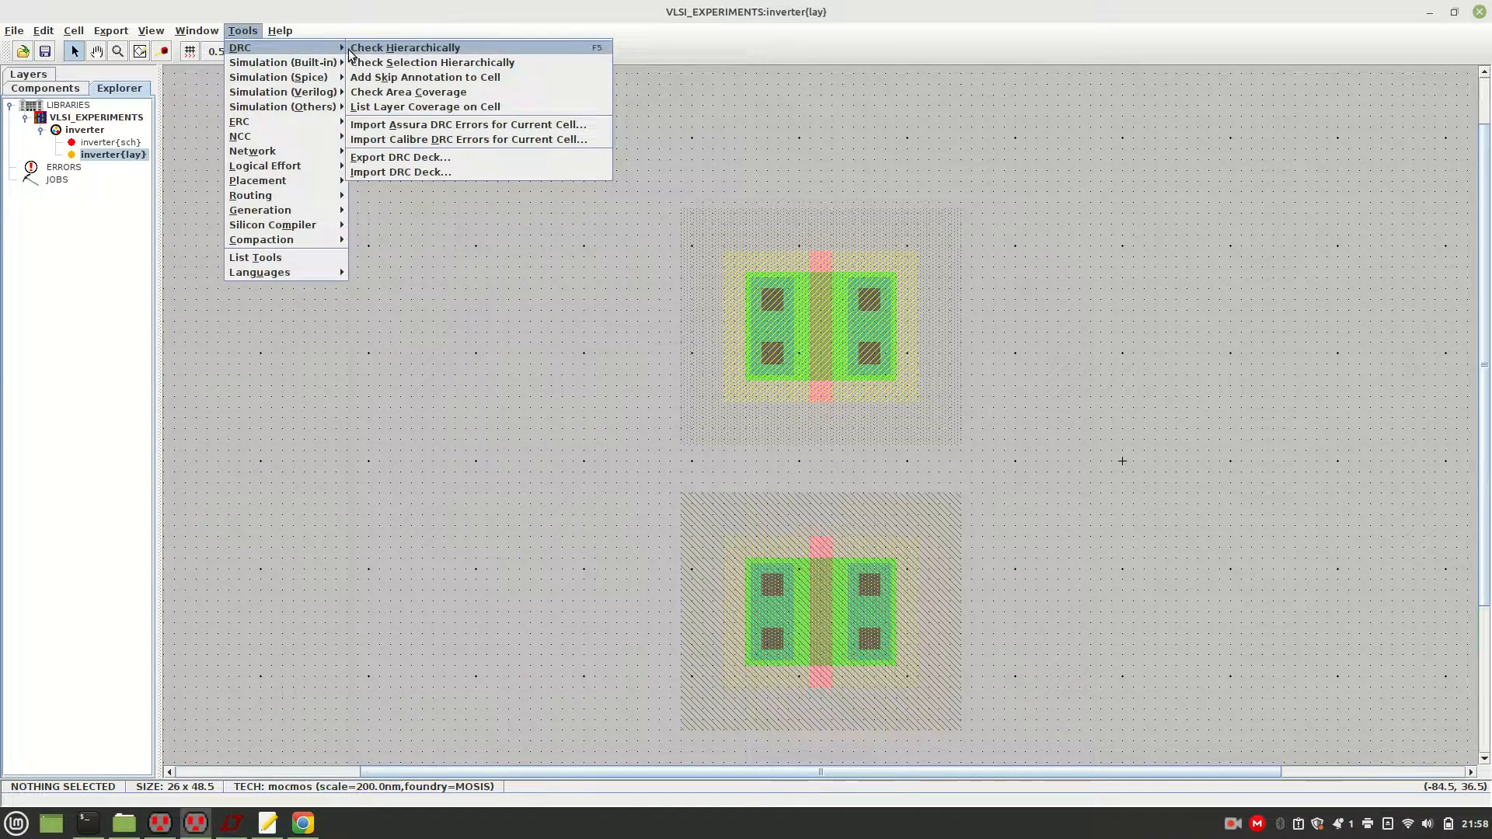
left_click(352, 49)
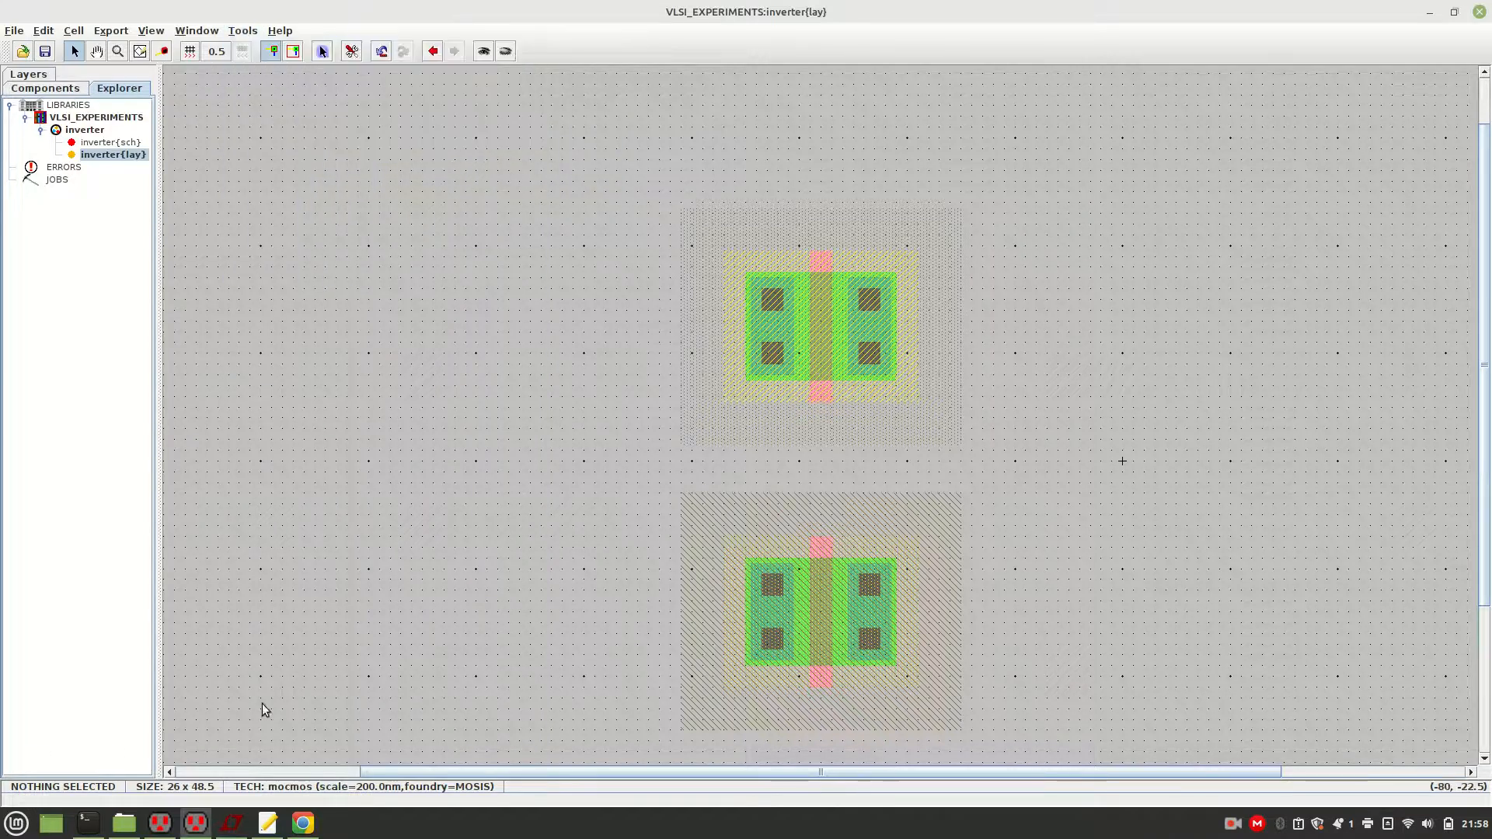
left_click(1454, 11)
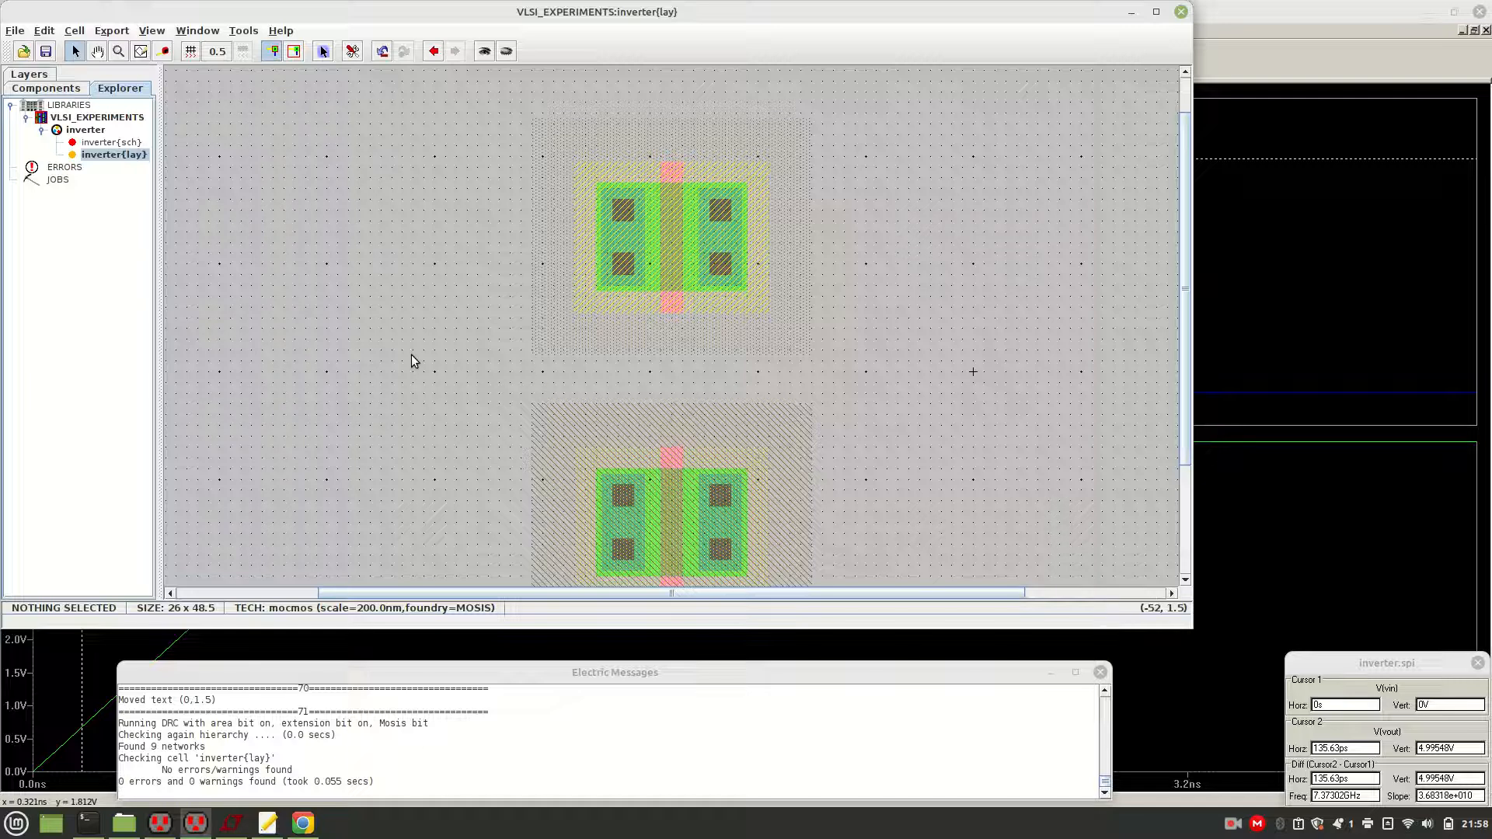
Check the gate connections in the inverter{sch} schematic and return to the inverter{lay} layout
double_click(111, 143)
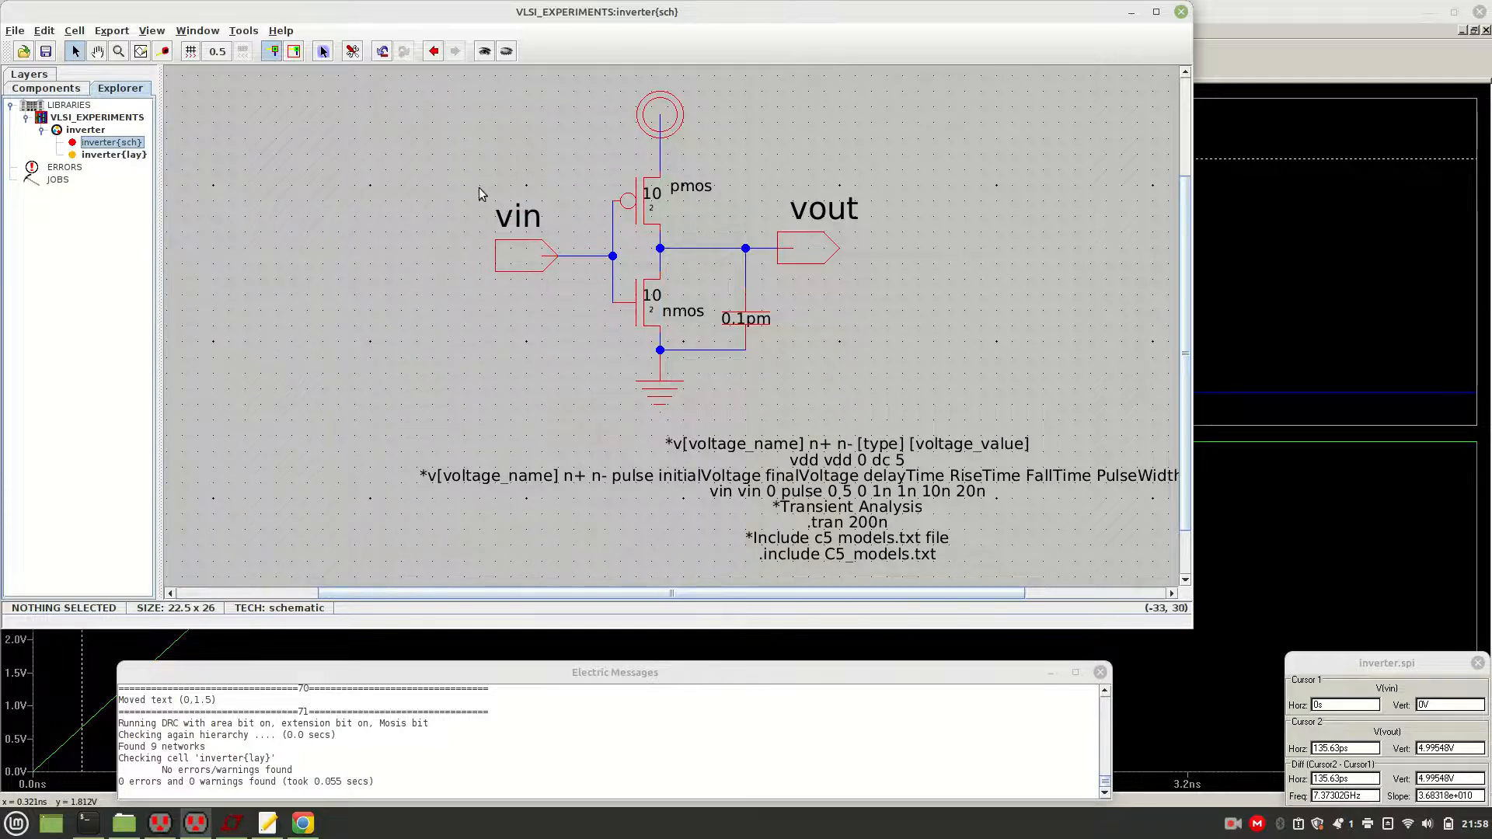
left_click(114, 155)
double_click(114, 156)
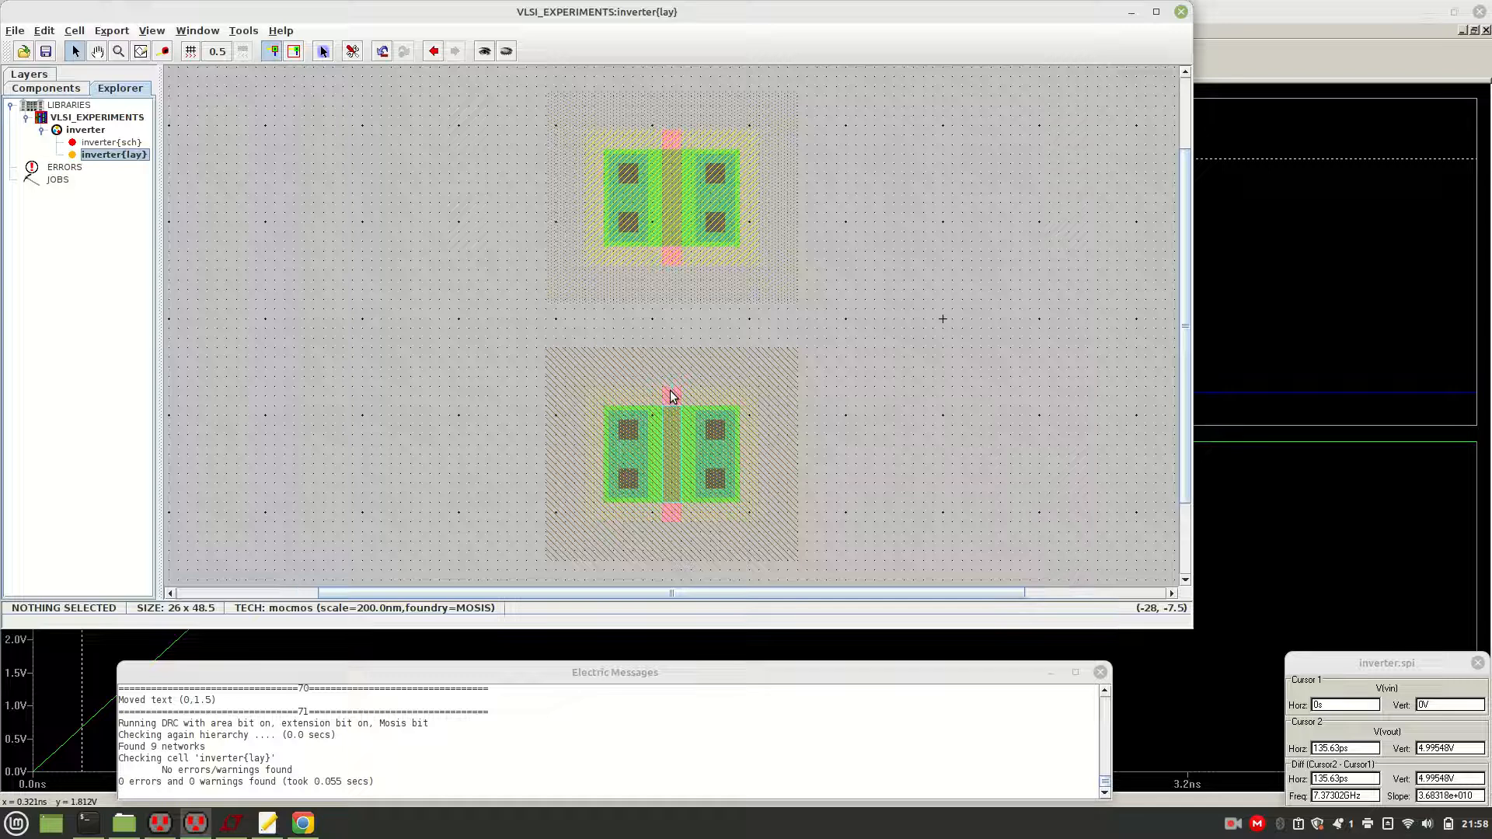
Connect the pMos gate to the nMos gate with a vertical Polysilicon-1 arc
left_click(675, 269)
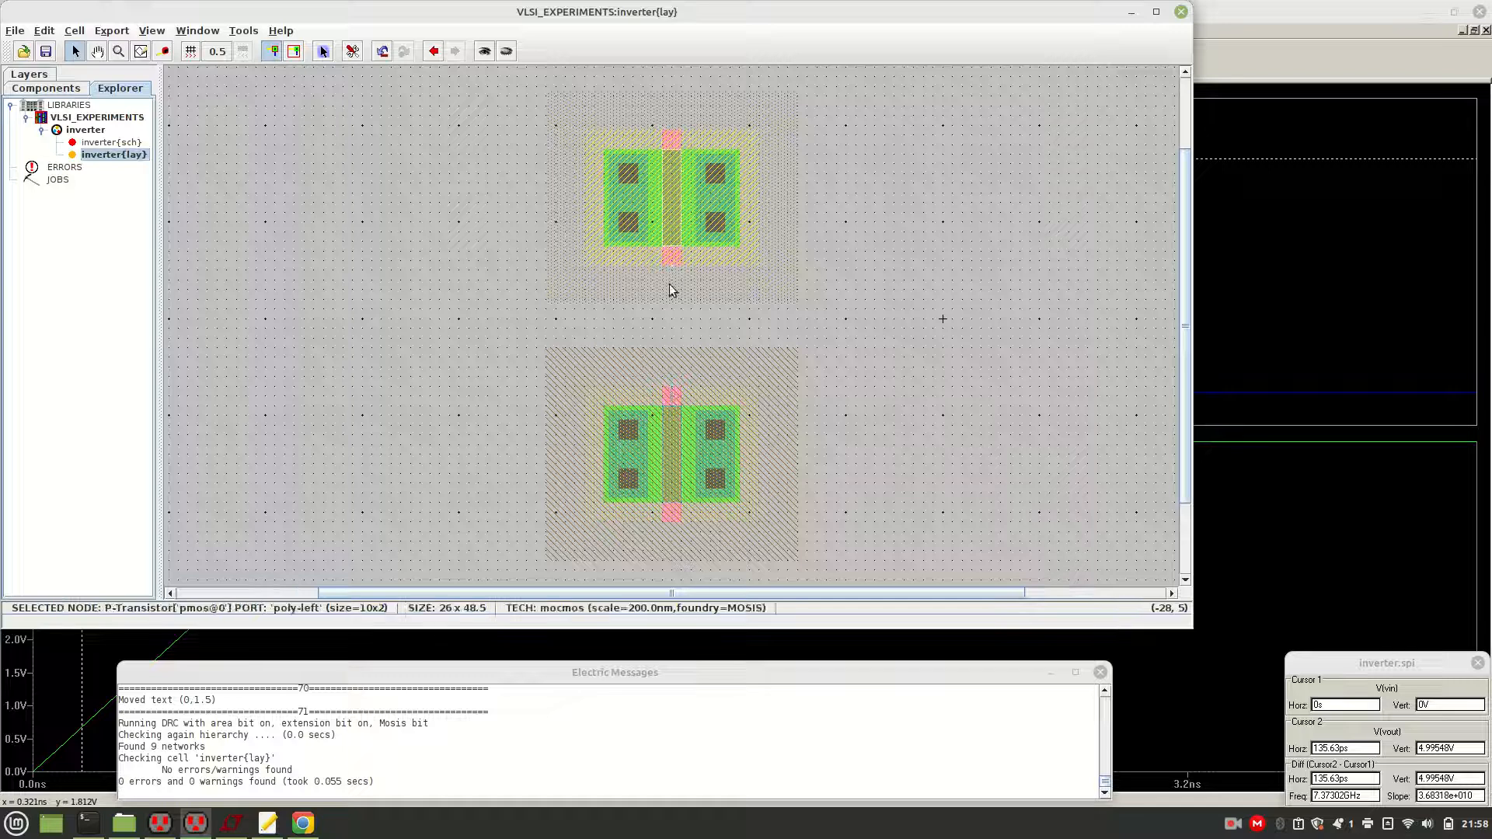
right_click(666, 394)
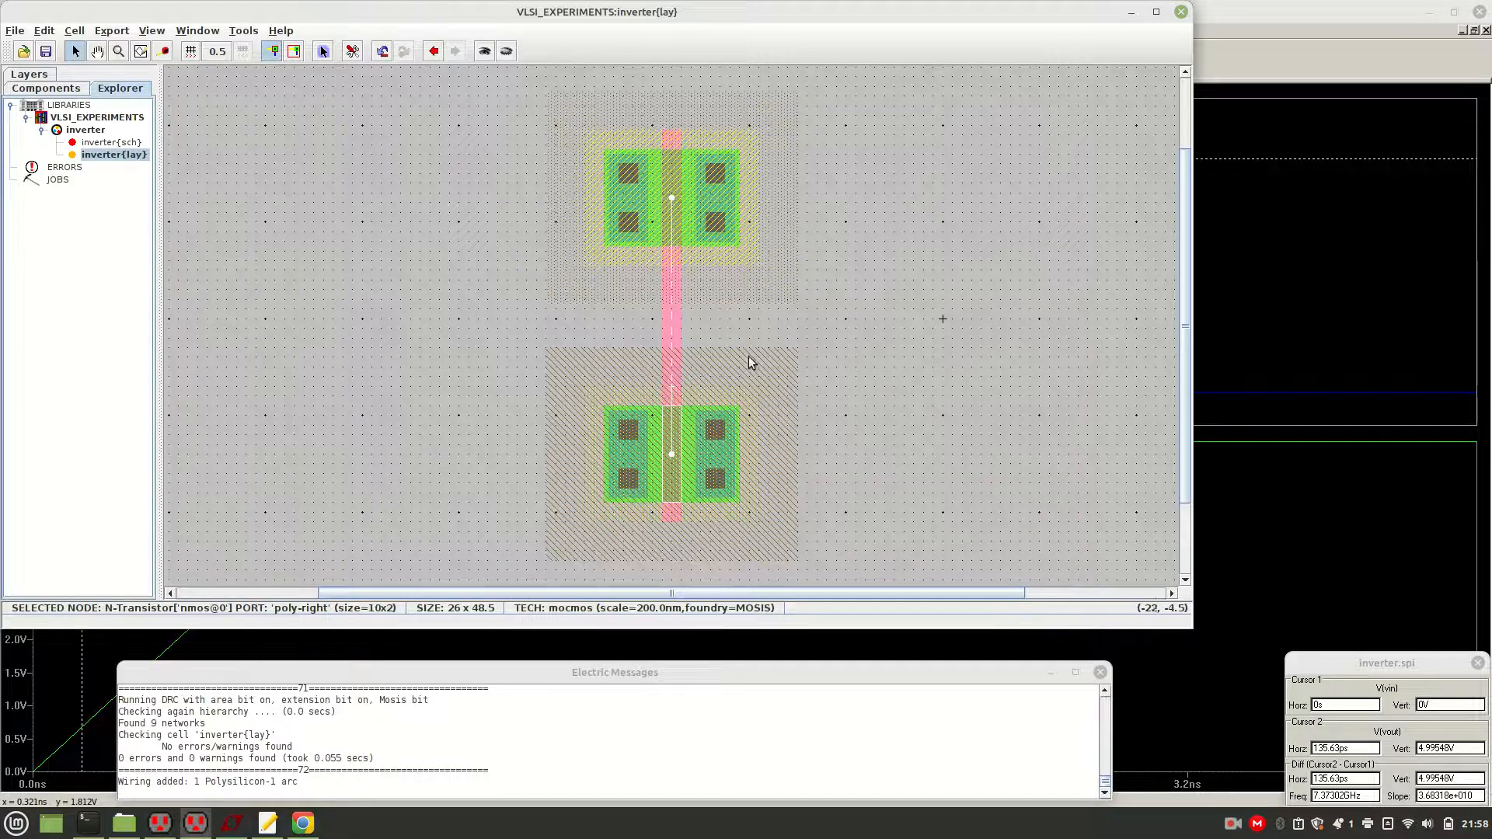
left_click(792, 348)
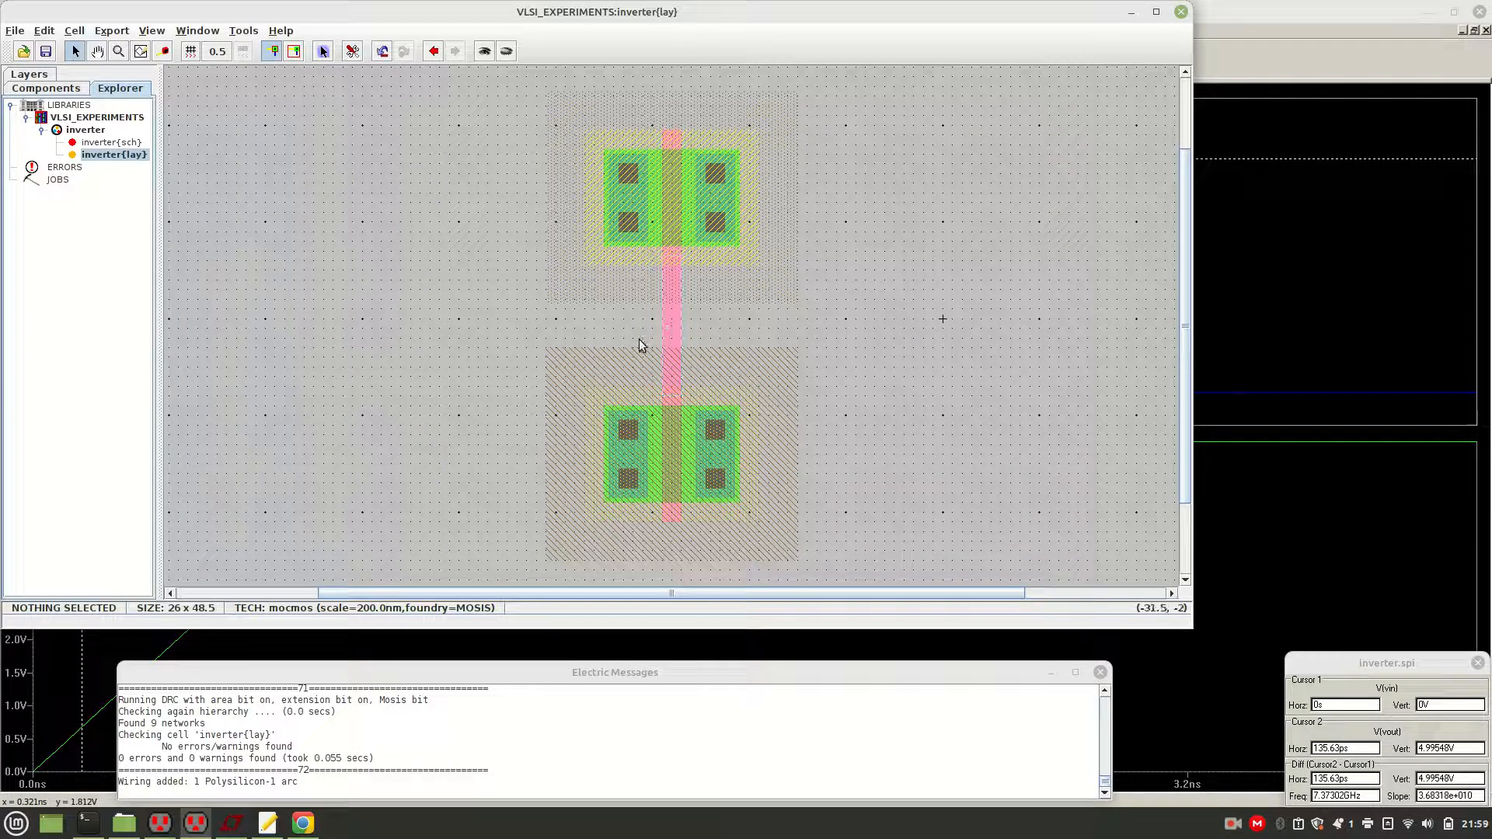
Branch a horizontal Polysilicon-1 arc leftward from the middle of the gate connection for the inverter's input
left_click(670, 325)
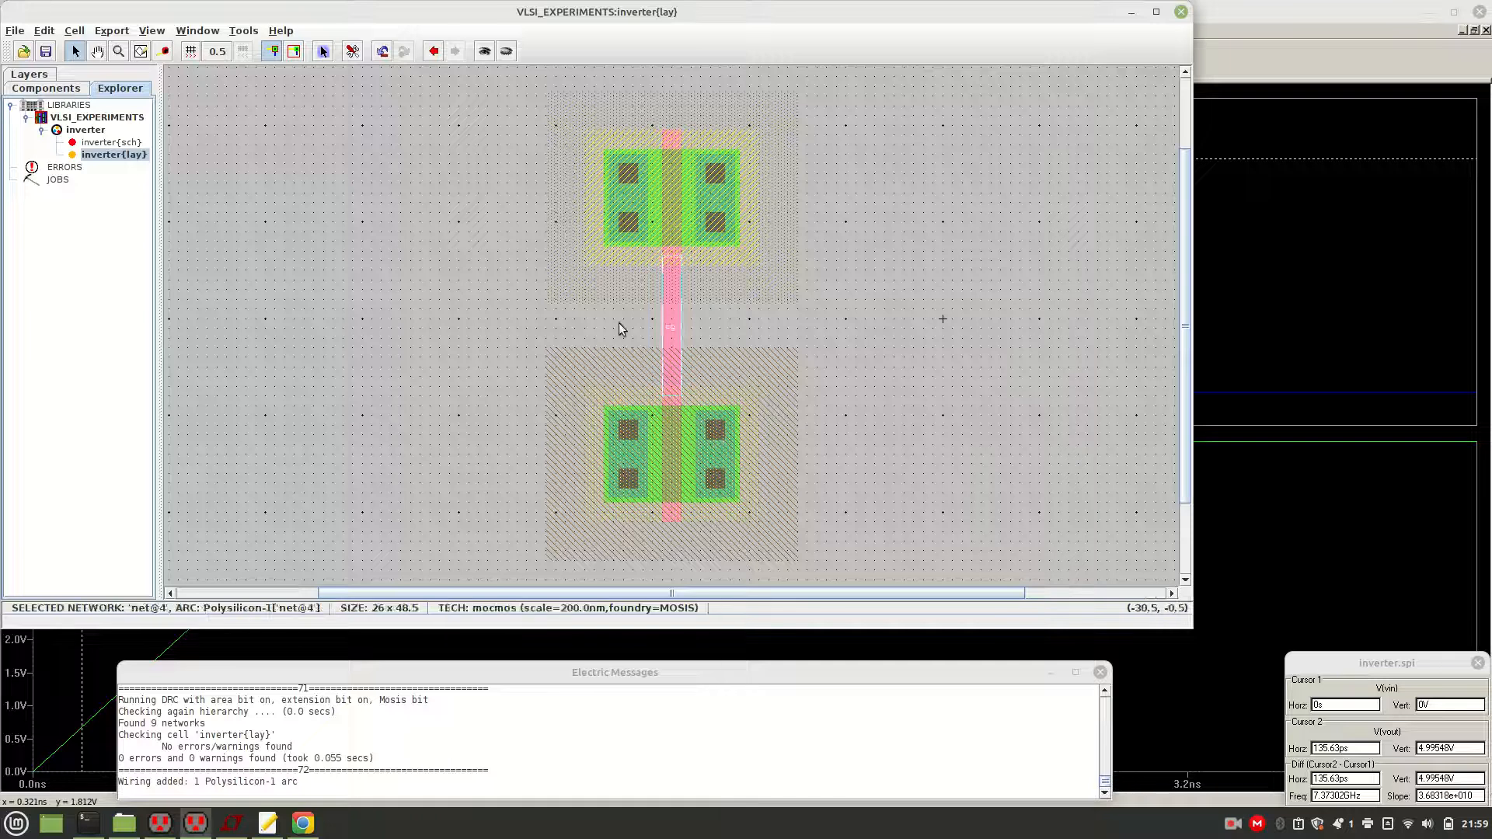
right_click(480, 328)
left_click(494, 388)
left_click(476, 329)
left_click(483, 392)
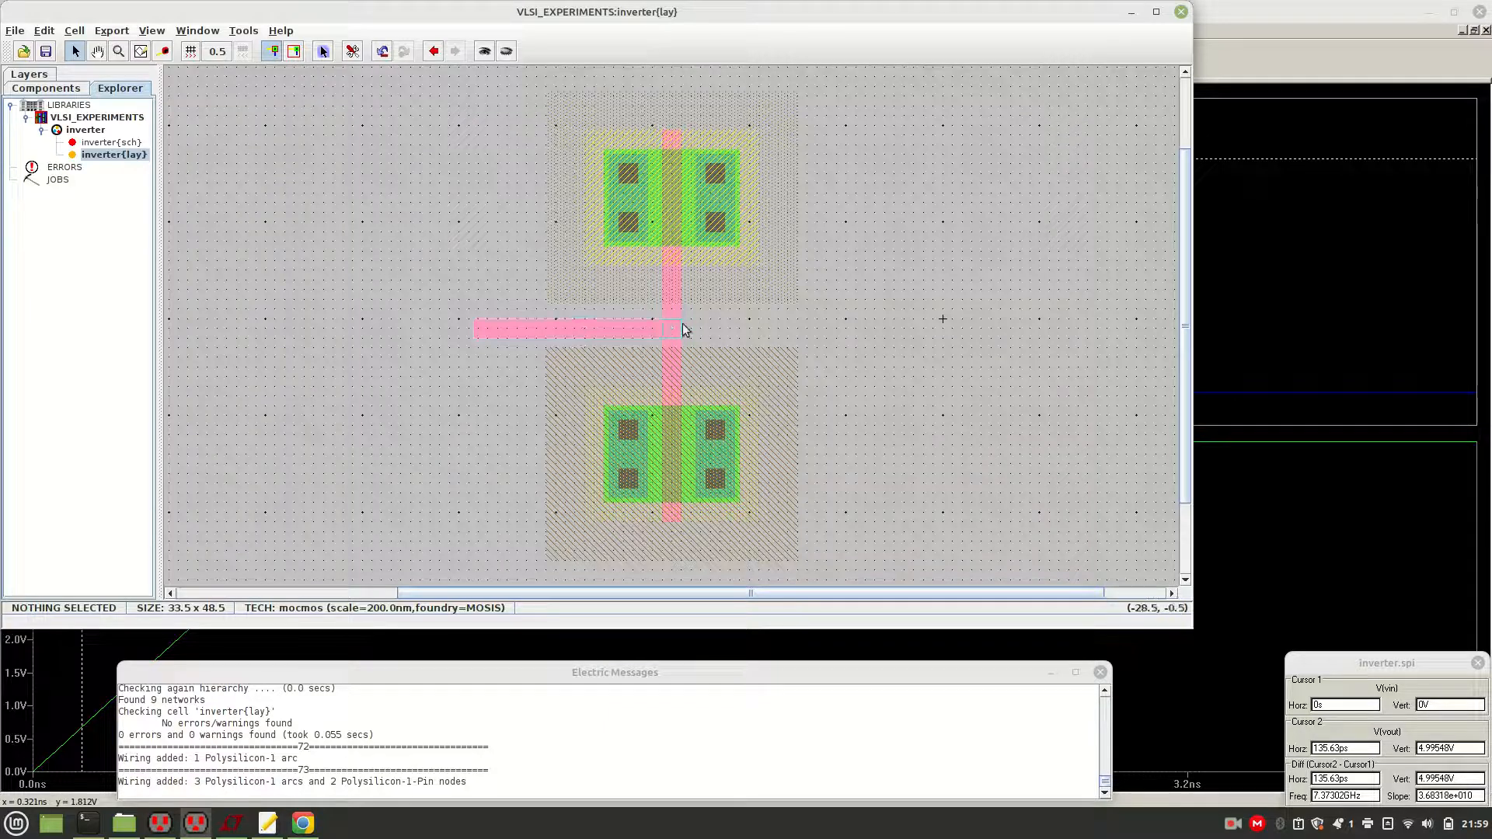
Check the output connection between the transistors in the inverter{sch} schematic and return to the inverter{lay} layout
double_click(110, 143)
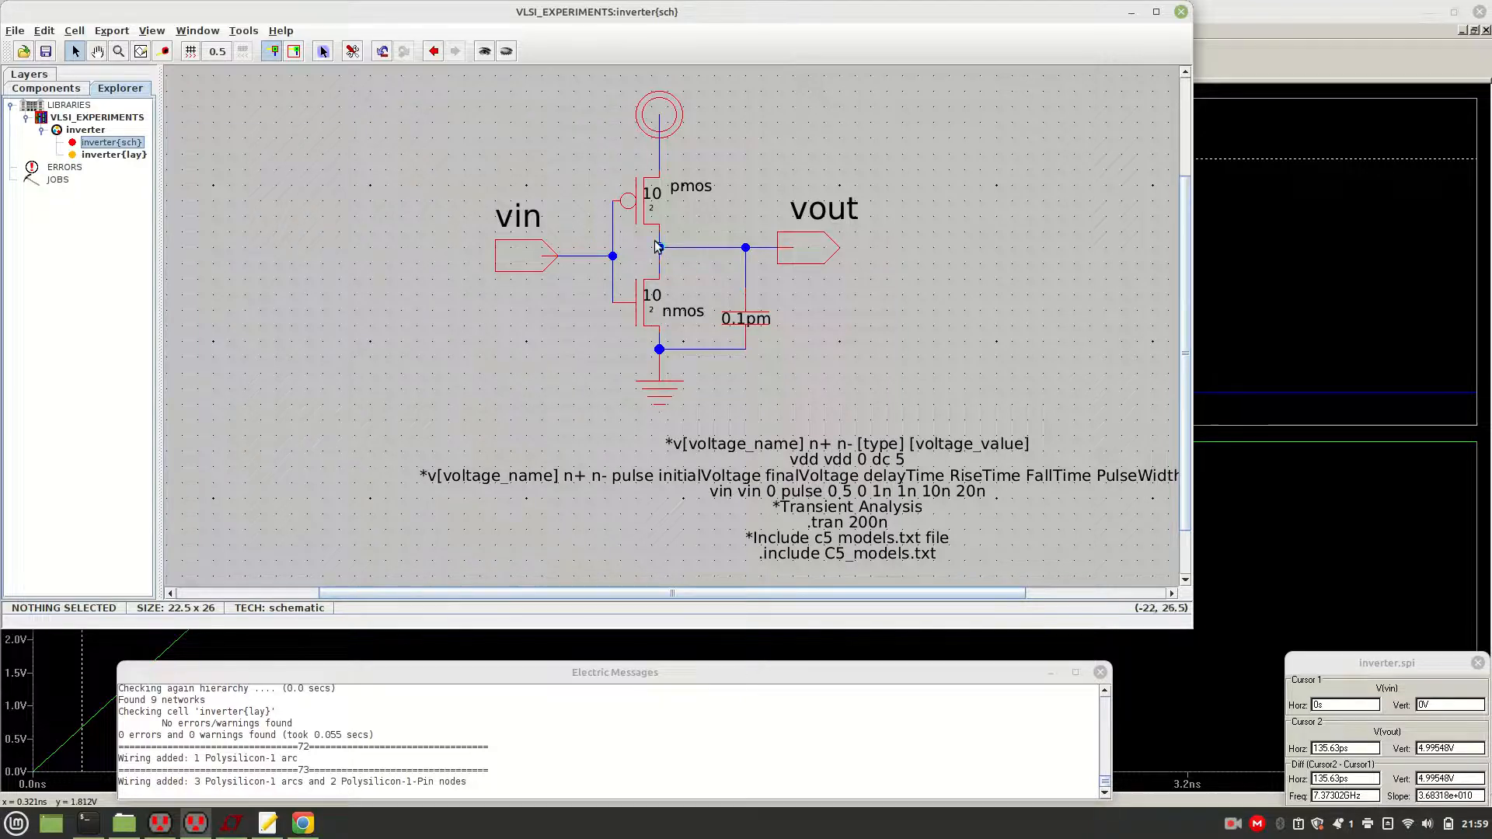
left_click(55, 89)
left_click(105, 92)
double_click(114, 155)
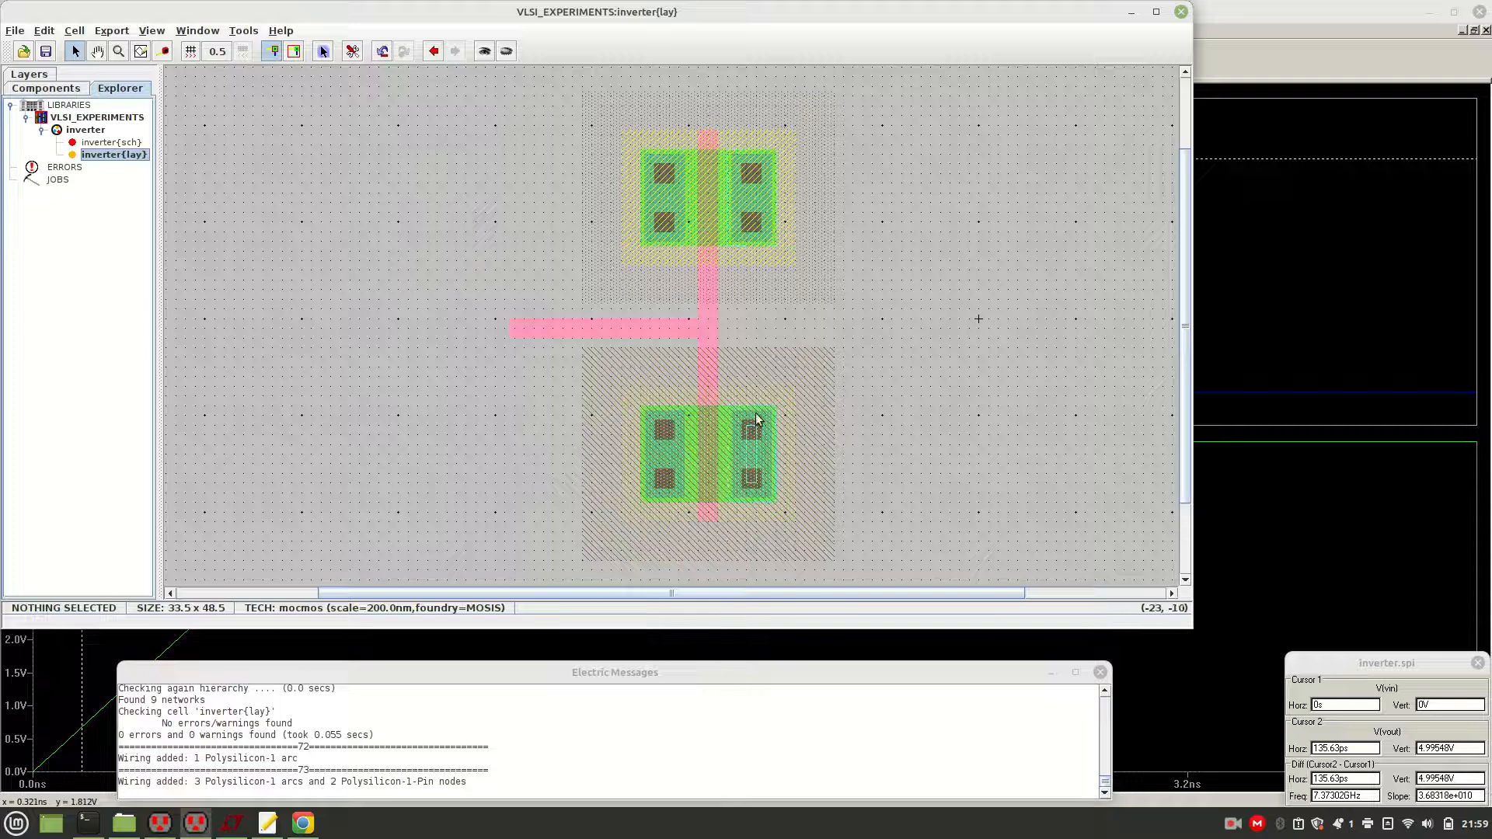
Try to connect the right-hand pMos and nMos contacts with a Metal-1 arc, and undo that wiring
left_click(758, 233)
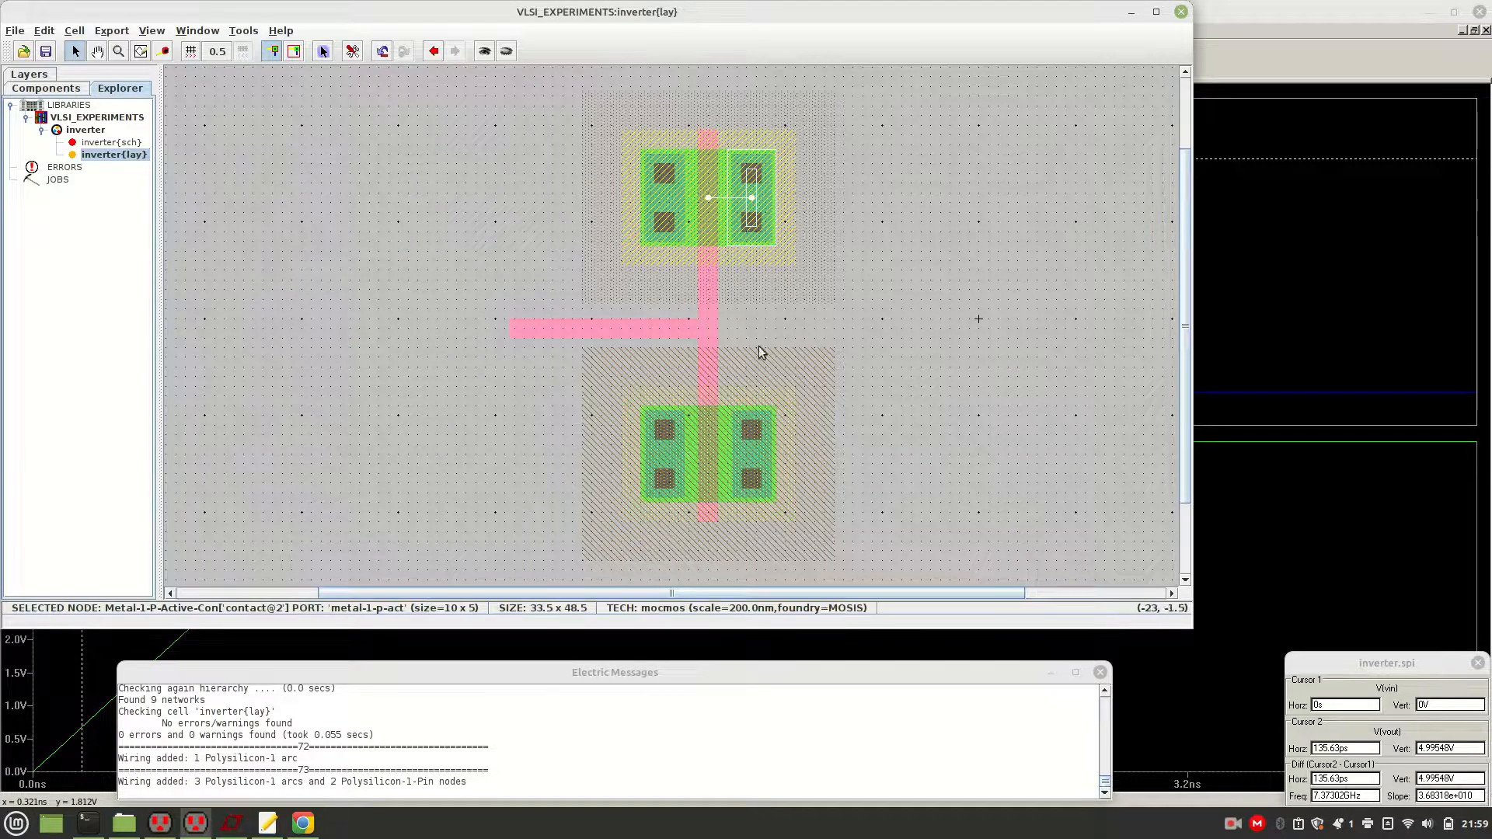
right_click(758, 427)
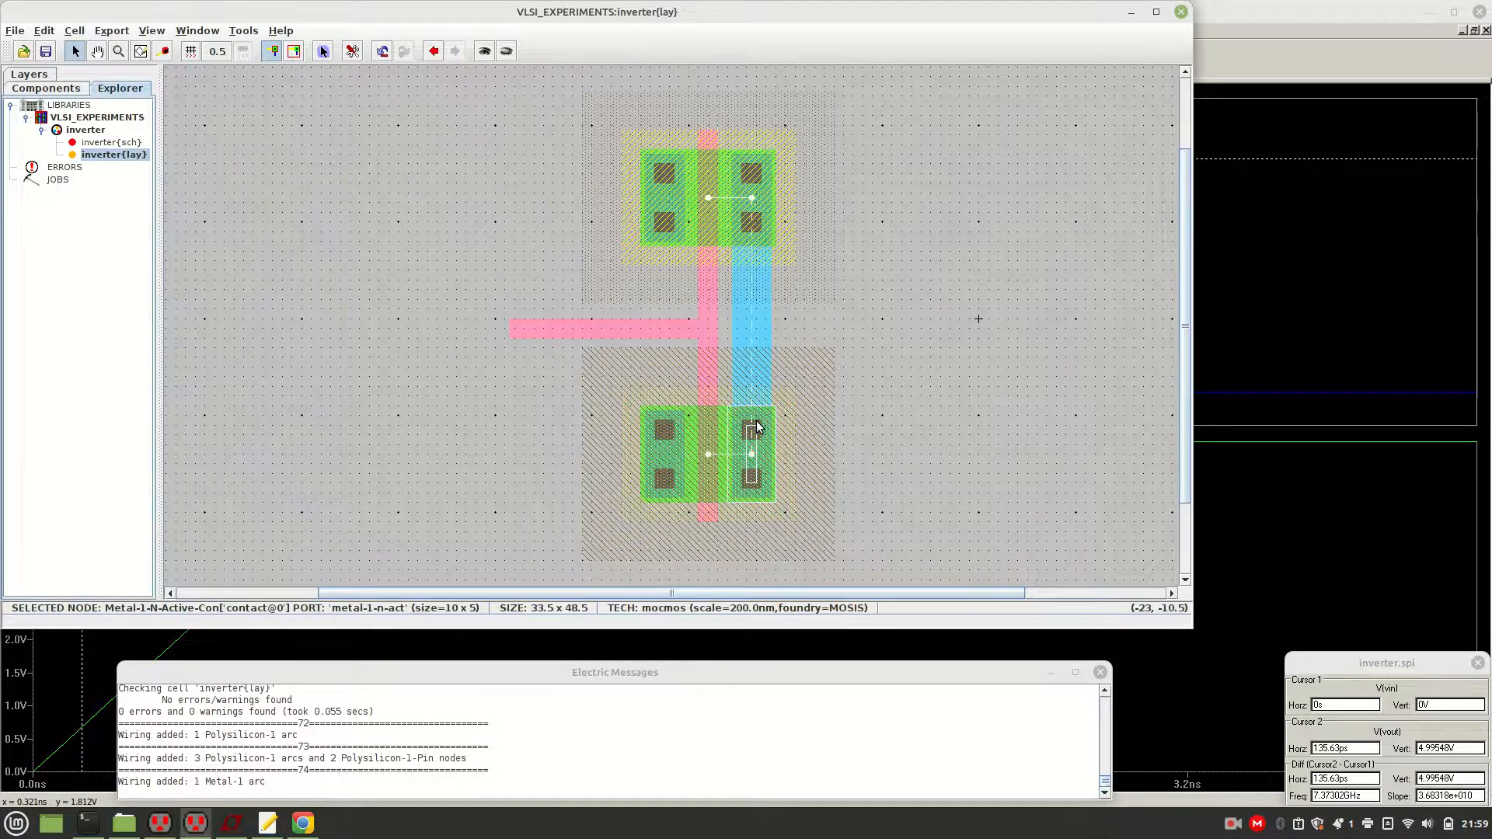
left_click(892, 375)
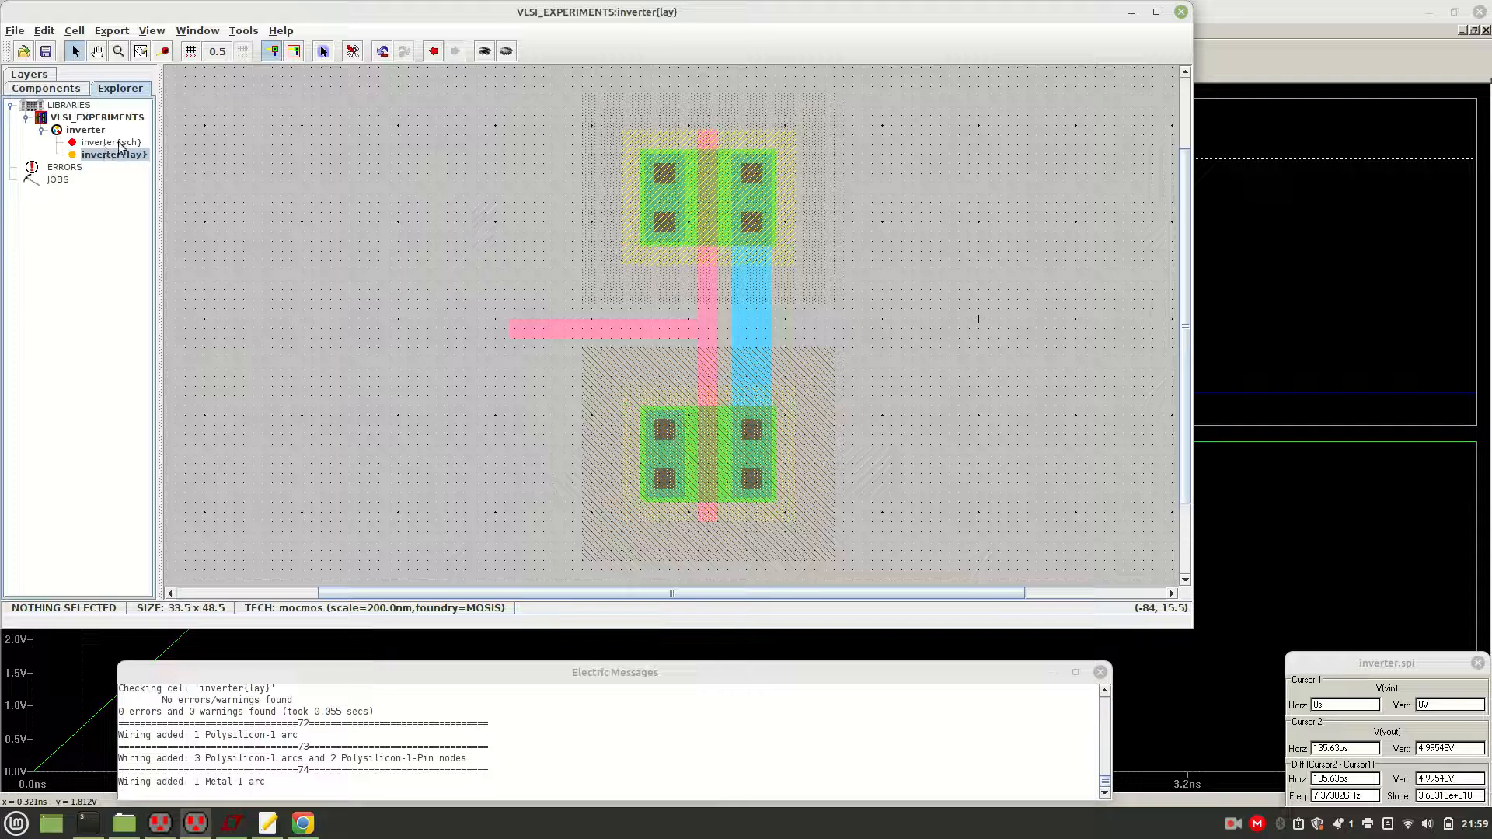
left_click(51, 89)
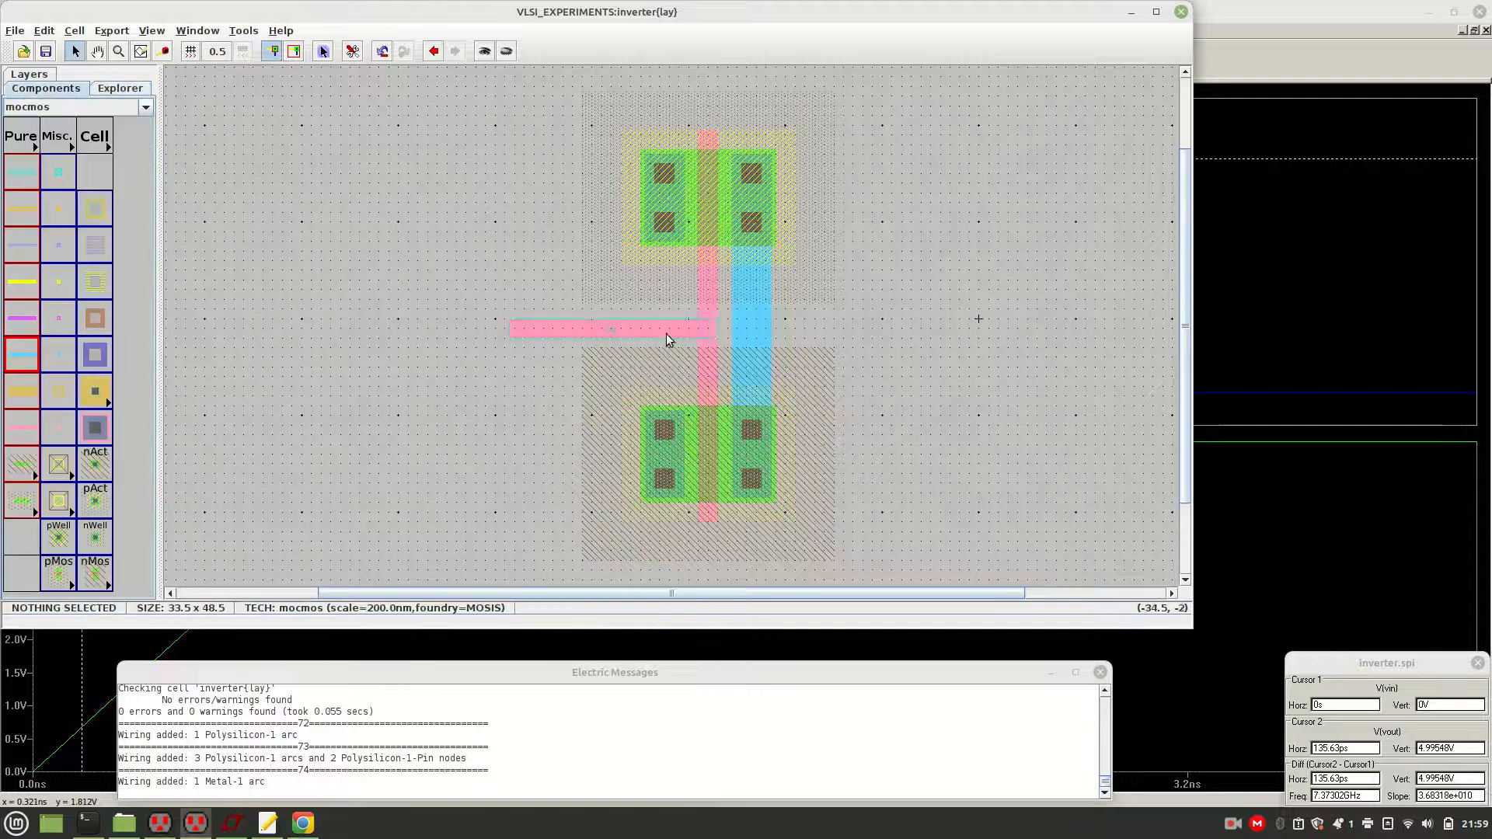
key("ctrl+z")
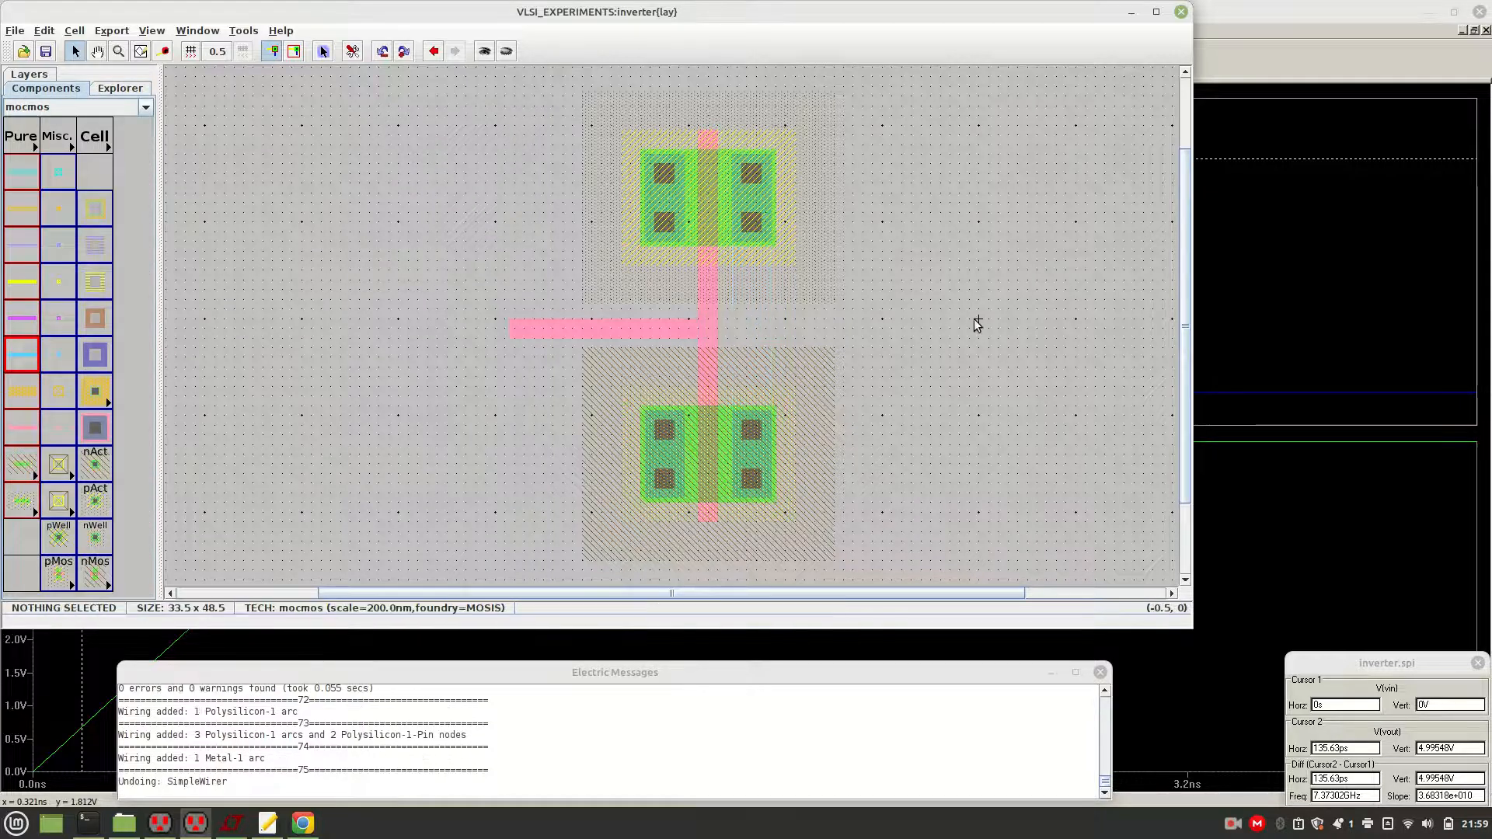
Choose the Metal-1 arc and connect the right-hand pMos contact to the right-hand nMos contact with it
left_click(11, 281)
left_click(31, 358)
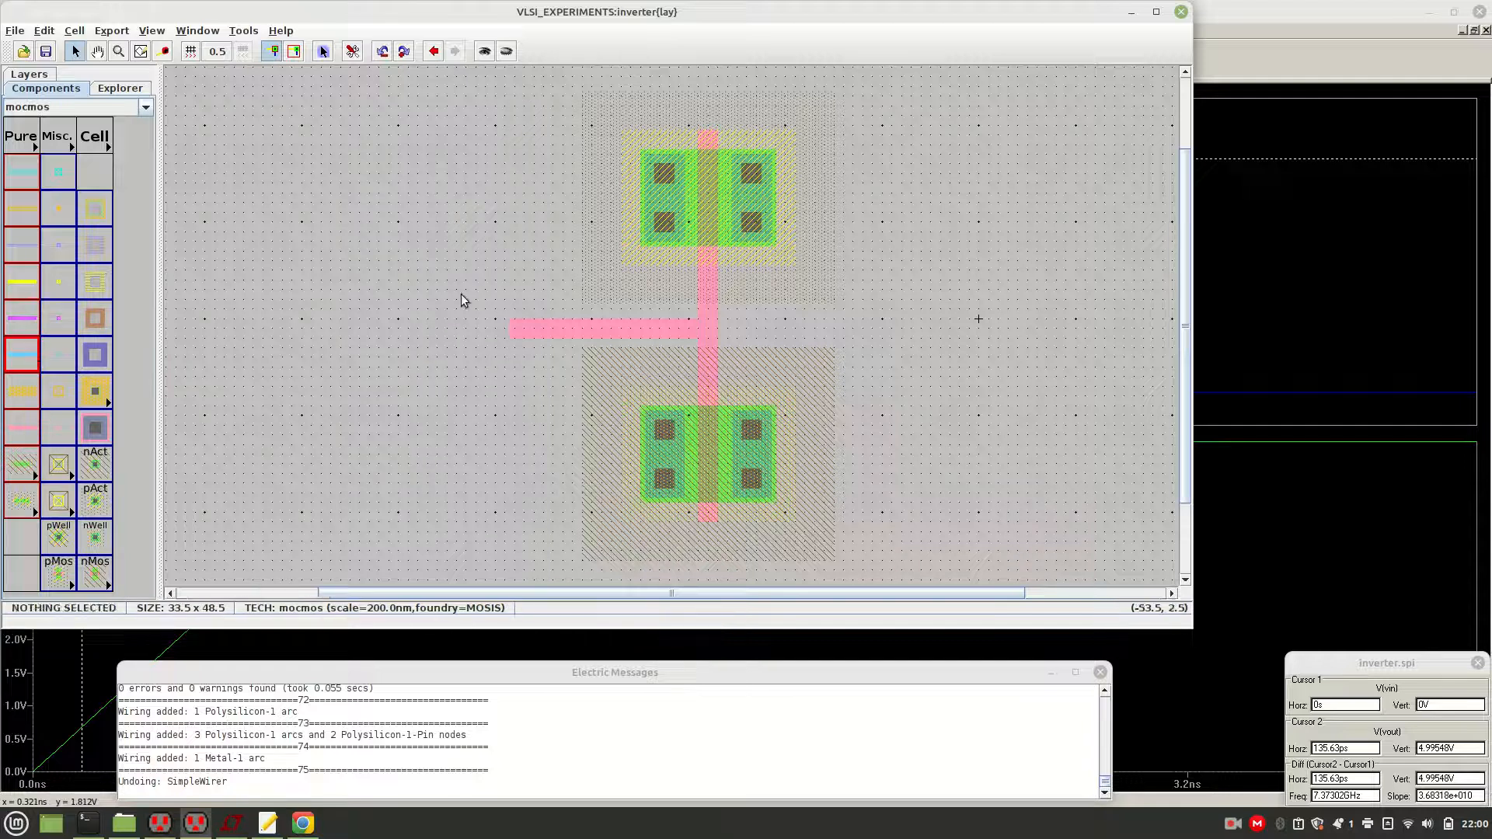
left_click(745, 233)
right_click_drag(745, 233, 750, 430)
left_click(996, 432)
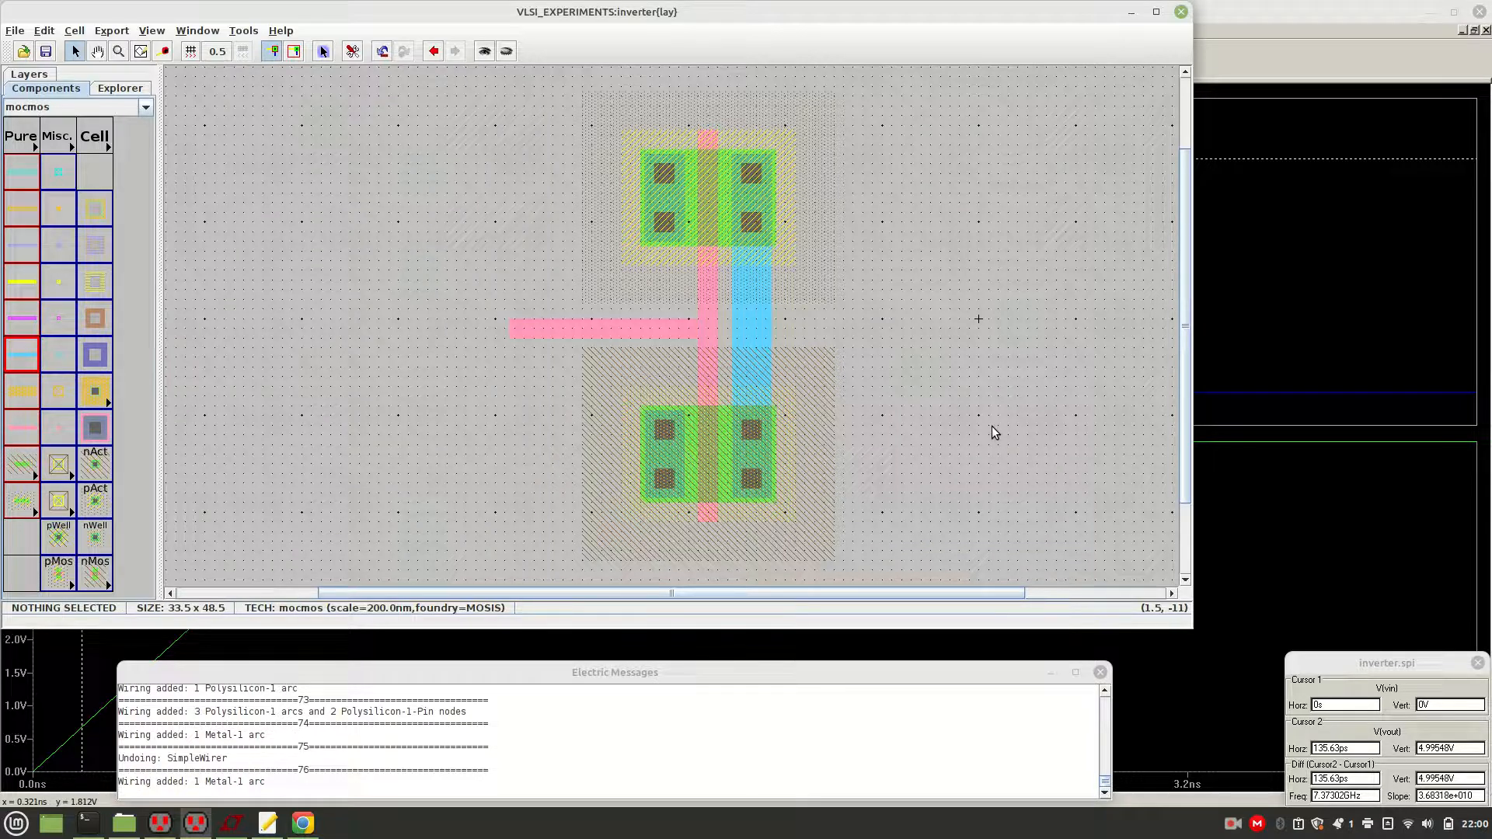
Branch a horizontal Metal-1 arc rightward from the middle of the metal connection for the inverter's output
left_click(755, 330)
right_click(864, 330)
left_click(962, 357)
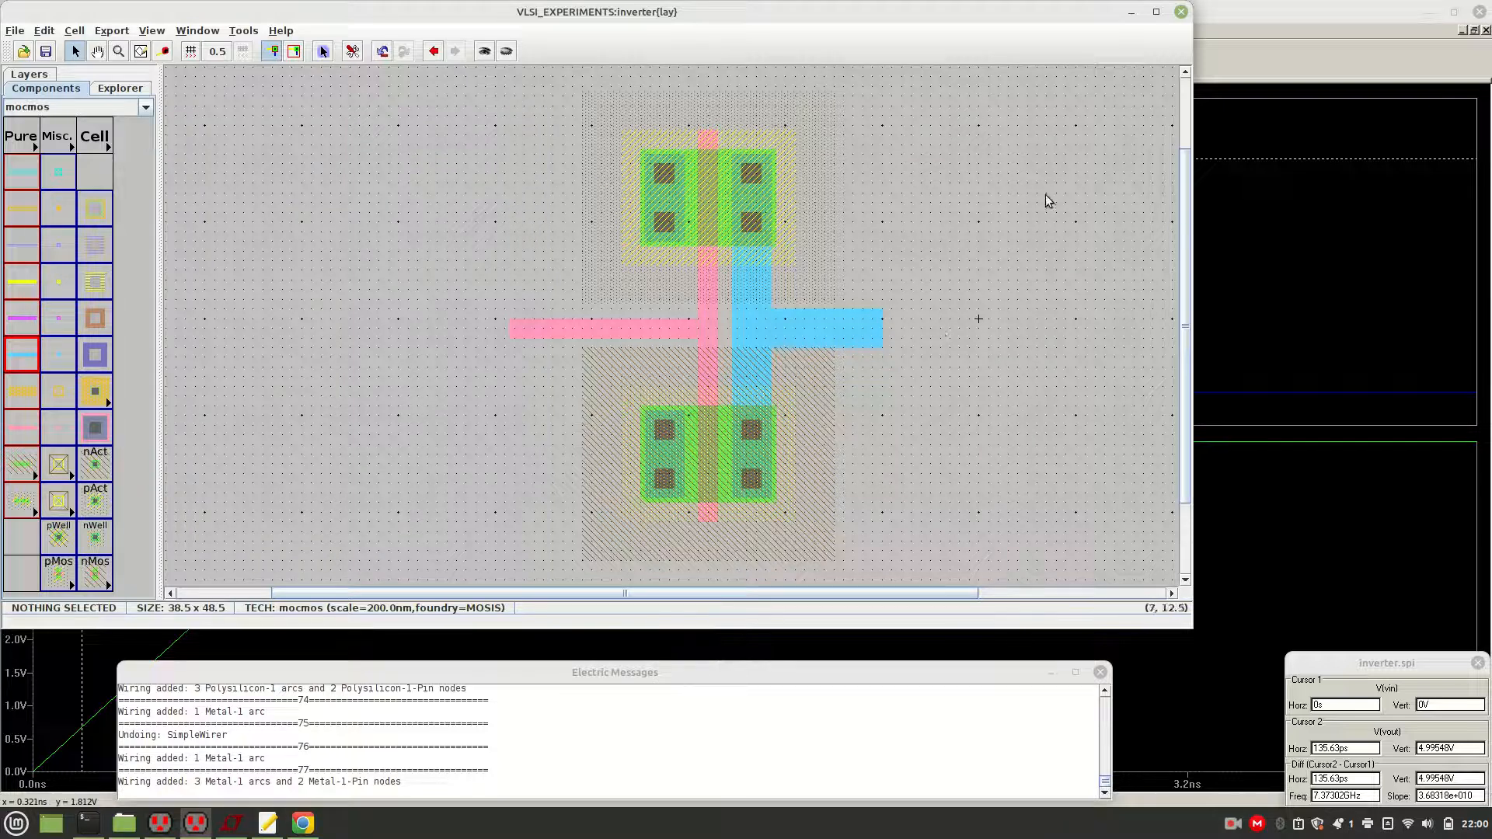
Run a hierarchical DRC on the layout with its input and output wiring
left_click(250, 34)
mouse_move(249, 43)
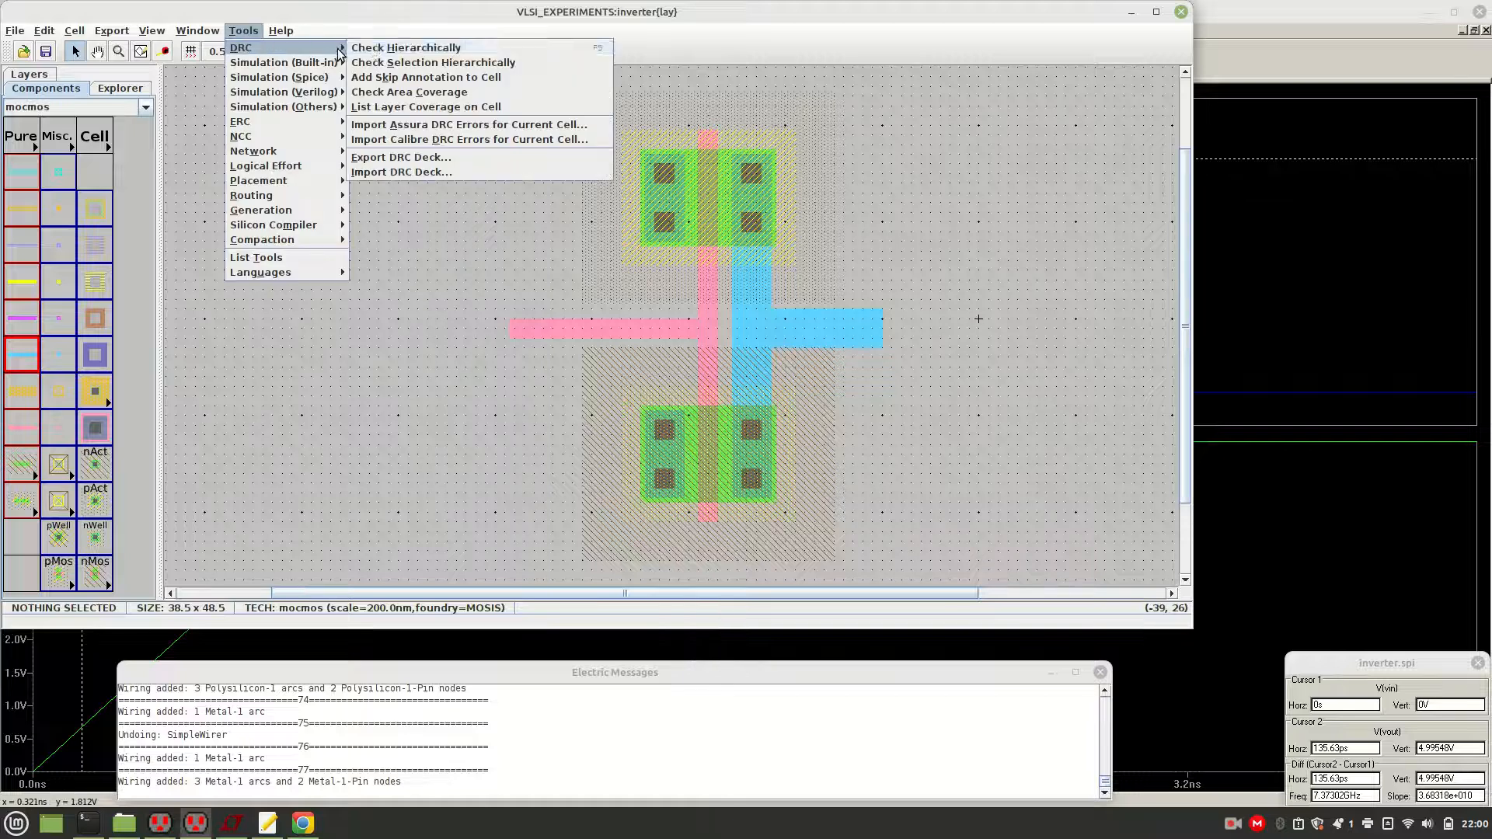
left_click(375, 45)
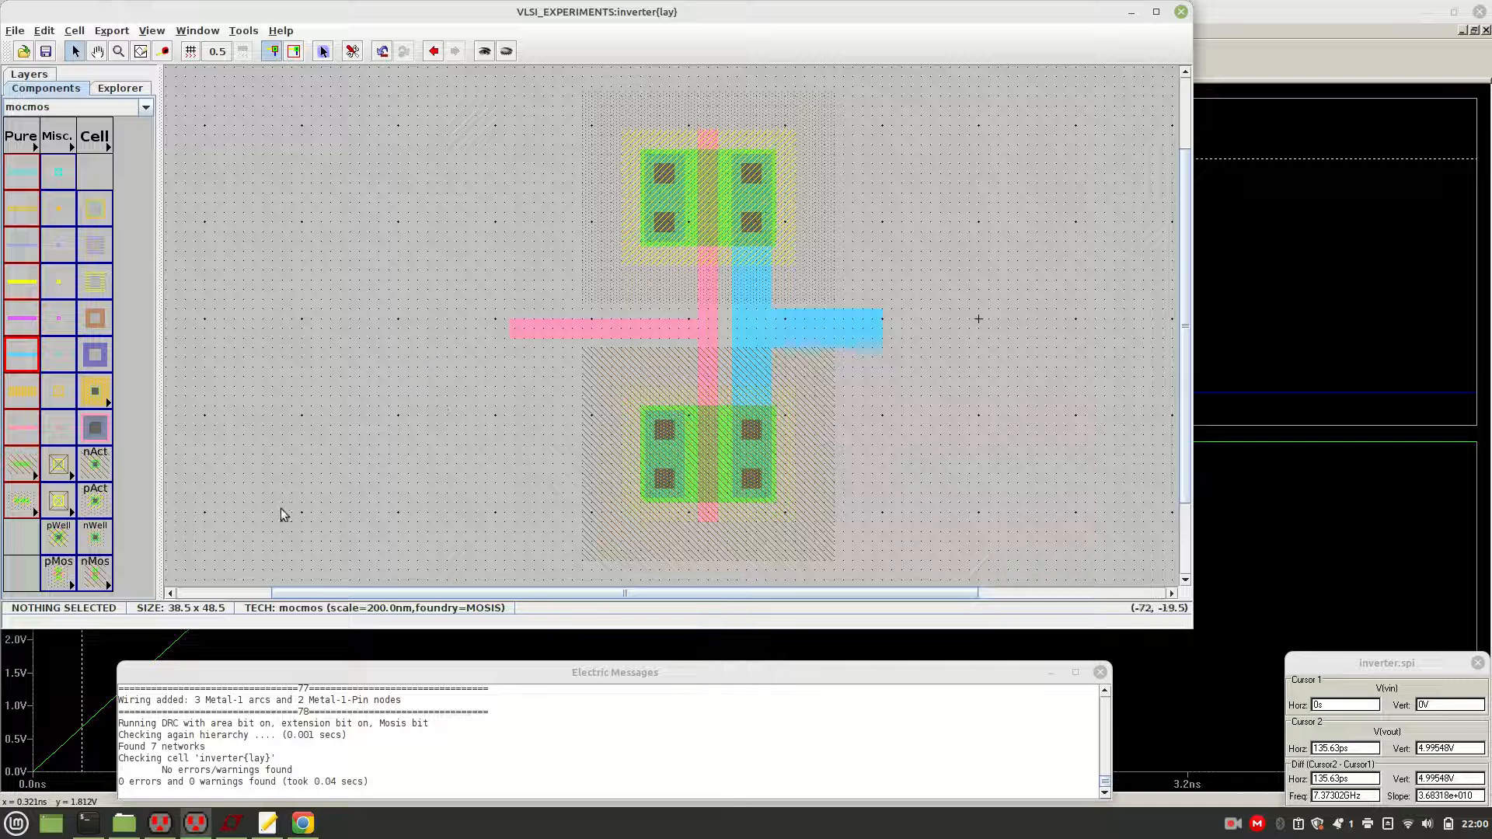
Place an nWell contact above and to the right of the pMos transistor
left_click(107, 531)
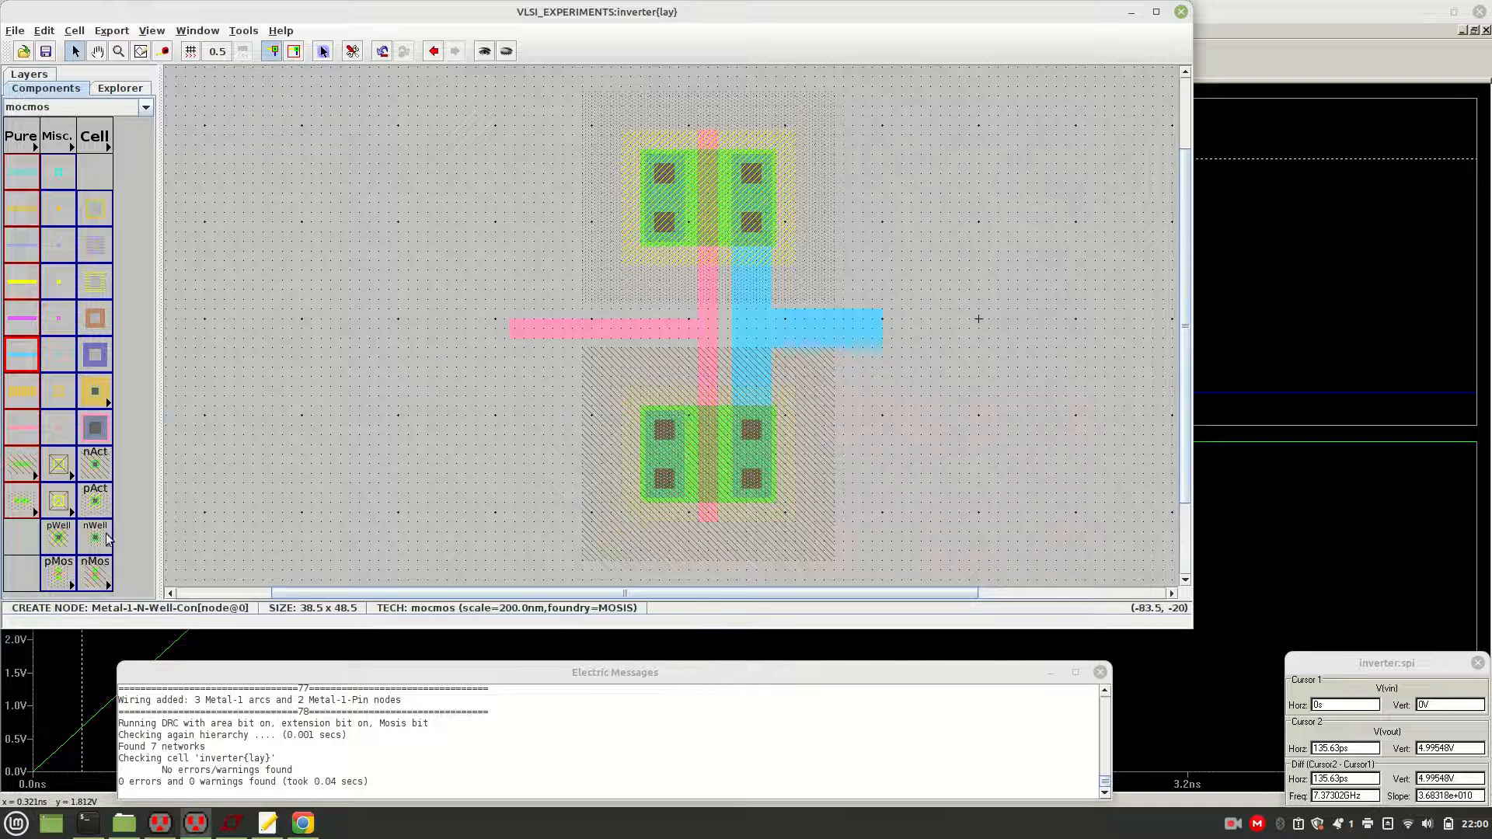
left_click(104, 538)
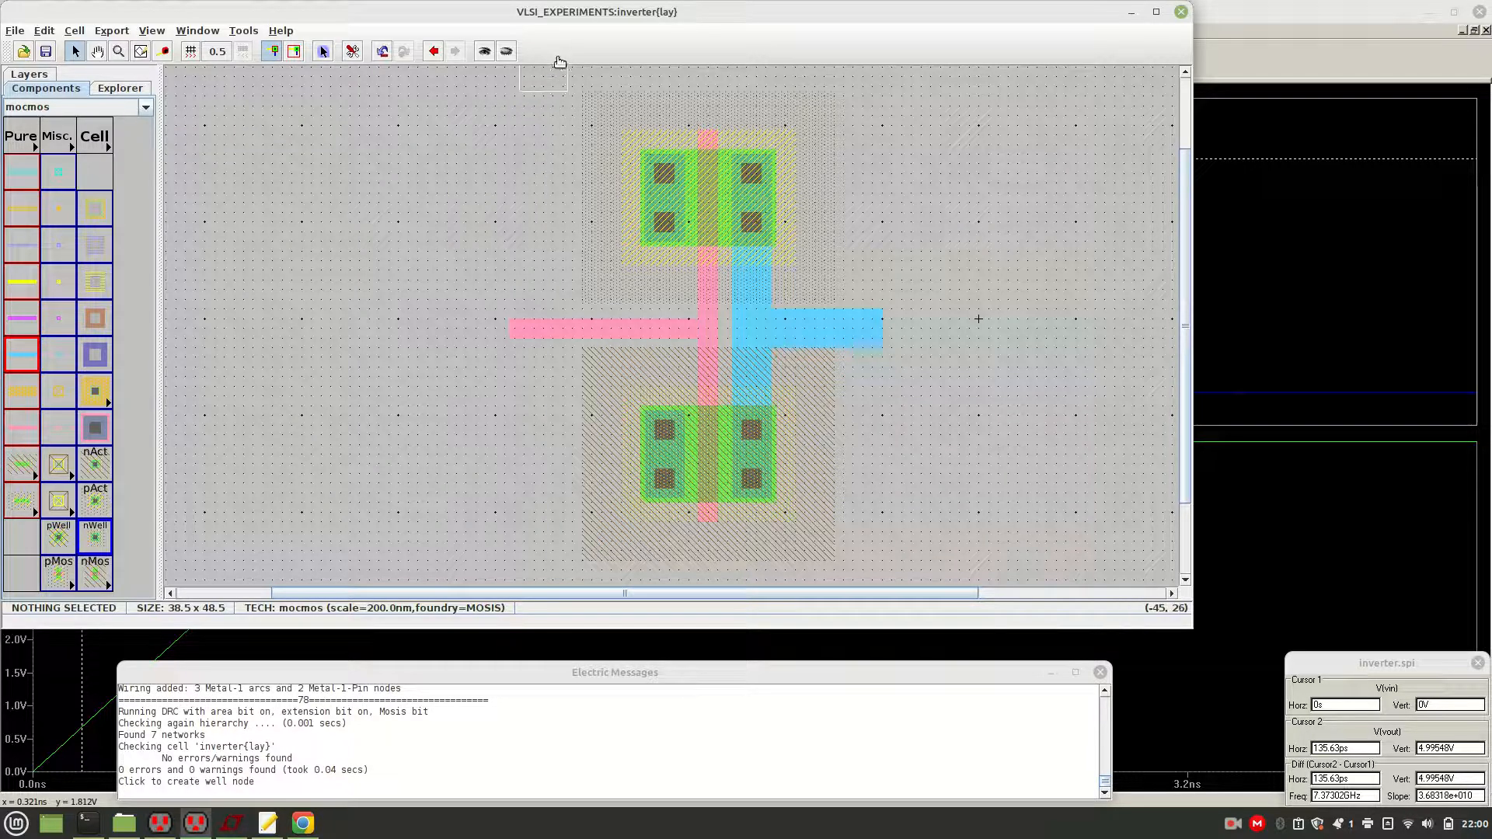
left_click(976, 106)
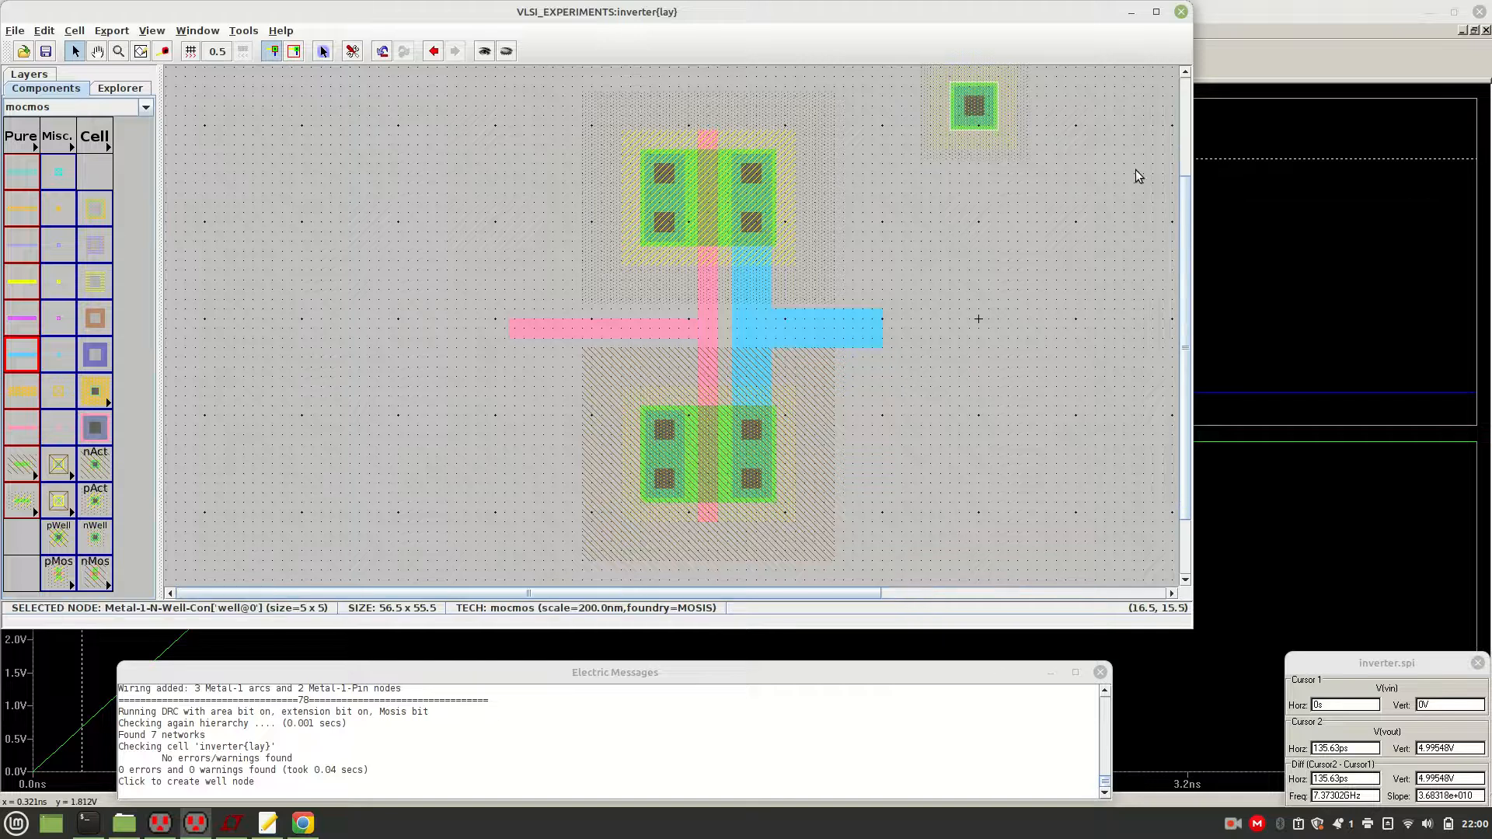
scroll(1187, 195, "up", 2)
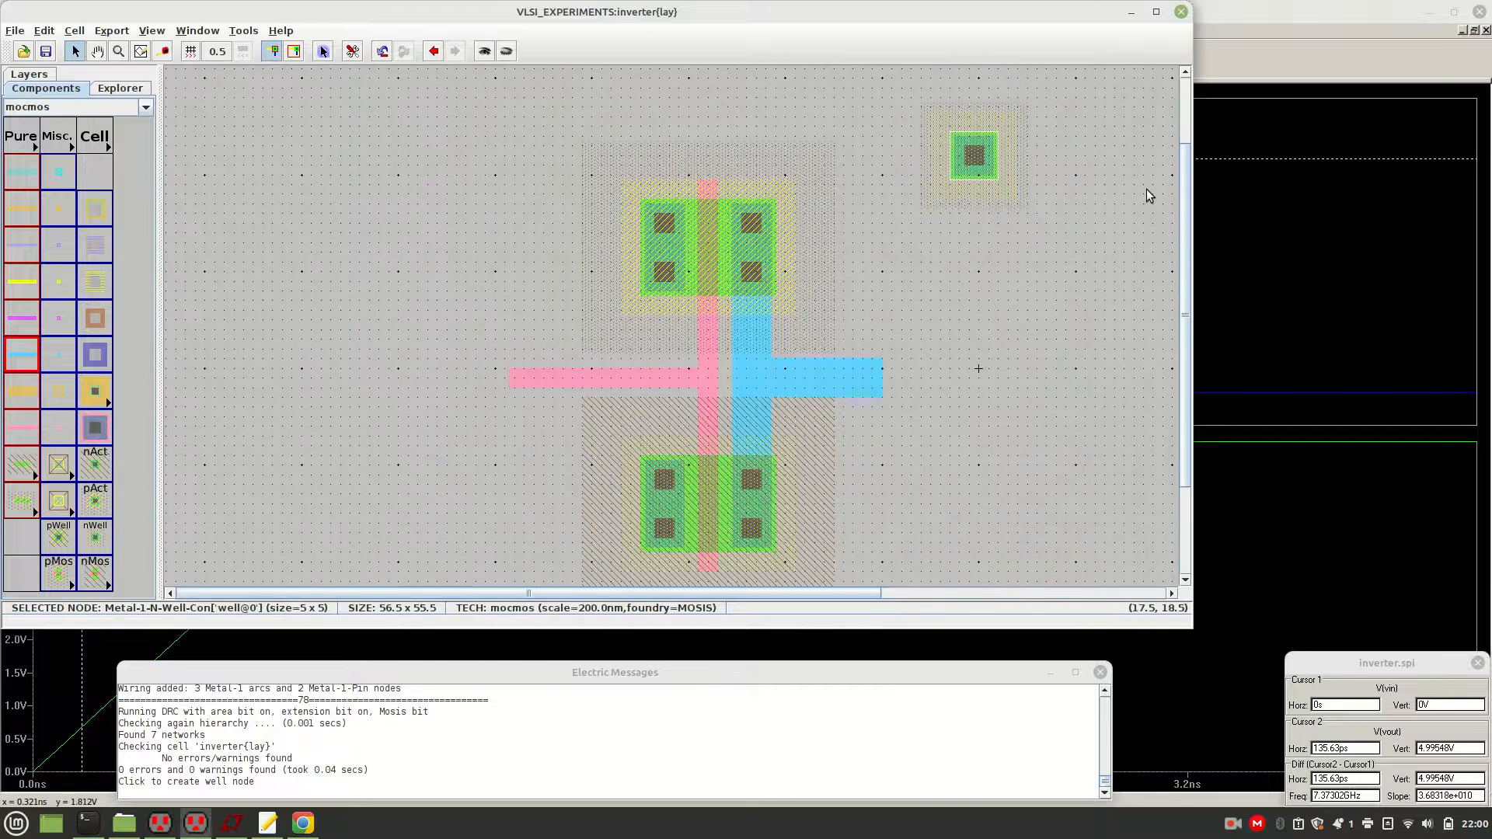
Move the nWell contact above the pMos transistor's left-hand contact and set its X size to 10
scroll(1188, 171, "up", 4)
left_click_drag(983, 239, 658, 187)
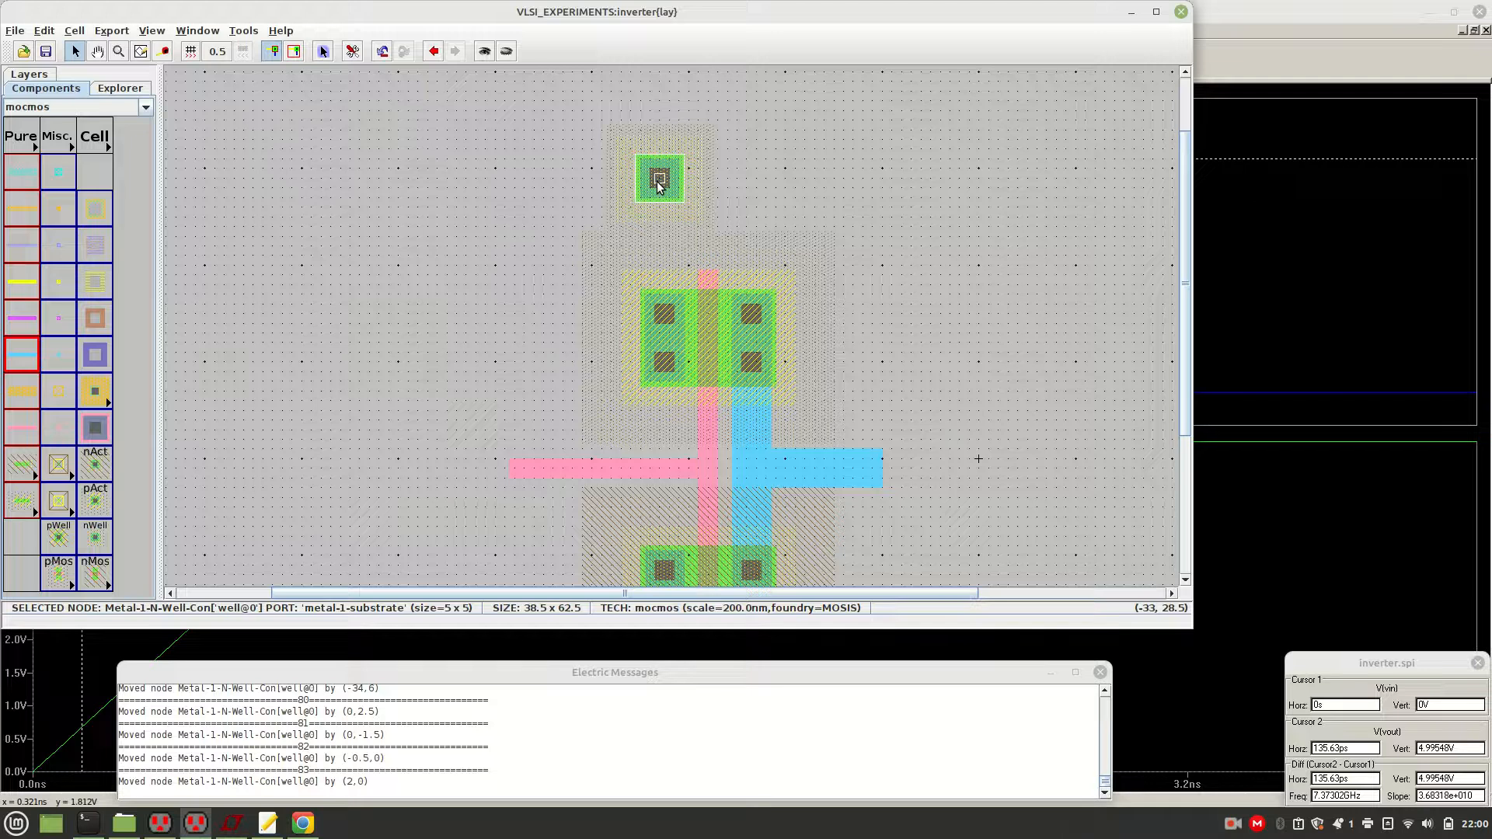
double_click(658, 186)
left_click(216, 108)
type("10")
key("Return")
left_click(663, 192)
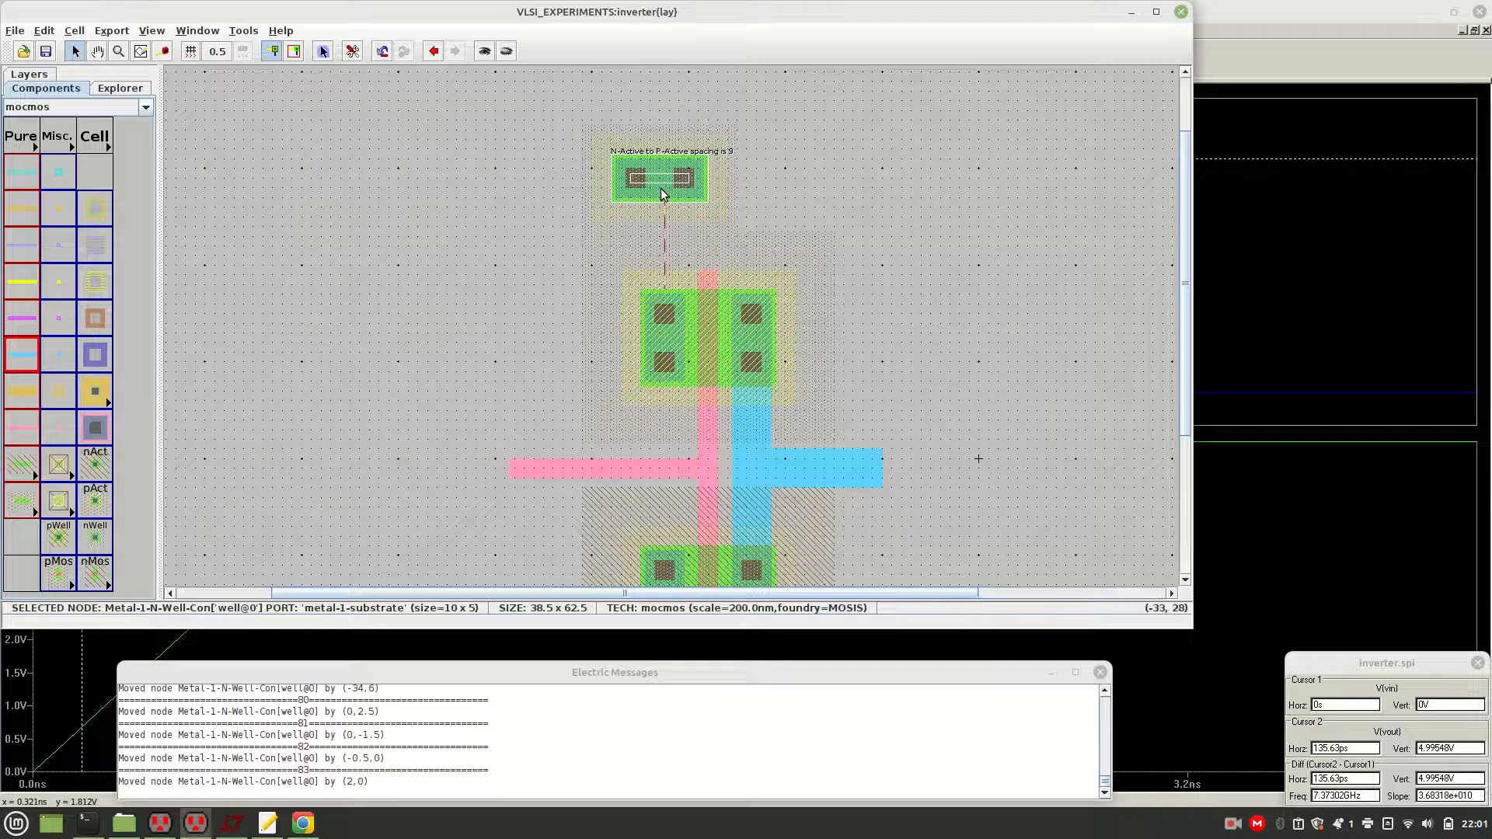
left_click(818, 156)
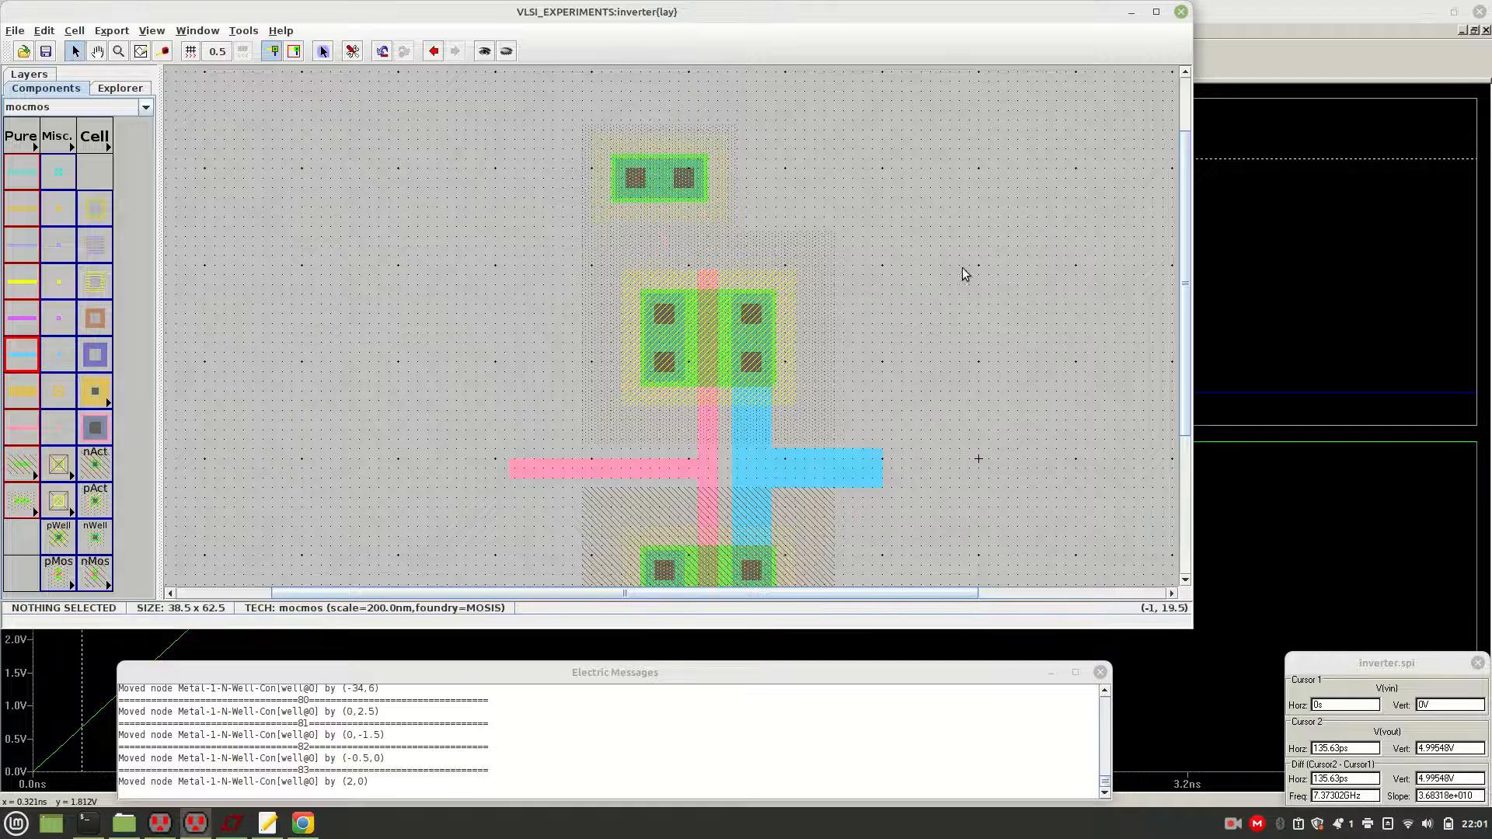
Place a pWell contact below the left-hand side of the nMos transistor
left_click_drag(1186, 354, 1186, 489)
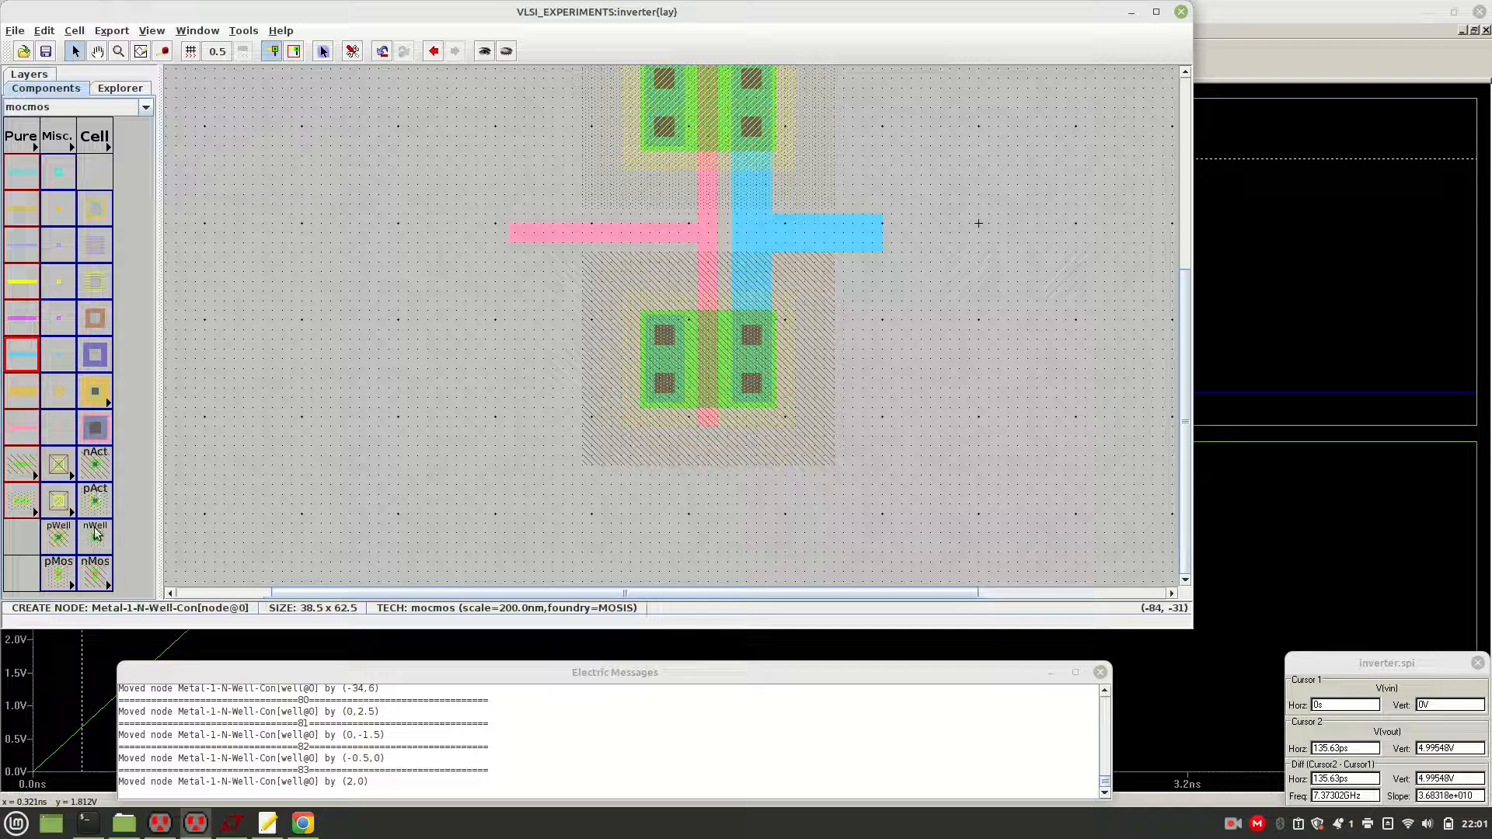
left_click(61, 530)
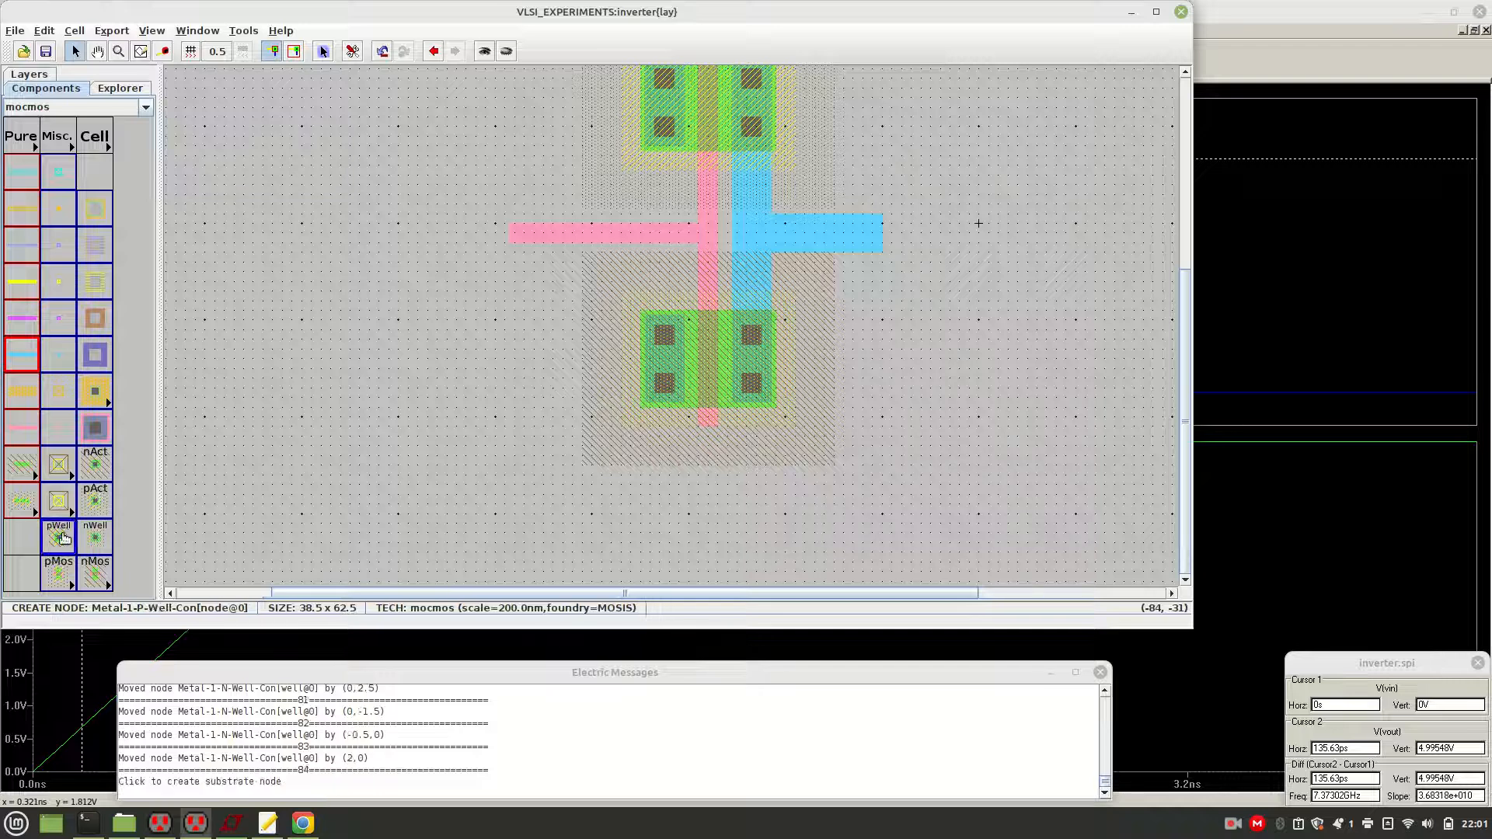
left_click(606, 487)
left_click_drag(606, 488, 620, 509)
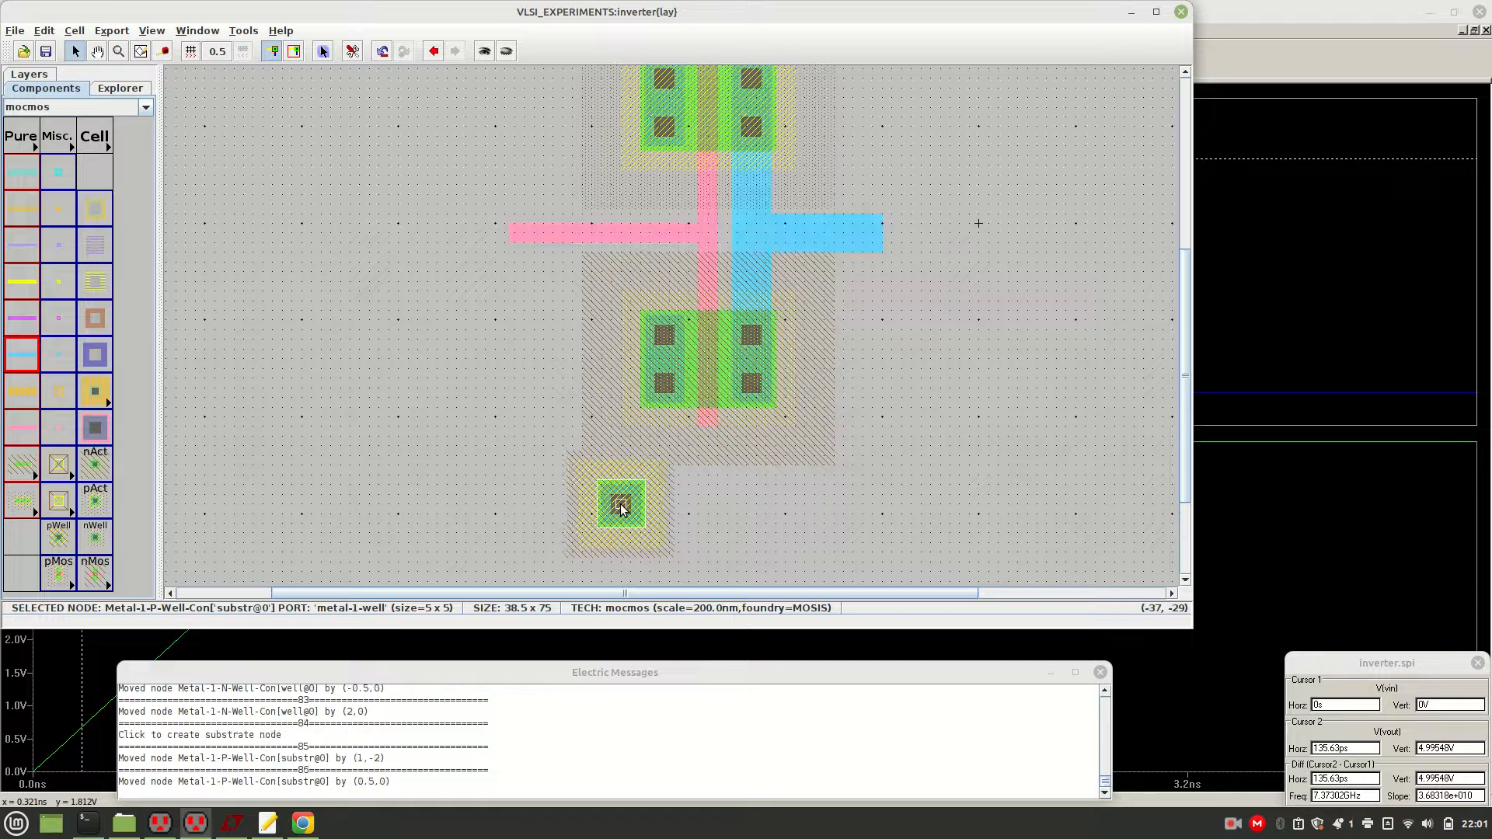
Set the pWell contact's X size to 10 and align it beneath the nMos transistor's left-hand contact
double_click(621, 509)
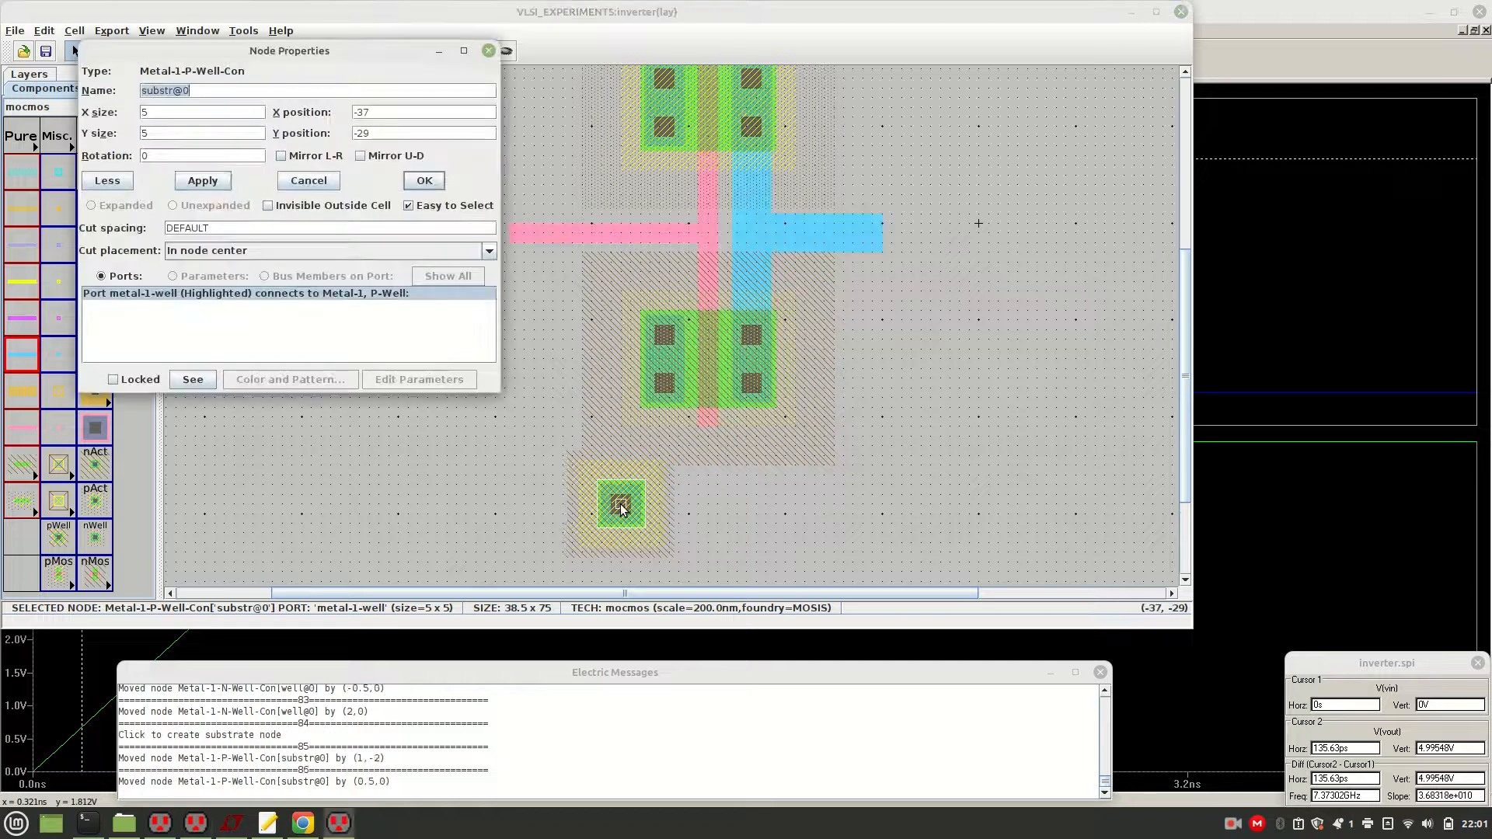
left_click(162, 109)
key("BackSpace")
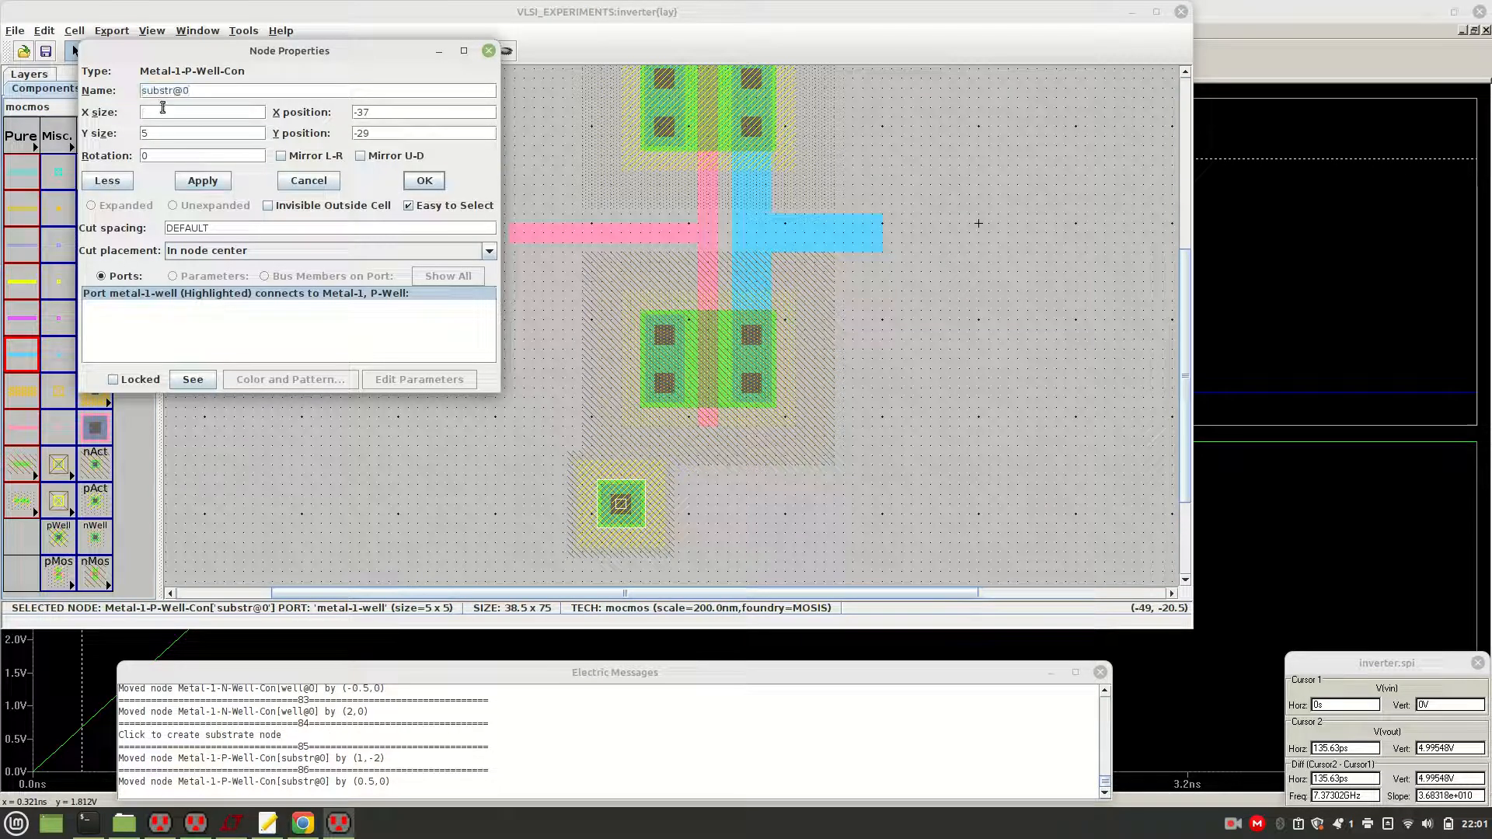
type("10")
key("Return")
left_click_drag(612, 502, 655, 502)
left_click(799, 523)
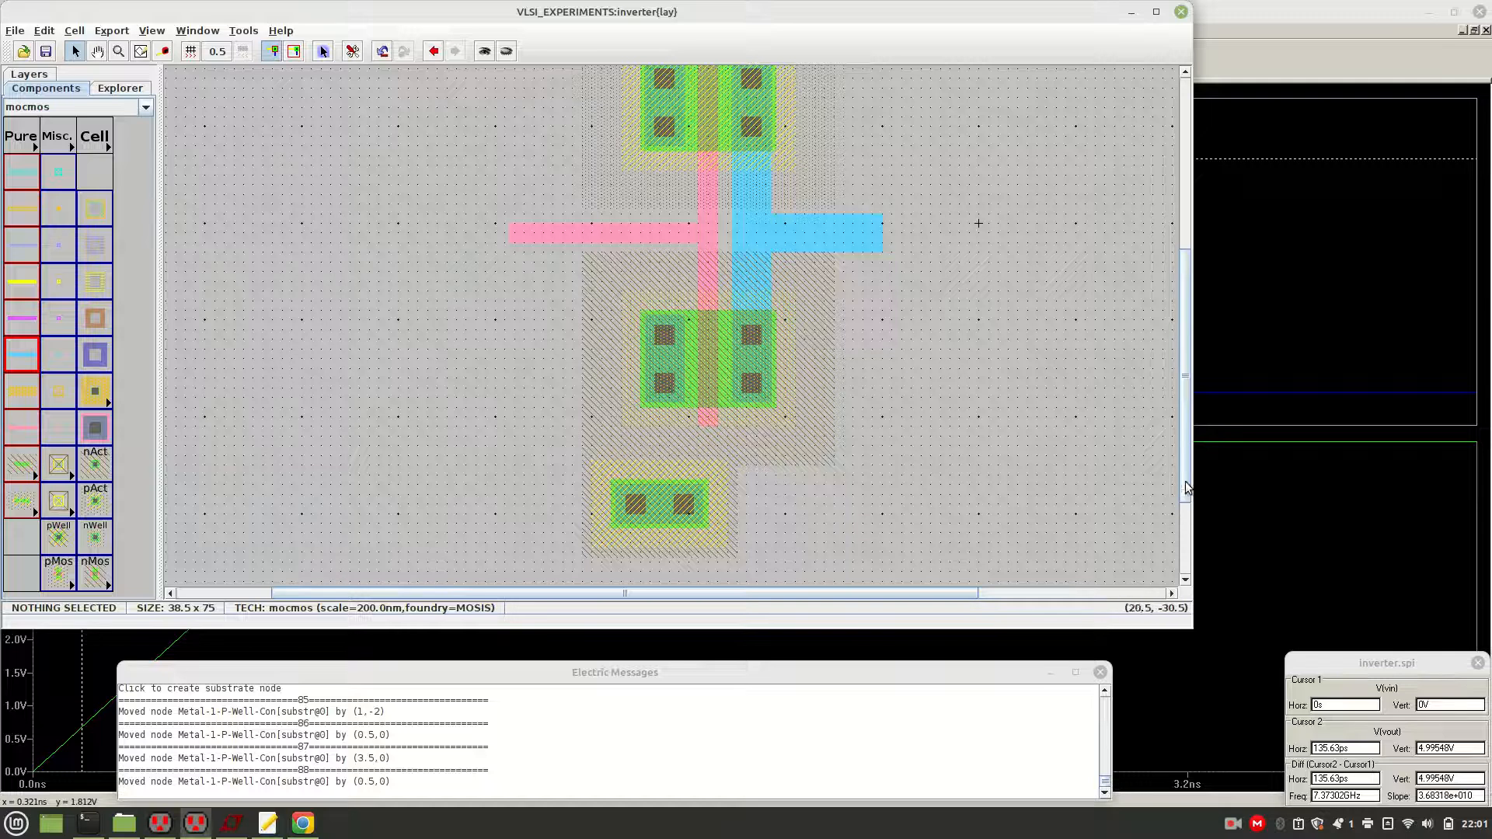
Connect the pMos transistor's left-hand contact to the nWell contact above it with a Metal-1 arc
left_click_drag(1185, 485, 1178, 381)
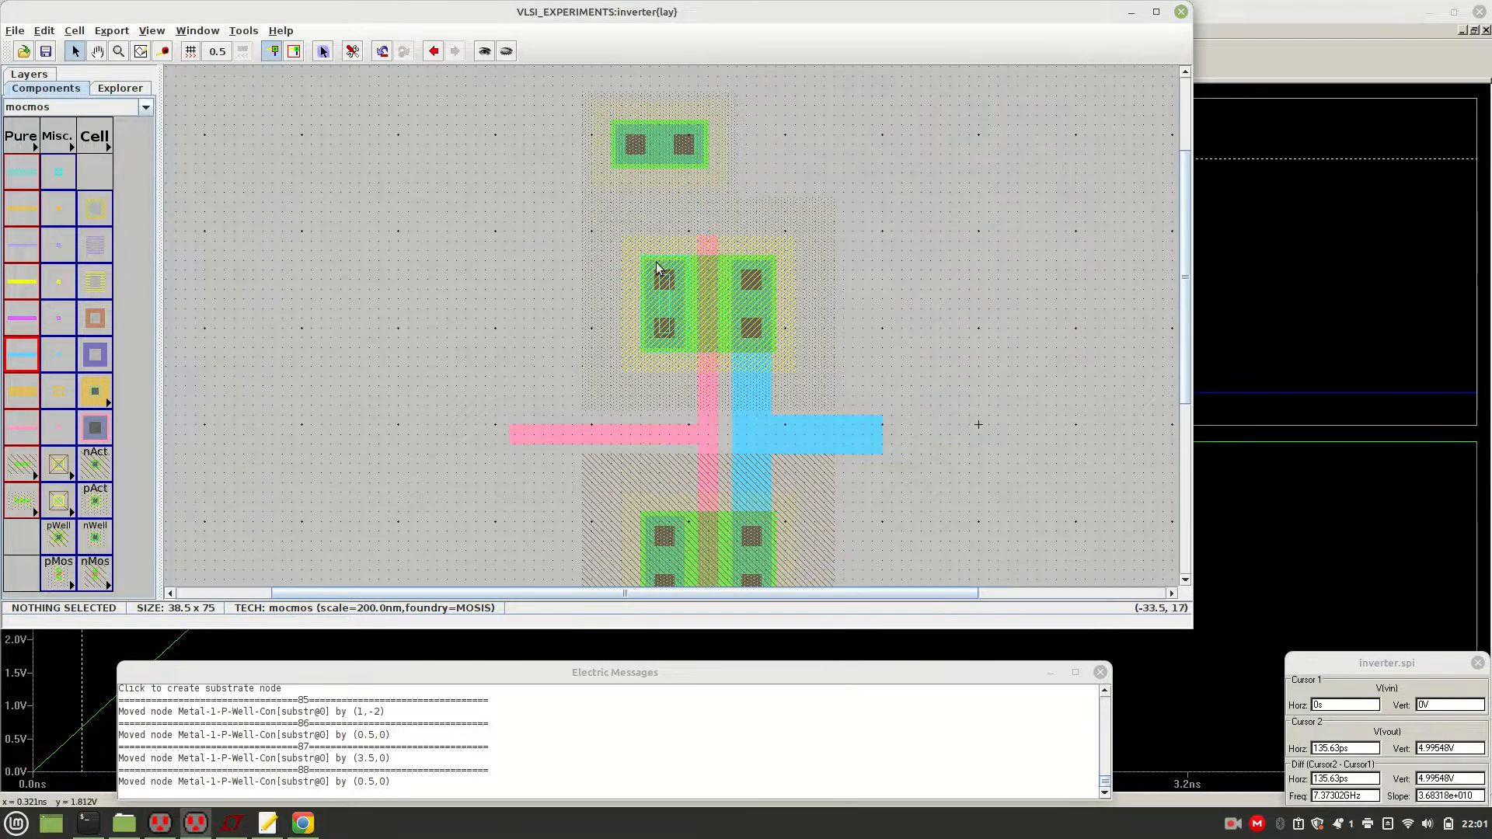
left_click(659, 264)
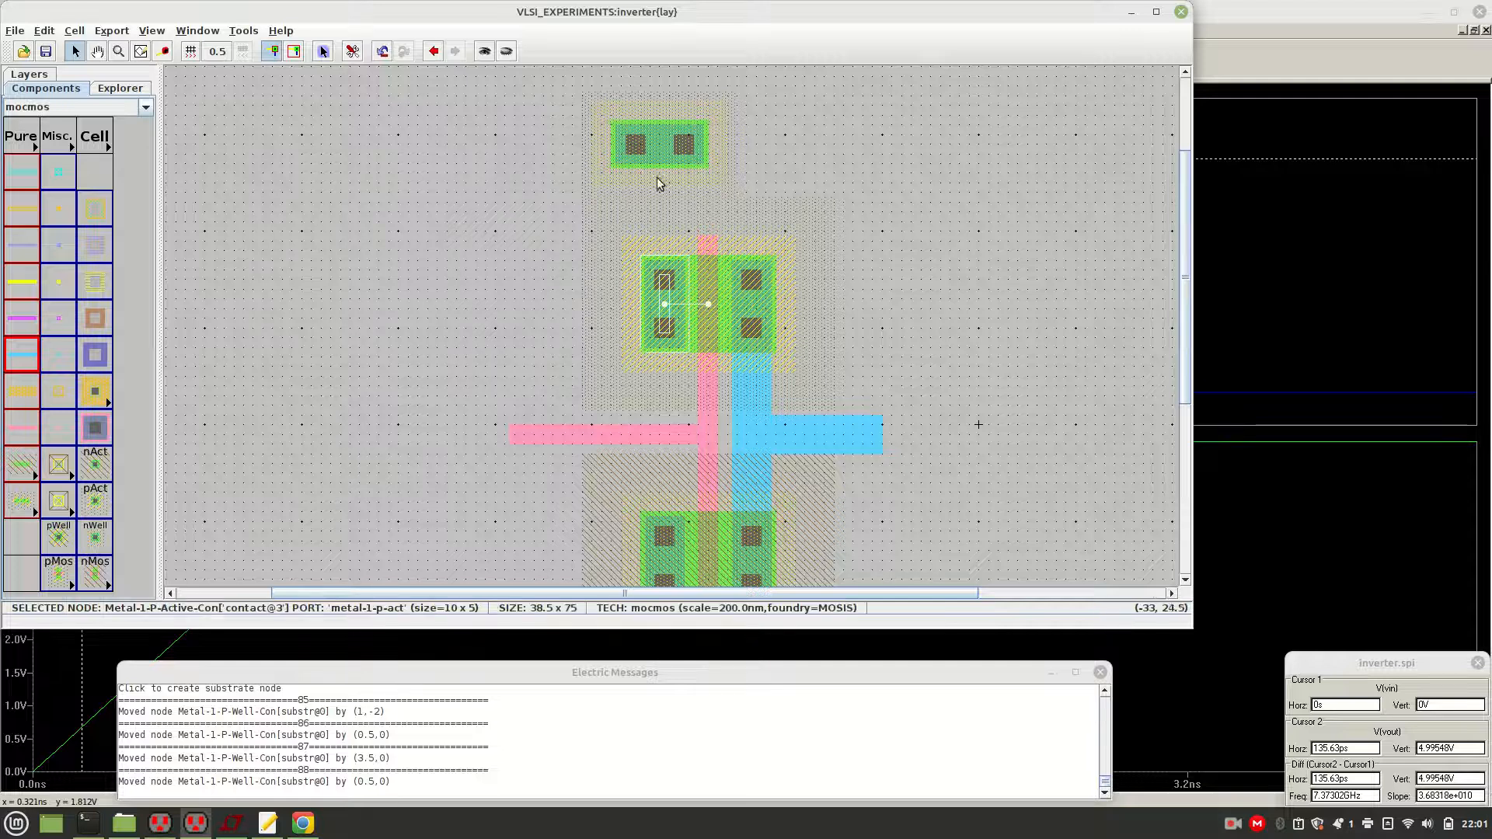
right_click(658, 151)
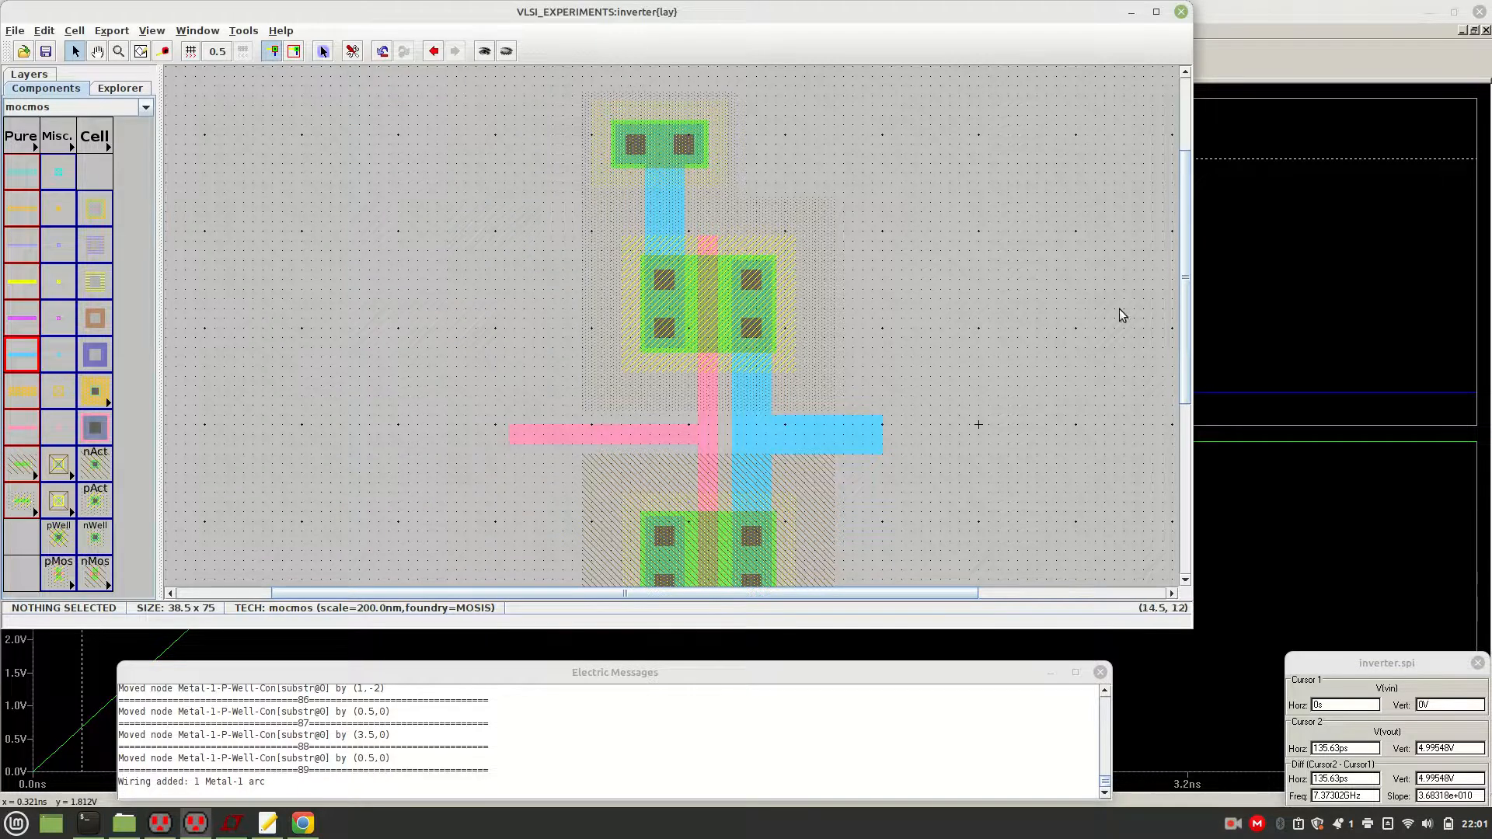
Connect the nMos transistor's left-hand contact to the pWell contact below it with a Metal-1 arc
left_click_drag(1187, 370, 1187, 534)
left_click(650, 267)
right_click(657, 358)
left_click(916, 457)
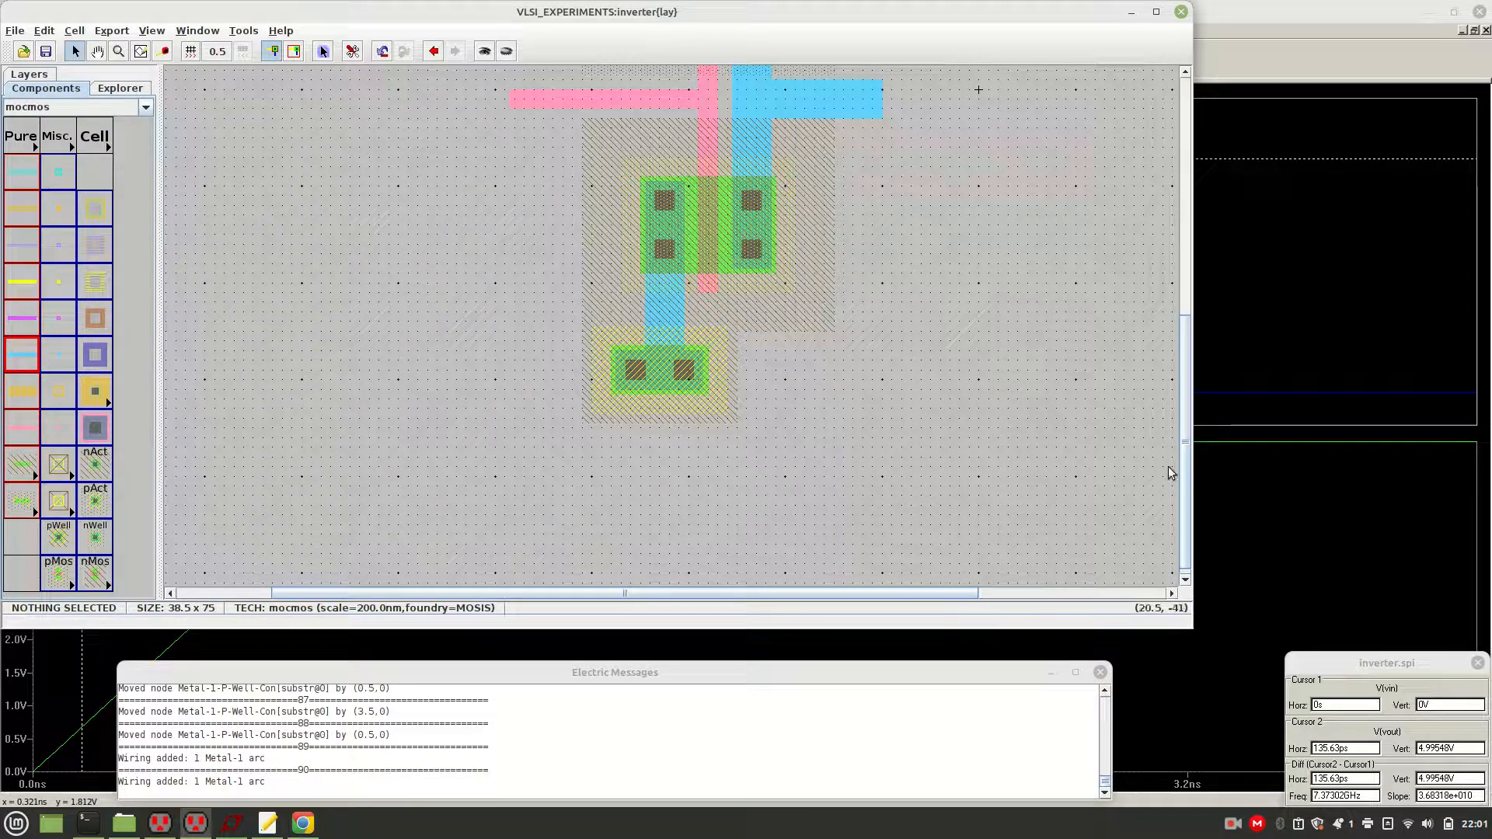
Run a hierarchical DRC on the layout with both well contacts wired
left_click(244, 30)
mouse_move(264, 44)
left_click(376, 46)
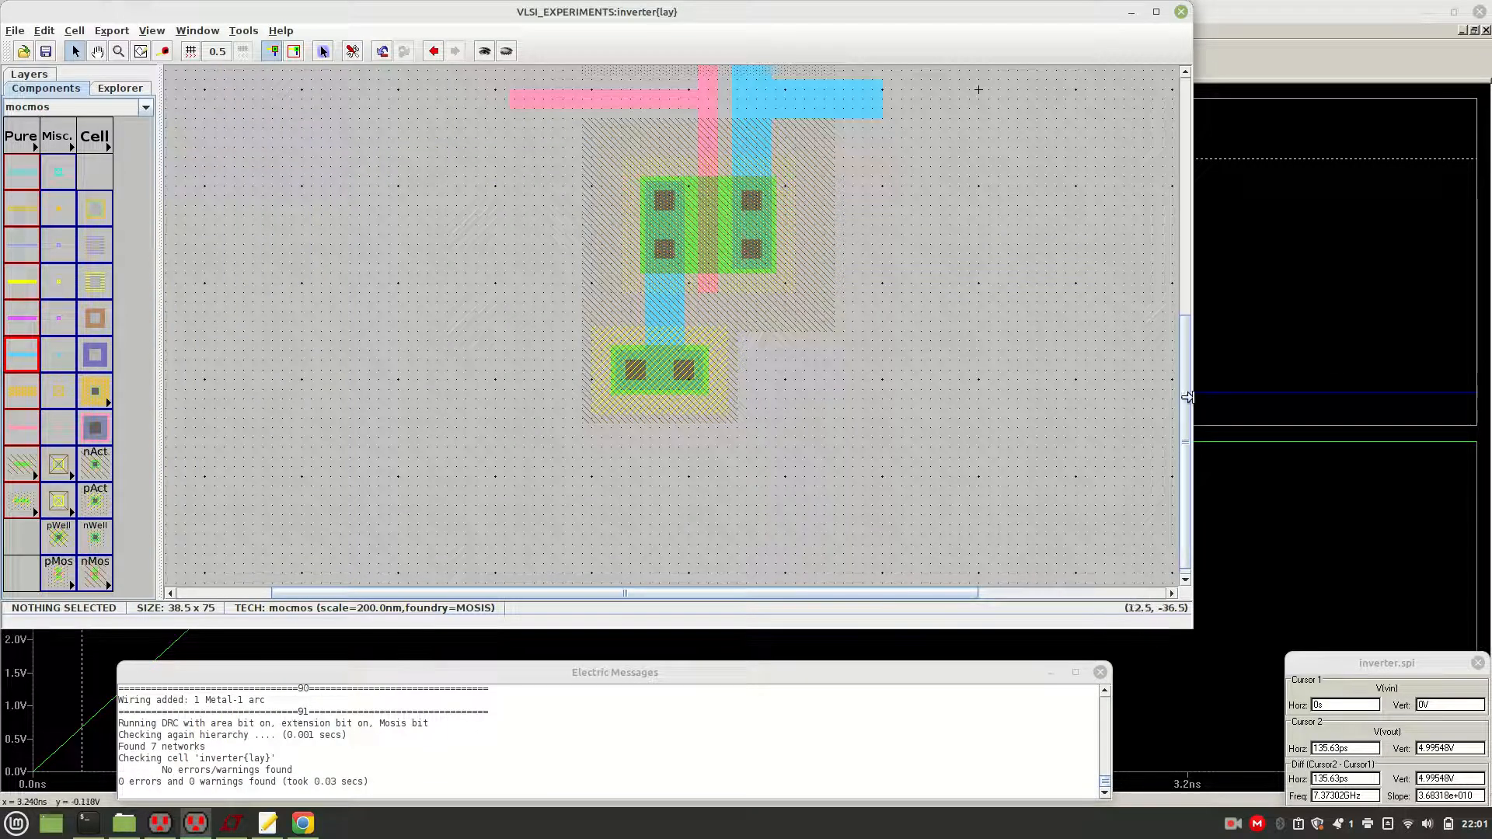
Delete the Metal-1 arc to the pWell contact and move that contact 5 units up towards the nMos transistor
left_click(676, 328)
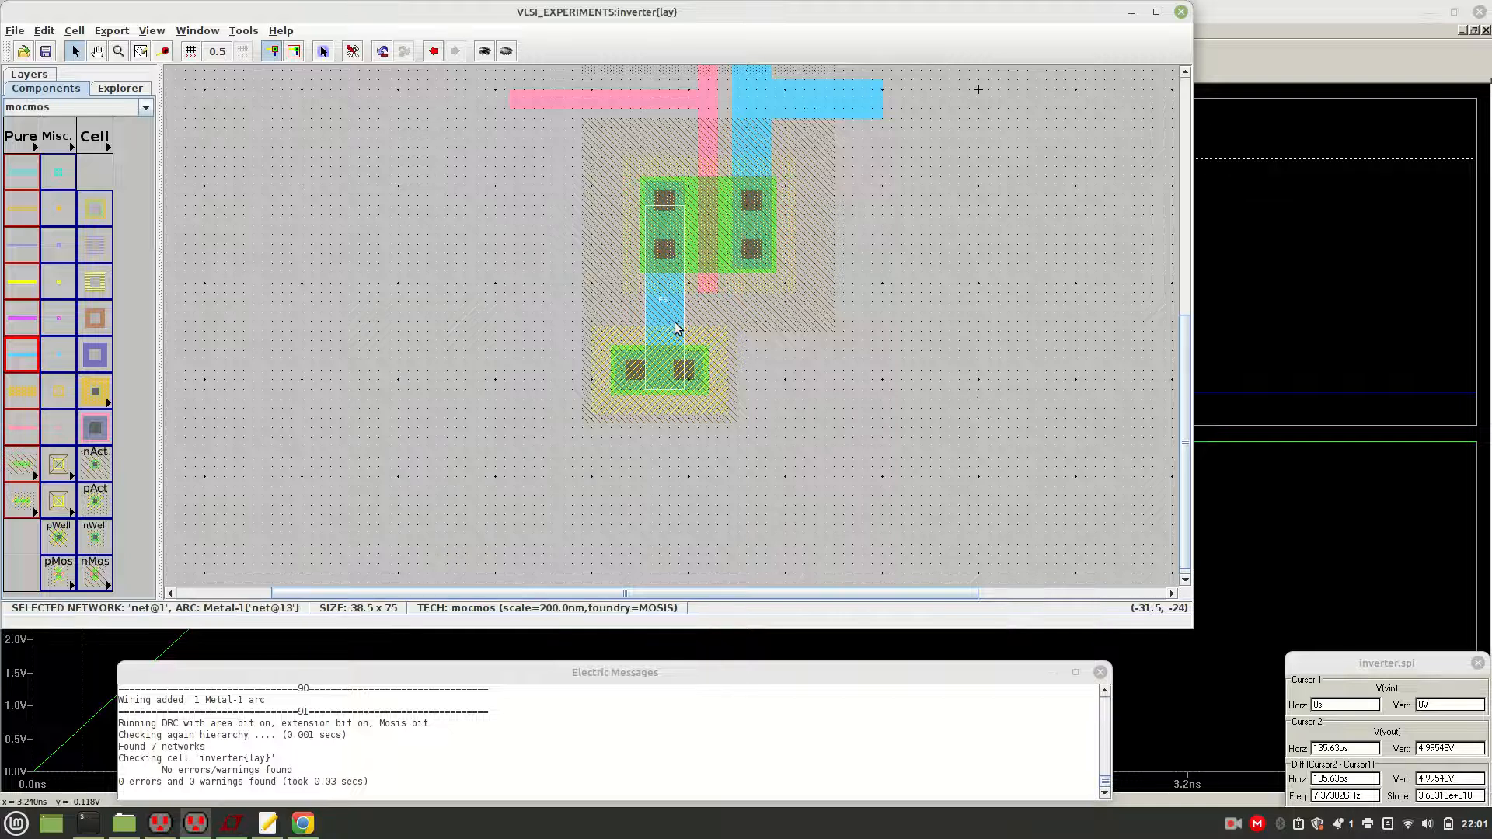
key("Delete")
left_click_drag(683, 369, 683, 324)
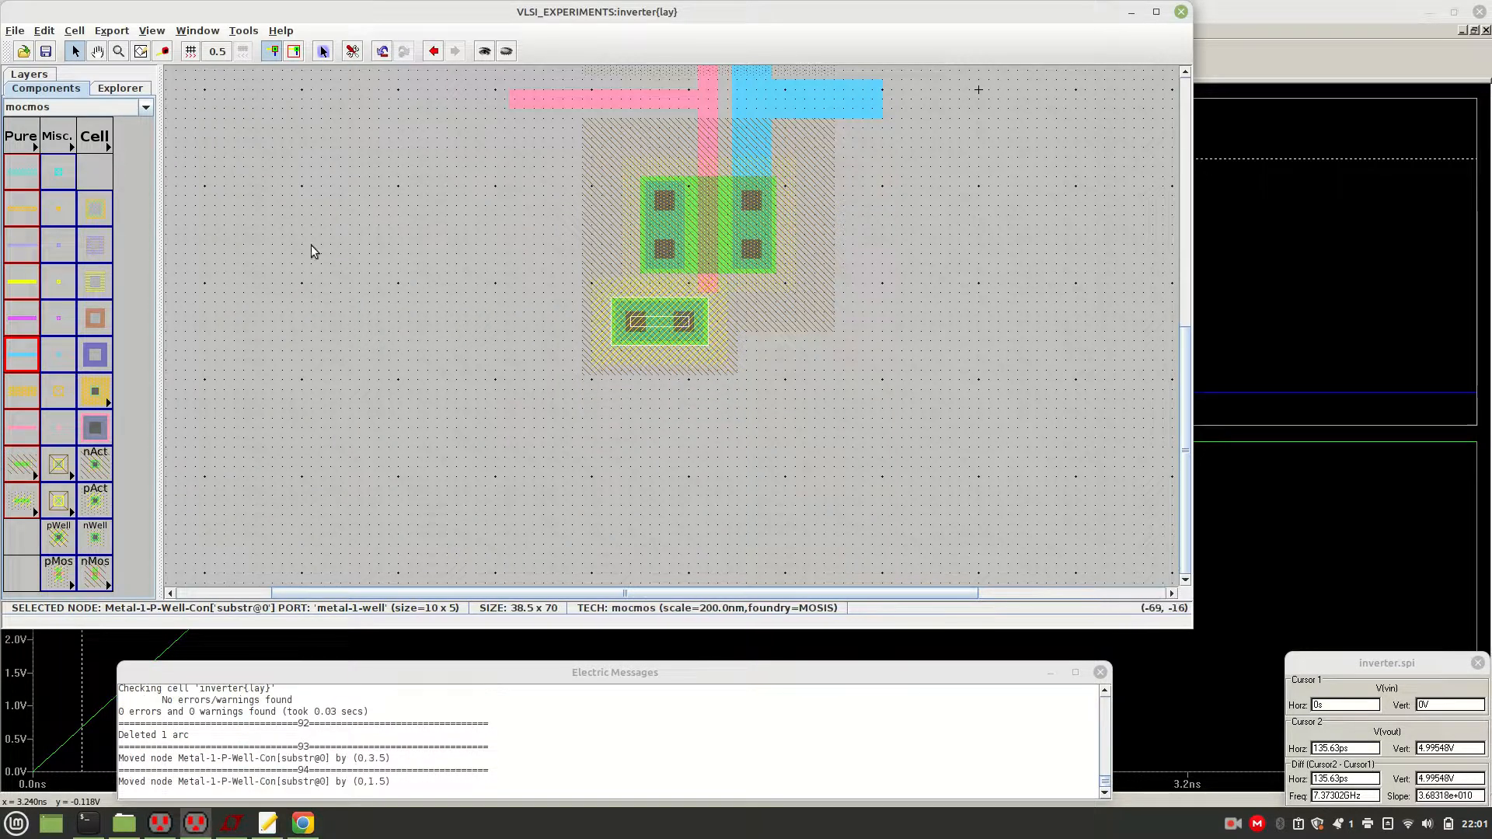
Run a hierarchical DRC with the pWell contact close to the nMos transistor and dismiss the report
left_click(233, 30)
mouse_move(279, 54)
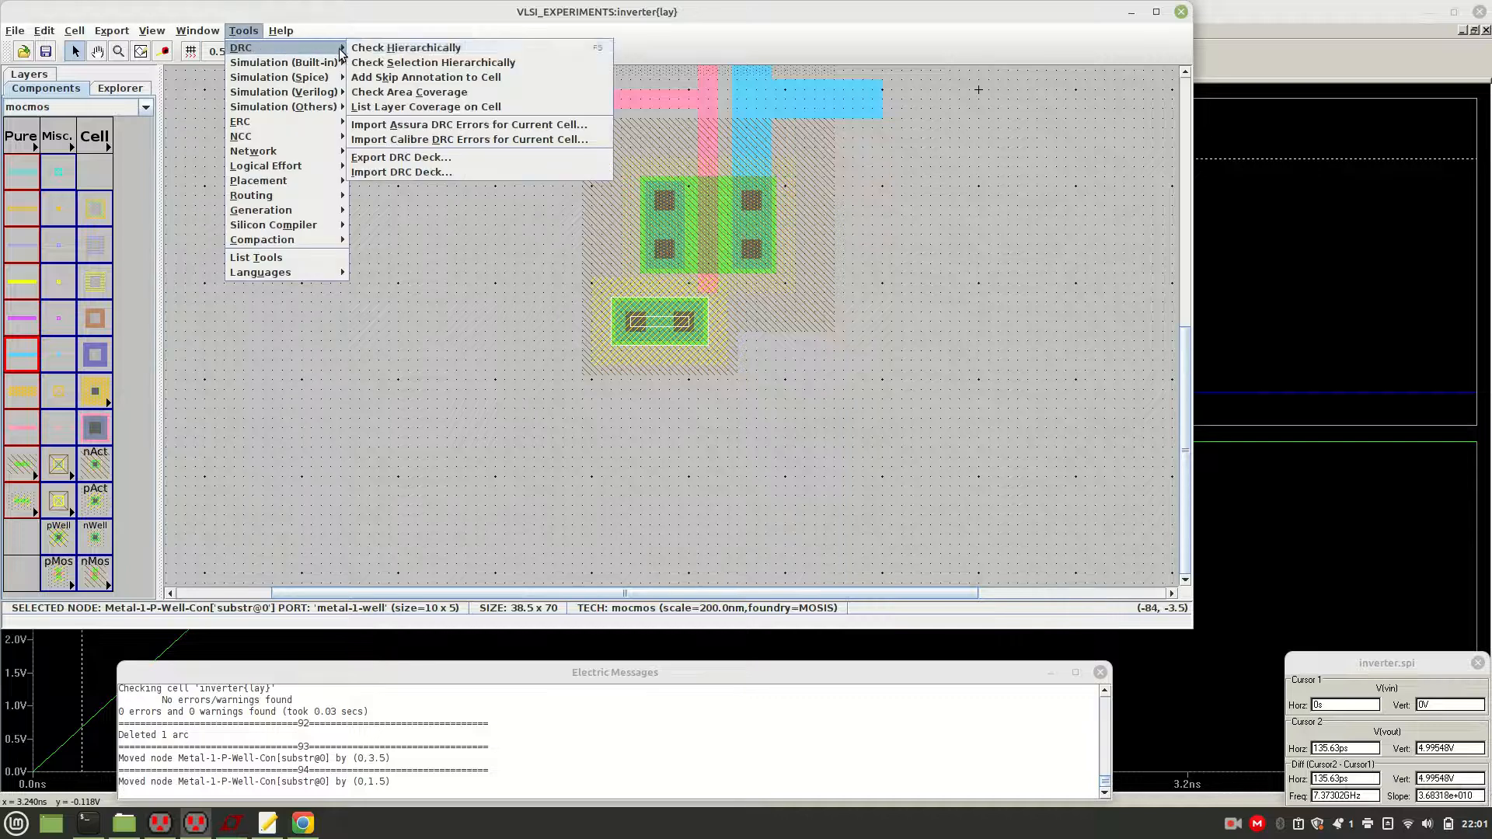
left_click(404, 50)
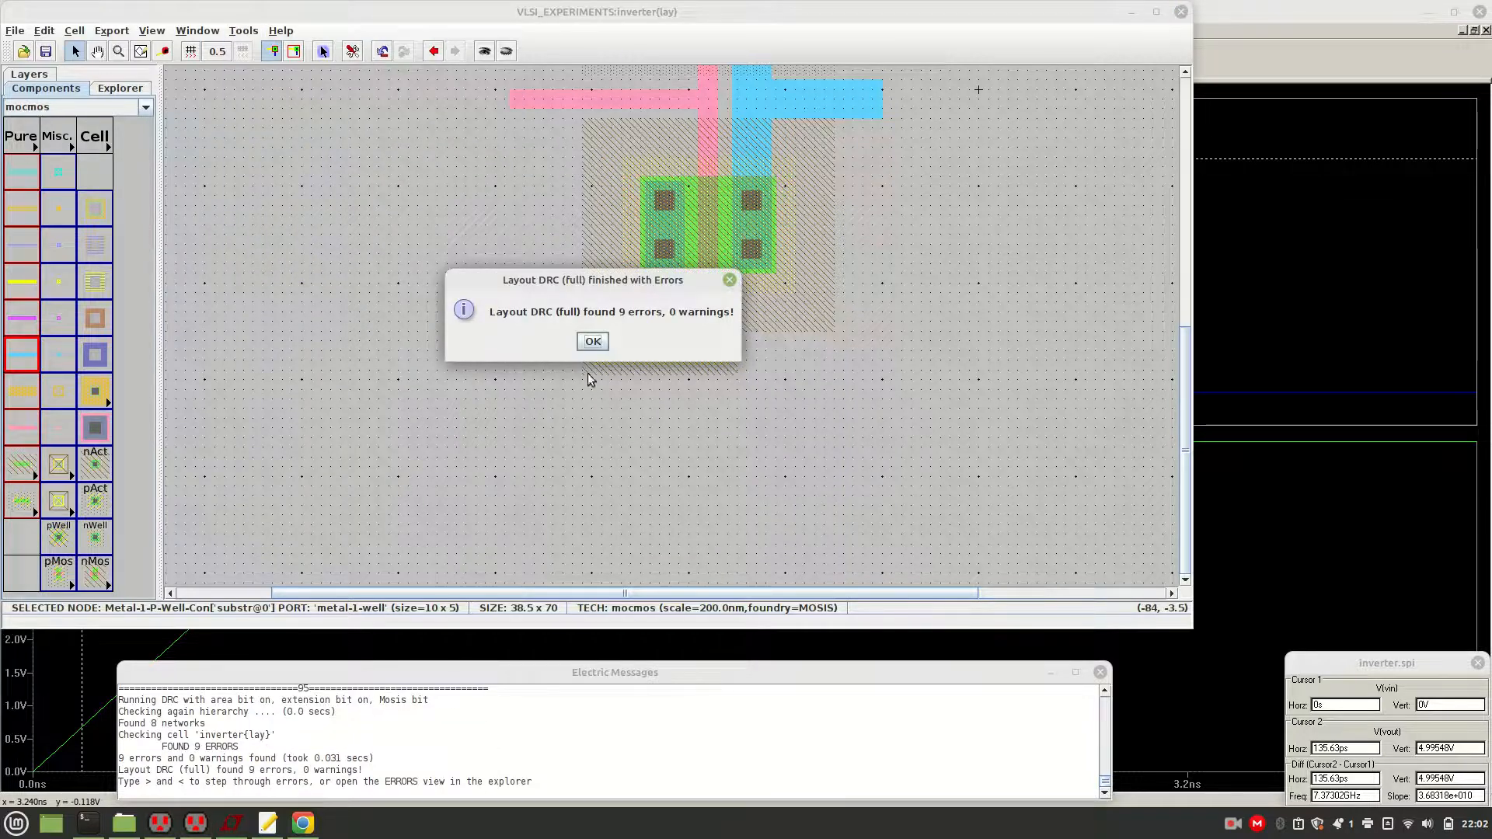
left_click(592, 342)
Expand the inverter's Layout DRC errors and examine the spacing violations, highlighting the fifth one in the layout
left_click(122, 89)
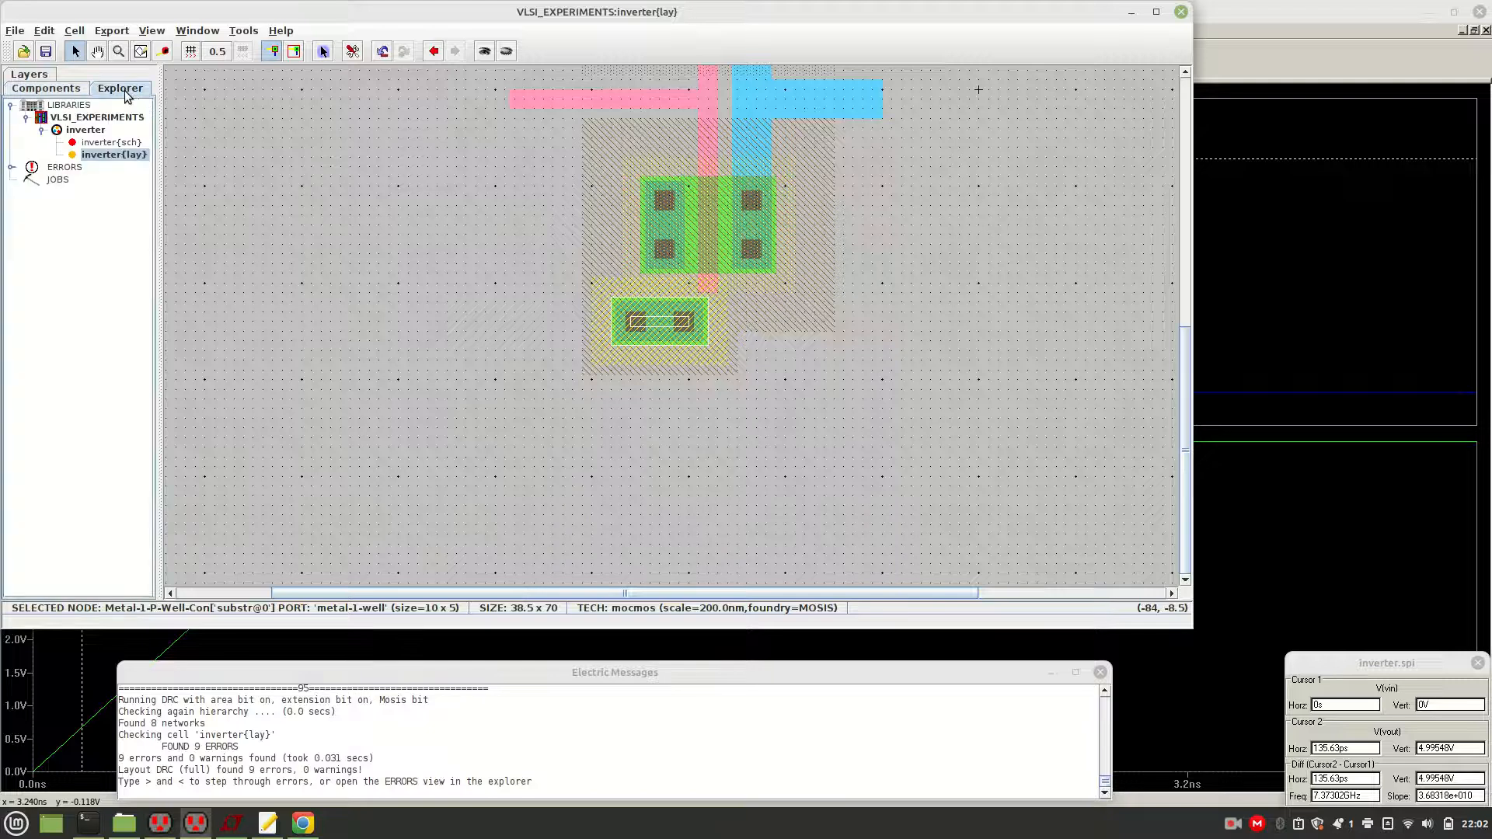
left_click(11, 168)
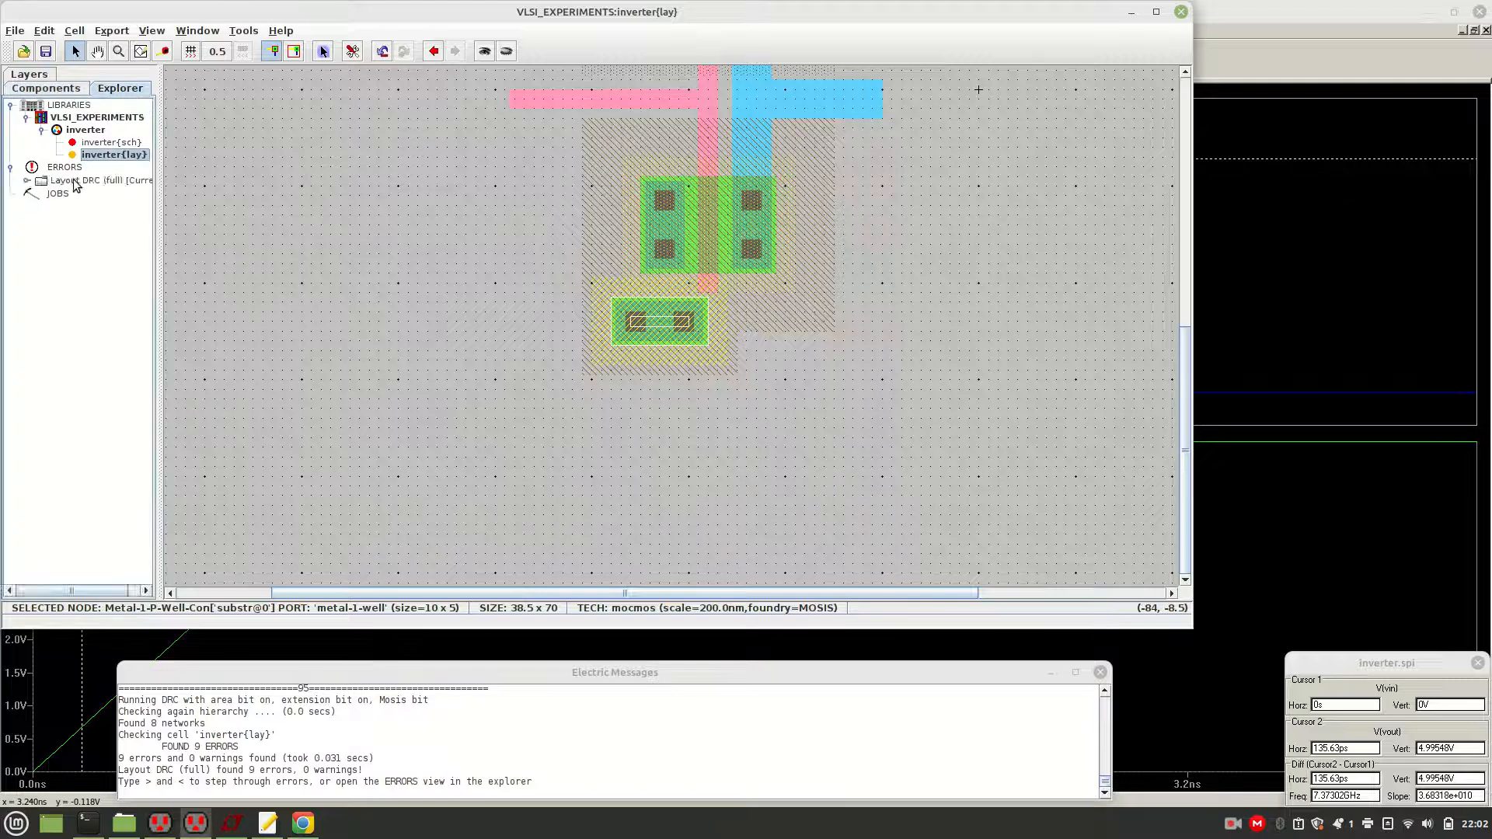
left_click(26, 182)
left_click(43, 195)
left_click(94, 208)
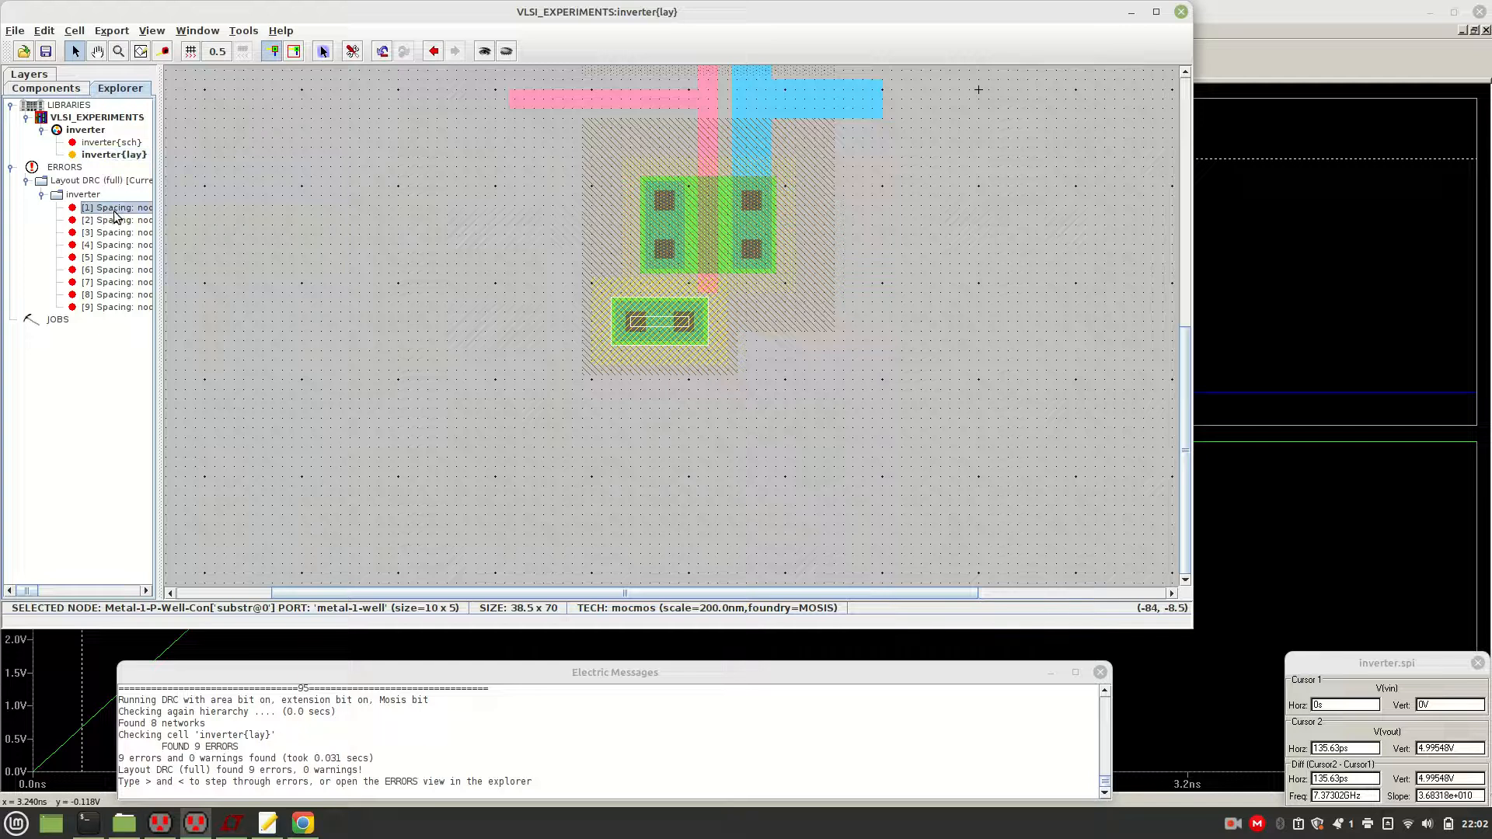
left_click(124, 232)
left_click(127, 244)
left_click(129, 258)
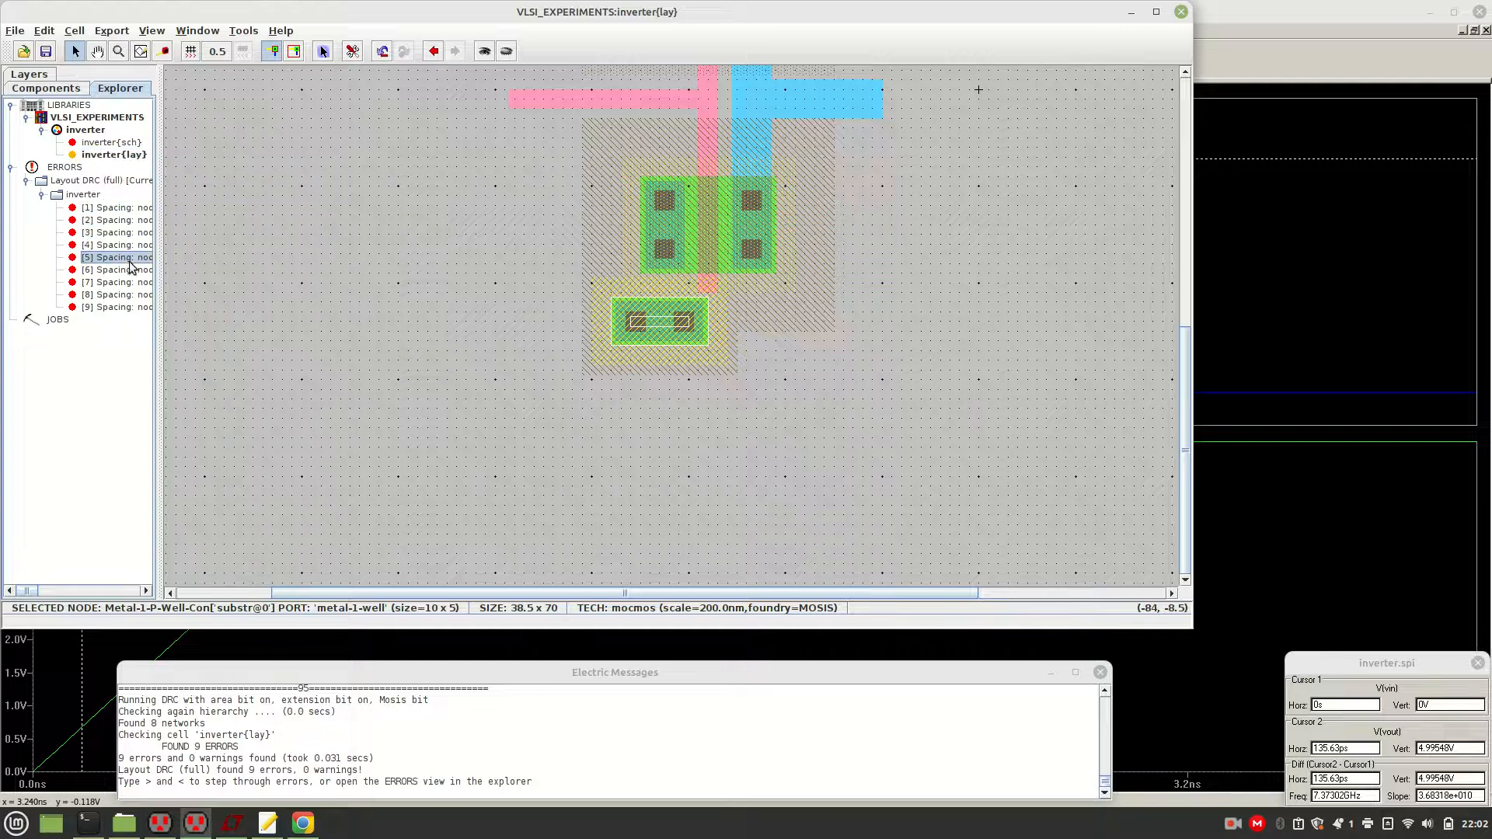
mouse_move(1186, 390)
left_mouse_down()
mouse_move(1167, 113)
mouse_move(1186, 364)
left_mouse_up()
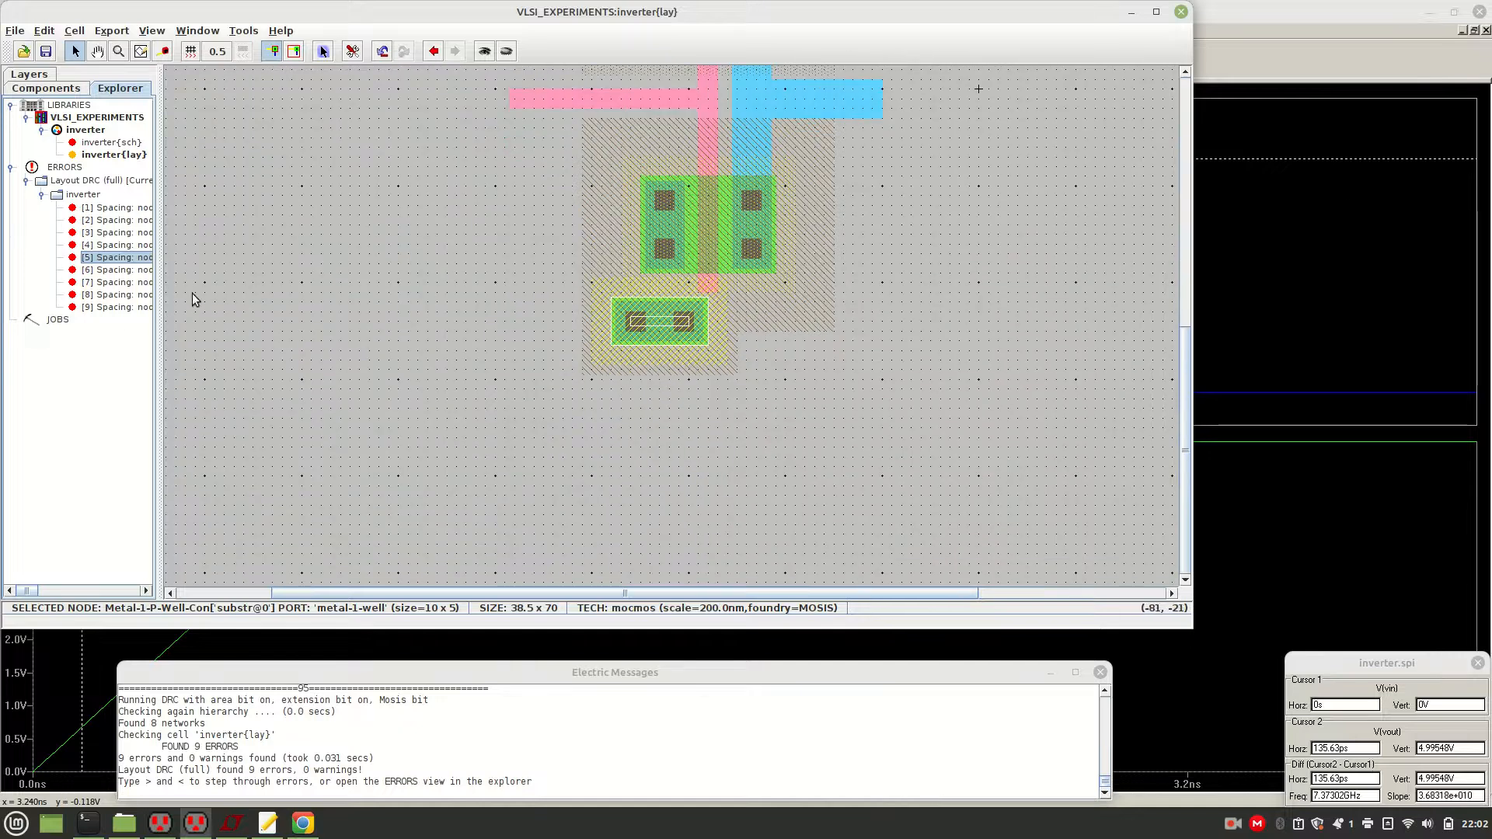
left_click(121, 258)
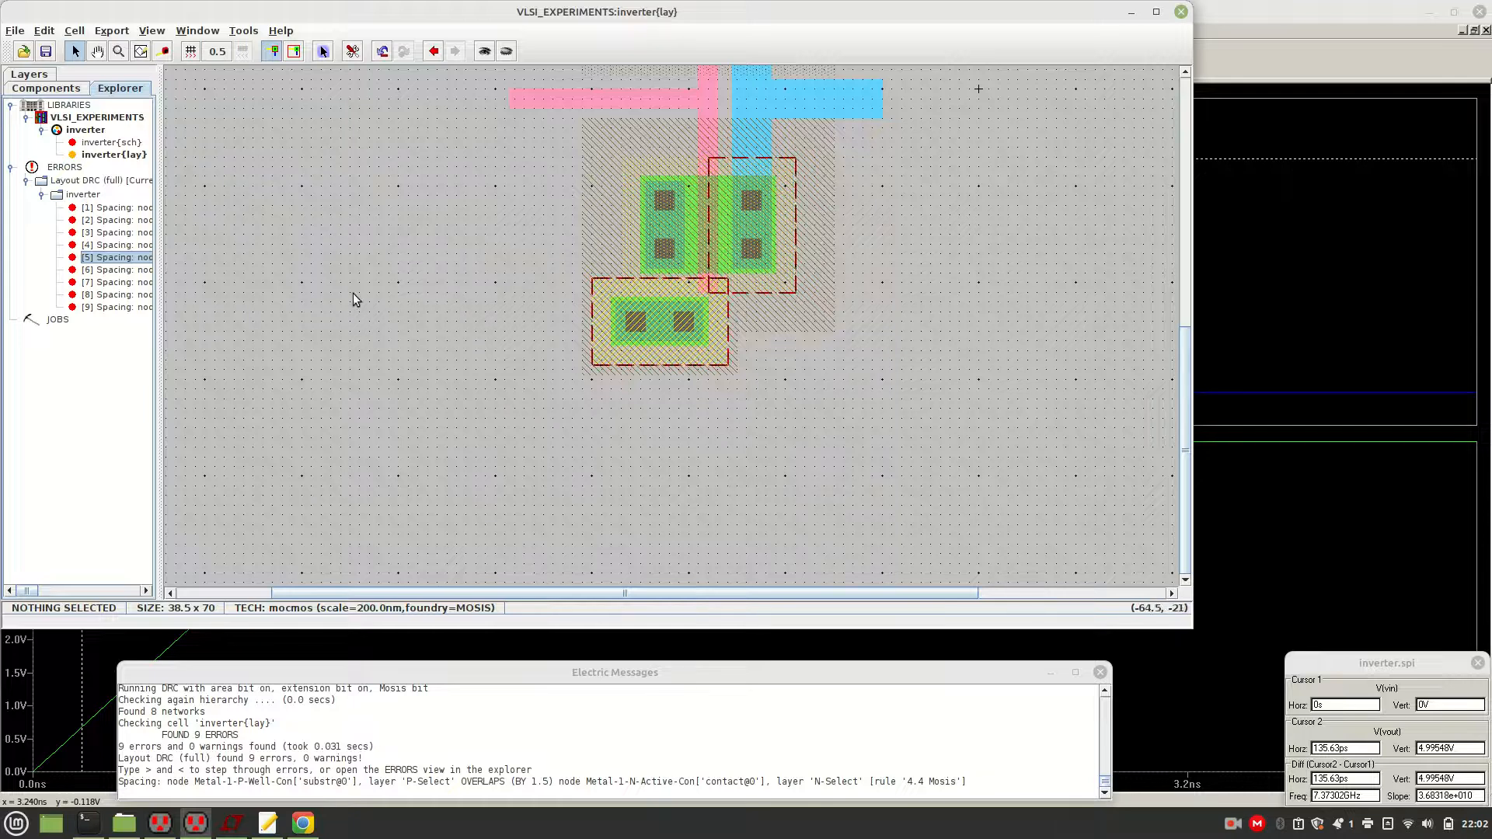
Undo the pWell contact's moves and the deletion of its Metal-1 arc
key("ctrl+z")
key("ctrl+z")
key("ctrl+z")
key("ctrl+z")
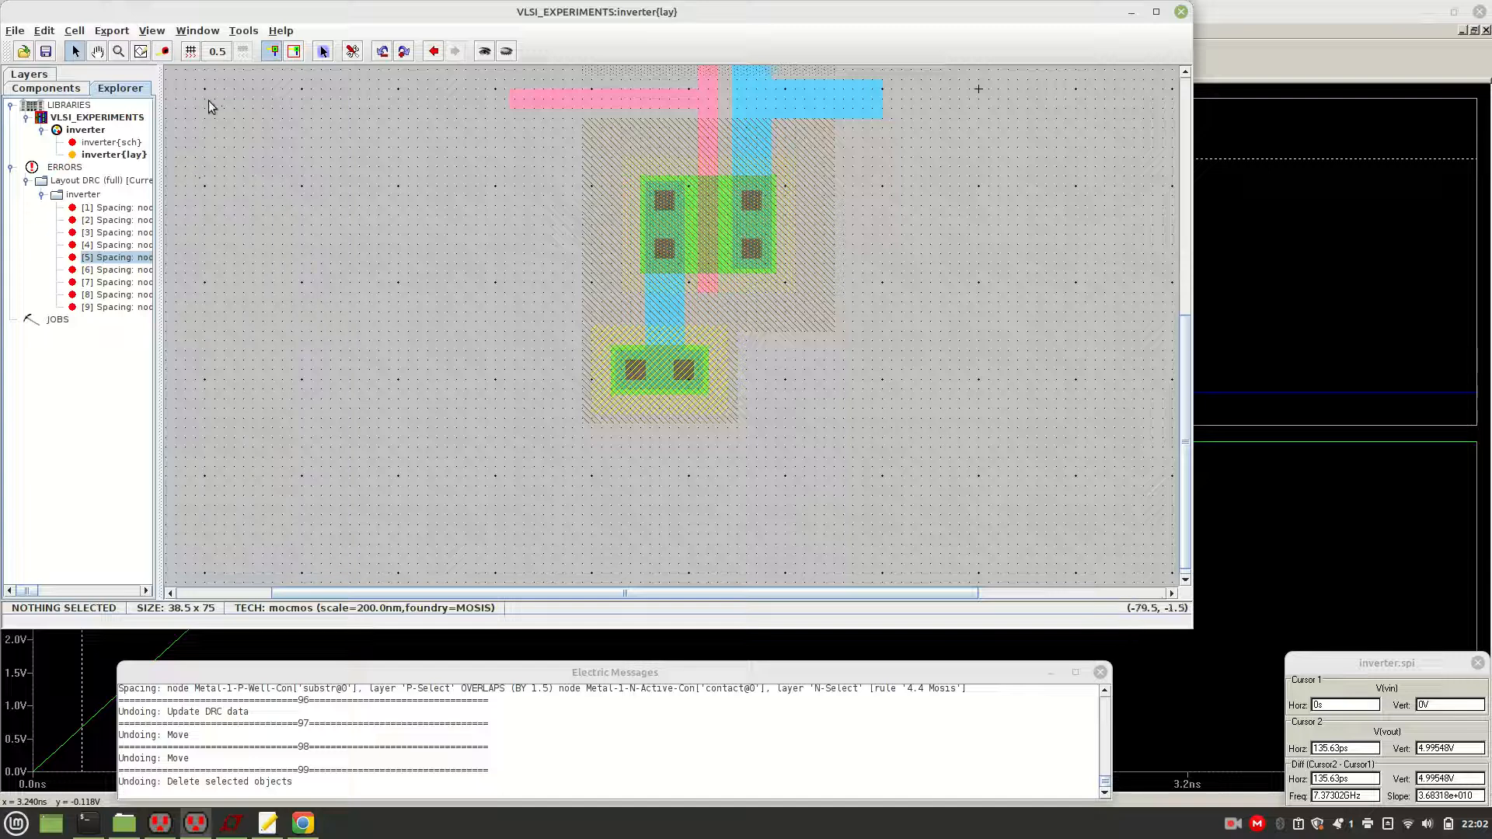
Clear the stored DRC errors and rerun the hierarchical DRC on the restored layout
right_click(62, 170)
left_click(108, 238)
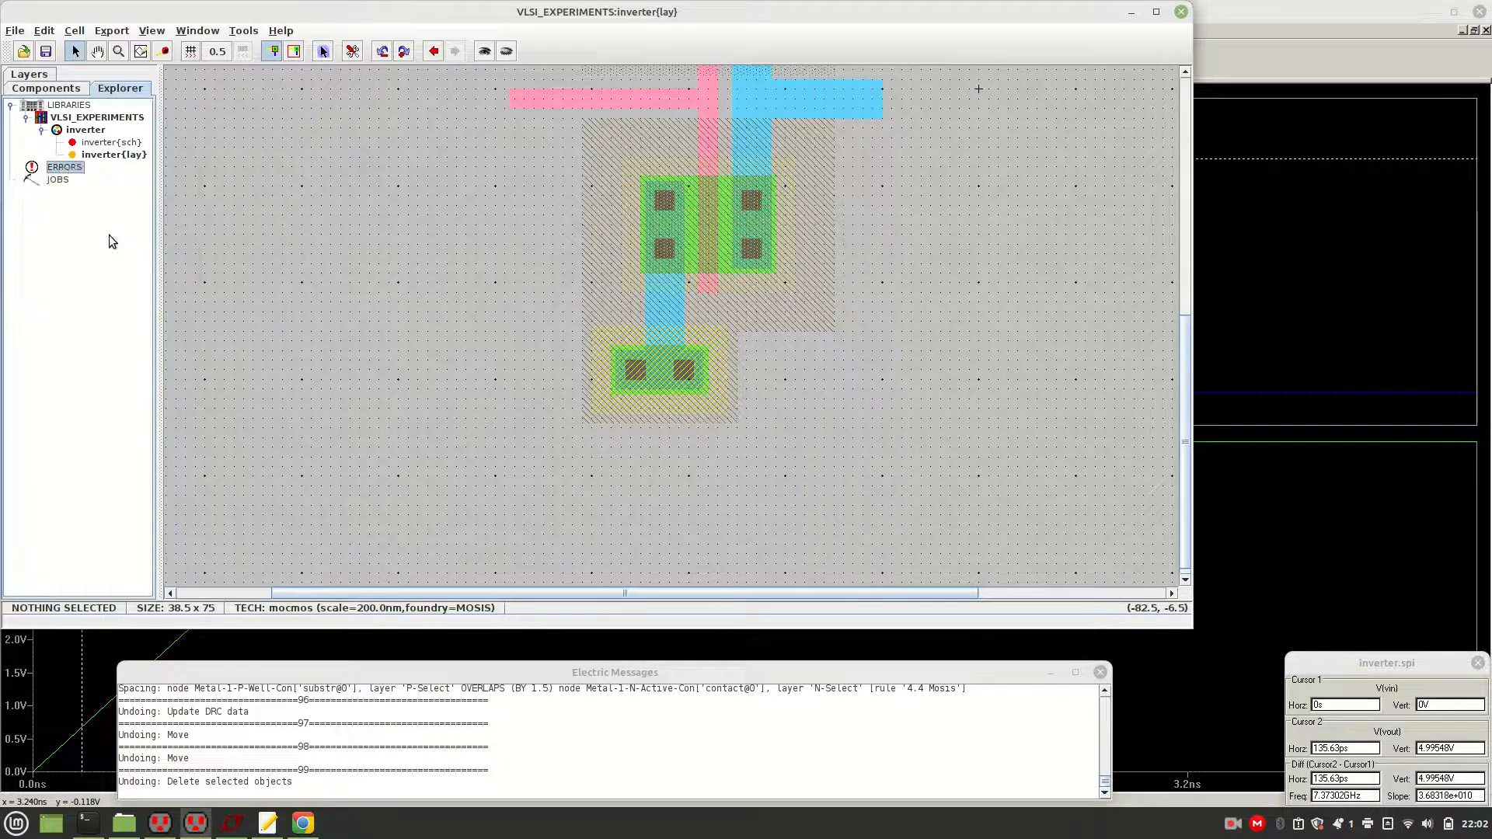
left_click(242, 31)
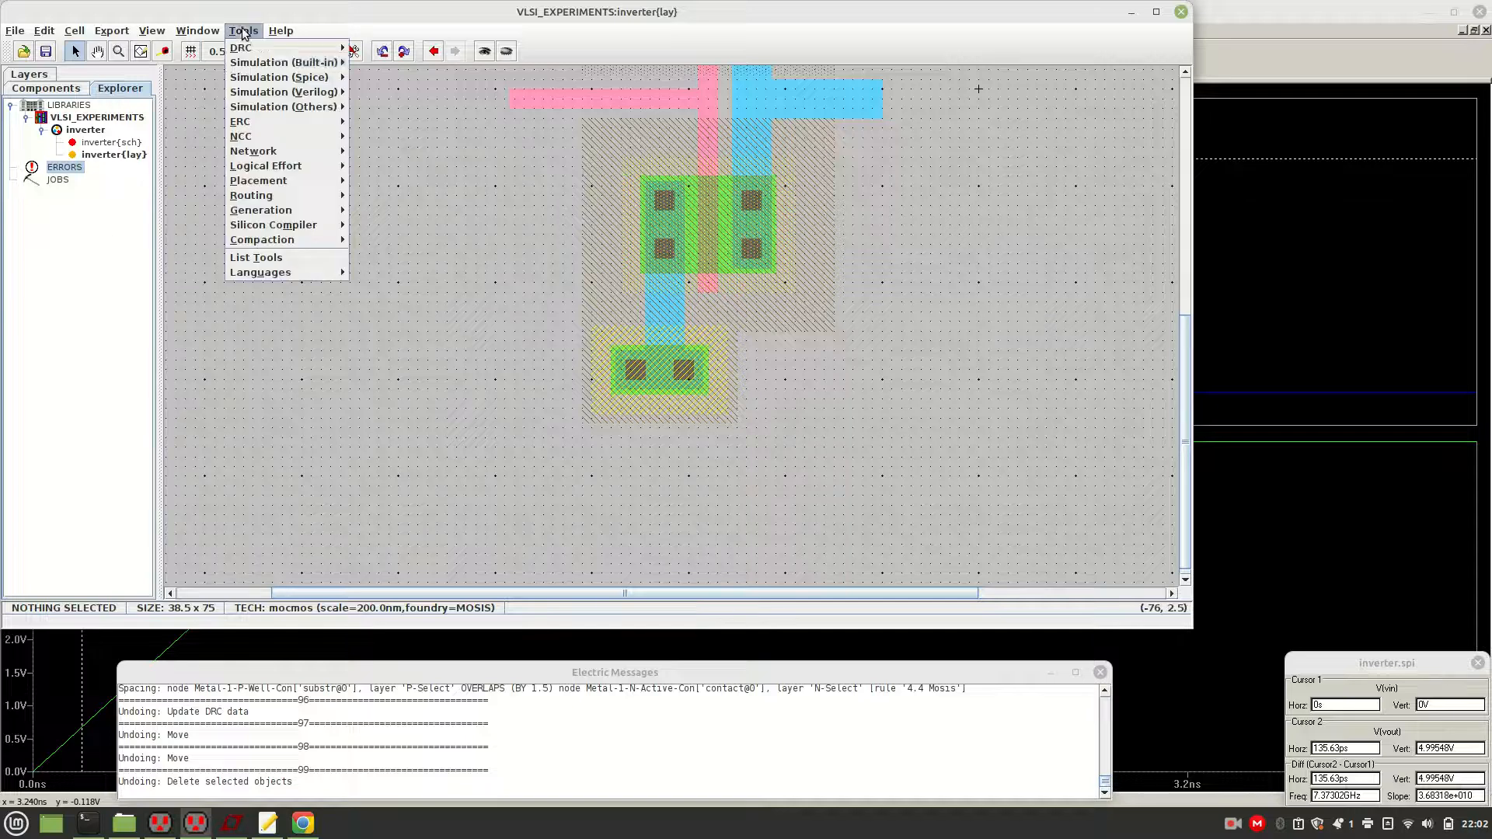
mouse_move(341, 53)
left_click(420, 53)
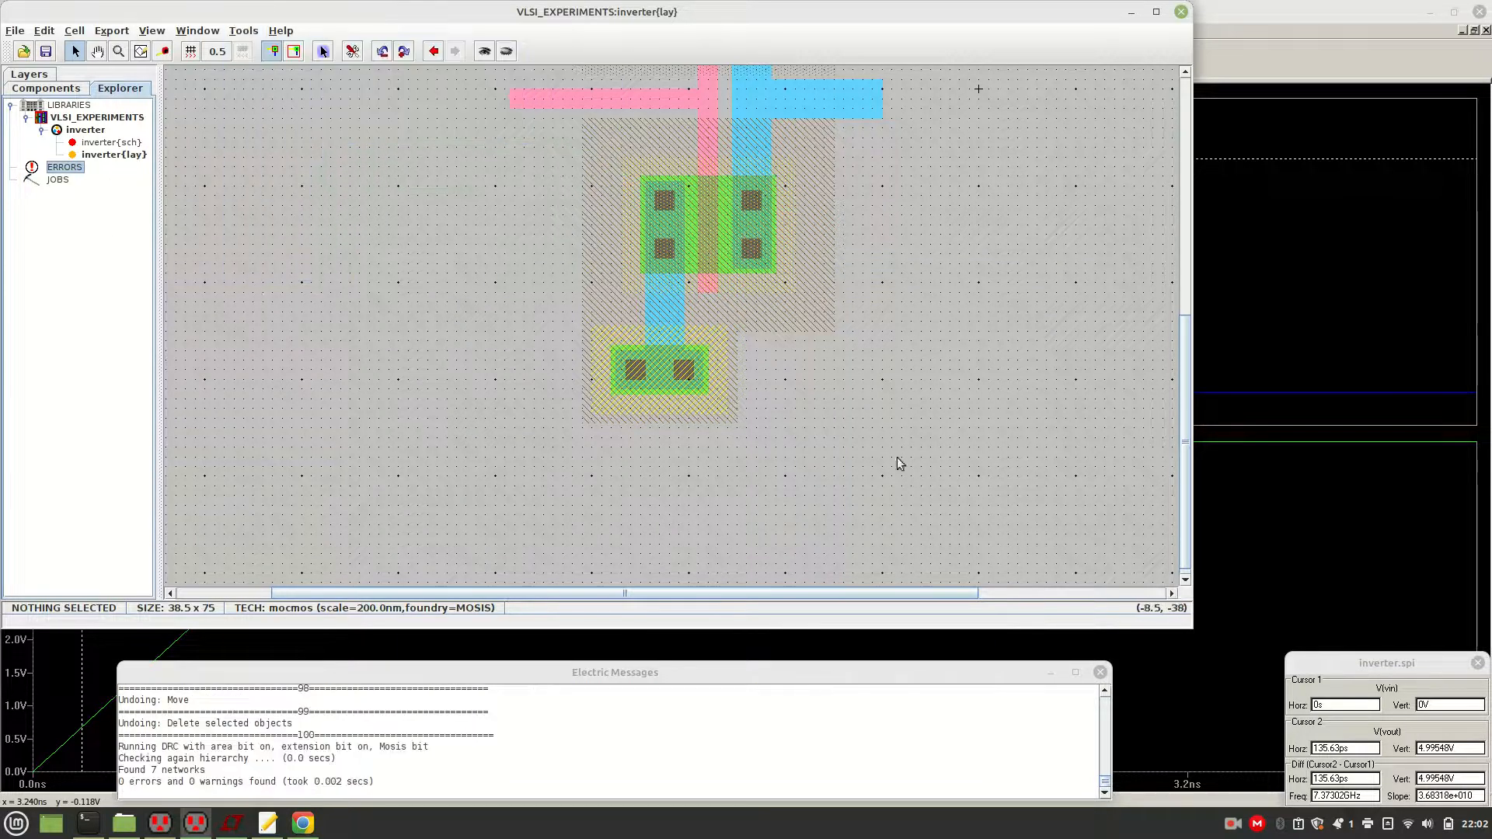
Export the Metal-1 pin at the output arc's free end as vout with output characteristics, and move it outward by 3.5, 0.5
left_click_drag(1186, 528, 1187, 407)
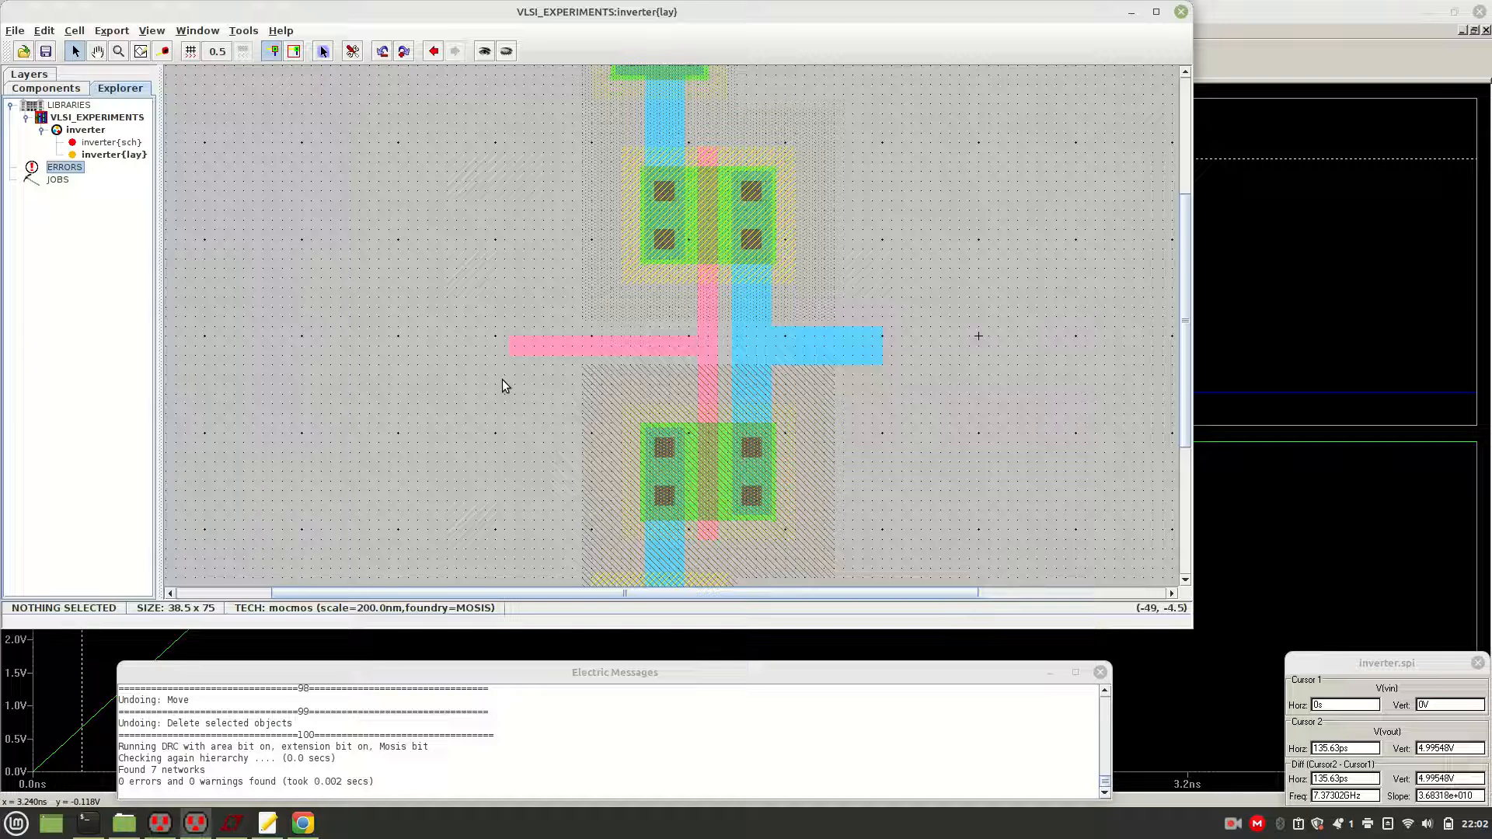
left_click(866, 346)
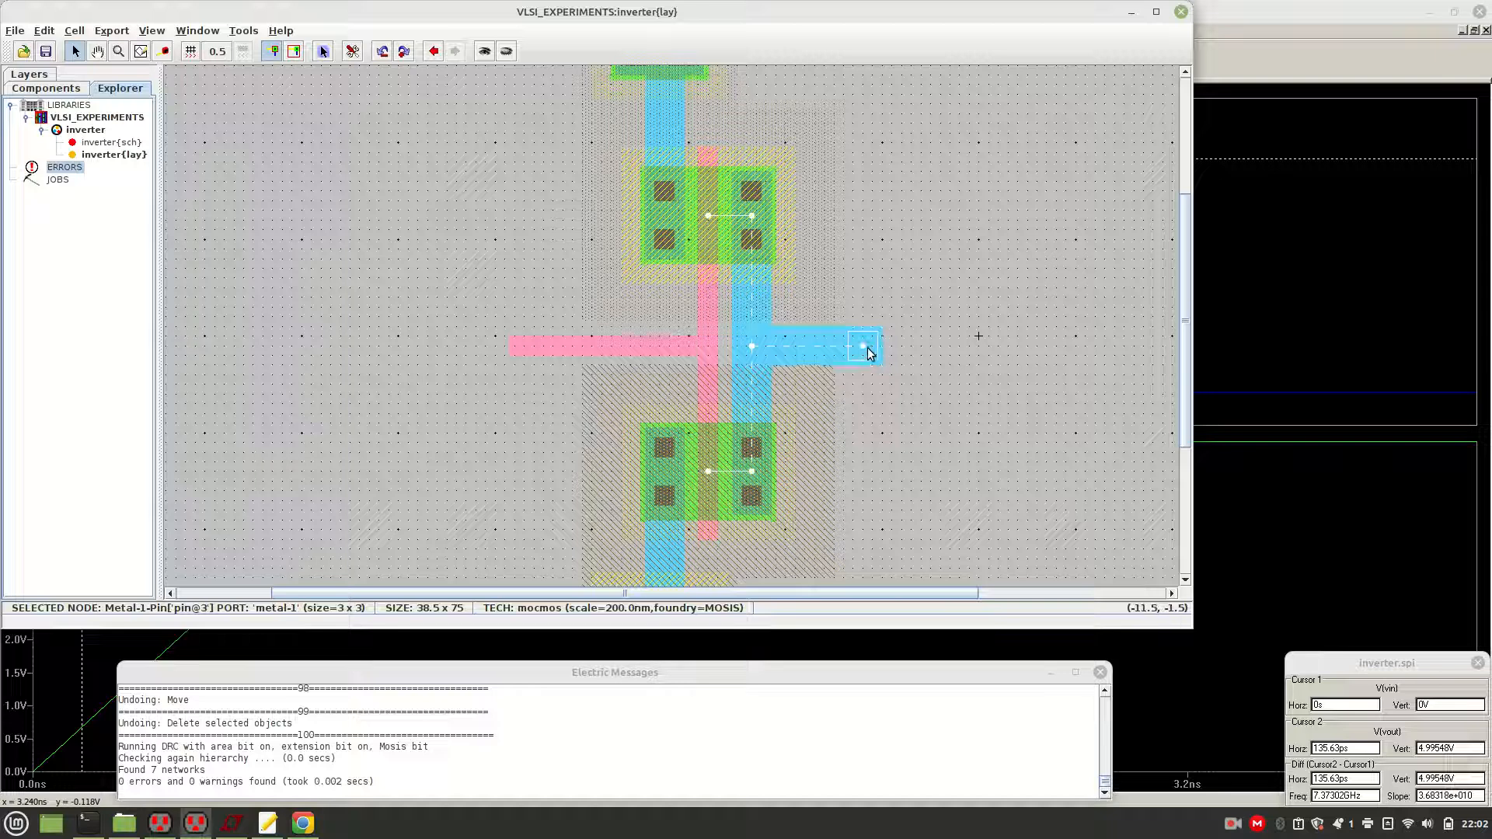
key("ctrl+e")
type("vout")
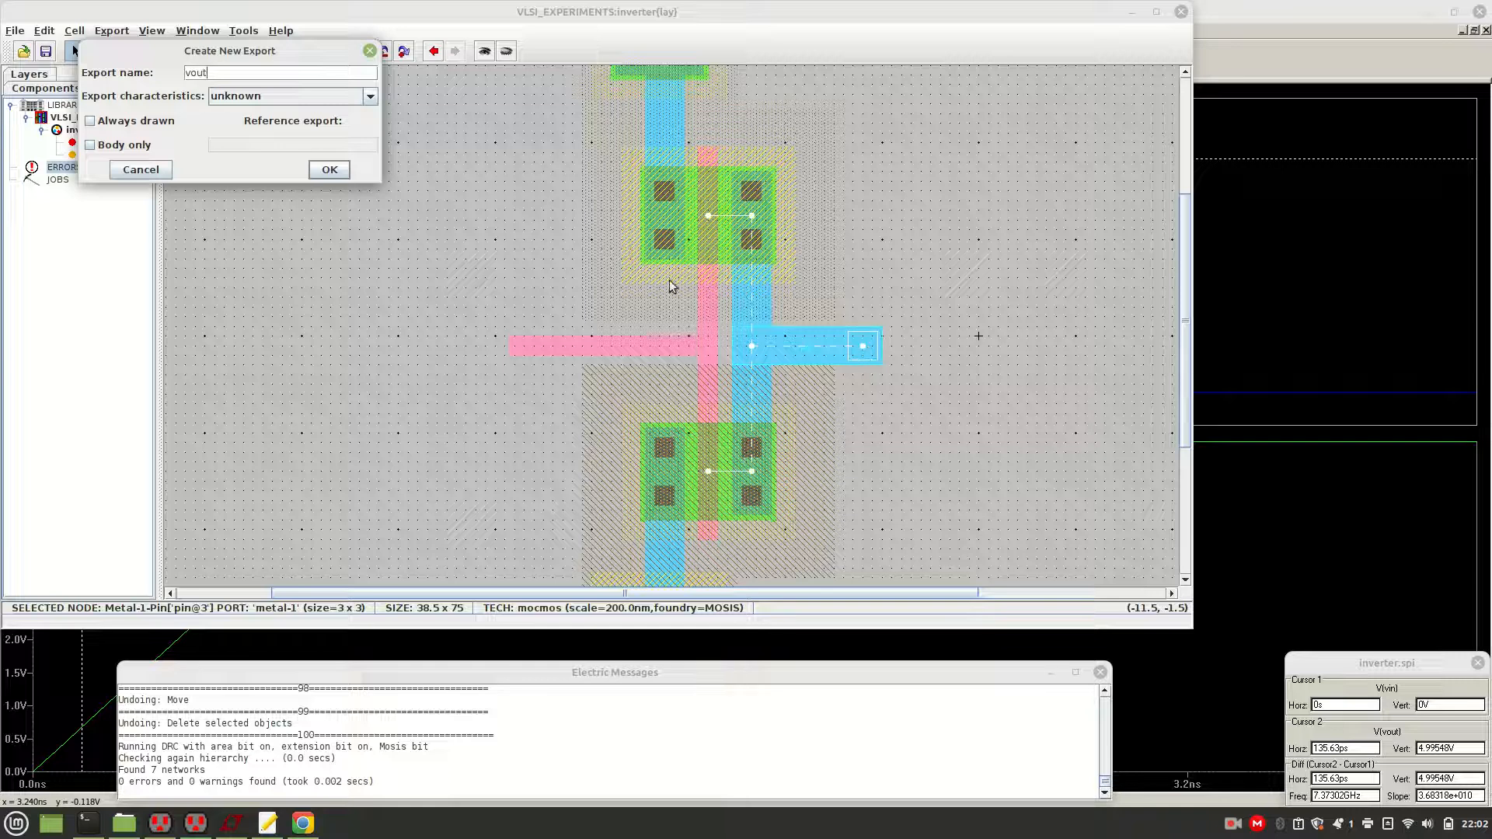
left_click(367, 97)
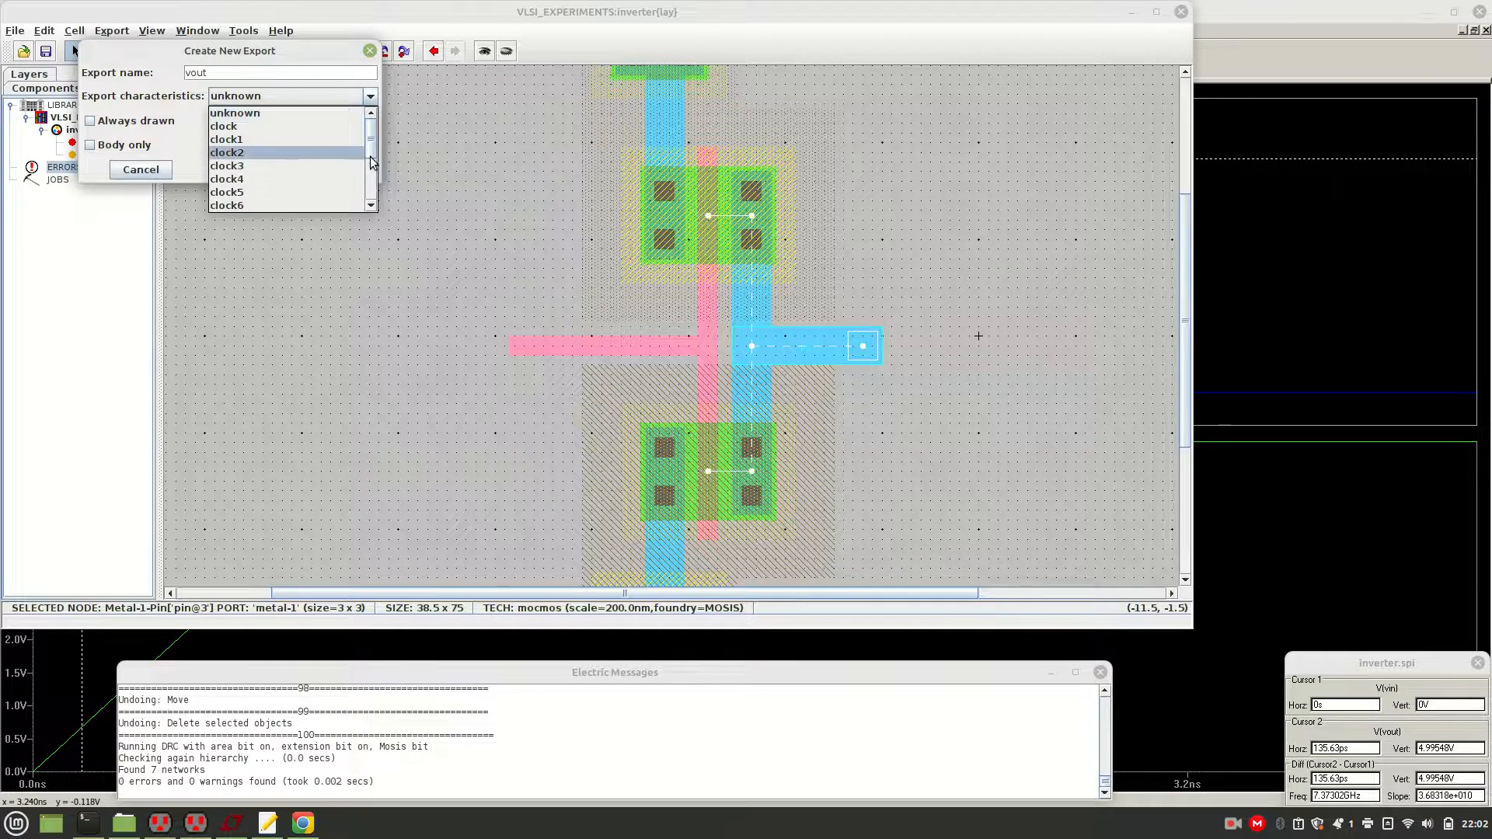
left_click_drag(371, 153, 372, 195)
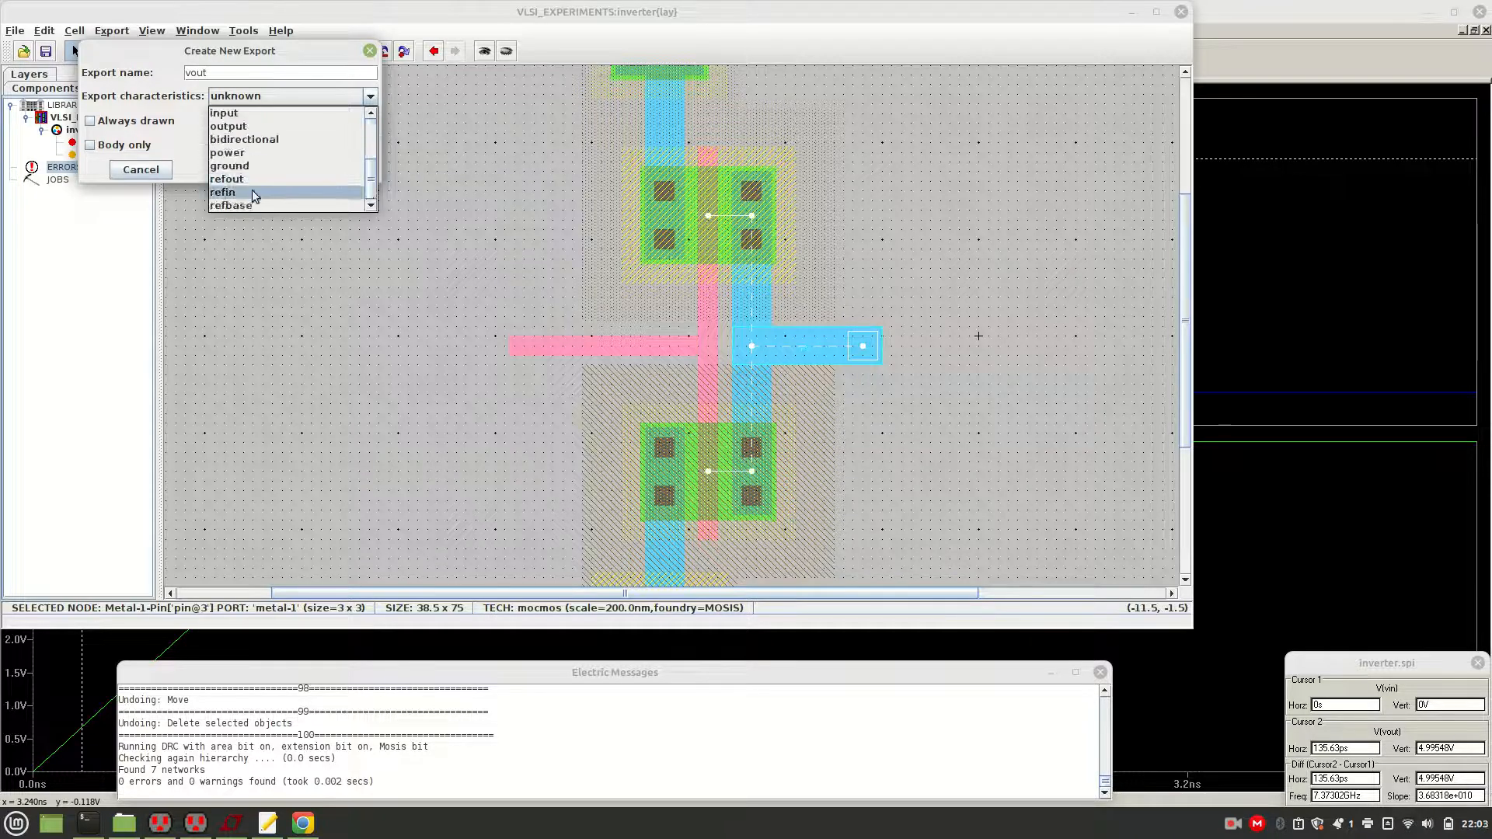
left_click(245, 126)
left_click(330, 171)
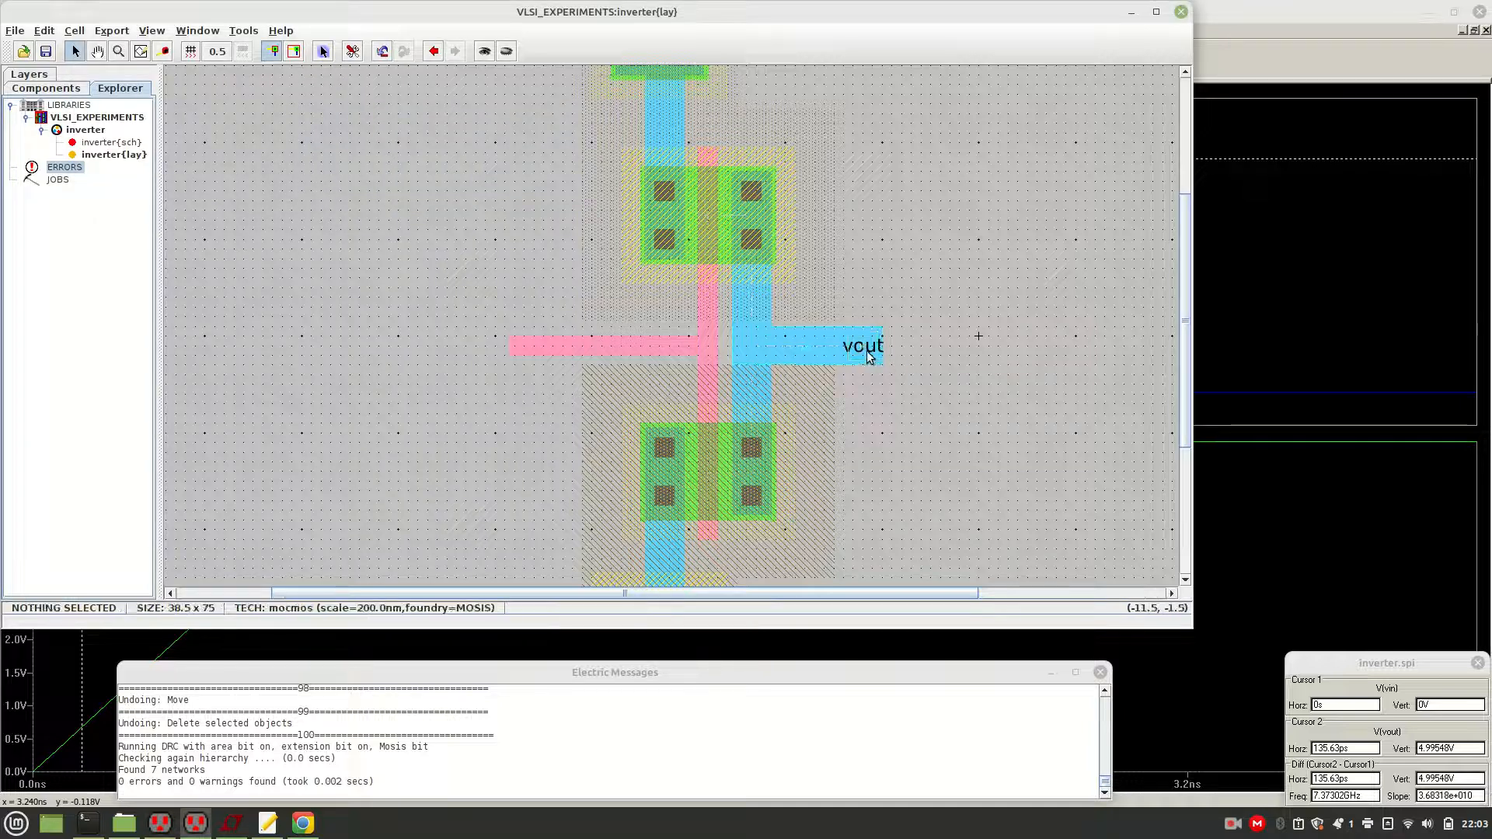
left_click_drag(867, 348, 905, 347)
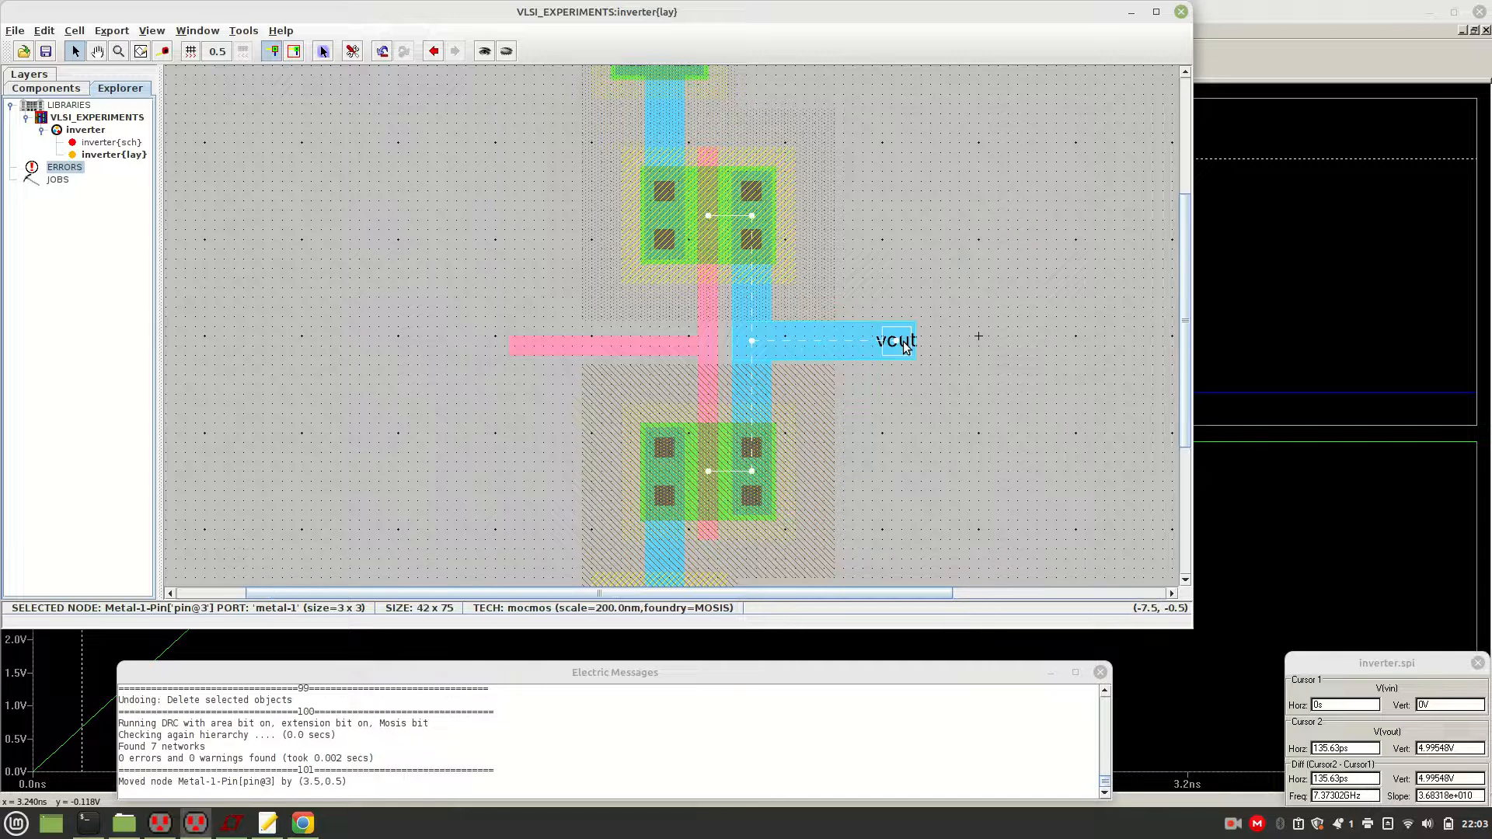
Undo the output pin's move and shift only the vout export label outward by 5.5, 0, clear of the Metal-1 arc
key("ctrl+z")
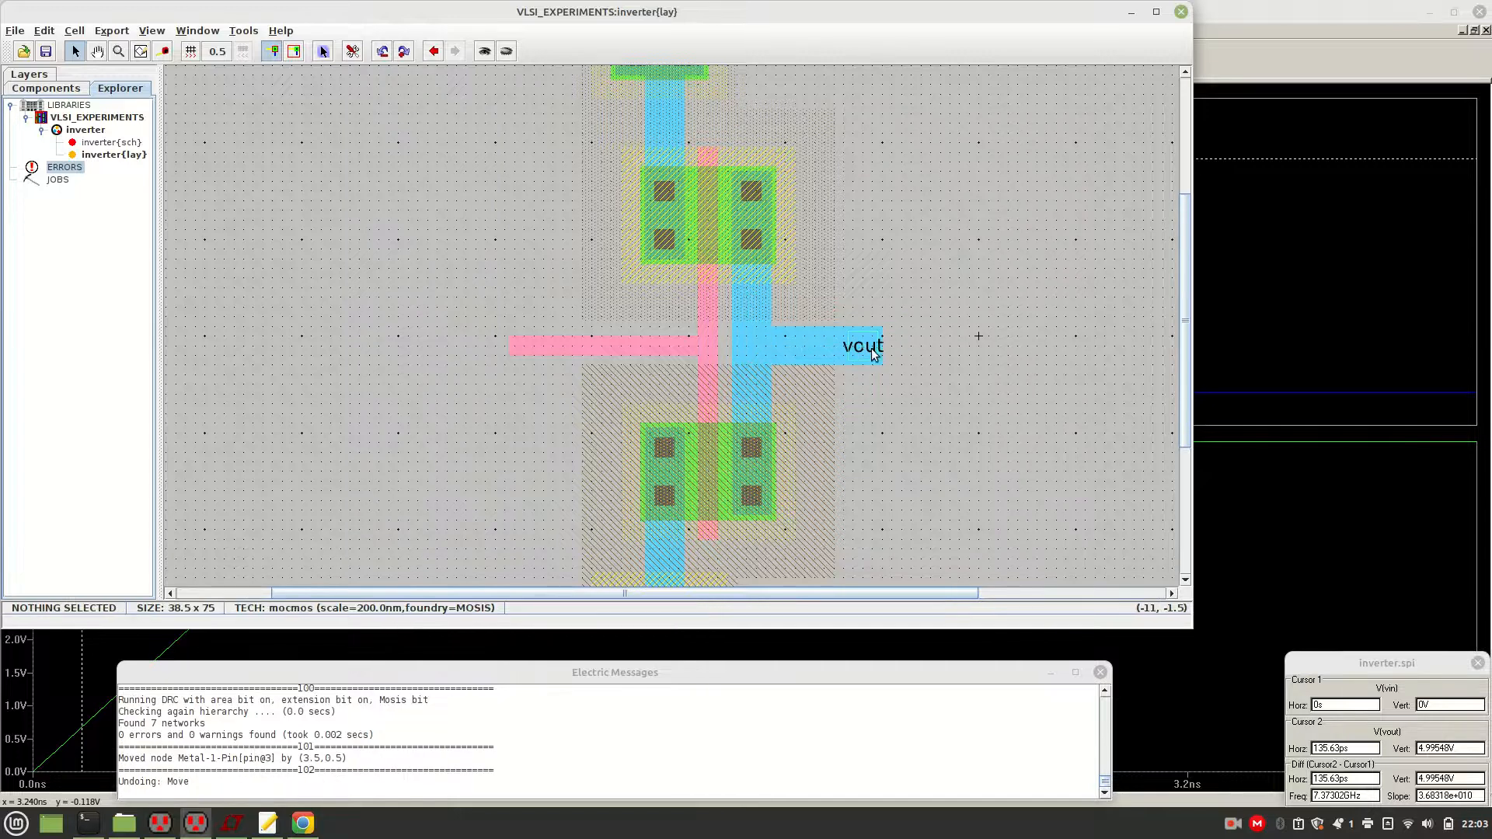
left_click(870, 348)
left_click(870, 348)
left_click_drag(870, 347, 923, 350)
left_click(905, 306)
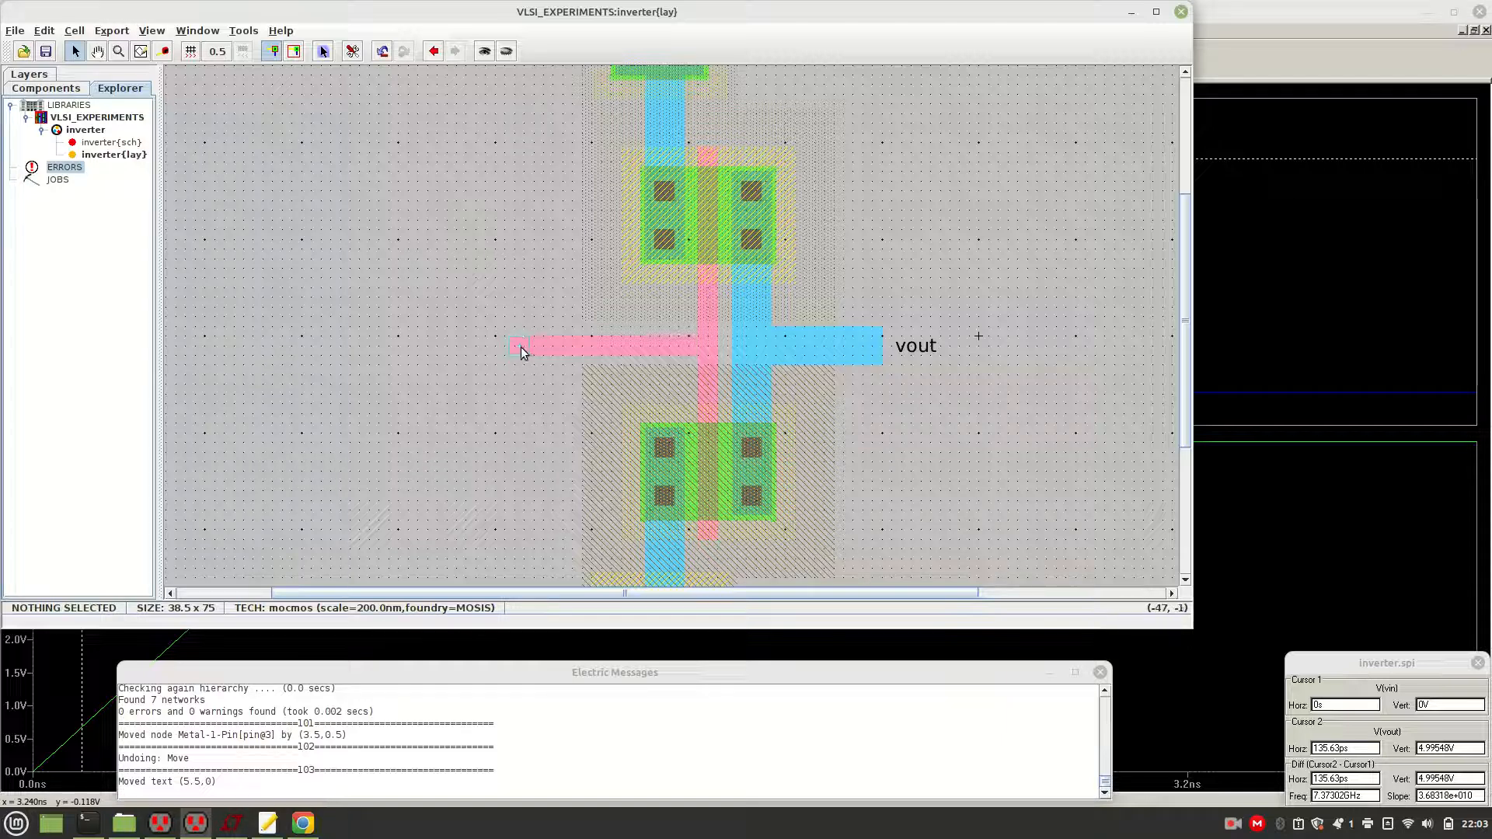
Place a Metal-1-Polysilicon-1 contact beyond the free end of the input polysilicon arc and align it by moving it 0, 0.5
left_click(46, 90)
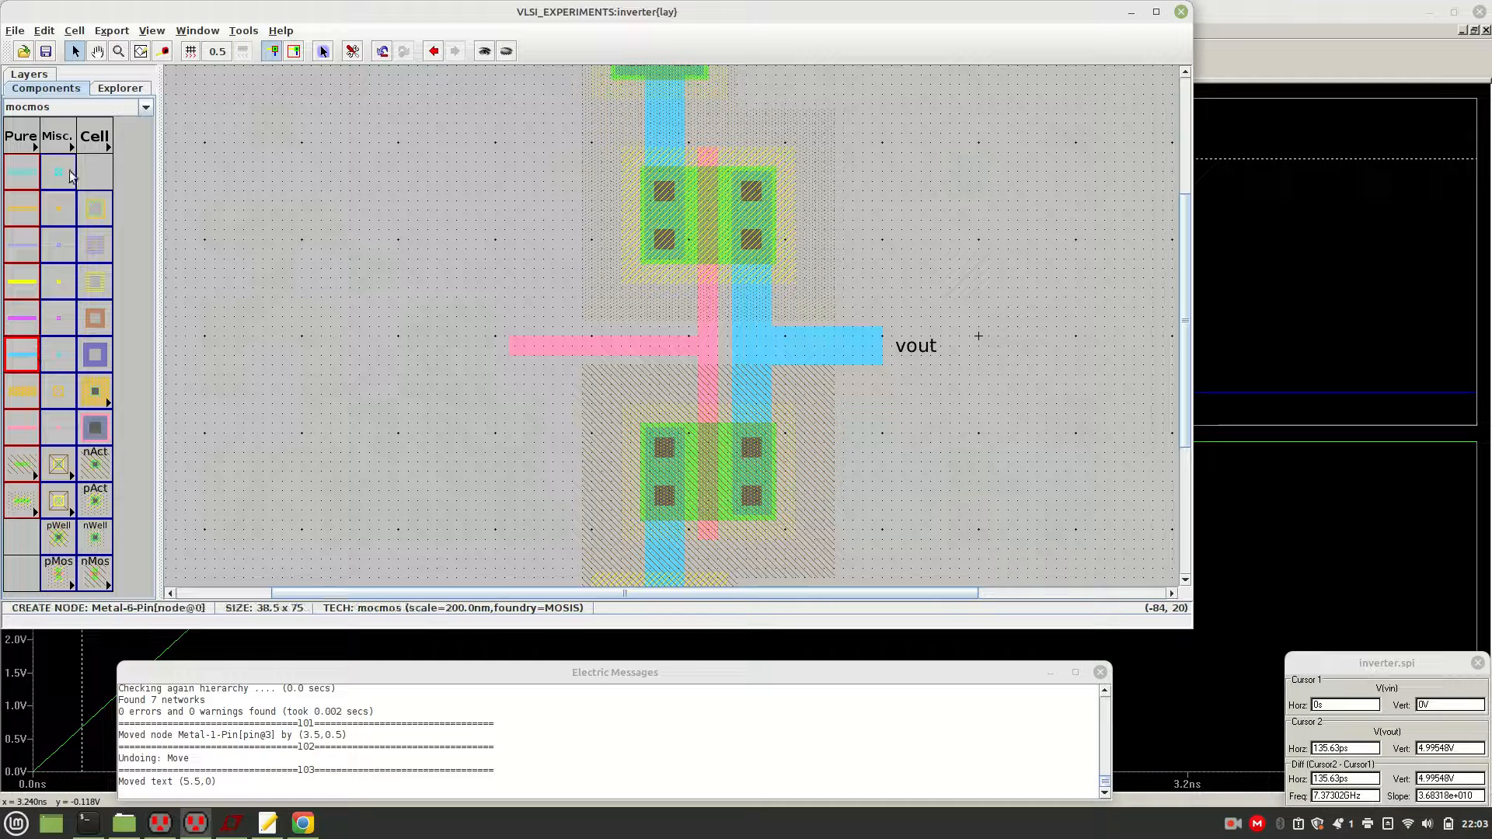
left_click(101, 429)
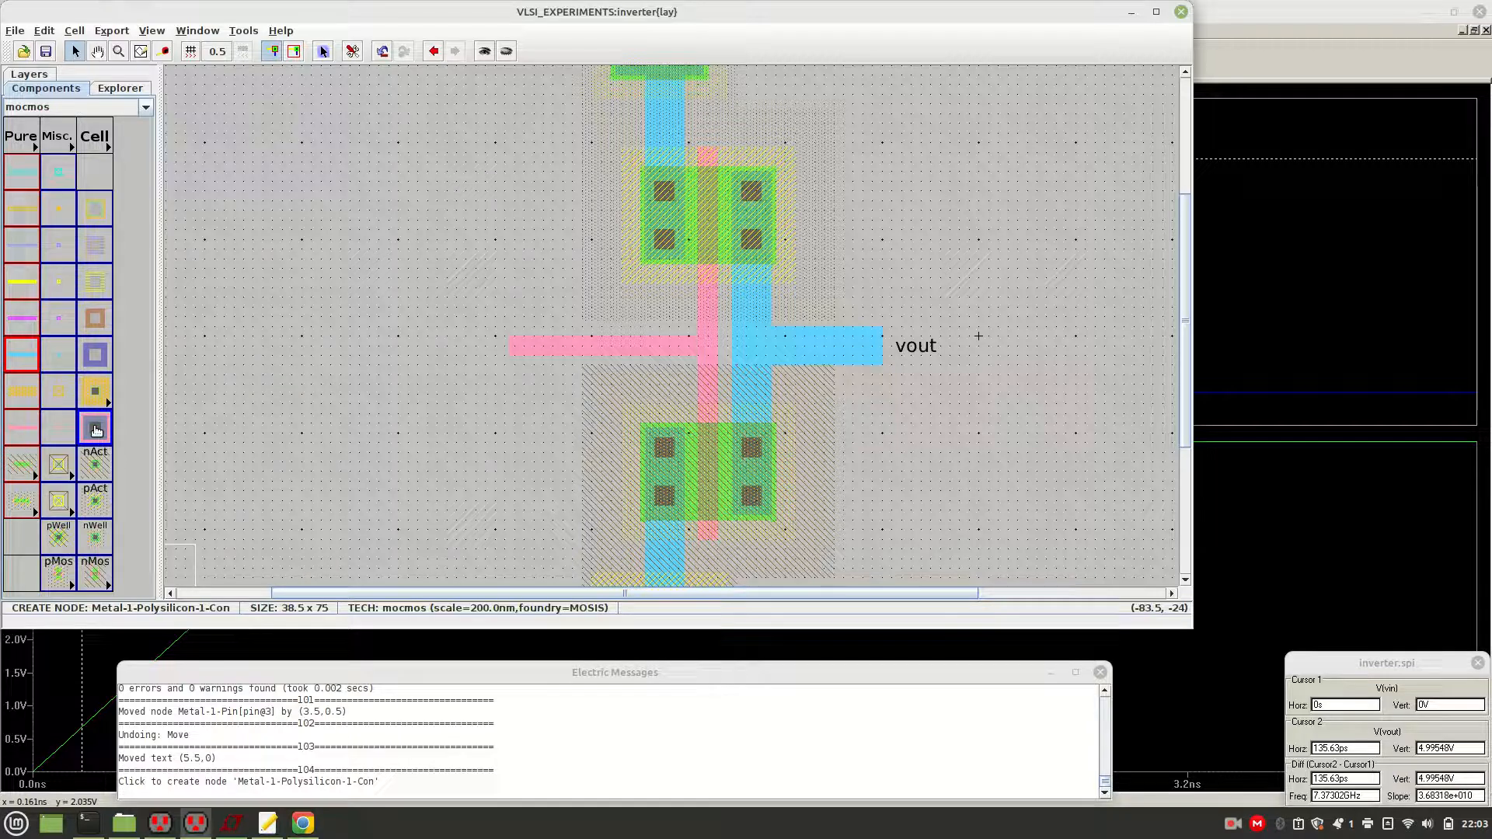
left_click(96, 430)
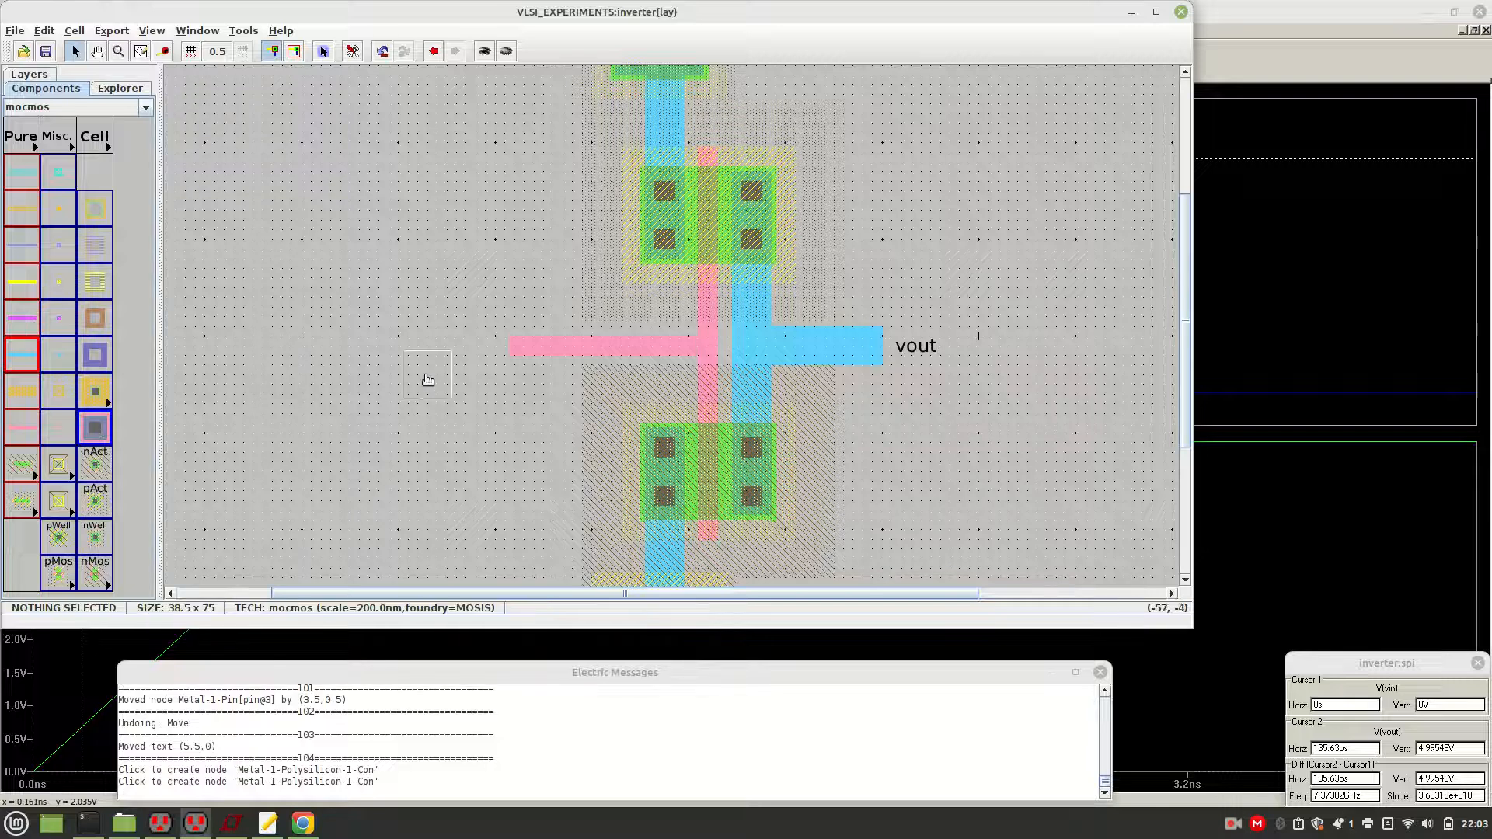
left_click(456, 354)
left_click(457, 383)
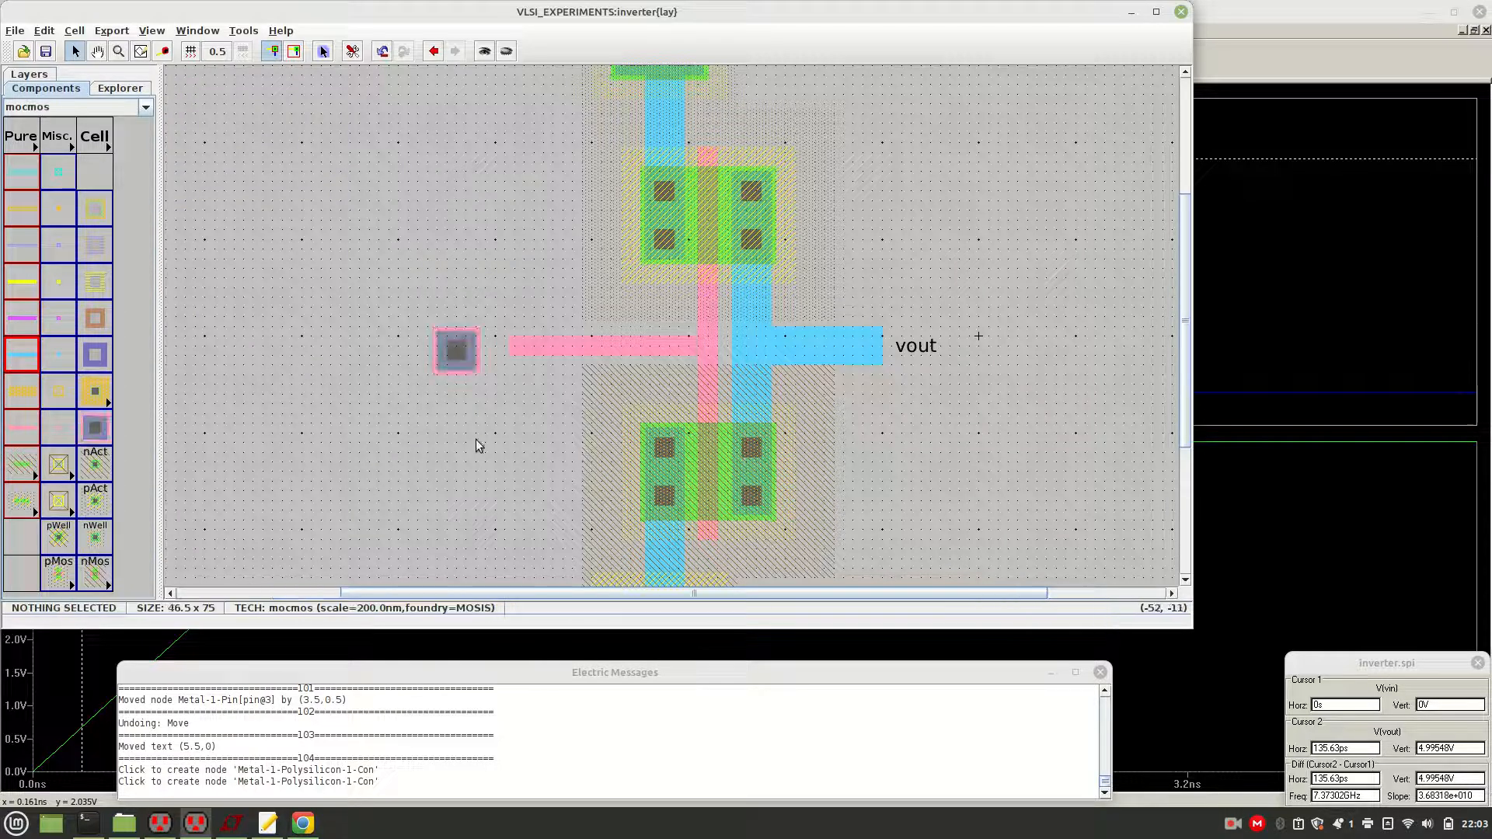
left_click(457, 360)
left_click_drag(456, 357, 456, 351)
left_click(493, 418)
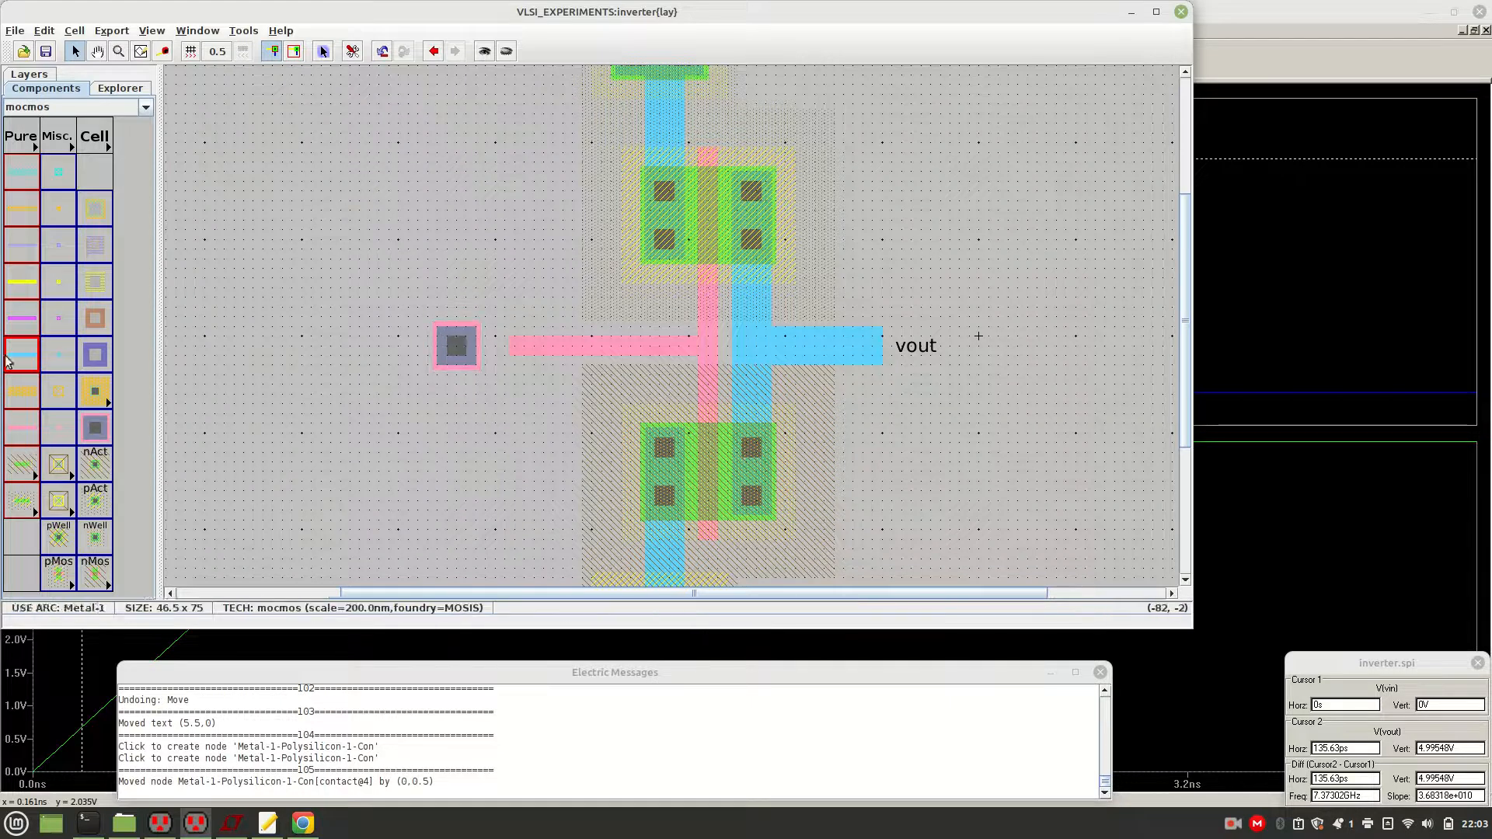
Wire a short Metal-1 arc from the Metal-1-Polysilicon-1 contact outward, away from the transistor gates
left_click(456, 349)
right_click(408, 345)
left_click(352, 291)
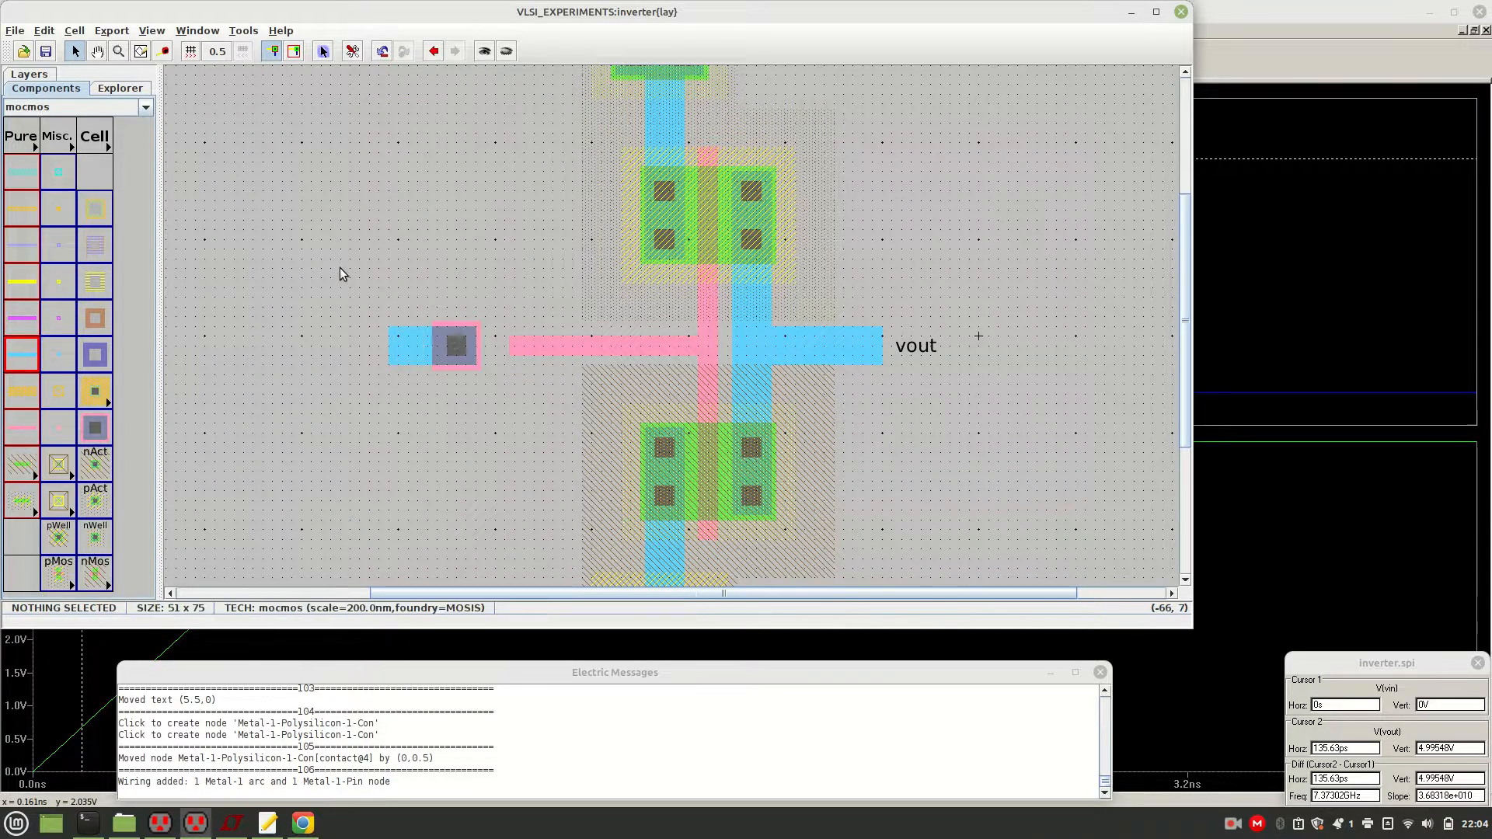
Delete the horizontal input polysilicon arc and move the poly contact with its Metal-1 stub 8 units toward the gates
left_click(568, 350)
key("Delete")
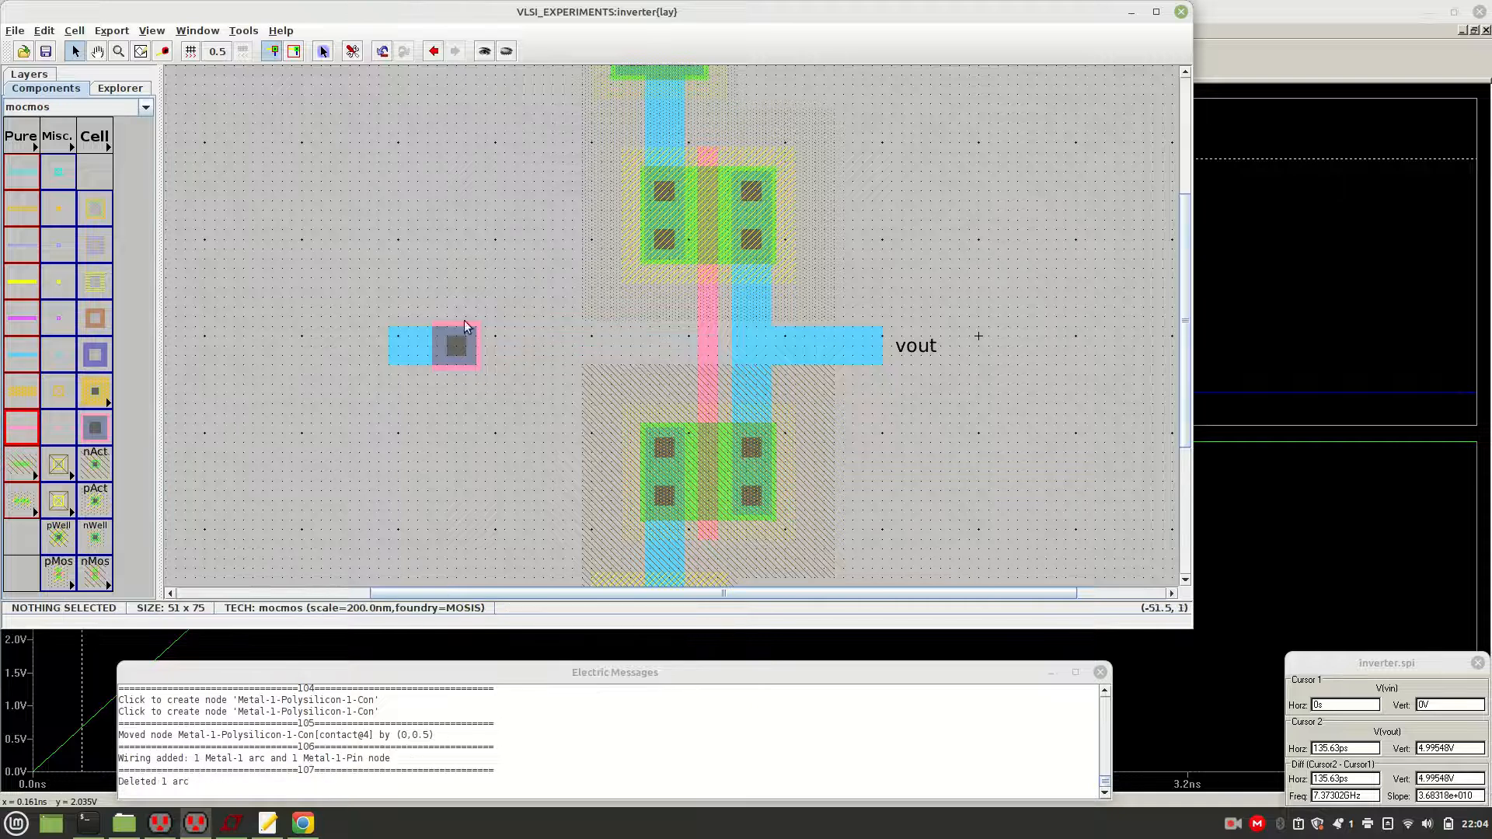
left_click_drag(505, 400, 505, 401)
left_click_drag(459, 351, 536, 354)
left_click(549, 418)
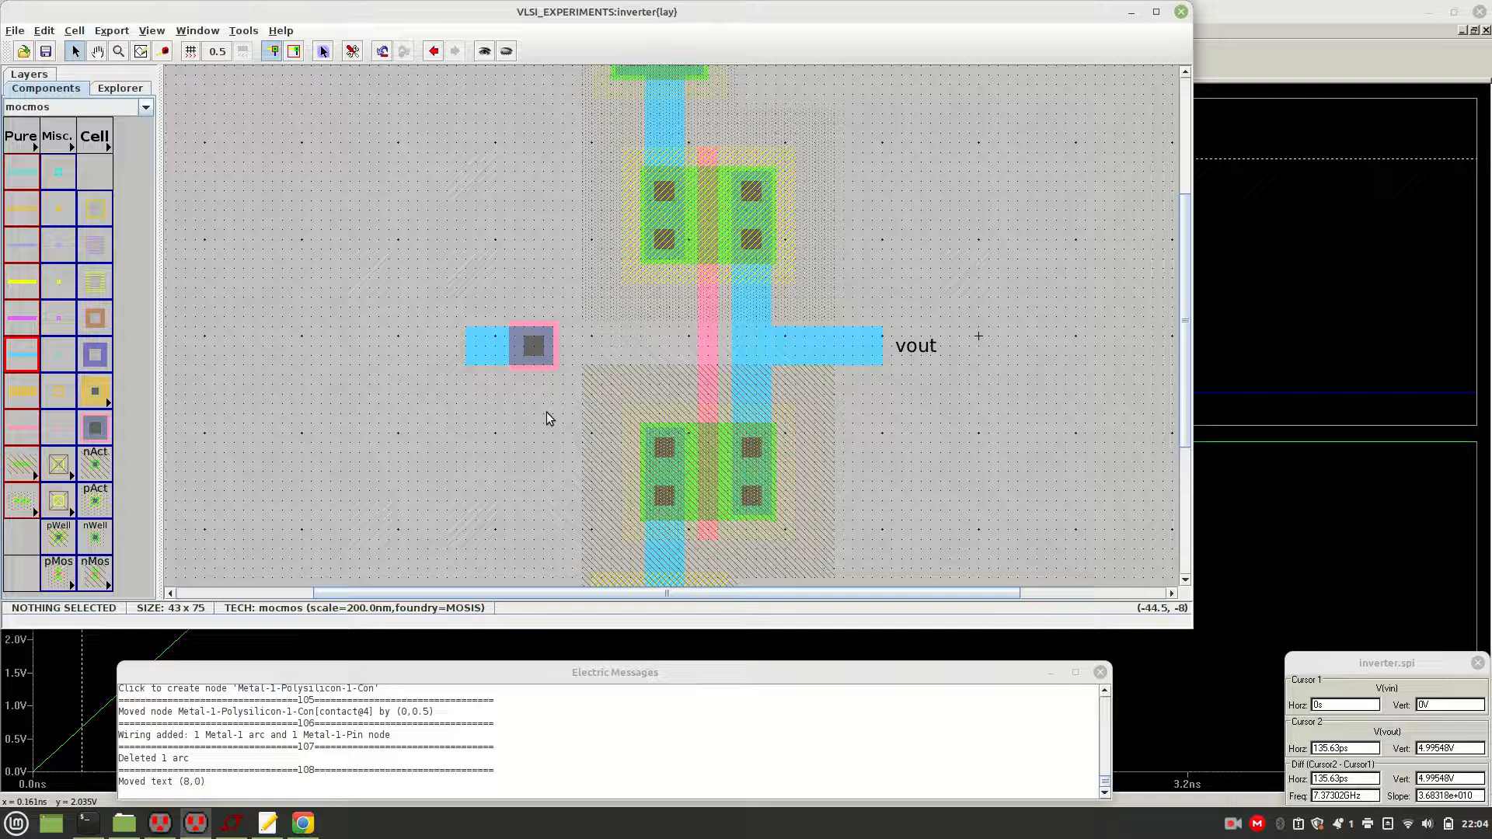
left_click(555, 347)
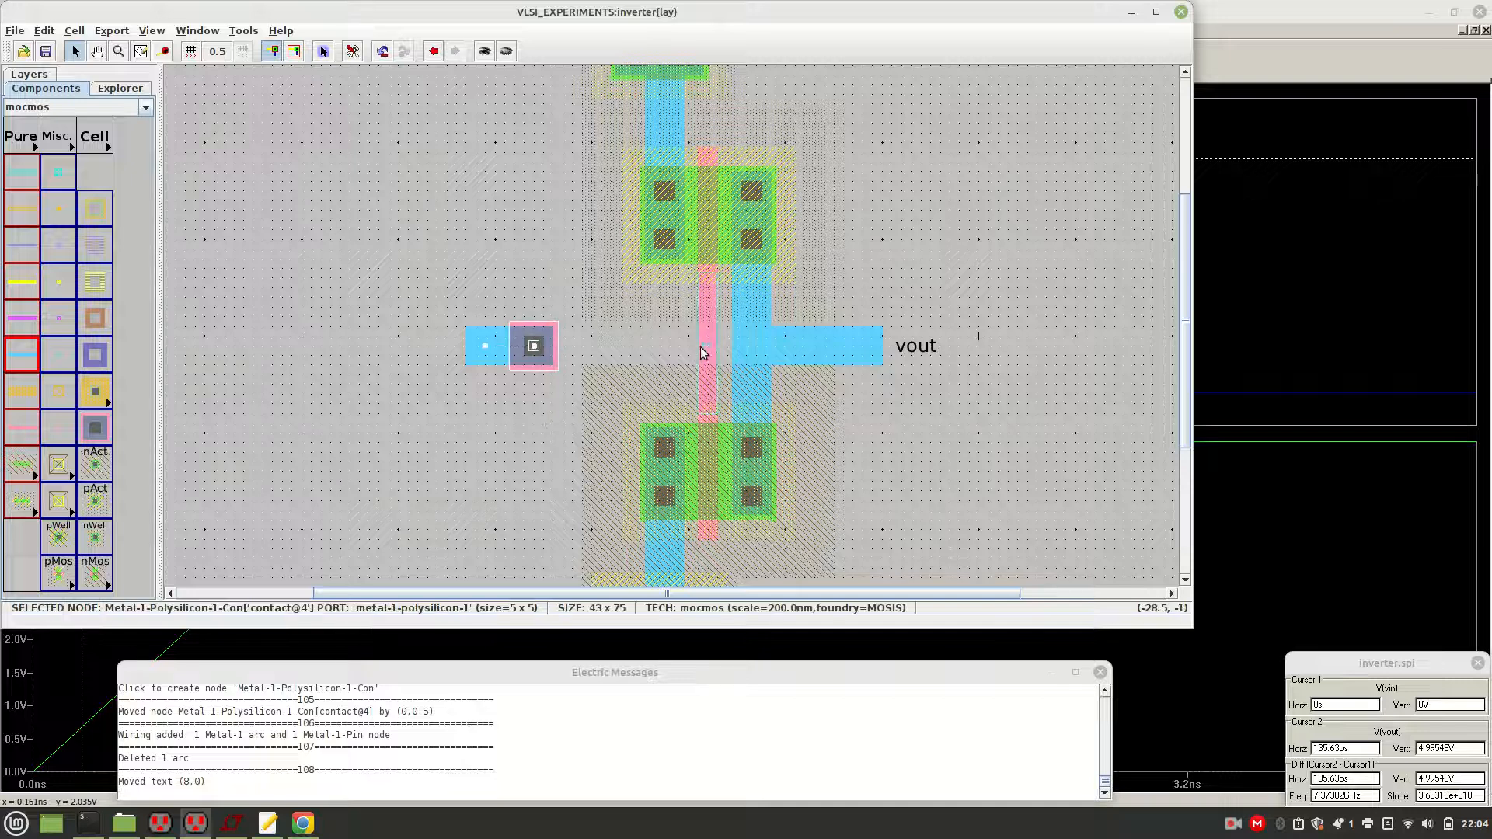
right_click(701, 347)
key("ctrl+z")
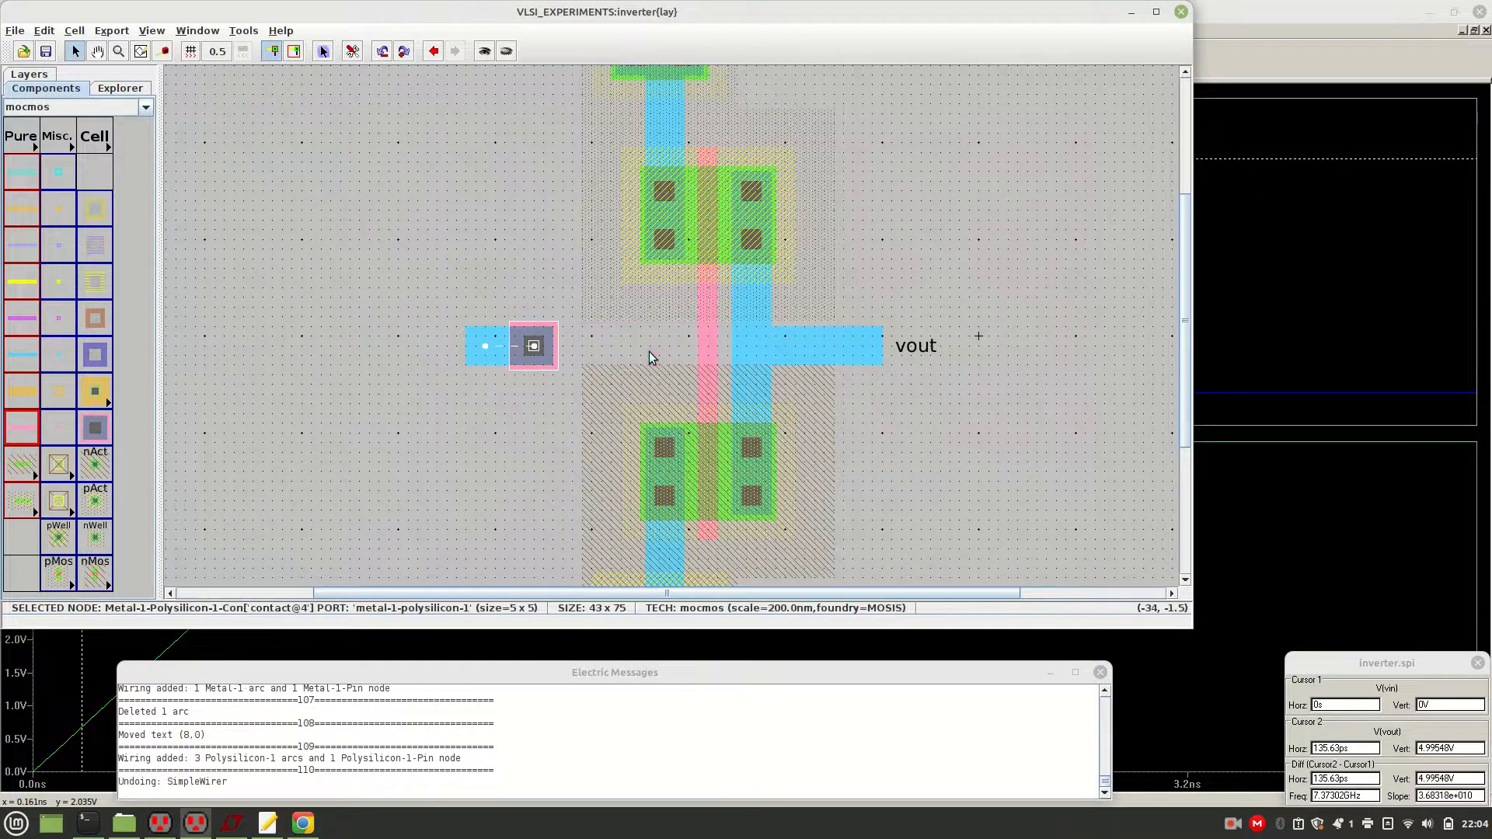
Wire the vertical gate polysilicon to the Metal-1-Polysilicon-1 contact with a horizontal Polysilicon-1 arc
left_click(587, 356)
left_click(701, 350)
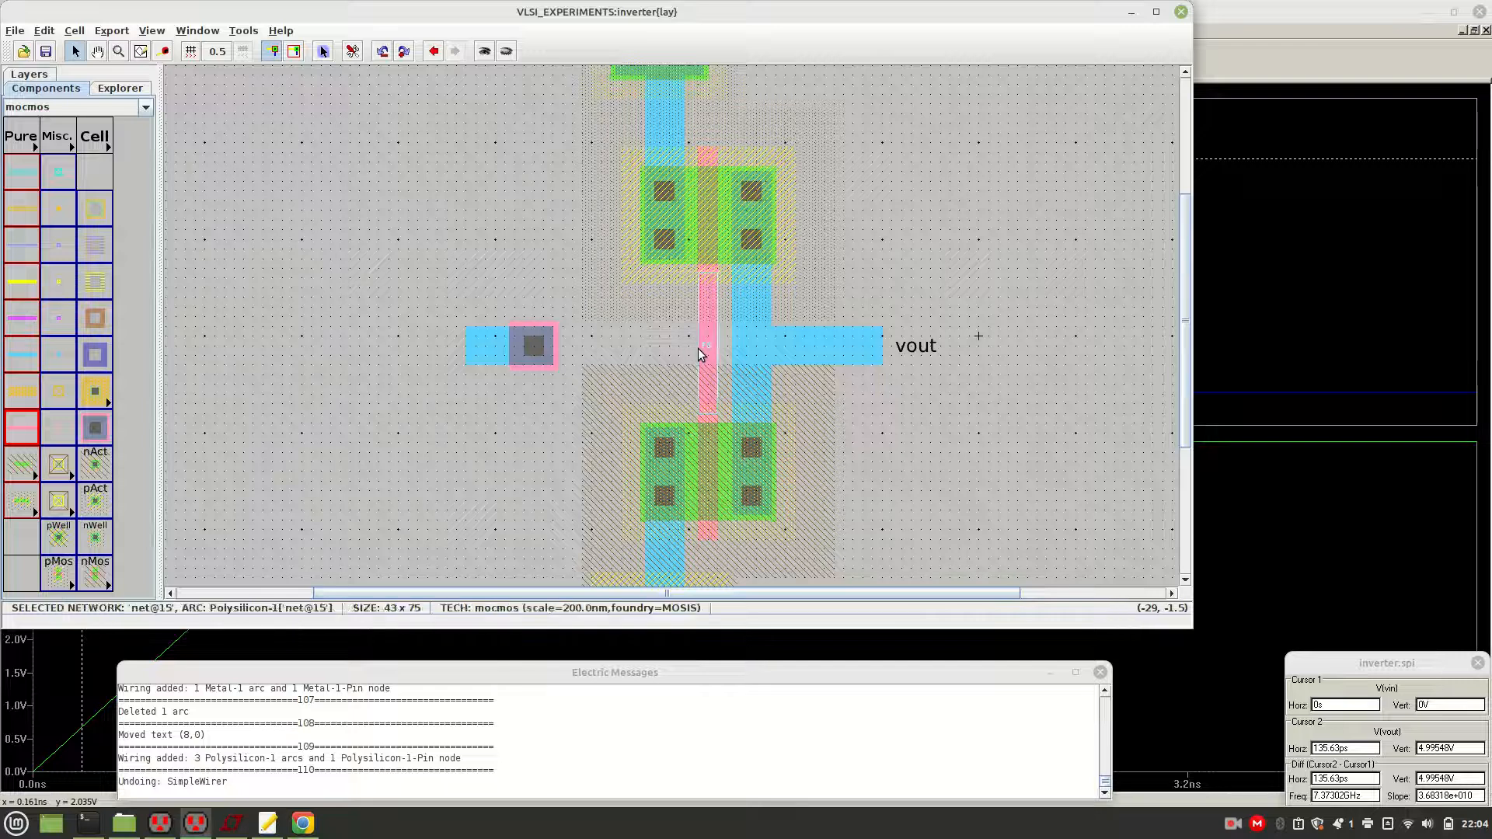
right_click(558, 350)
left_click(455, 246)
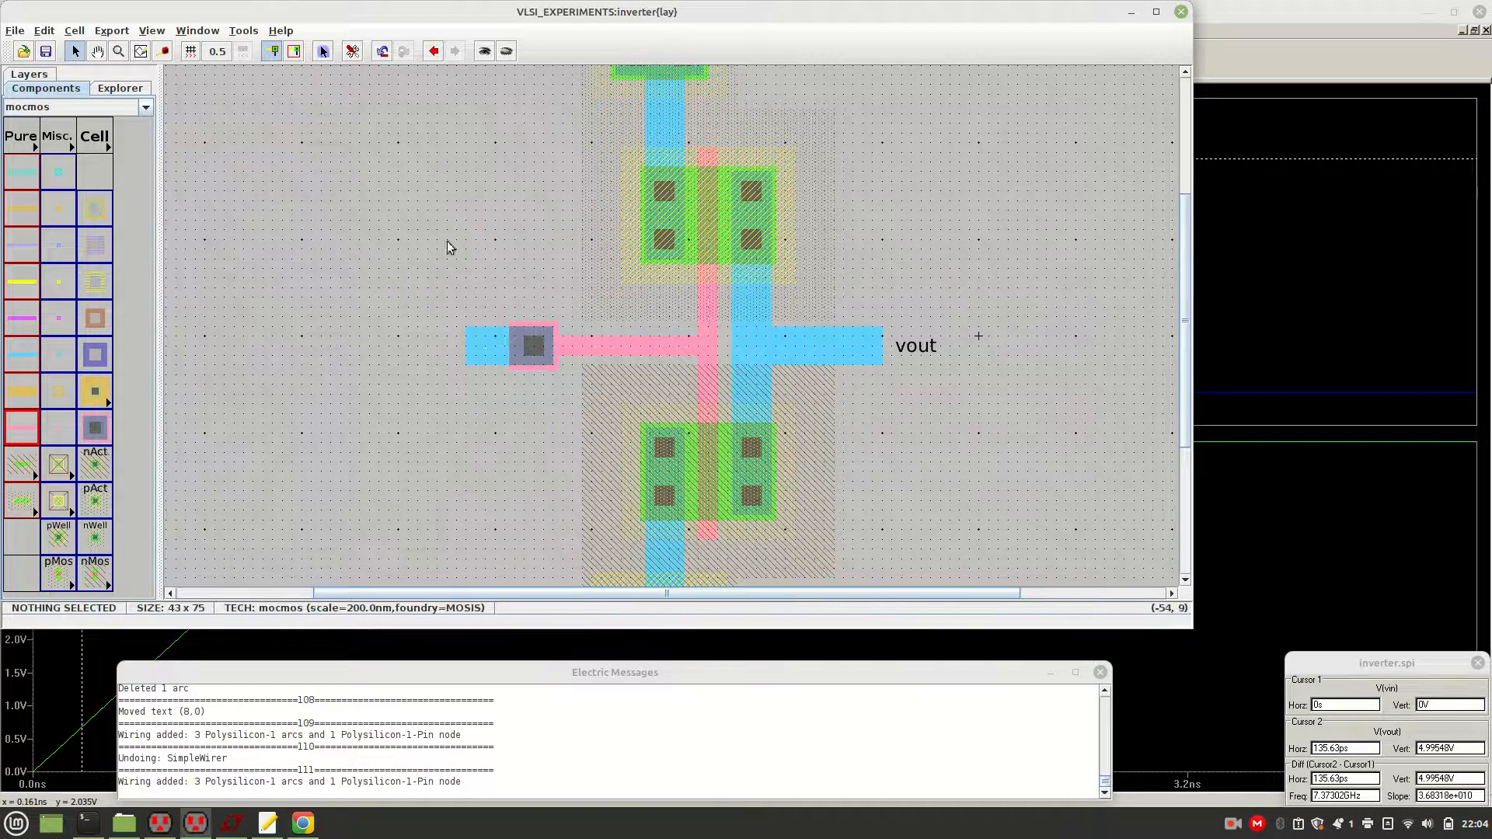
Run the hierarchical DRC check on the inverter layout with the new input contact
left_click(243, 33)
mouse_move(293, 54)
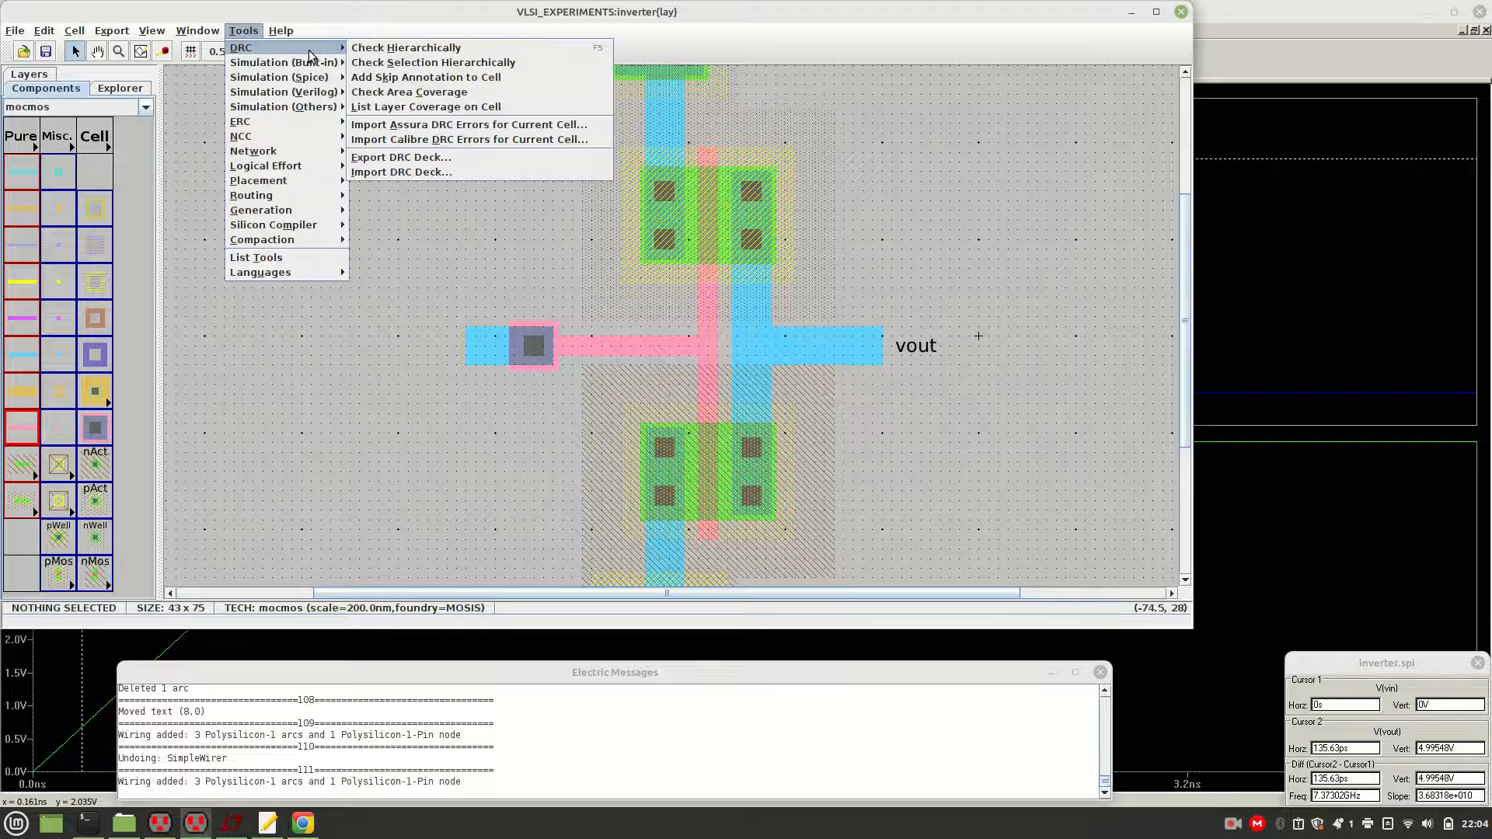
left_click(364, 49)
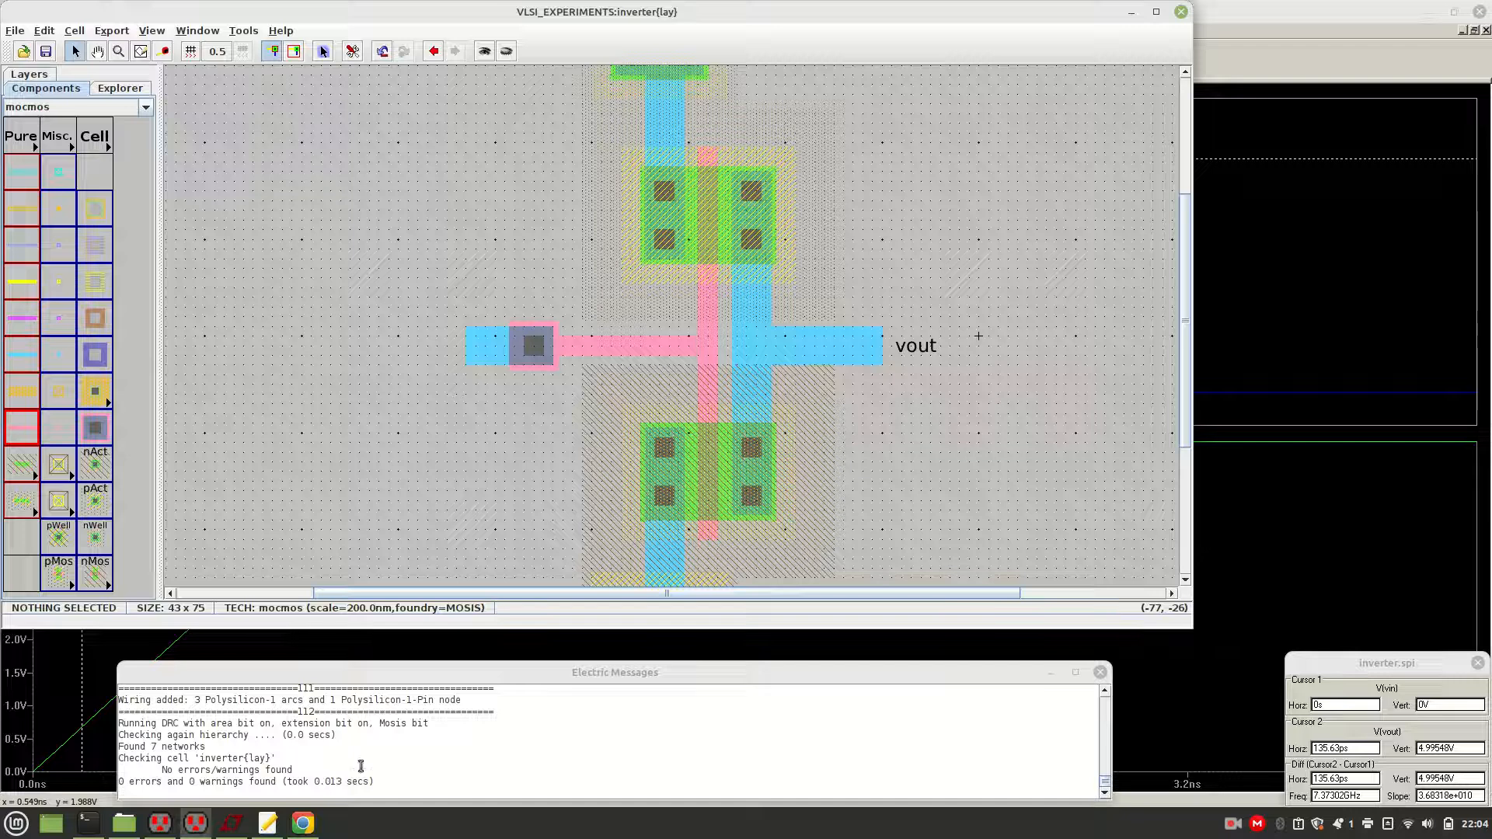
Export the Metal-1 pin at the input stub's free end as vin with input characteristics
left_click(488, 349)
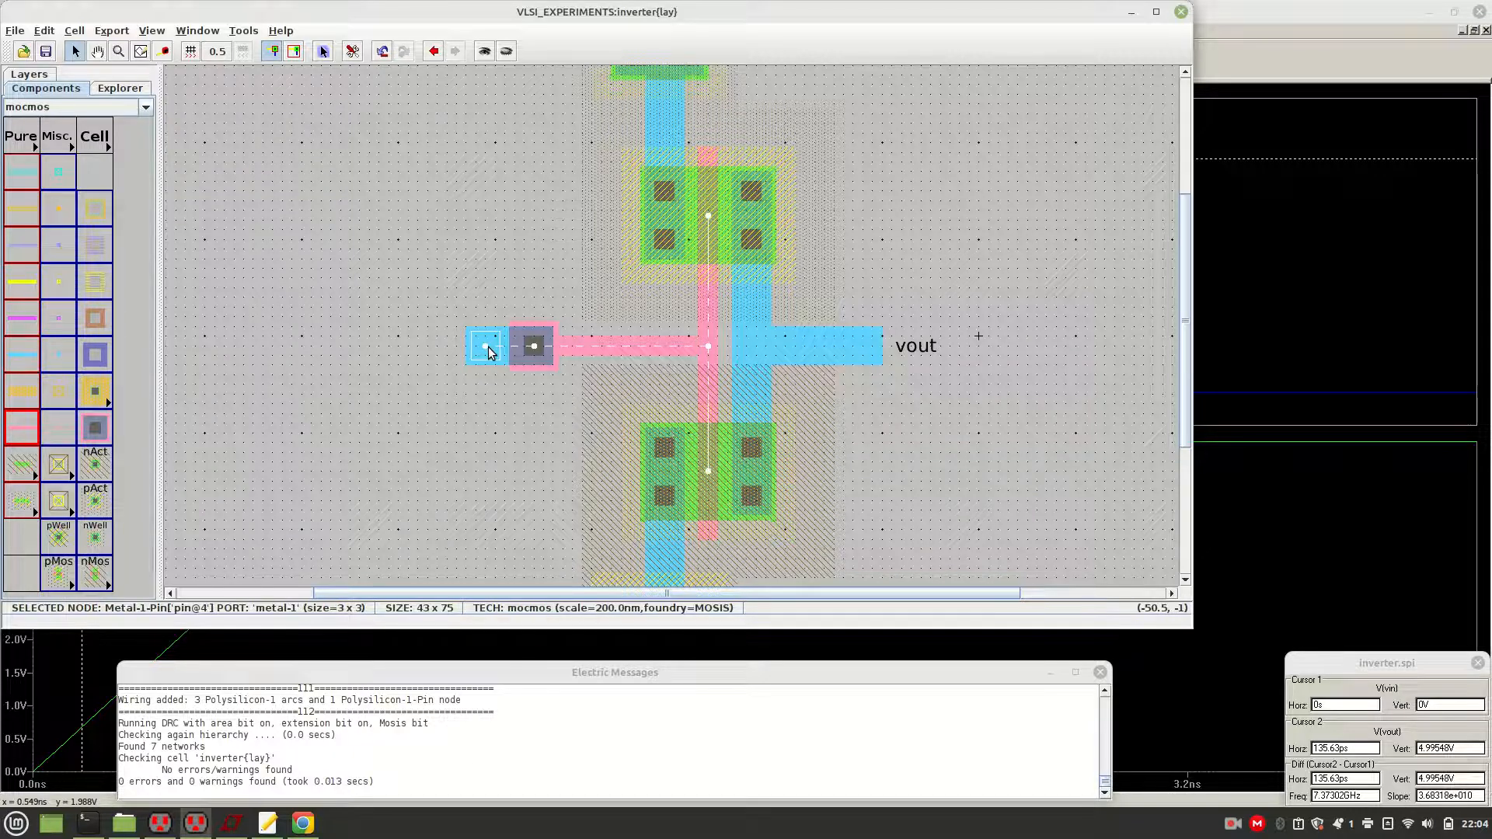
key("ctrl+e")
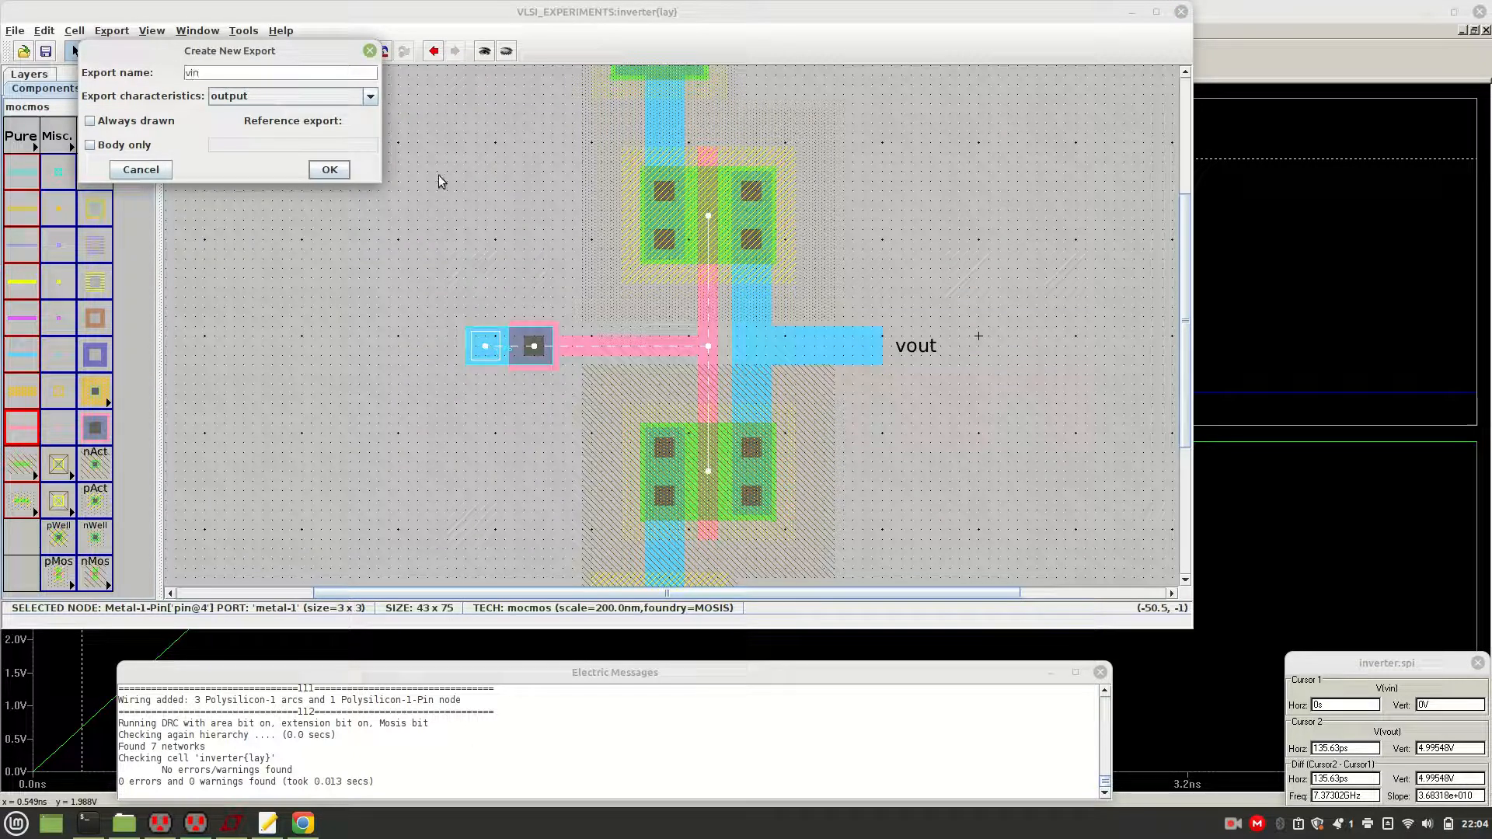
left_click(369, 98)
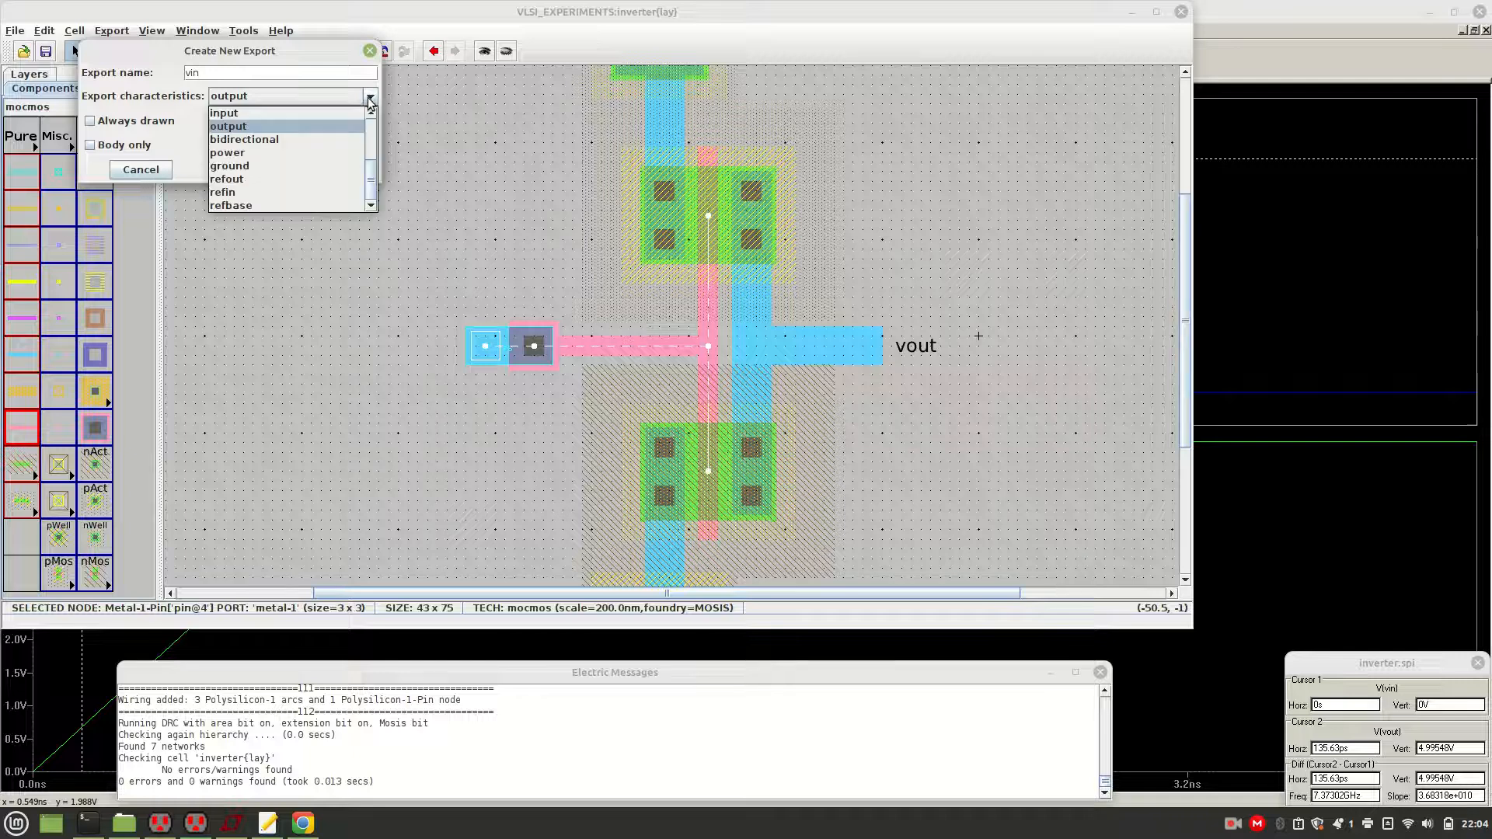
left_click(307, 114)
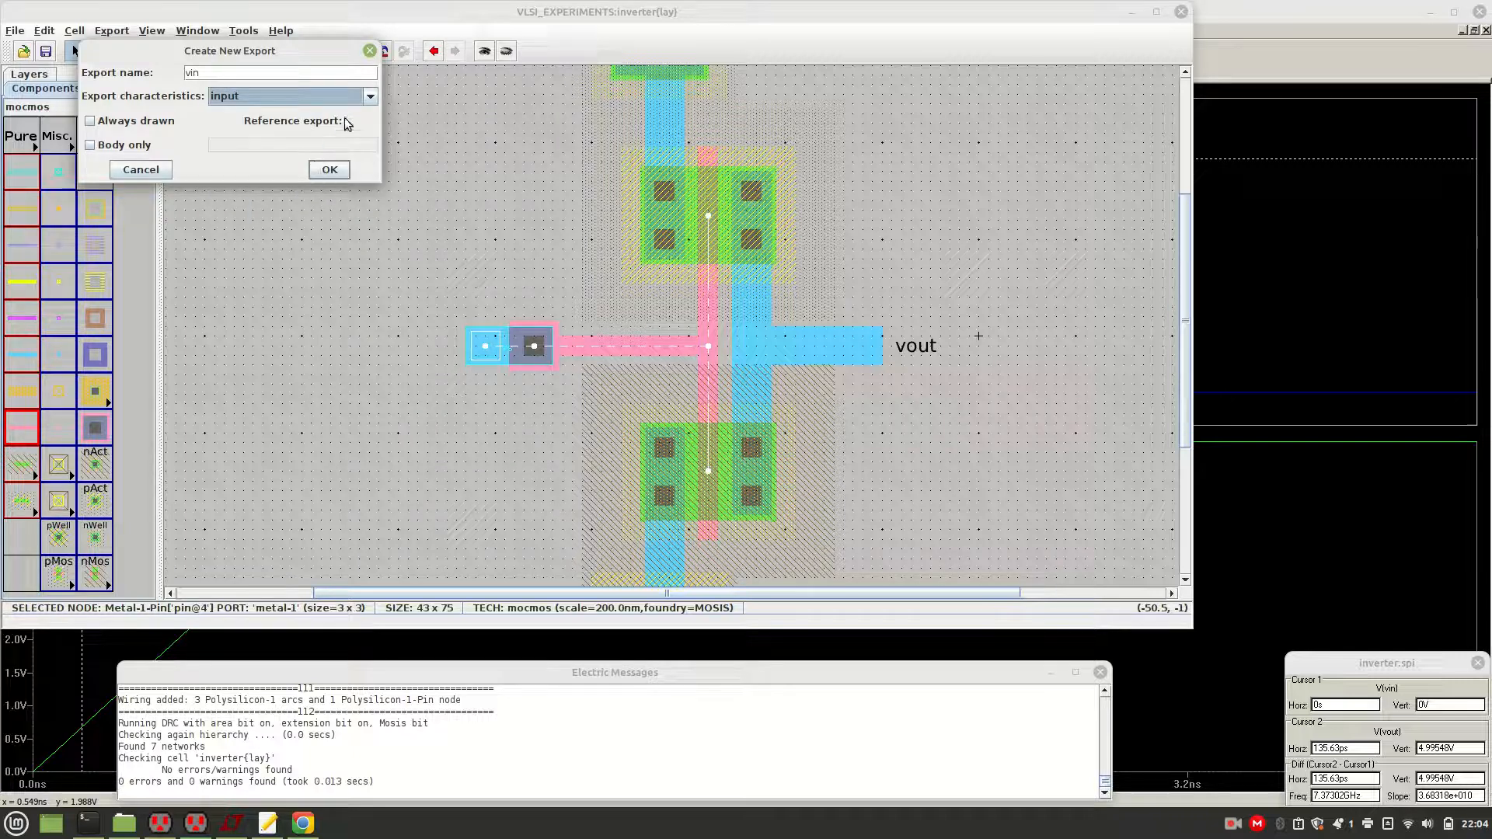
left_click(331, 168)
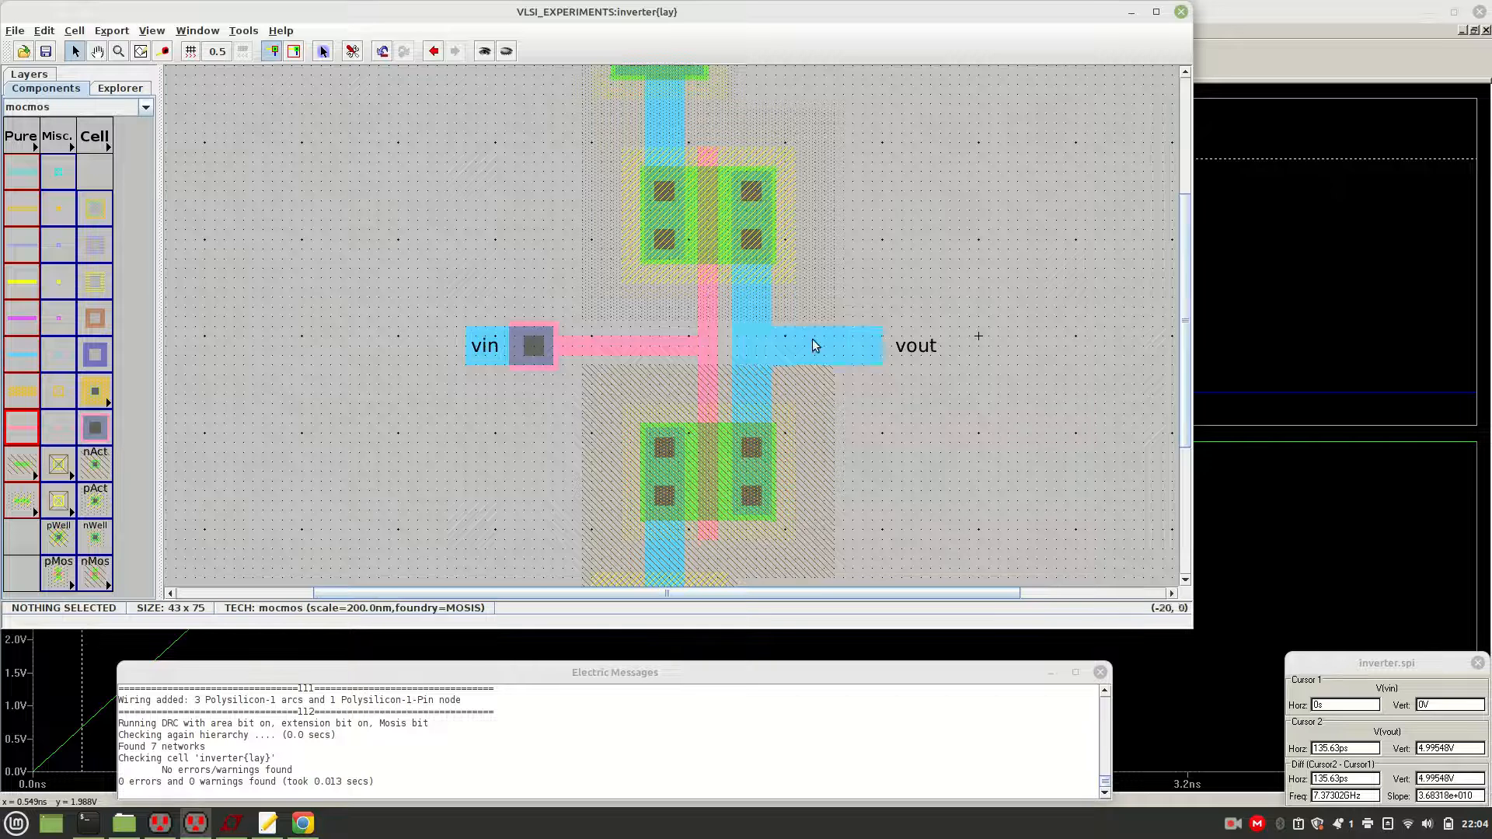
Review the vout export's properties and move the vin export label outward from its Metal-1 stub by -4.5, 0
left_click(939, 347)
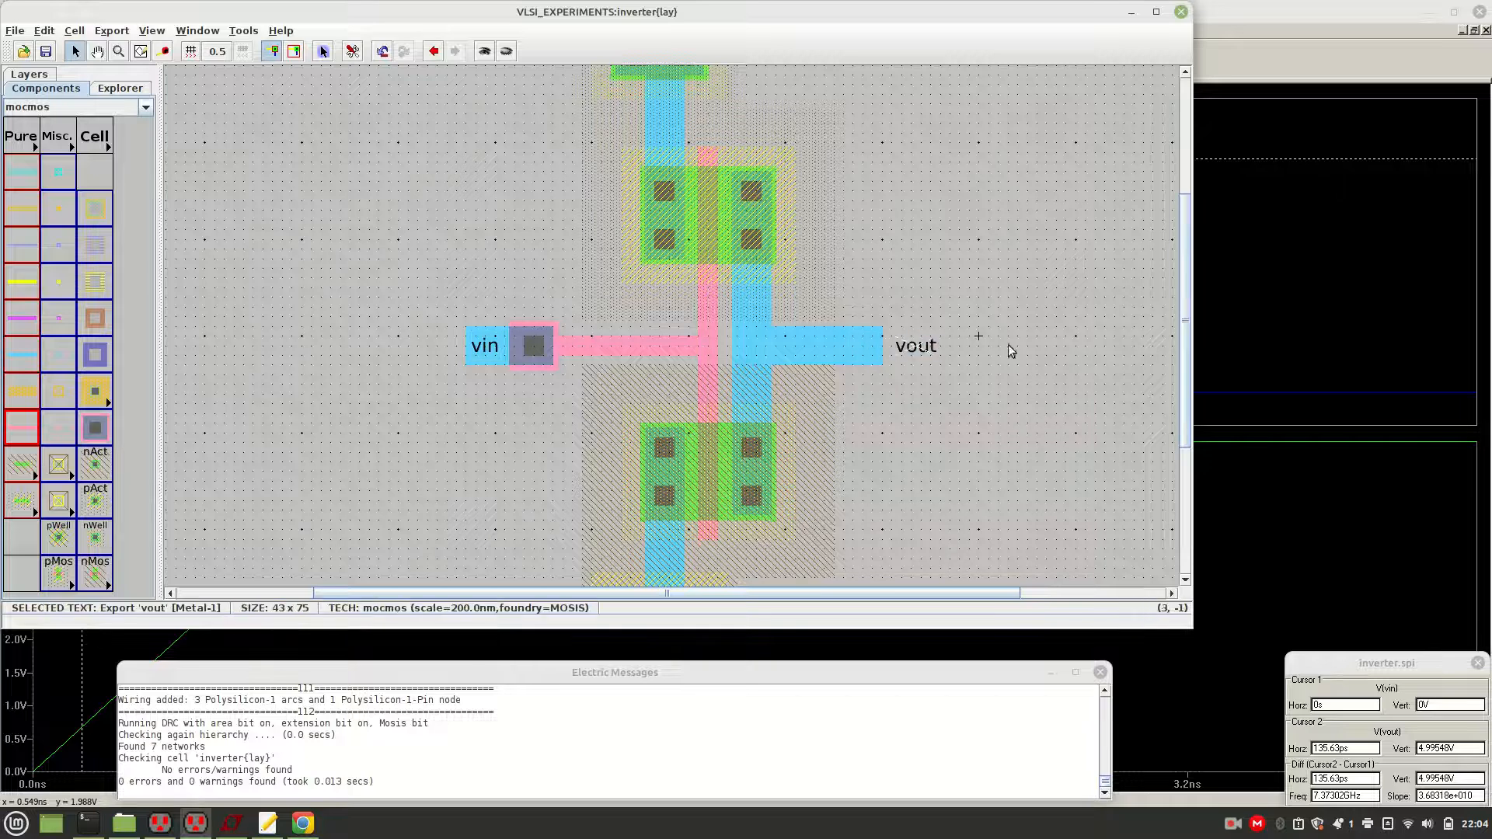
double_click(922, 347)
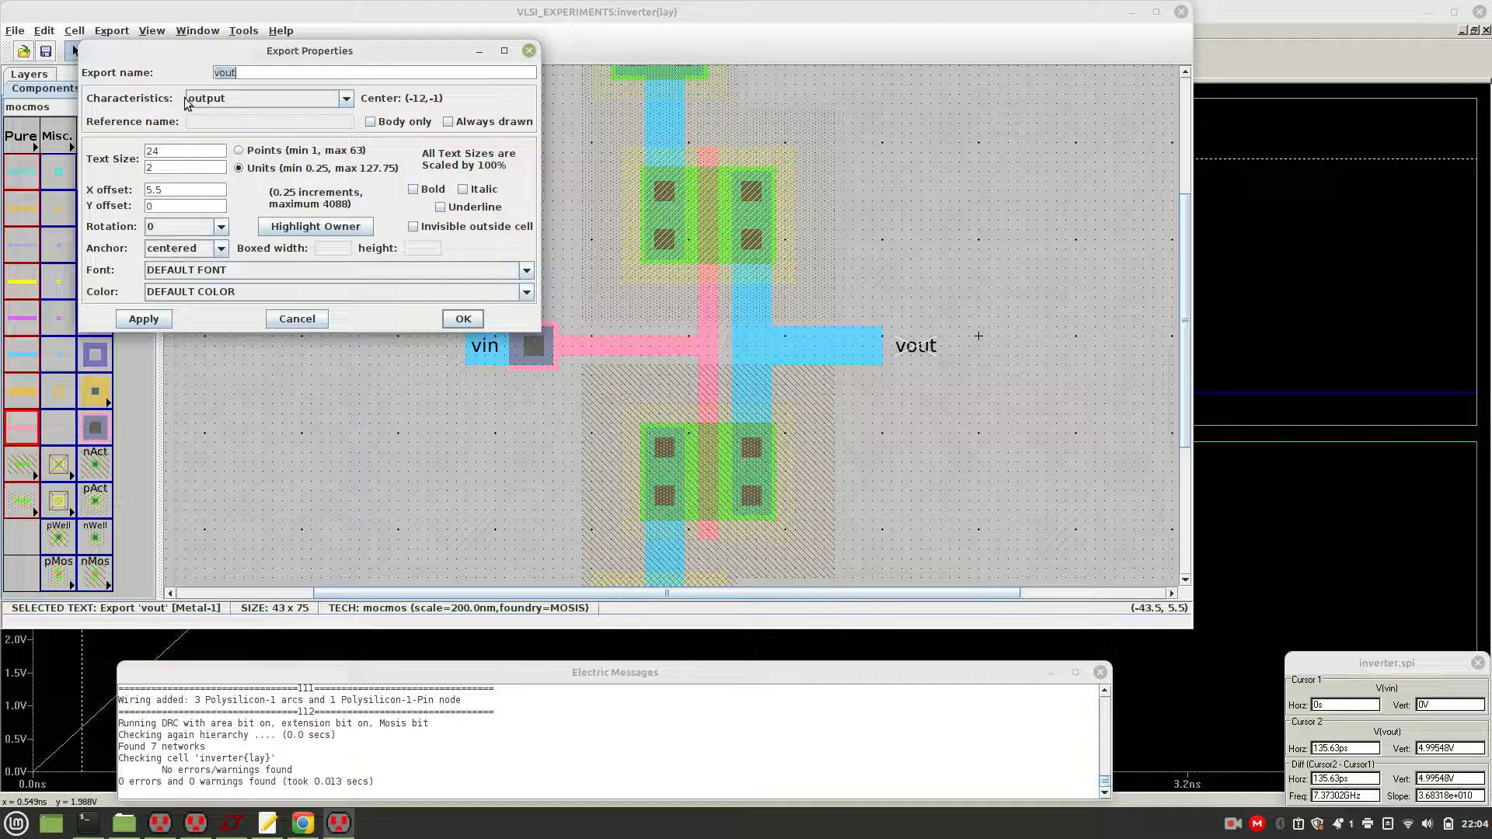
left_click(529, 51)
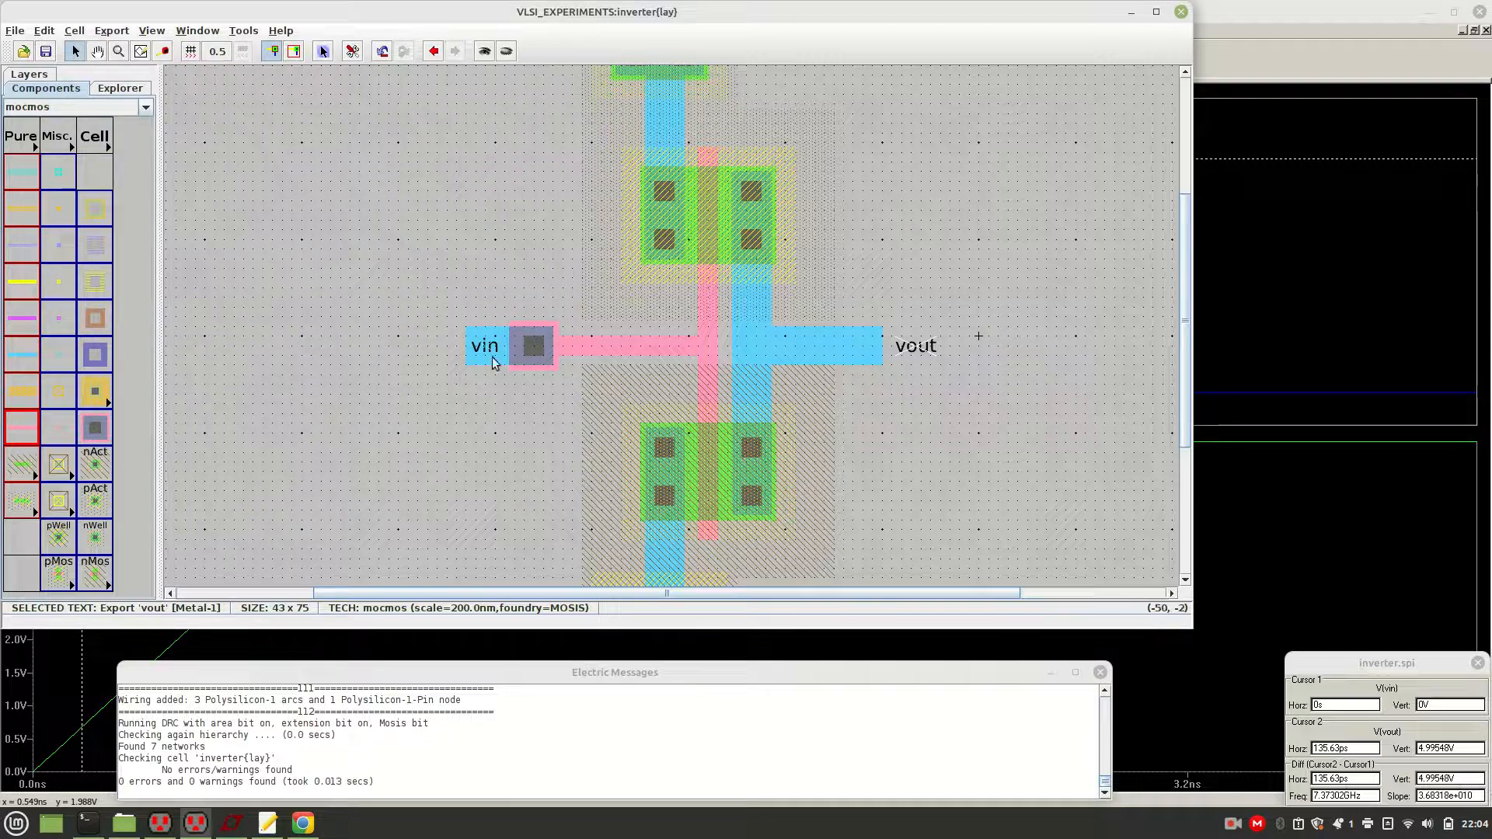
left_click_drag(495, 356, 433, 347)
left_click(416, 258)
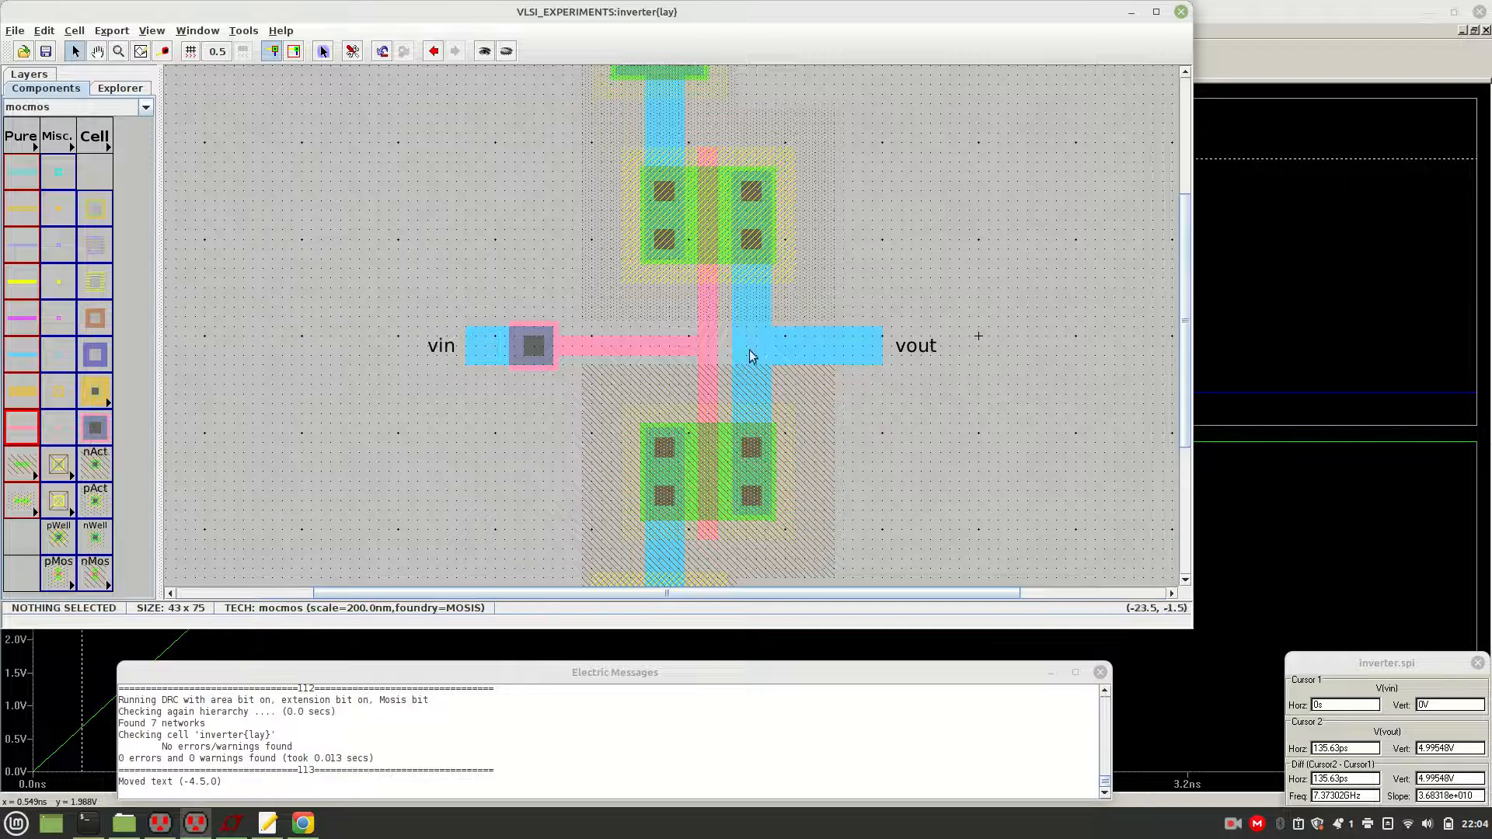
Examine the N-well contact above the pMOS and the supply connections in the inverter schematic, and return to the inverter layout
left_click_drag(1186, 404, 1186, 491)
left_click_drag(1187, 491, 1167, 367)
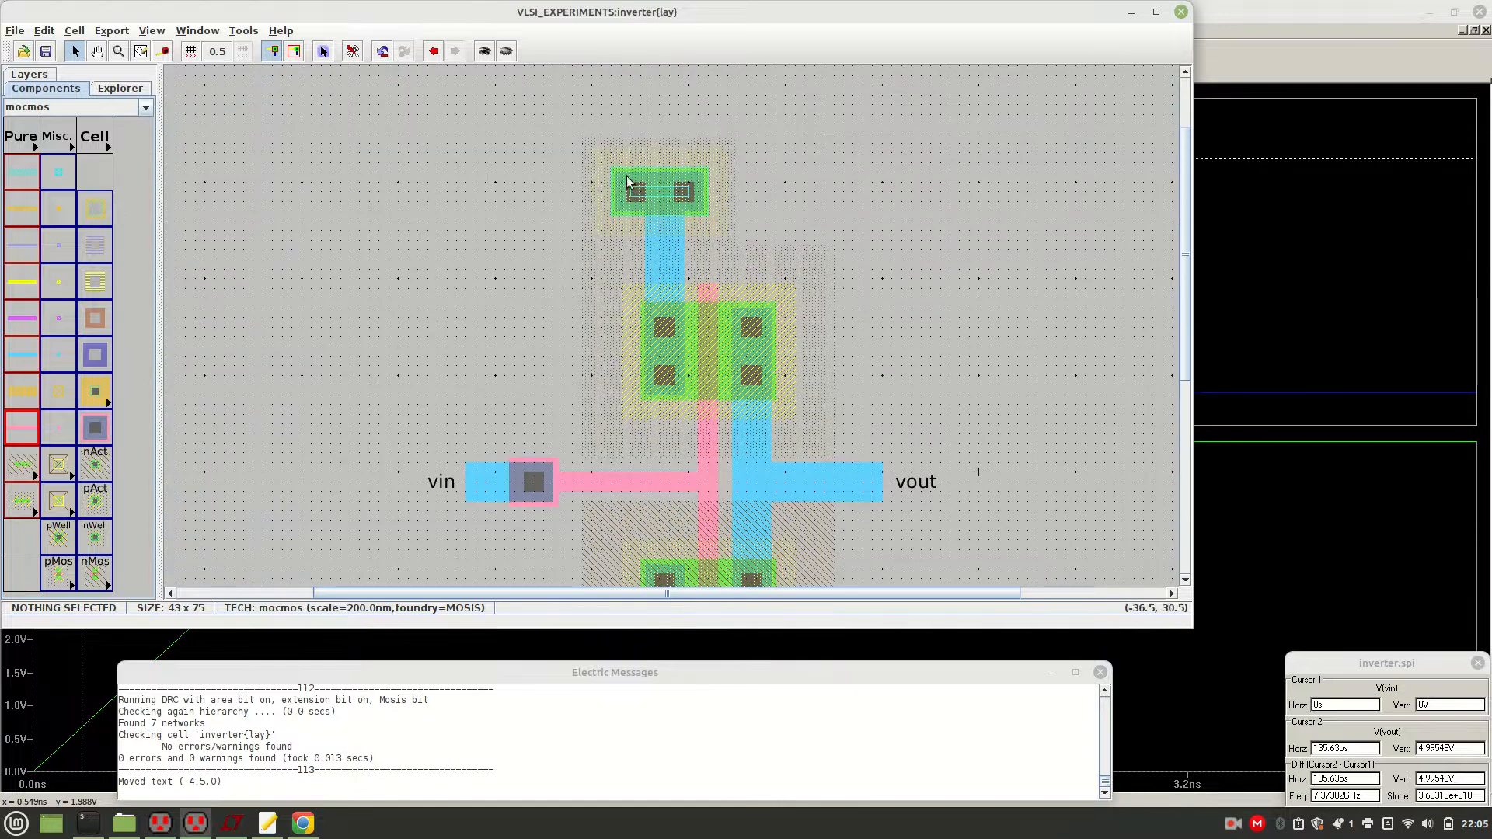
left_click(660, 190)
left_click(499, 178)
left_click(636, 199)
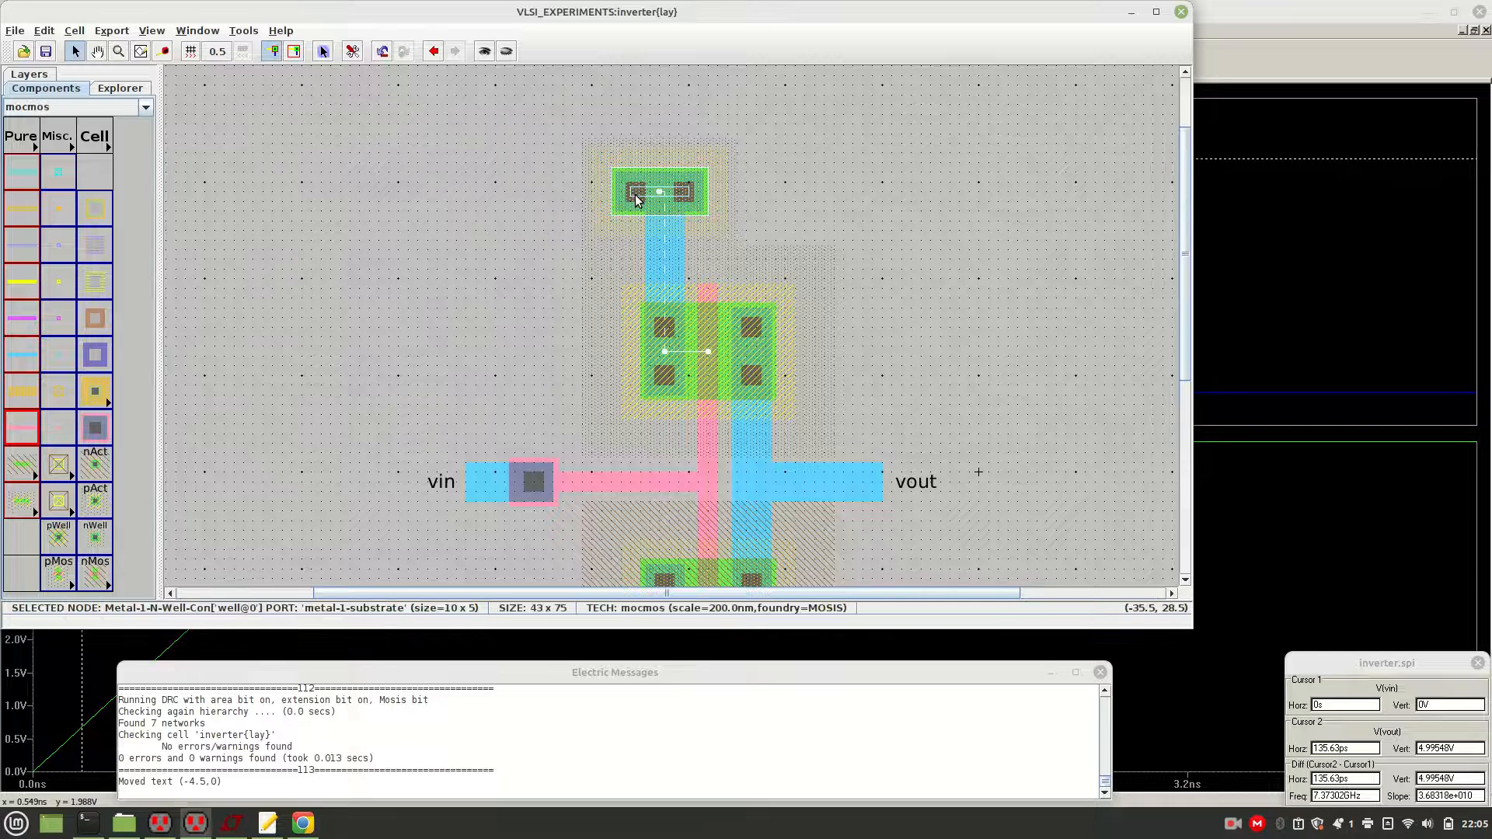
left_click(432, 188)
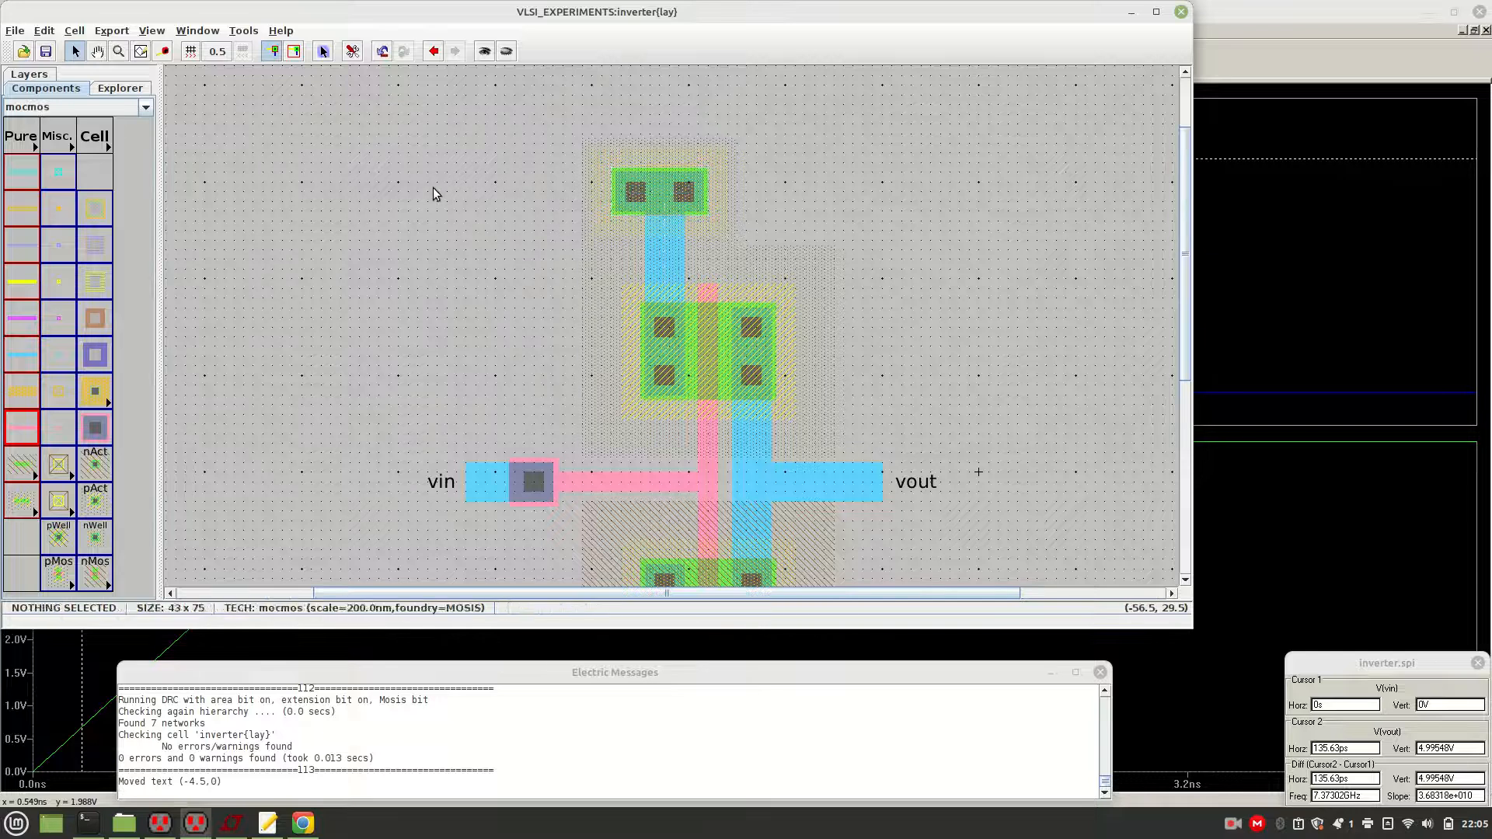
left_click(618, 202)
left_click(475, 207)
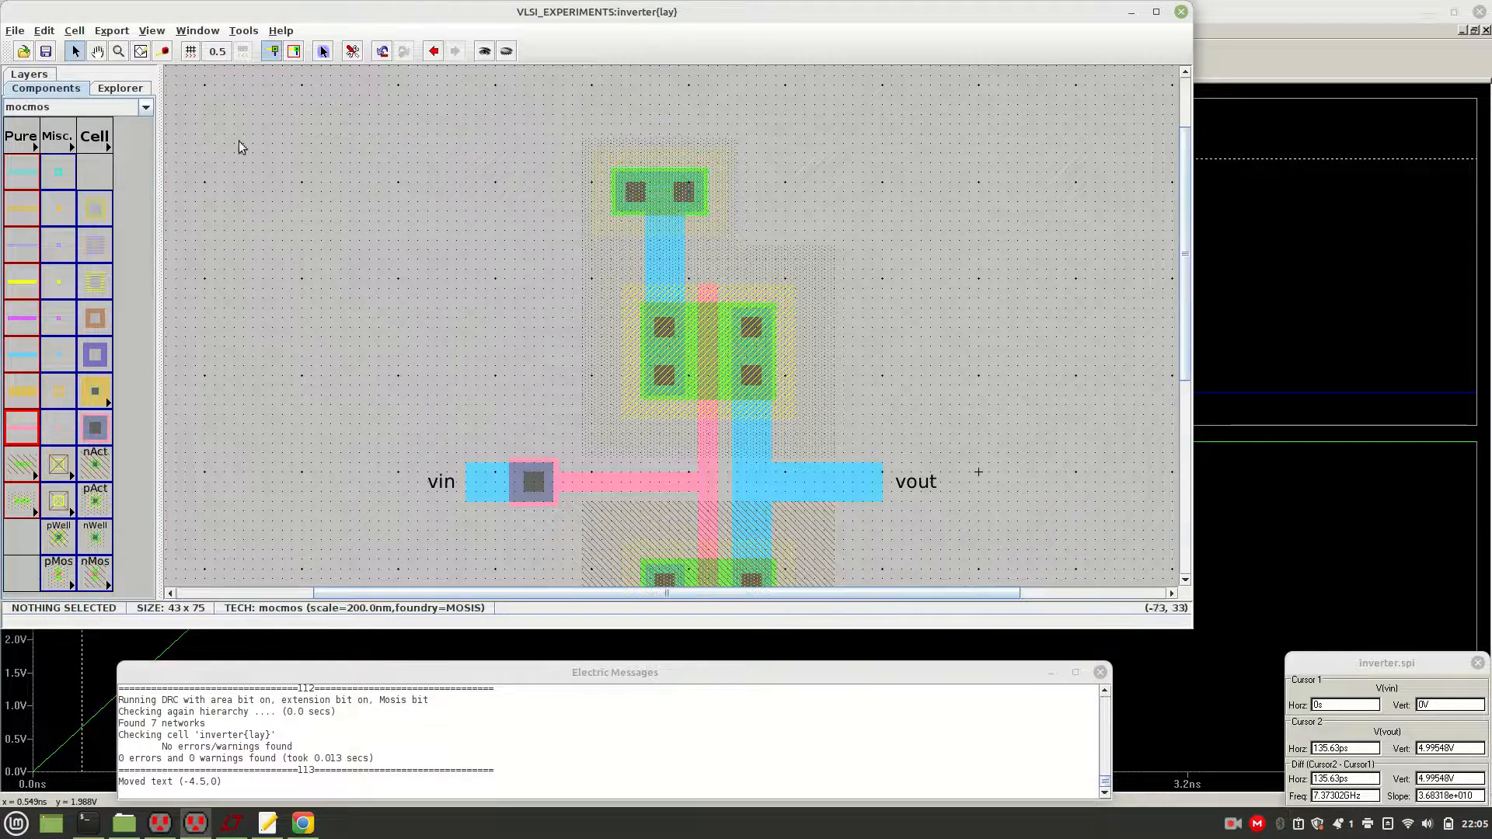
left_click(120, 89)
double_click(103, 145)
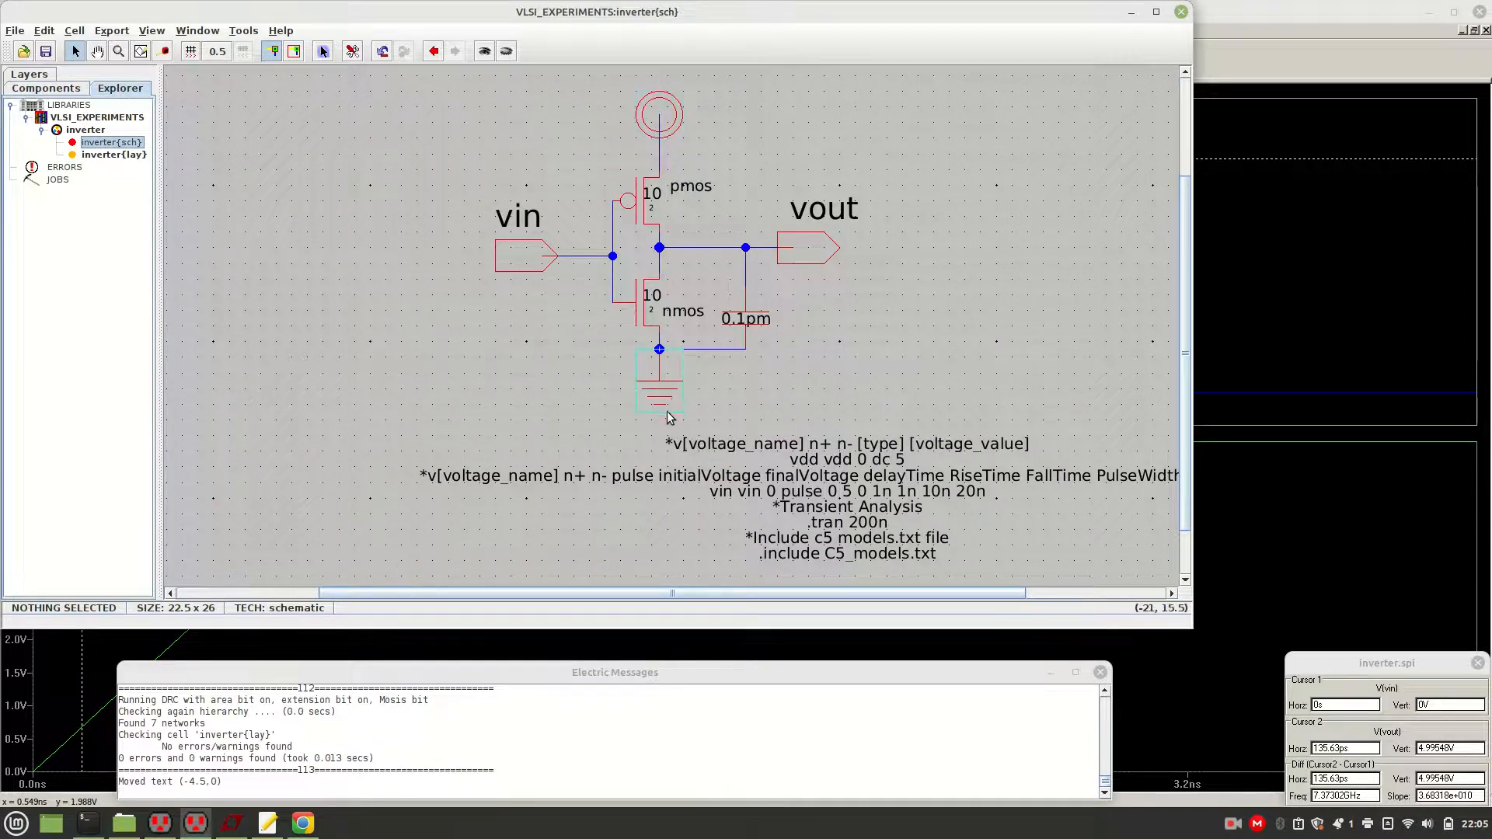
double_click(132, 155)
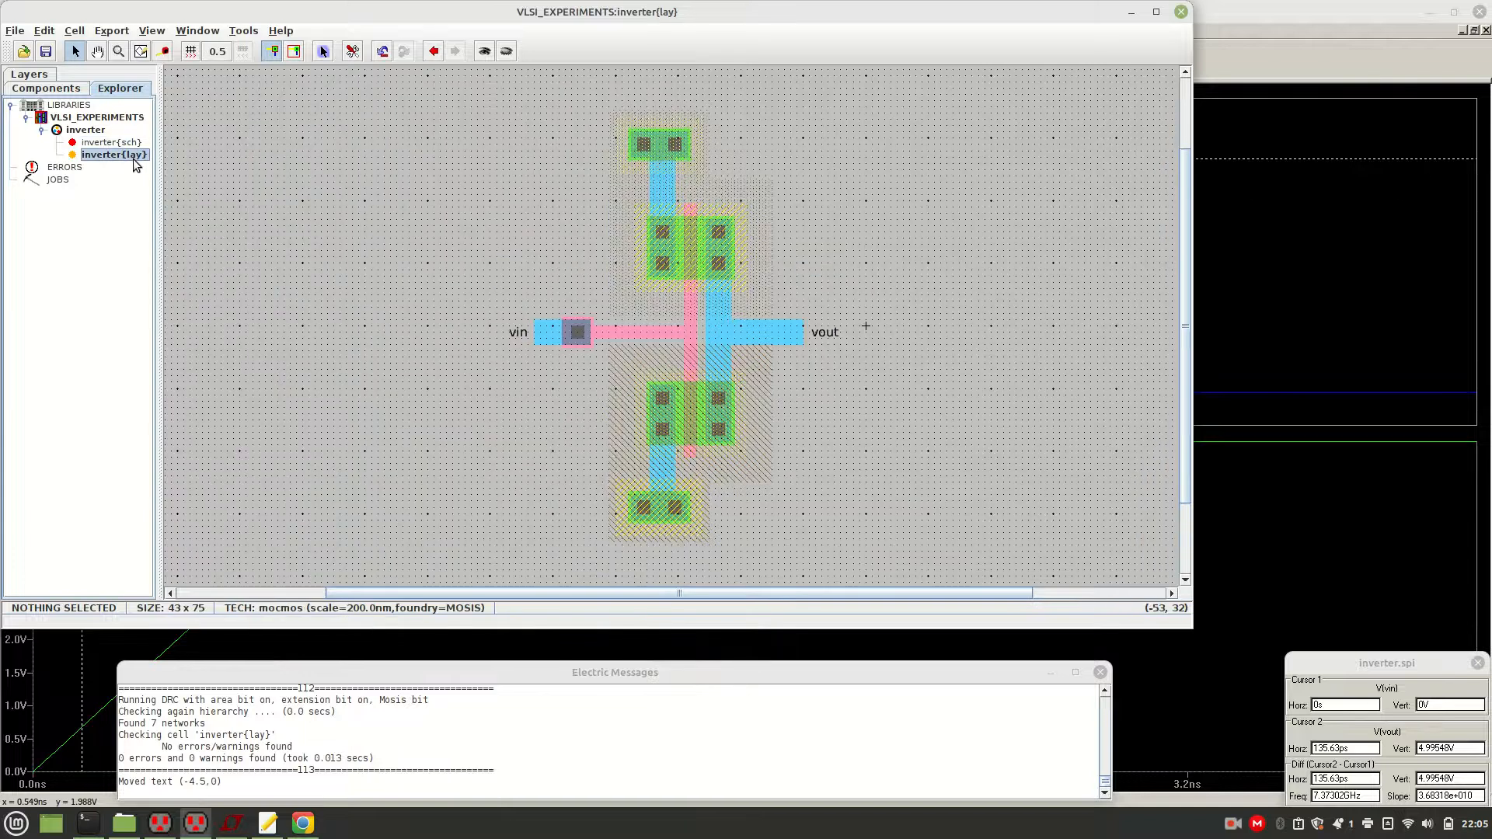
Export the Metal-1-N-Well contact above the pMOS as vdd with power characteristics
left_click(666, 144)
left_click(791, 185)
left_click(684, 144)
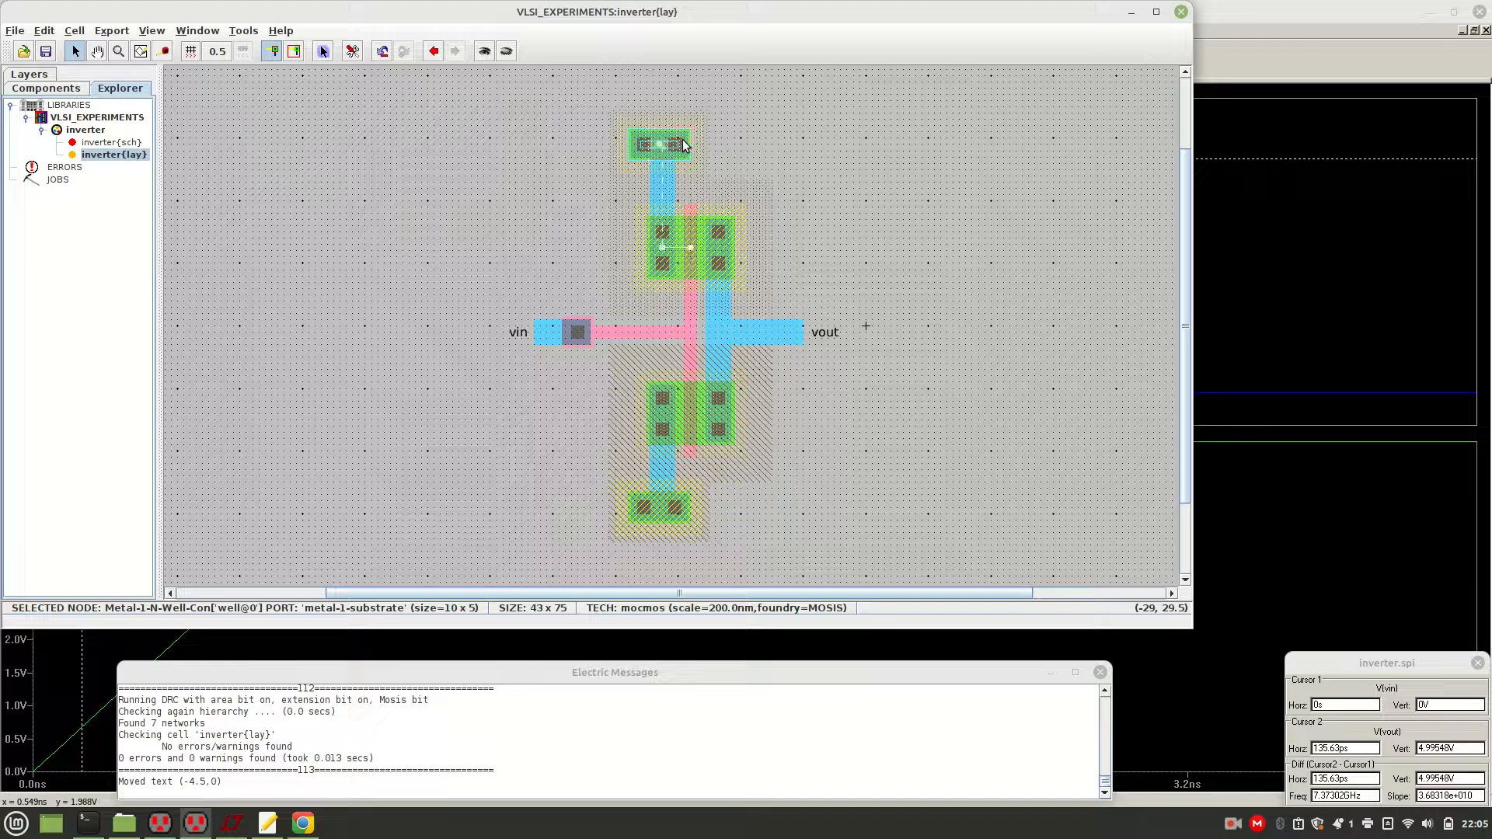
key("ctrl+e")
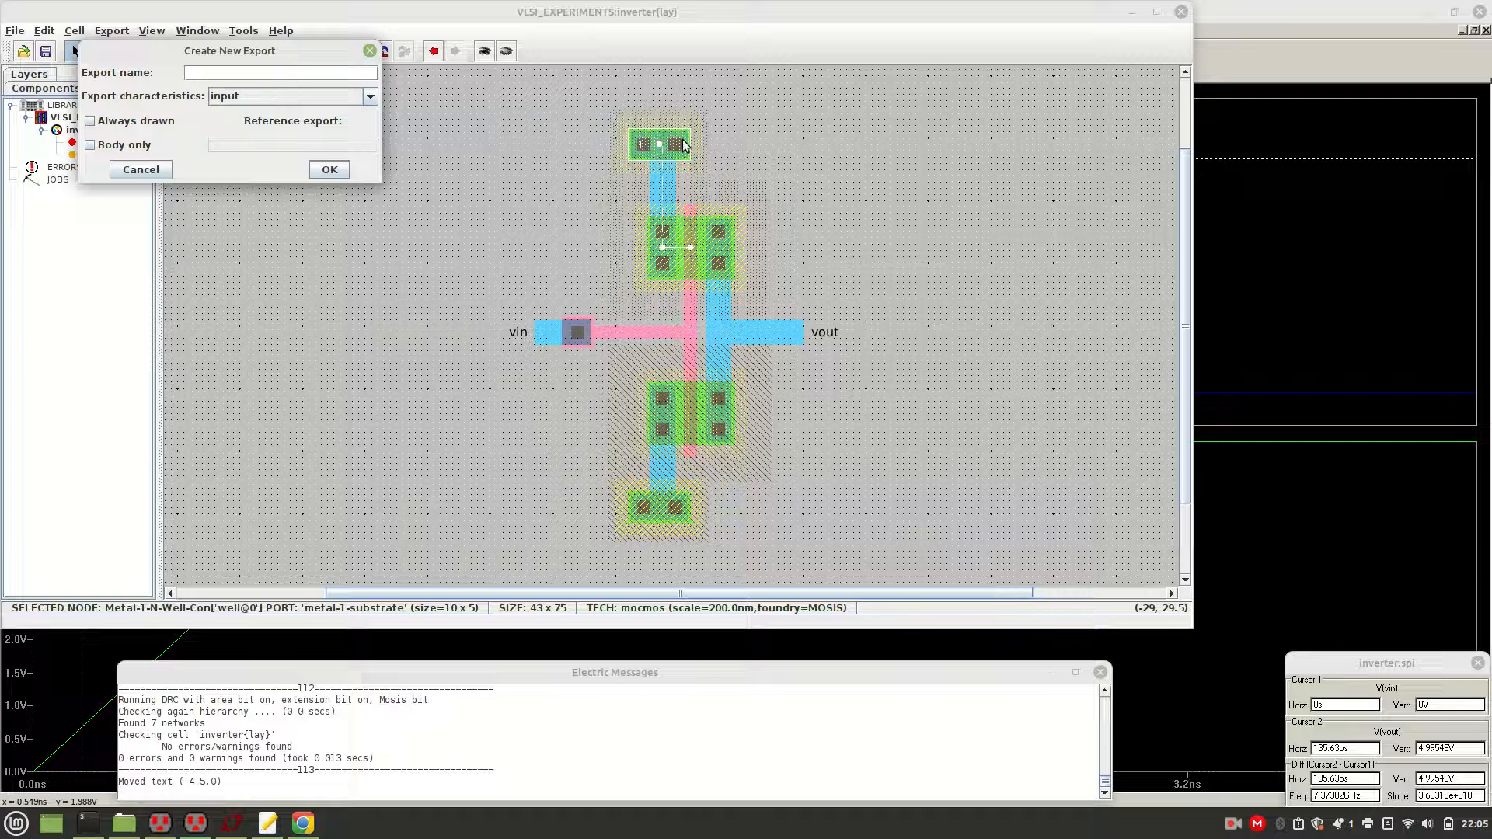
left_click(369, 96)
left_click(286, 152)
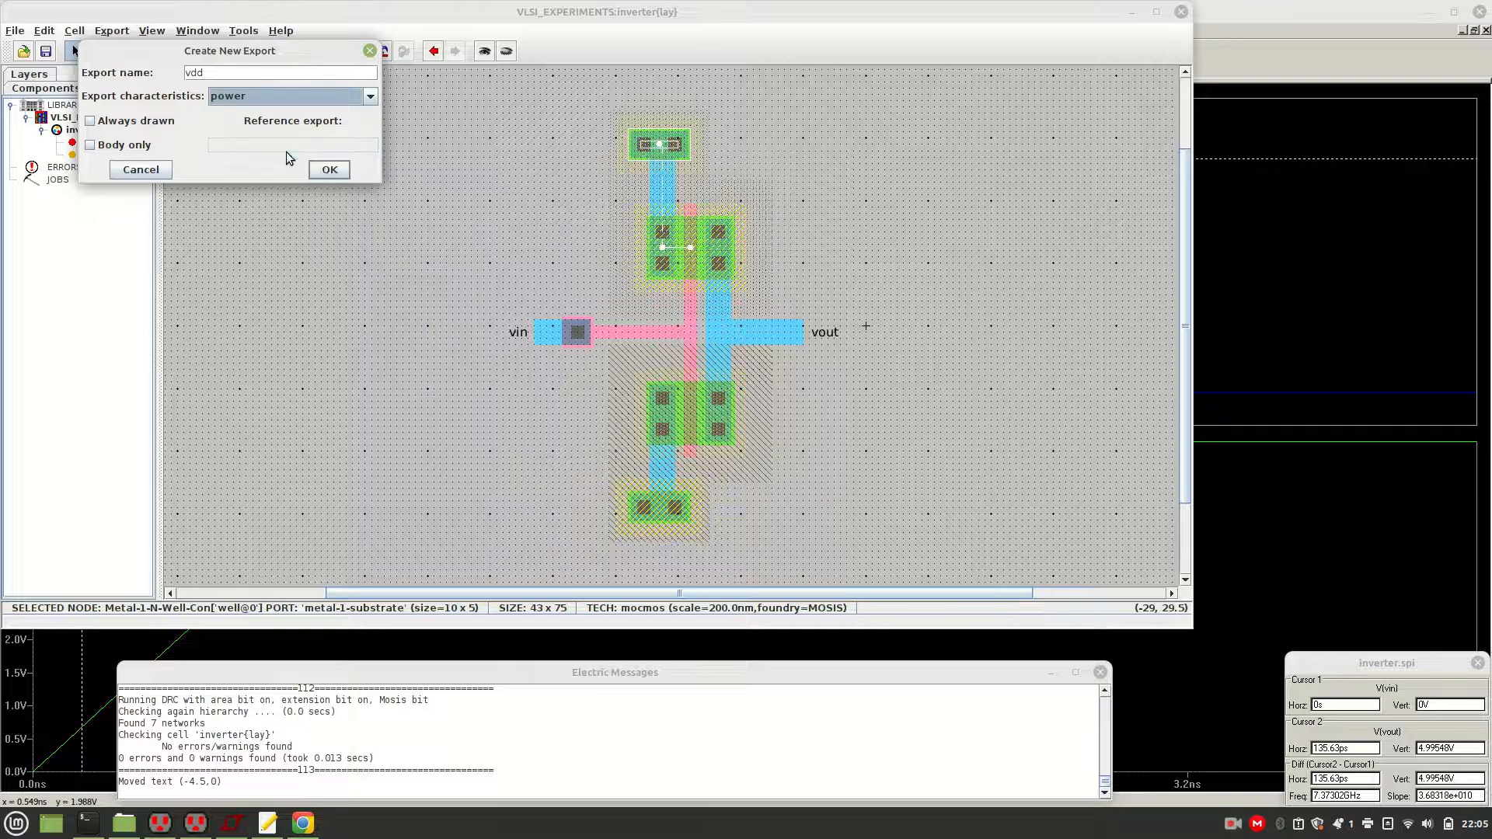
left_click(329, 171)
left_click(432, 170)
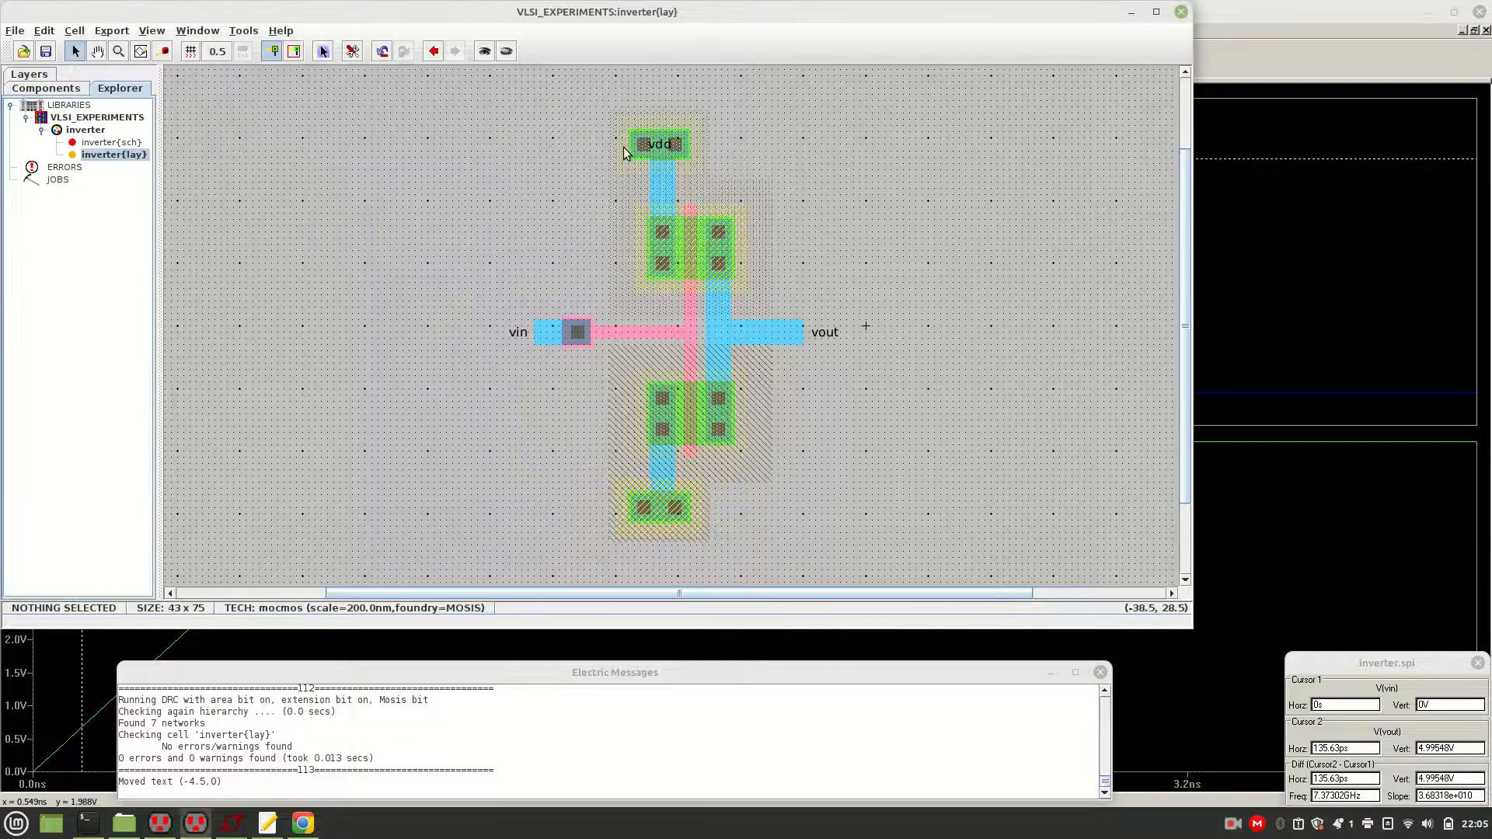
Export the Metal-1-P-Well contact below the nMOS as gnd with ground characteristics
left_click(646, 513)
key("ctrl+e")
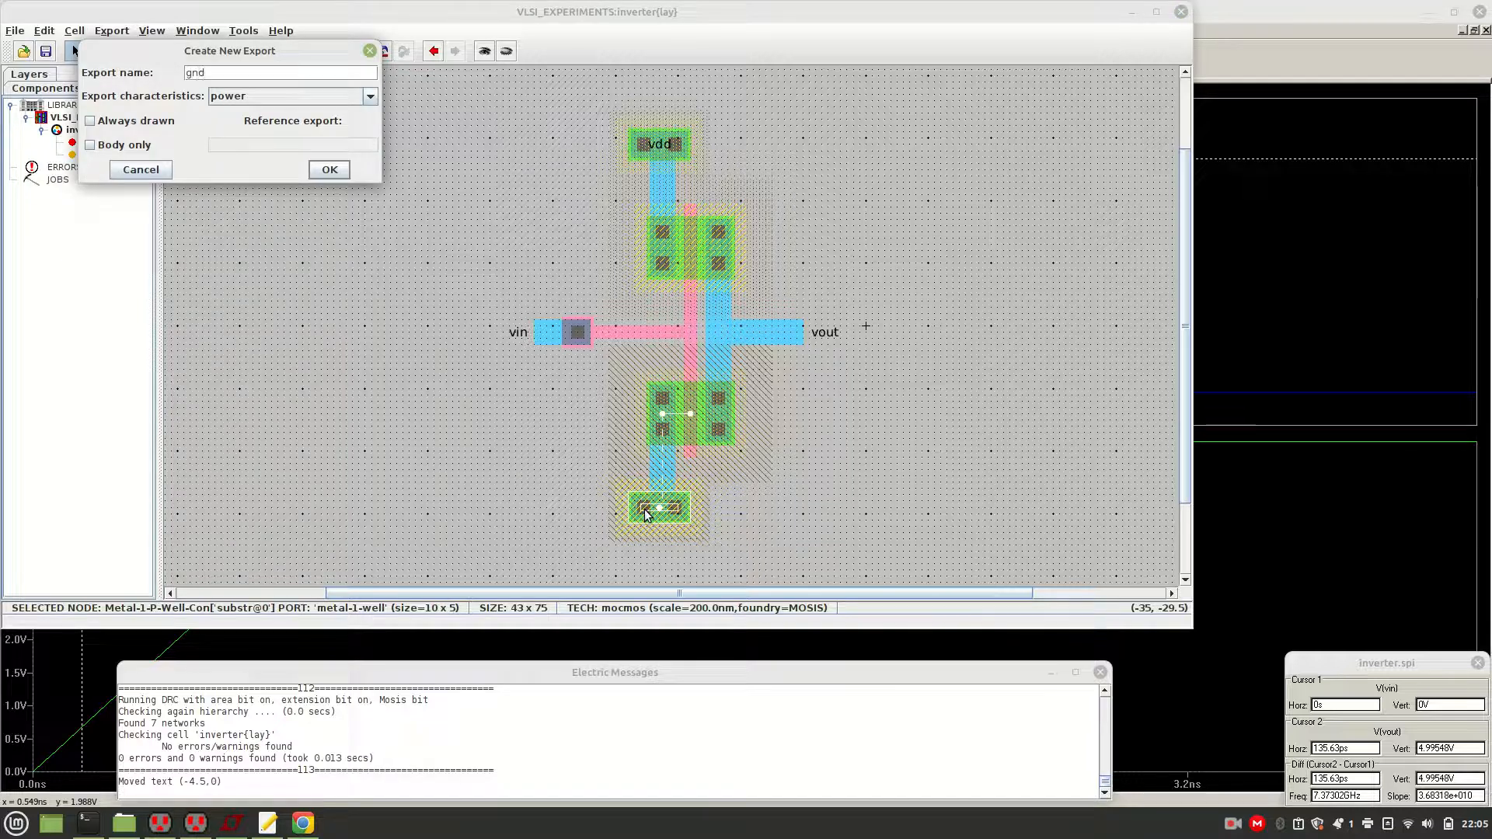
left_click(371, 94)
left_click(286, 161)
left_click(337, 171)
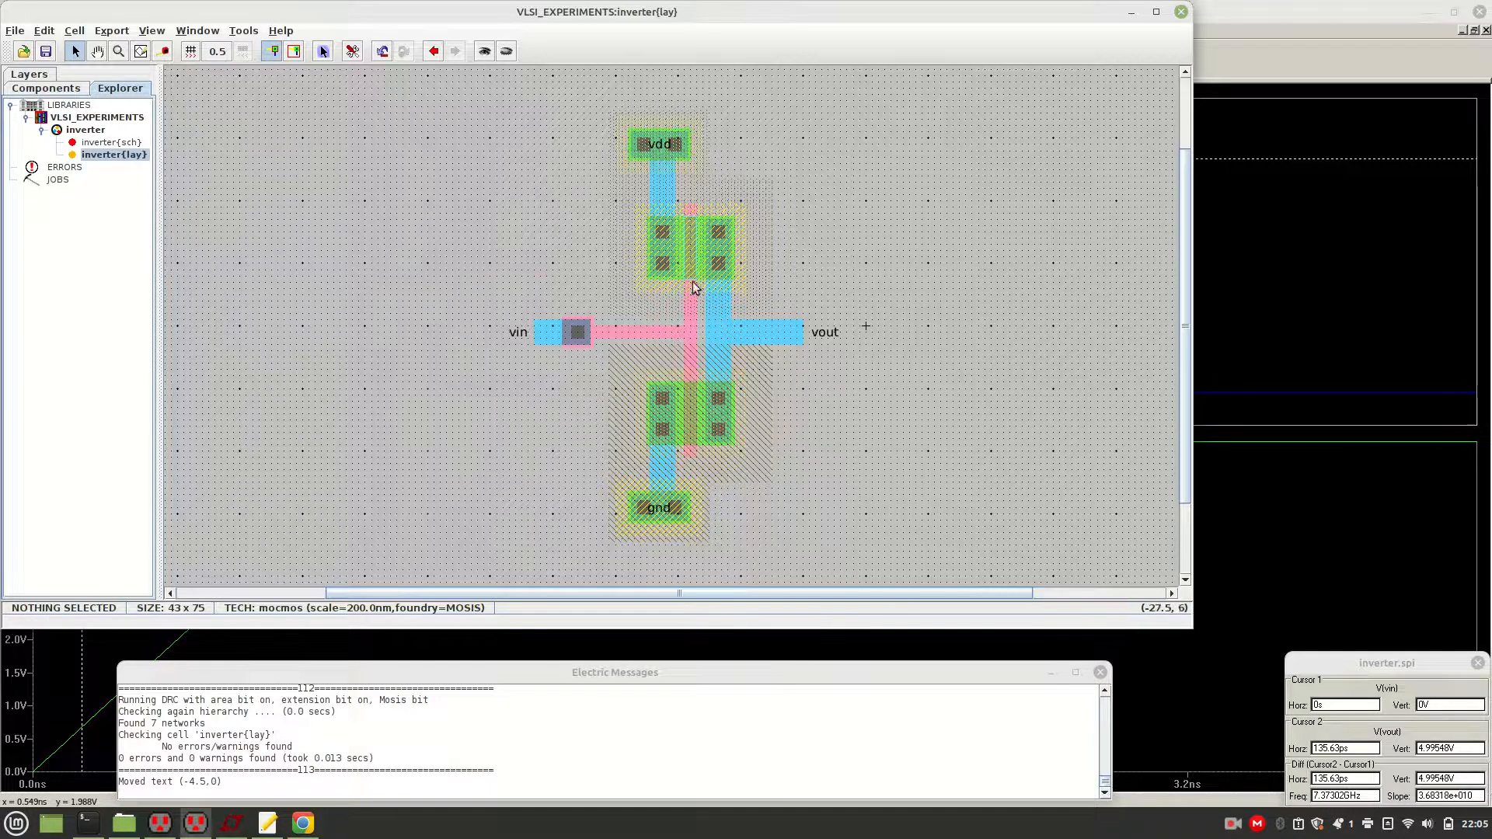
Attach a SPICE model text to the pMOS transistor in the inverter layout
left_click(695, 246)
left_click(842, 240)
left_click(692, 244)
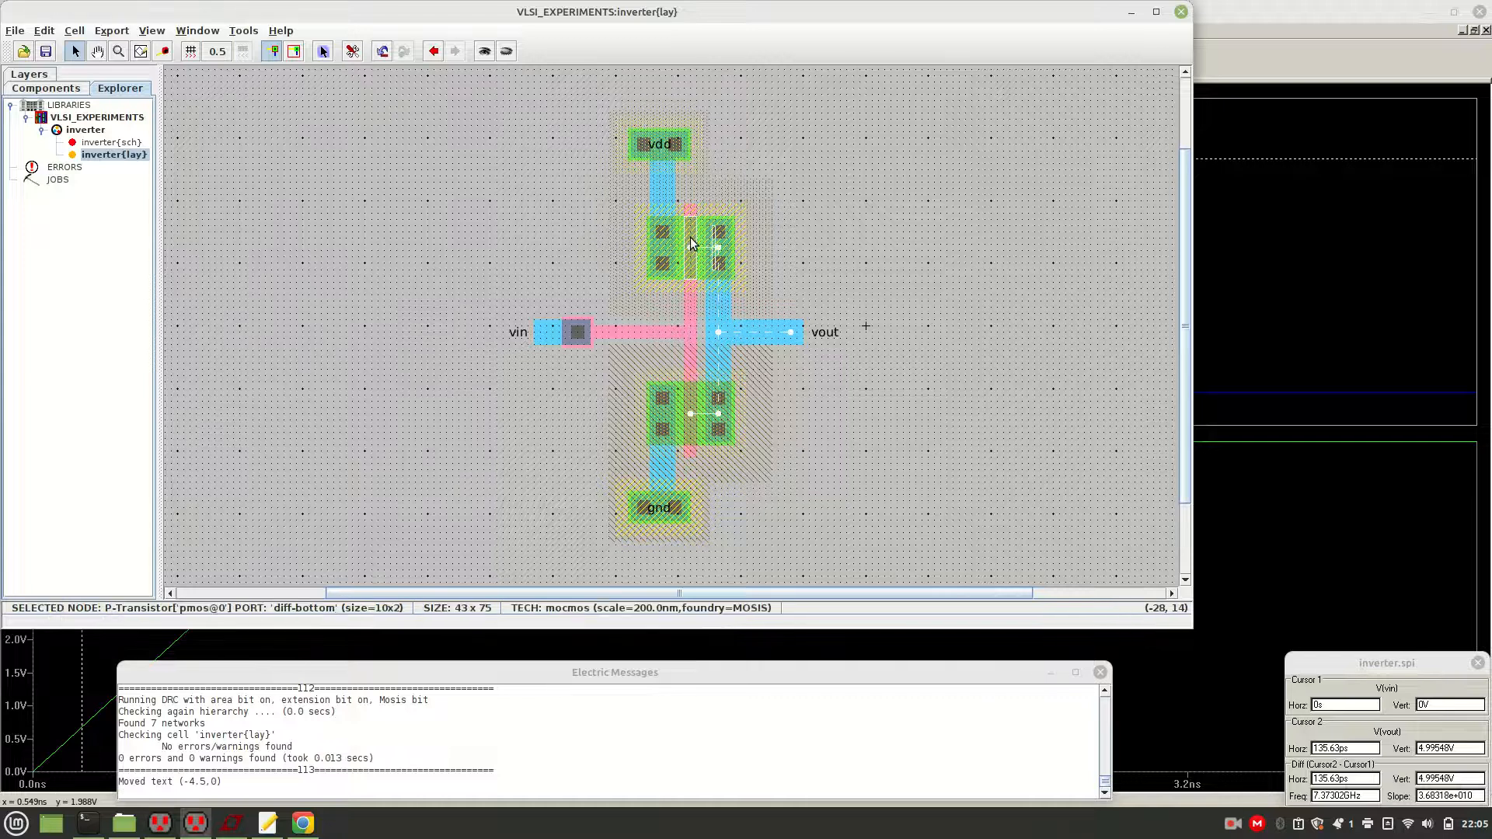
left_click(244, 31)
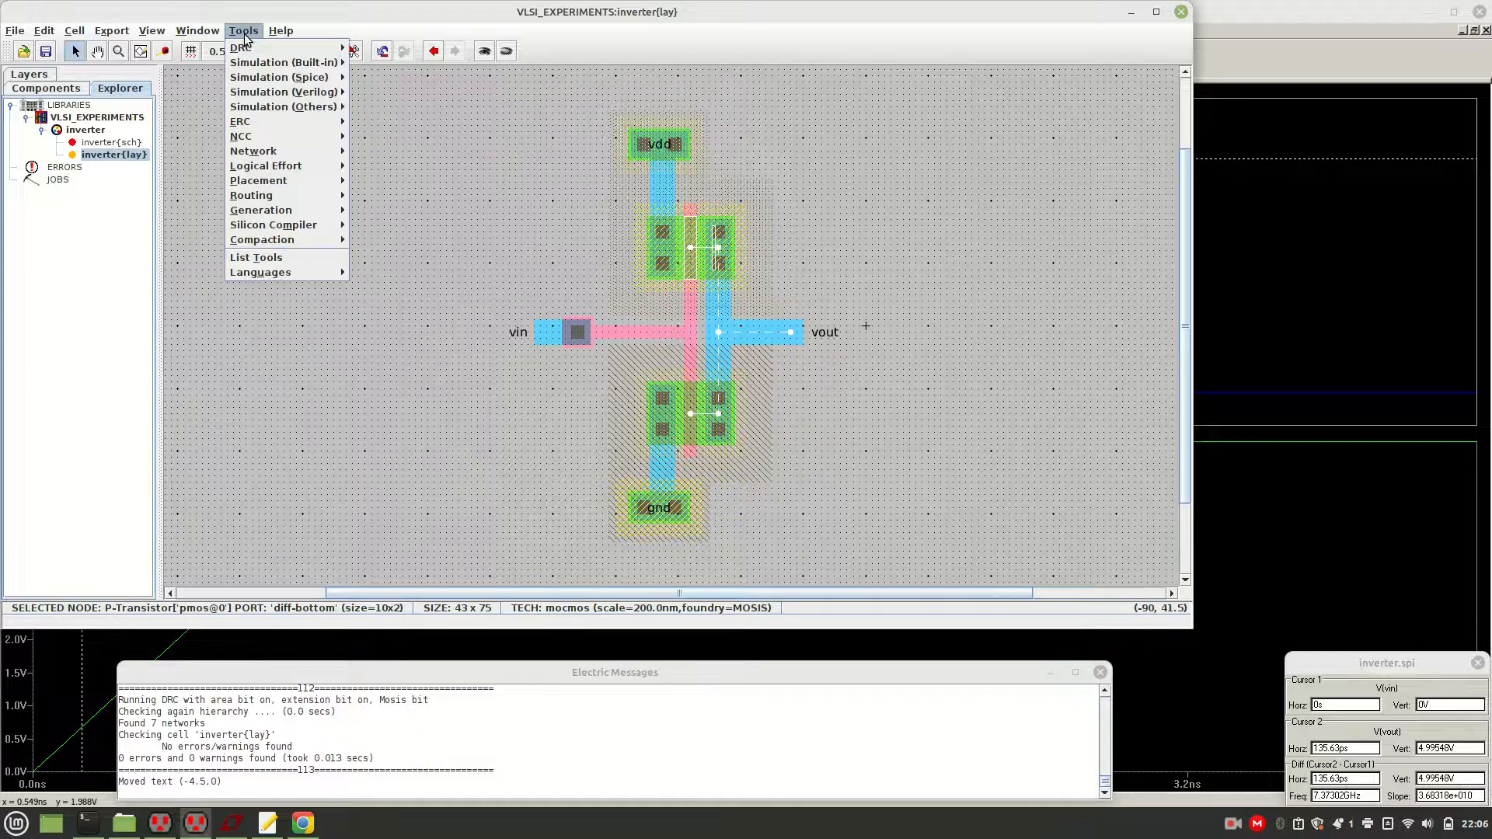
mouse_move(271, 77)
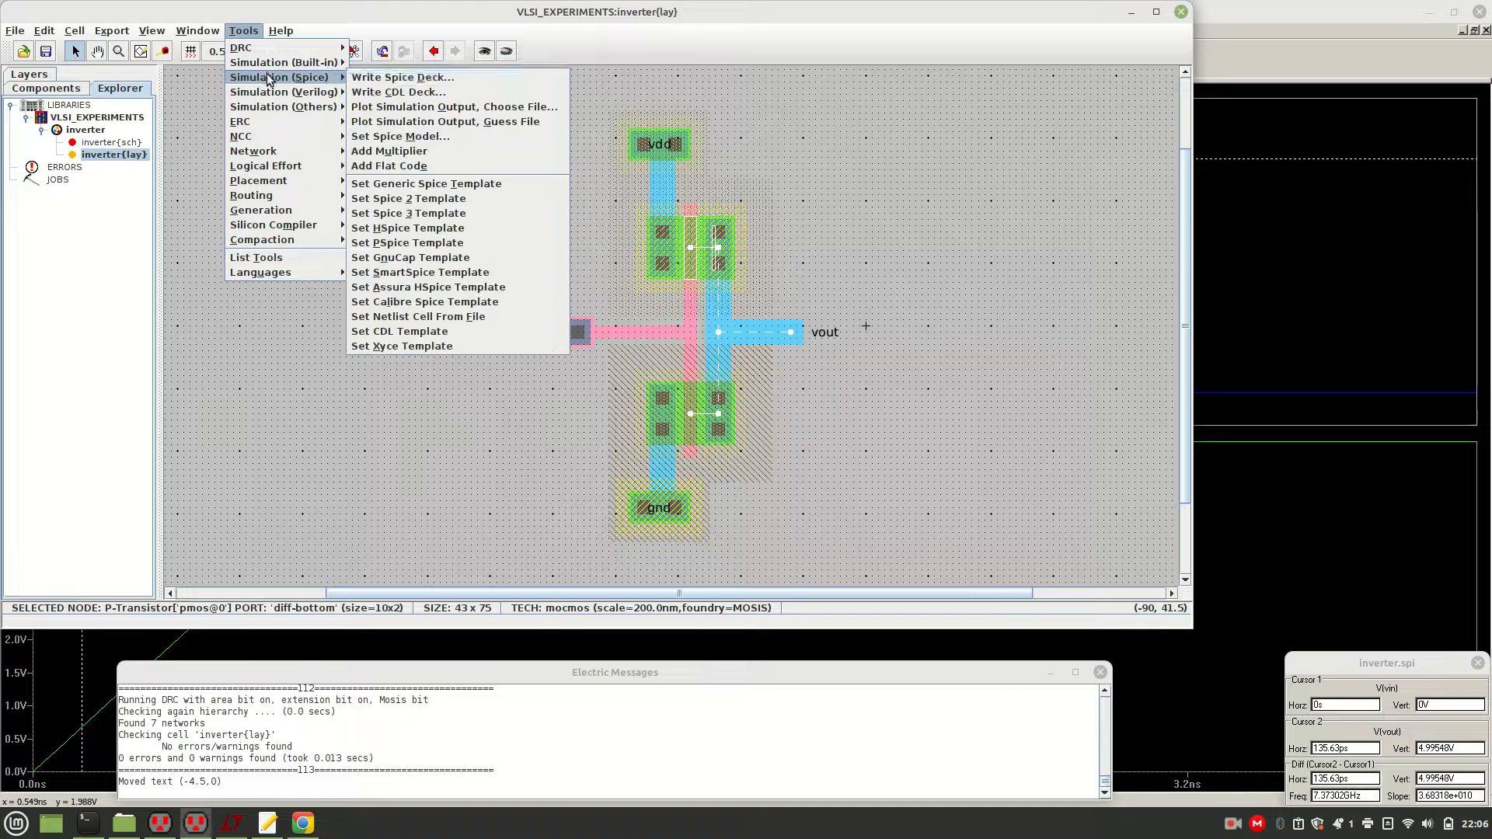
left_click(394, 140)
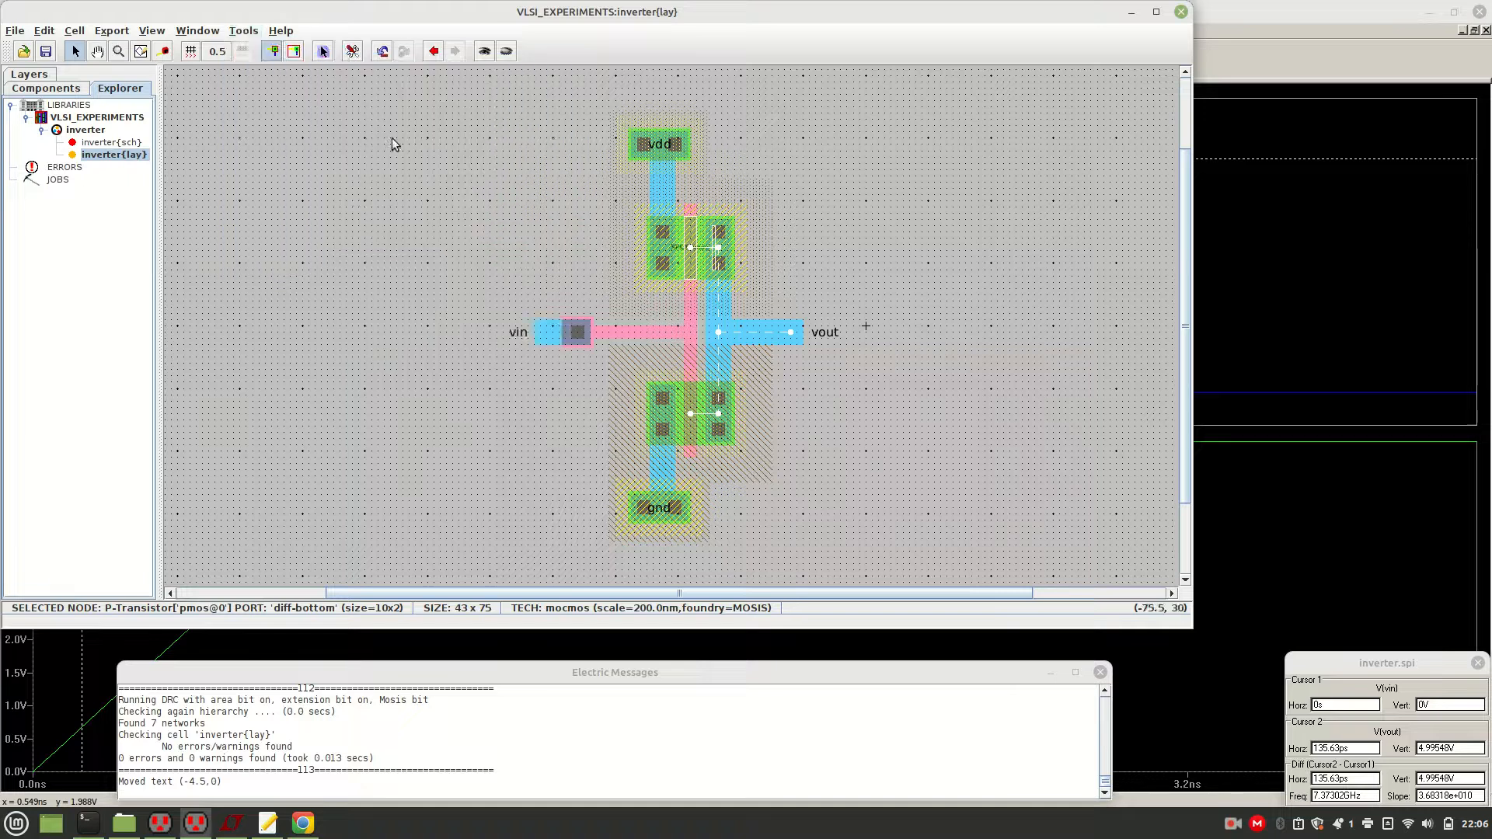
left_click(416, 216)
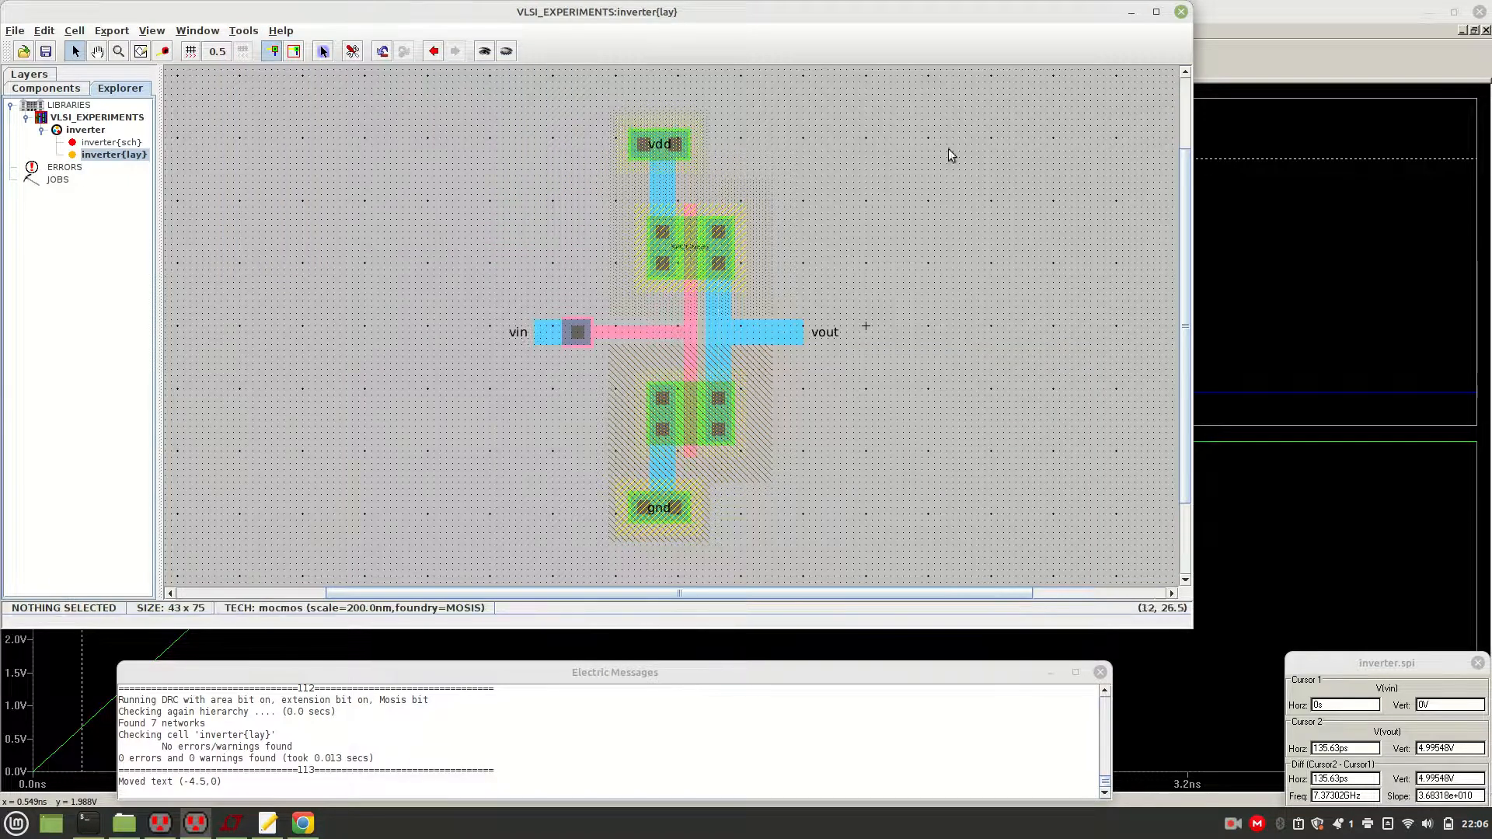
Try to move the SPICE-Model label off the pMOS transistor, and undo the resulting move
left_click(1155, 11)
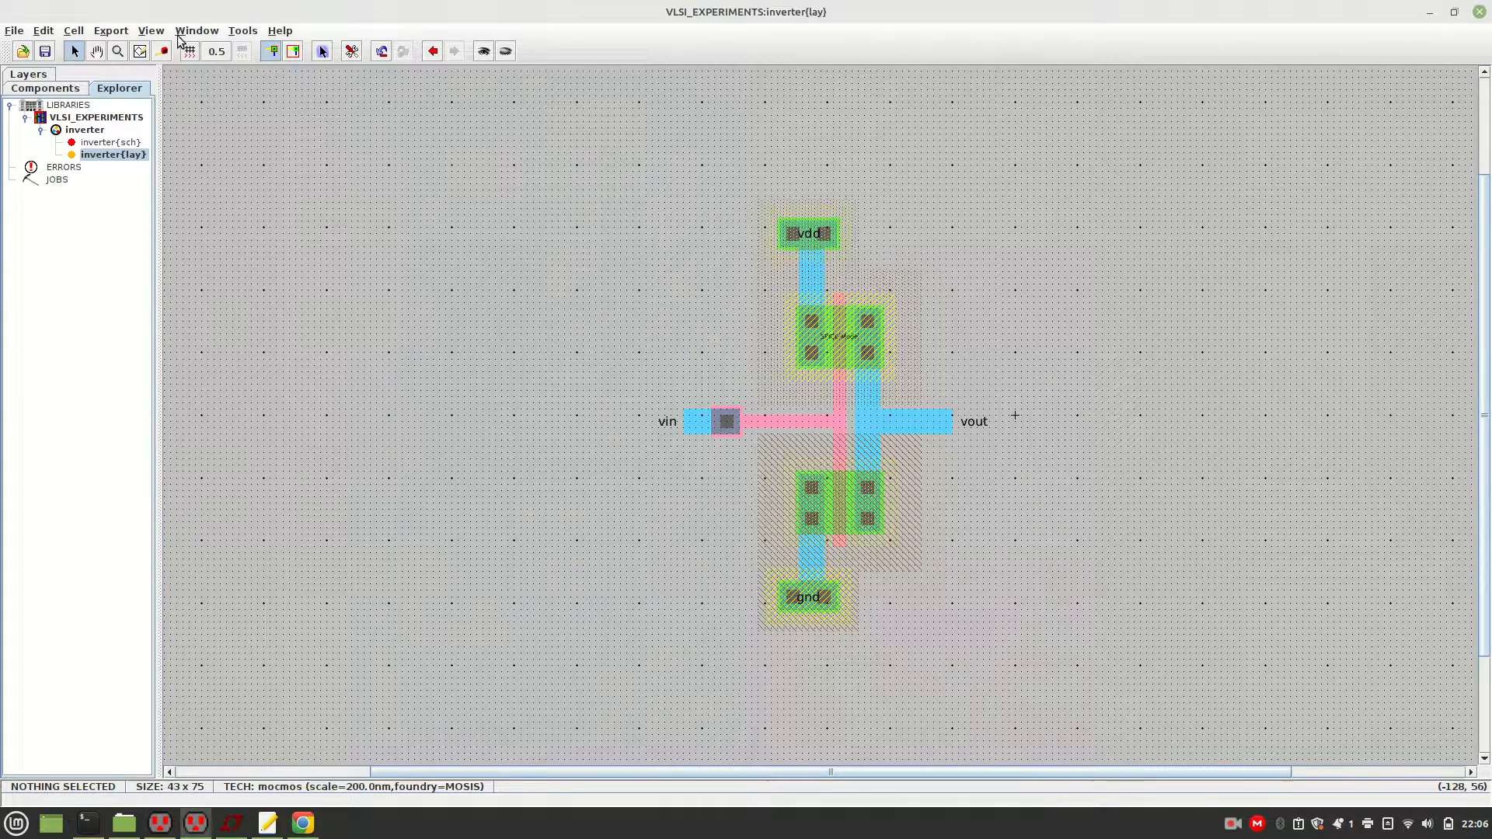
left_click(118, 53)
left_click_drag(701, 272, 960, 618)
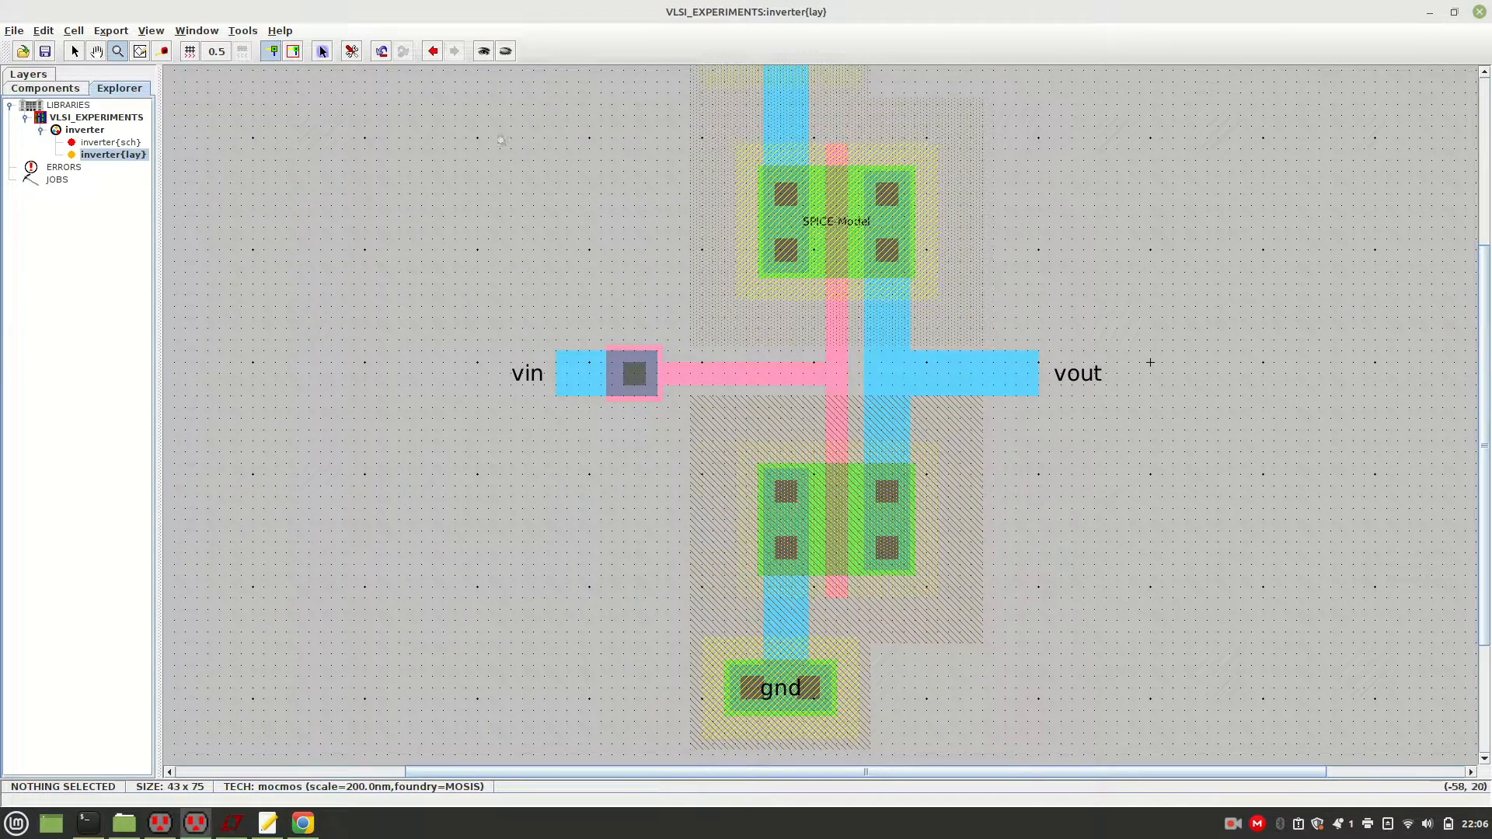
left_click(75, 52)
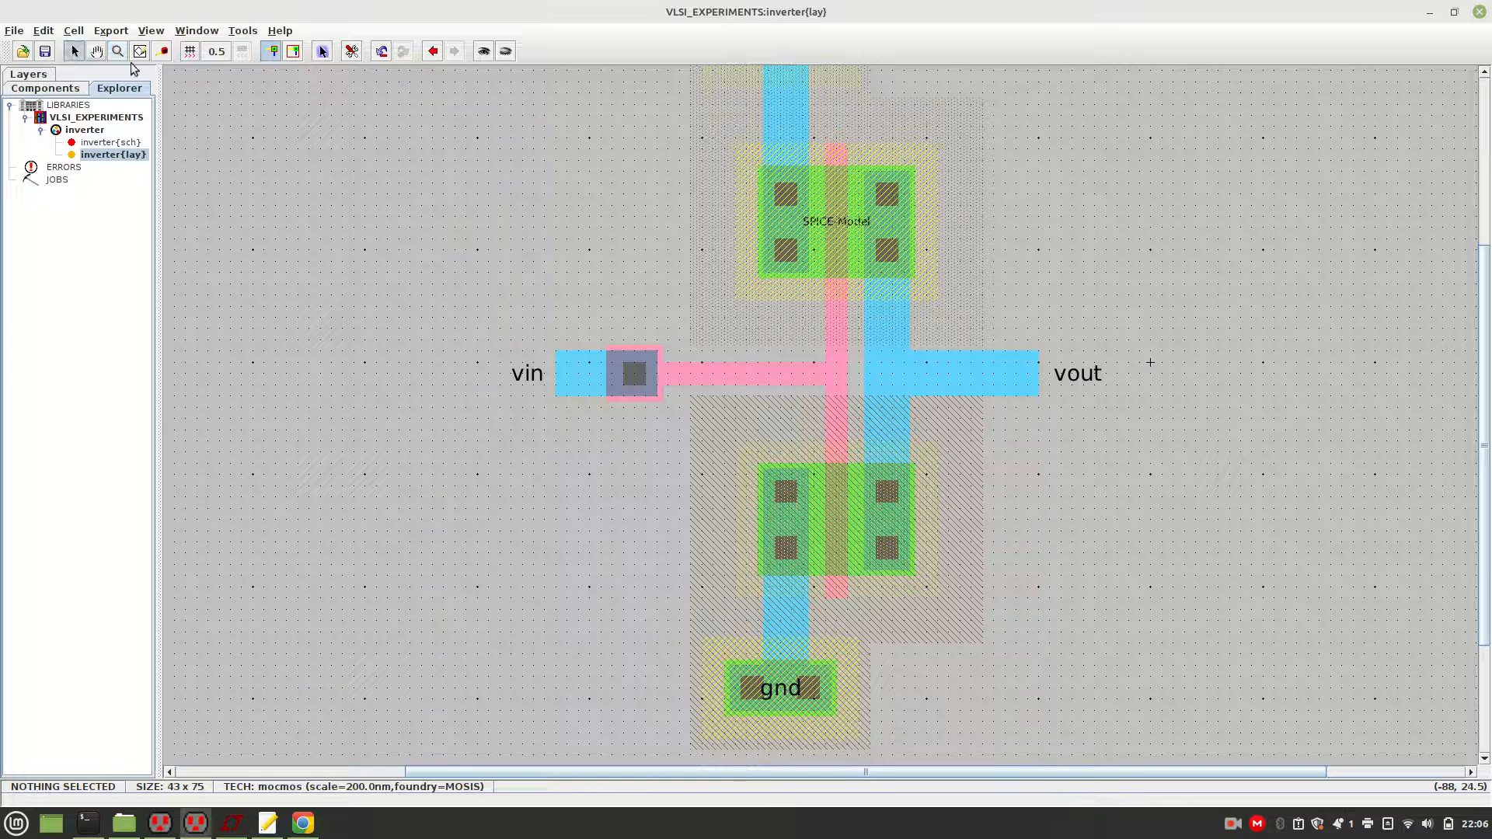
left_click(861, 226)
left_click(858, 223, "ctrl")
left_click(859, 223, "ctrl")
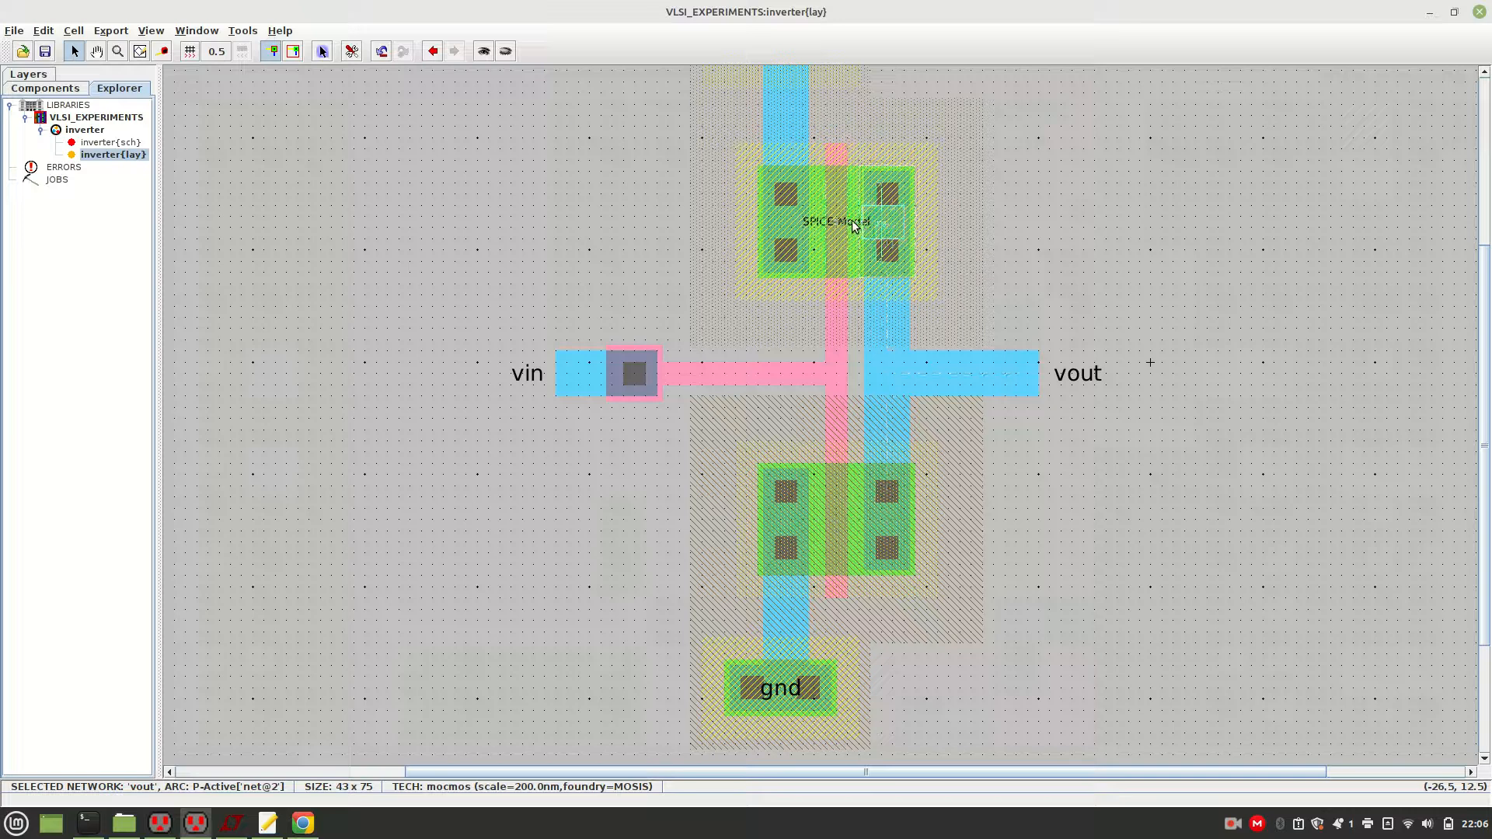
left_click(855, 226, "ctrl")
left_click(856, 225, "ctrl")
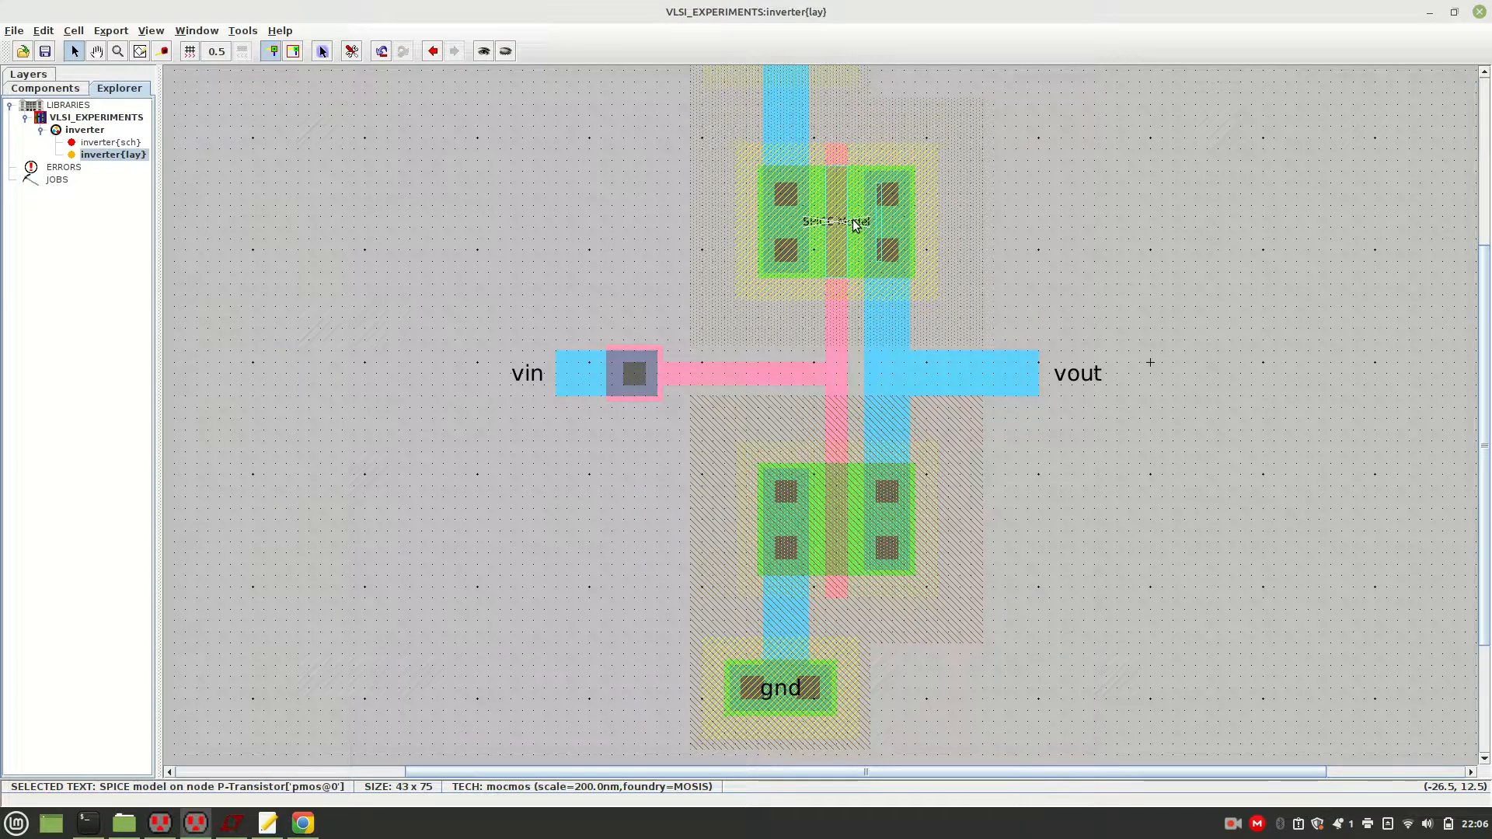
left_click(855, 225, "ctrl")
left_click(855, 225, "ctrl")
left_click_drag(855, 226, 1041, 205)
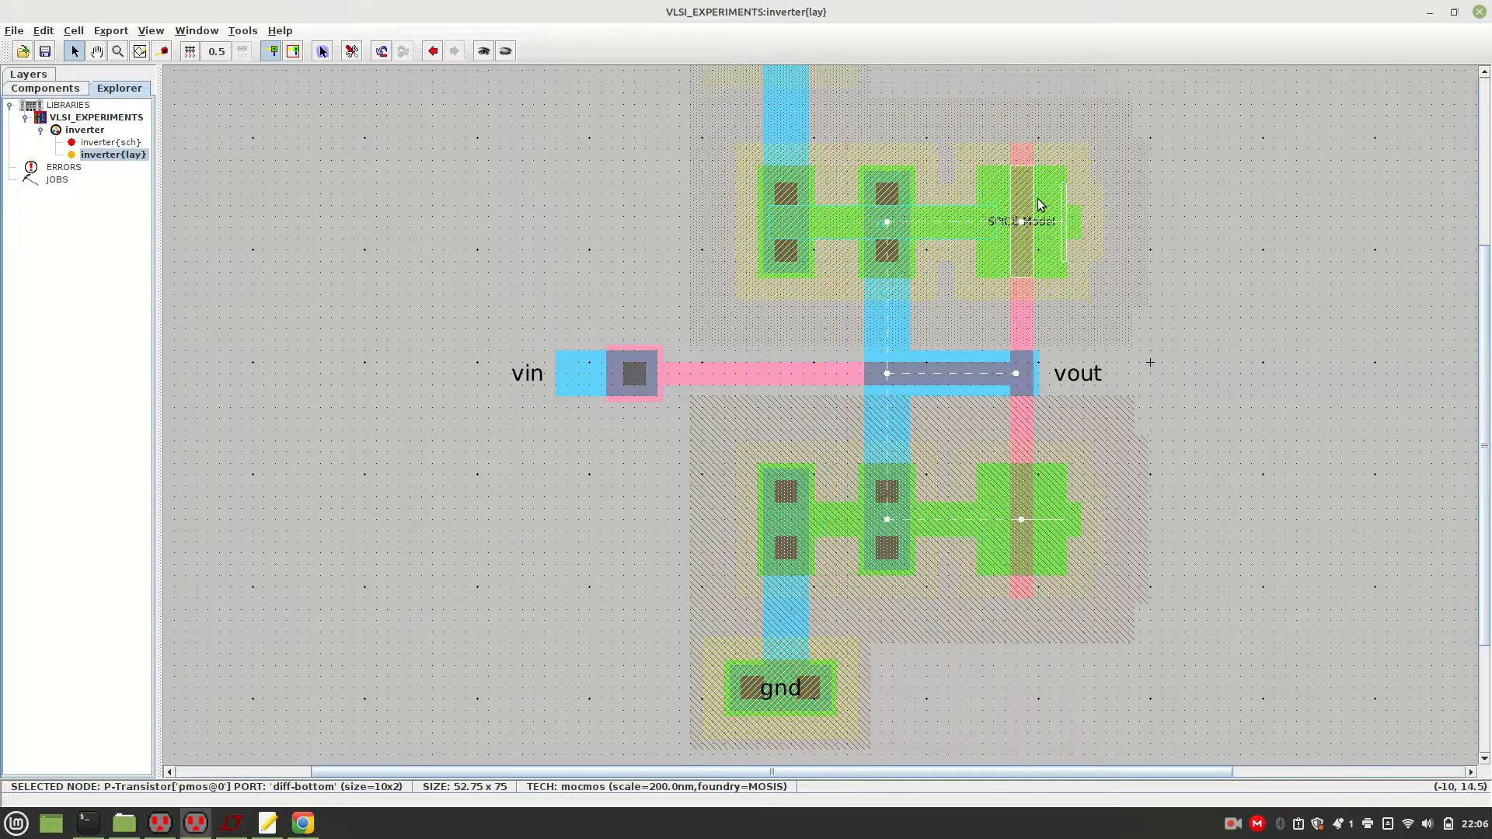
key("ctrl+z")
left_click(1001, 187)
left_click(858, 224)
left_click(1036, 243)
left_click(858, 225)
left_click(858, 225)
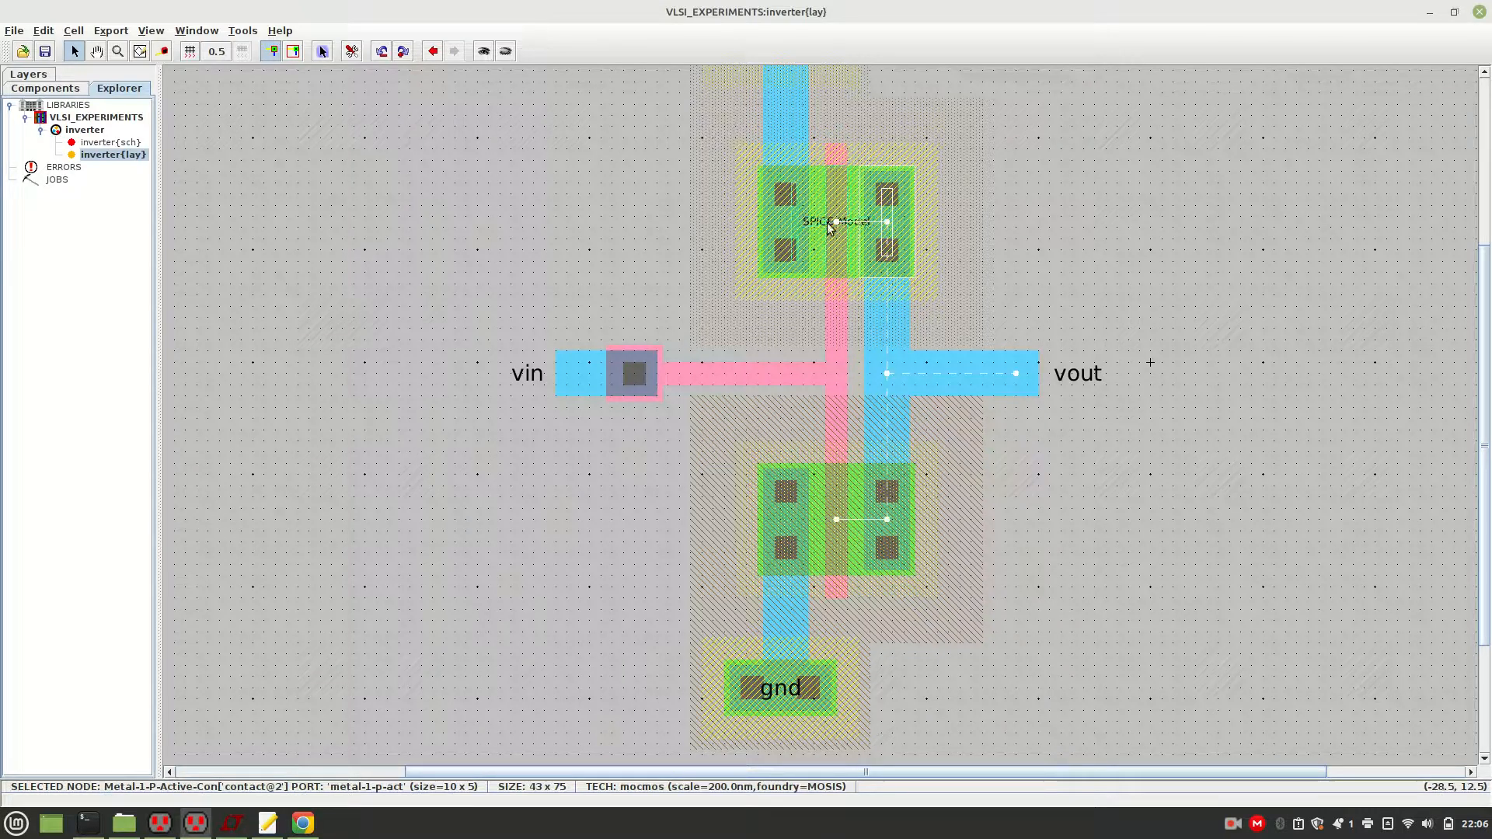
left_click(822, 224)
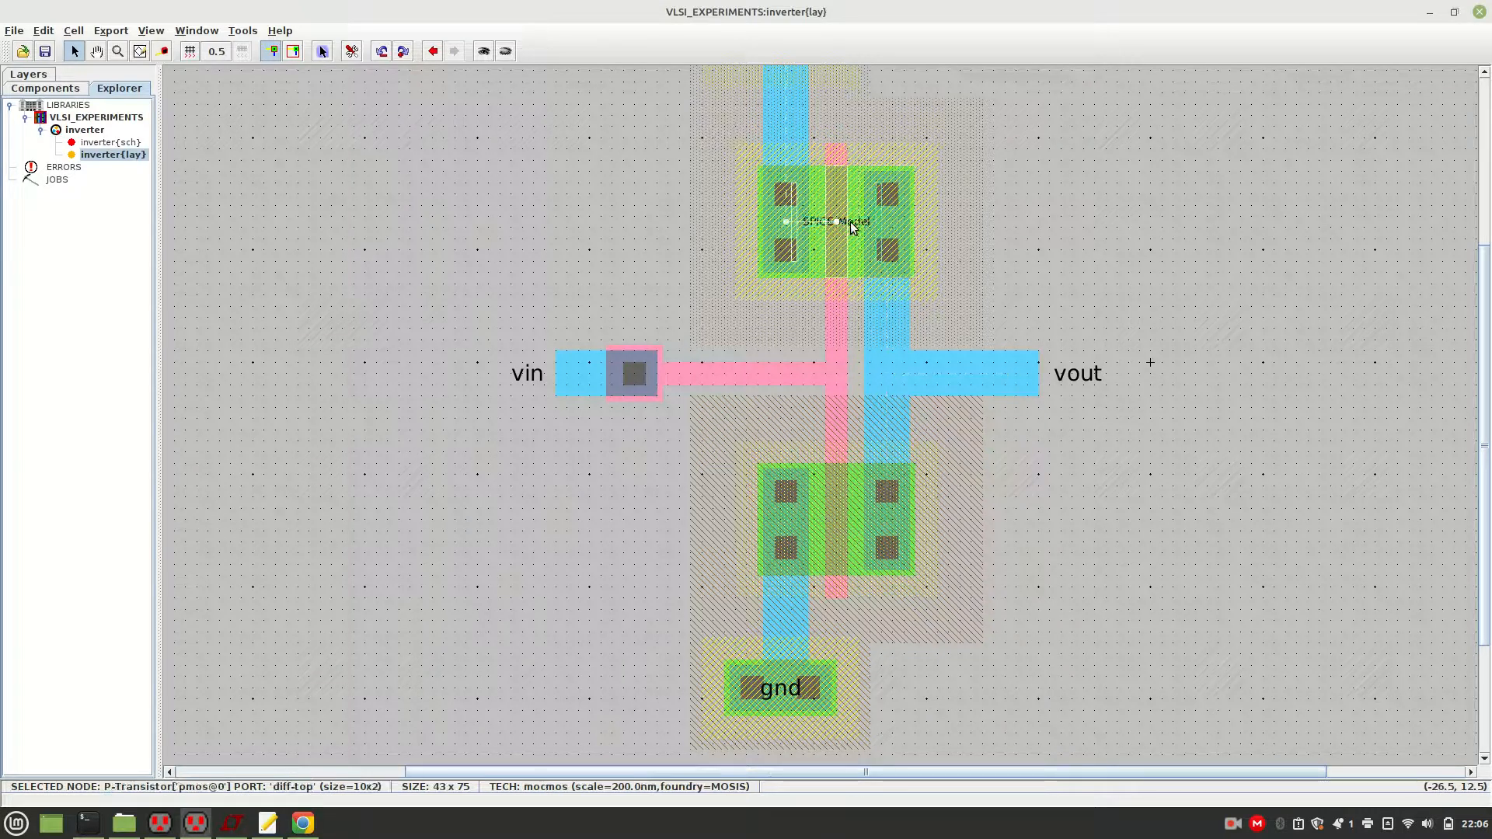
left_click(817, 229)
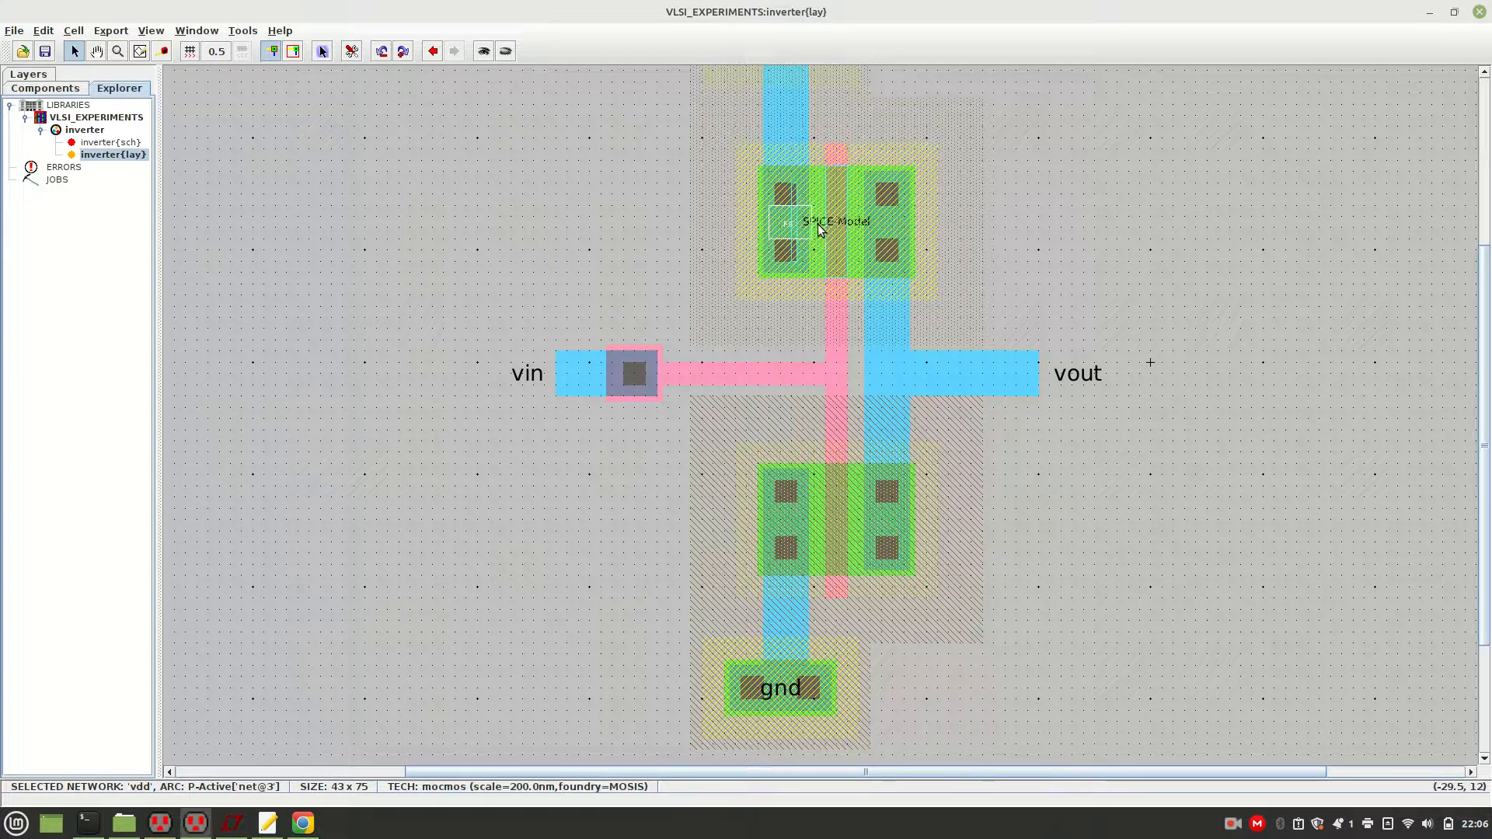
left_click(820, 229)
key("ctrl+z")
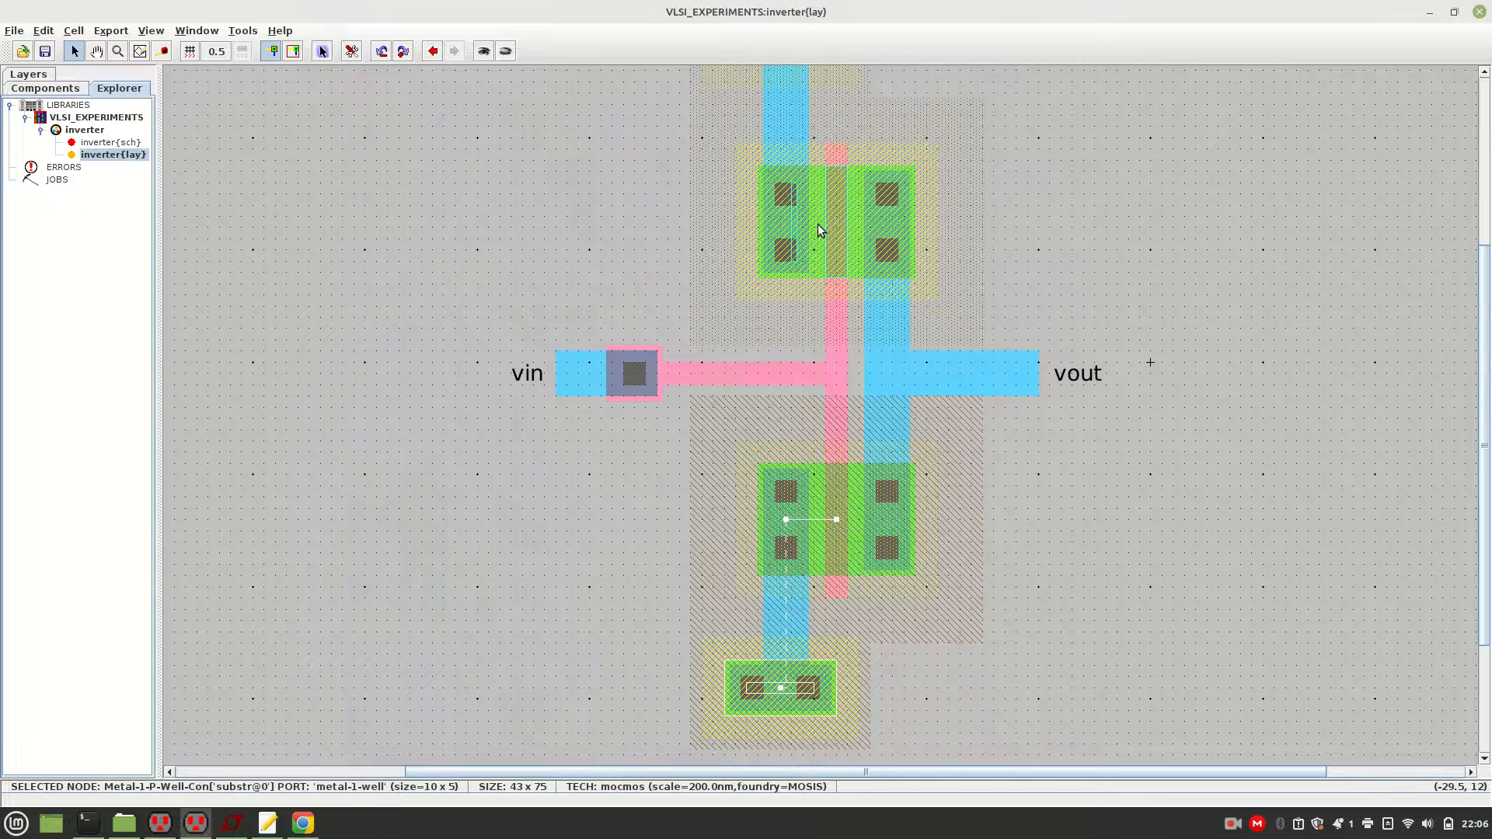
key("ctrl+y")
key("ctrl+y")
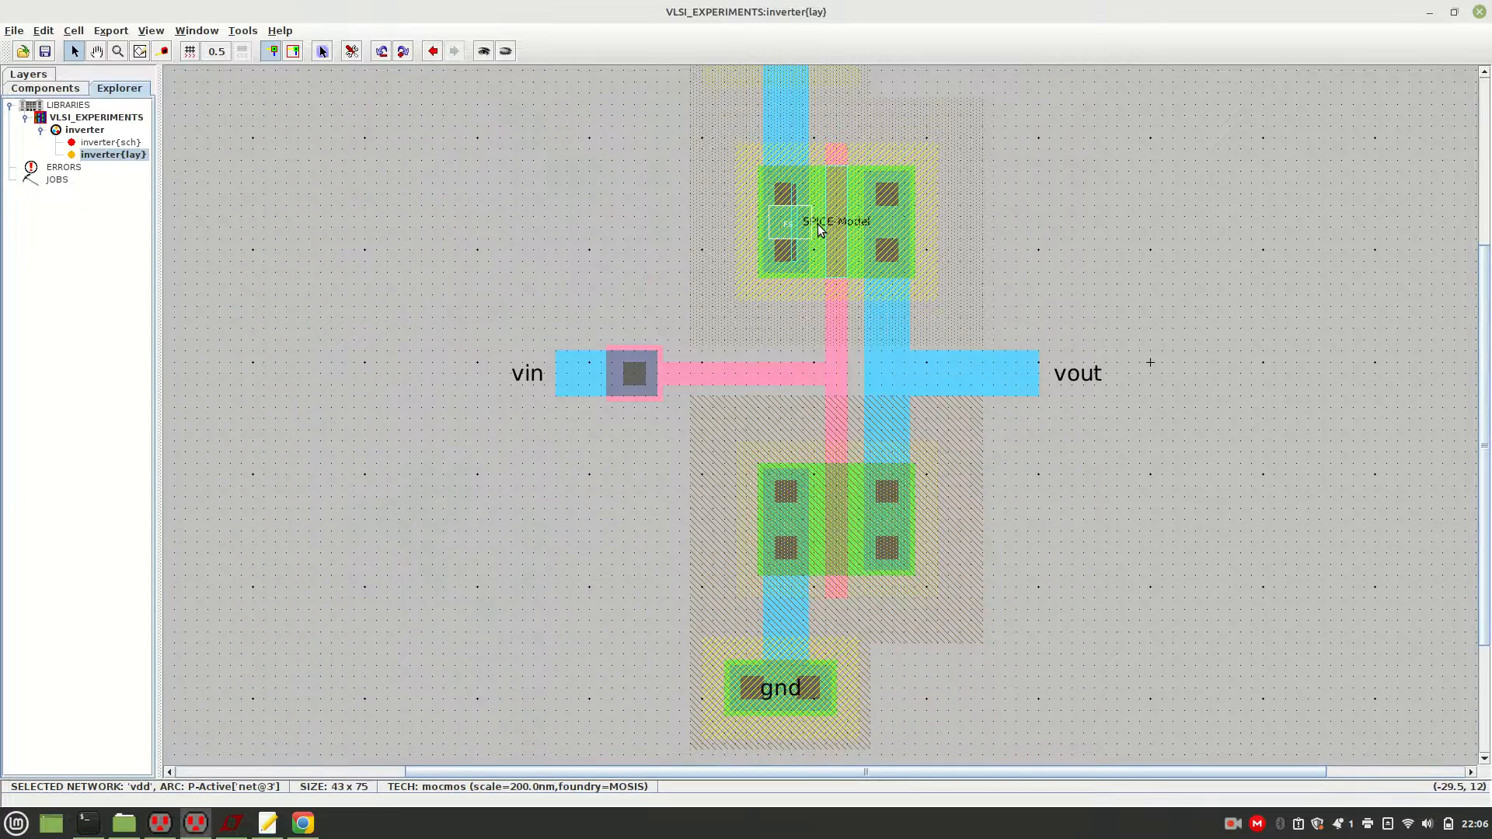
left_click(1225, 207)
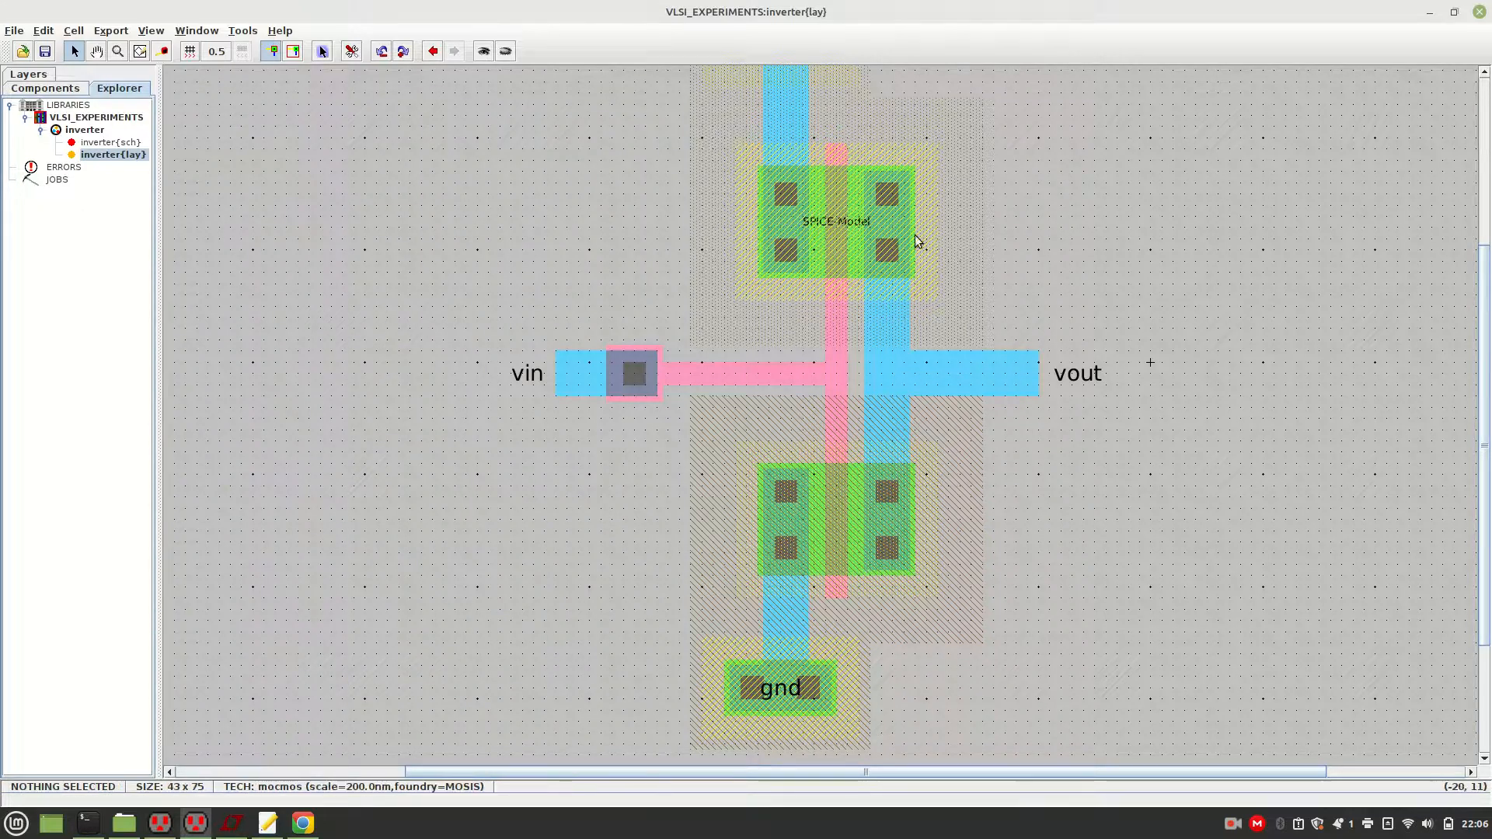
Move the pMOS transistor's SPICE-Model label horizontally into the empty area just outside the well, on the vout side
left_click(841, 221)
left_click_drag(842, 220, 1036, 223, "ctrl")
left_click(1209, 233)
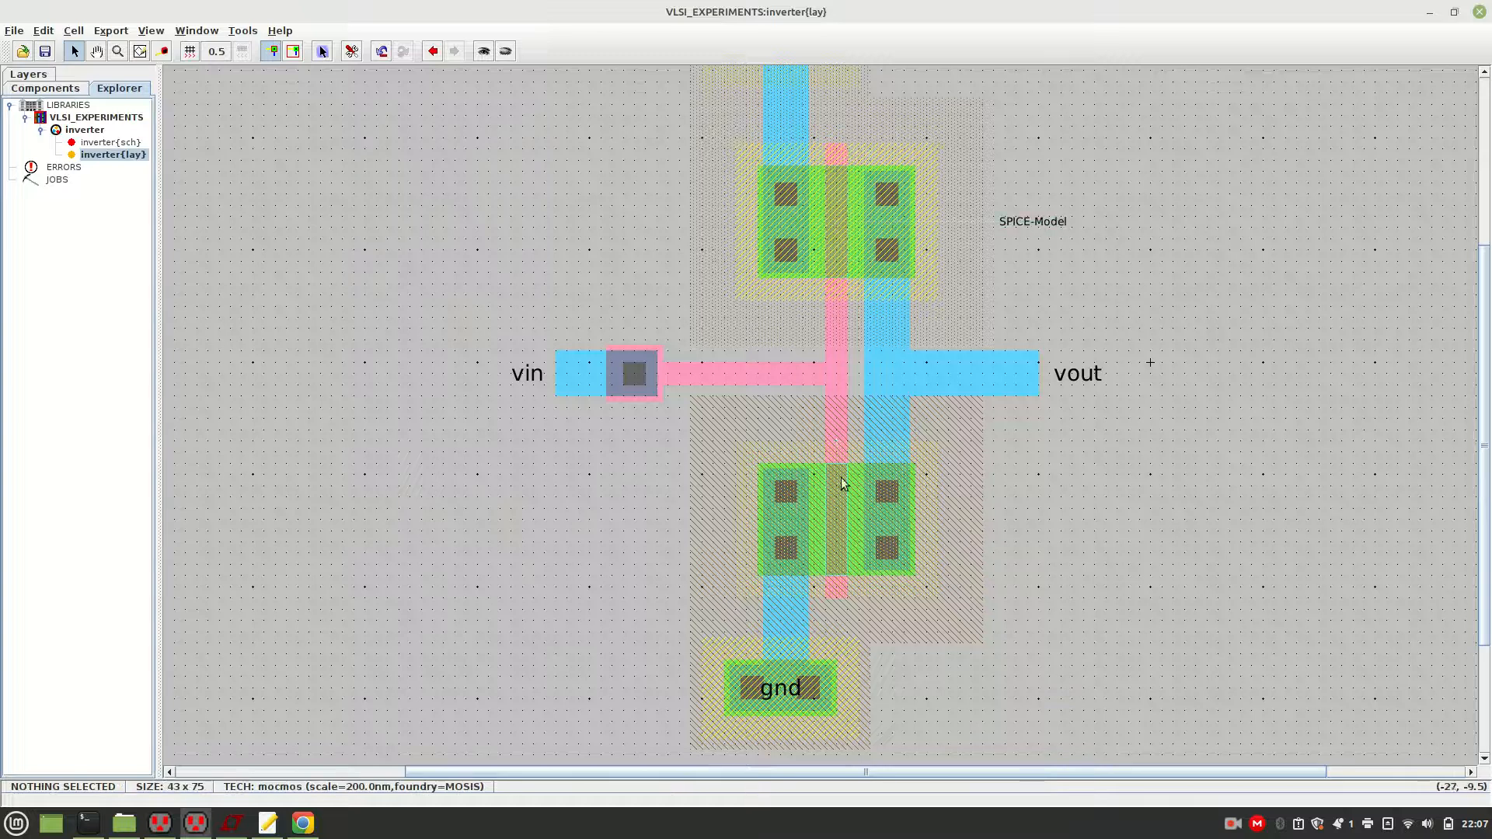
Attach a SPICE model text to the nMOS transistor and move its label outside the well on the vout side
left_click(819, 513)
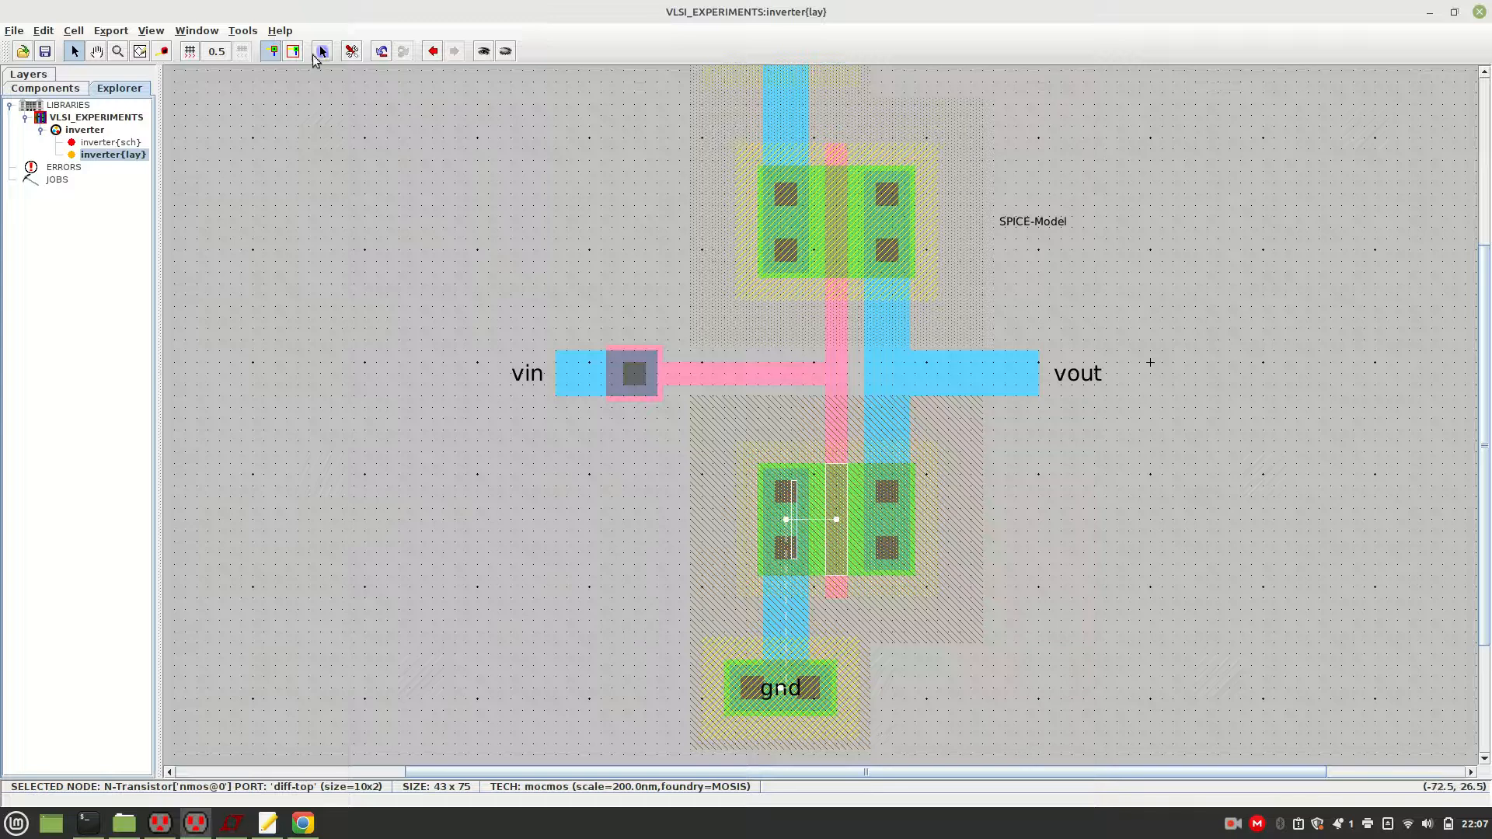
left_click(243, 31)
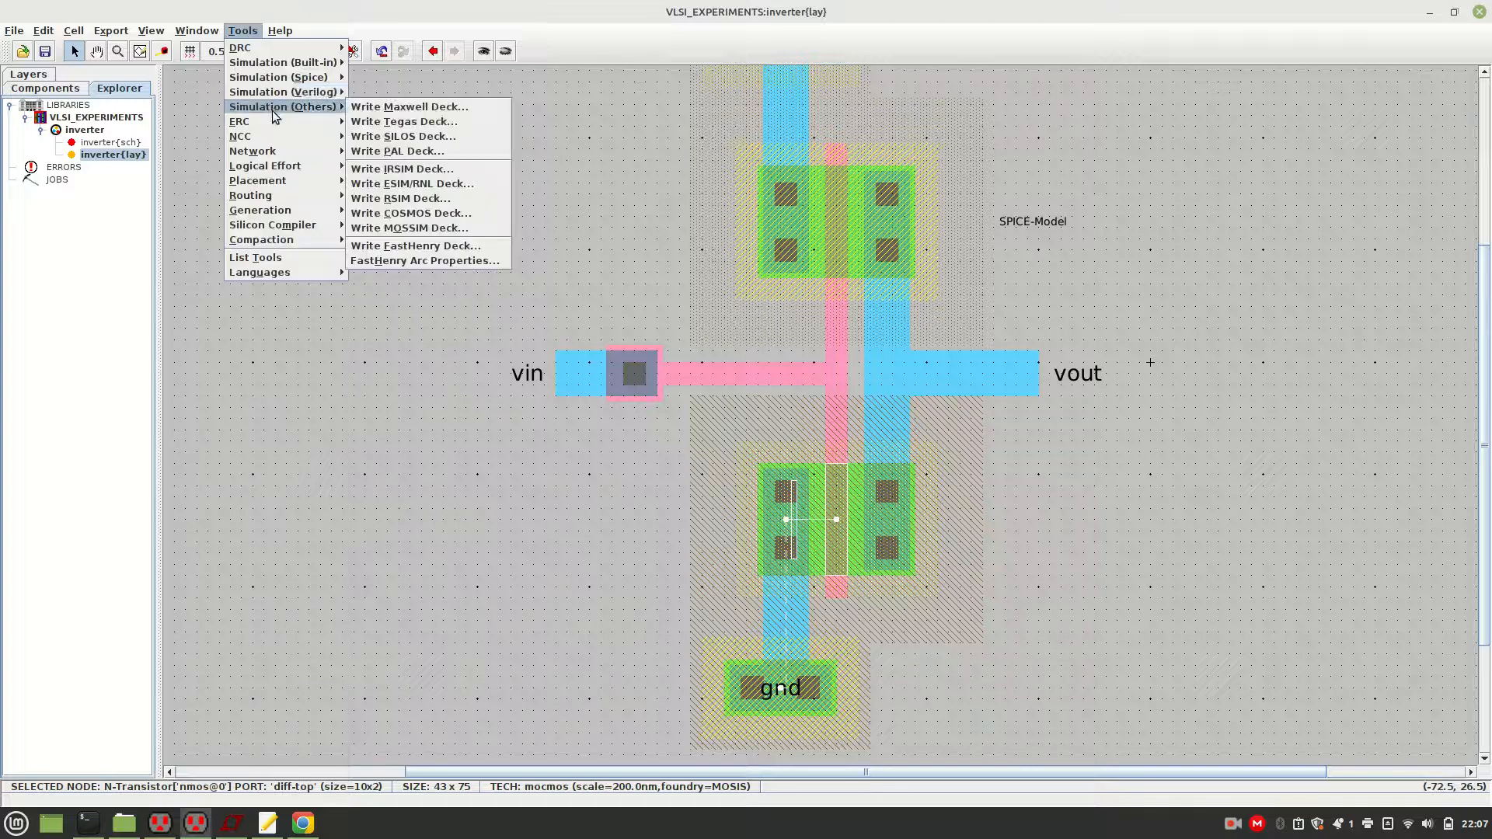
mouse_move(271, 82)
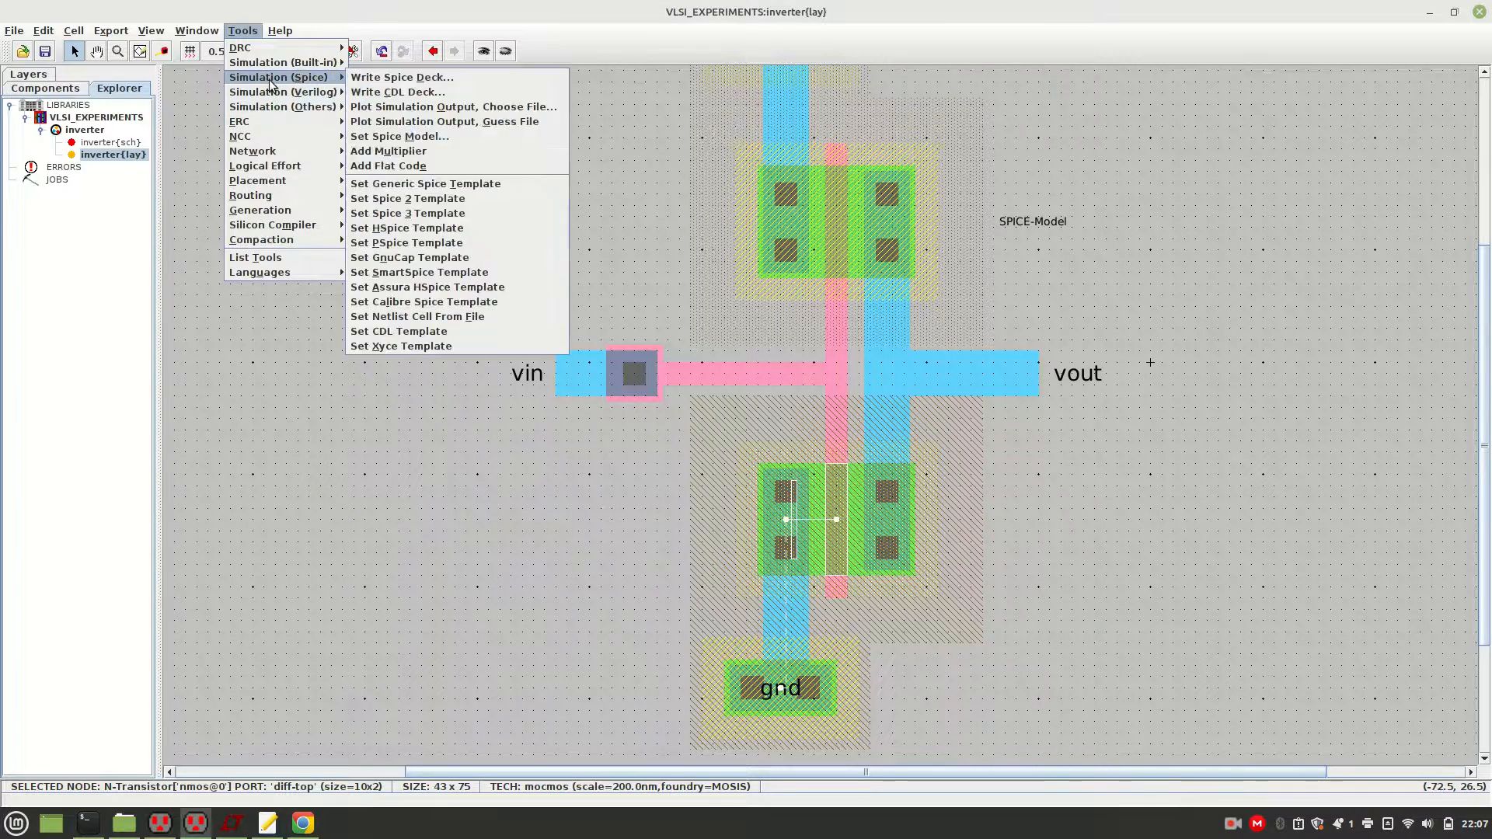
left_click(399, 136)
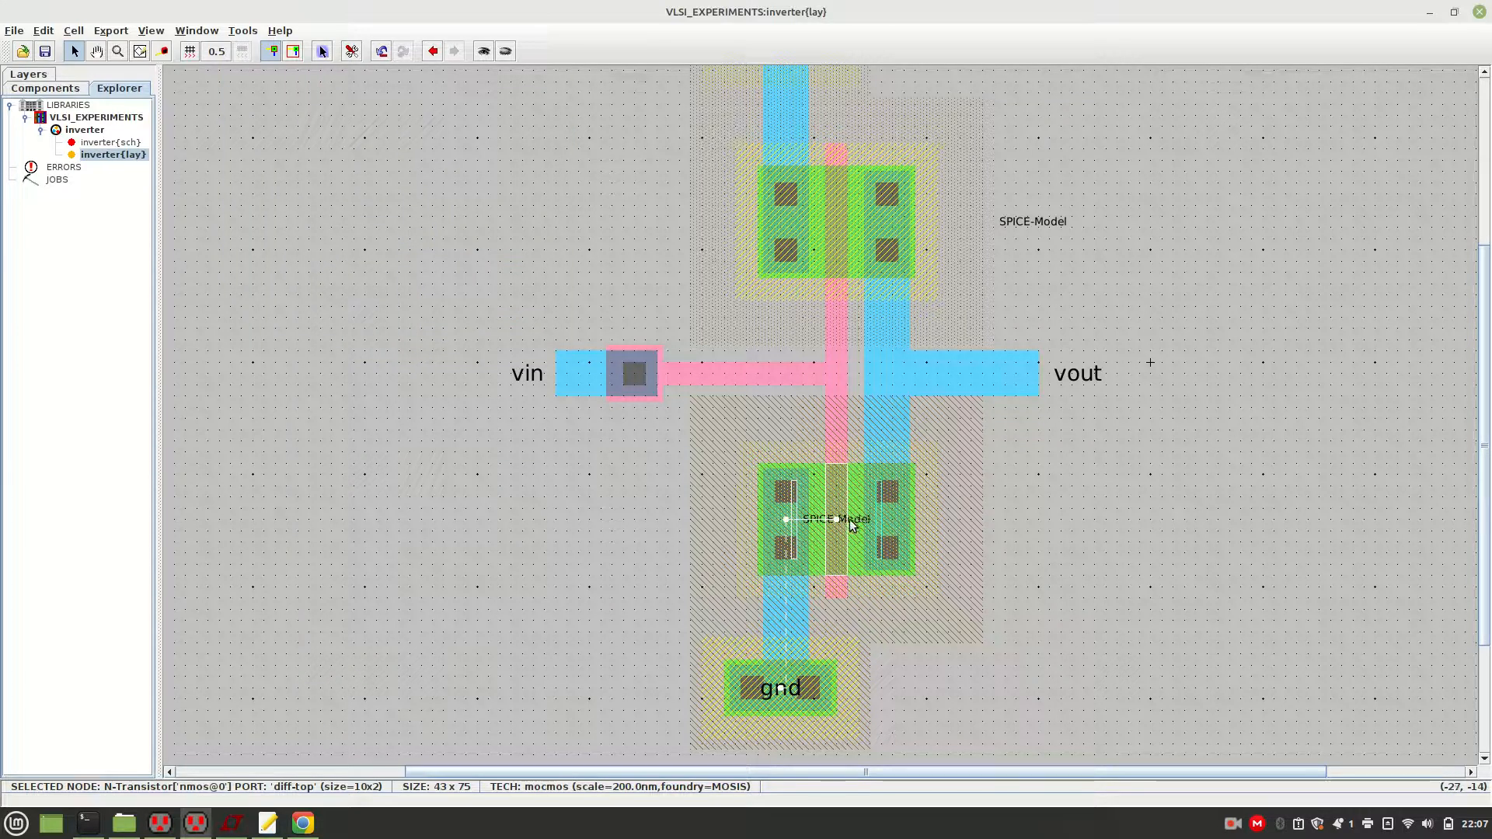
left_click_drag(855, 528, 1057, 534)
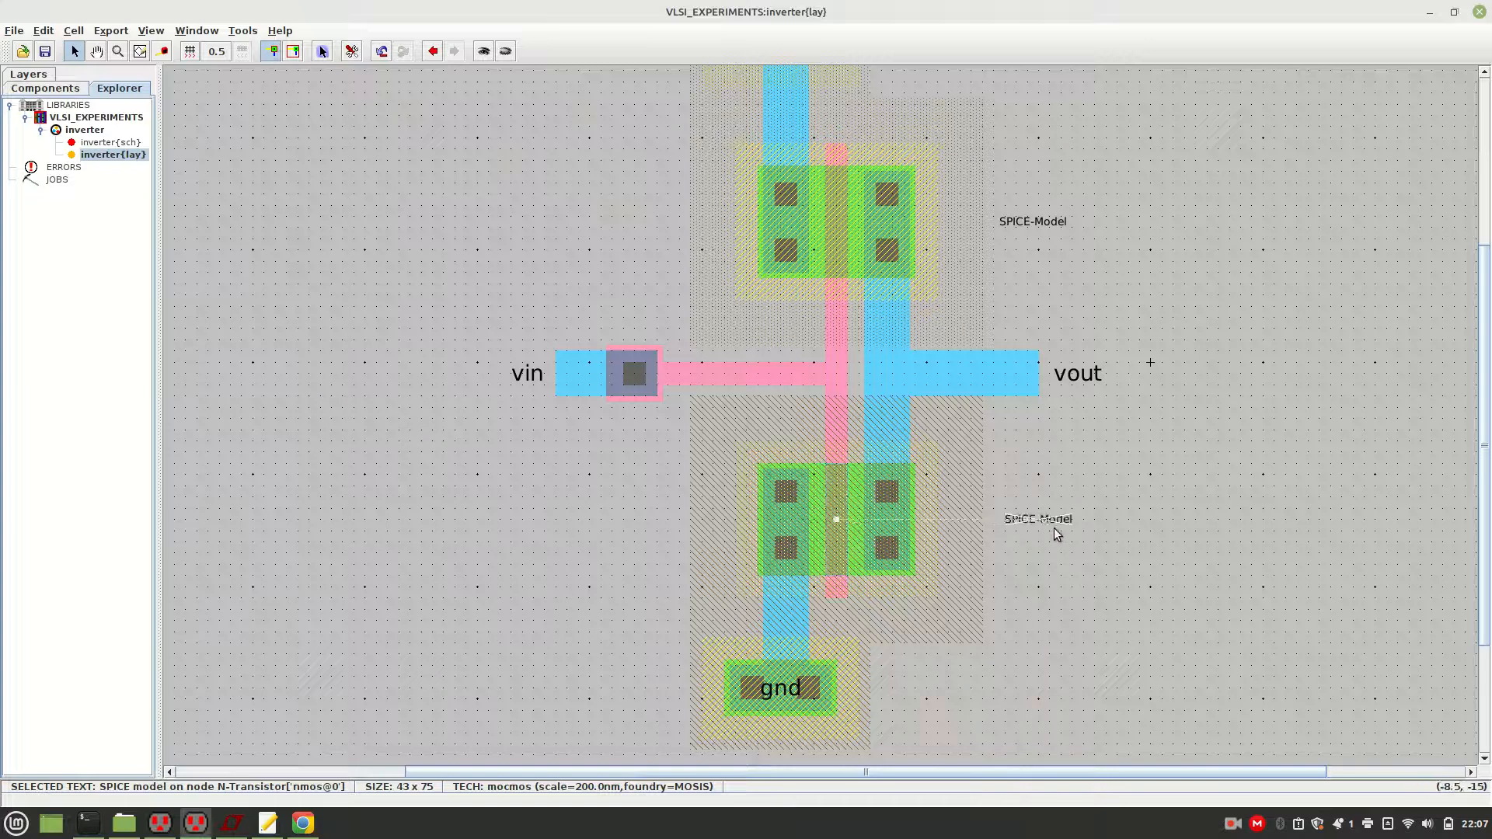
Set the SPICE model of the P-transistor to pmos and that of the N-transistor to nmos
left_click(1021, 225)
type("pmos")
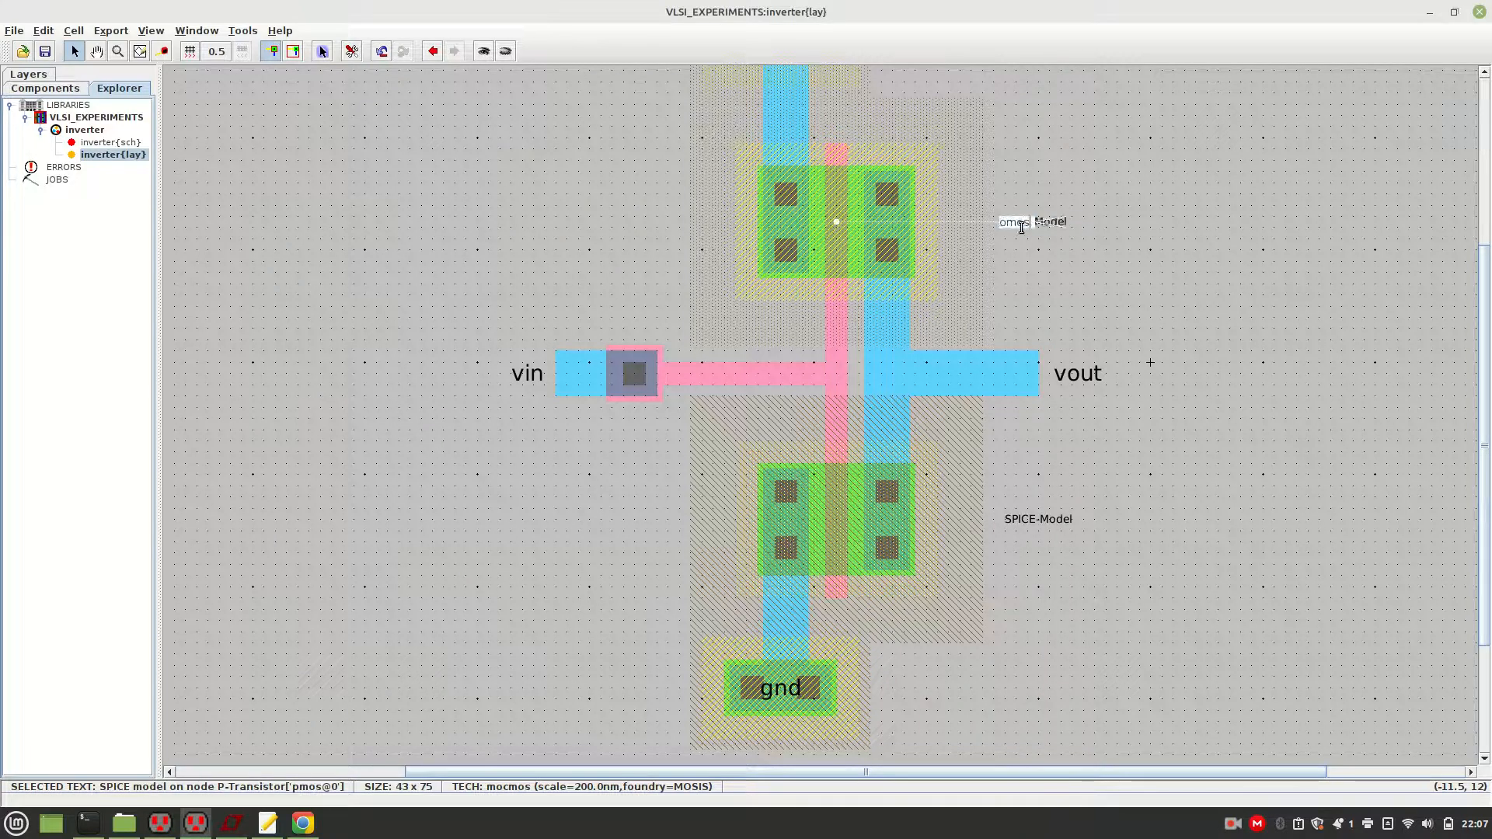
key("Escape")
type("pmos")
key("Return")
double_click(1041, 519)
type("nmos")
key("Return")
left_click(1153, 542)
Move the nmos and pmos model labels closer to their transistors, beside the well edges
left_click_drag(1045, 526, 972, 529)
left_click(1075, 516)
left_click_drag(1032, 223, 997, 220)
left_click(1093, 244)
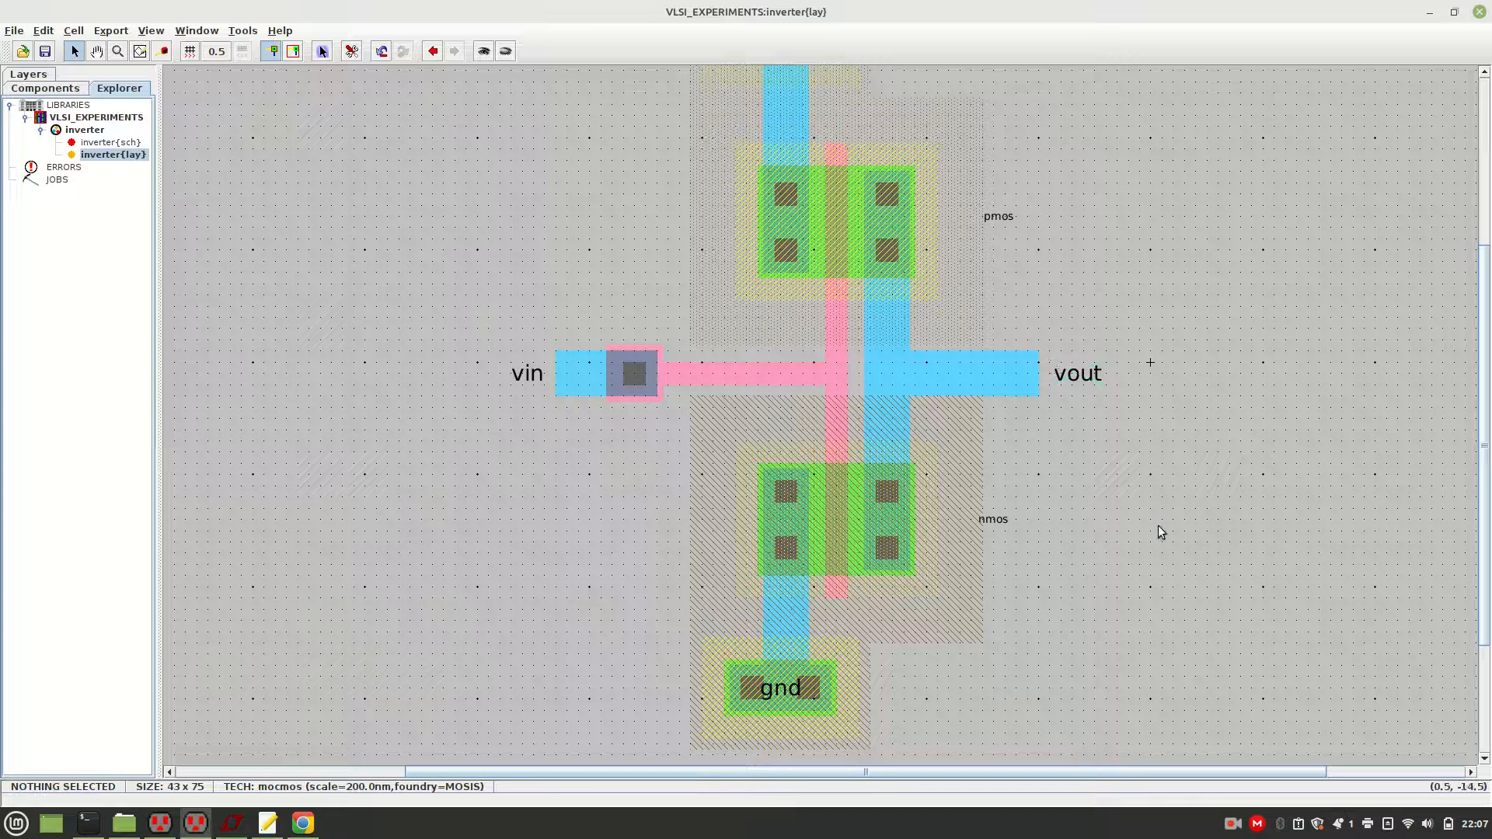
Place a Spice Code text in the empty area beside the pMOS, on the vin side
left_click_drag(1484, 431, 1465, 360)
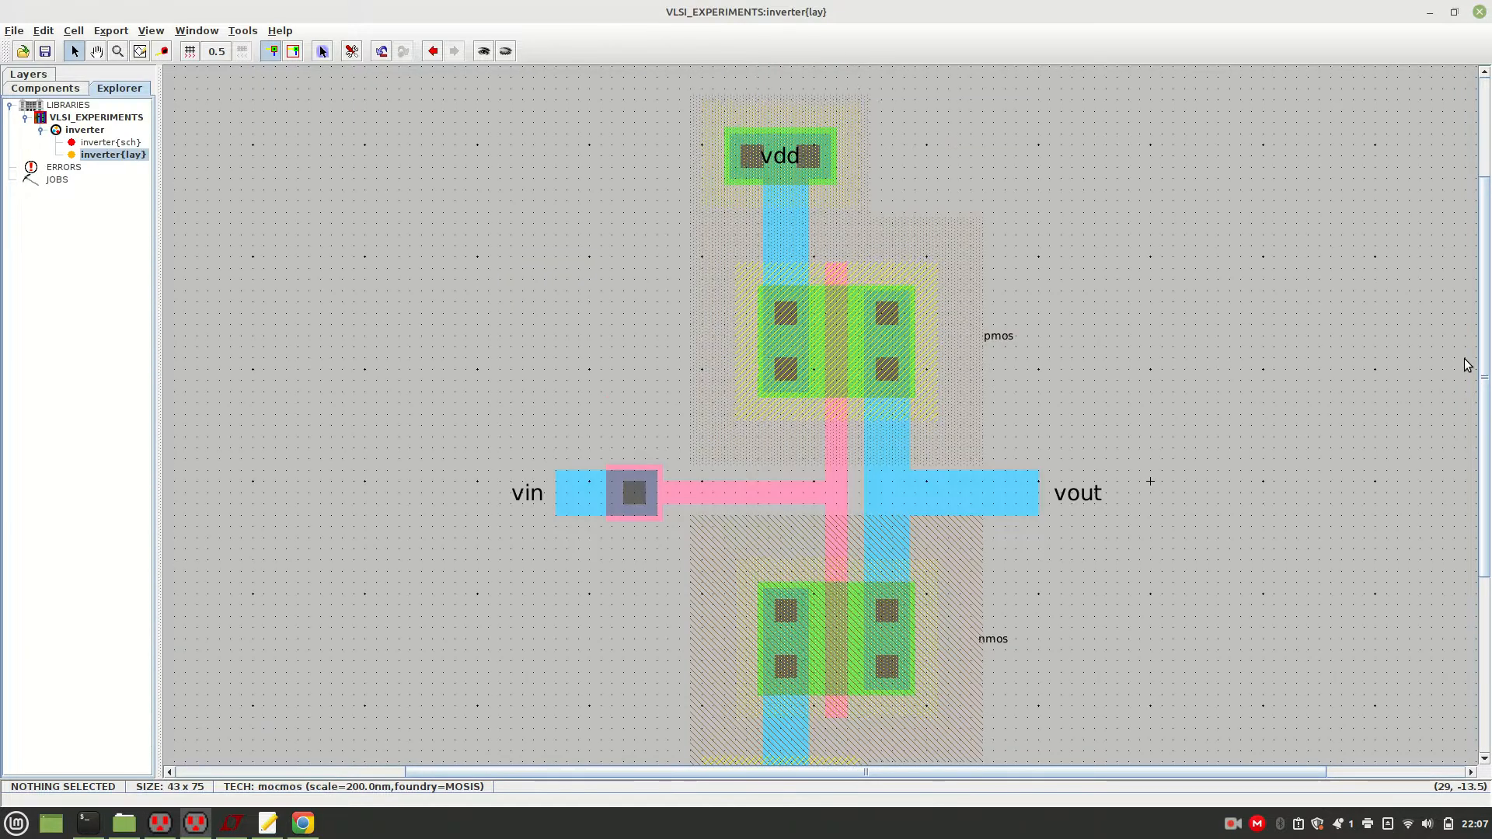
left_click(56, 88)
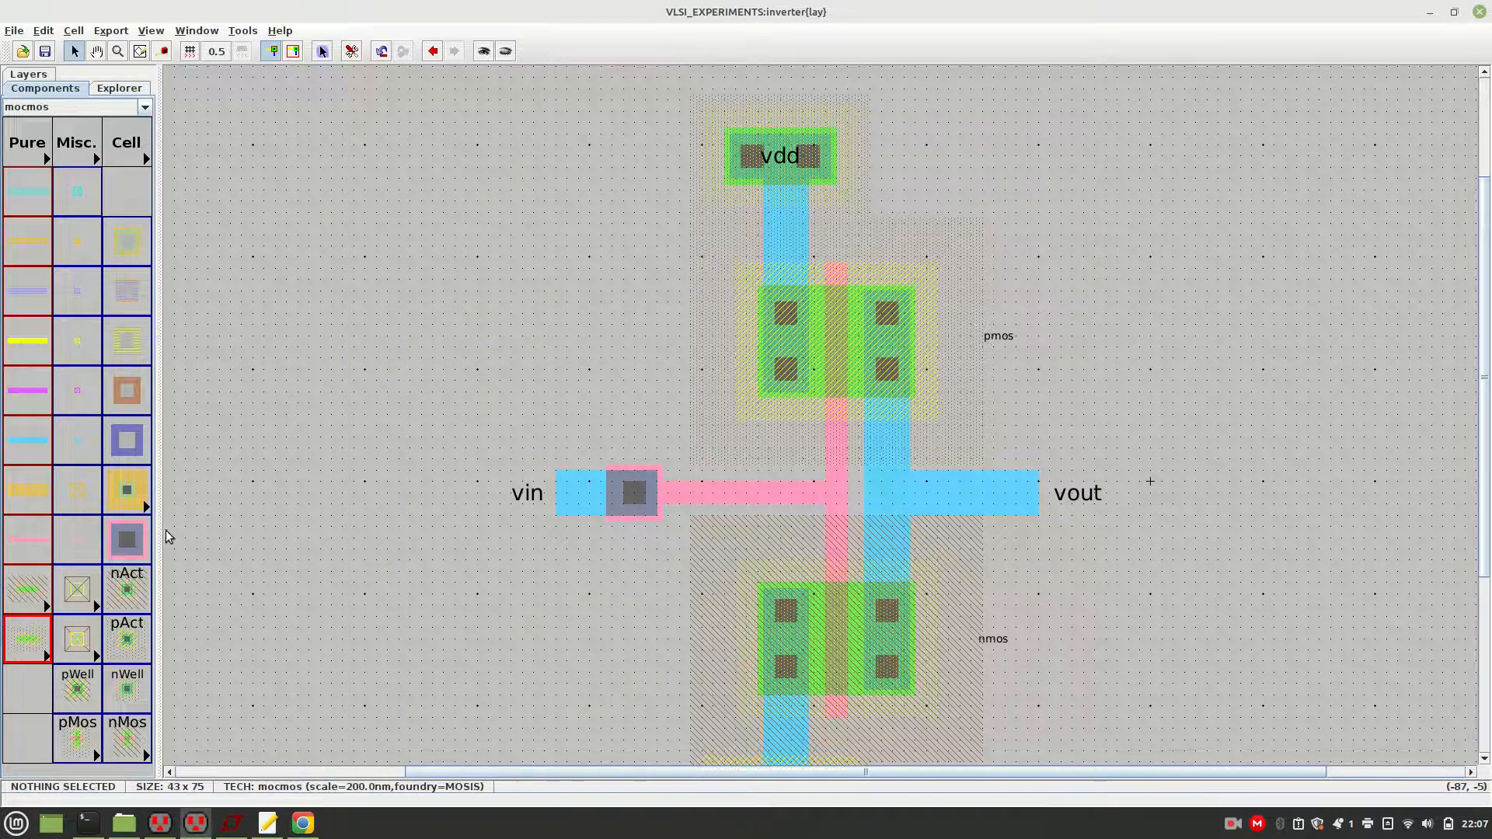
left_click(88, 149)
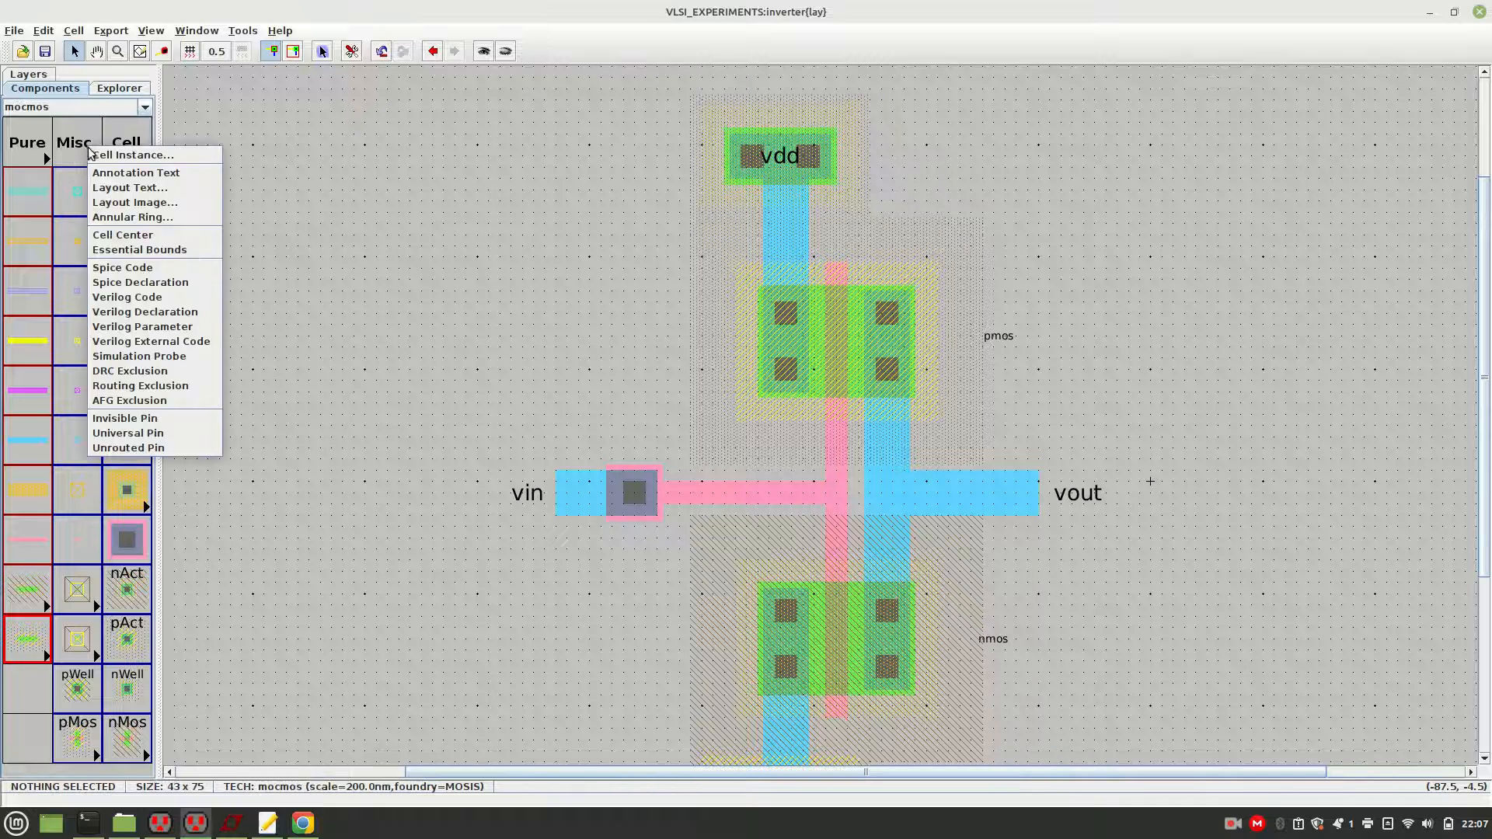
left_click(127, 269)
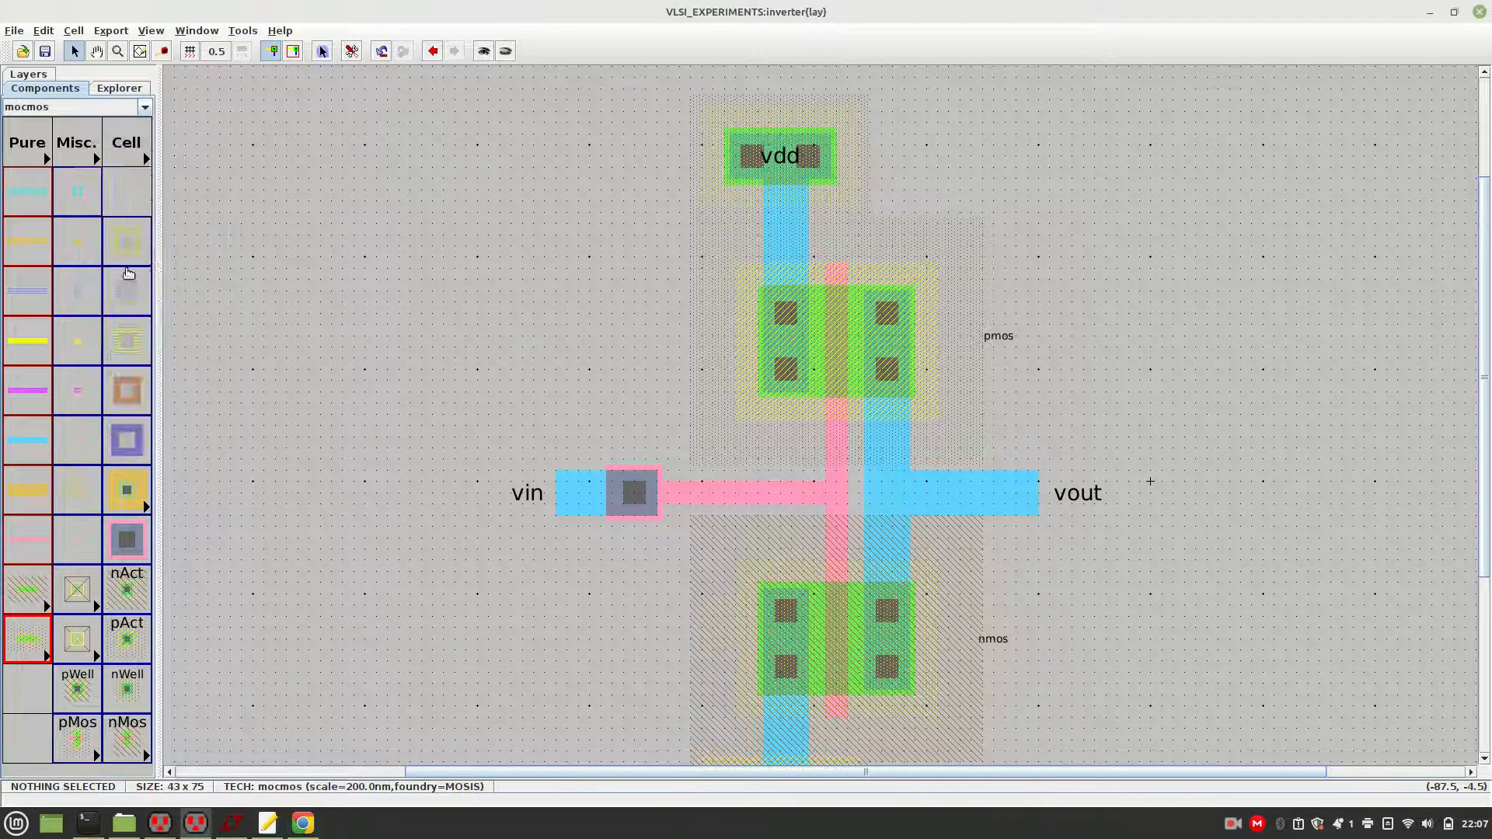
left_click(435, 245)
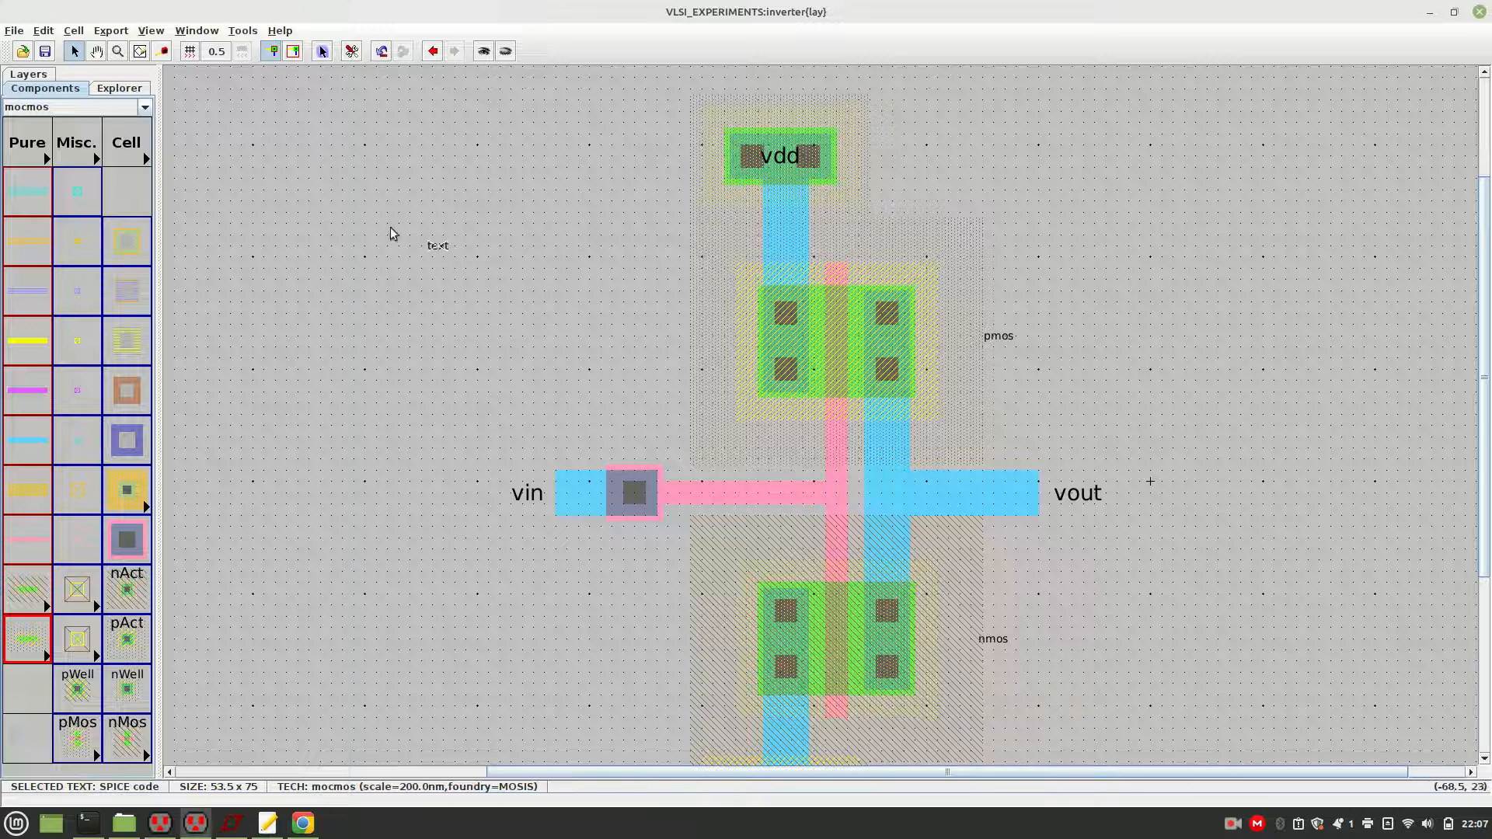
Make the layout's SPICE code multi-line and enter "vdd vdd 0 dc 5" and "vin vin 0 pulse 0 5 td tr tf pw tp"
double_click(438, 246)
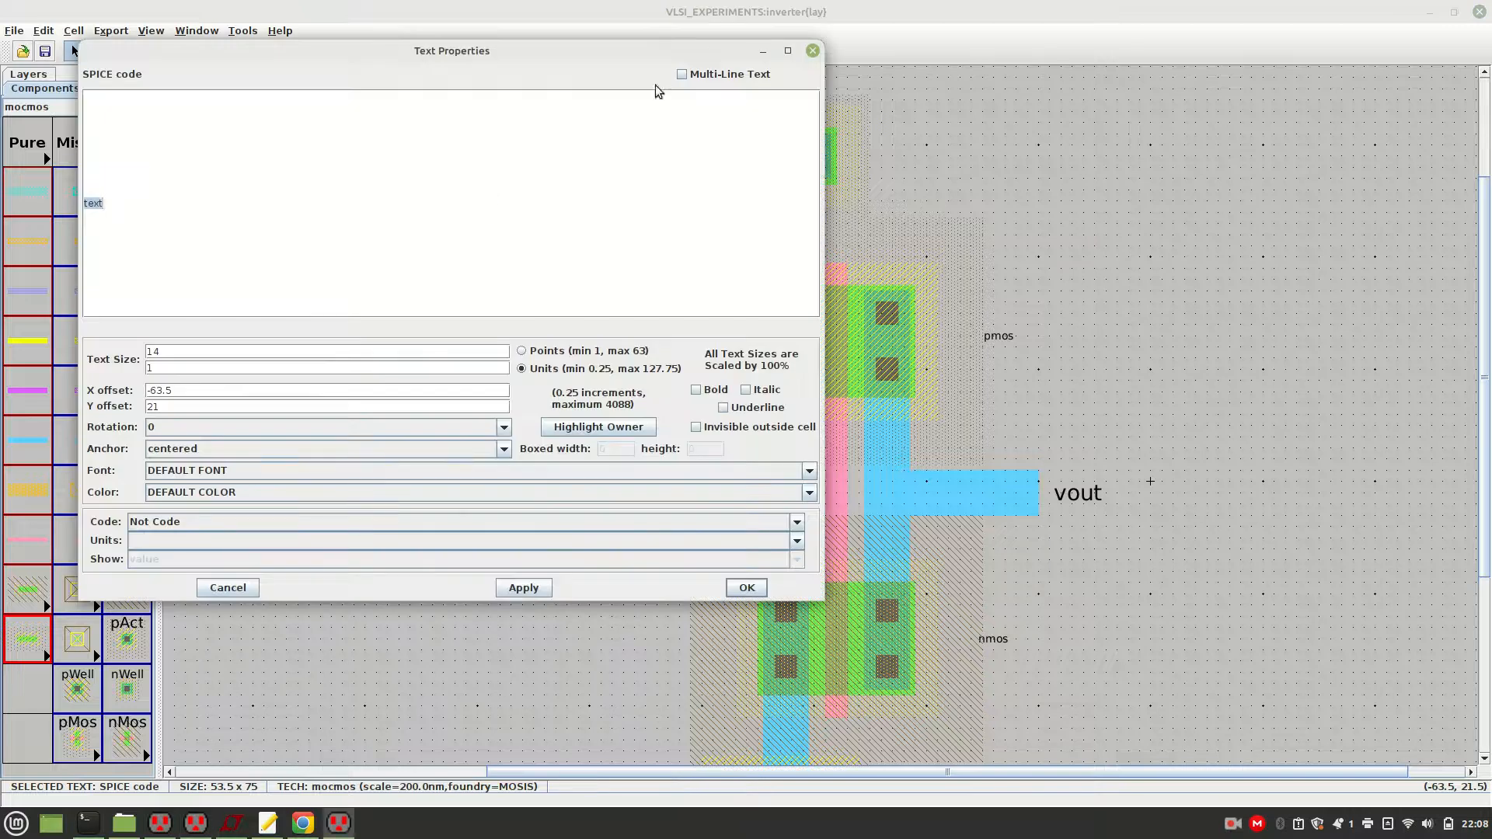
left_click(681, 74)
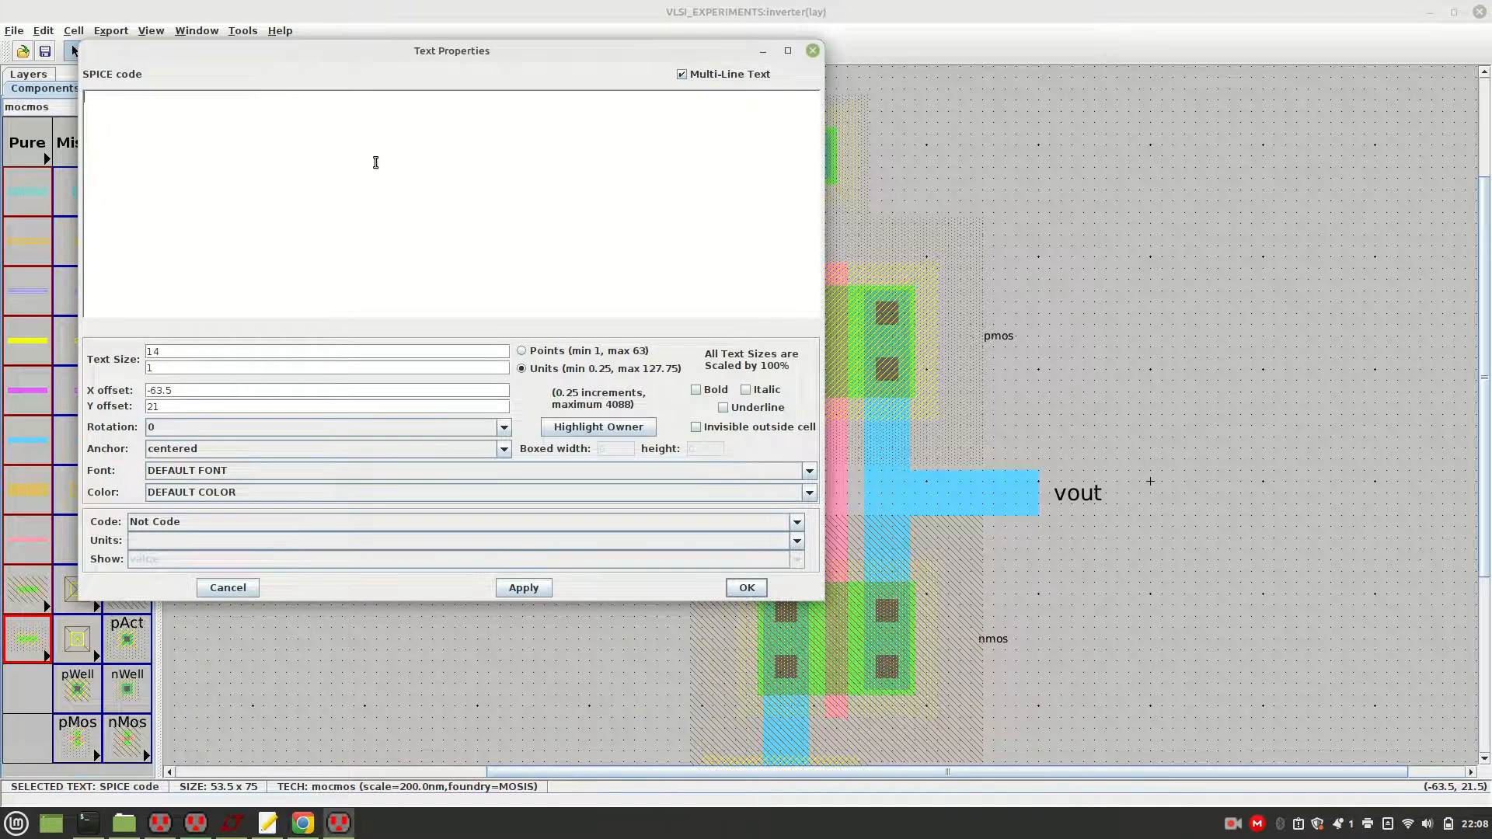
type("vdd vdd 0")
type("0")
type(" pulse 0")
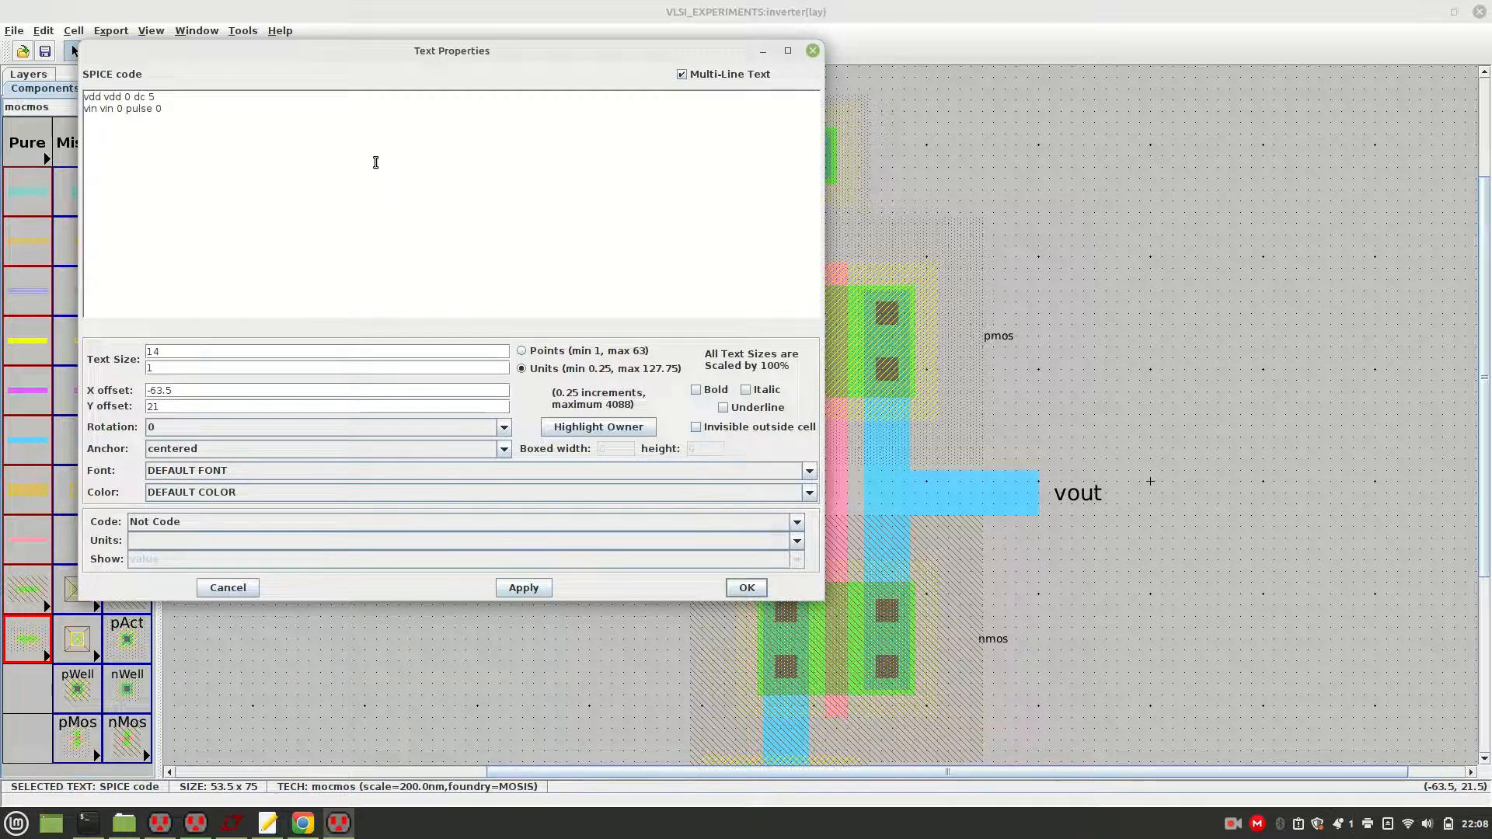
type("5 td tr tf pw tp")
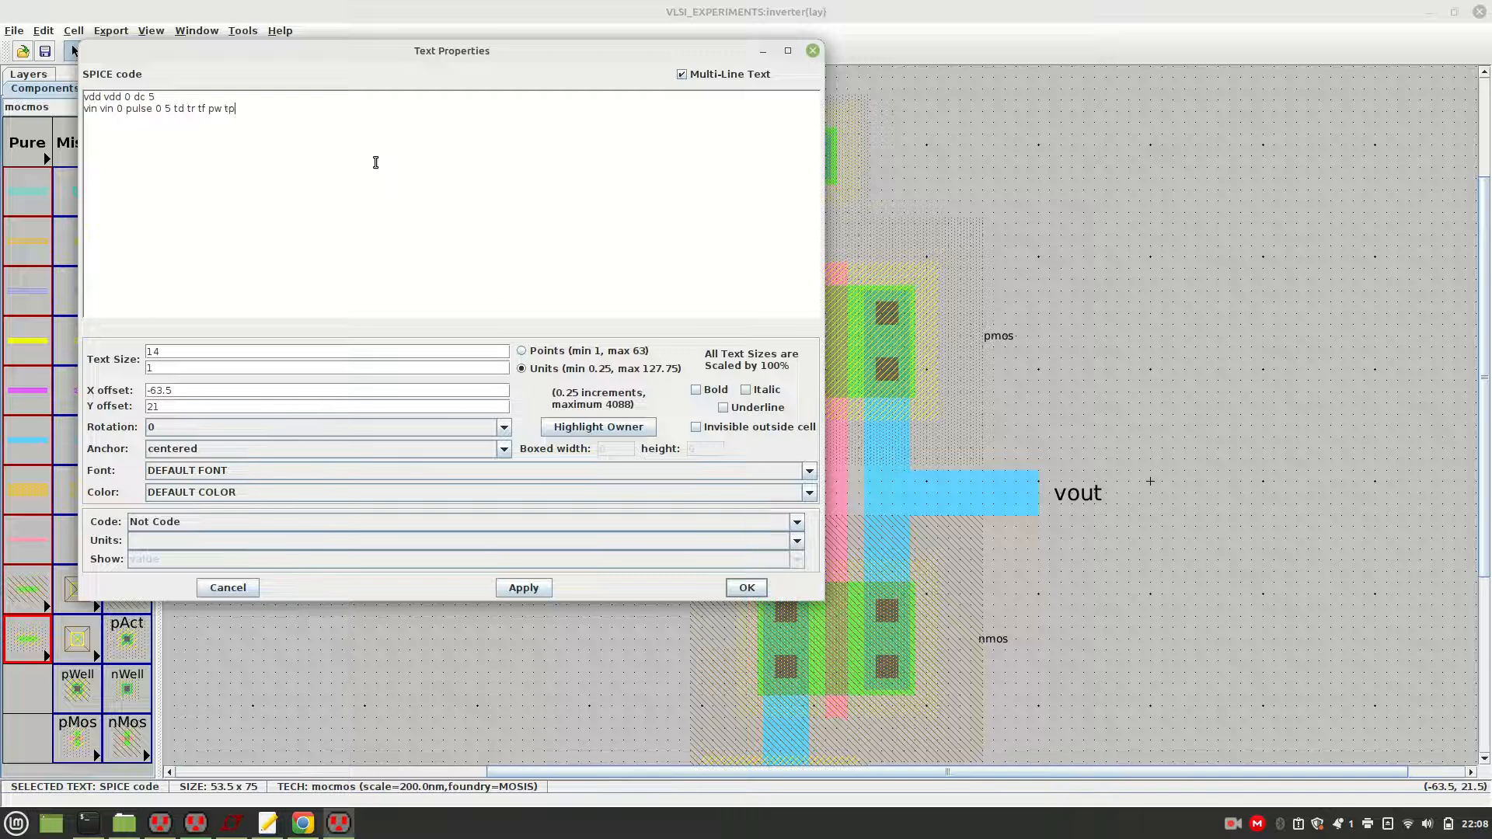
left_click_drag(174, 109, 243, 109)
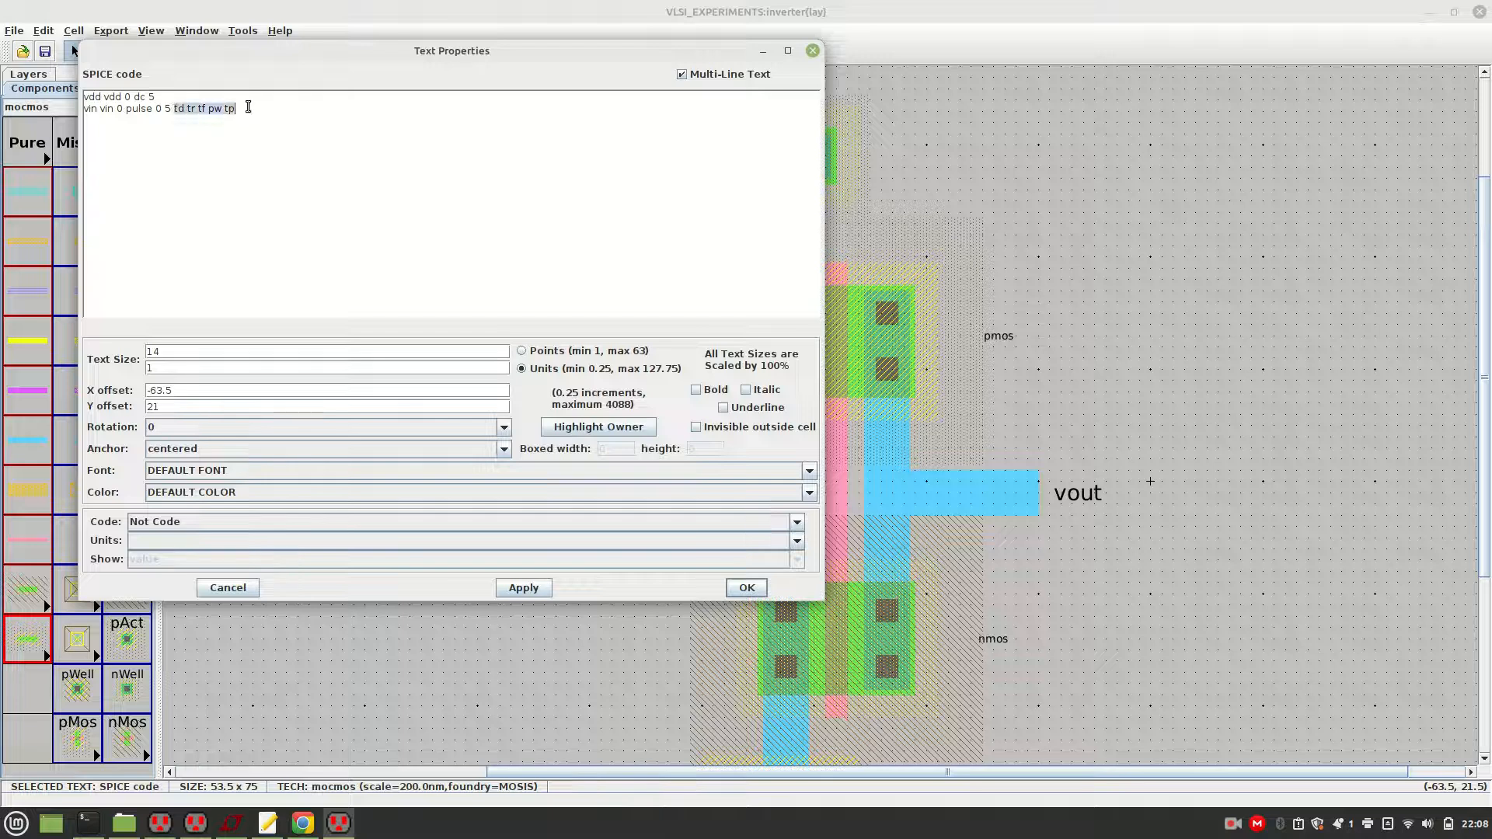
left_click(255, 107)
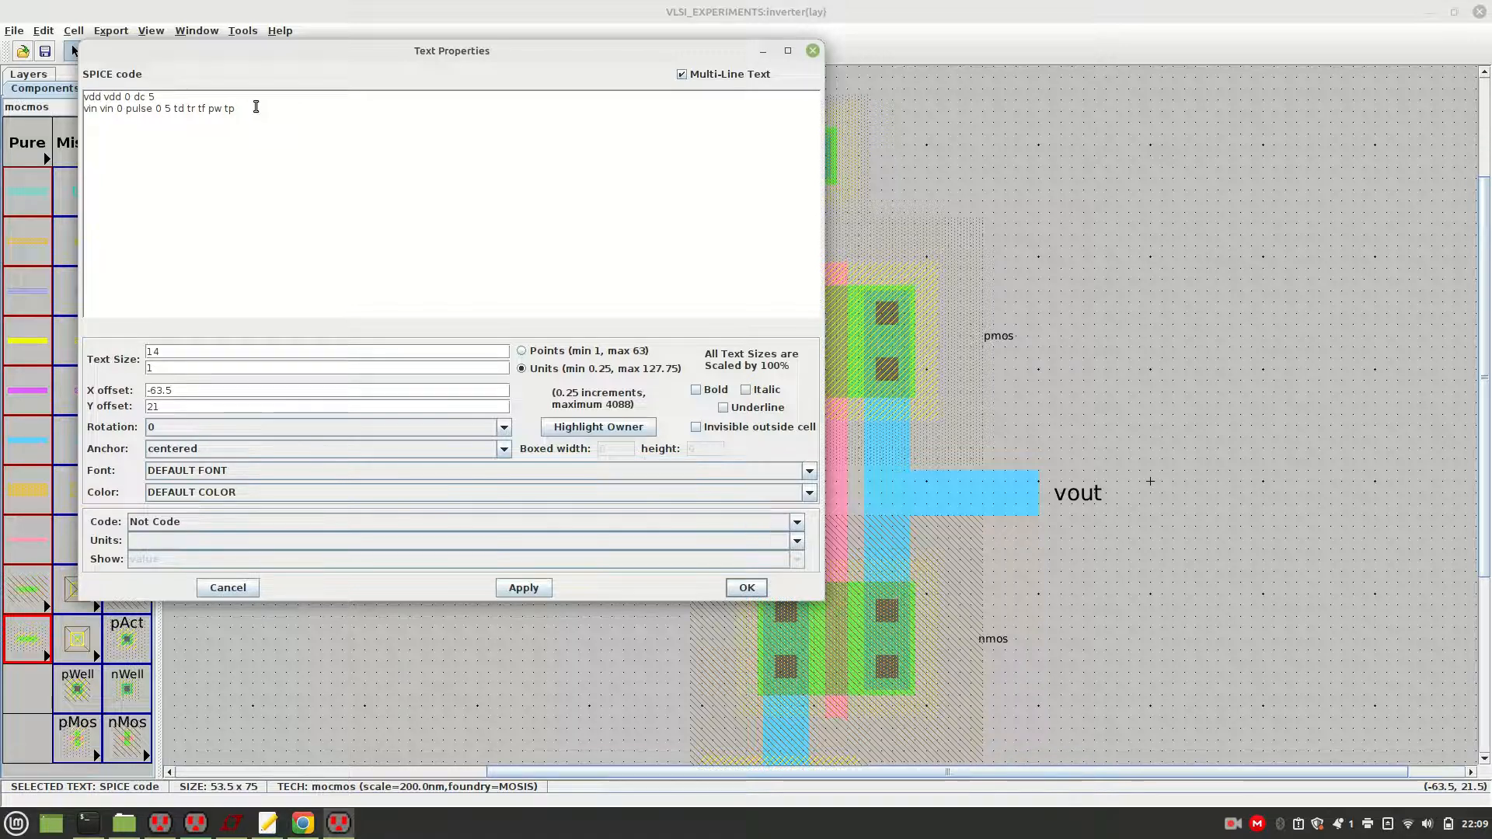
Add the lines ".tran 200n" and ".include C5_models.txt" to the SPICE code and apply the text
key("Return")
type(".tran ")
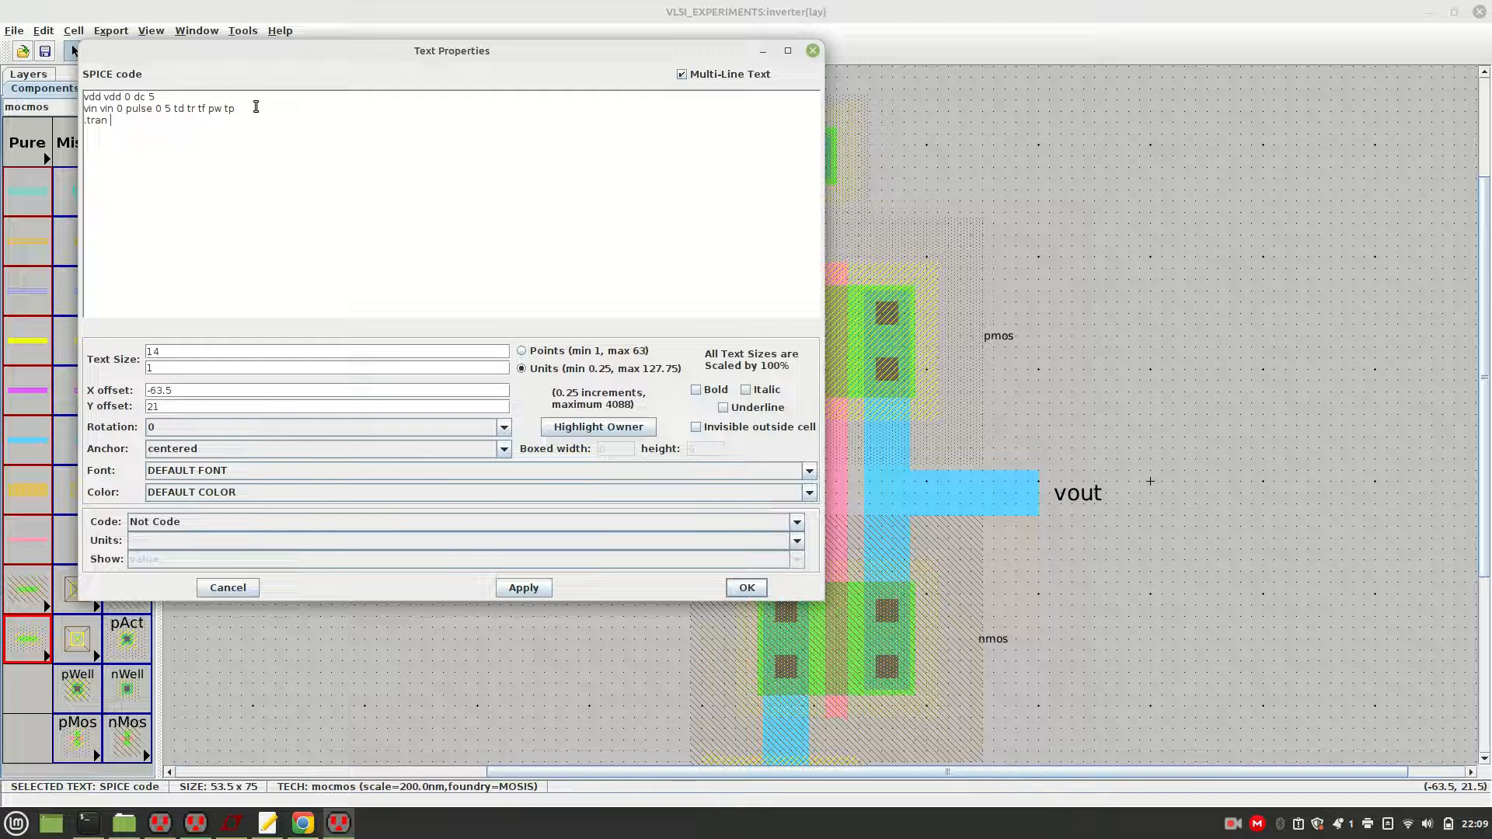
type("200n")
key("Return")
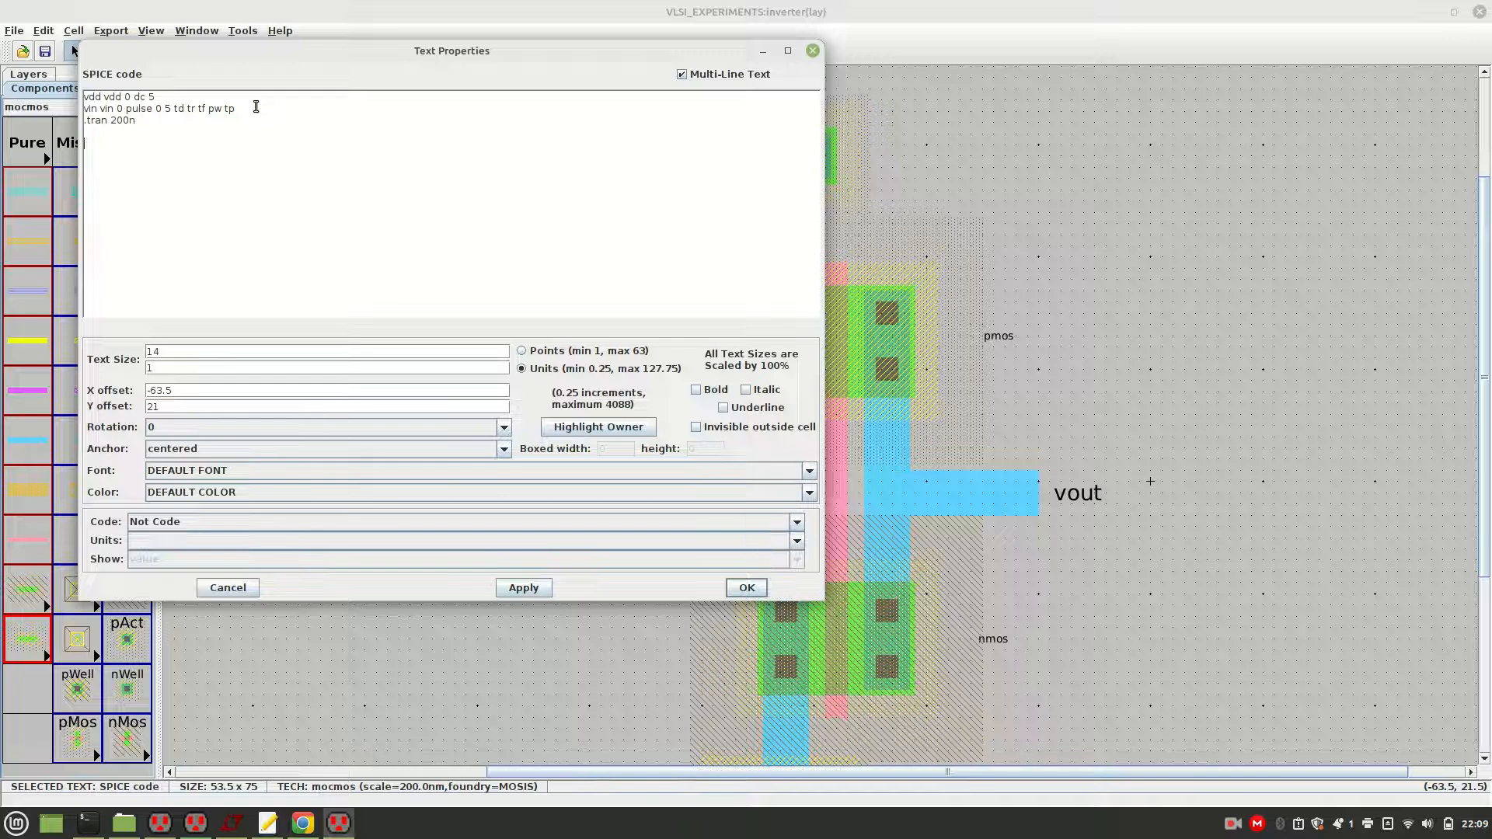
type(".include ")
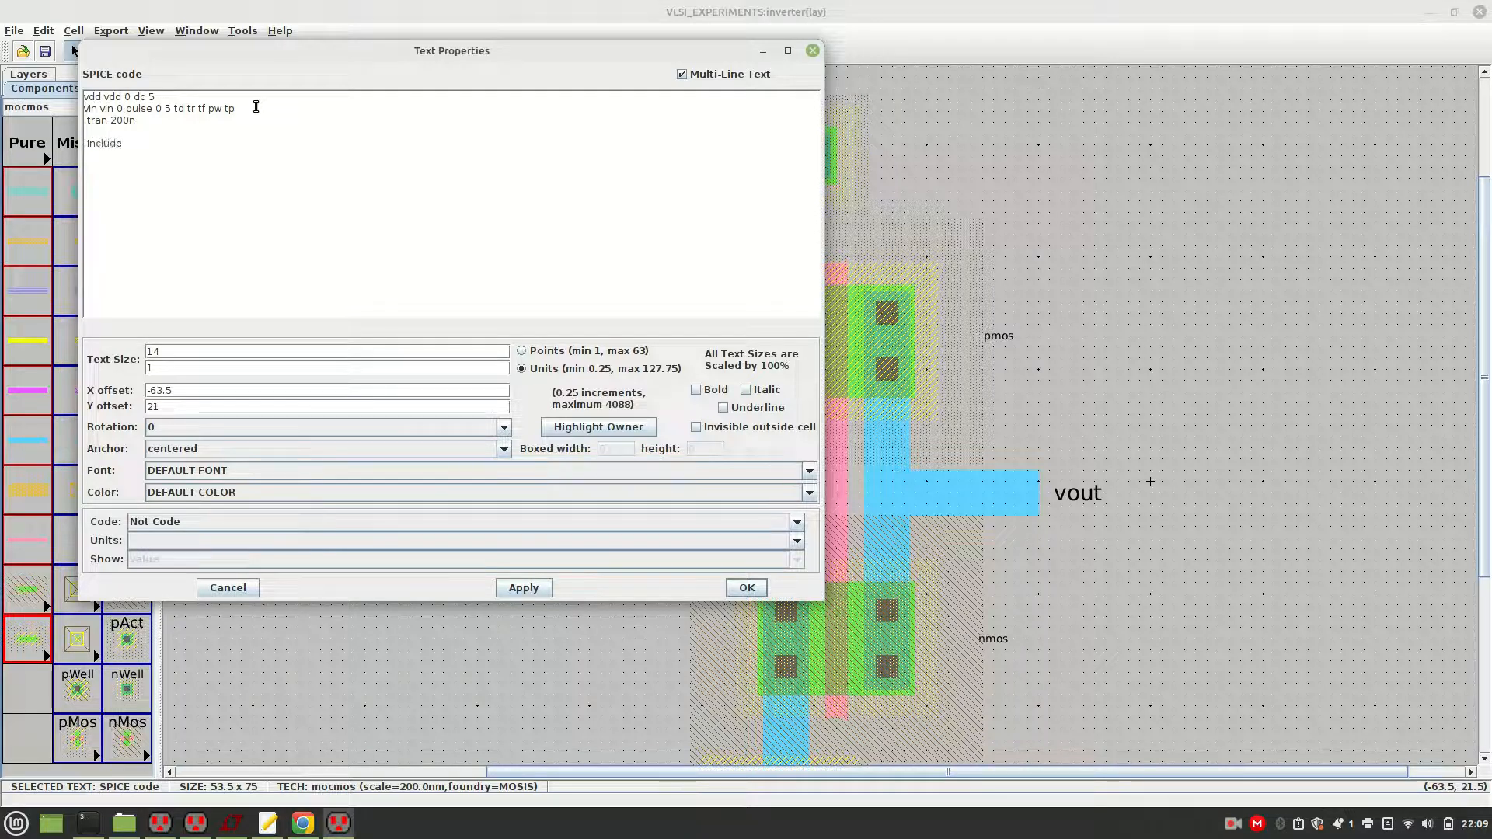
type("C5_models.txt")
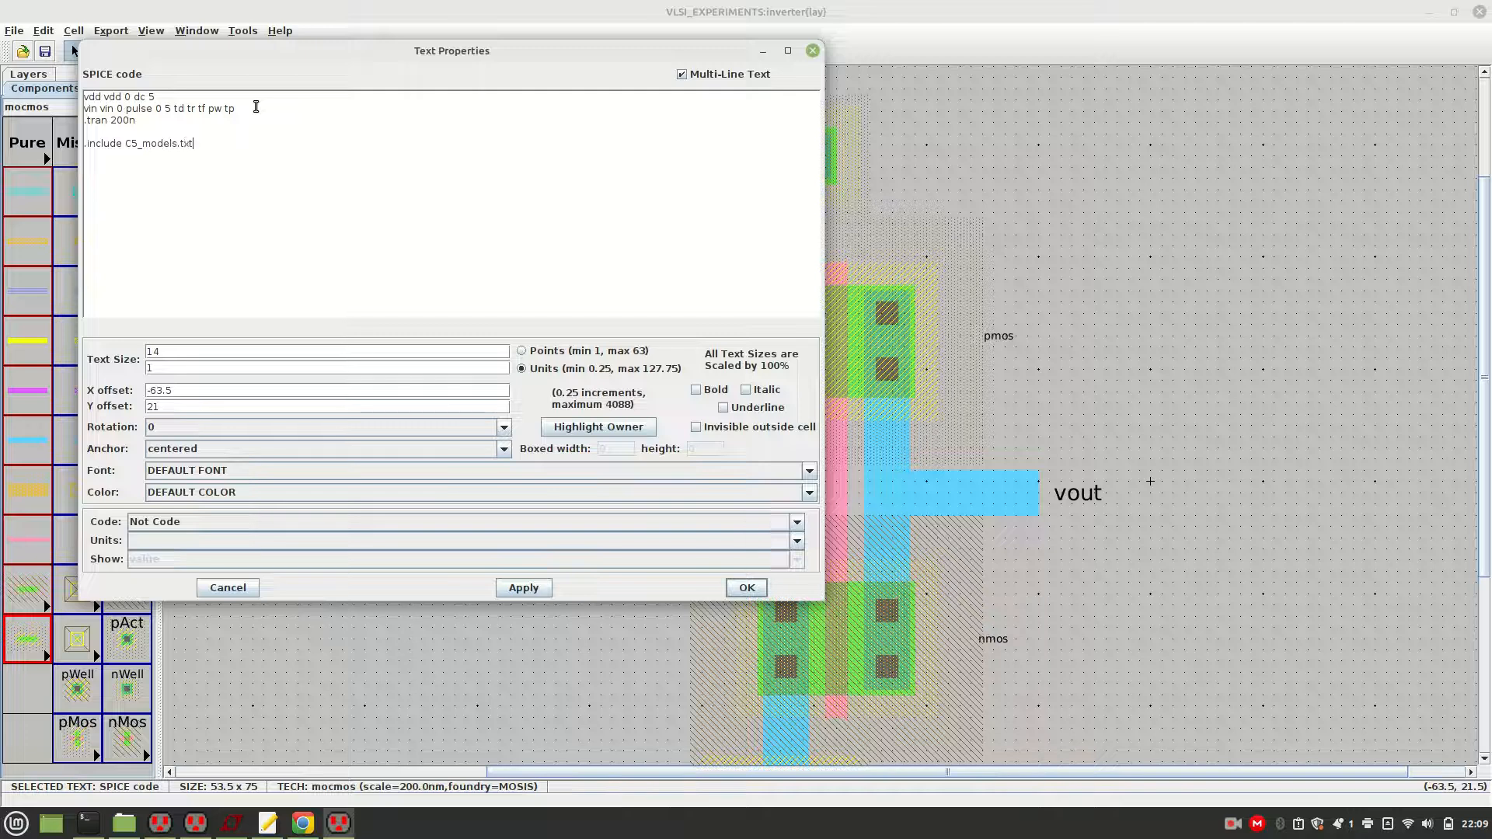
left_click(523, 588)
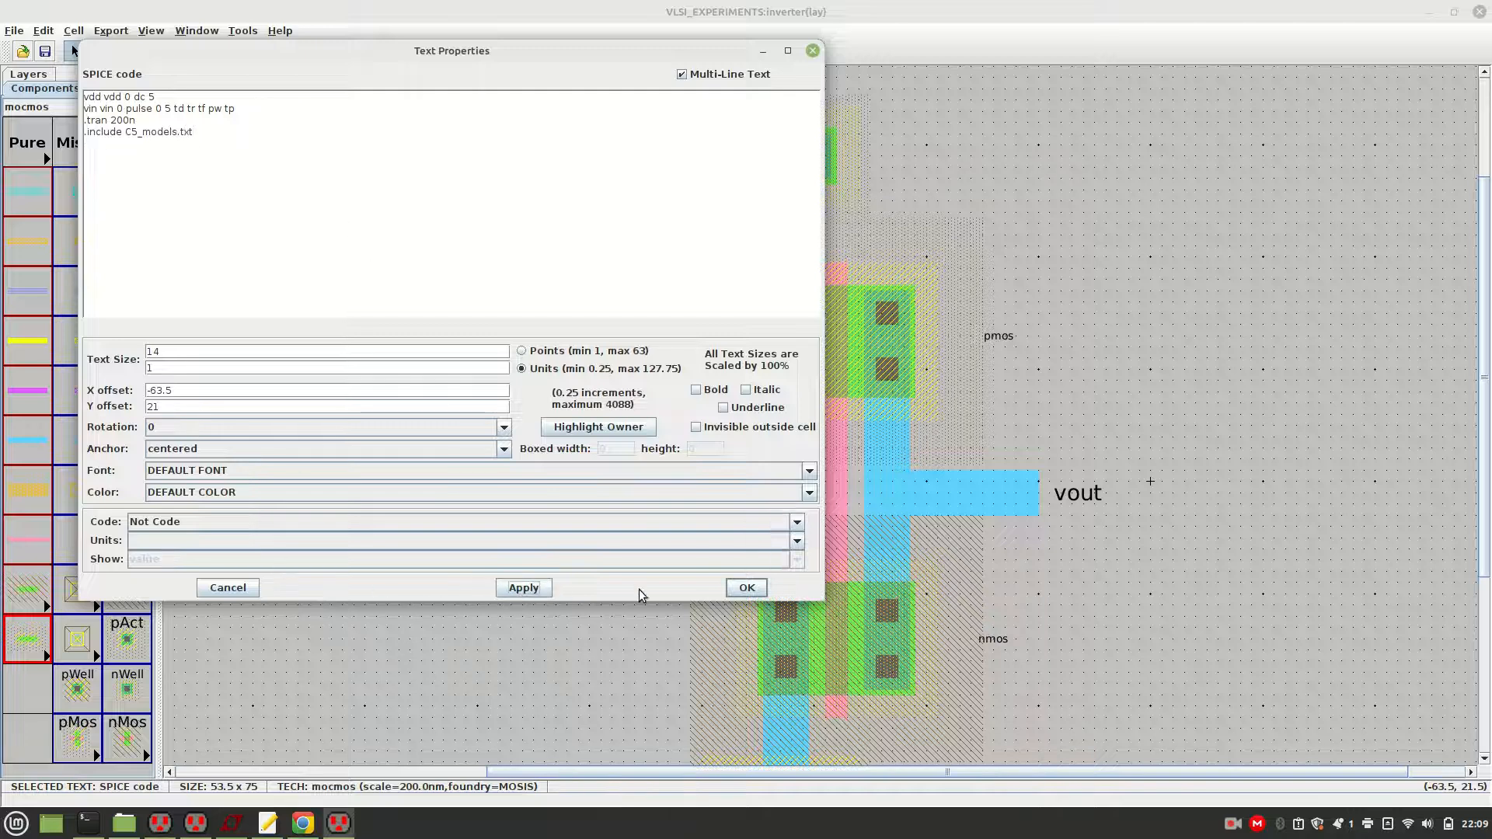
left_click(747, 588)
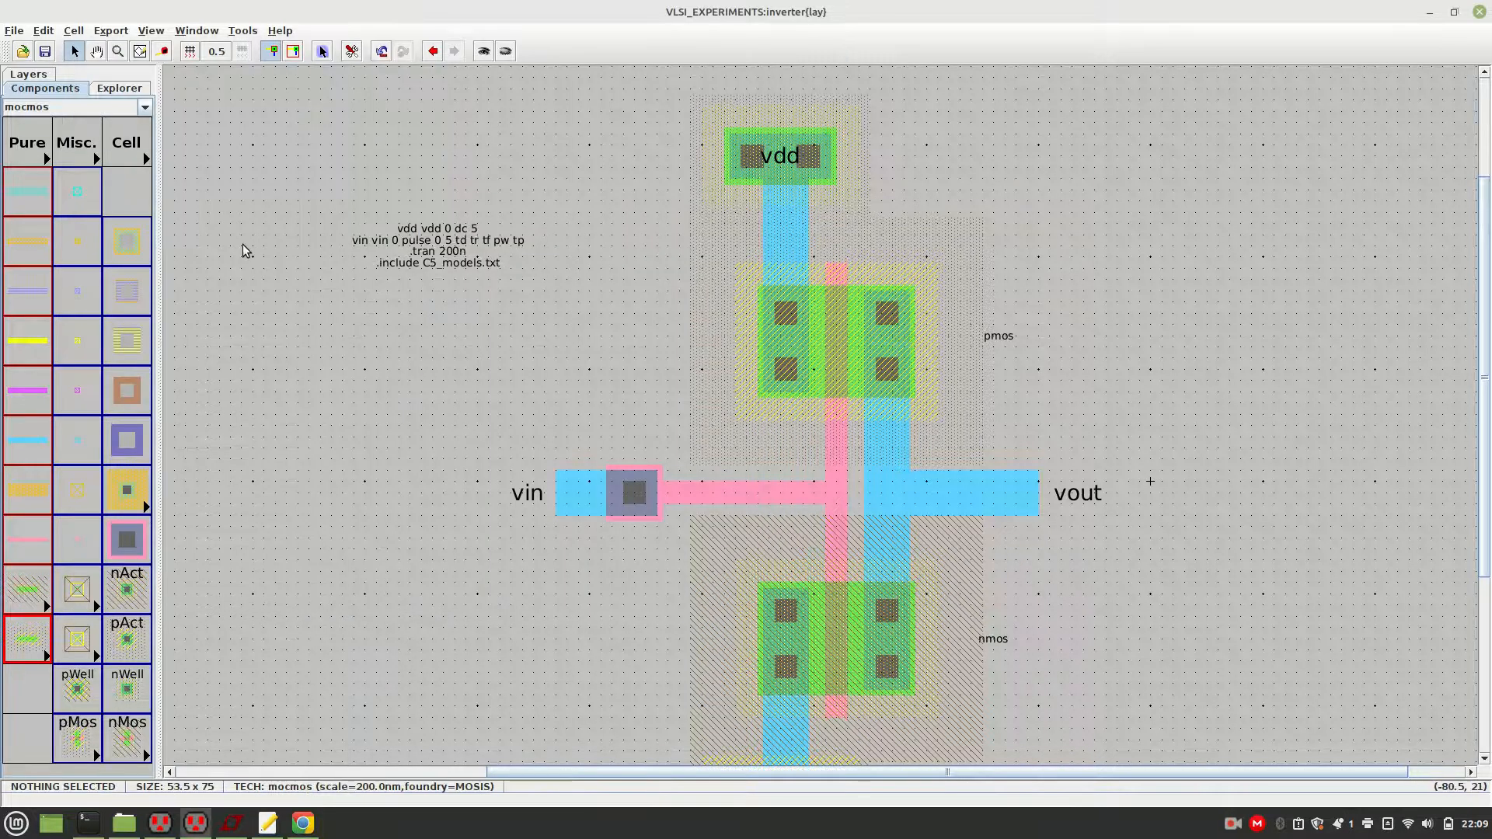
Copy the pulse values "0 5 0 1n 1n 10n 20n" from the SPICE code of the inverter schematic
left_click(102, 91)
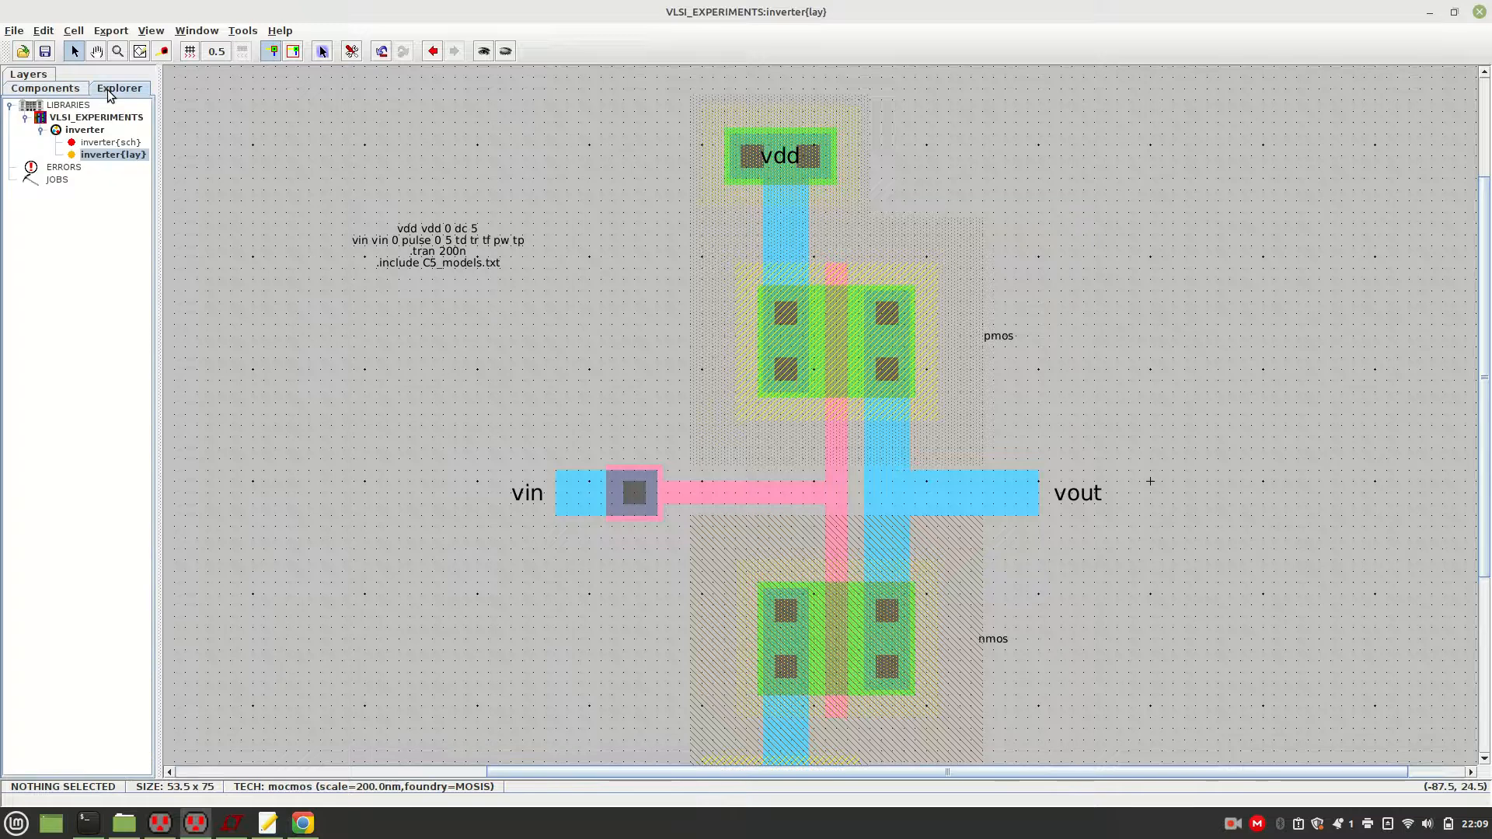
double_click(101, 142)
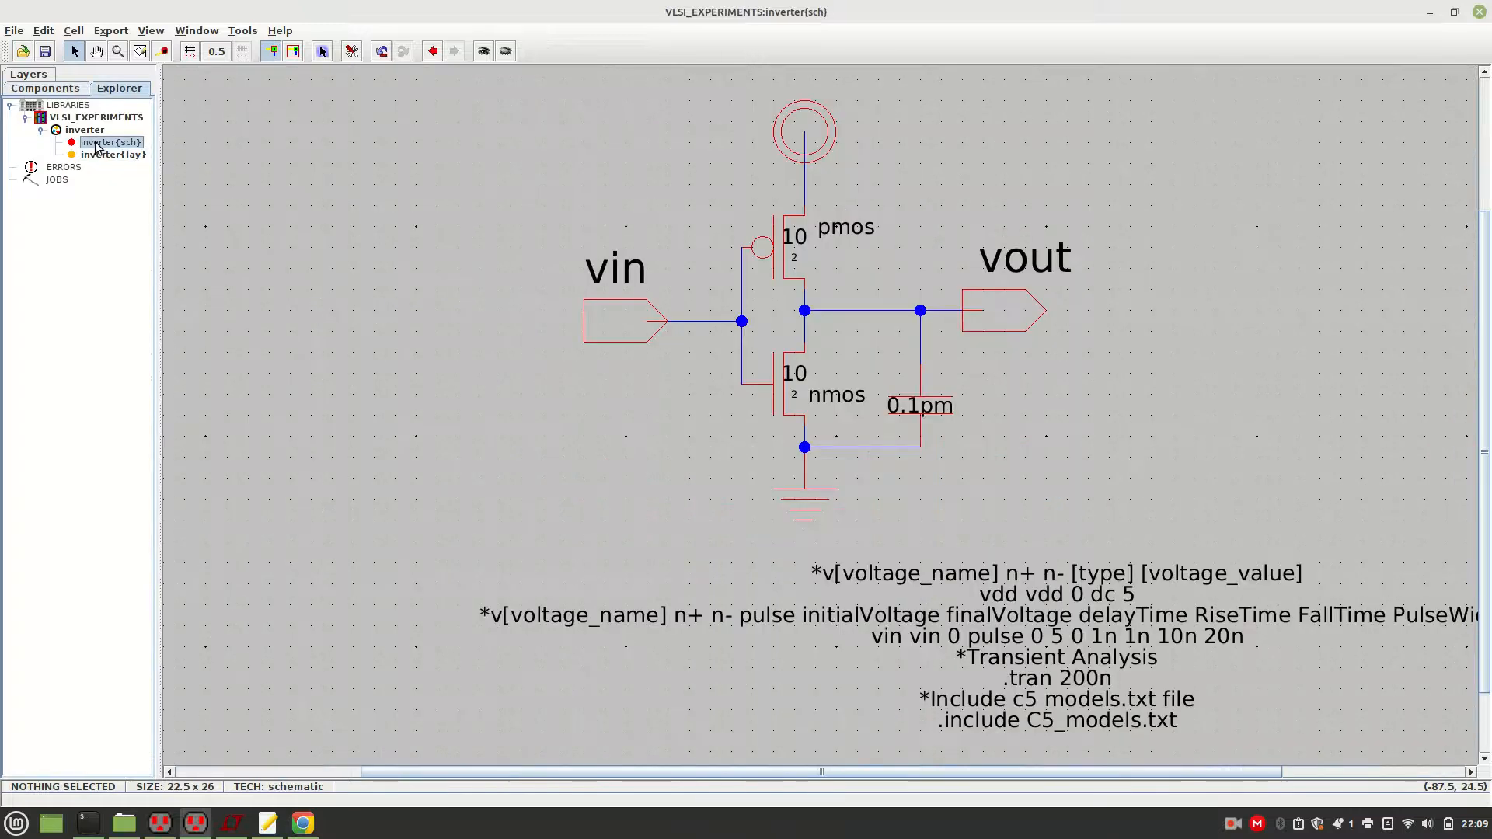
double_click(1012, 646)
left_click(644, 681)
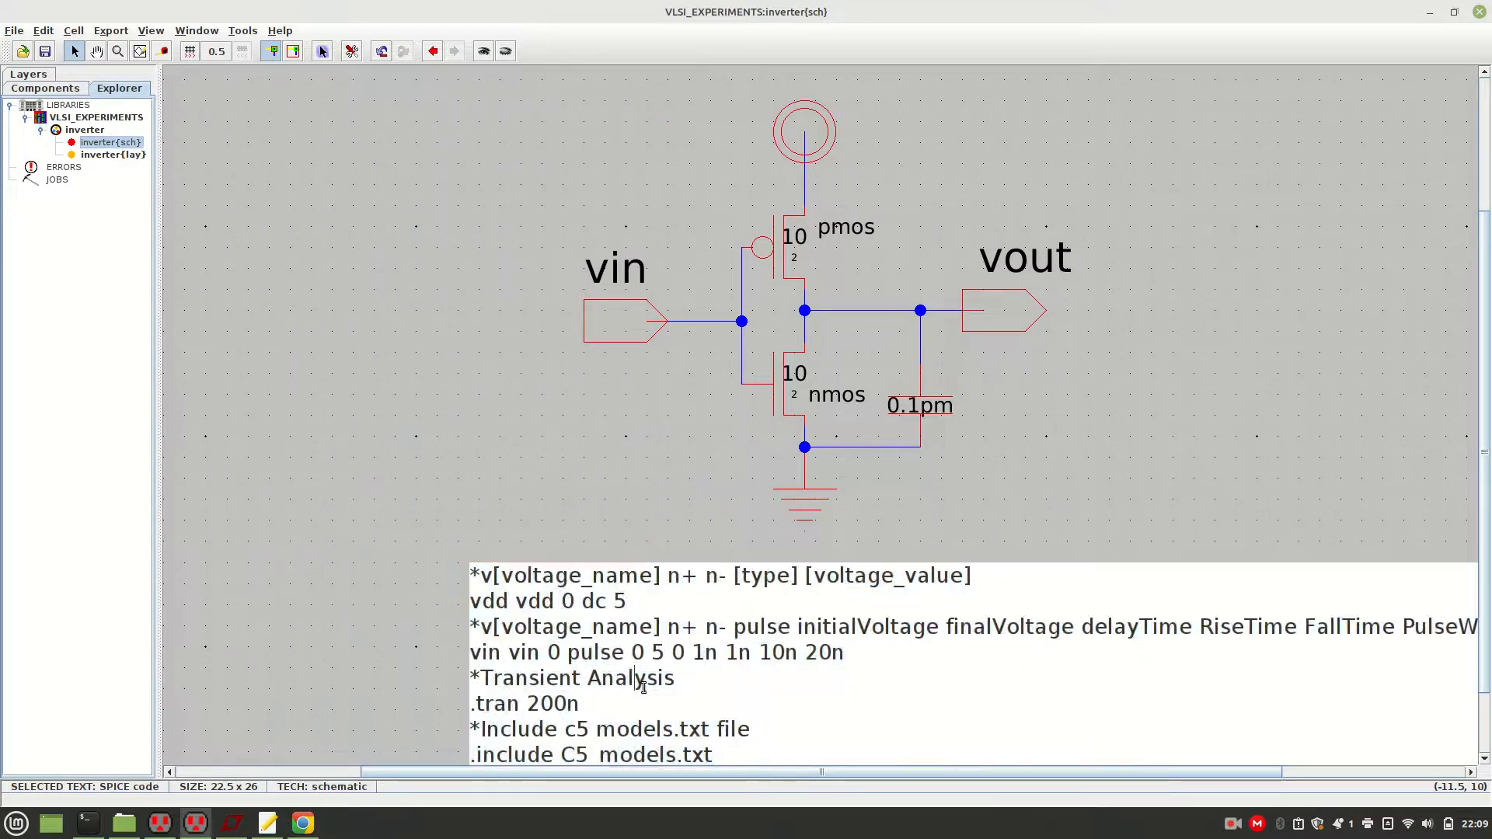
left_click_drag(632, 655, 857, 660)
key("ctrl+c")
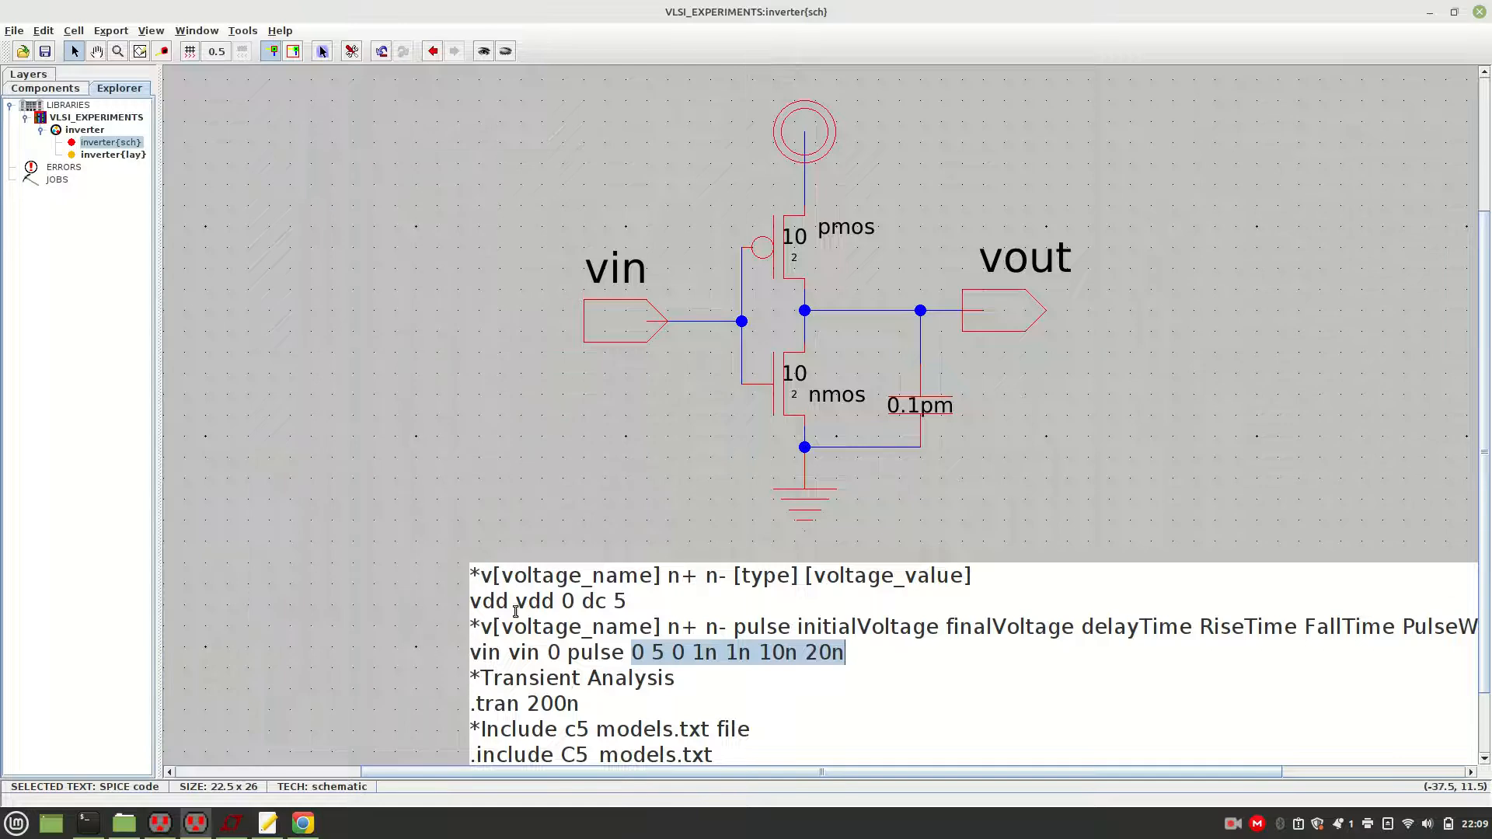
left_click(696, 743)
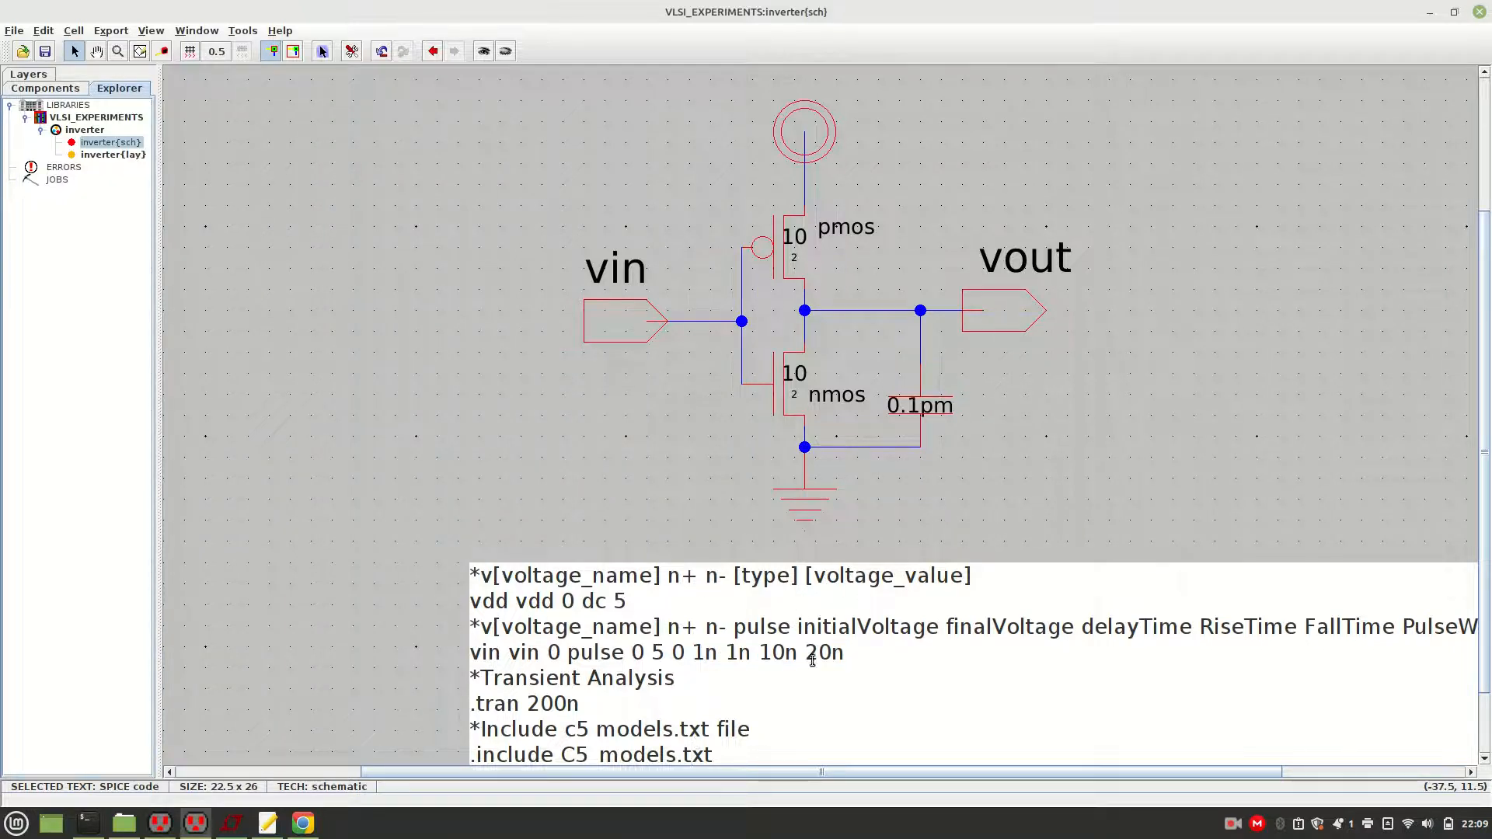
Move the schematic's SPICE code text toward the vin side, centred around the ground symbol, and check its full pulse syntax comment
left_click(597, 565)
left_click_drag(594, 561, 642, 588)
double_click(763, 560)
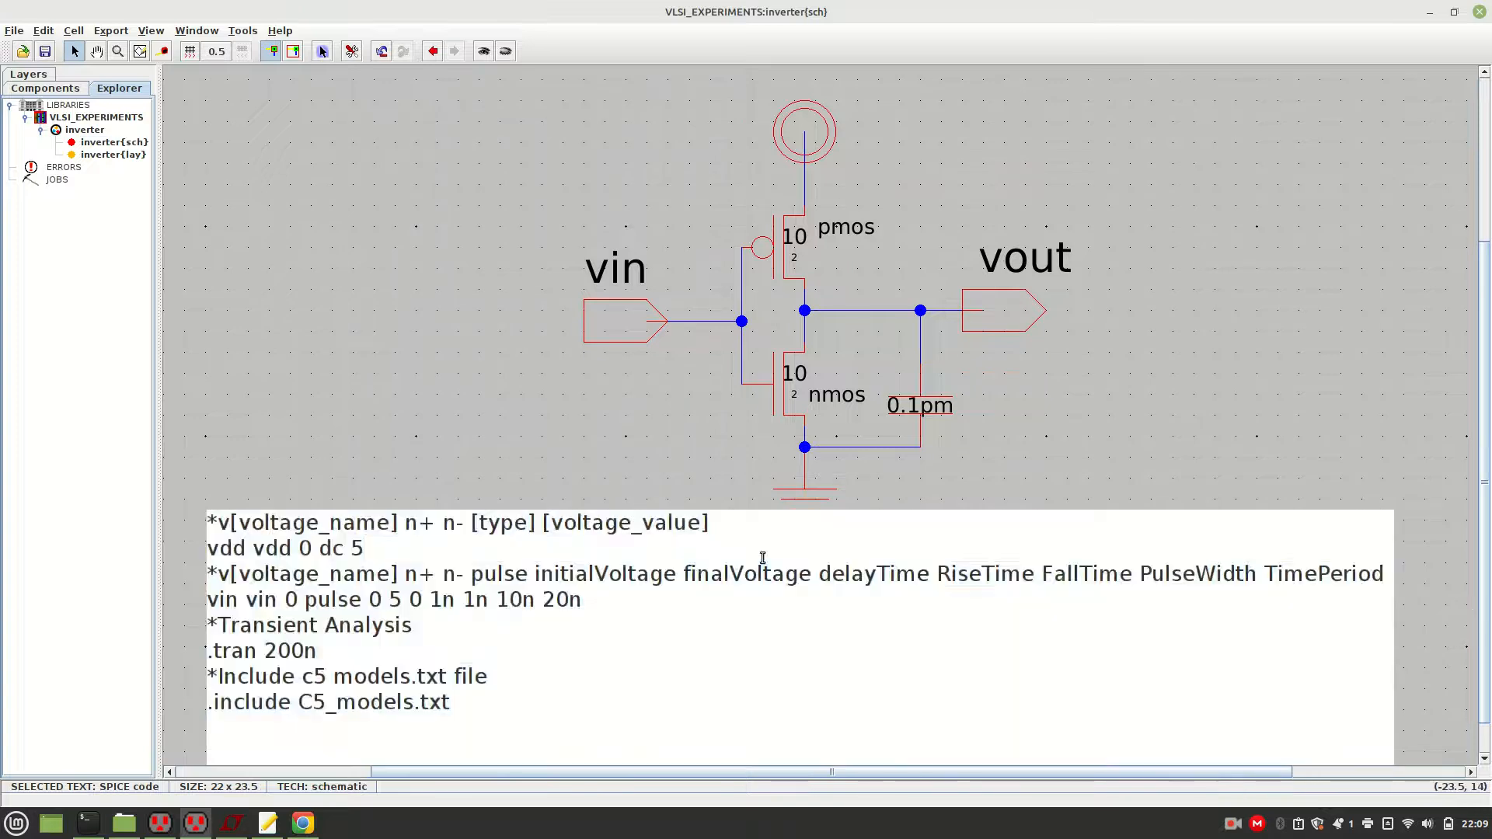
left_click(533, 637)
left_click(310, 305)
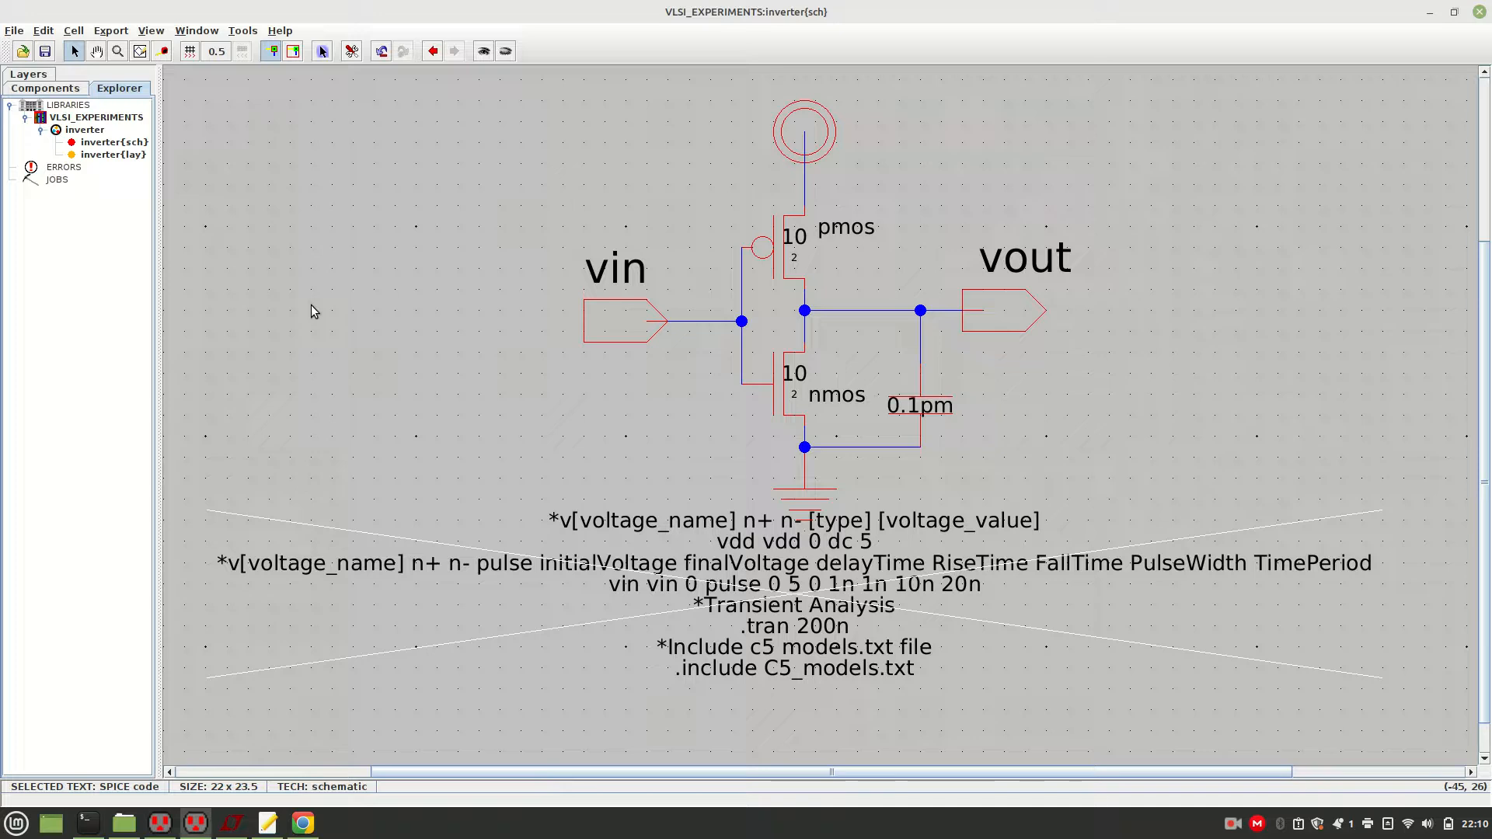
Replace the pulse parameters in the inverter layout's SPICE code with the copied values "0 5 0 1n 1n 10n 20n" and apply
double_click(115, 155)
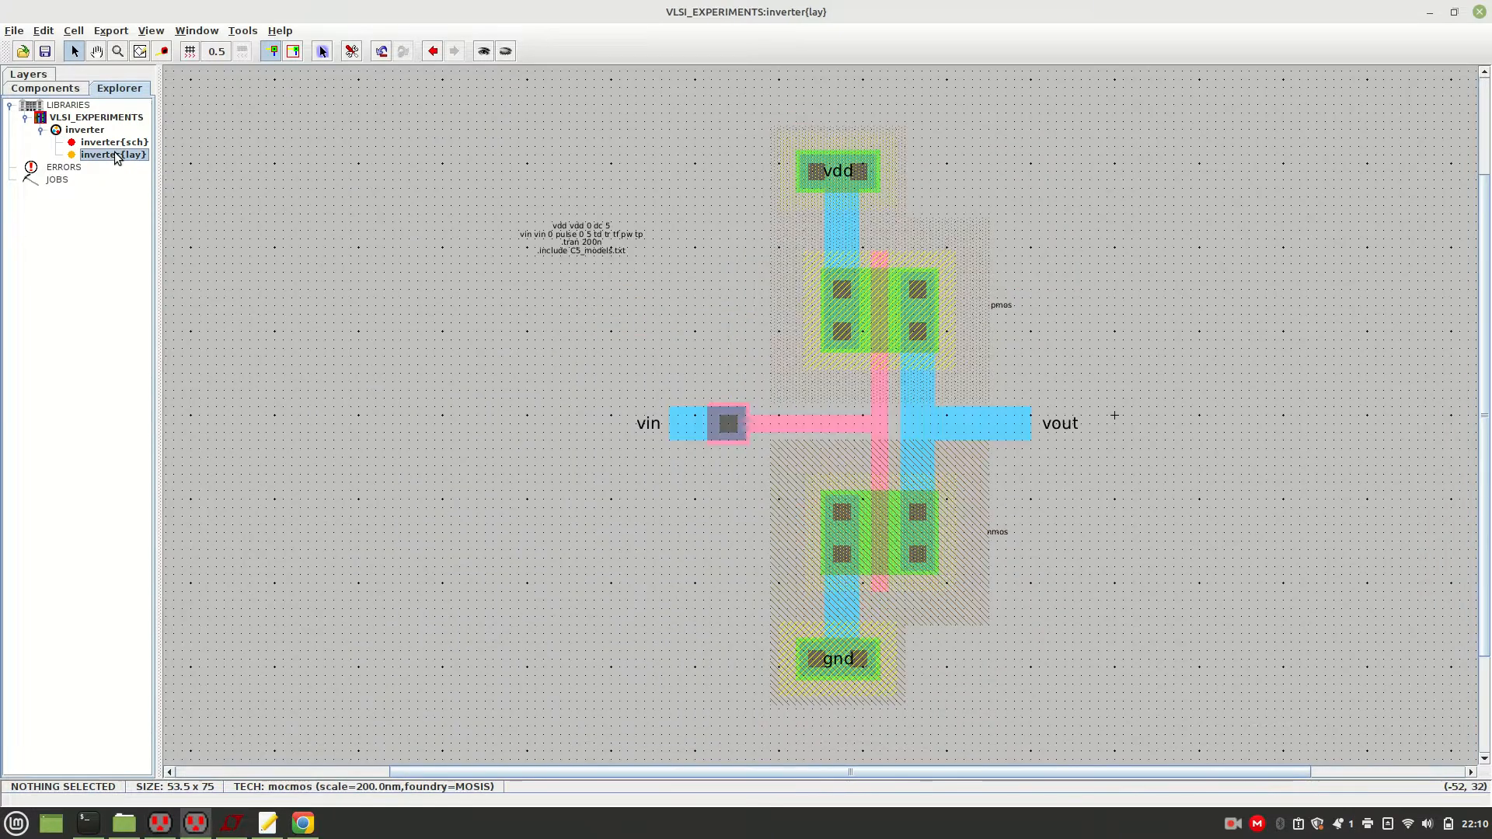
double_click(573, 243)
left_click(595, 346)
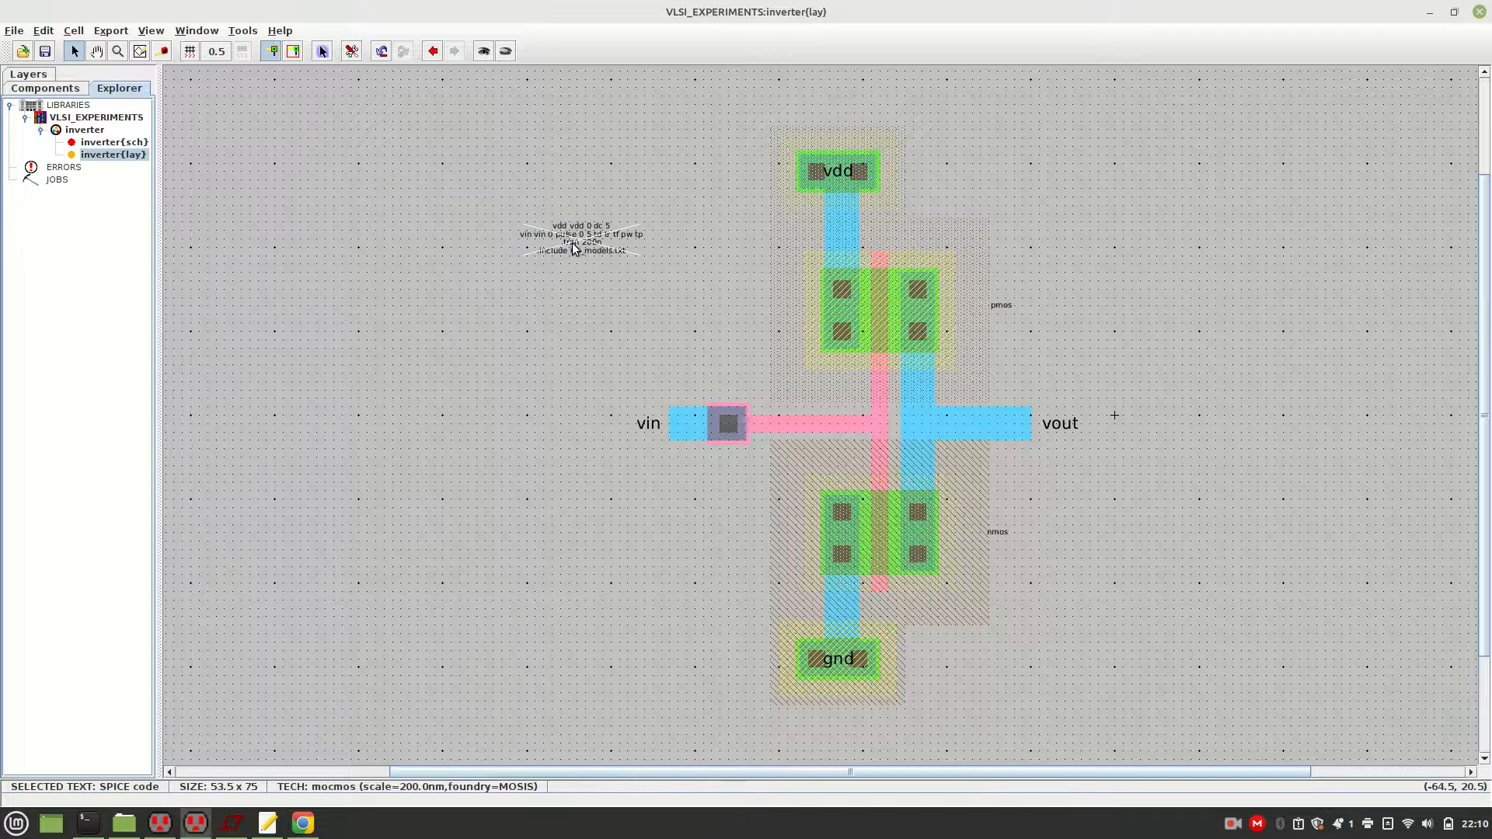
key("ctrl+i")
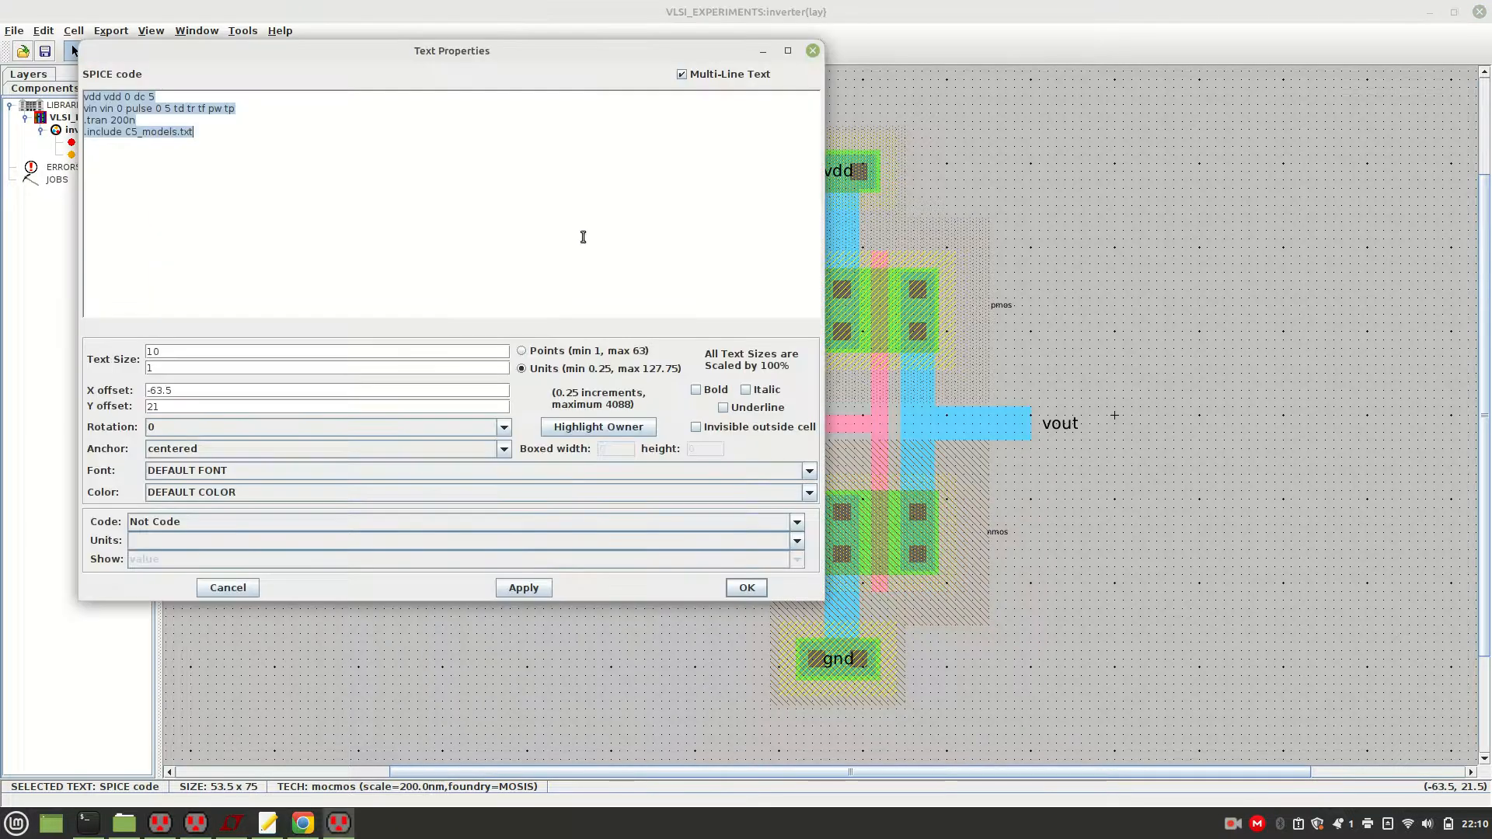
left_click(276, 127)
left_click_drag(154, 109, 255, 108)
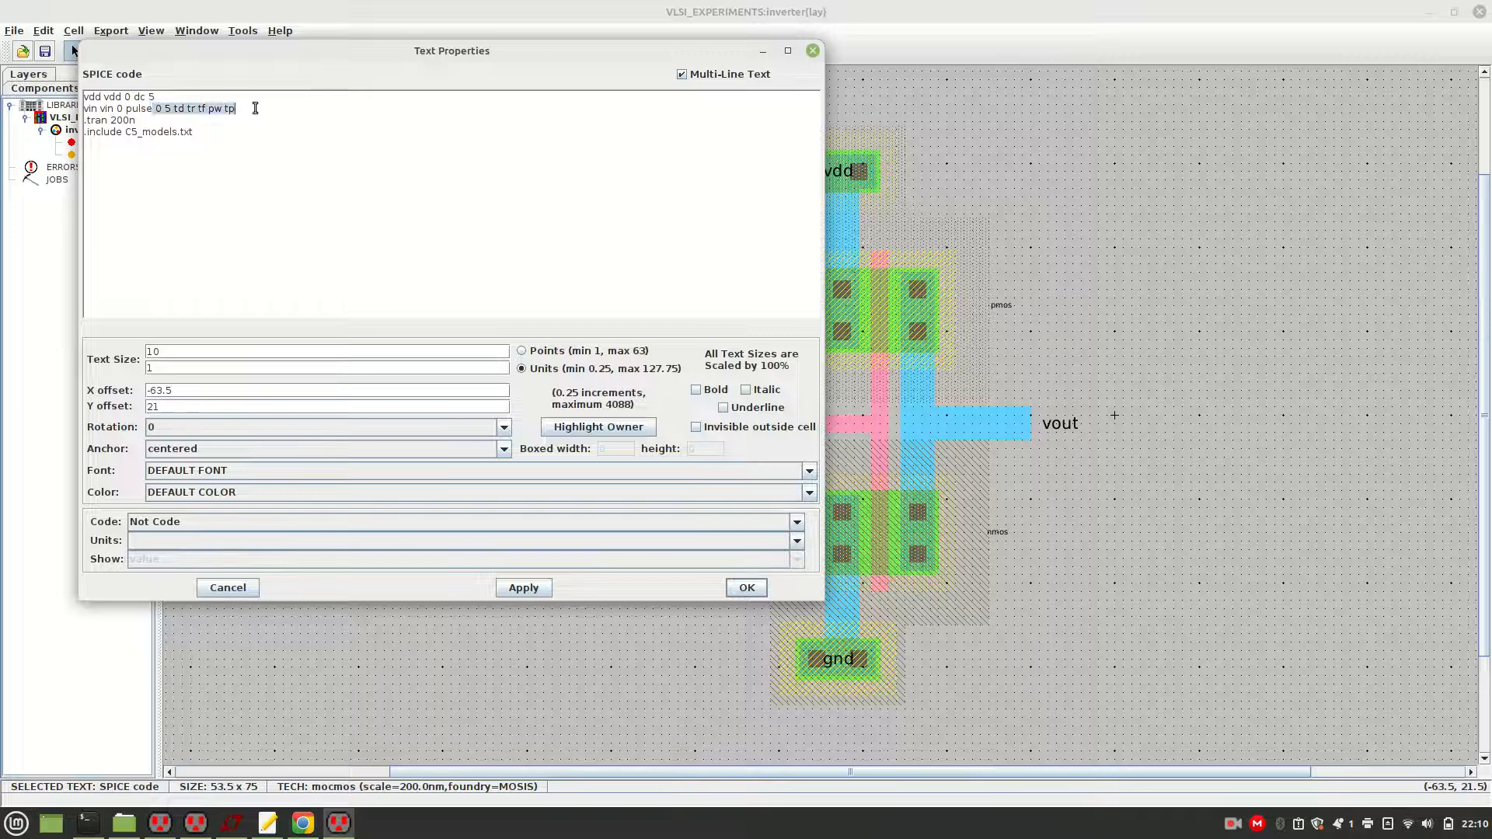
key("ctrl+v")
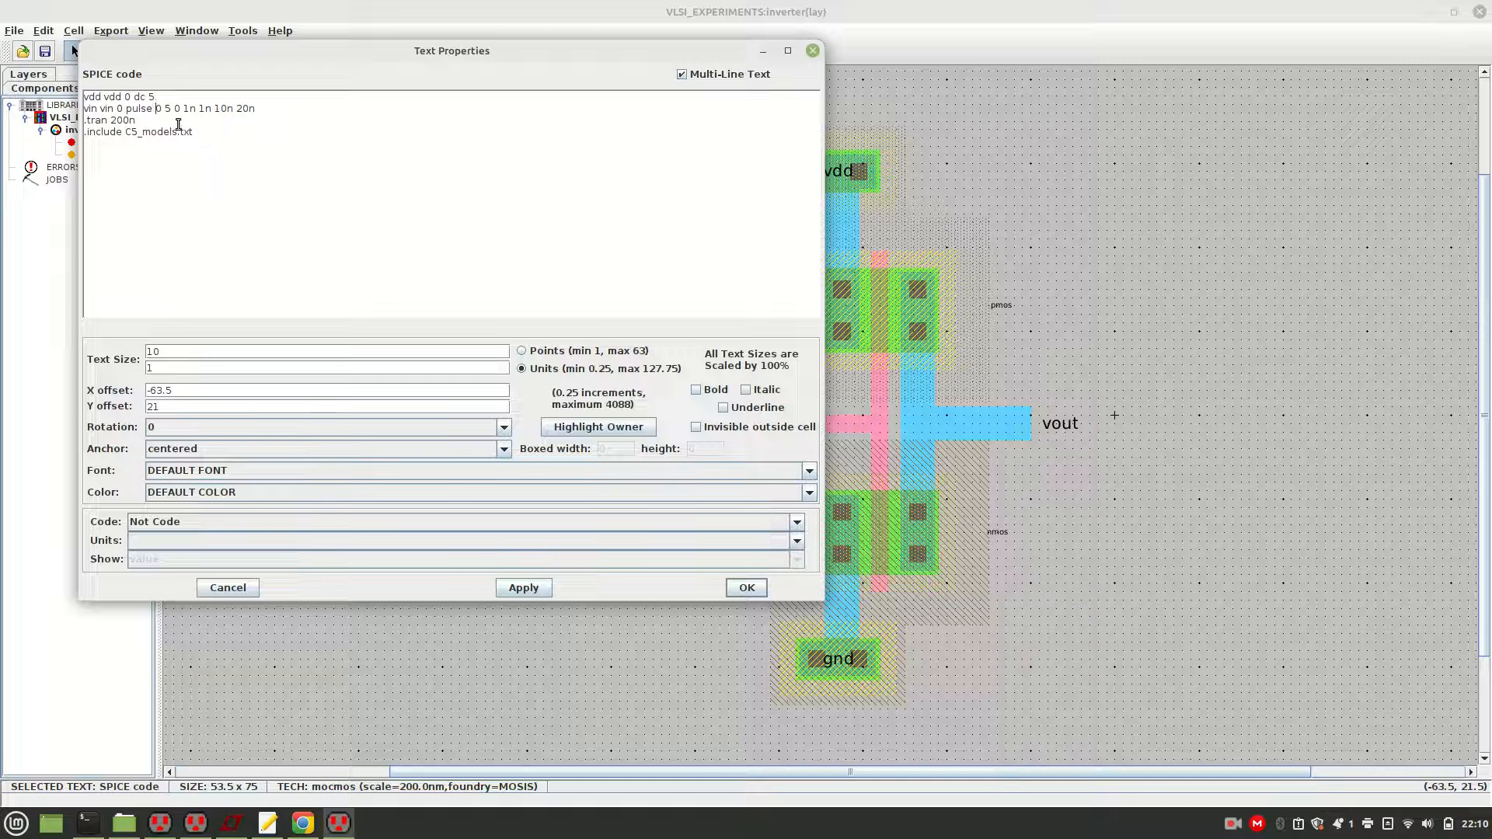
left_click(272, 110)
left_click_drag(176, 110, 264, 109)
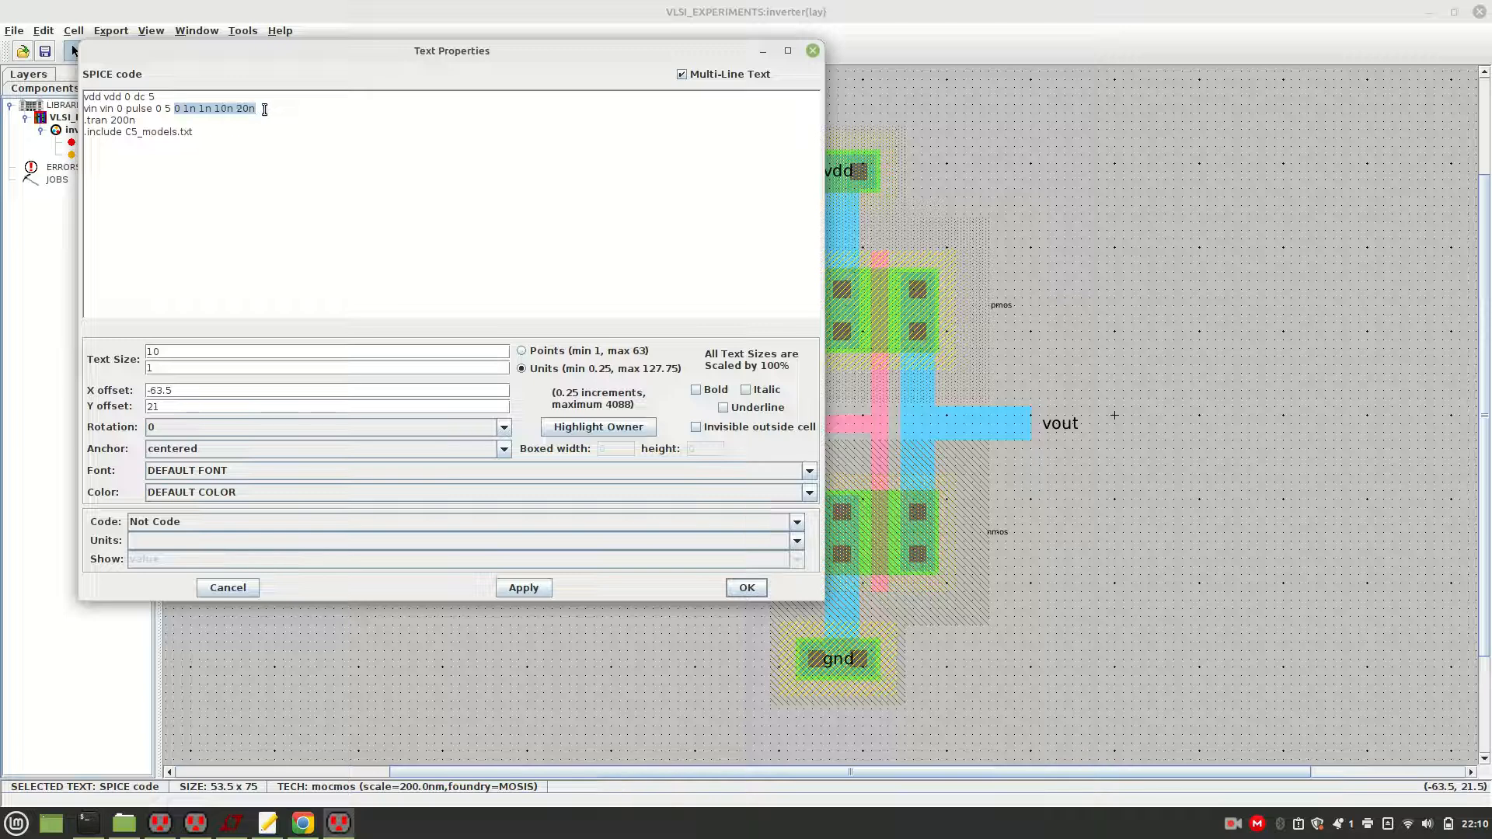
left_click(206, 133)
left_click(522, 588)
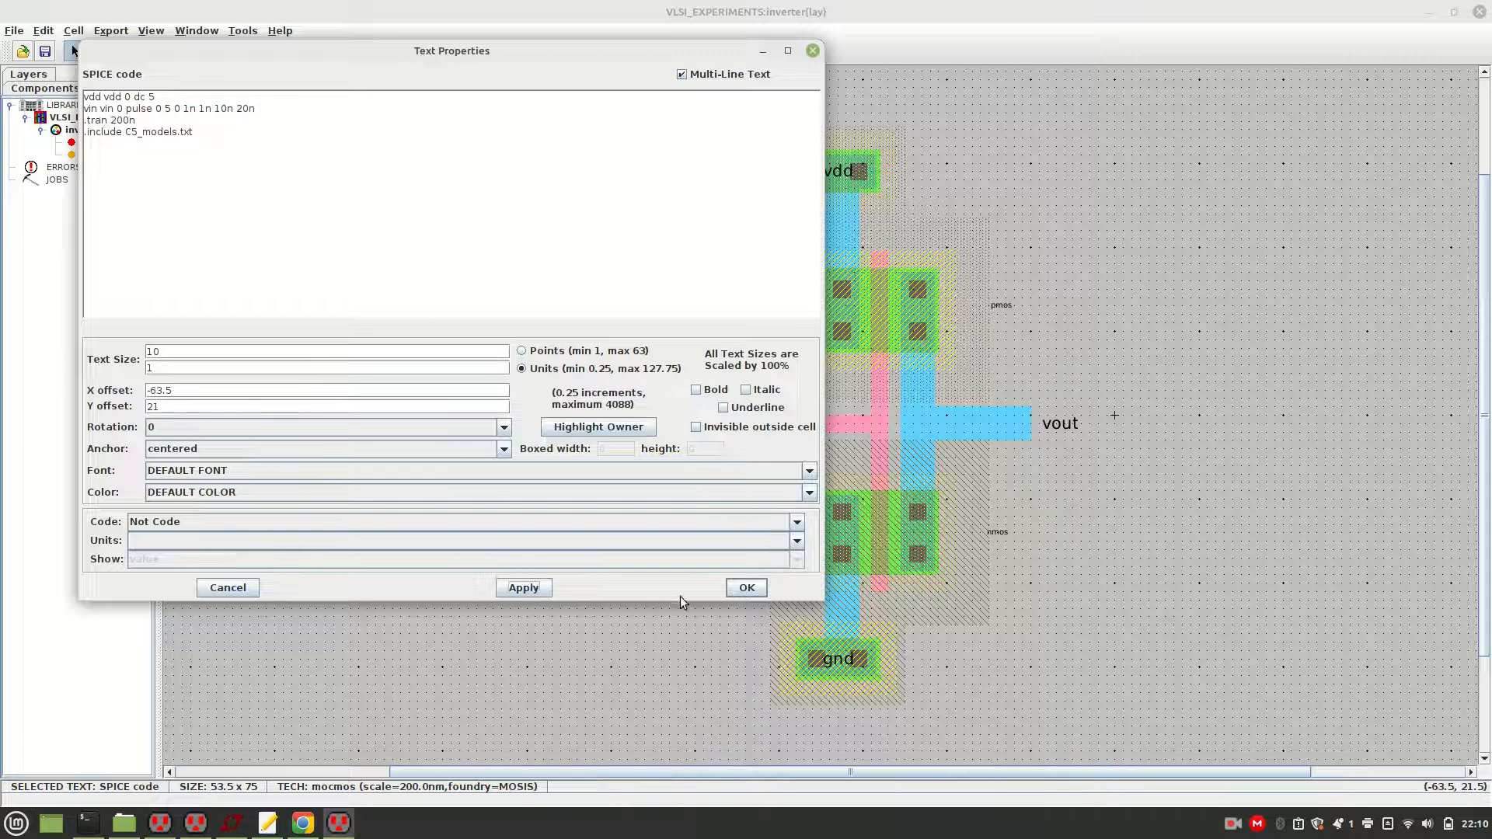
left_click(746, 588)
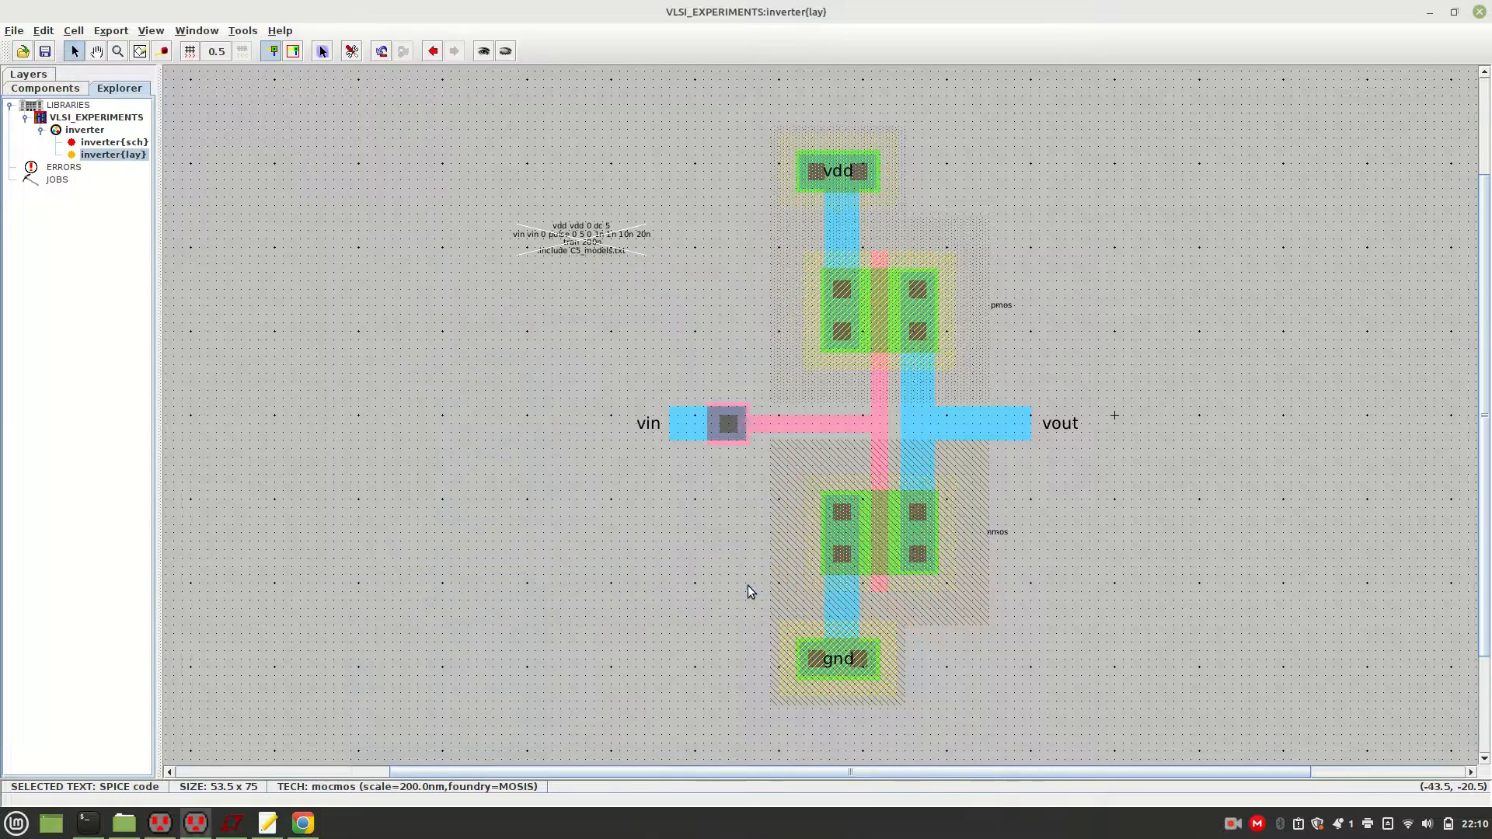
Run a hierarchical DRC check on the inverter layout and reduce the window so the messages can be read
double_click(109, 143)
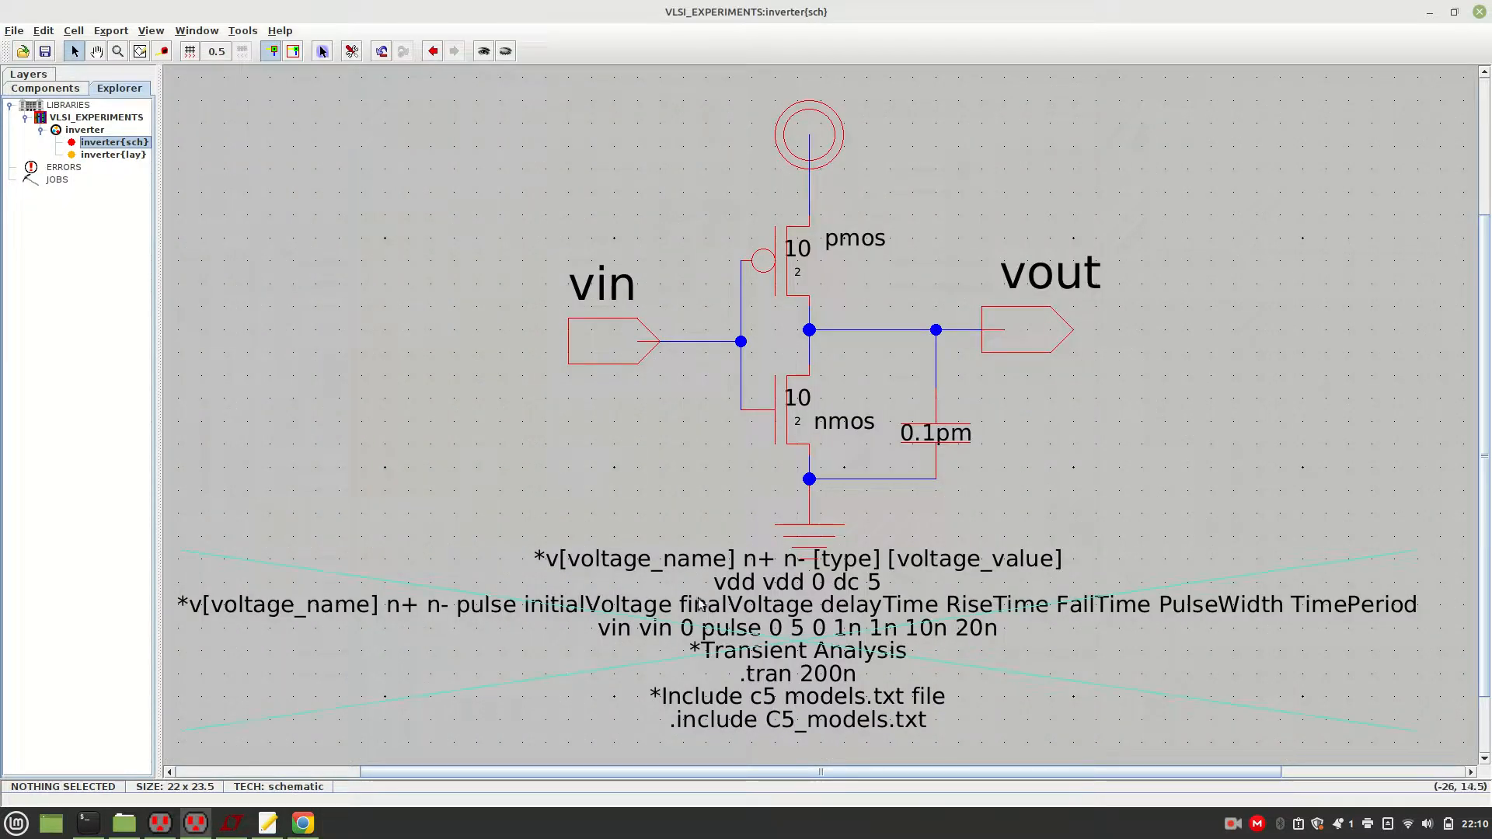
double_click(109, 155)
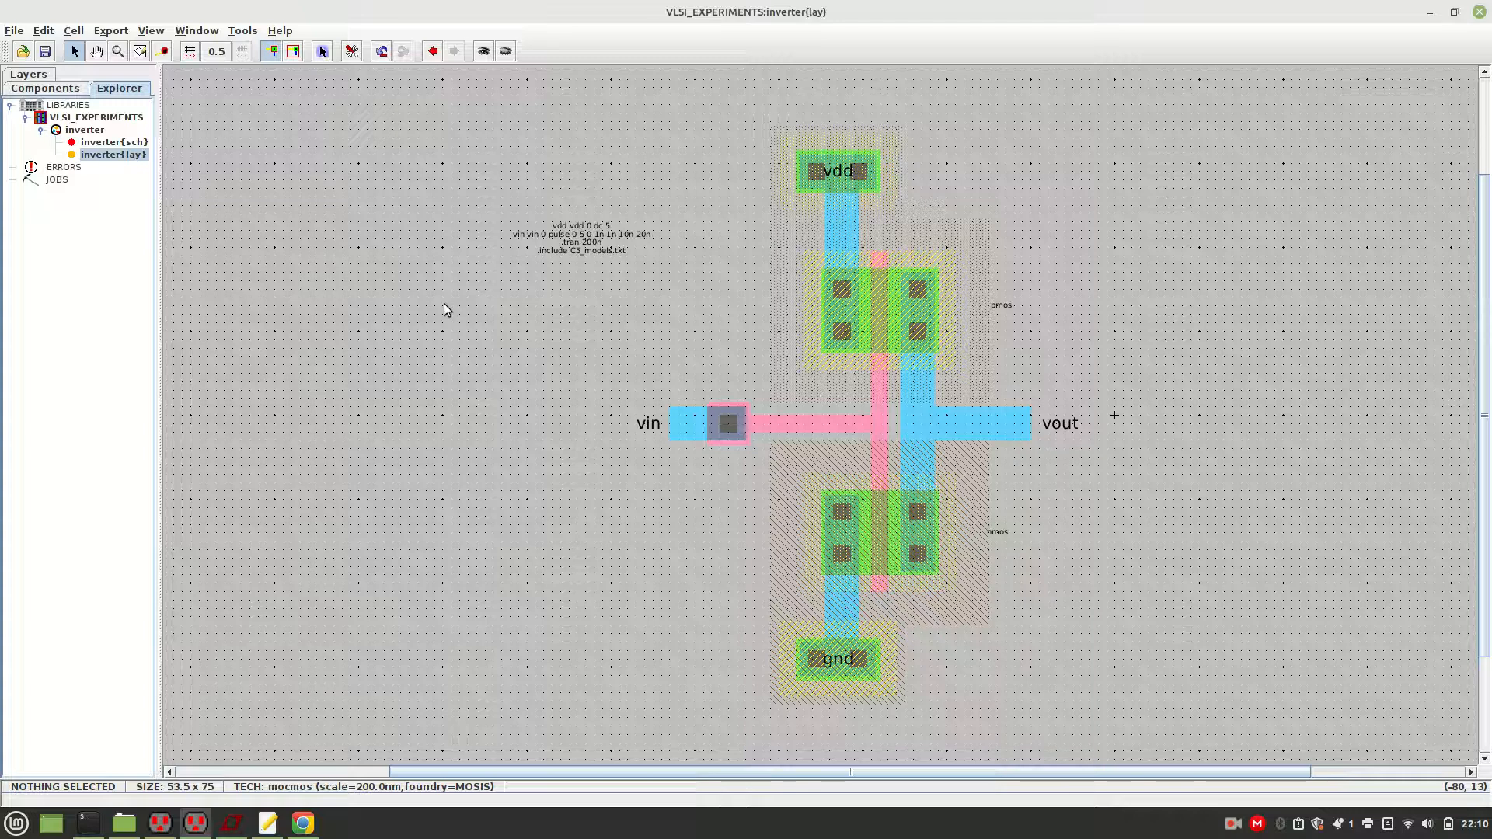
left_click(242, 31)
mouse_move(280, 47)
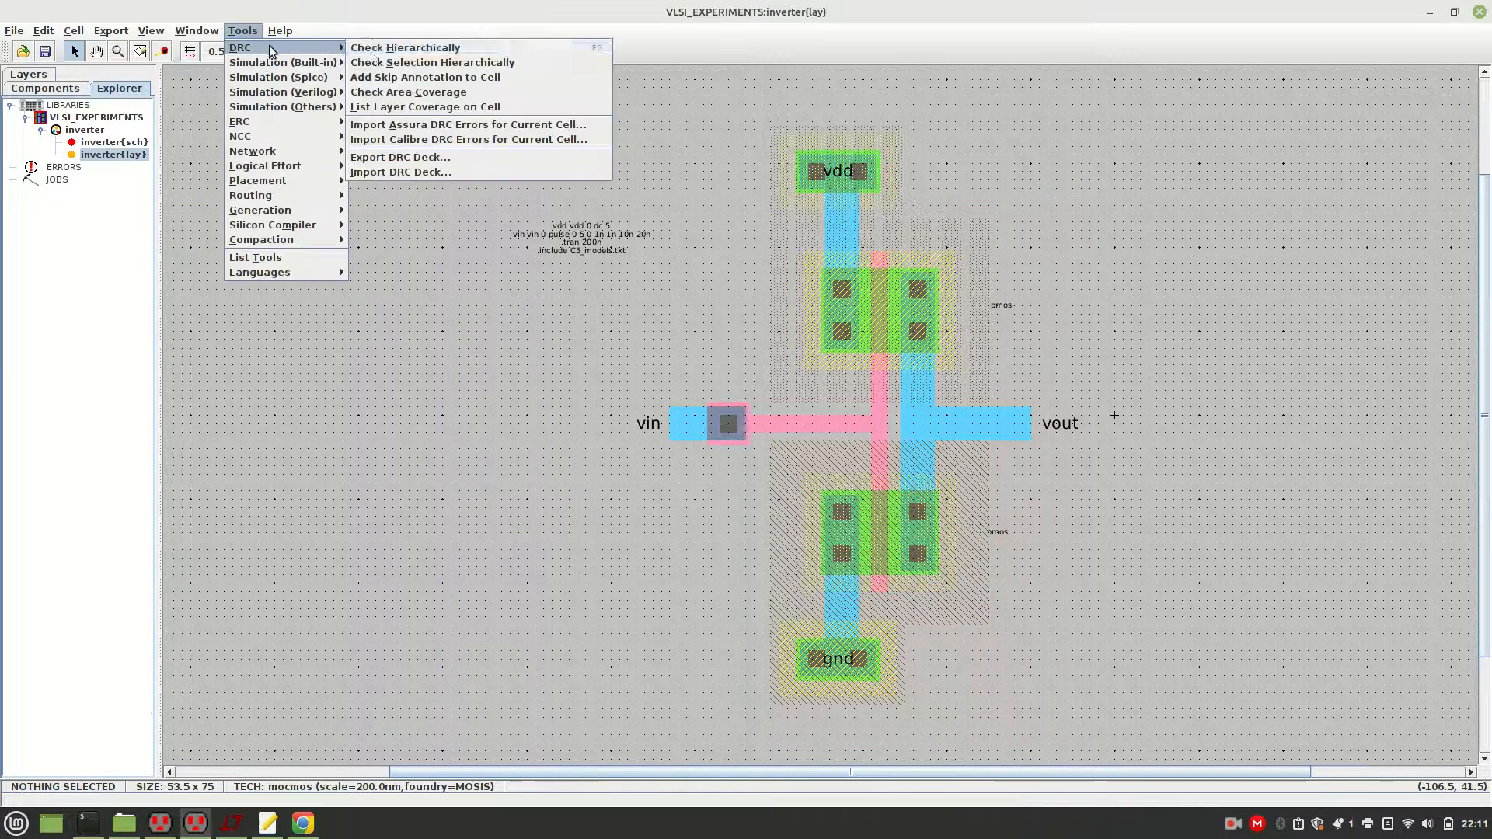
left_click(381, 52)
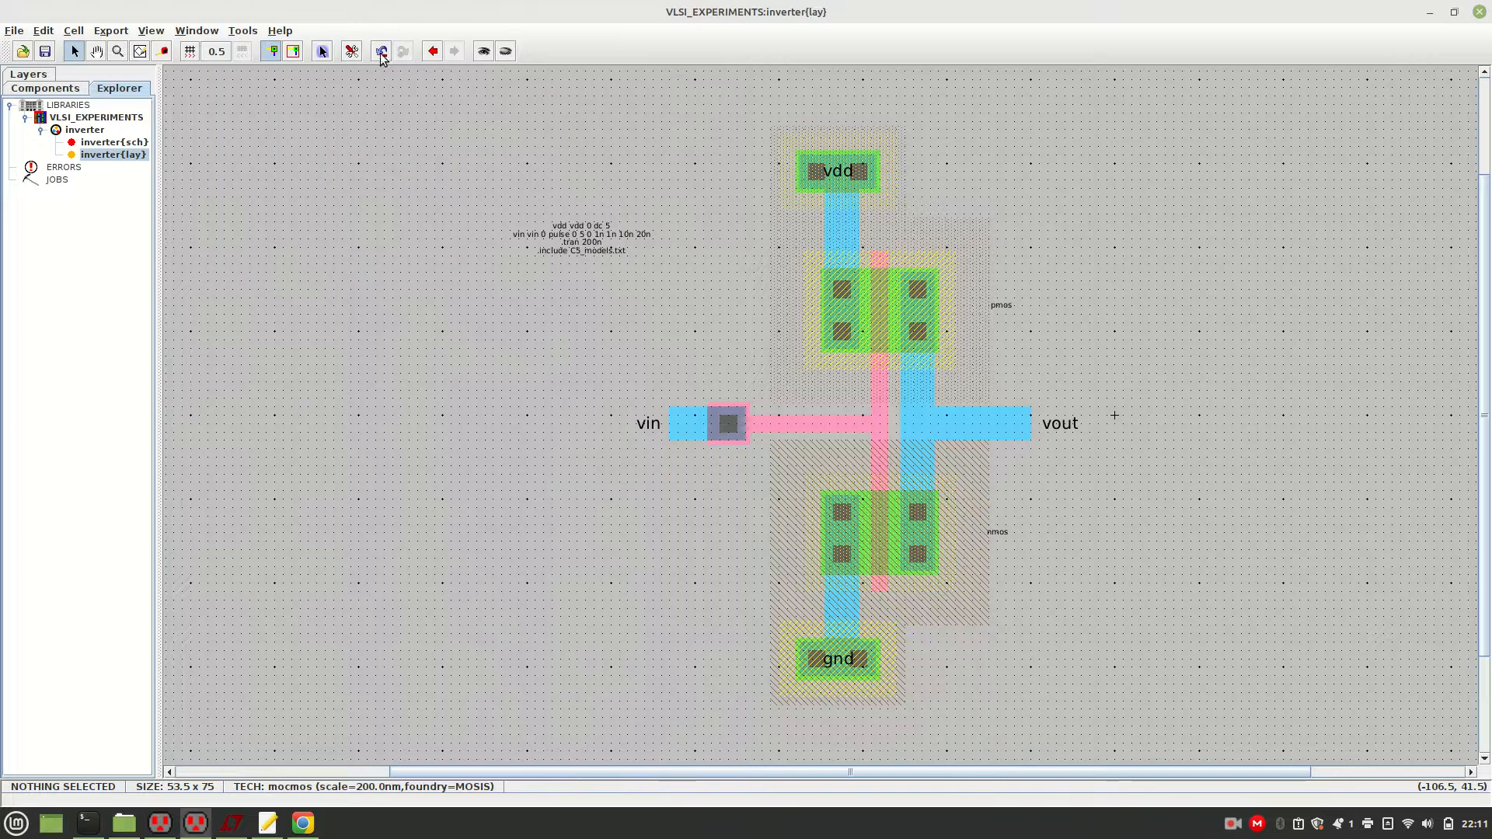
left_click(1454, 11)
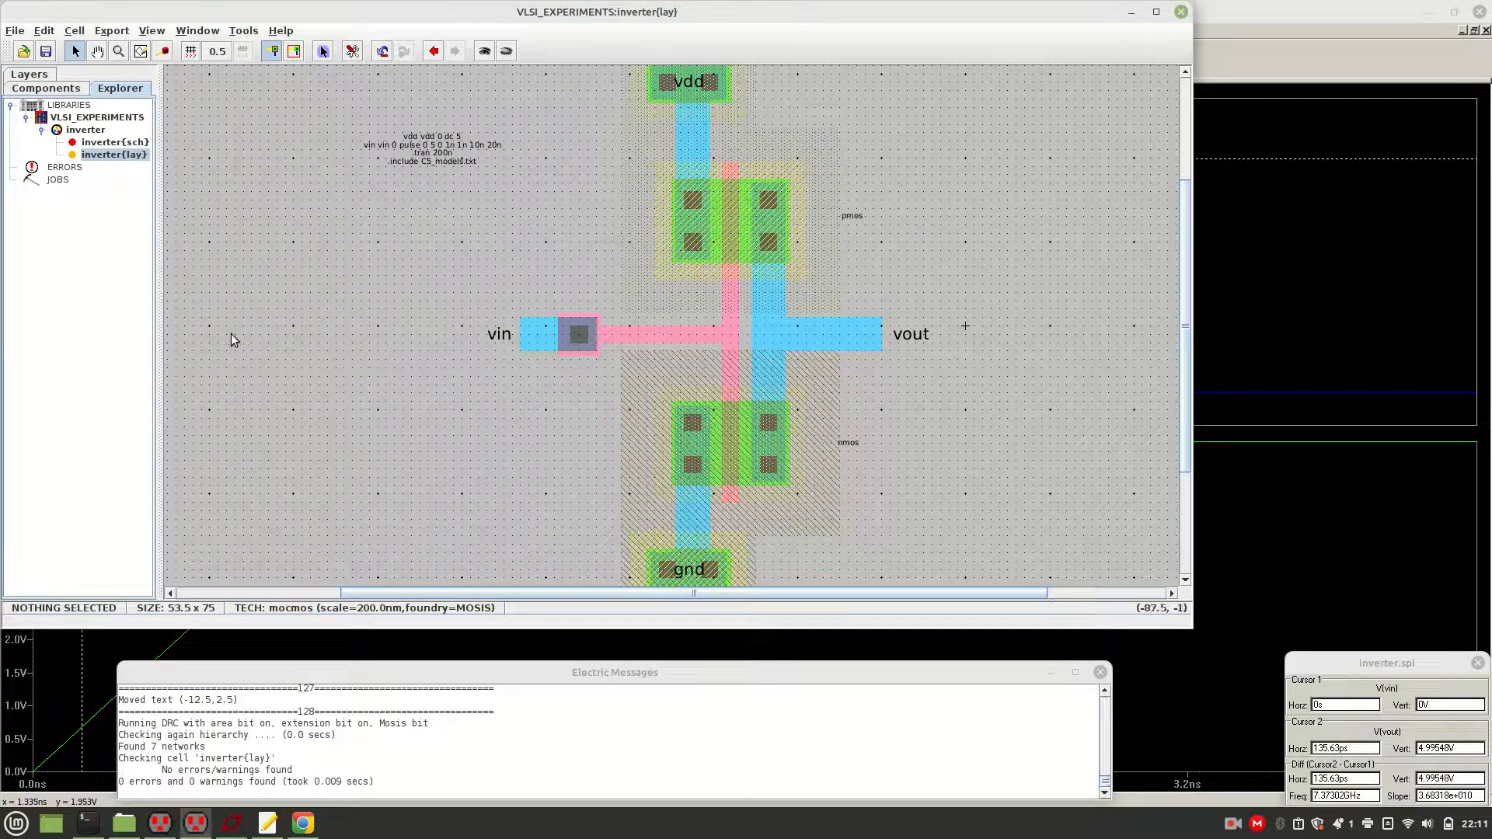
Write the SPICE deck of the inverter layout and let it simulate in LTspice
left_click(242, 31)
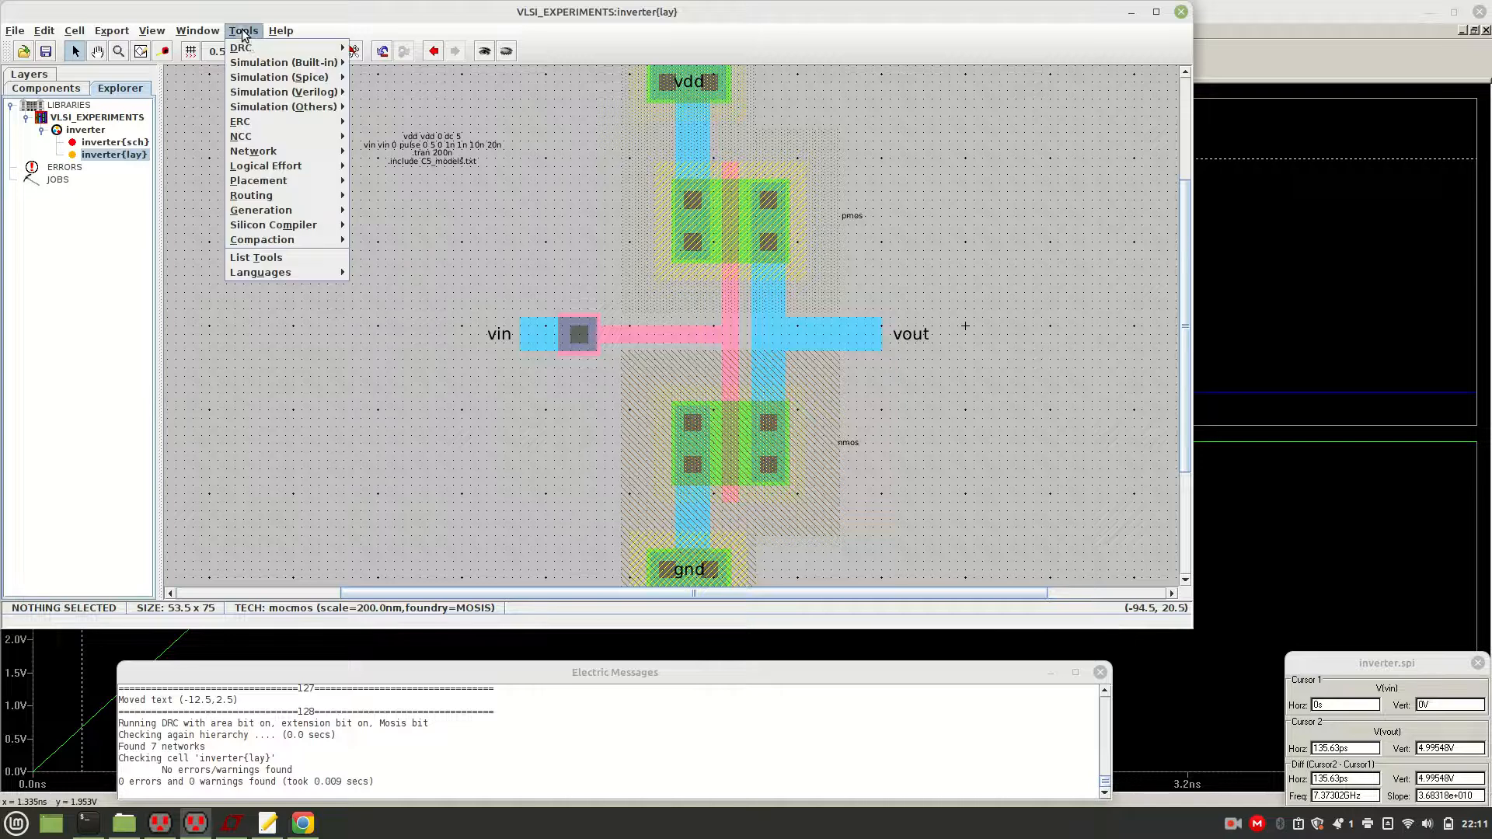
mouse_move(274, 116)
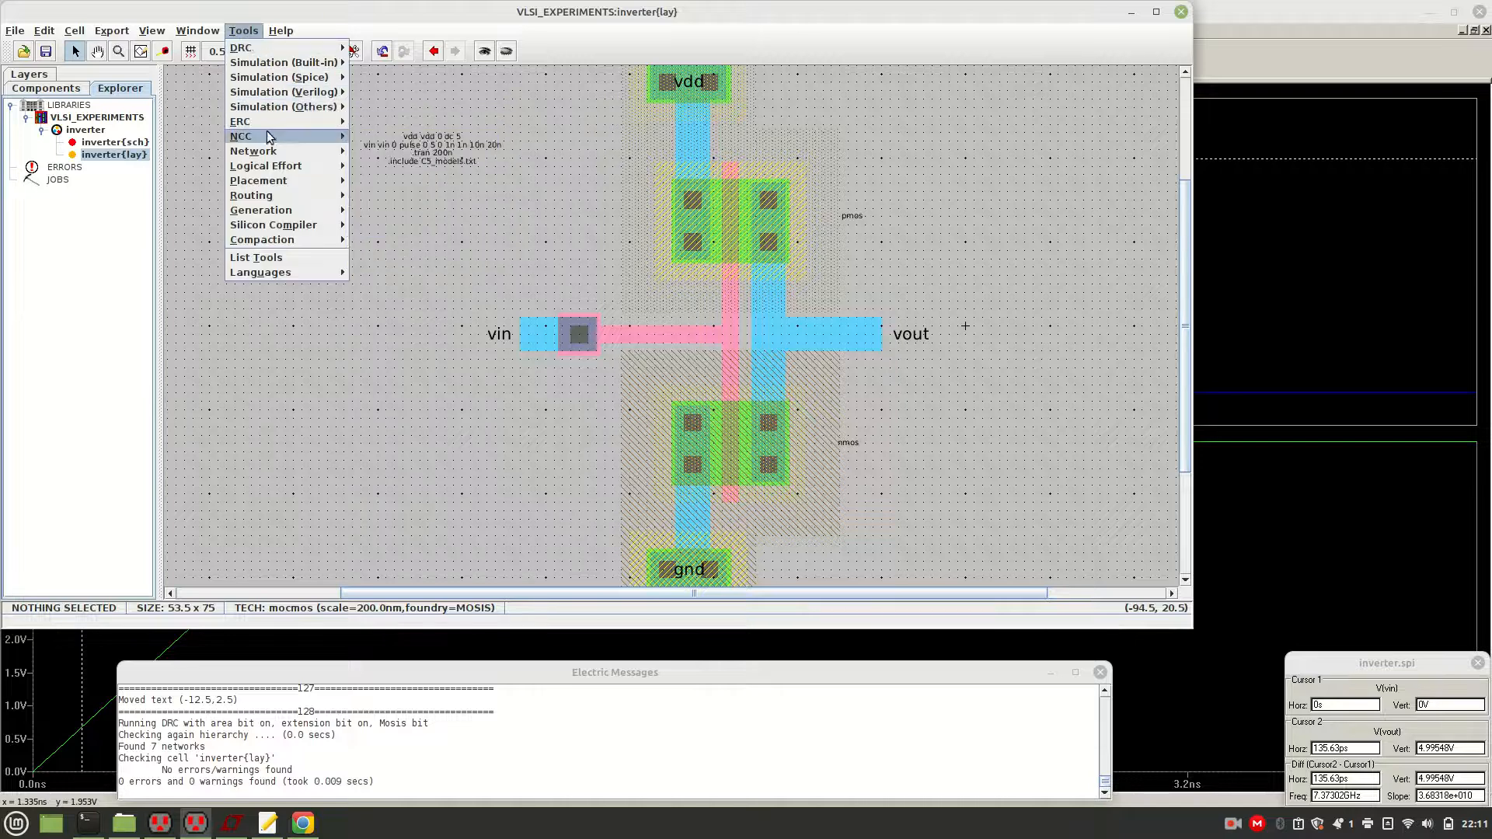
mouse_move(339, 81)
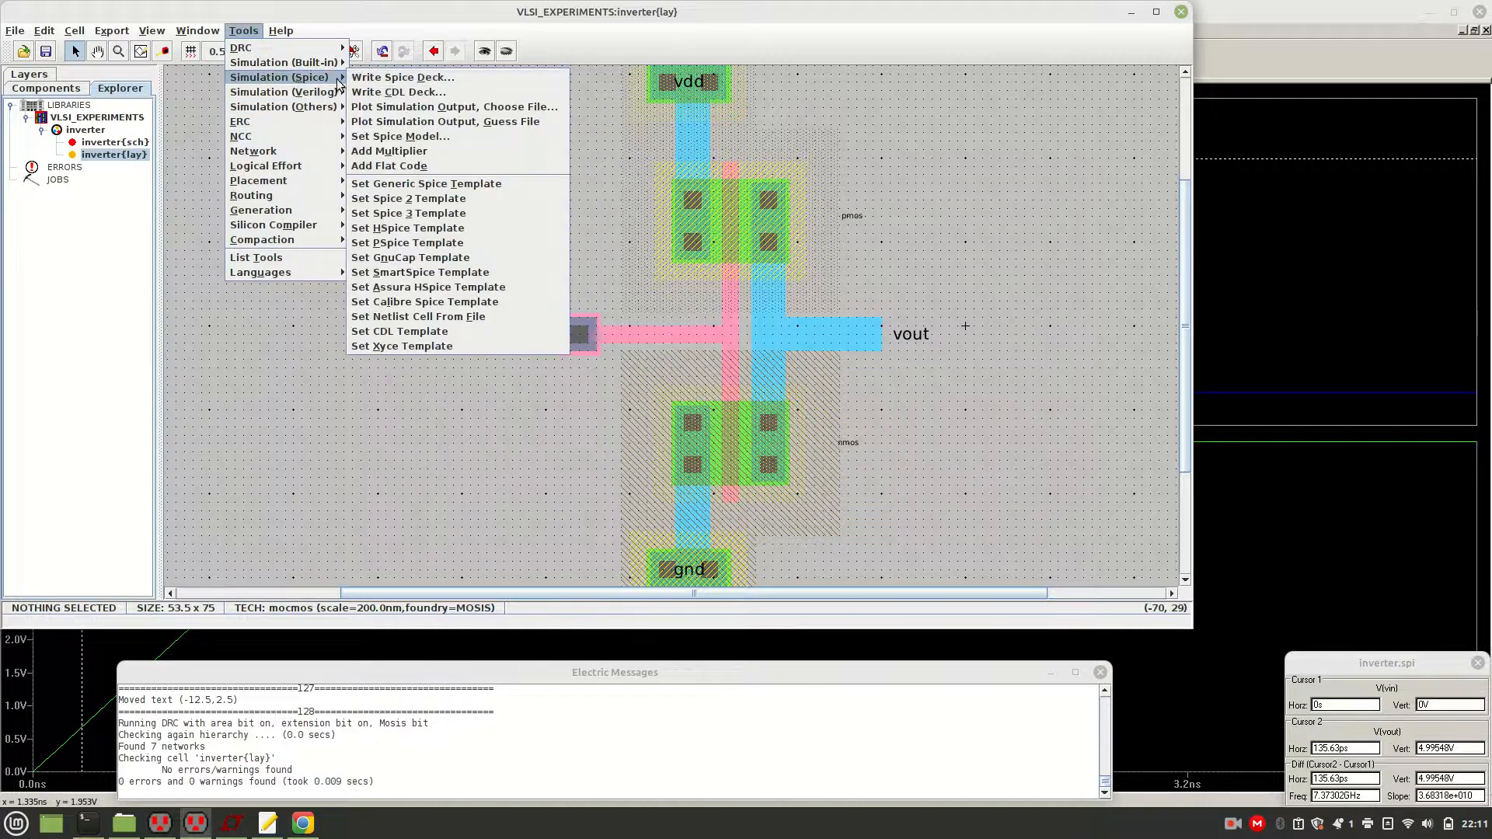
left_click(386, 78)
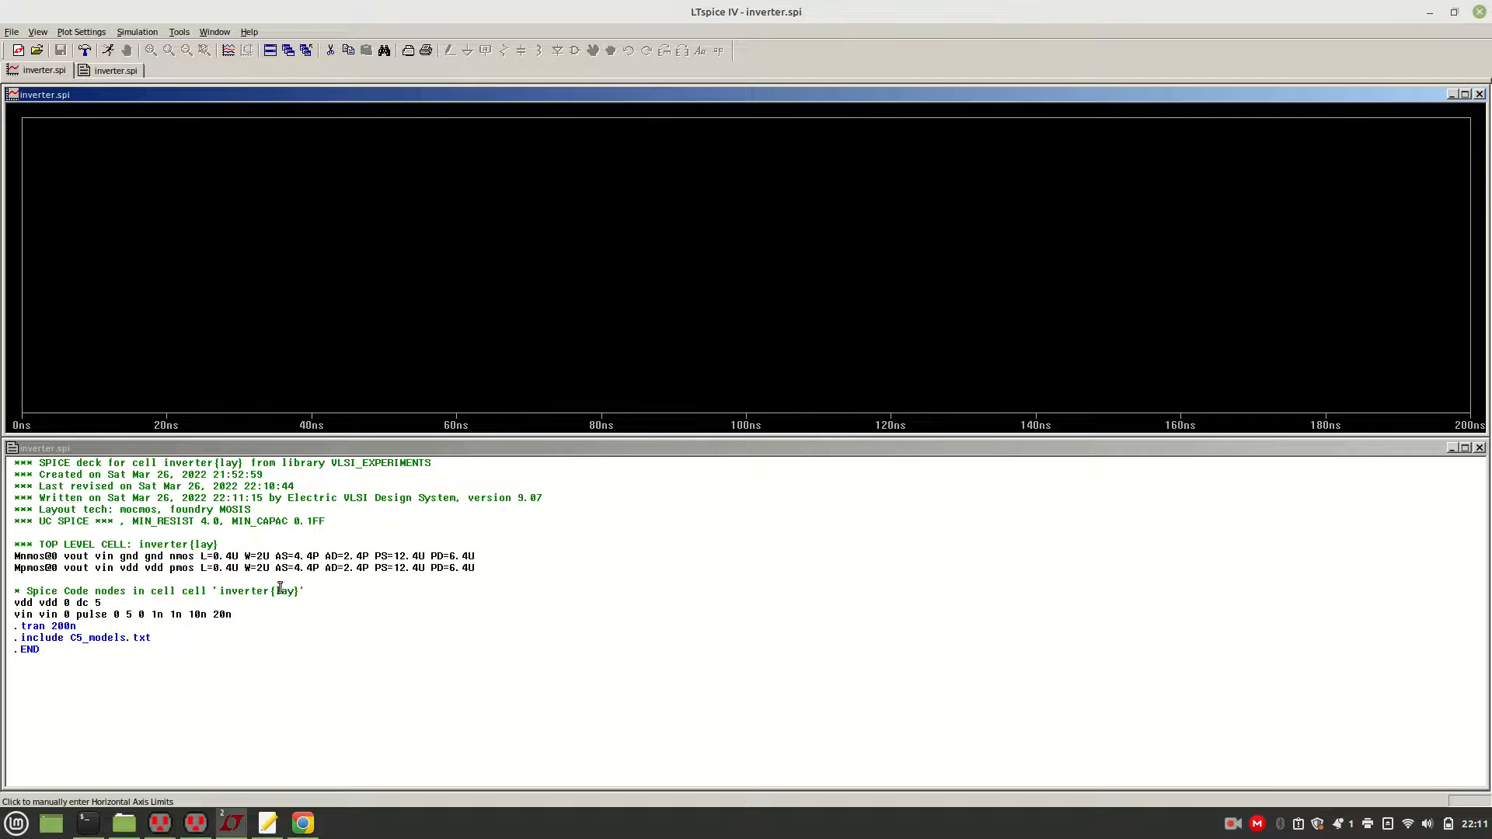
Plot the traces V(vin) and V(vout) from the inverter layout simulation
right_click(285, 240)
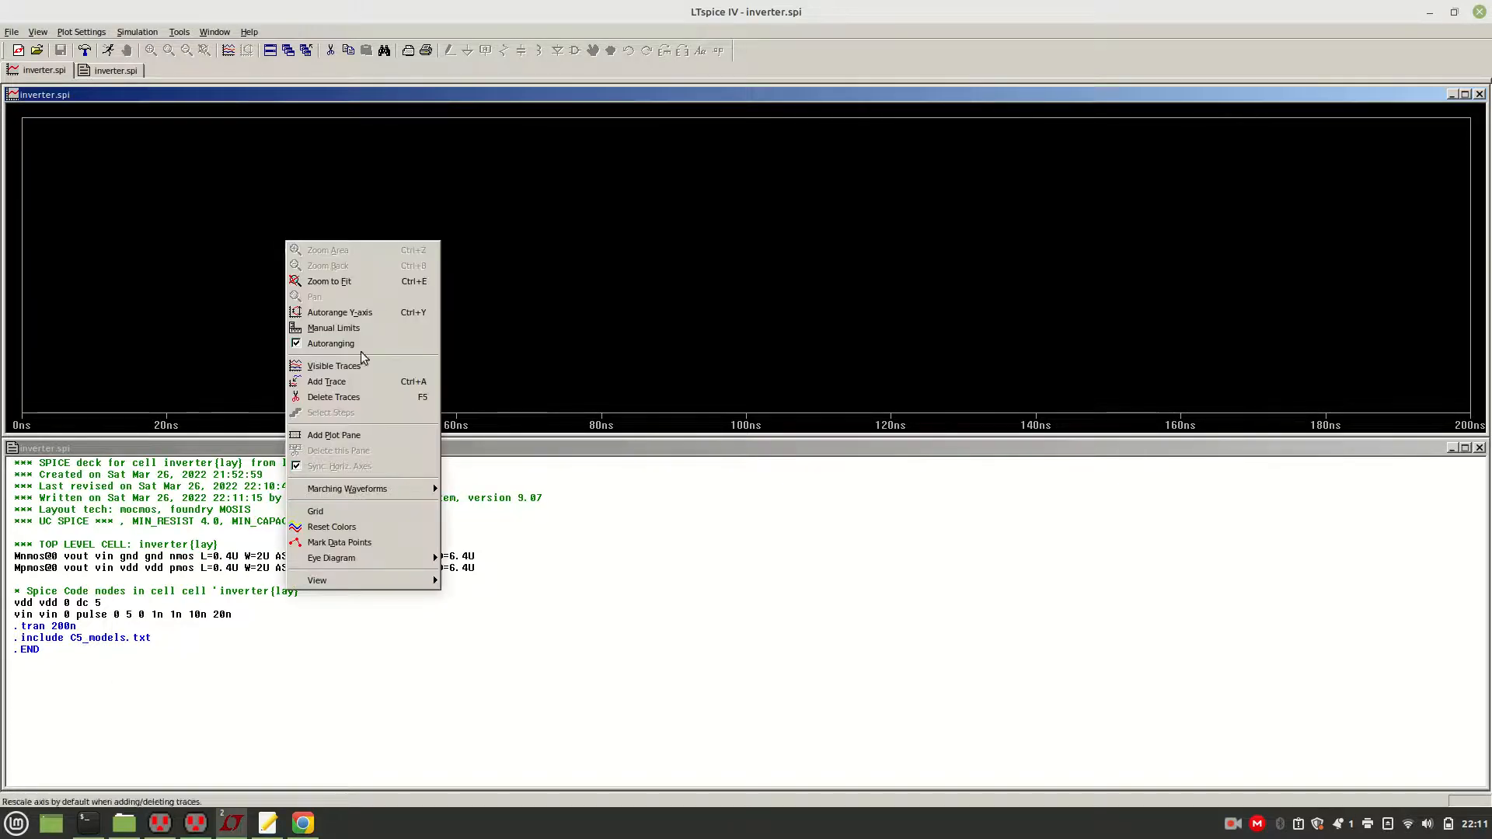
left_click(345, 385)
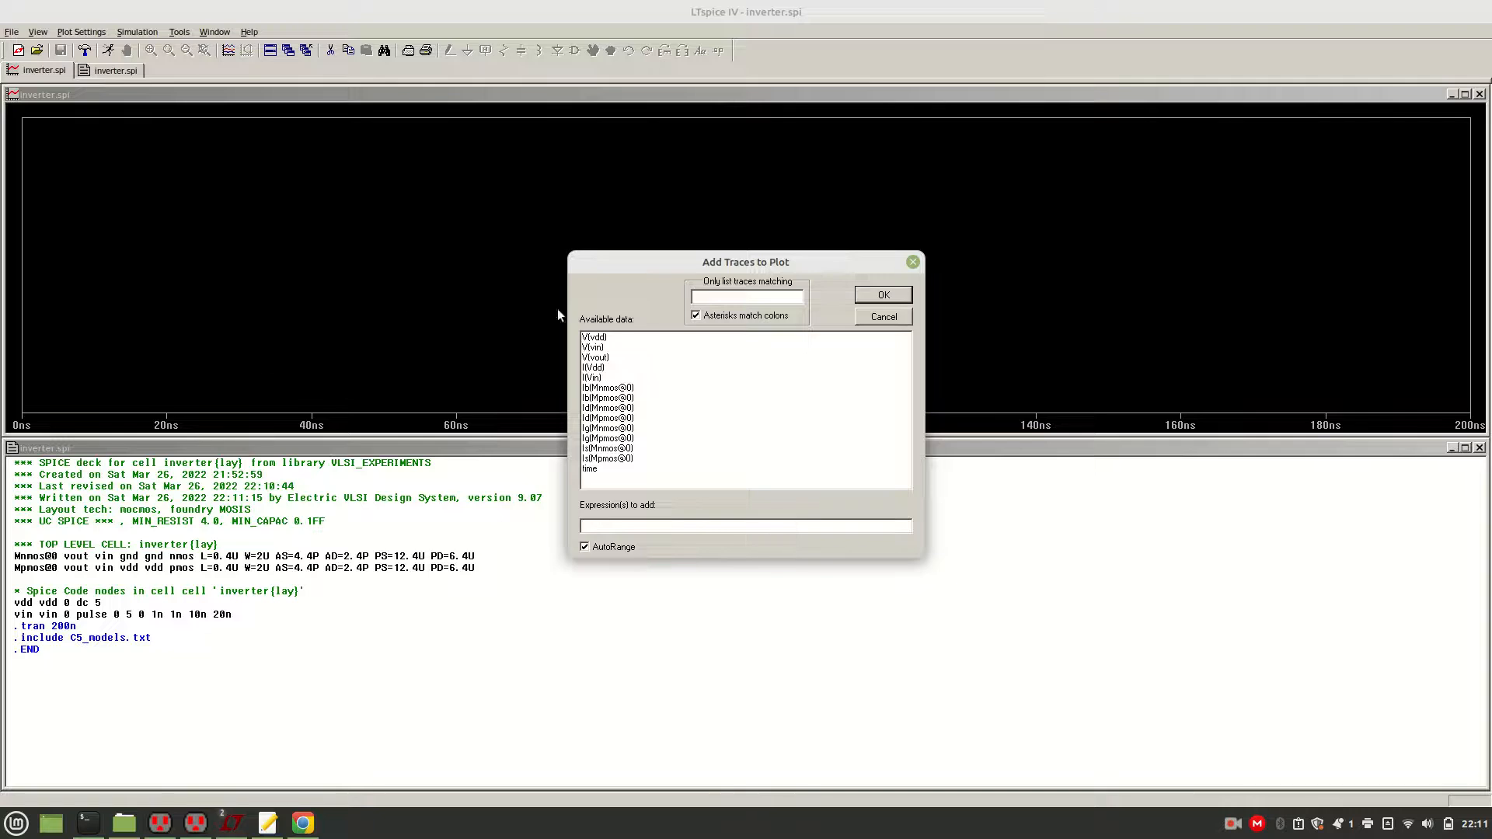
left_click(601, 347)
left_click(601, 357)
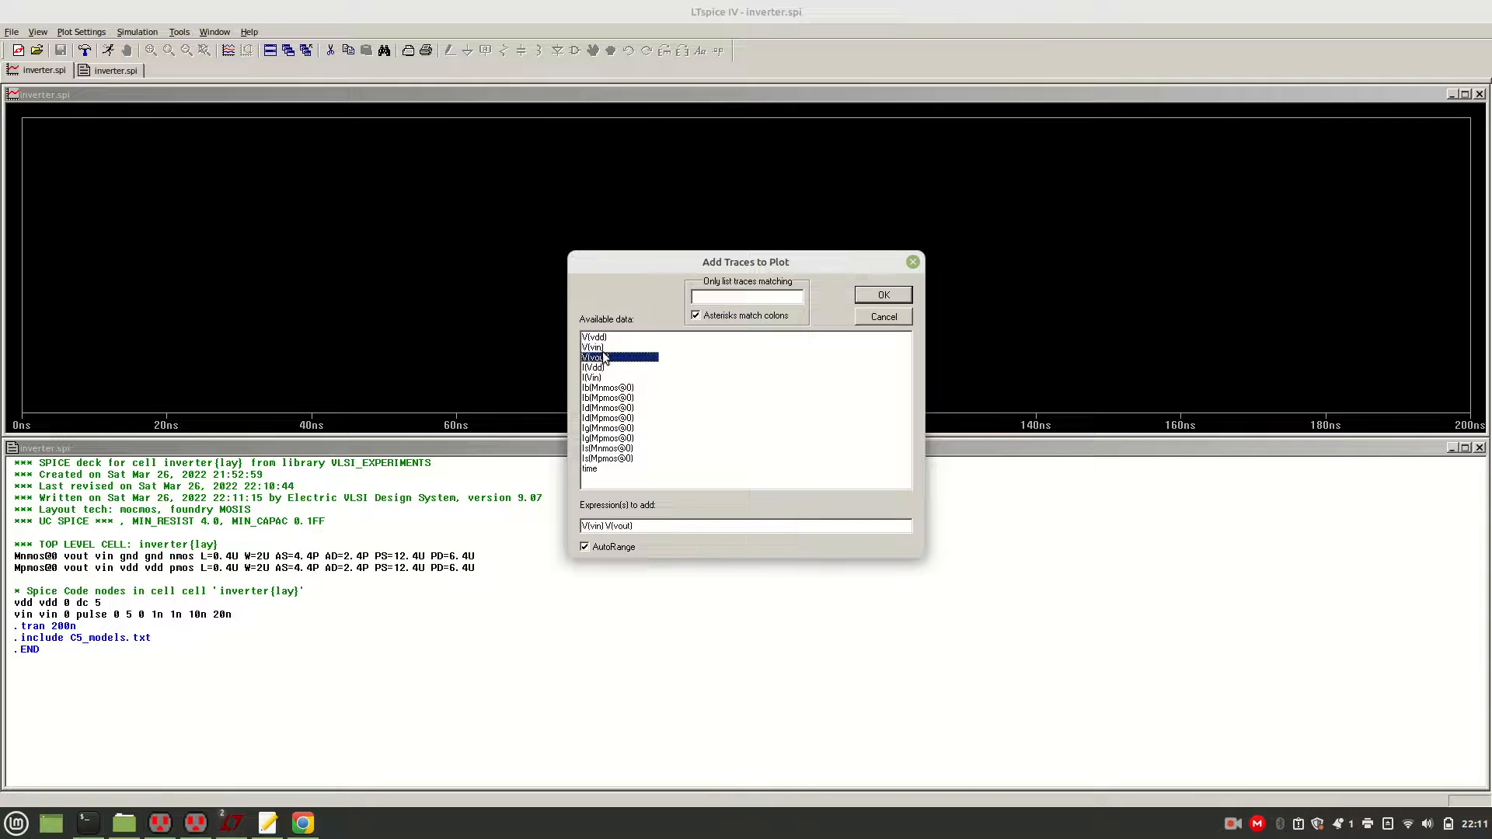
left_click(883, 295)
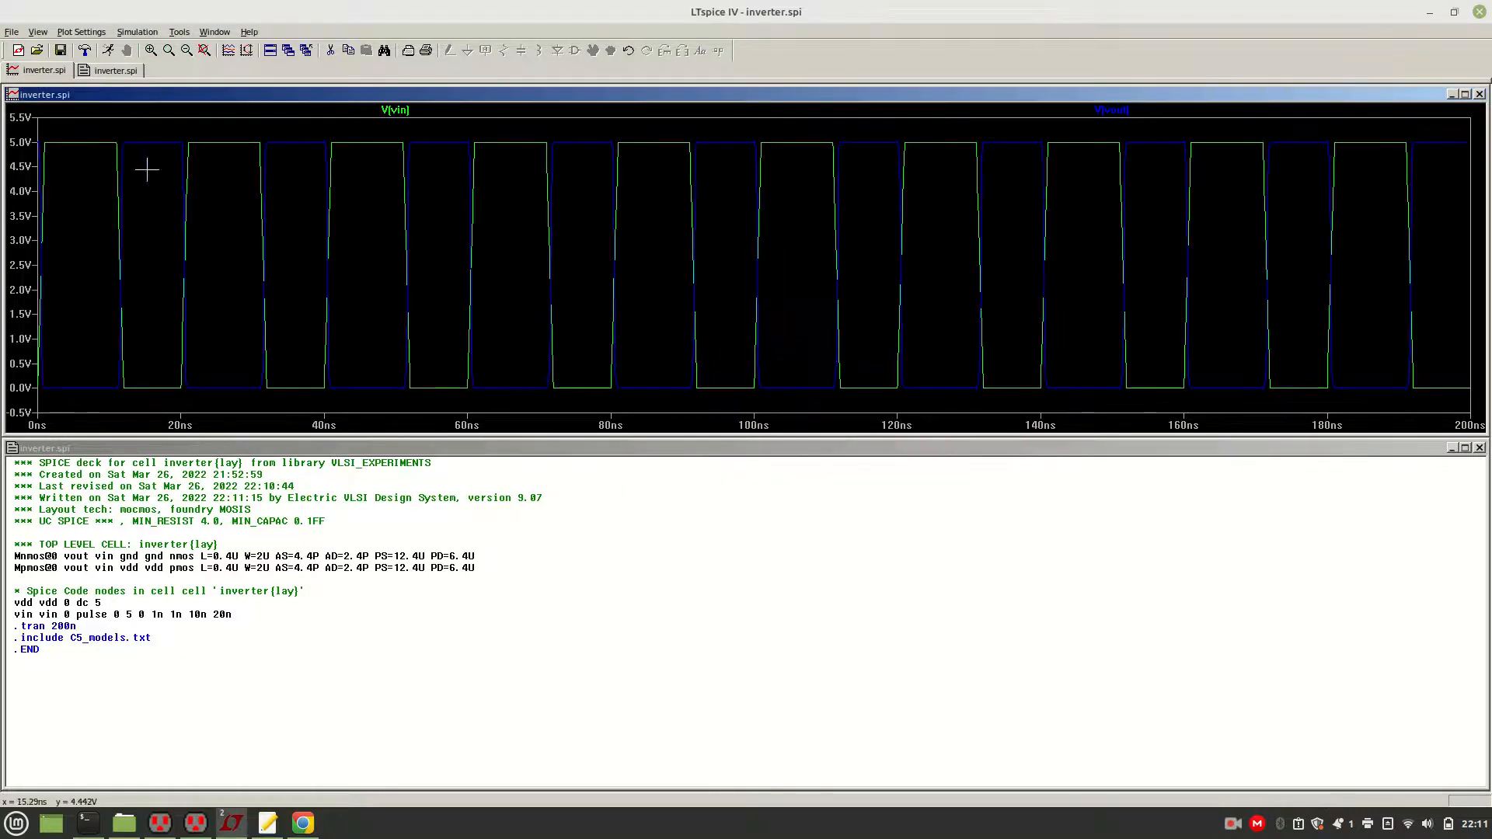
Add a second plot pane and move the V(vin) trace into it, leaving V(vout) in its own pane
right_click(242, 209)
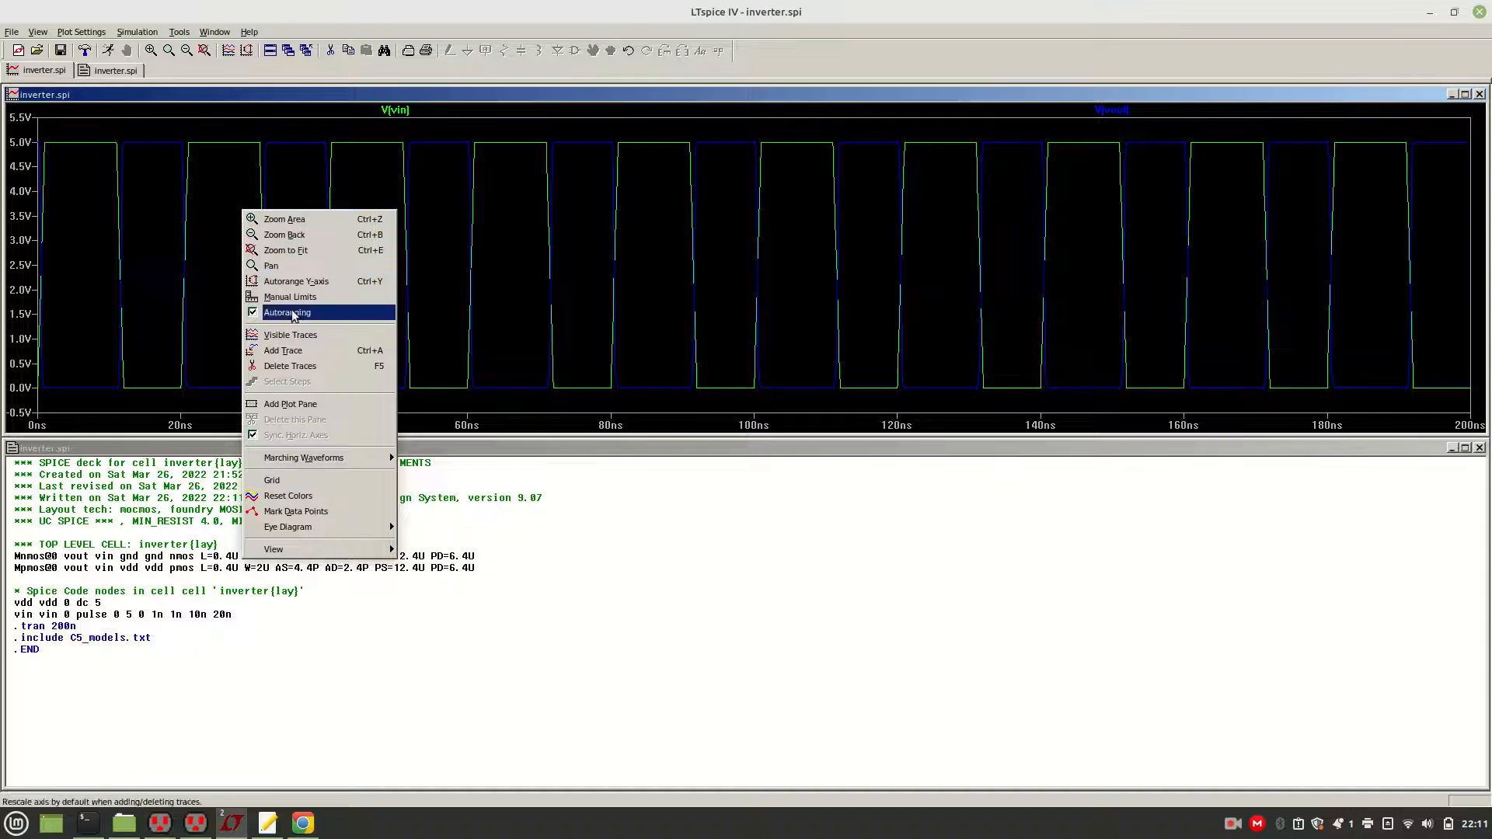
left_click(293, 405)
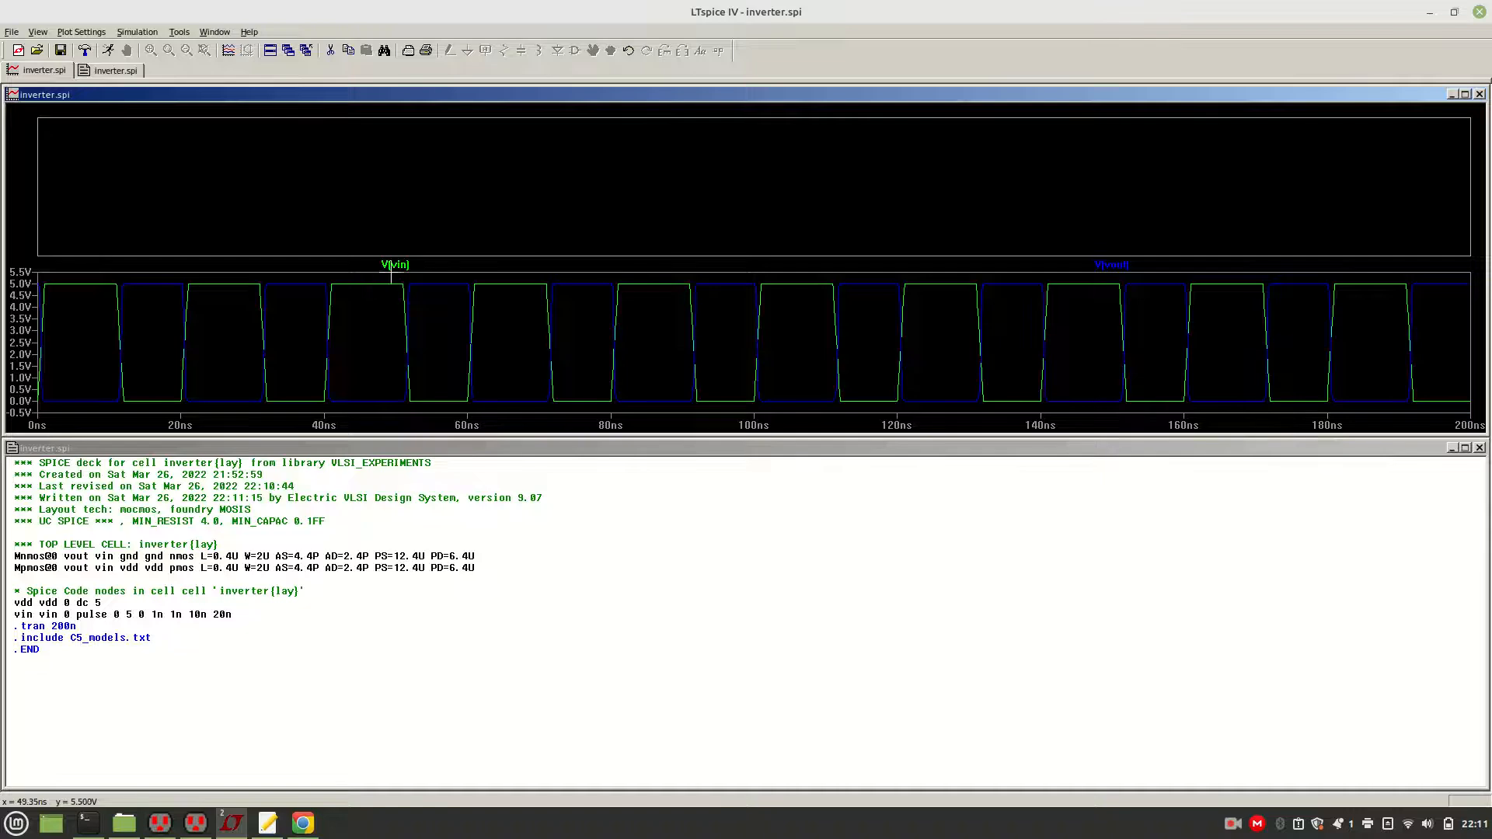
mouse_move(398, 268)
left_mouse_down()
mouse_move(336, 194)
mouse_move(523, 249)
left_mouse_up()
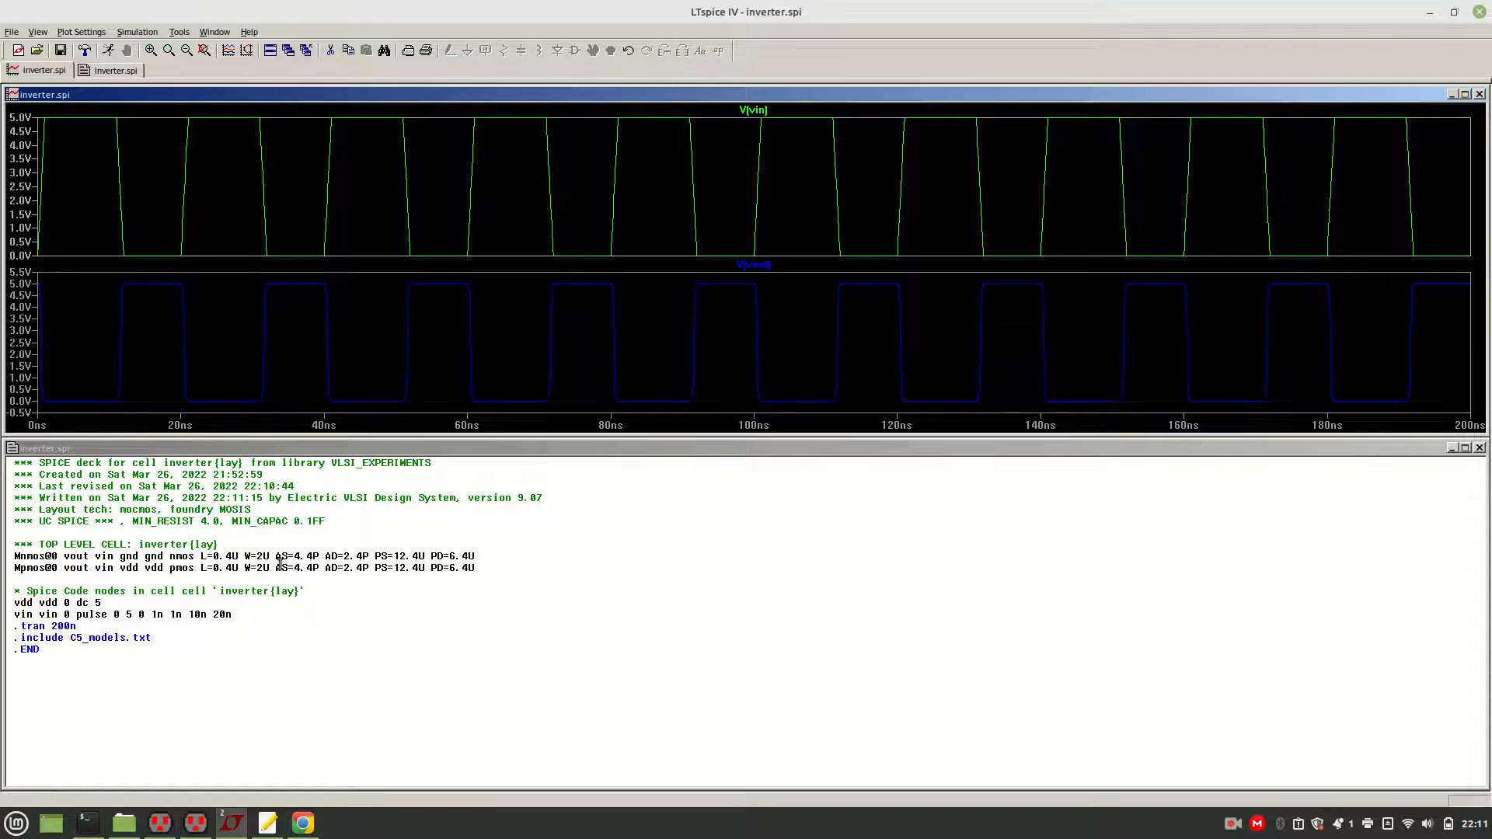
Compare the NMOS length and width in the netlist with the N-Transistor's properties in the Electric inverter layout
left_click_drag(201, 557, 282, 556)
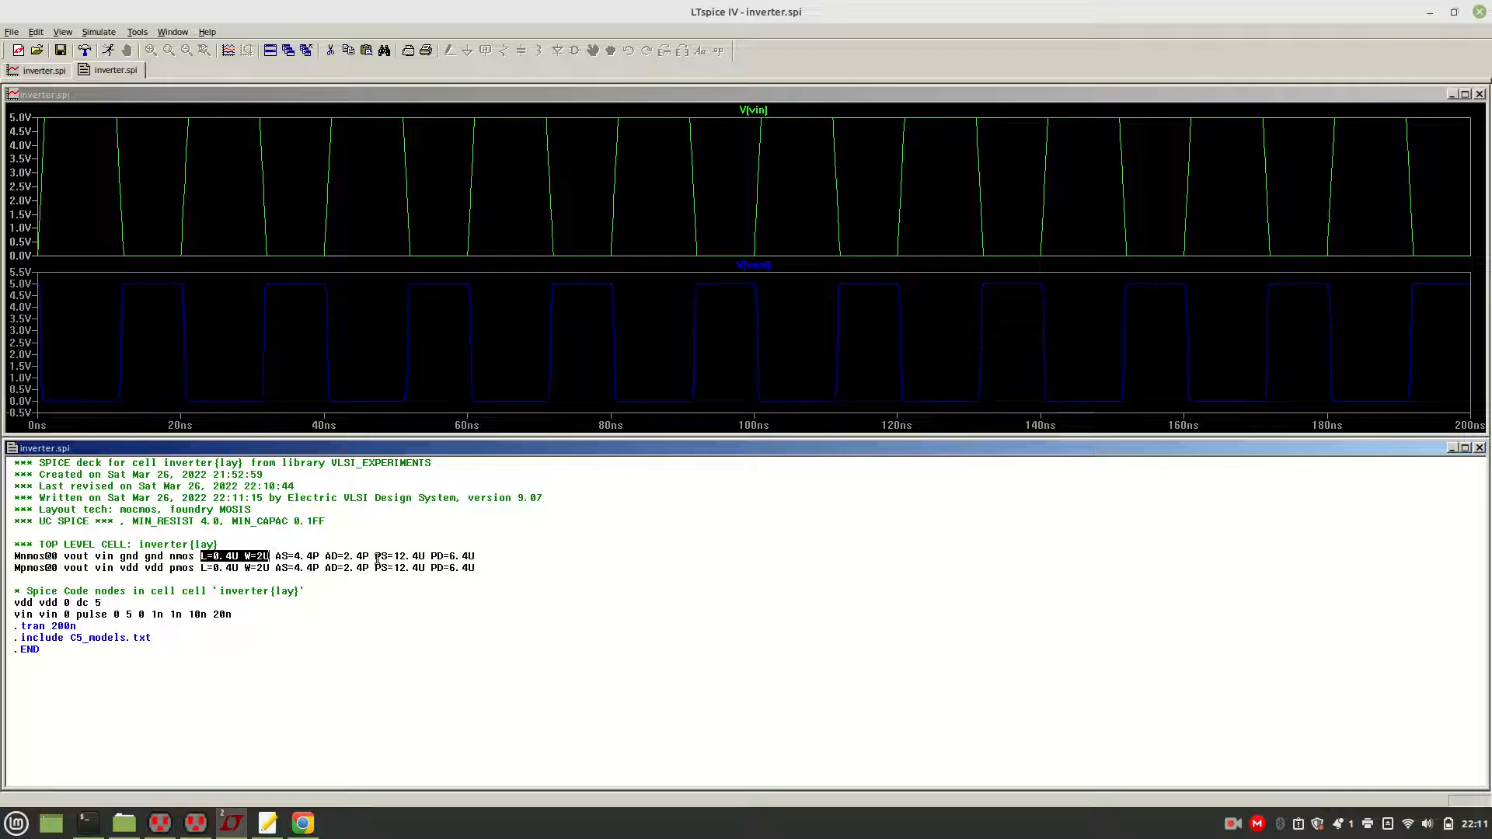
left_click(255, 660)
mouse_move(196, 824)
left_click(175, 758)
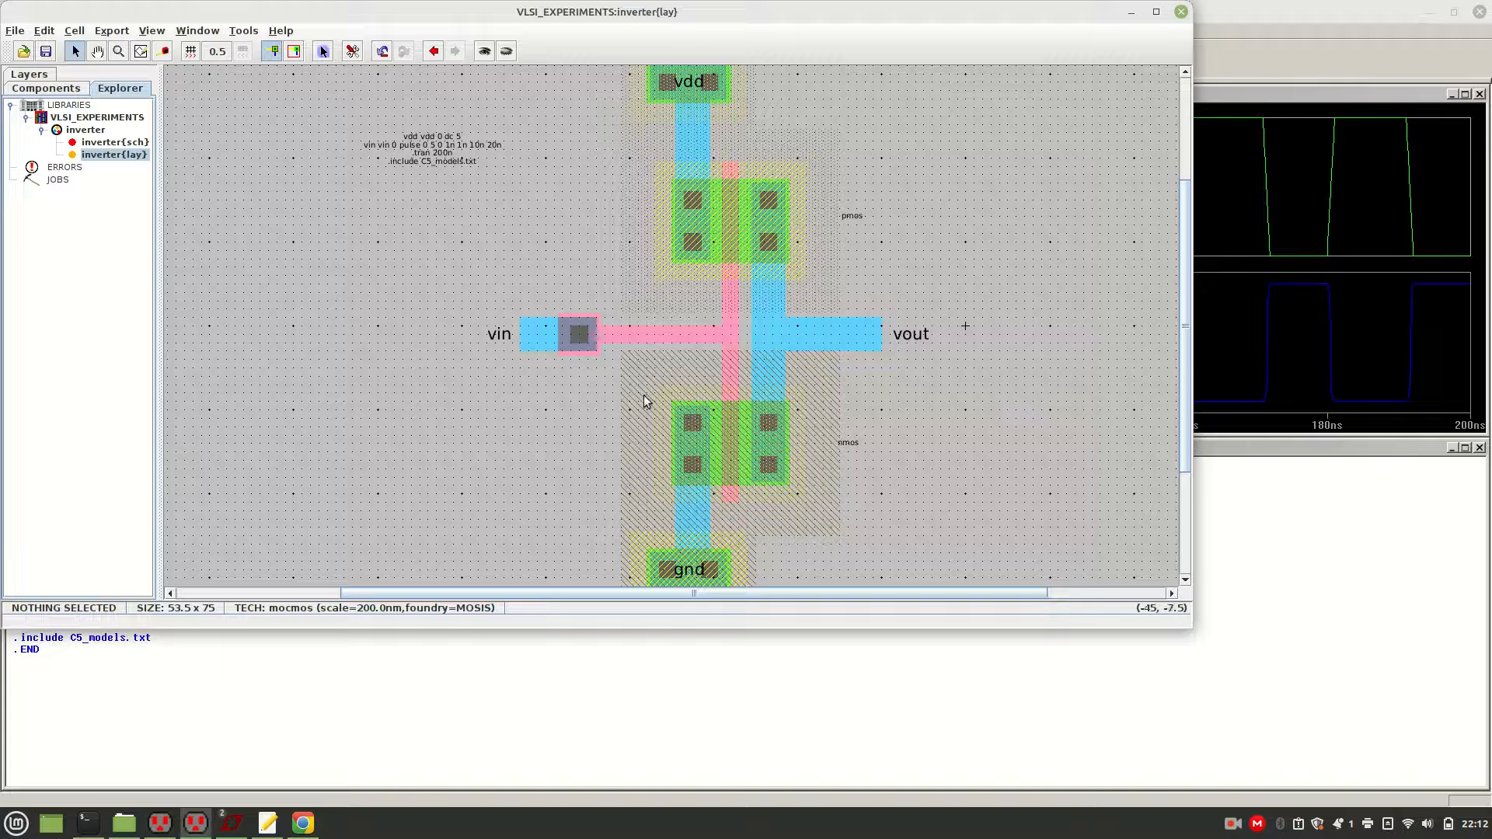
double_click(719, 436)
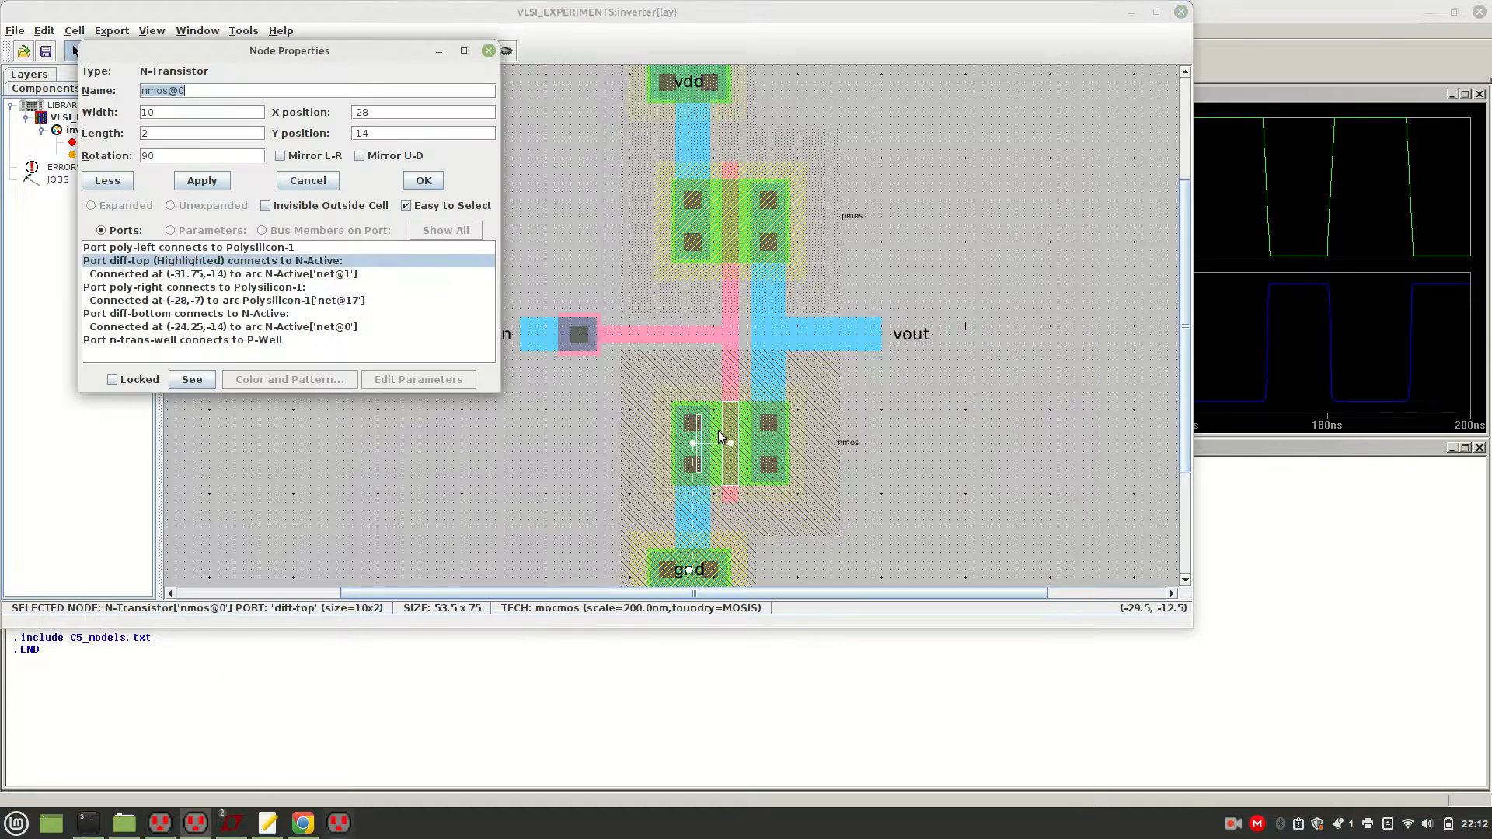
left_click(186, 115)
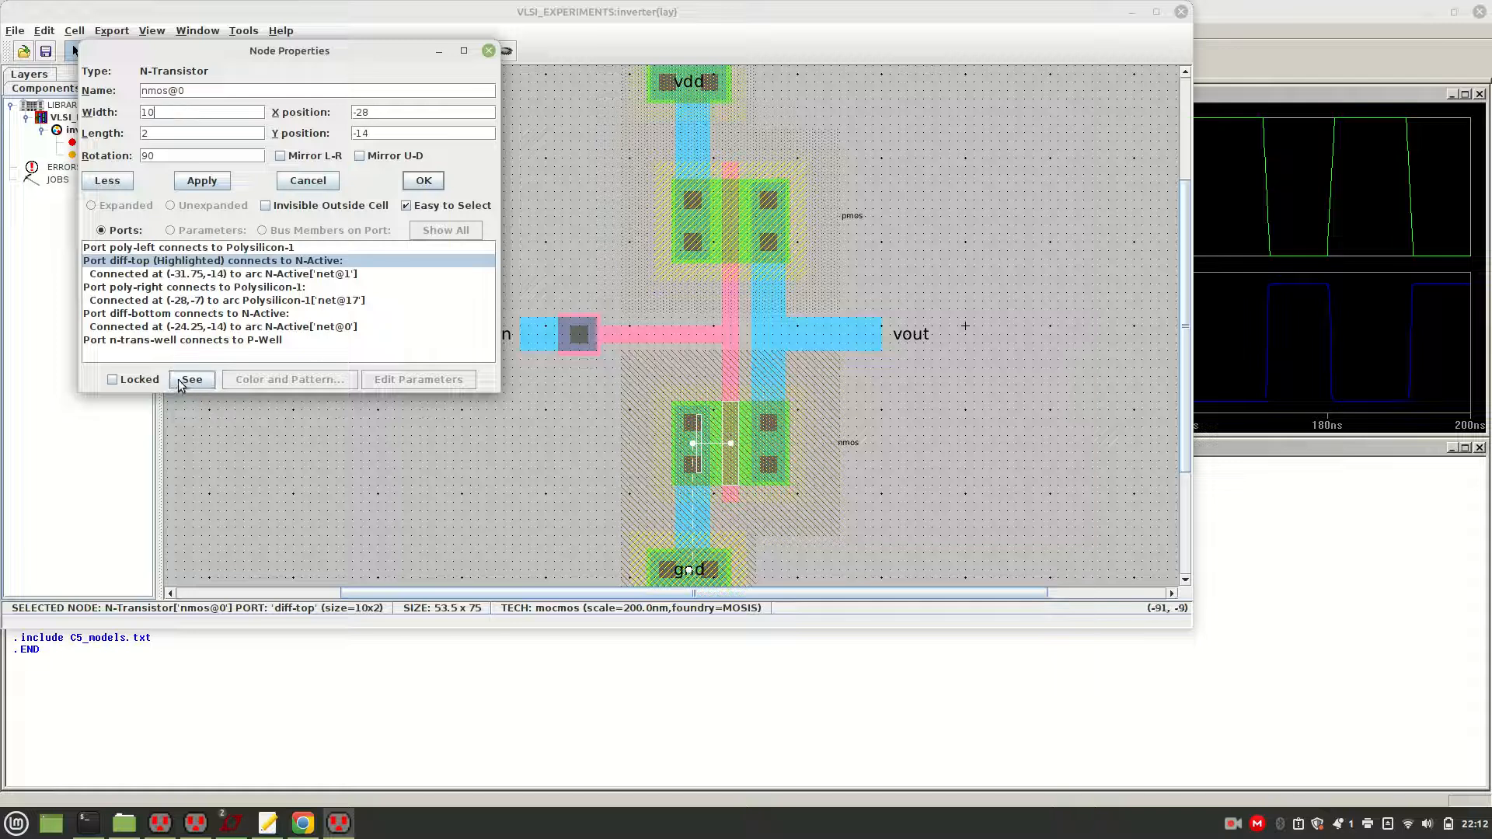
left_click(488, 50)
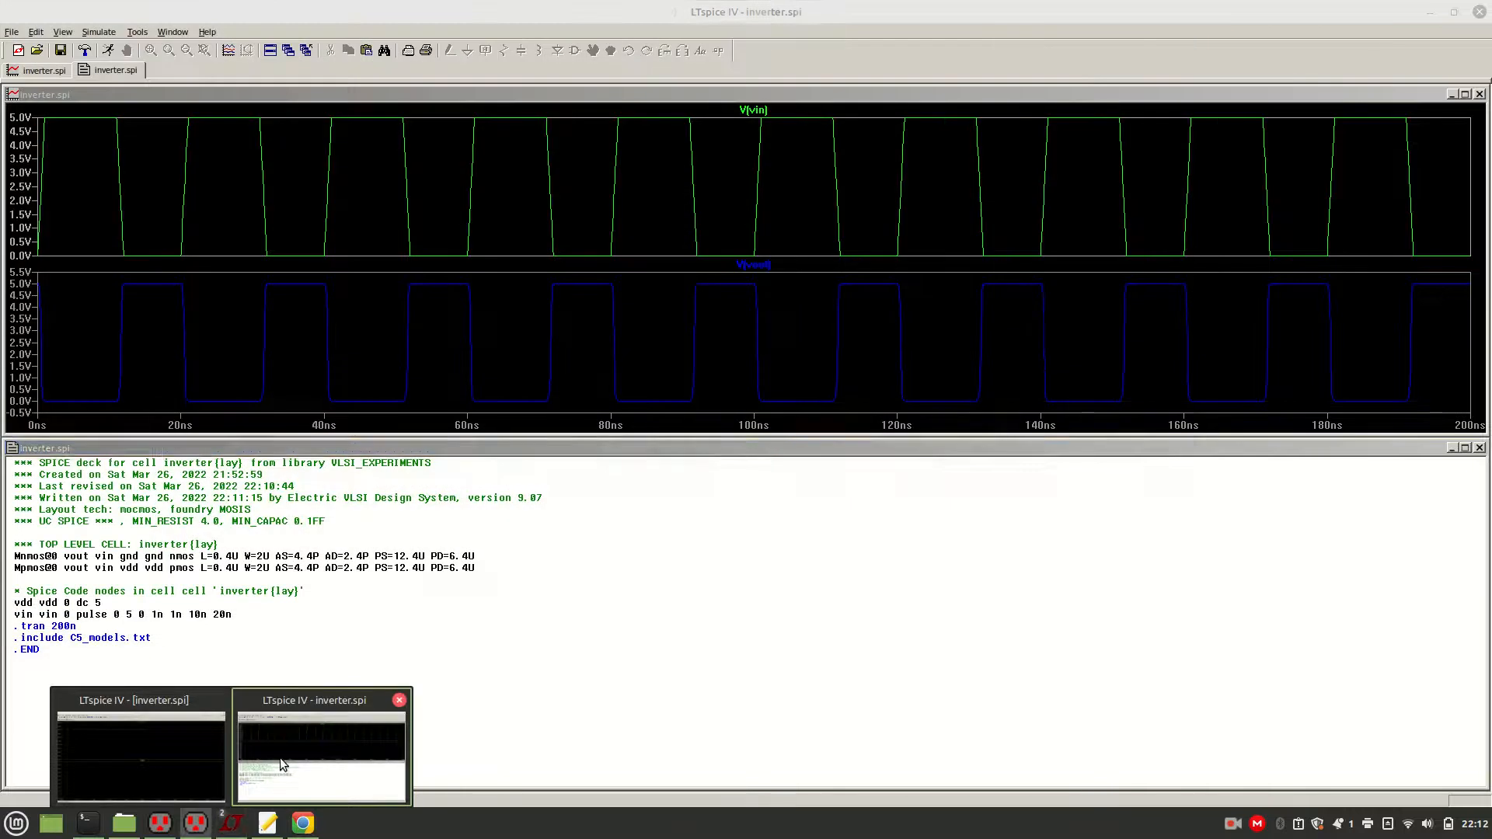
In the LTspice netlist, try W=4U as the NMOS transistor's width
left_click(244, 801)
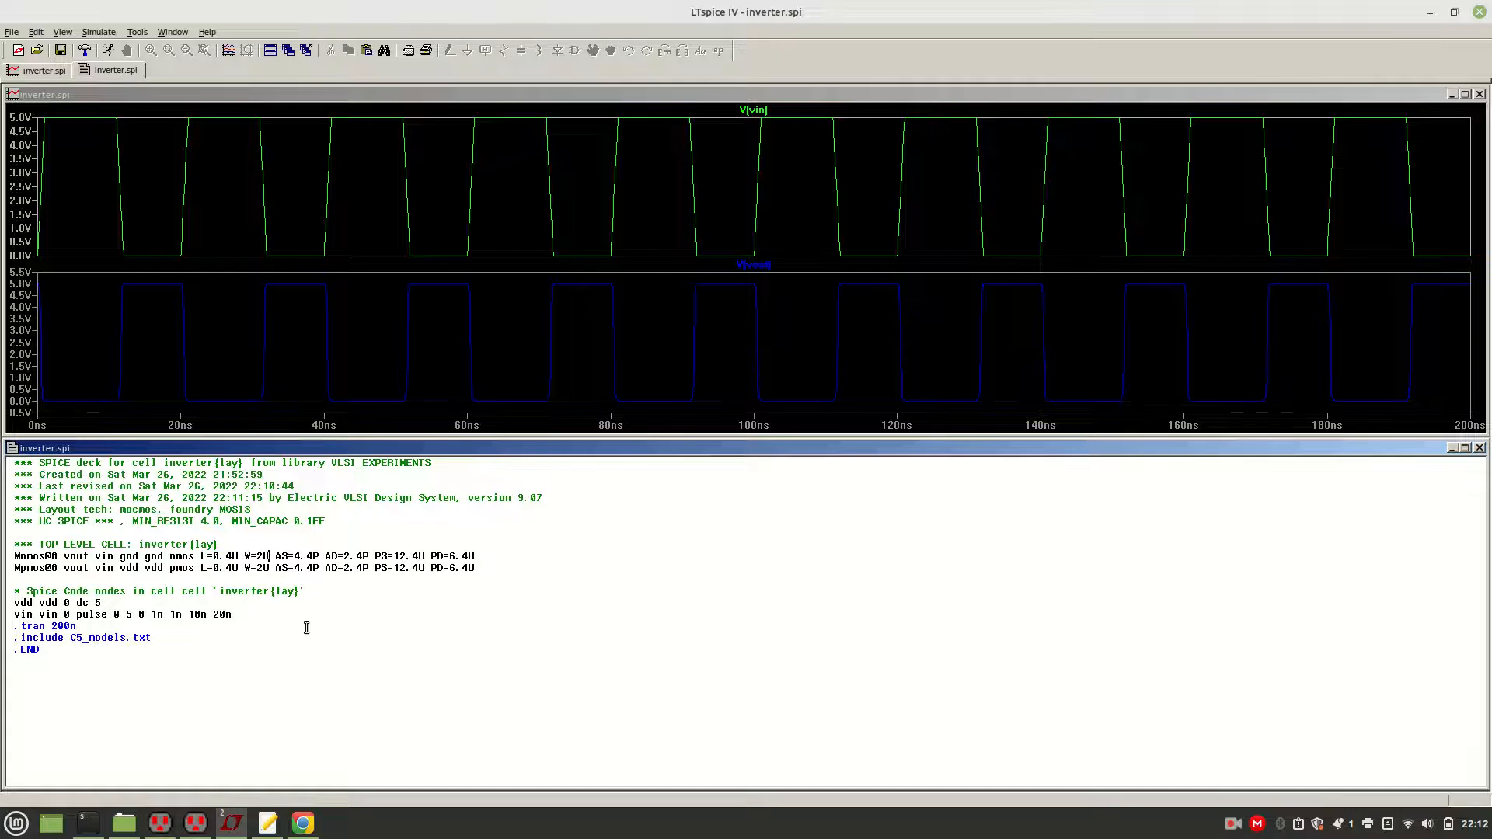
key("Left")
key("Left")
key("Left")
key("Left")
key("Left")
key("Left")
key("Left")
key("Left")
key("Left")
key("Left")
key("Left")
key("Left")
key("Left")
key("Left")
key("Left")
key("Left")
key("Left")
key("Left")
key("Left")
key("Left")
key("Left")
key("BackSpace")
type("4")
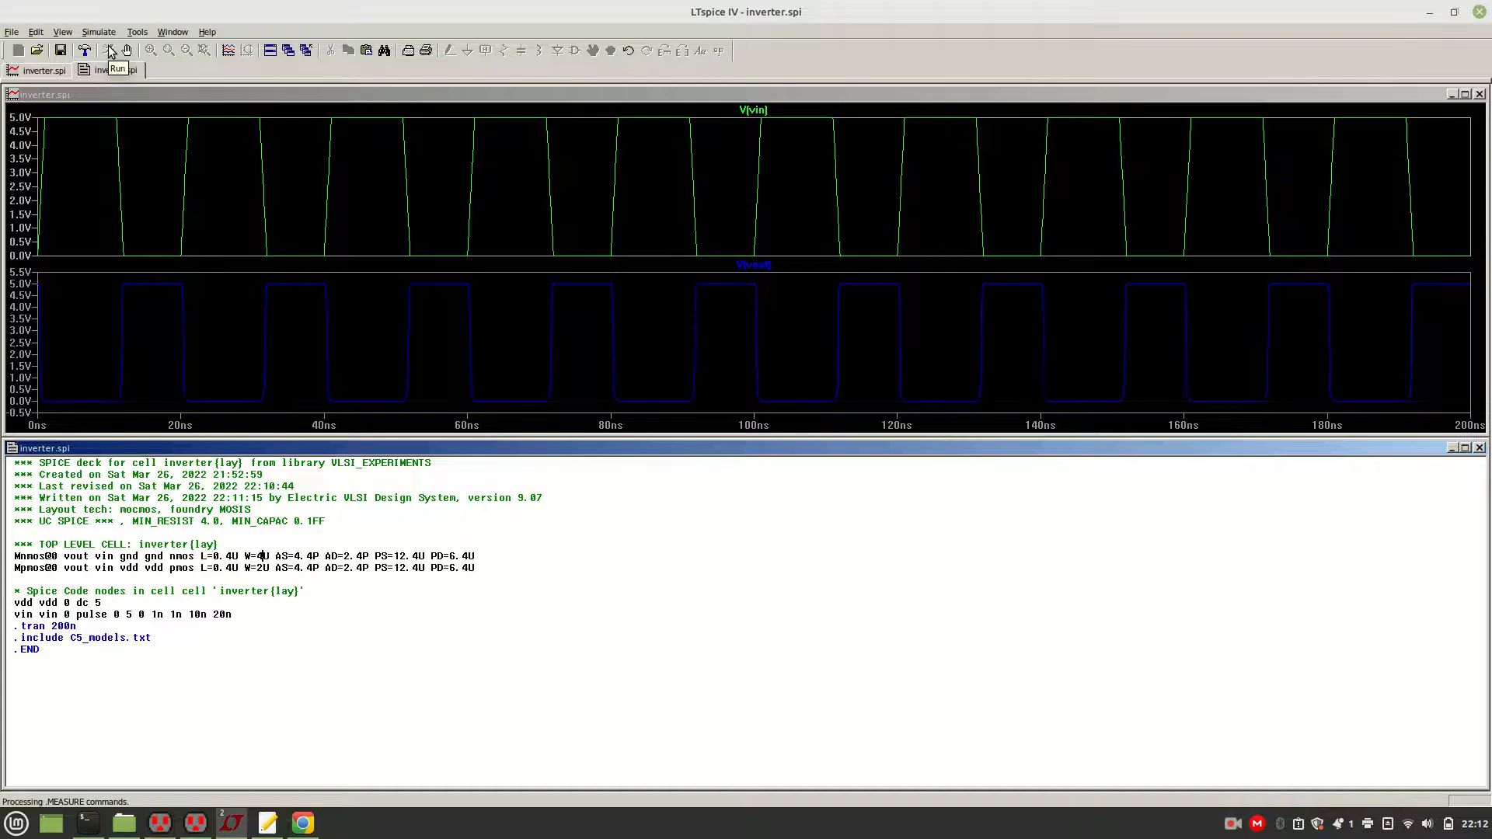
Set the NMOS width back to W=2U, rerun the simulation, and check the transistor's AS, AD, PS and PD parameters
key("BackSpace")
type("2")
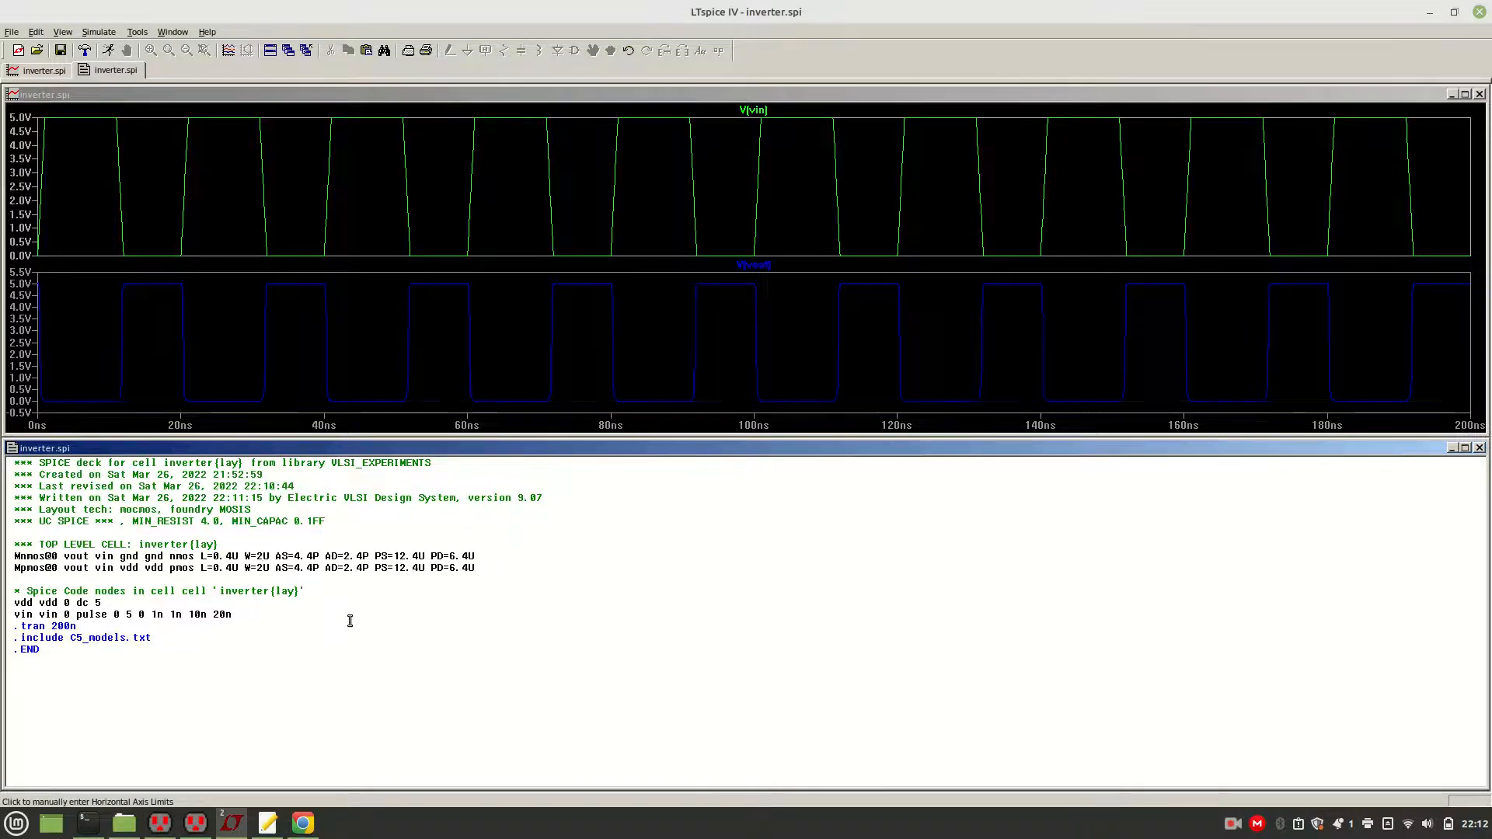
left_click(109, 52)
key("BackSpace")
type("2")
left_click(109, 51)
left_click_drag(272, 558, 475, 558)
left_click(485, 559)
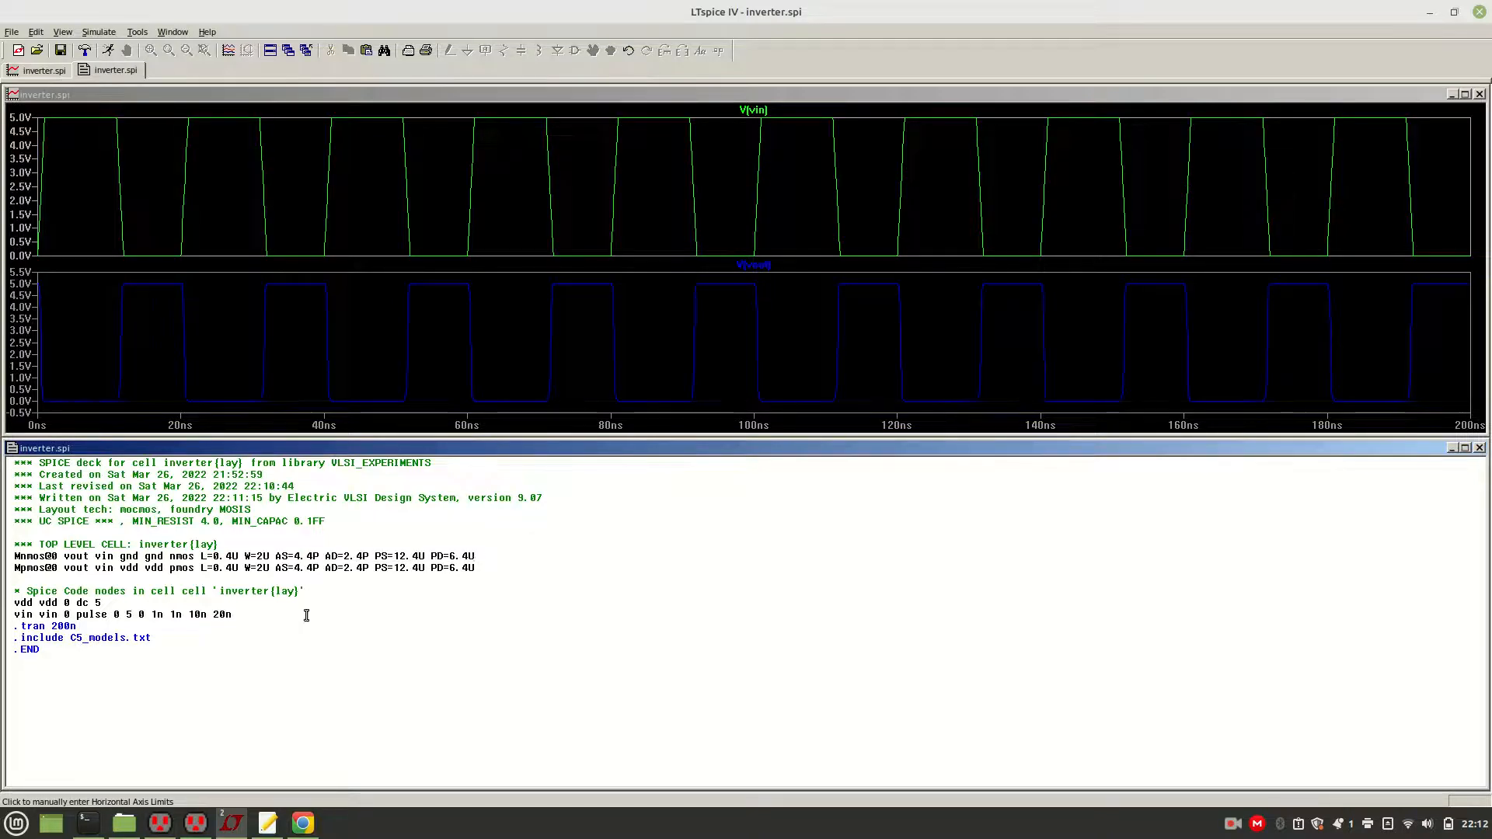
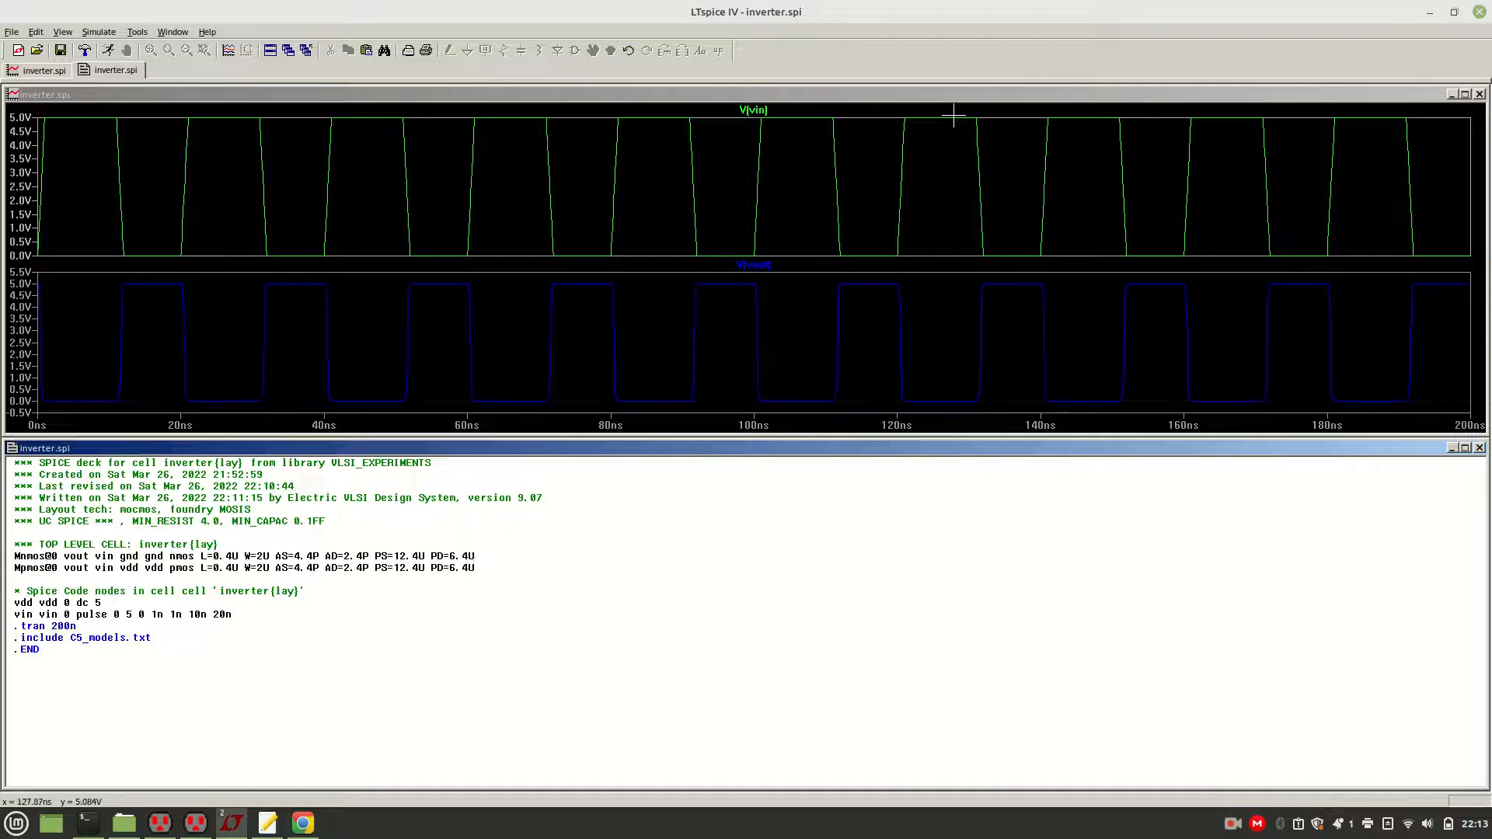
Maximize the waveform plot within LTspice
left_click(1465, 94)
left_click(765, 92)
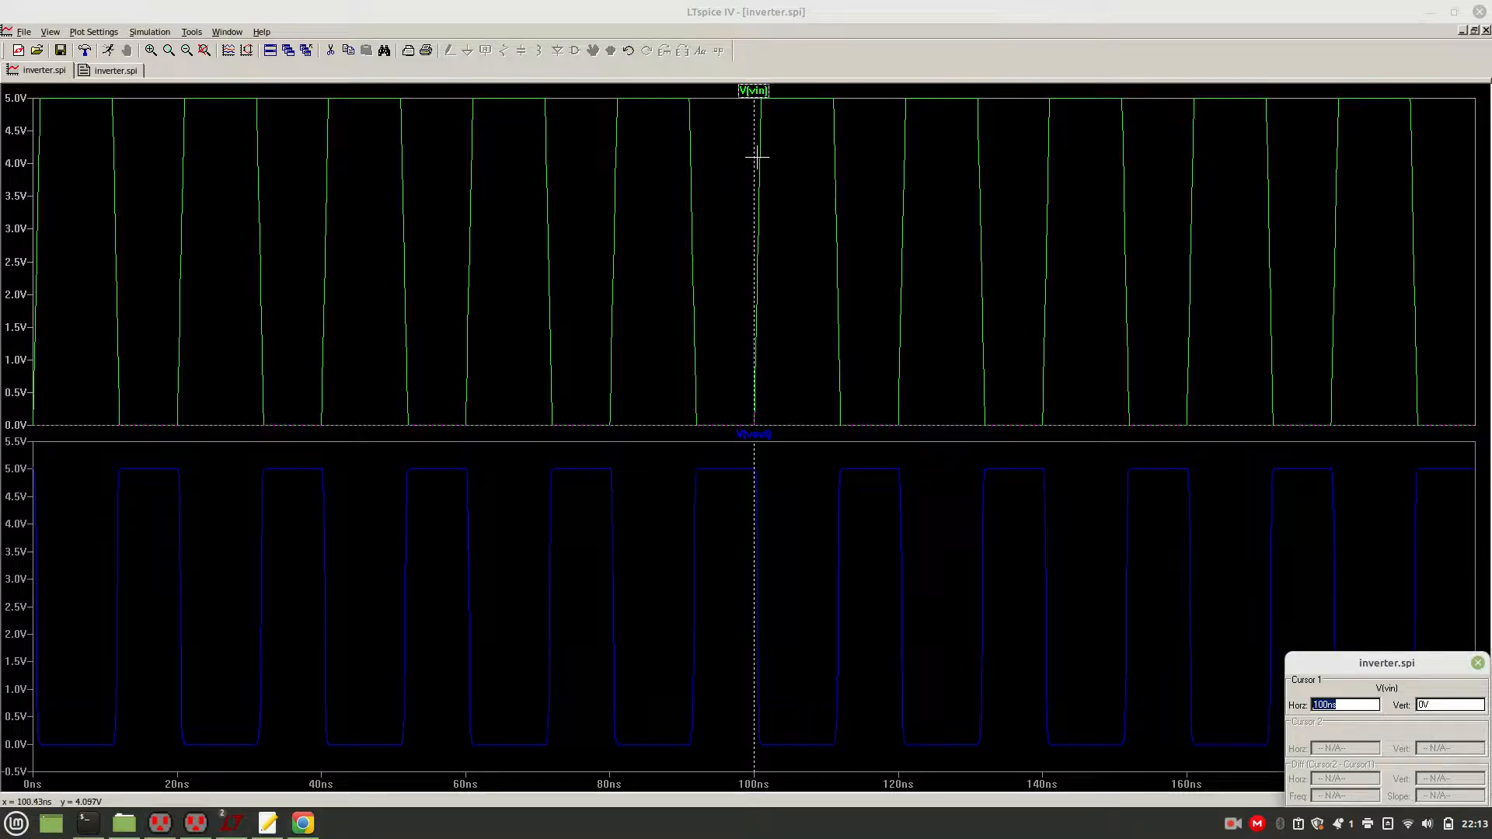
left_click(752, 435)
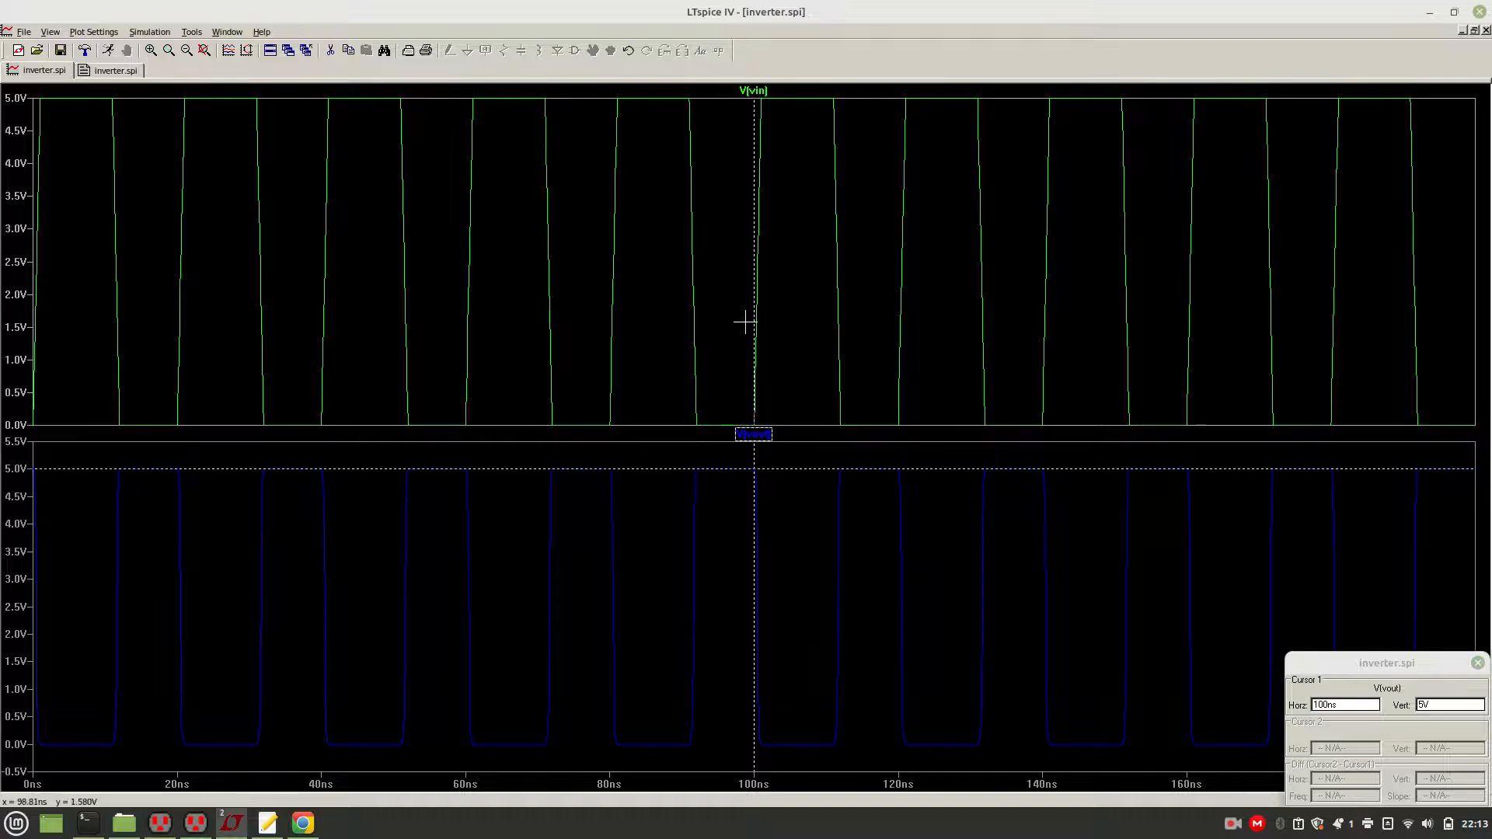
left_click_drag(754, 283, 25, 304)
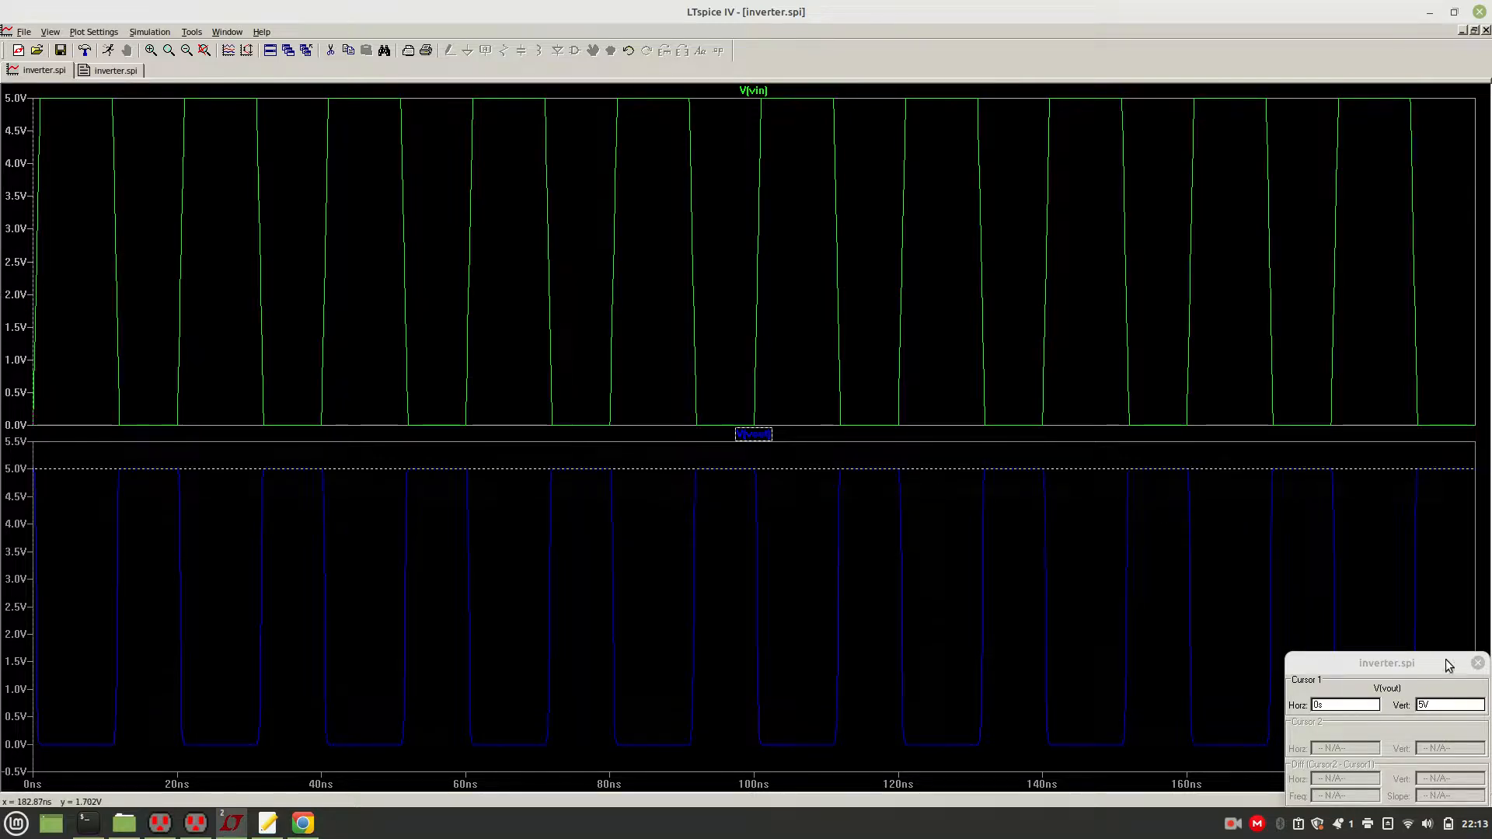
left_click(1478, 665)
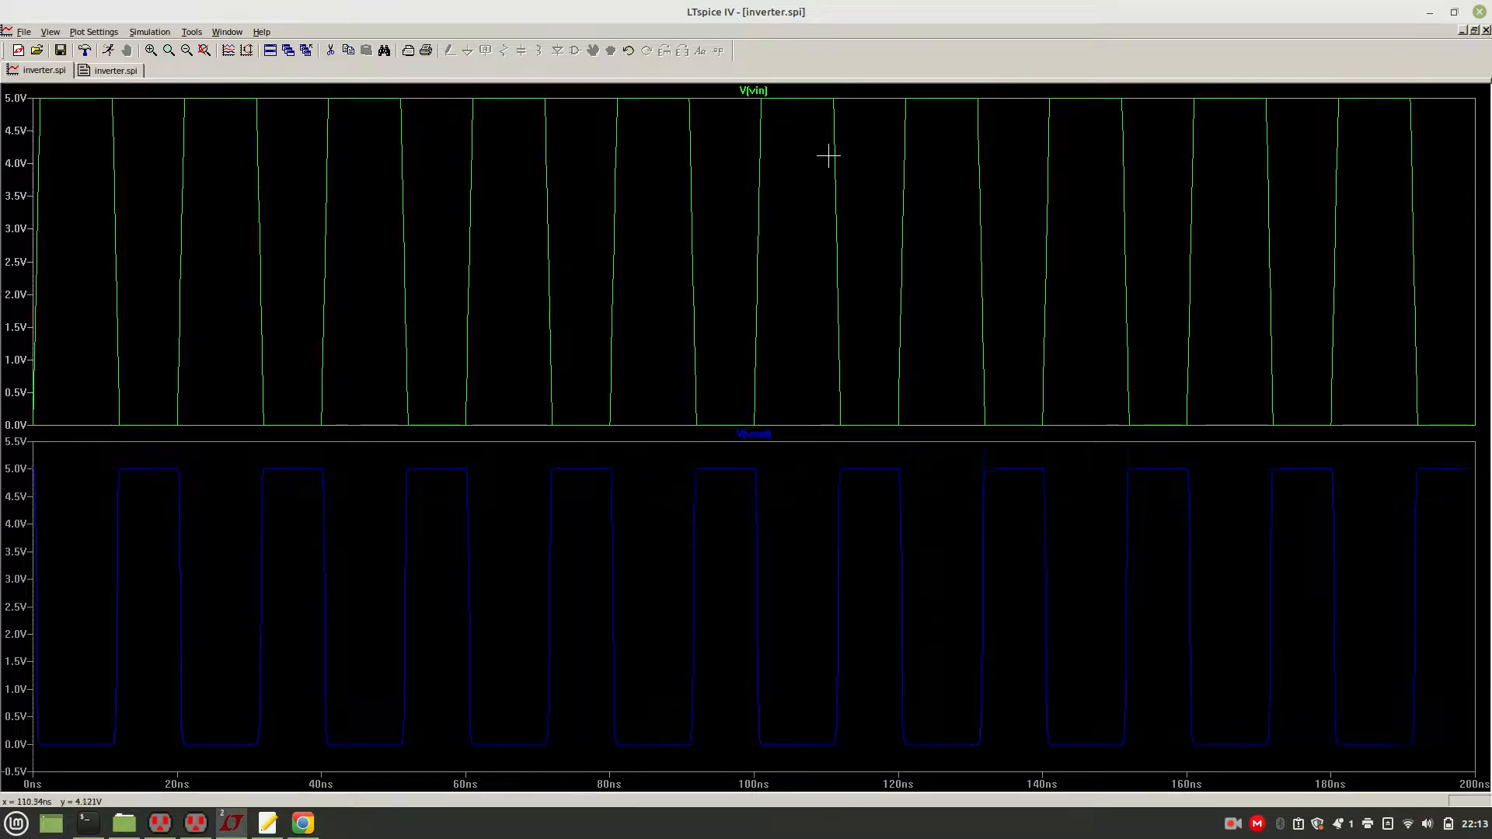
Attach a cursor to V(vin) at 0 s and a second cursor to V(vout) at about 754 ps
left_click(757, 90)
left_click_drag(752, 159, 1, 202)
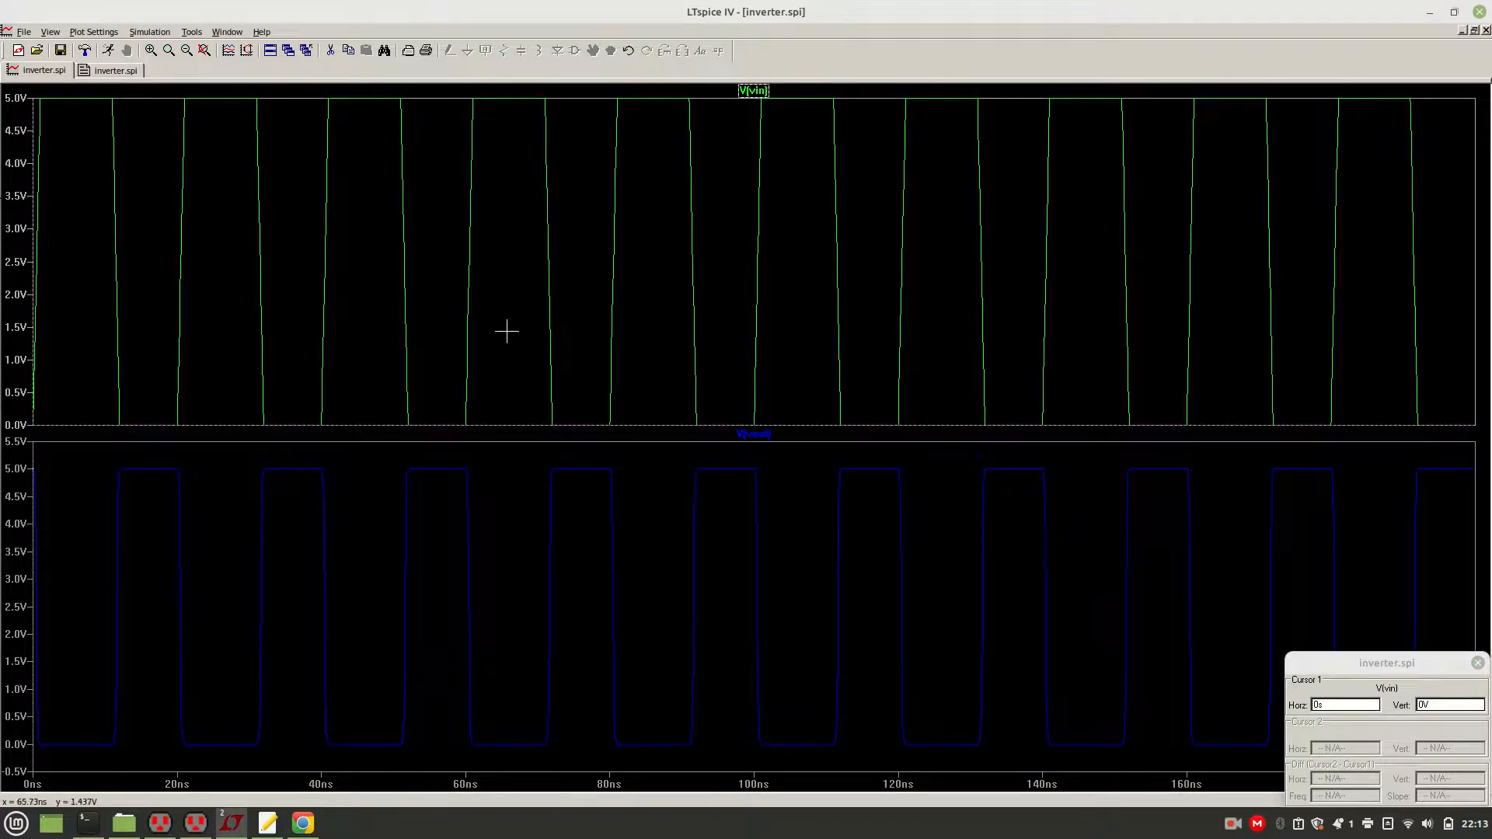
left_click(758, 434)
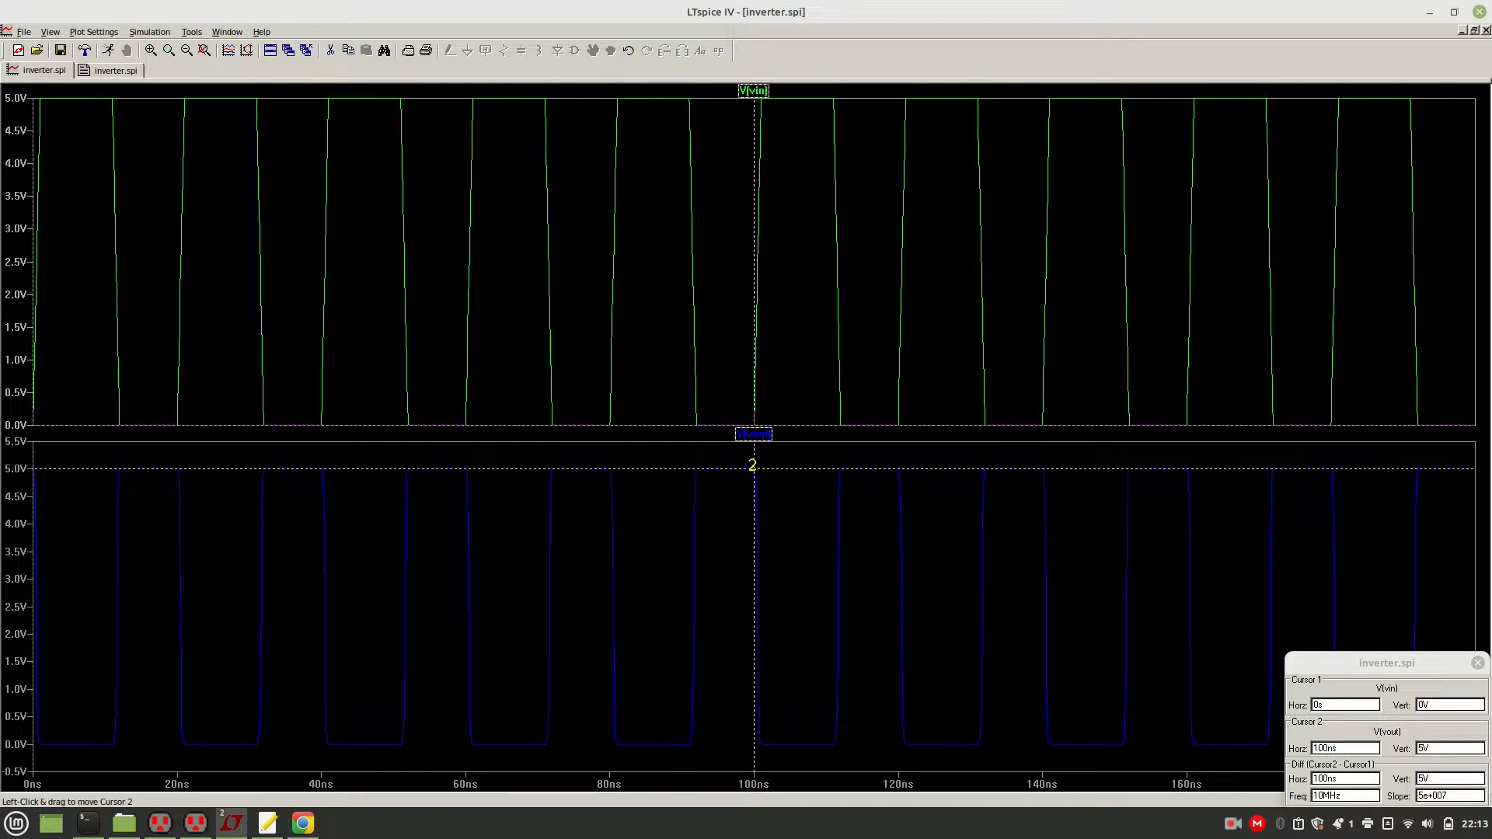
left_click_drag(752, 465, 37, 466)
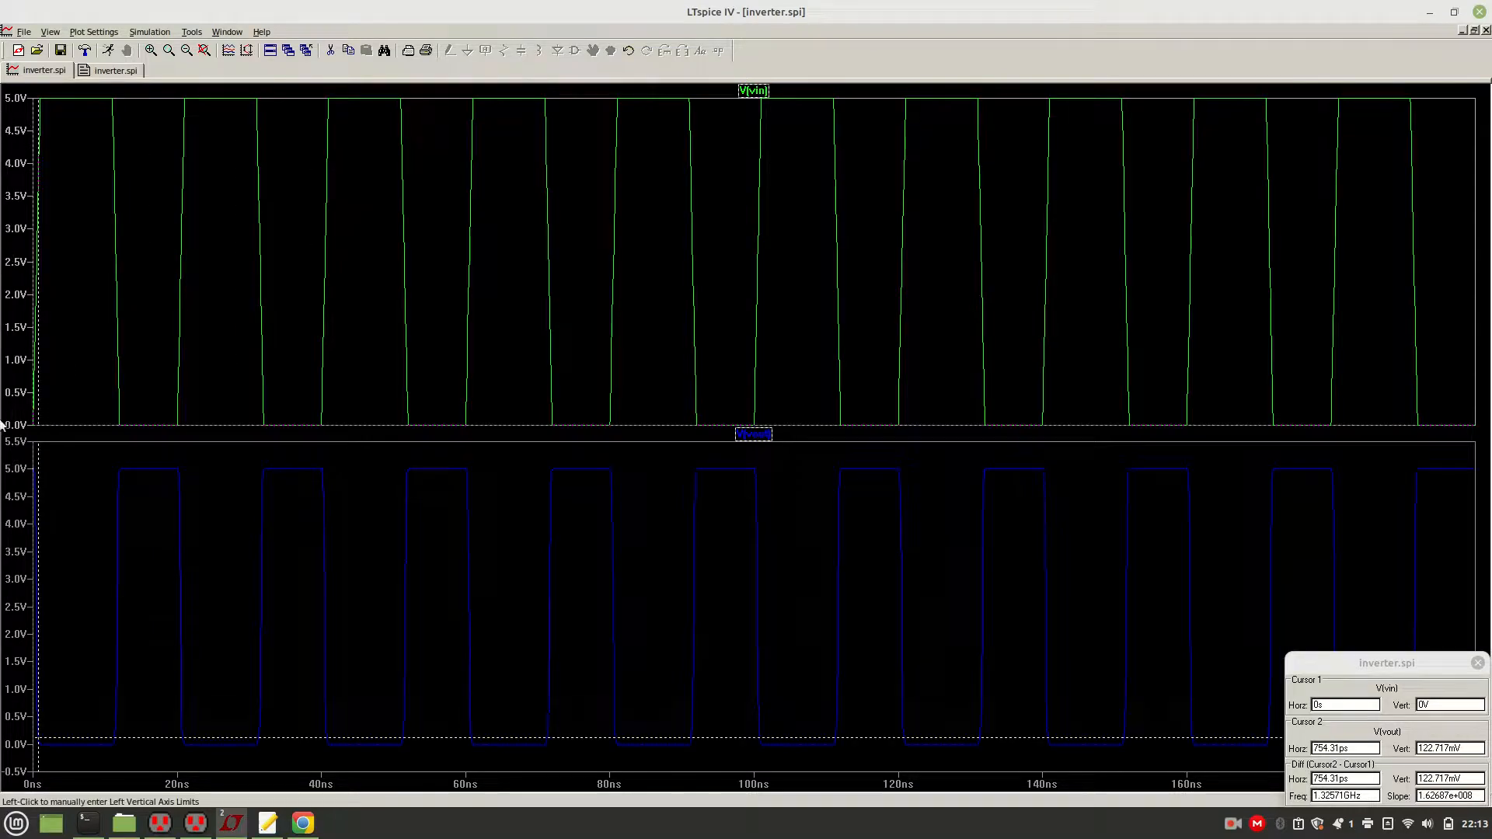
Move the V(vout) cursor to where the first falling edge begins, at about 109 ps
left_click_drag(6, 434, 160, 816)
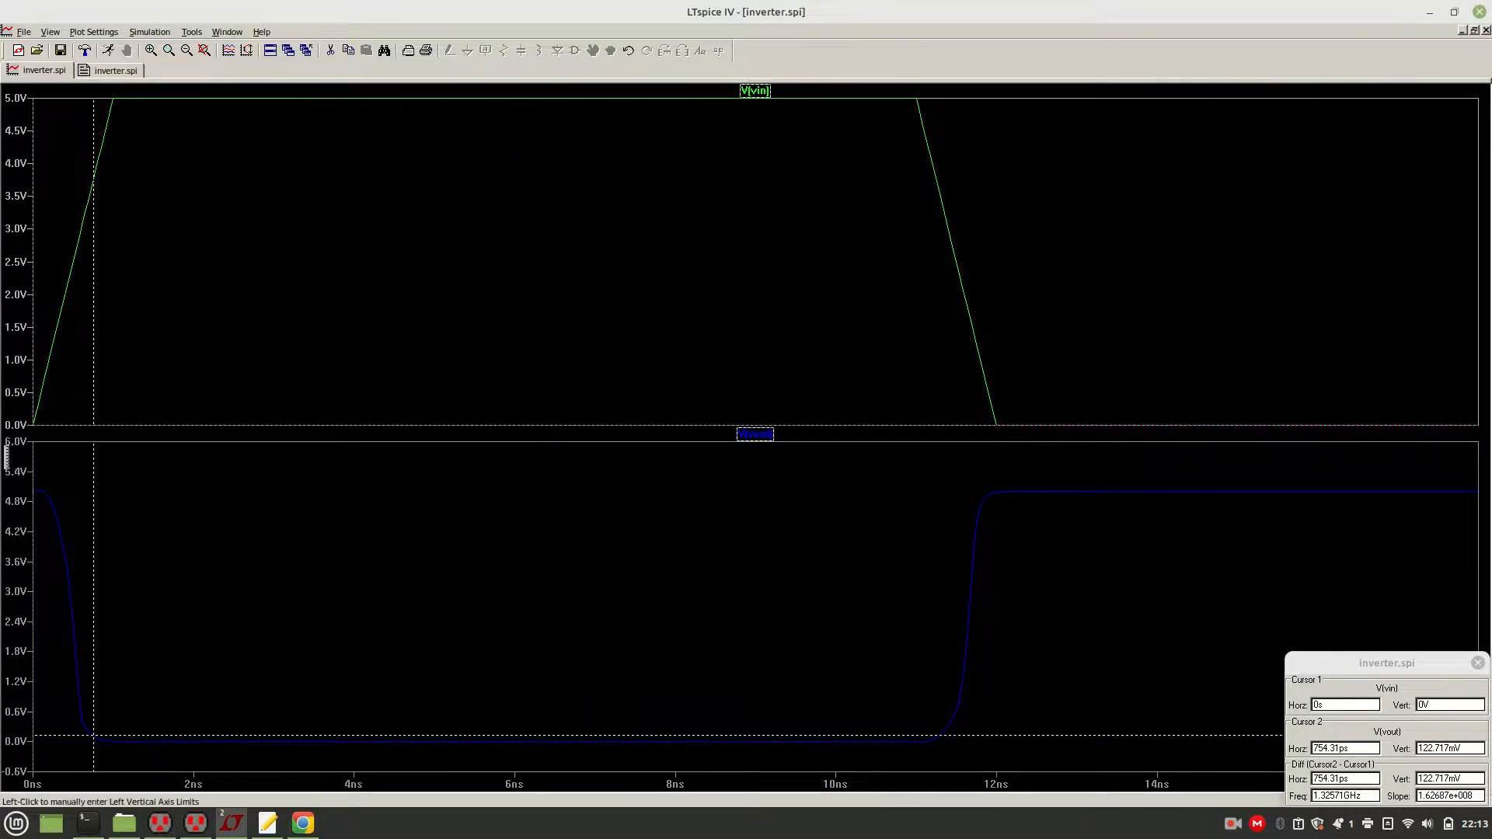
left_click_drag(7, 435, 196, 784)
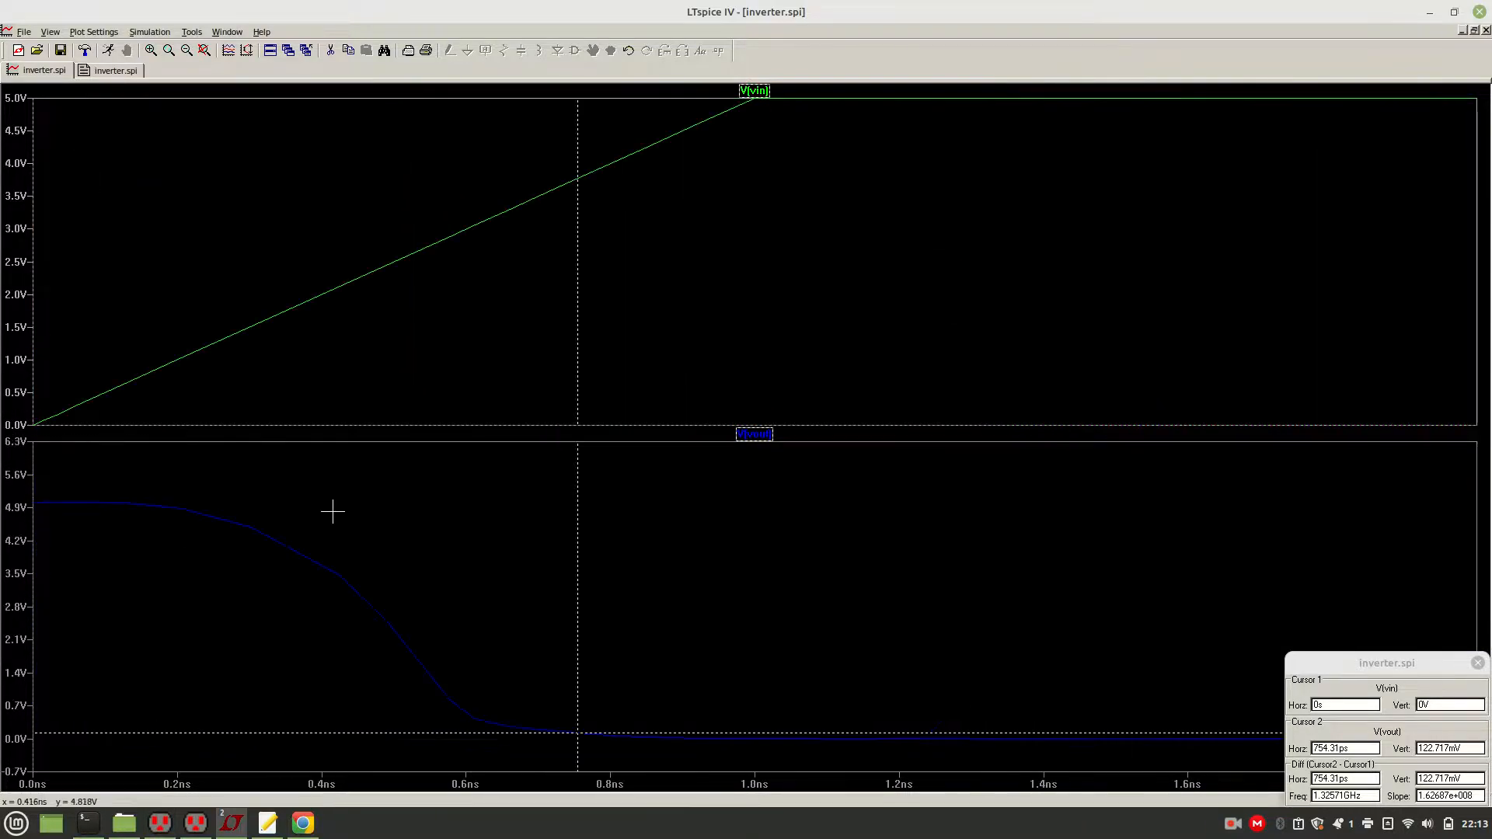
left_click_drag(575, 558, 112, 520)
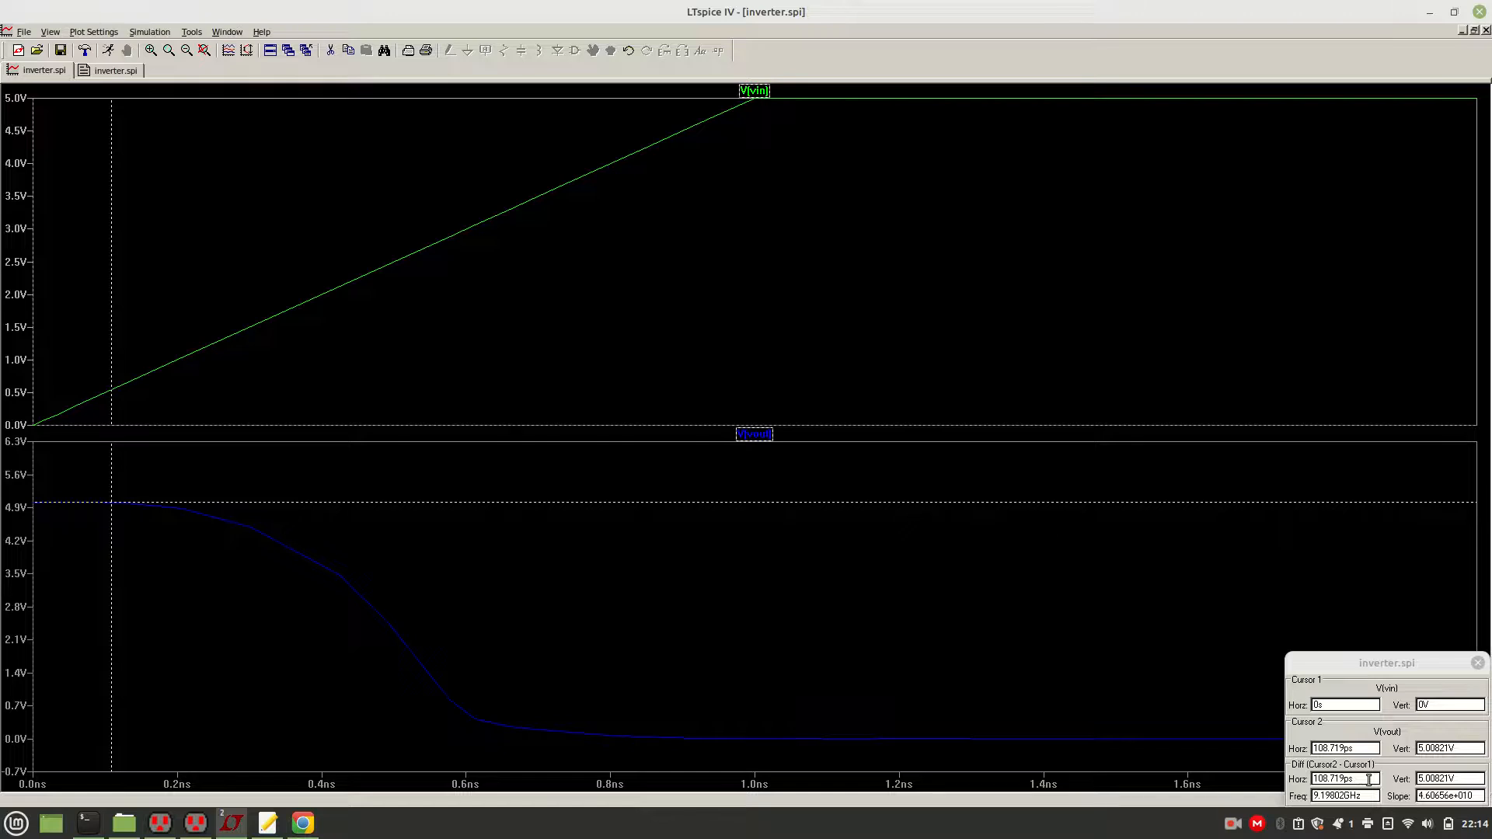
Copy the cursors' time difference, 108.719ps, beside the Wn = Wp Td value in the text notes, then return to the Electric inverter layout
left_click_drag(1368, 780, 1297, 781)
key("ctrl+c")
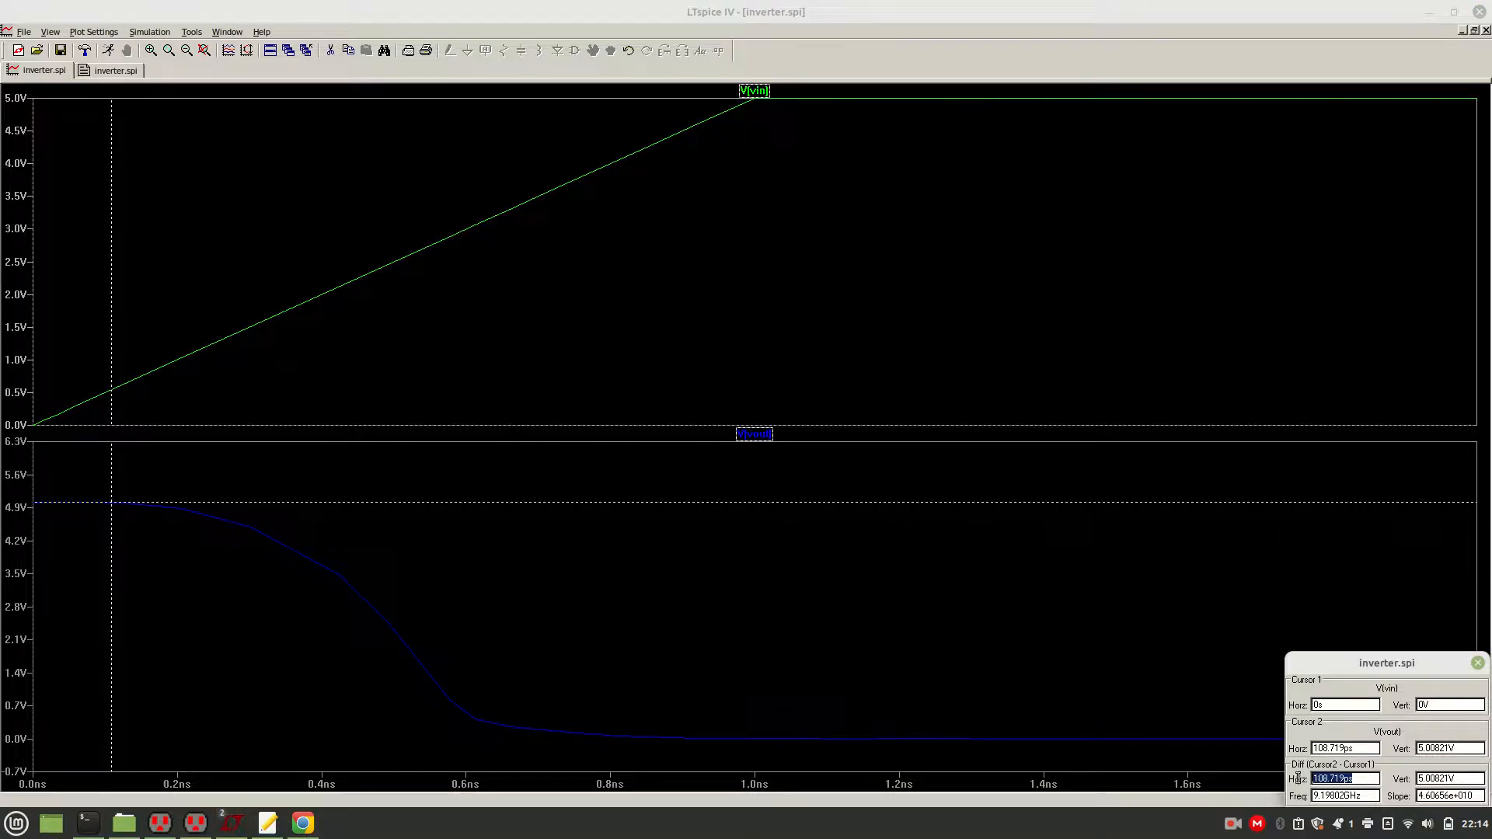
left_click(268, 823)
left_click(677, 234)
key("ctrl+v")
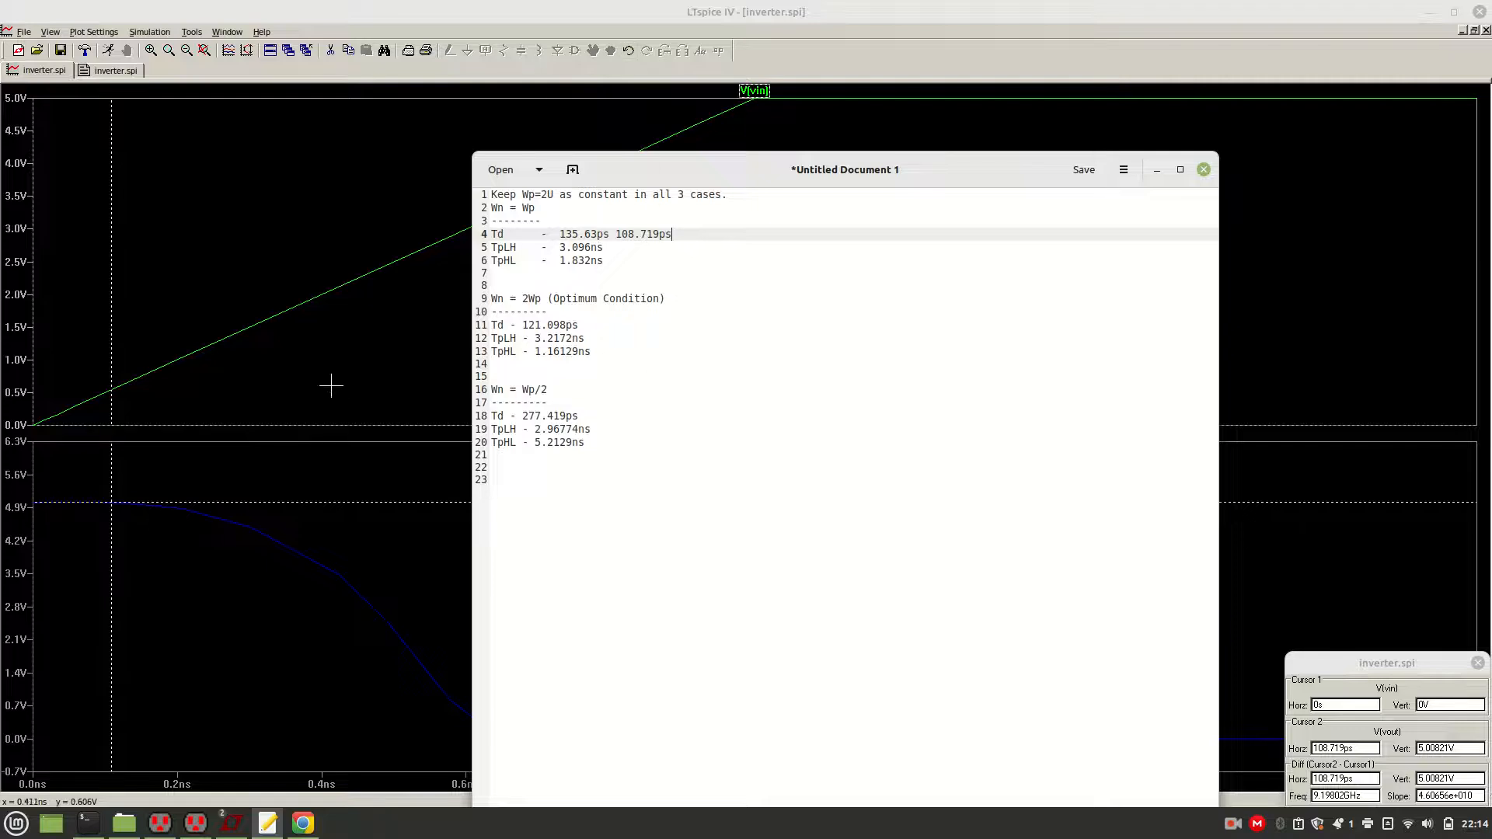
left_click(1162, 175)
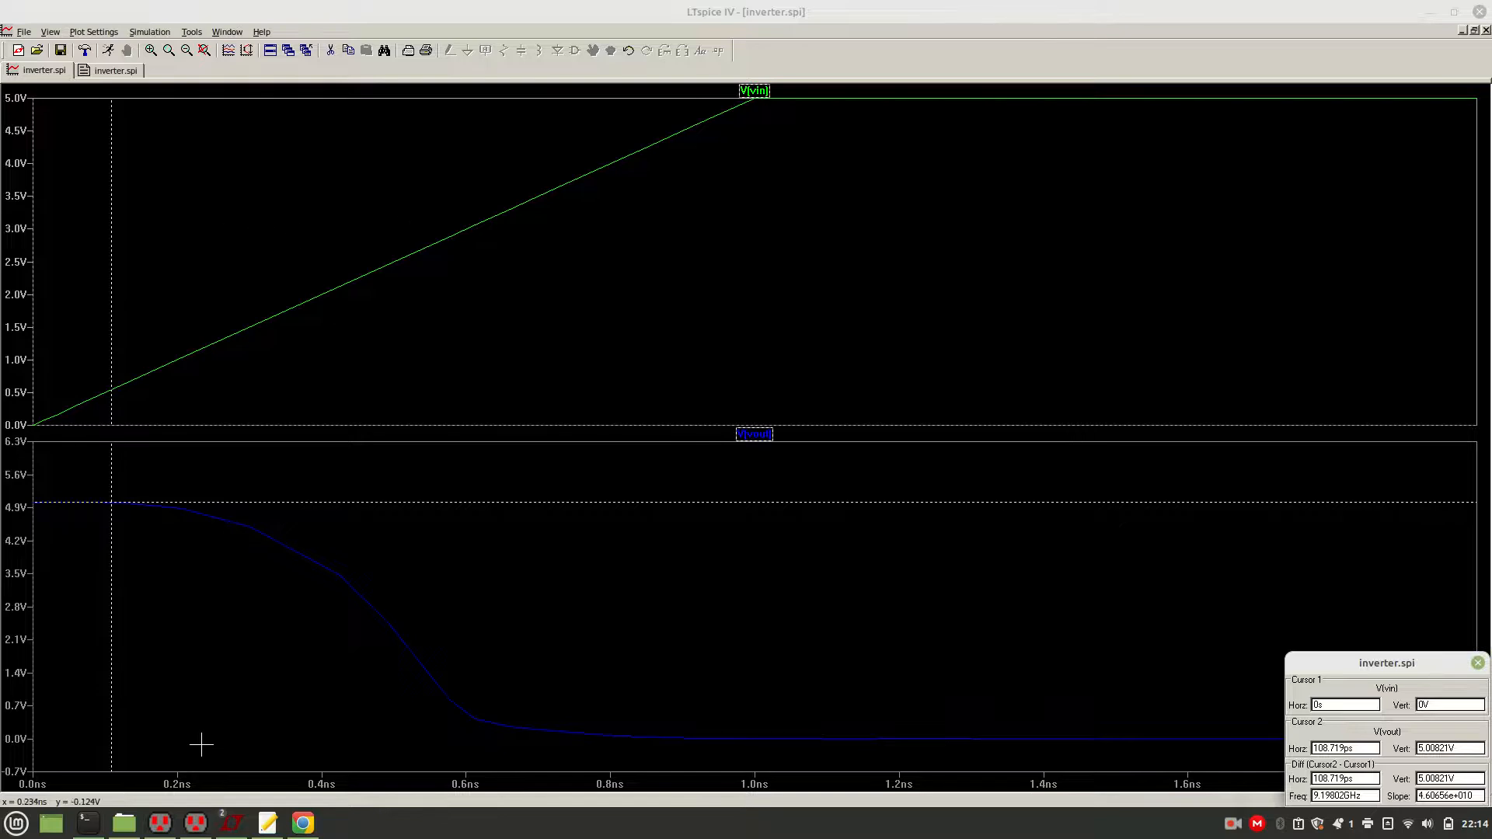
left_click(198, 822)
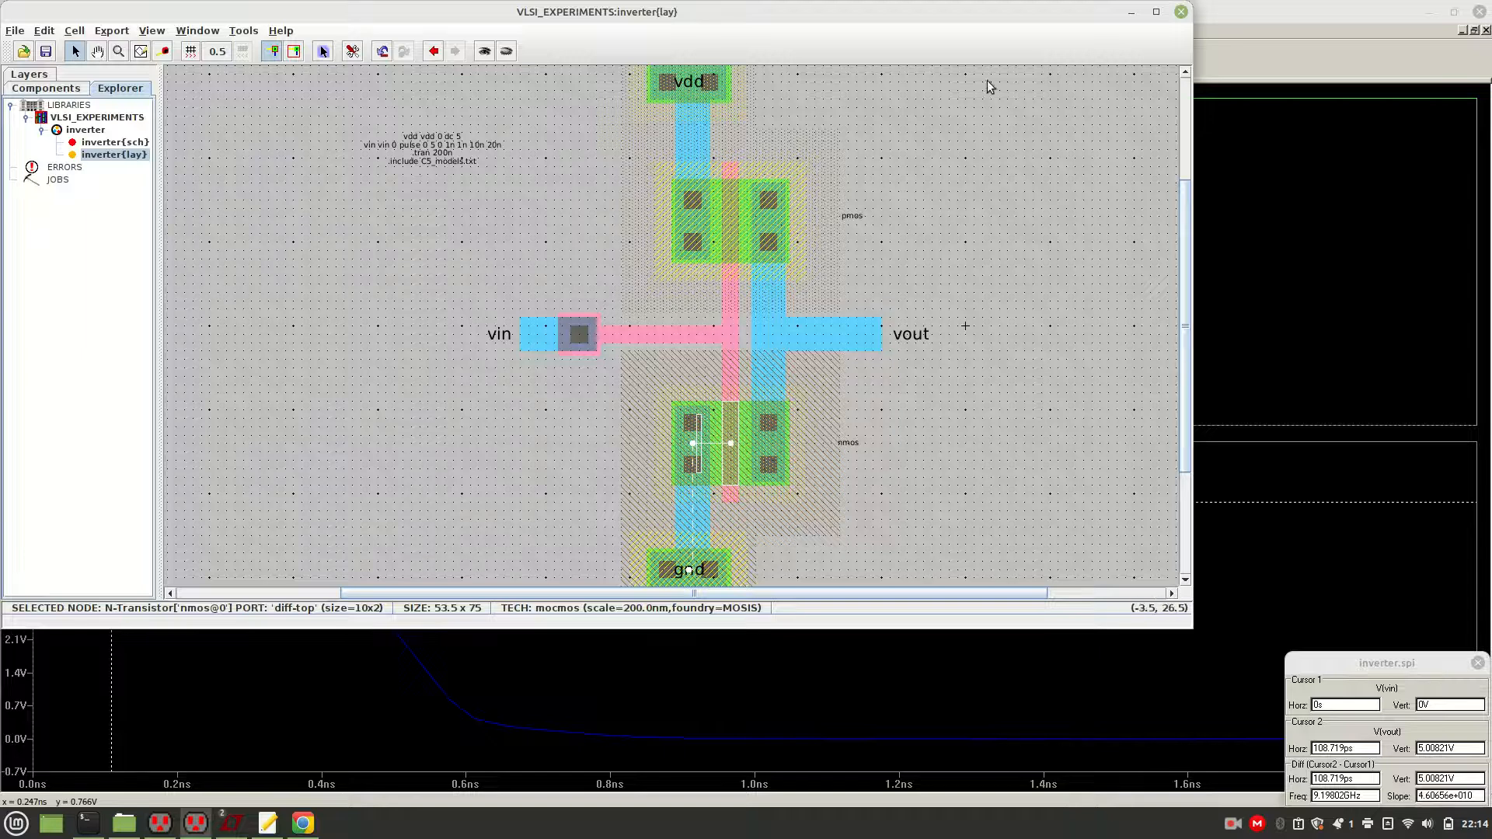
Maximize the inverter layout window and open the inverter{sch} schematic in a new window
left_click(1157, 12)
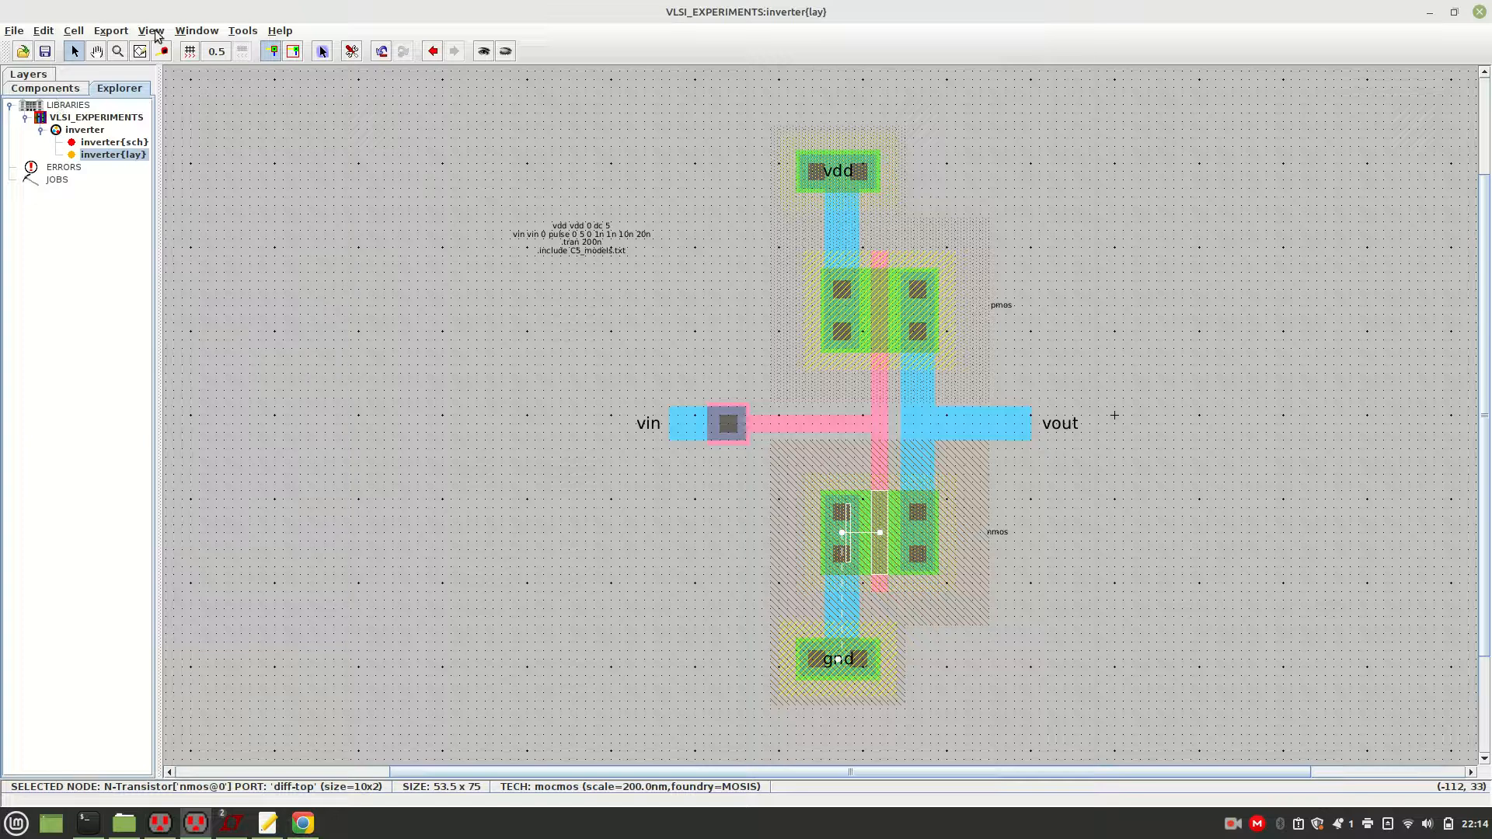
left_click(199, 34)
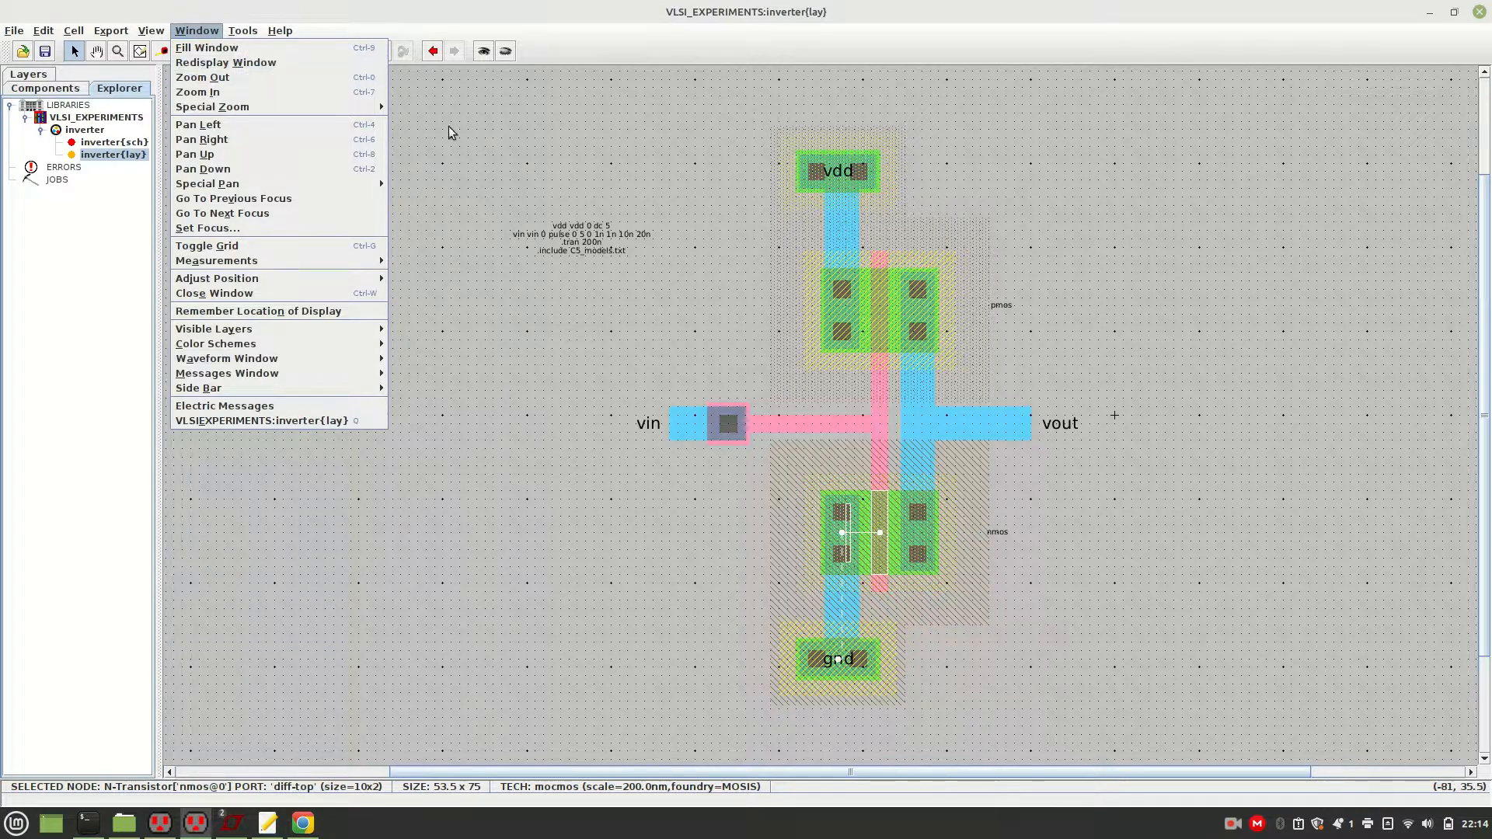
left_click(478, 148)
right_click(135, 146)
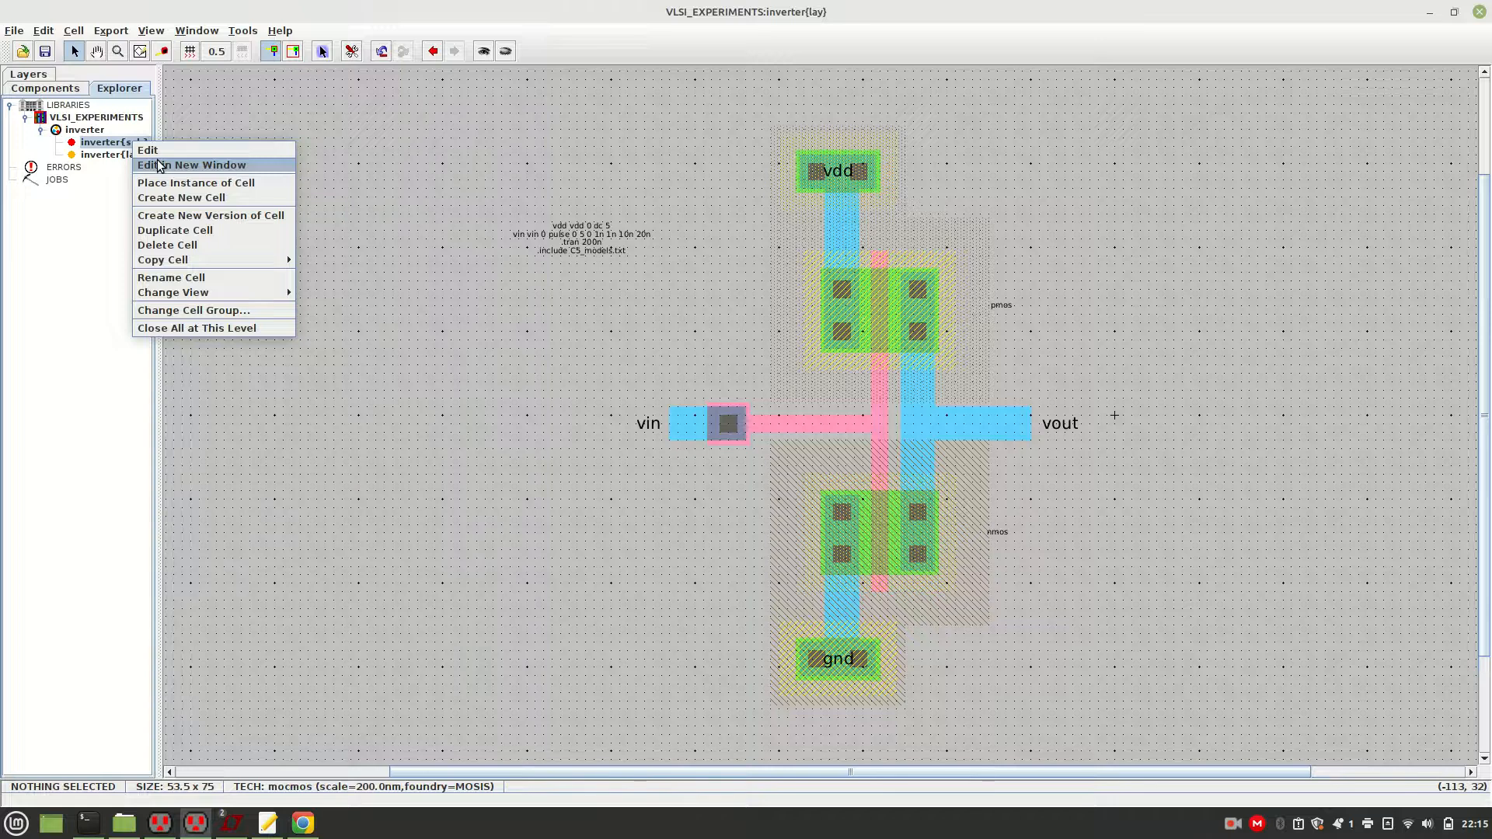
left_click(160, 165)
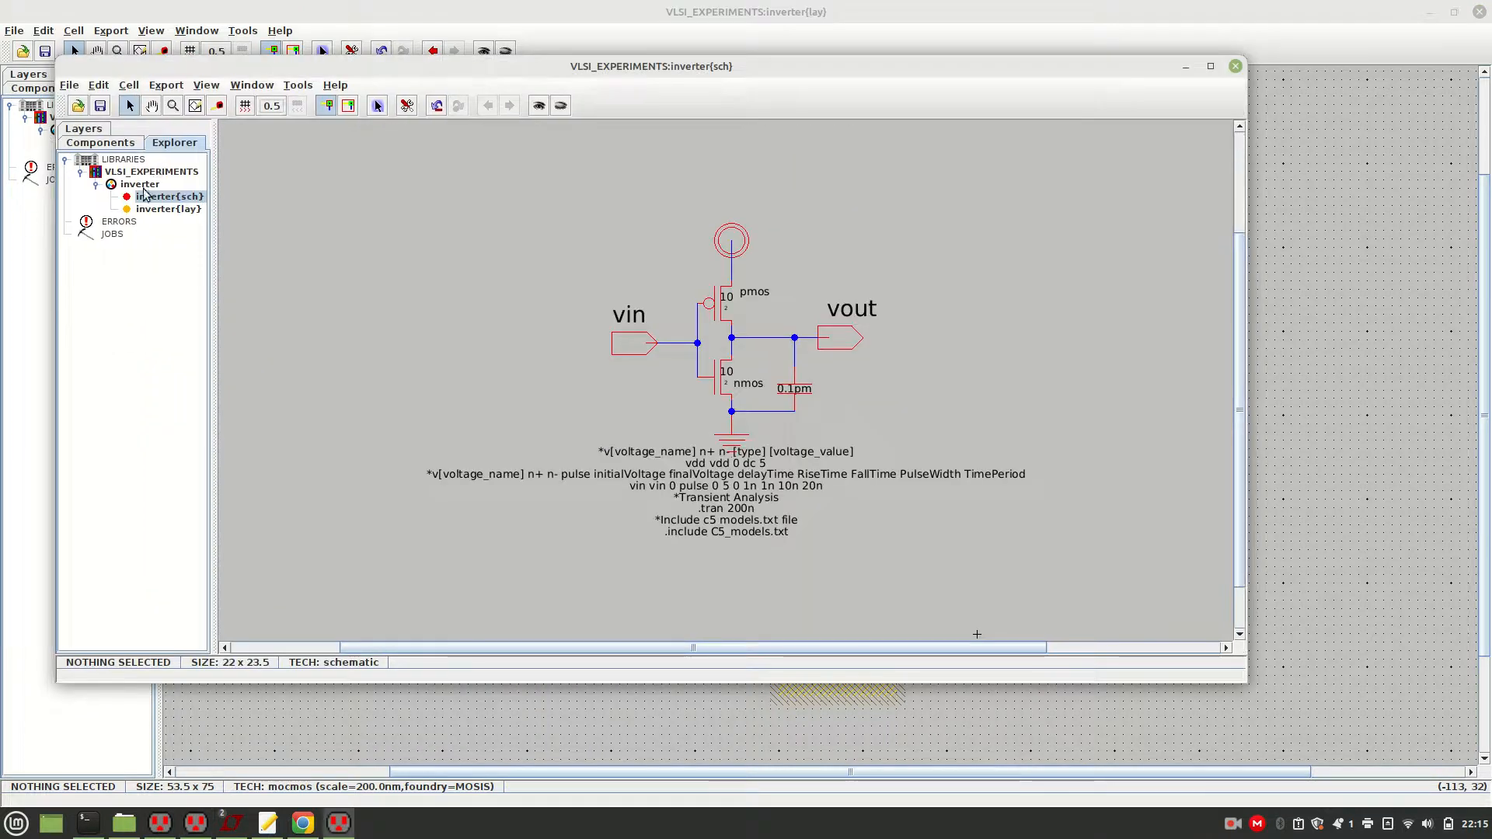
left_click(301, 87)
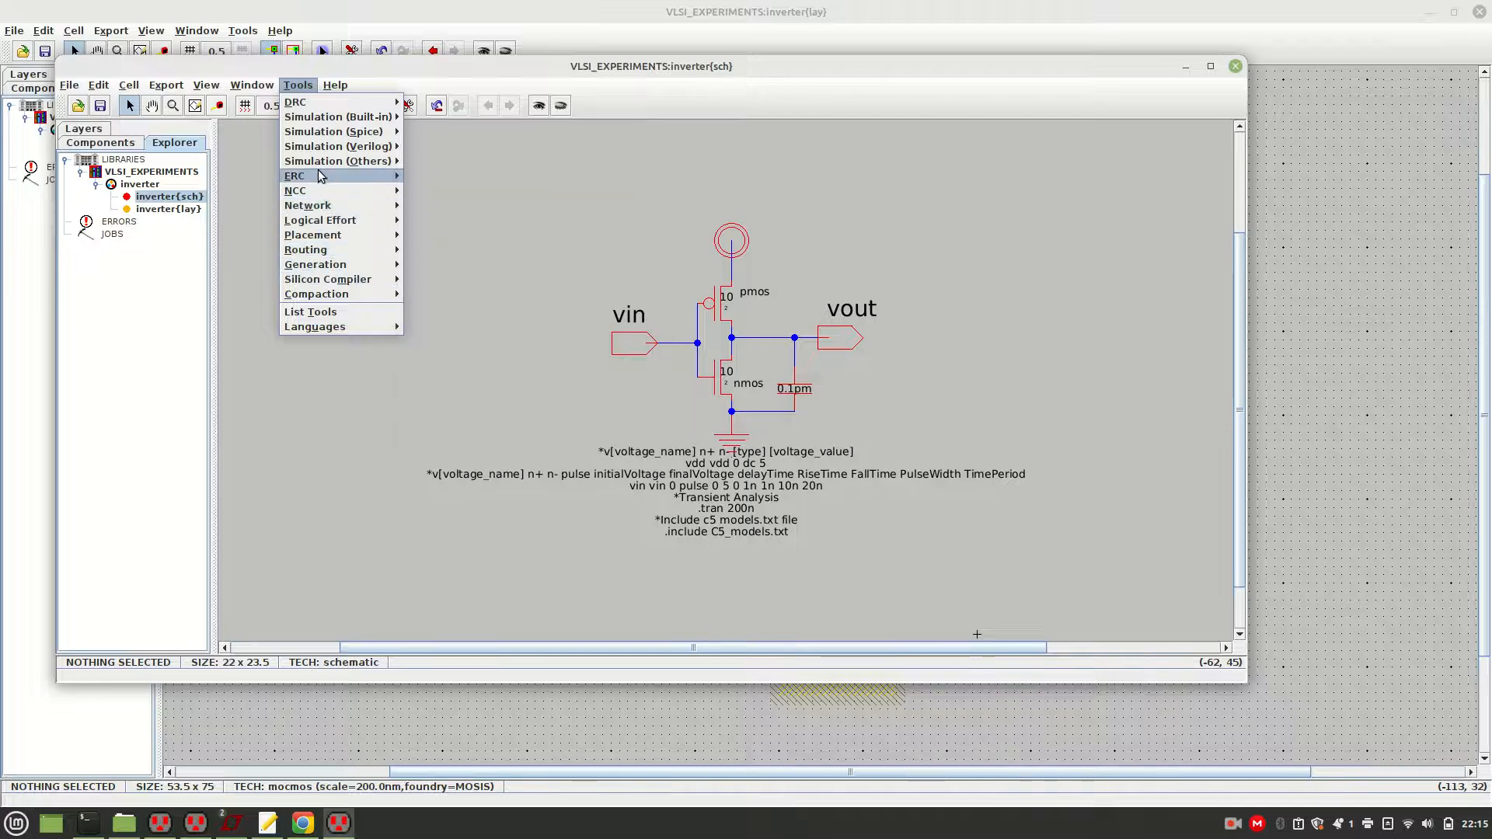
mouse_move(321, 176)
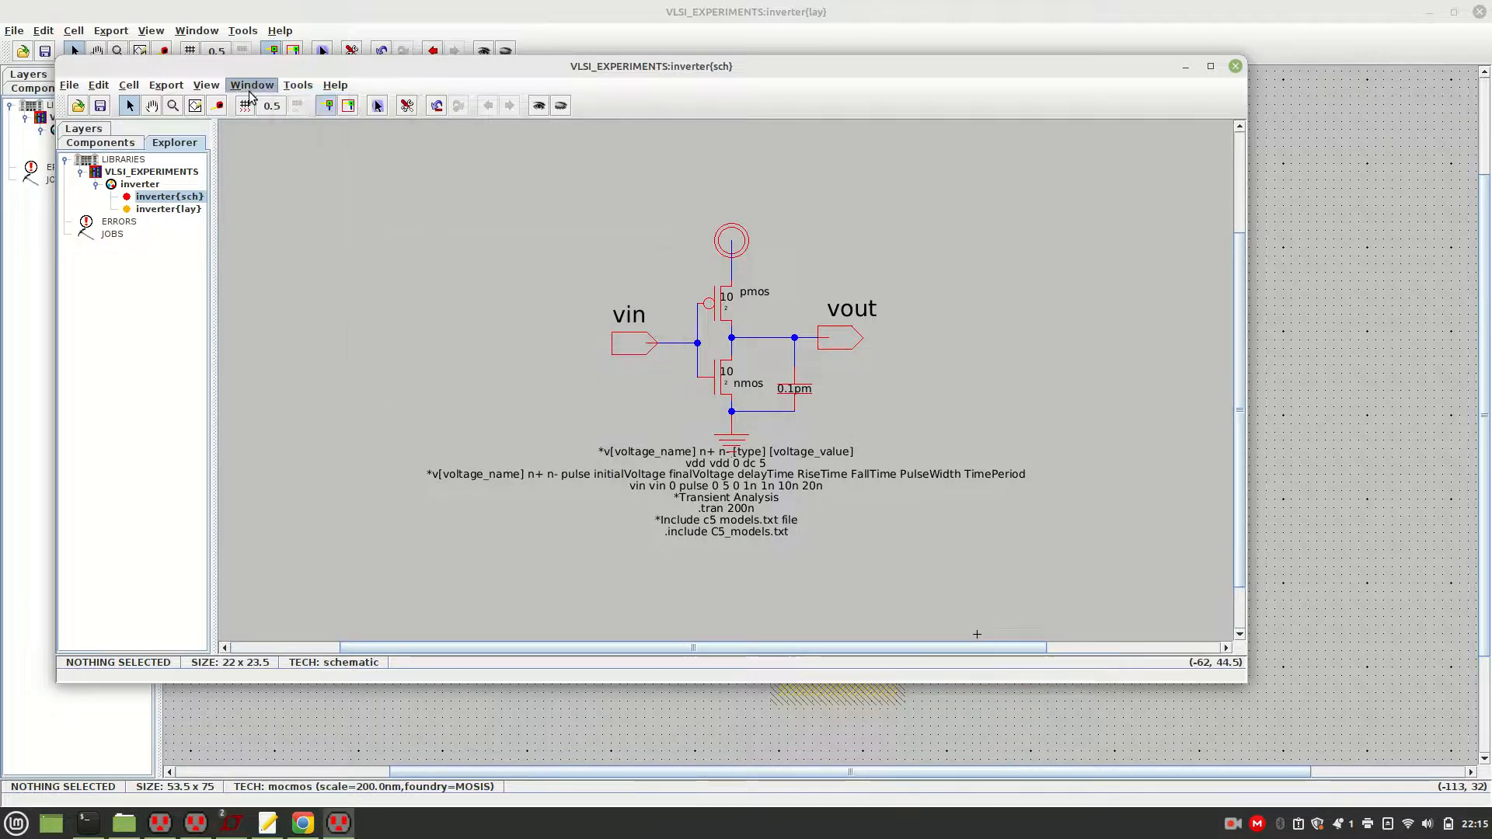
mouse_move(245, 92)
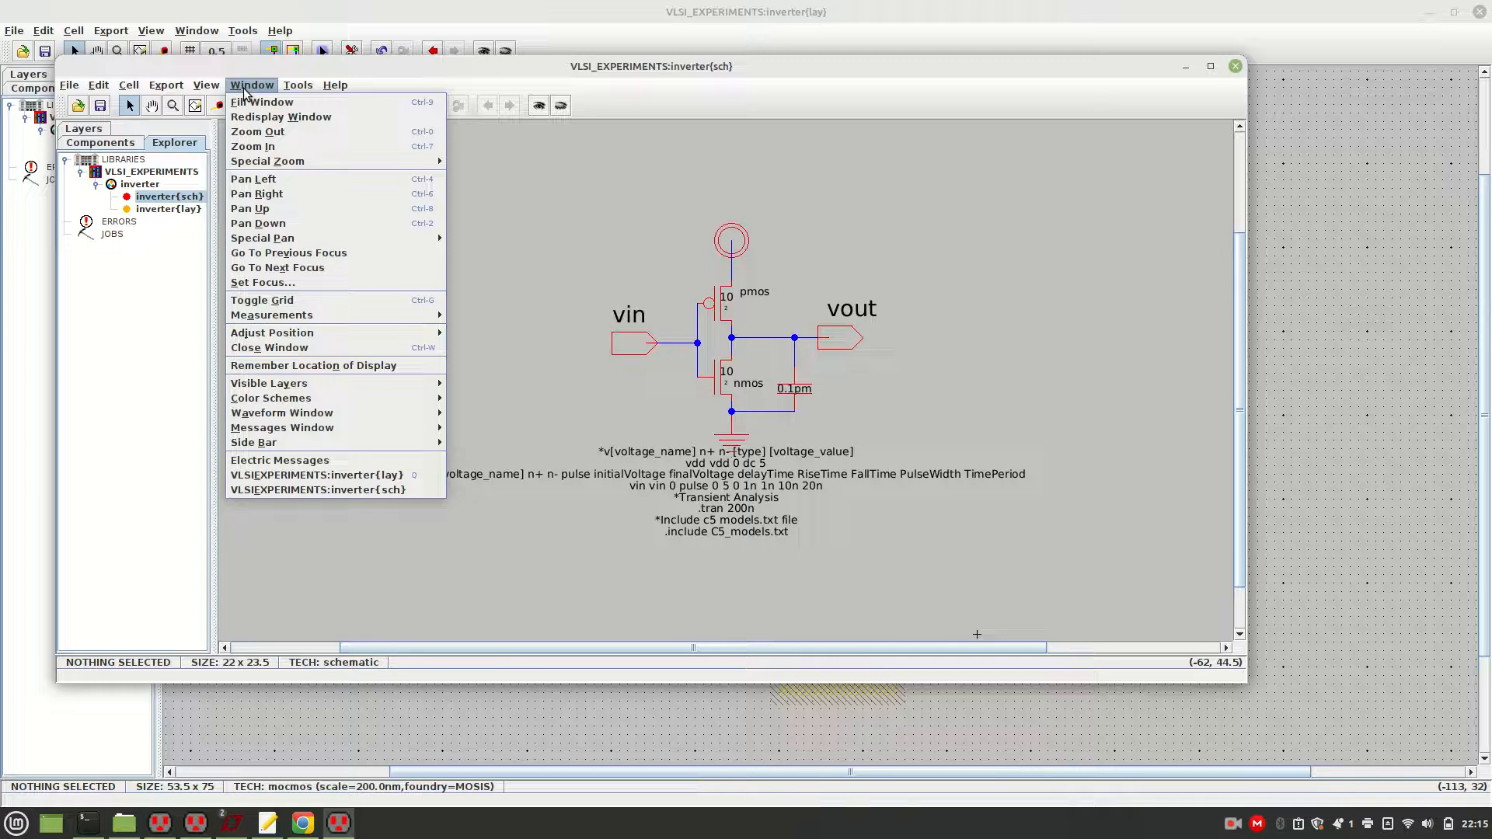
mouse_move(200, 91)
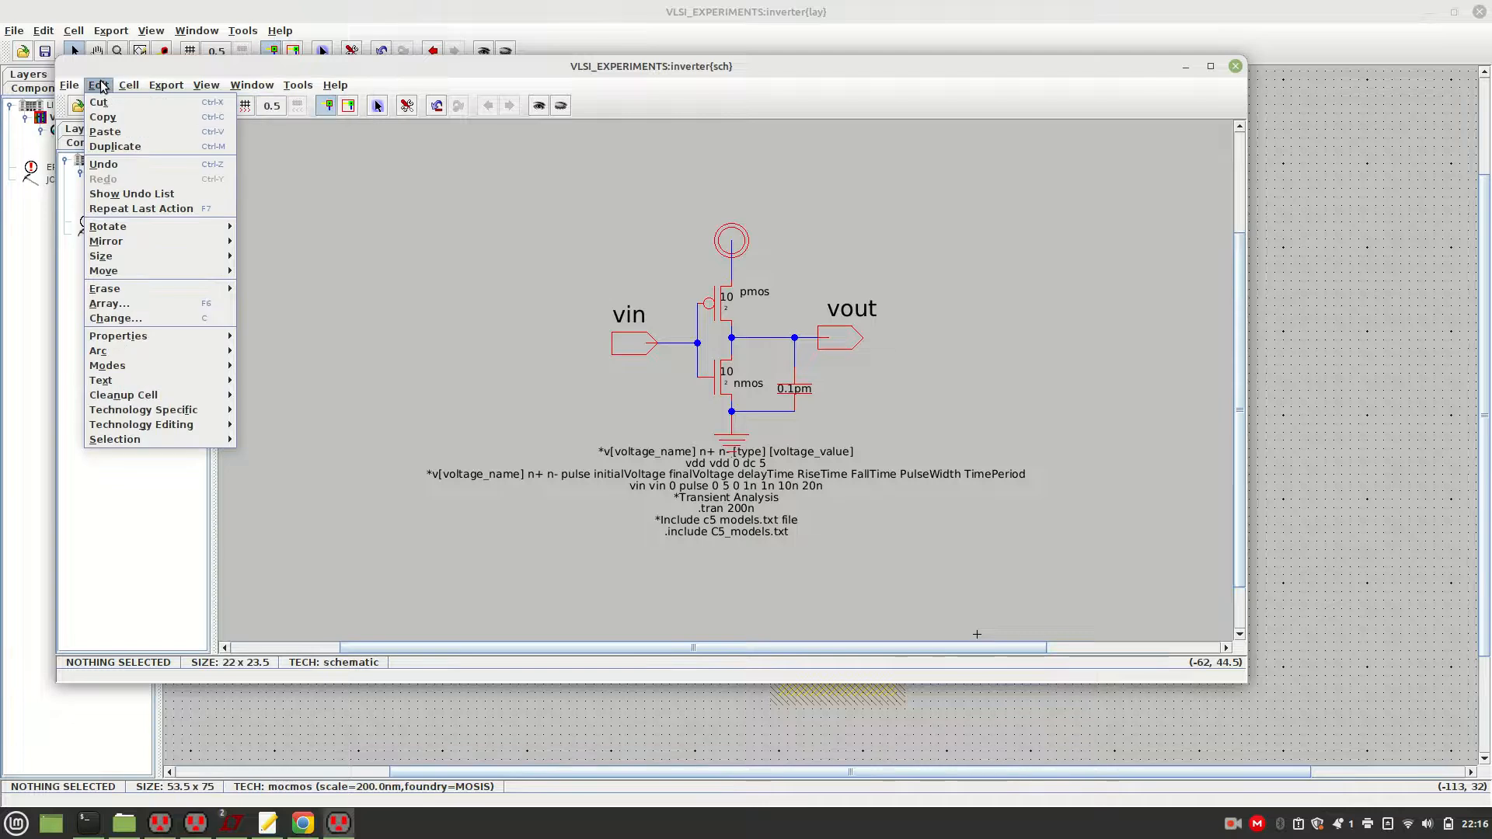
mouse_move(305, 87)
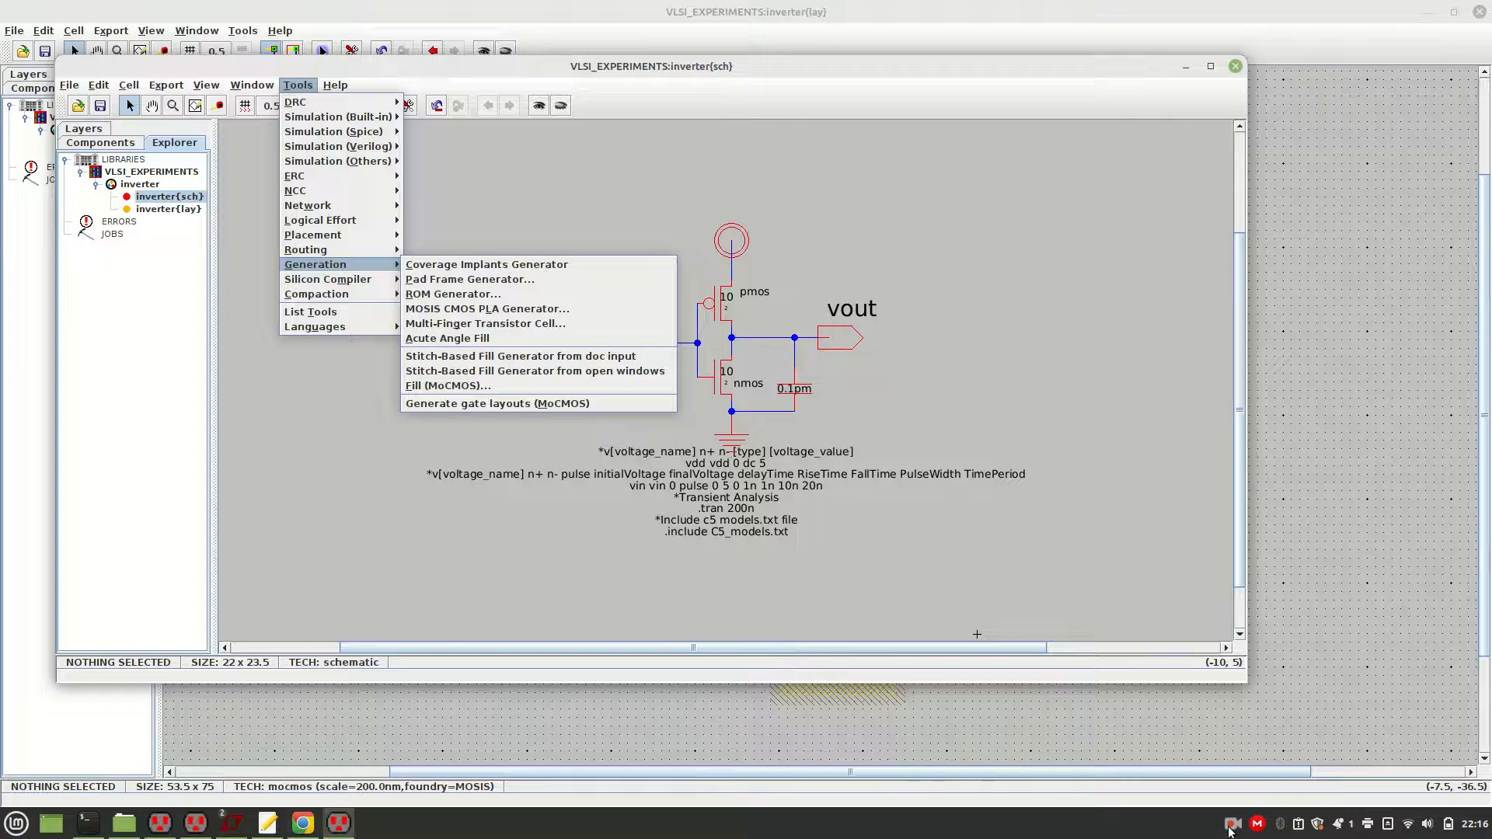
left_click(1230, 829)
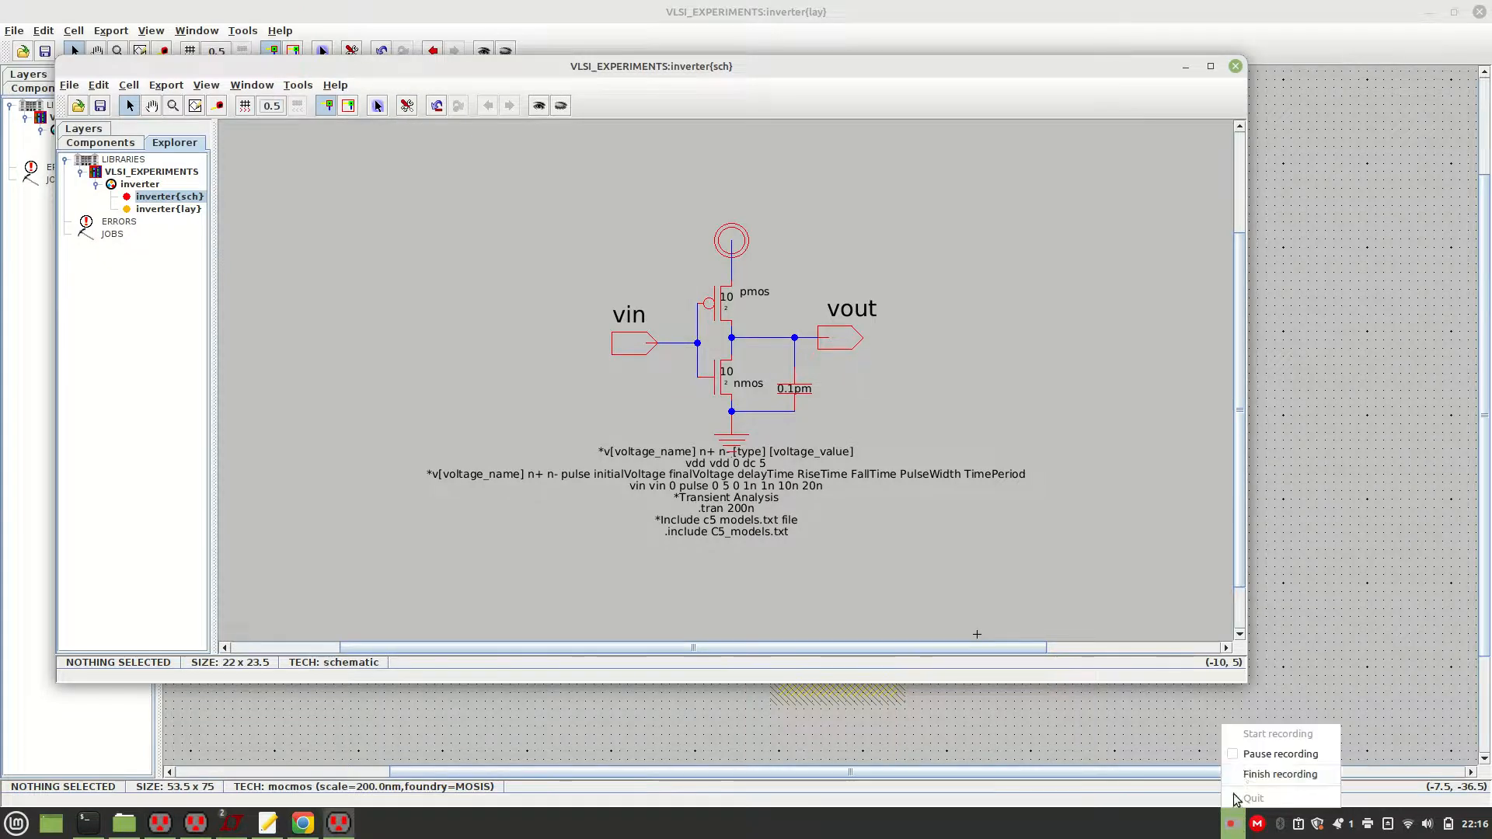
left_click(1274, 755)
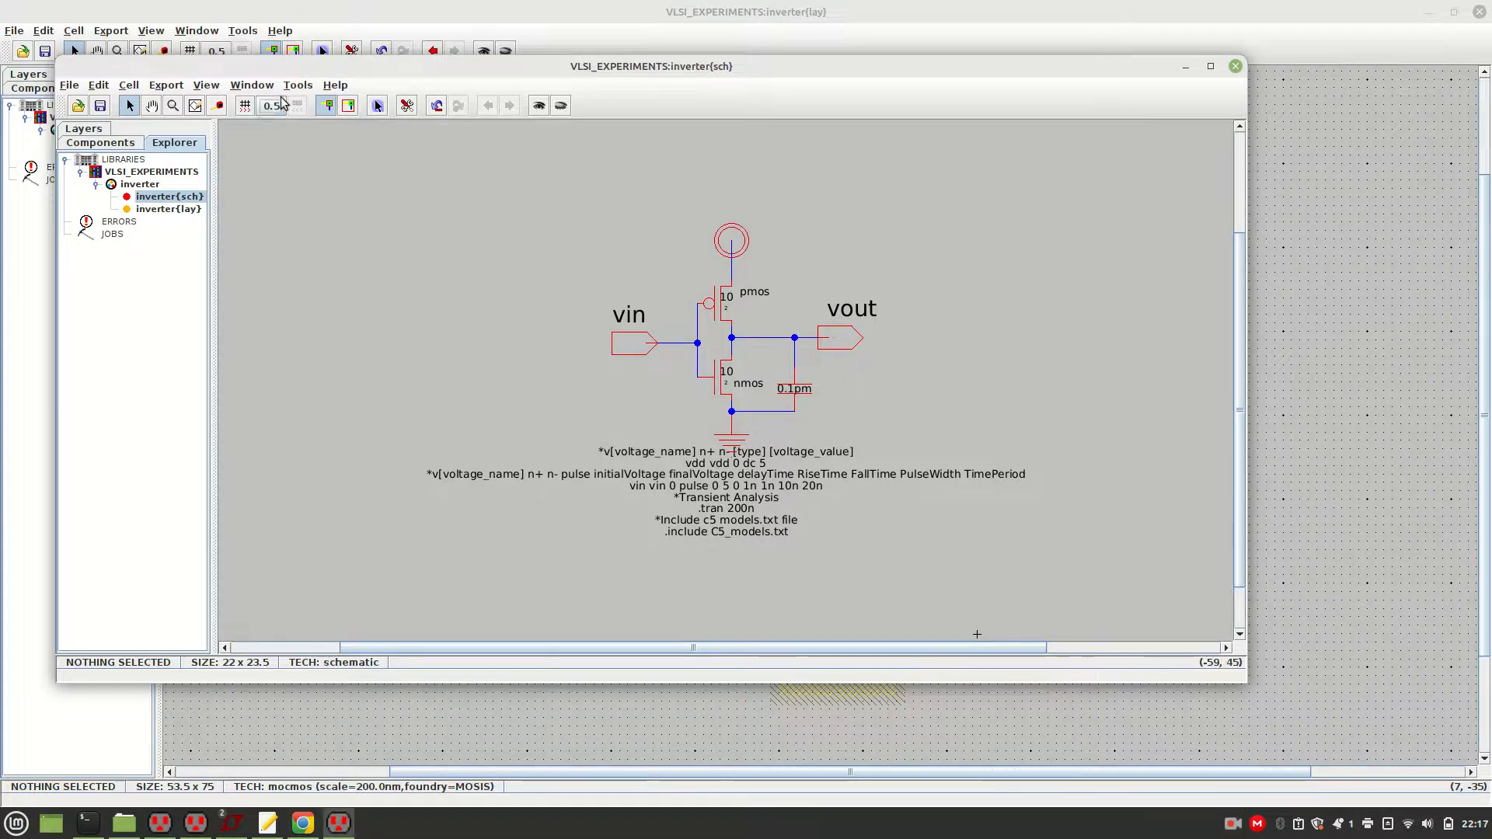
Run the NCC comparison on the cells from the two windows and read its report in an enlarged Electric Messages window
left_click(297, 86)
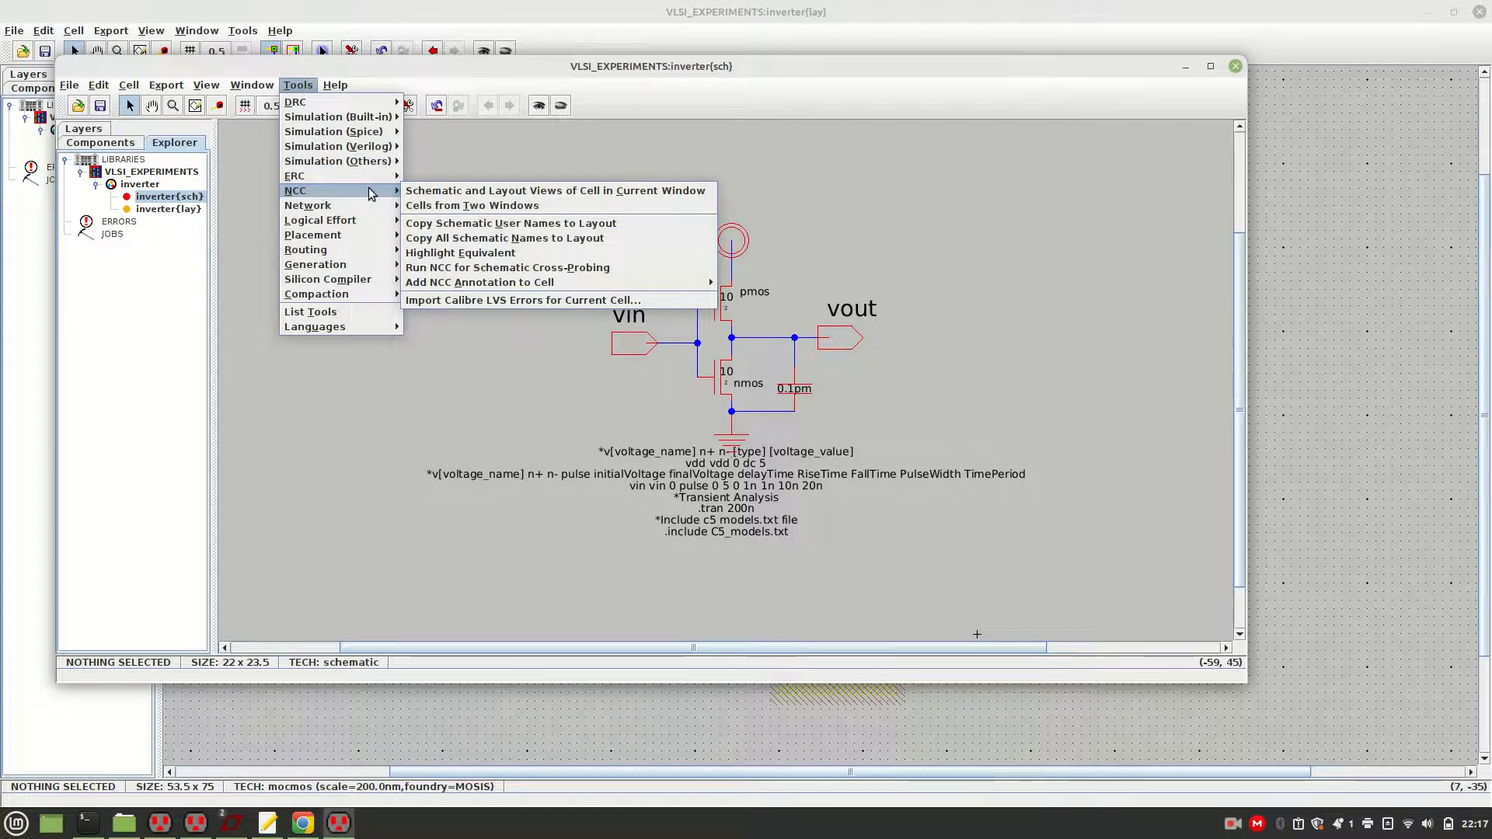
left_click(432, 207)
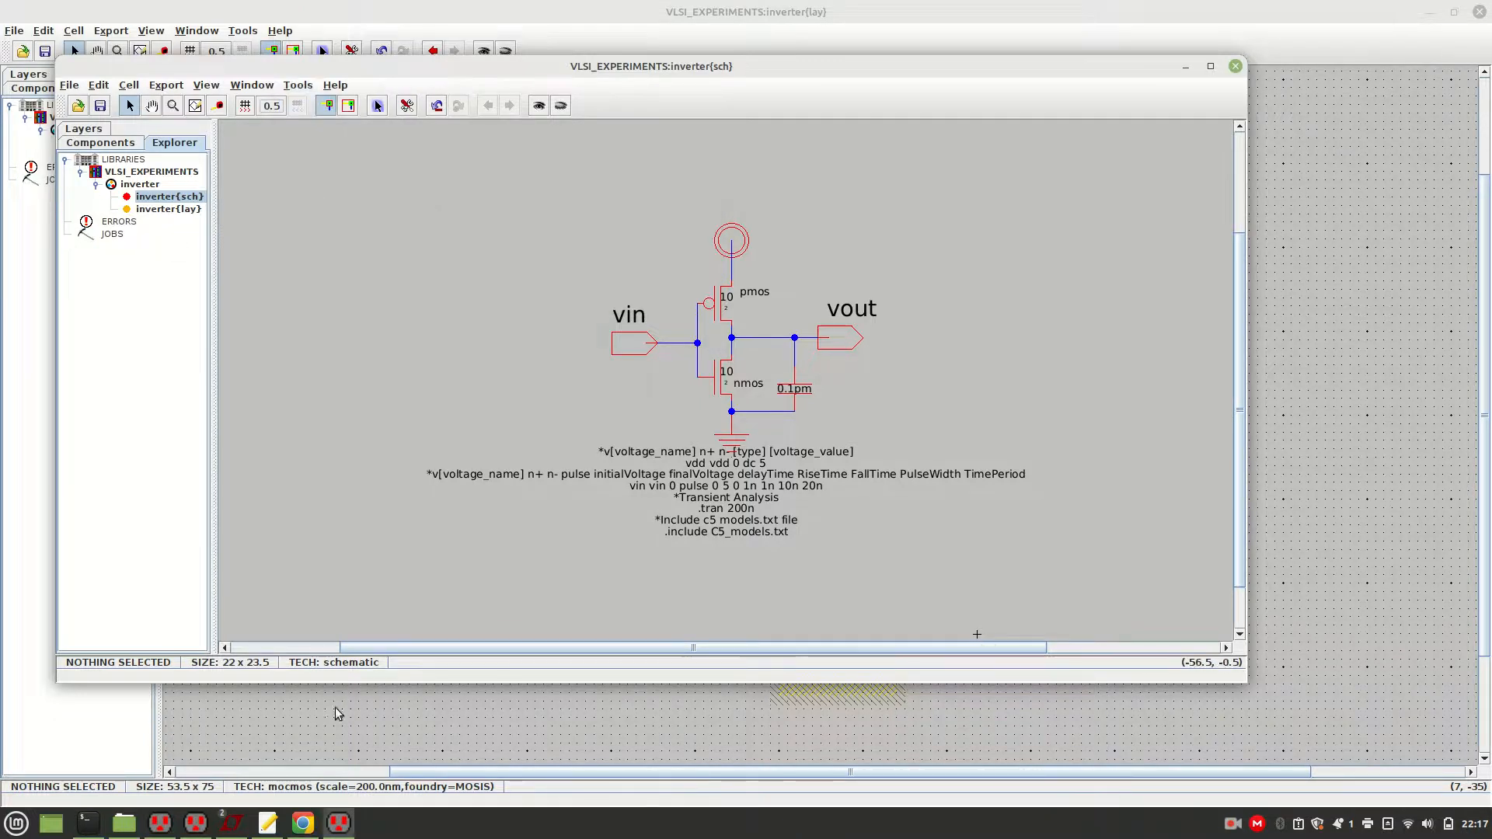
mouse_move(345, 828)
left_click(22, 336)
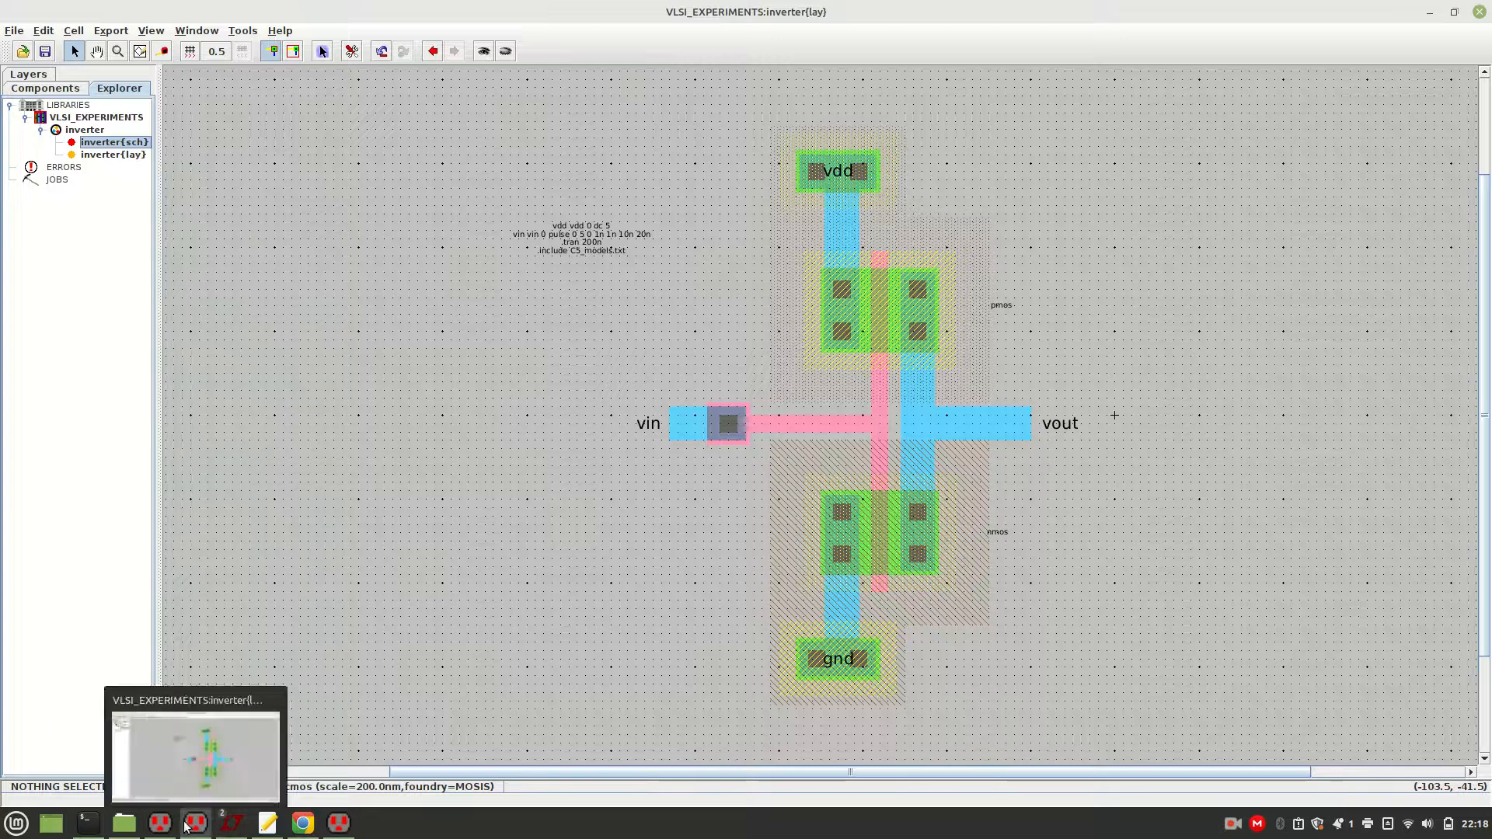
left_click(158, 794)
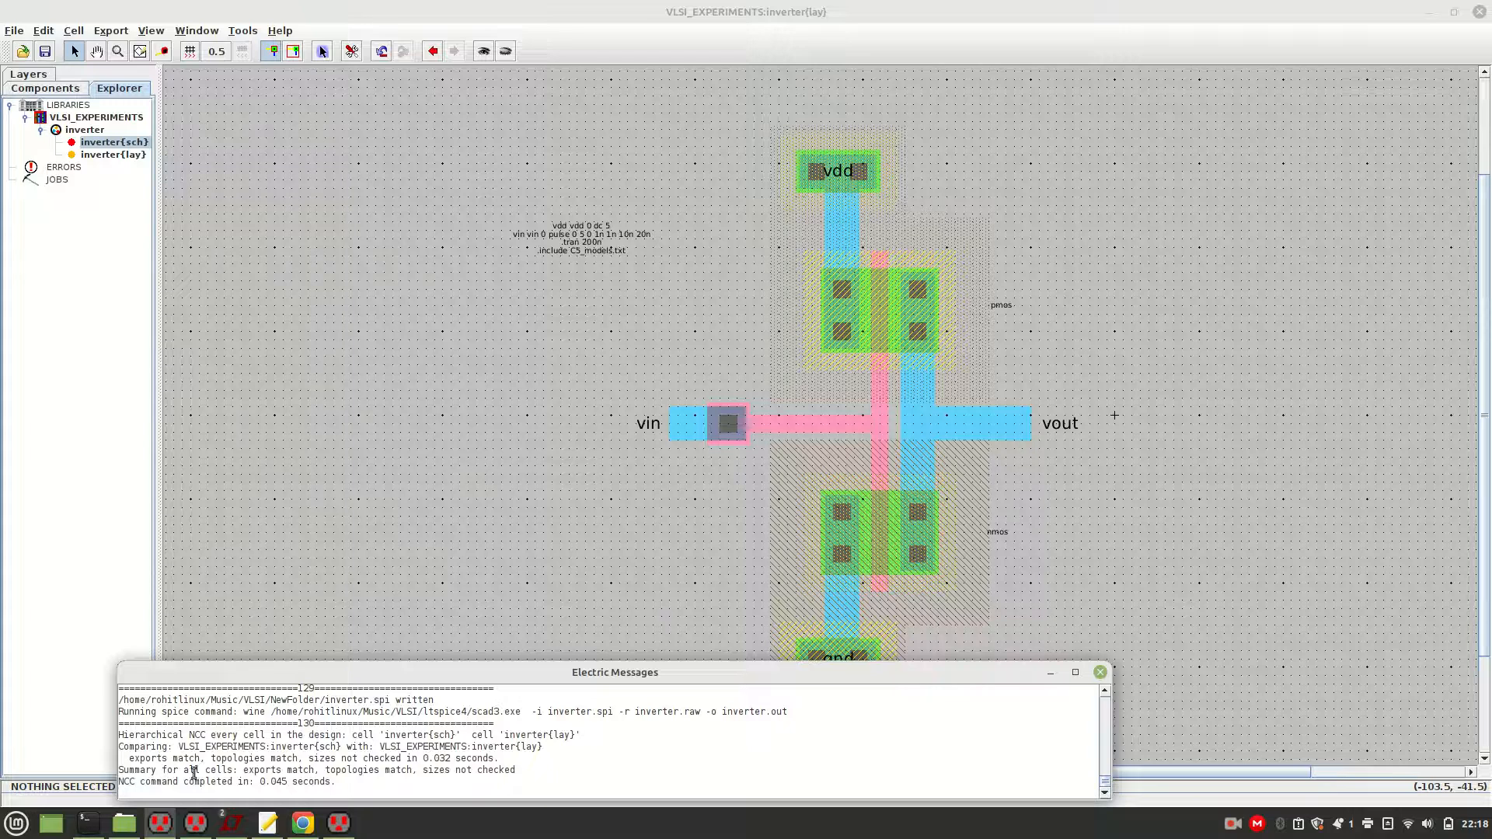
left_click_drag(342, 780, 260, 769)
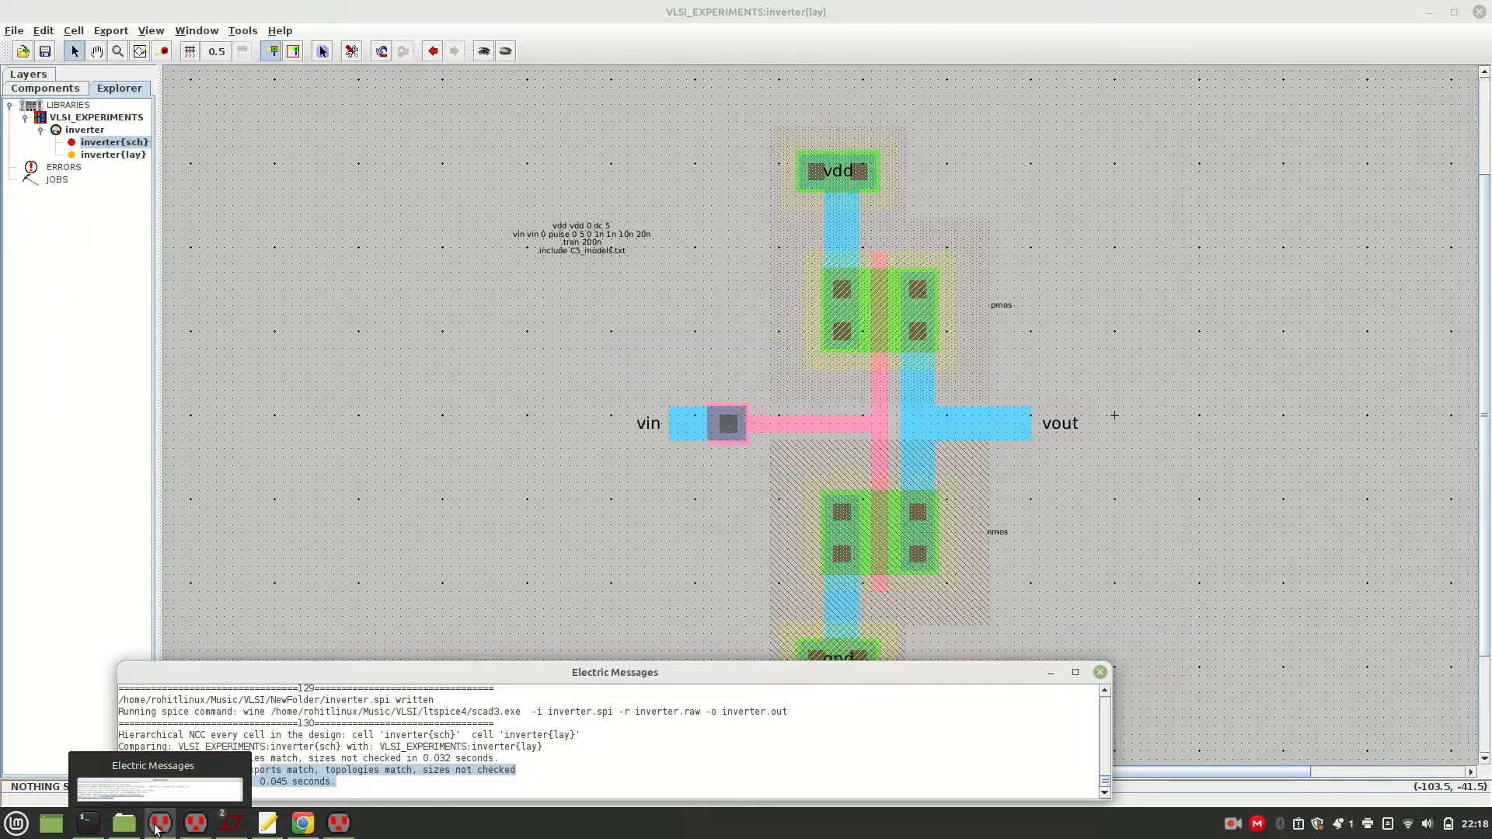
left_click(434, 756)
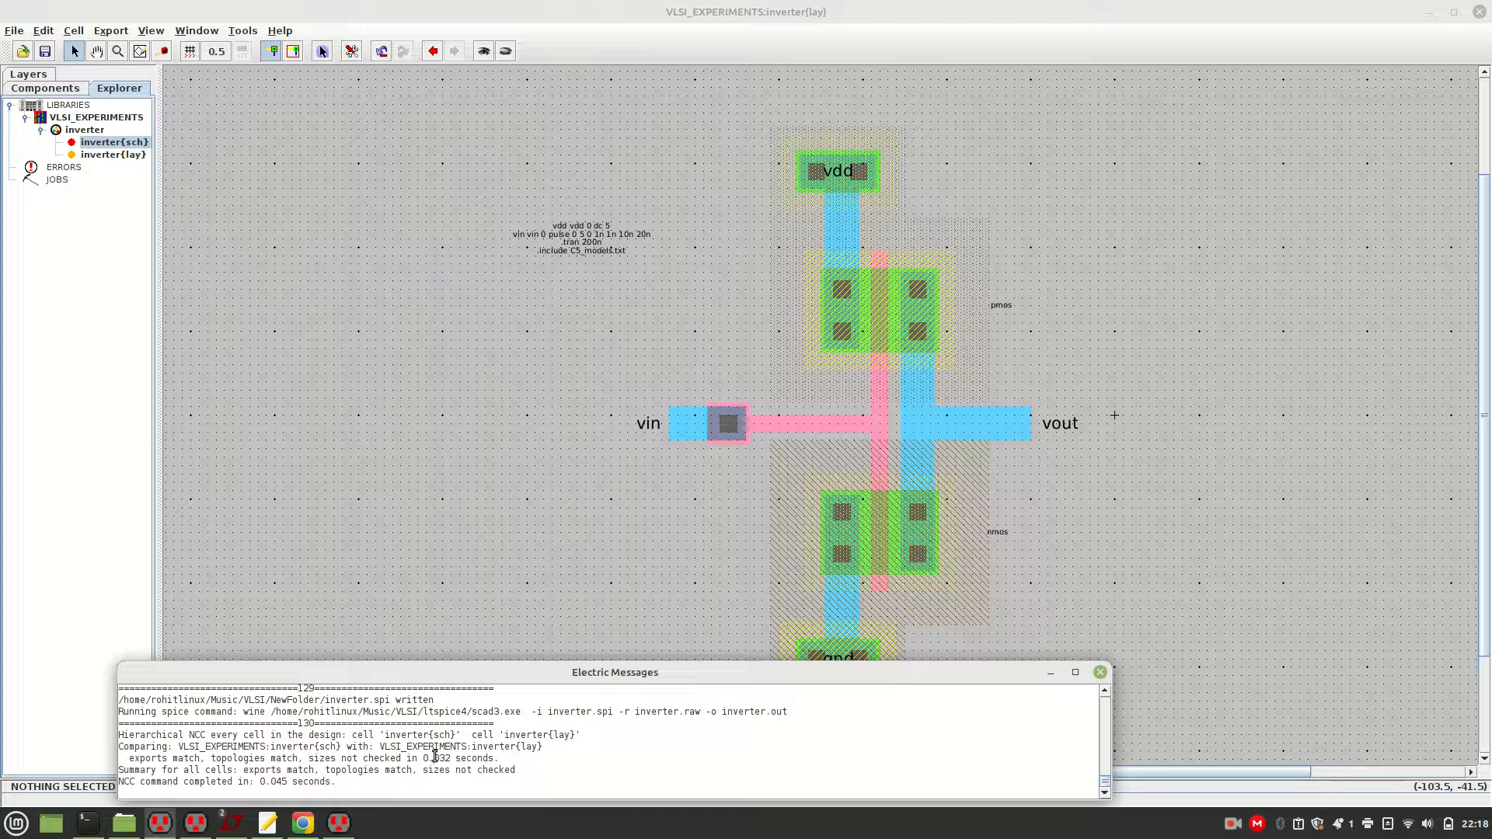
left_click_drag(406, 663, 405, 592)
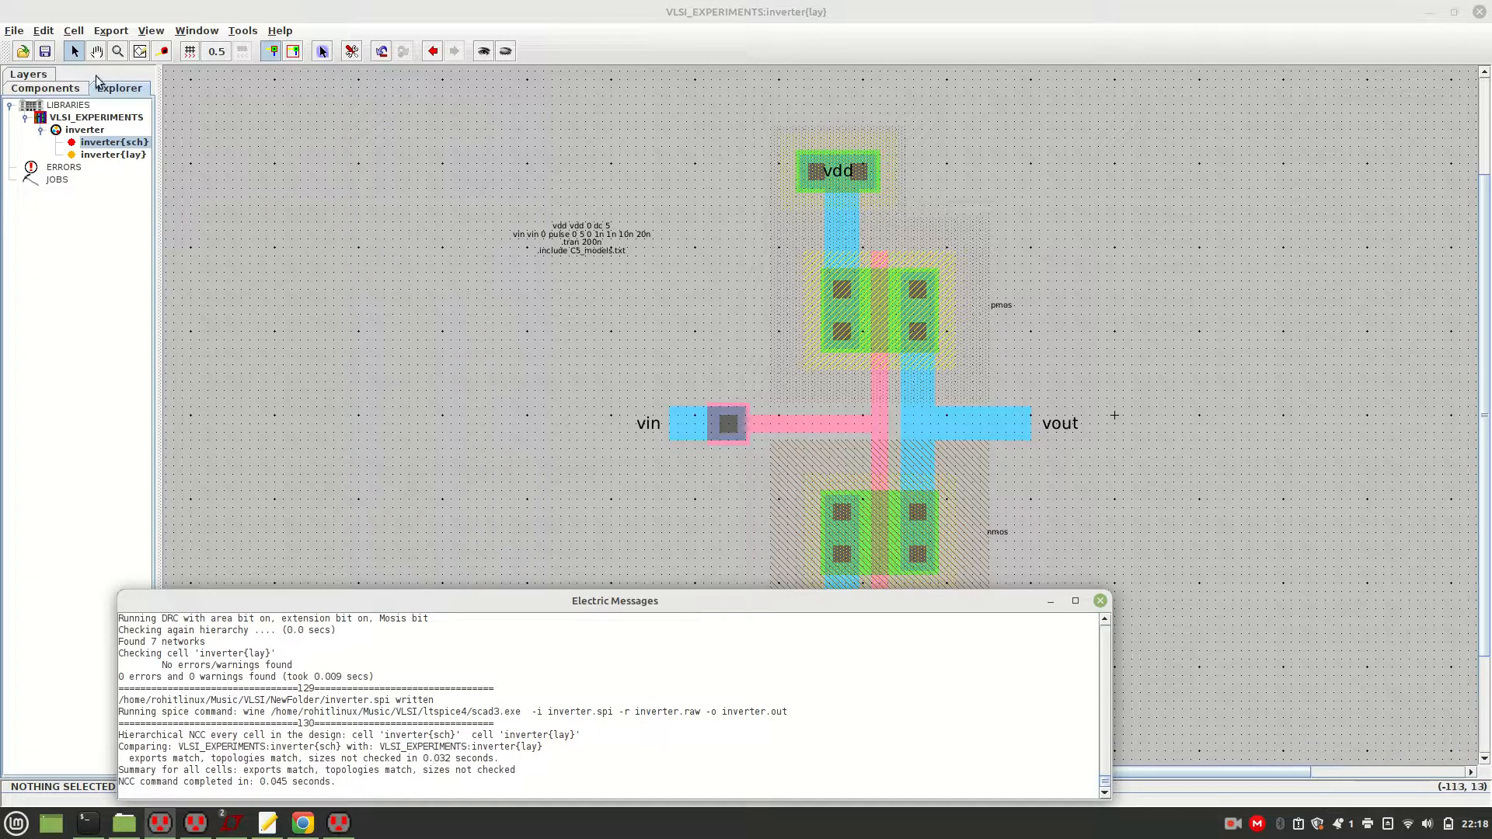
Run the ERC well check on the inverter layout and read its report in Electric Messages
left_click(241, 32)
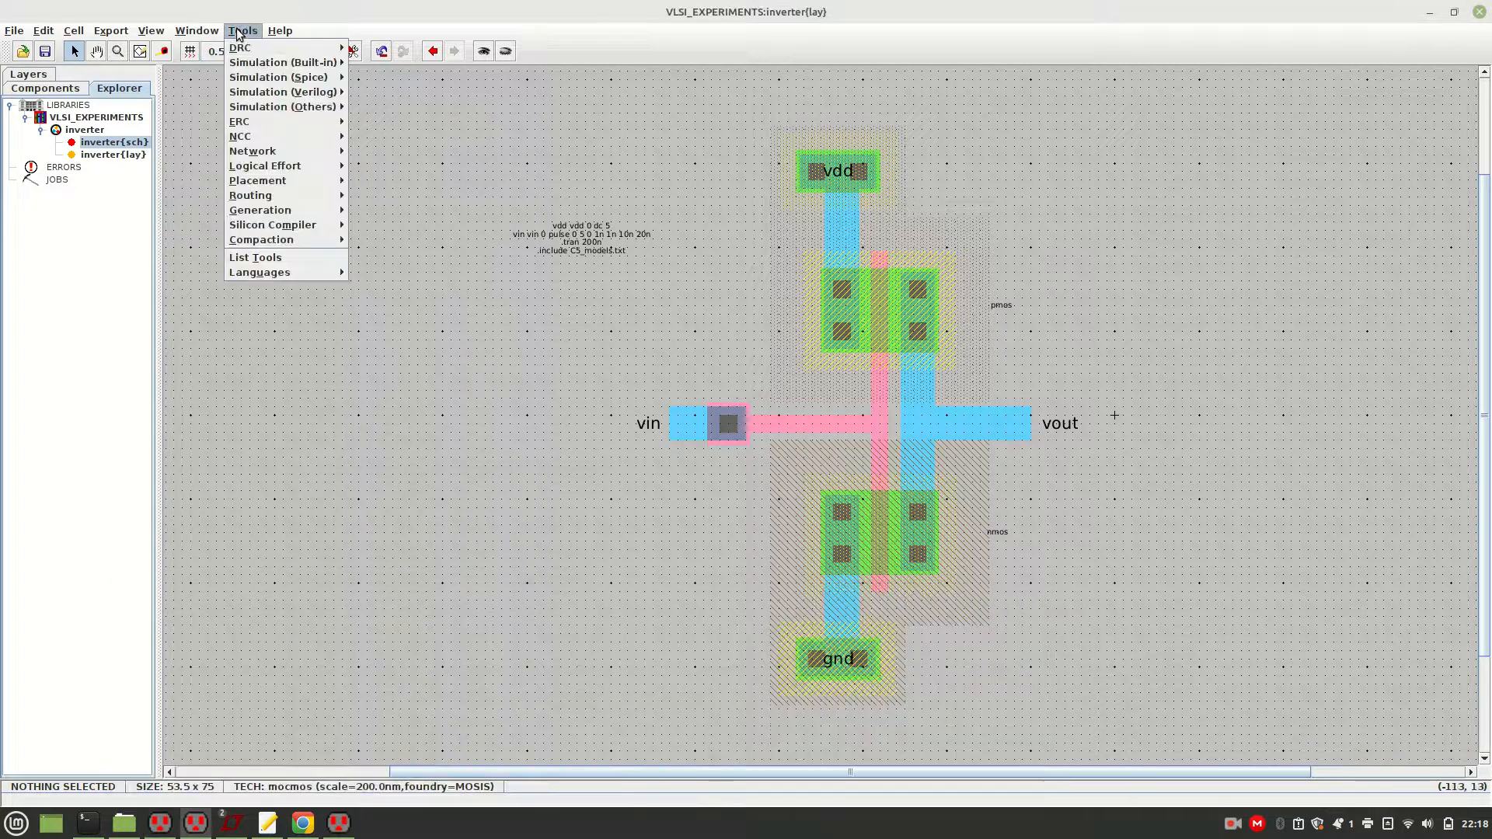
mouse_move(272, 150)
mouse_move(271, 119)
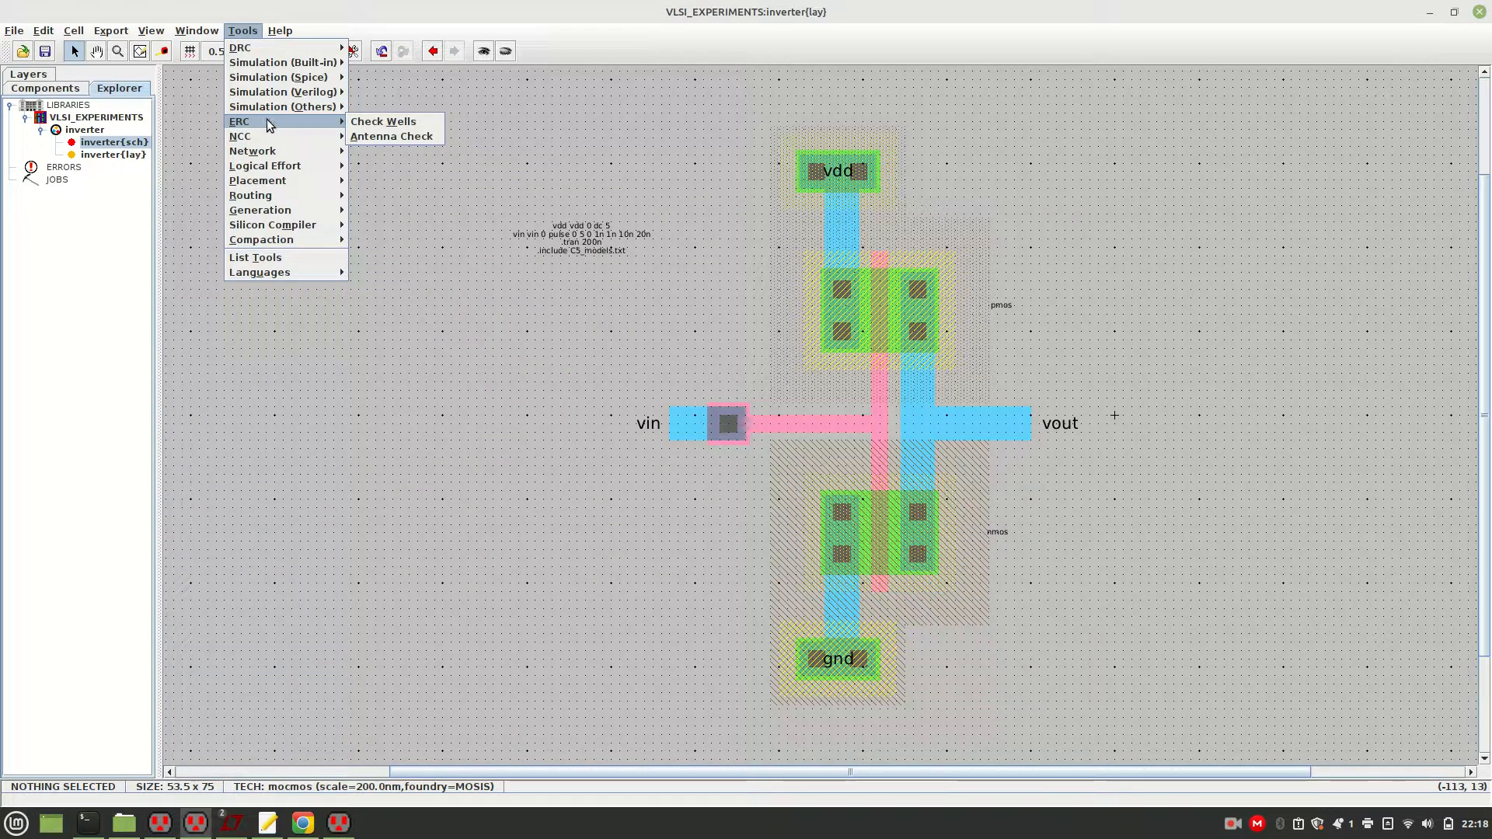
left_click(363, 125)
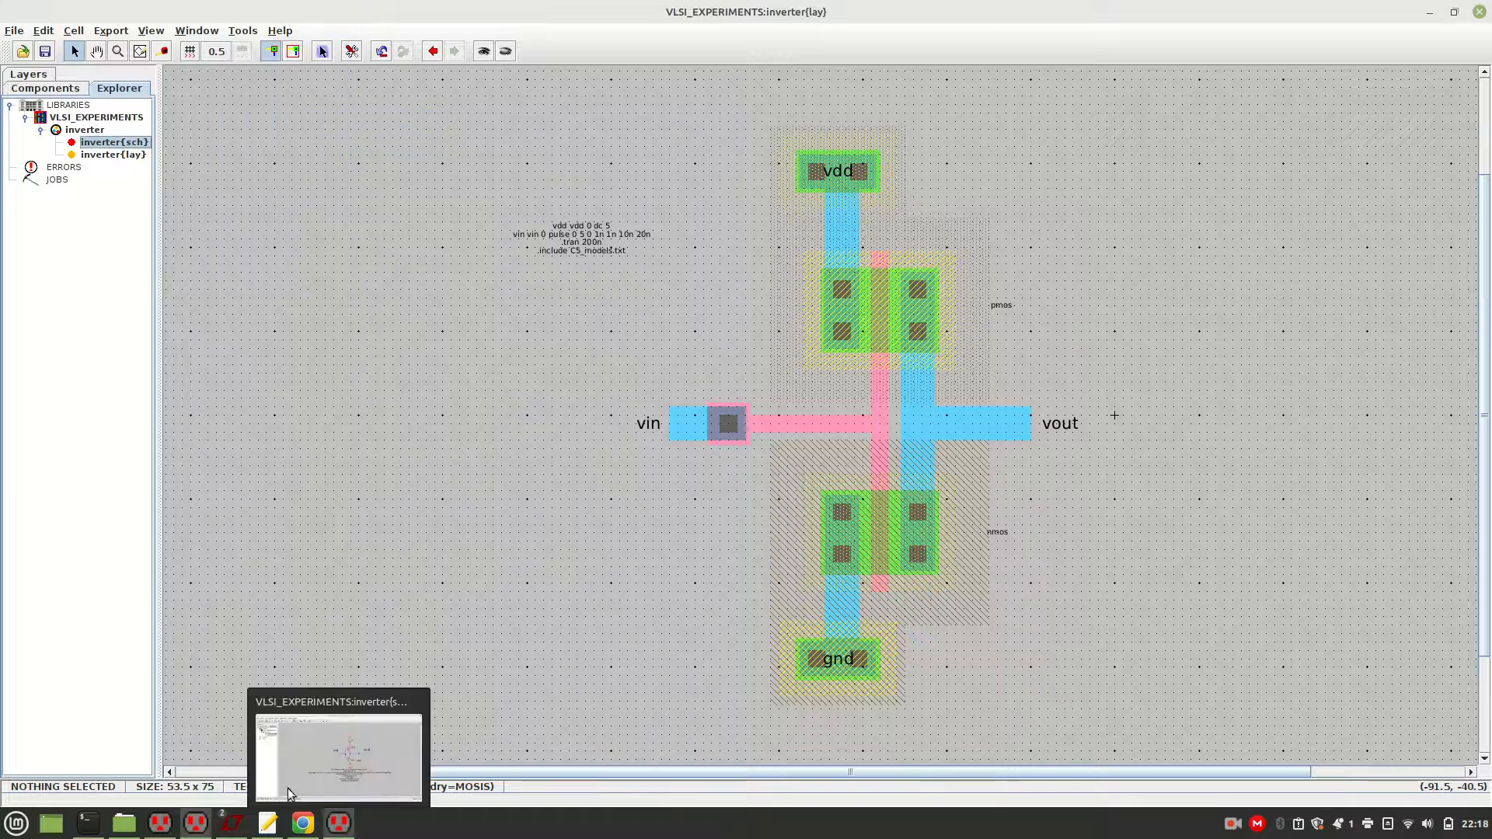
mouse_move(160, 821)
left_click(162, 795)
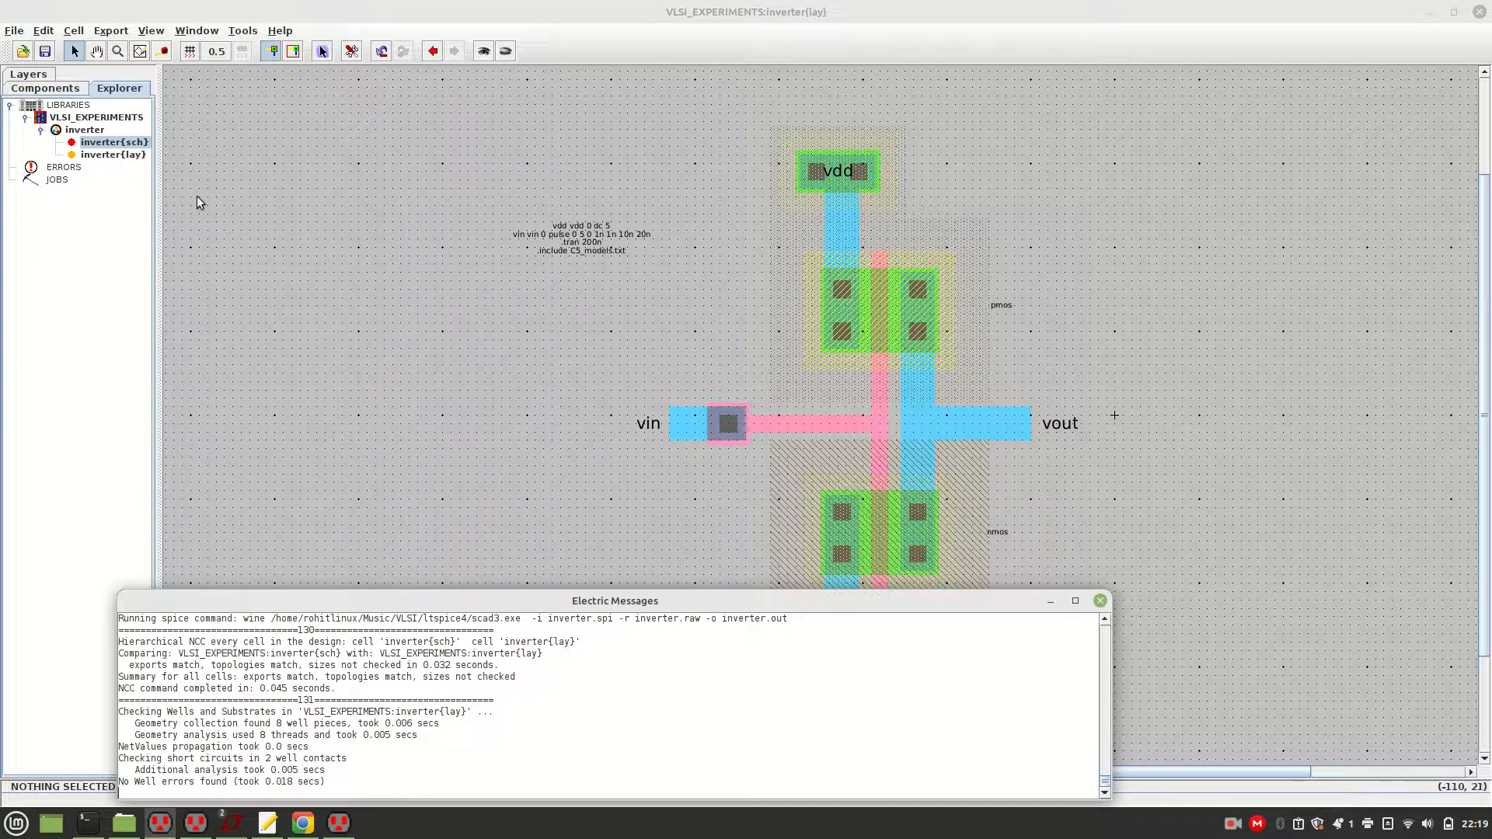
Repeat the two-window NCC comparison from the layout and review the new entry in Electric Messages
left_click(243, 30)
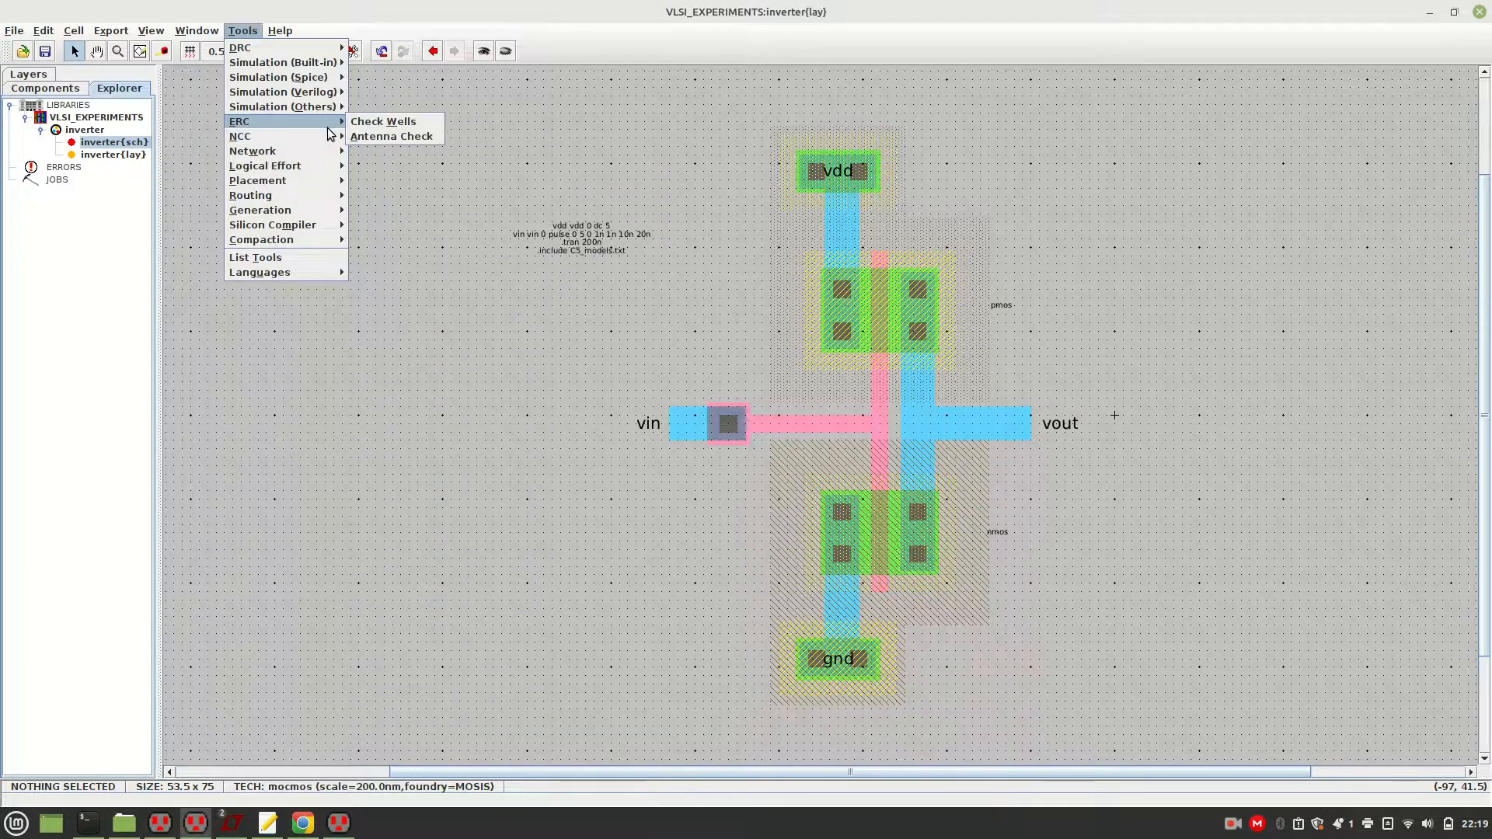
mouse_move(306, 120)
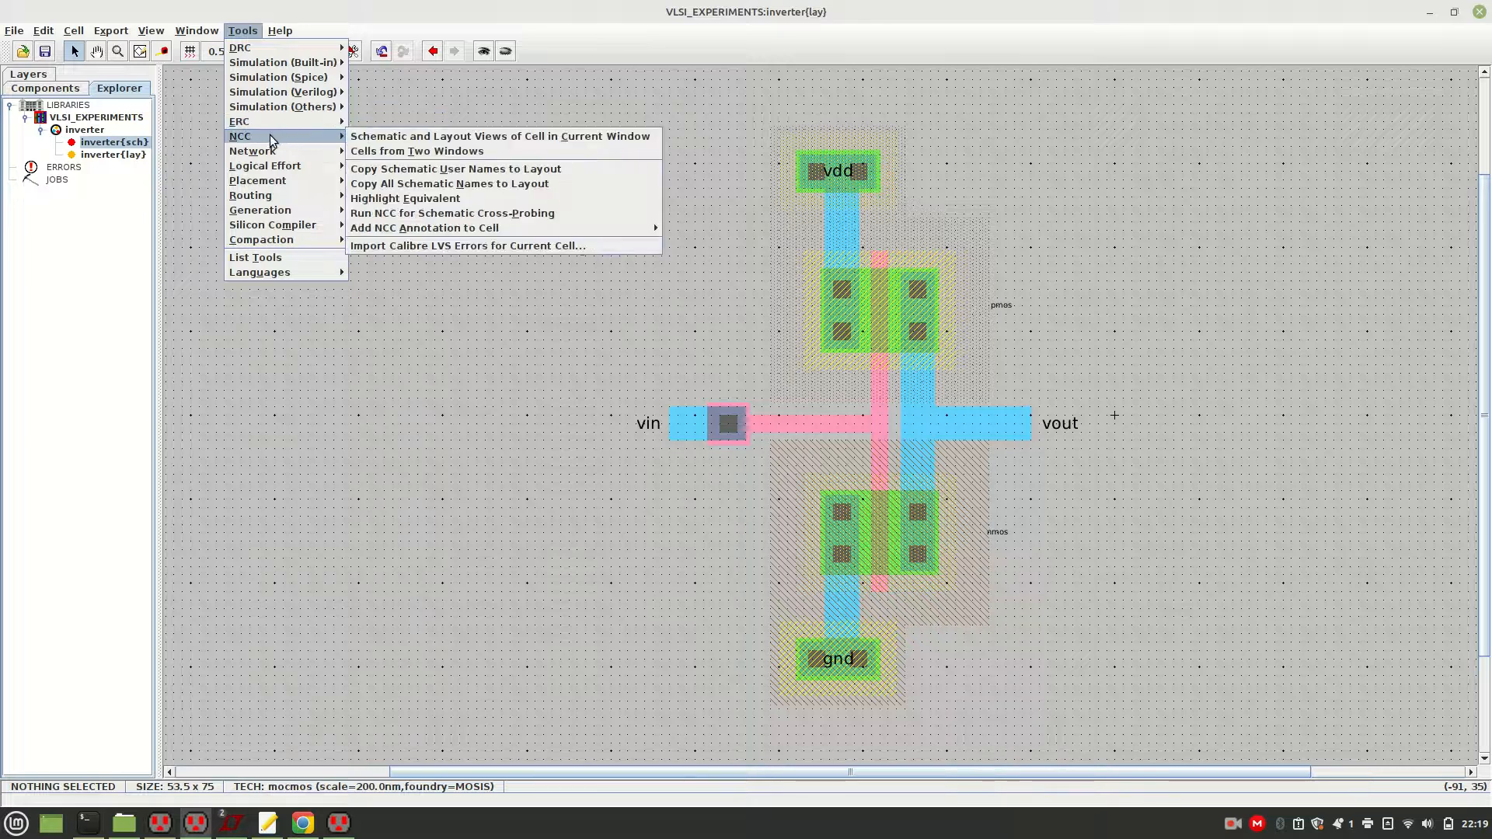
left_click(384, 153)
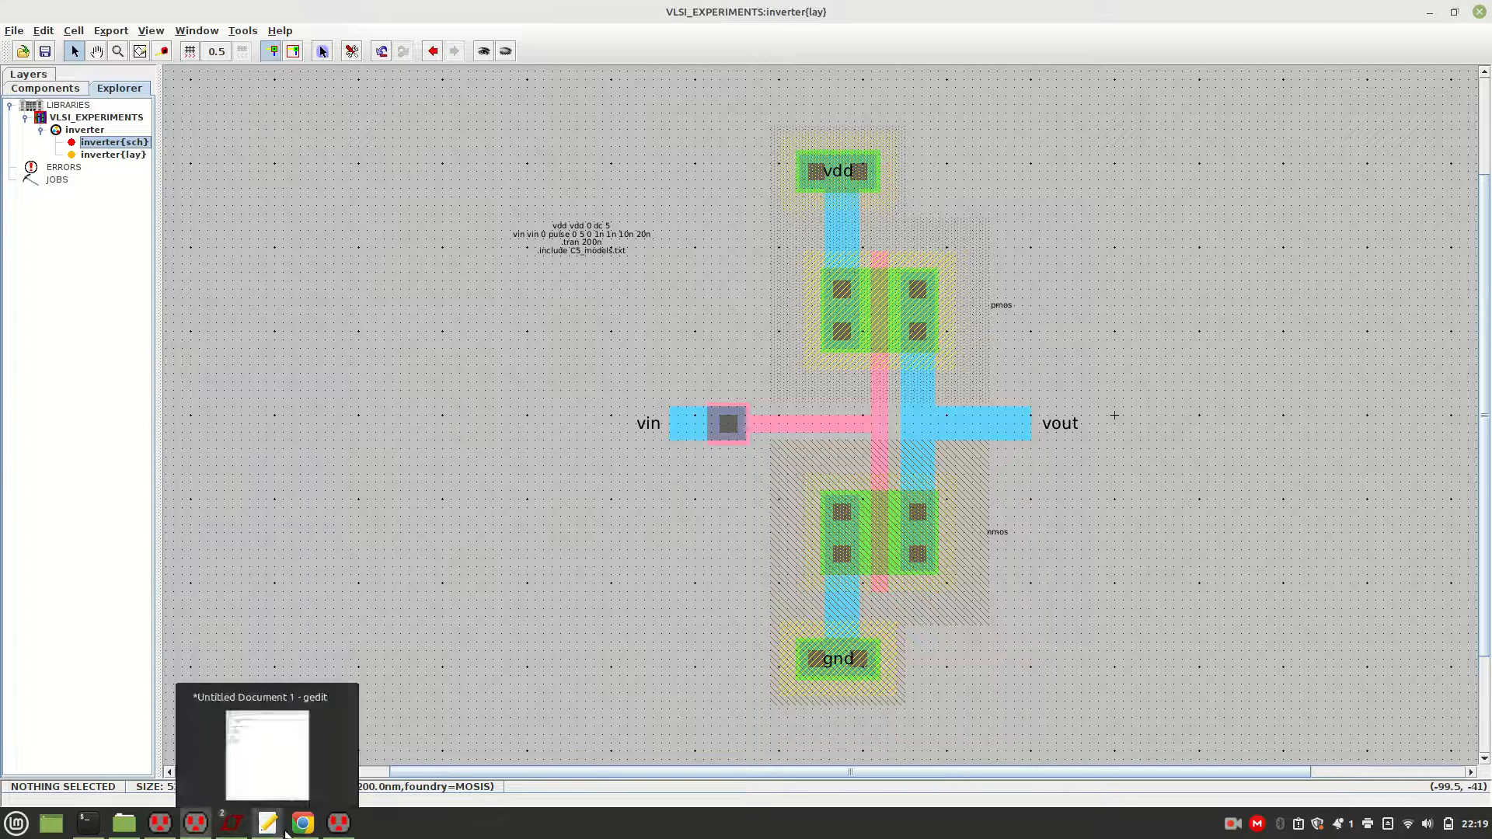
mouse_move(340, 831)
mouse_move(301, 762)
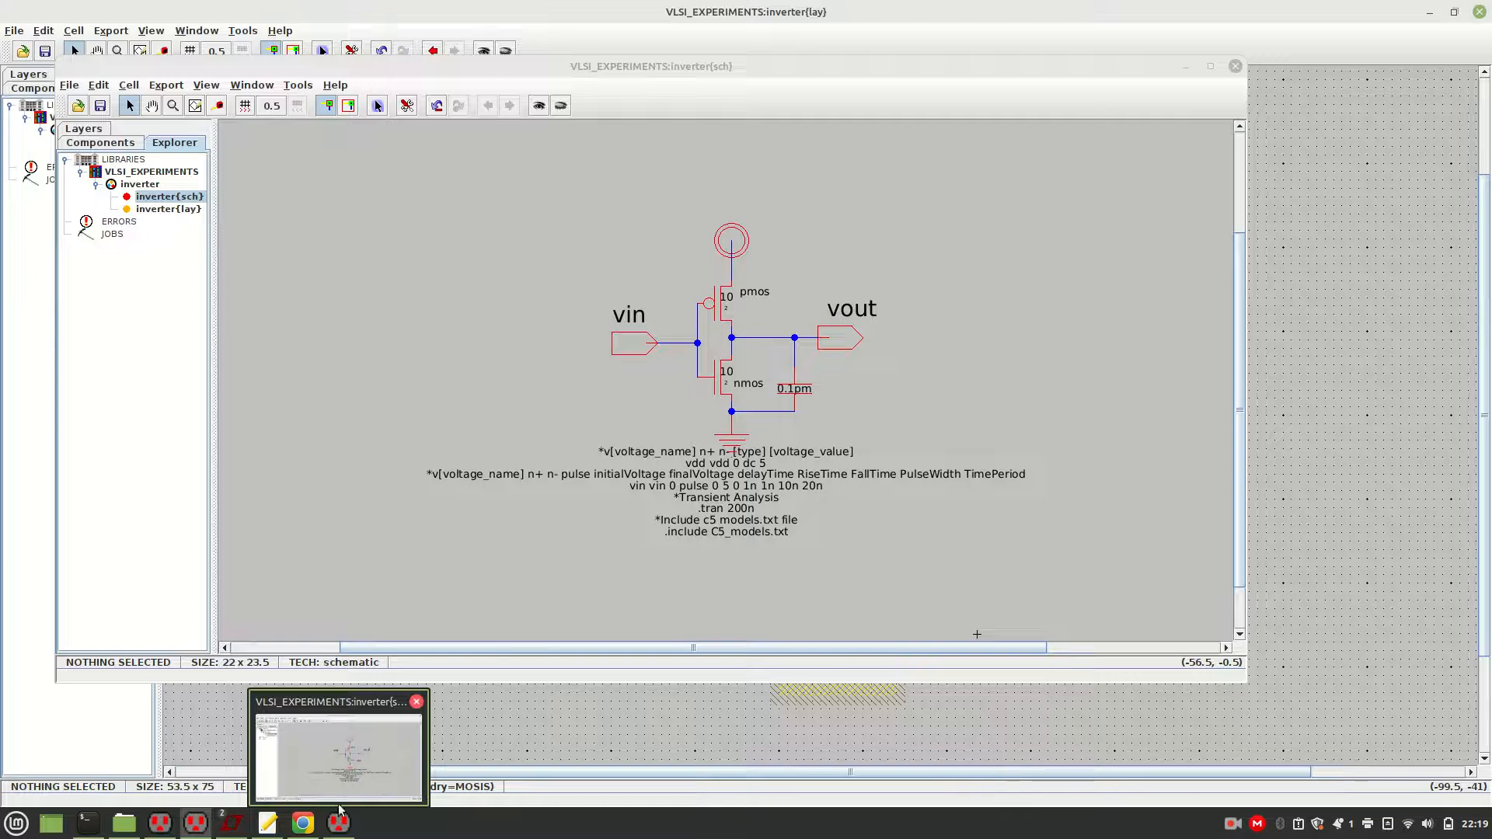
left_click(189, 827)
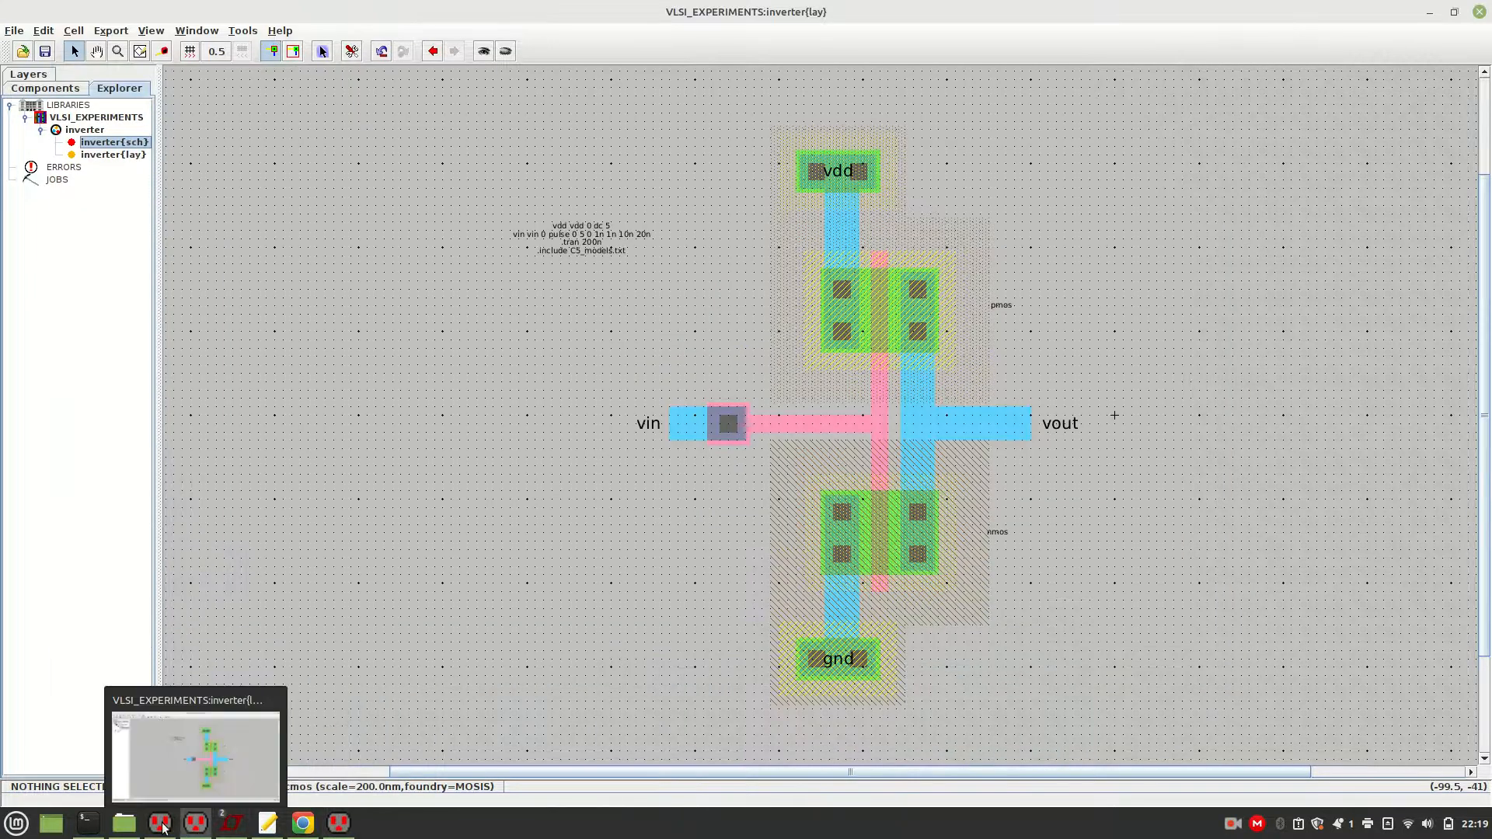
left_click(160, 825)
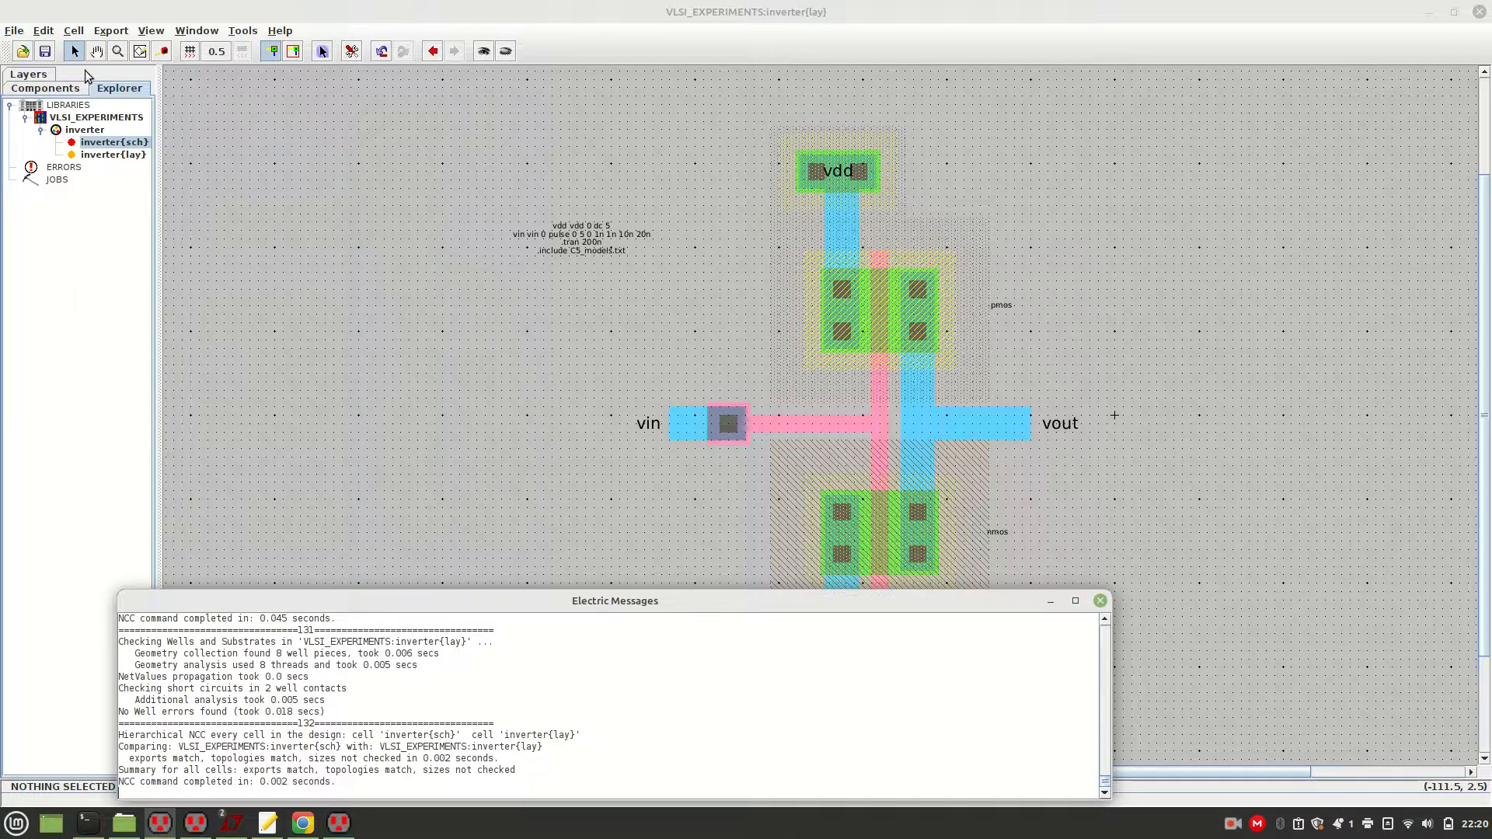
left_click(15, 31)
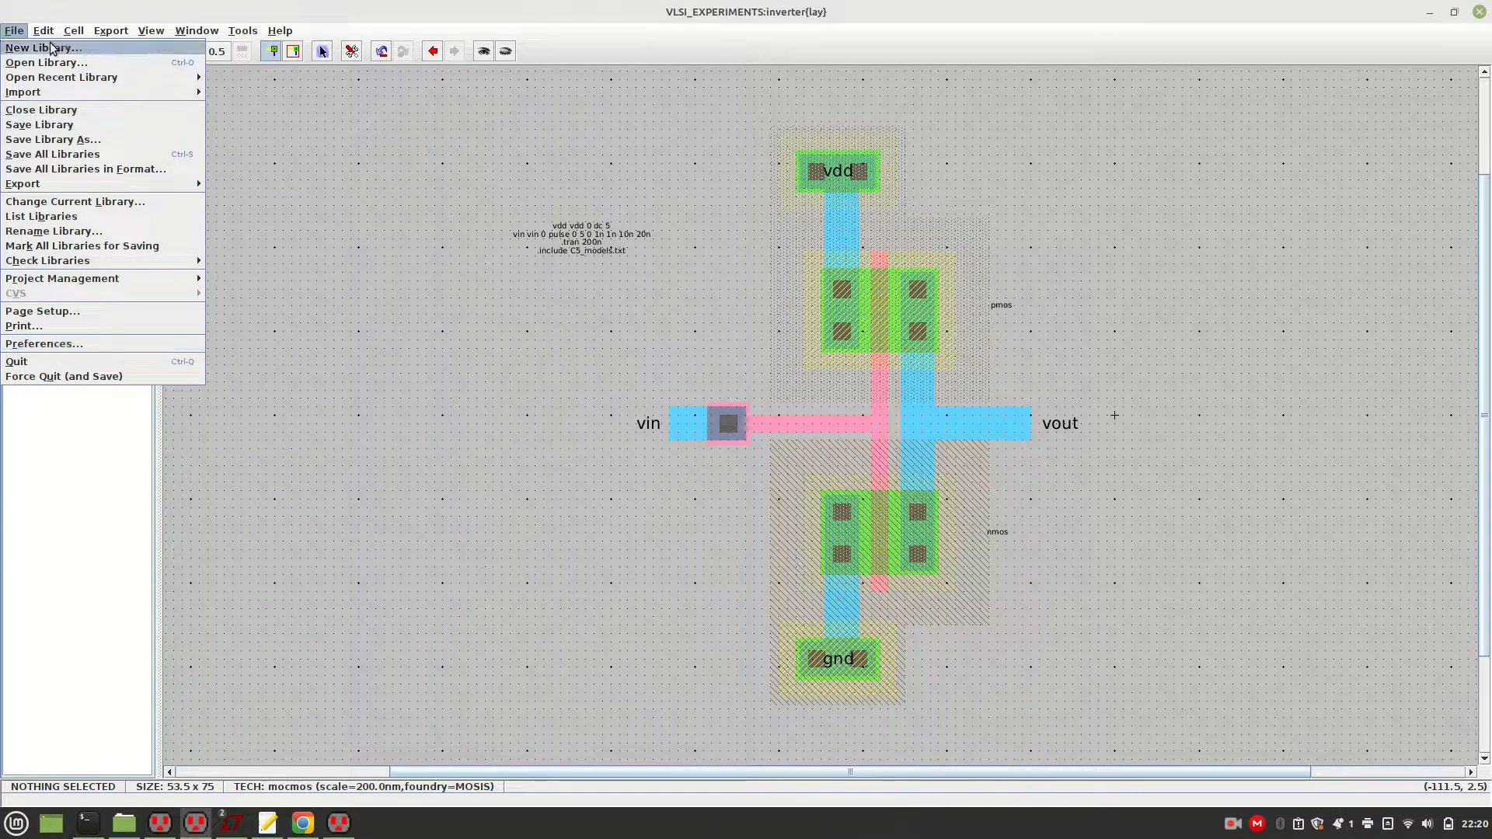
mouse_move(184, 31)
mouse_move(243, 31)
mouse_move(272, 184)
mouse_move(285, 238)
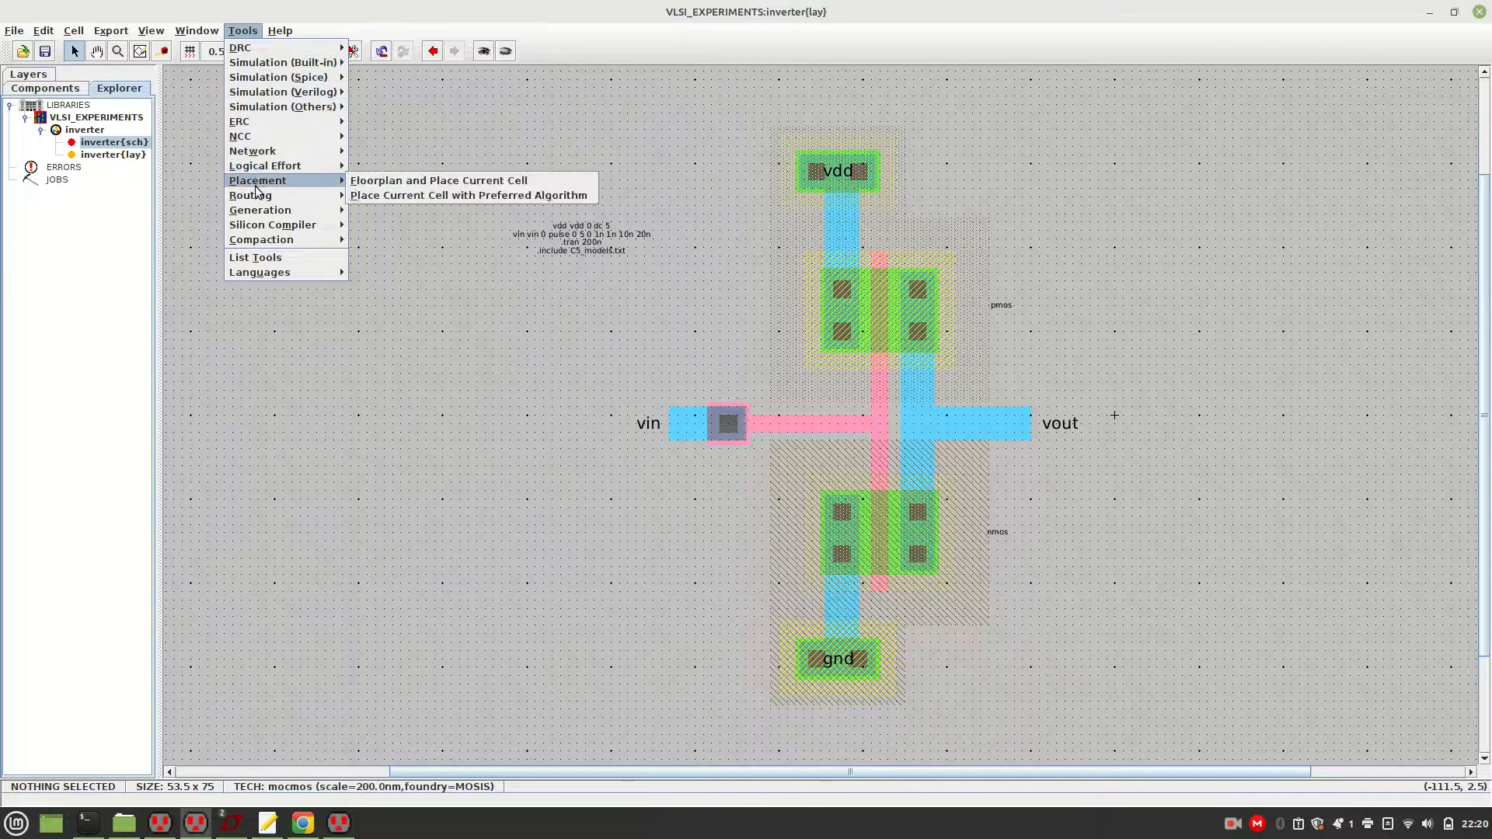
Examine the Spice/CDL and Parasitic tool settings in the preferences, then close them without changes
left_click(14, 31)
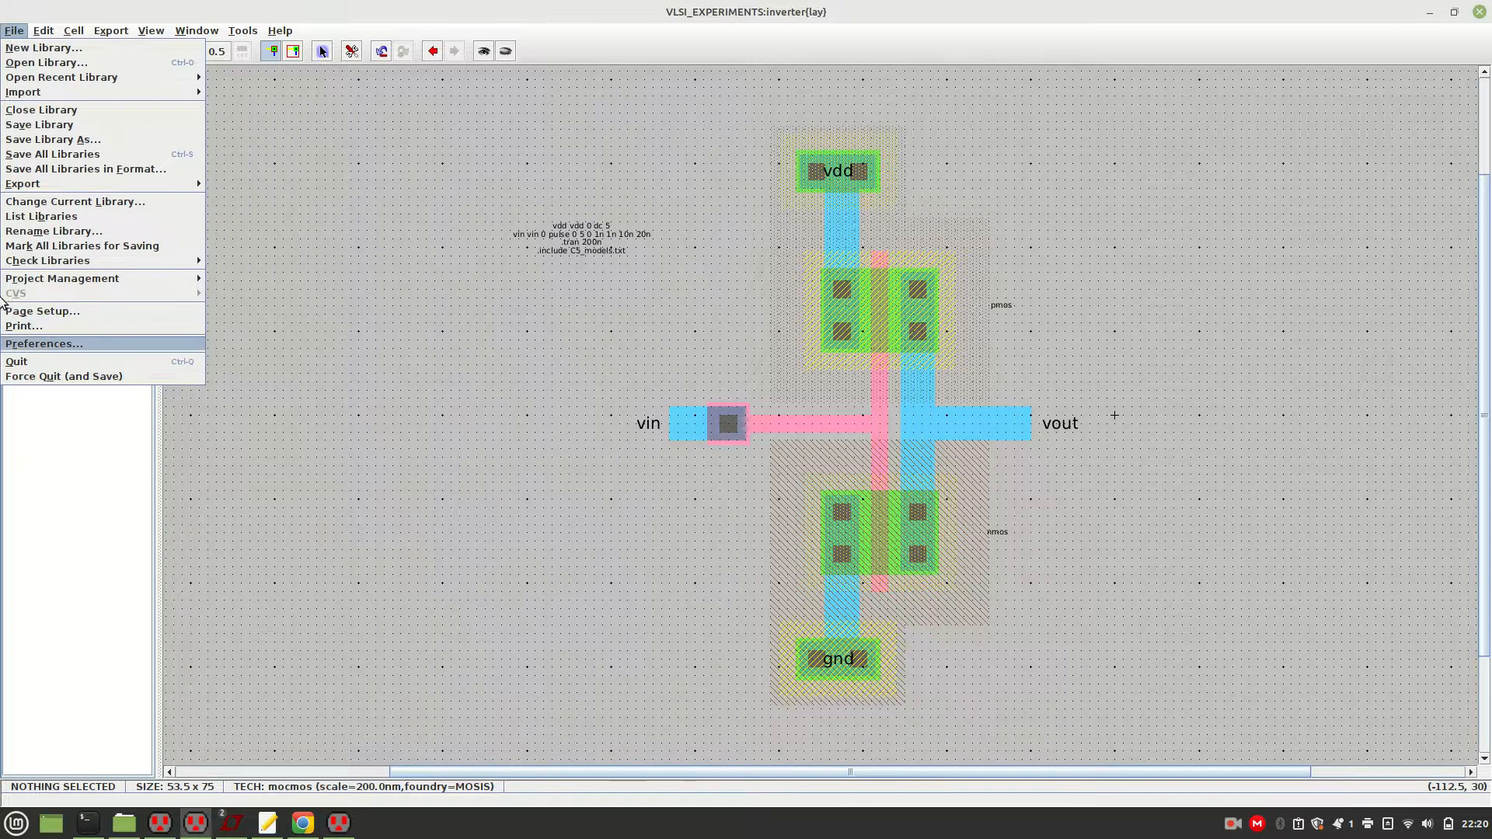
left_click(44, 344)
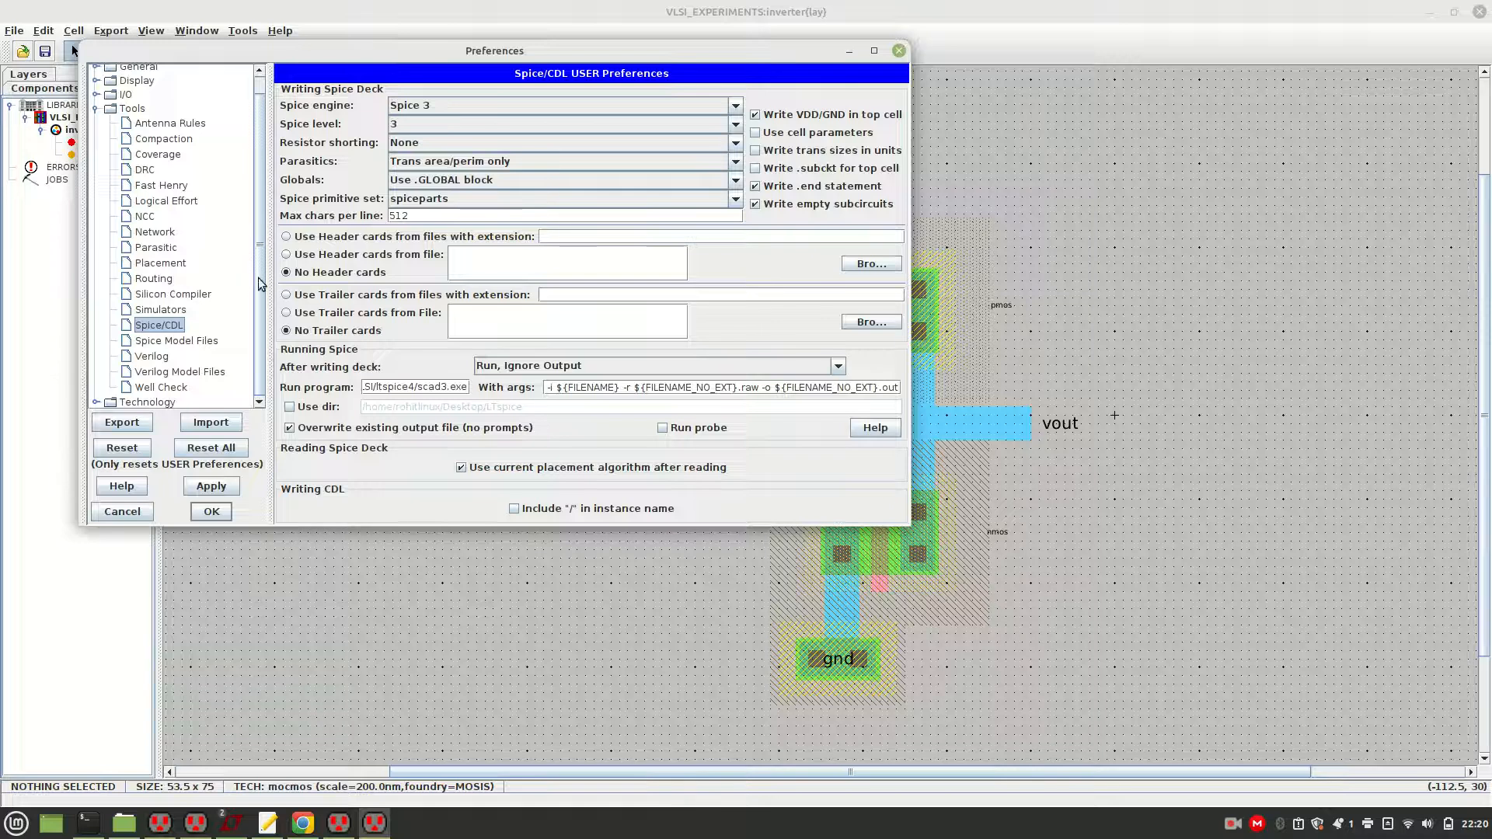
scroll(262, 270, "up", 1)
scroll(263, 203, "down", 1)
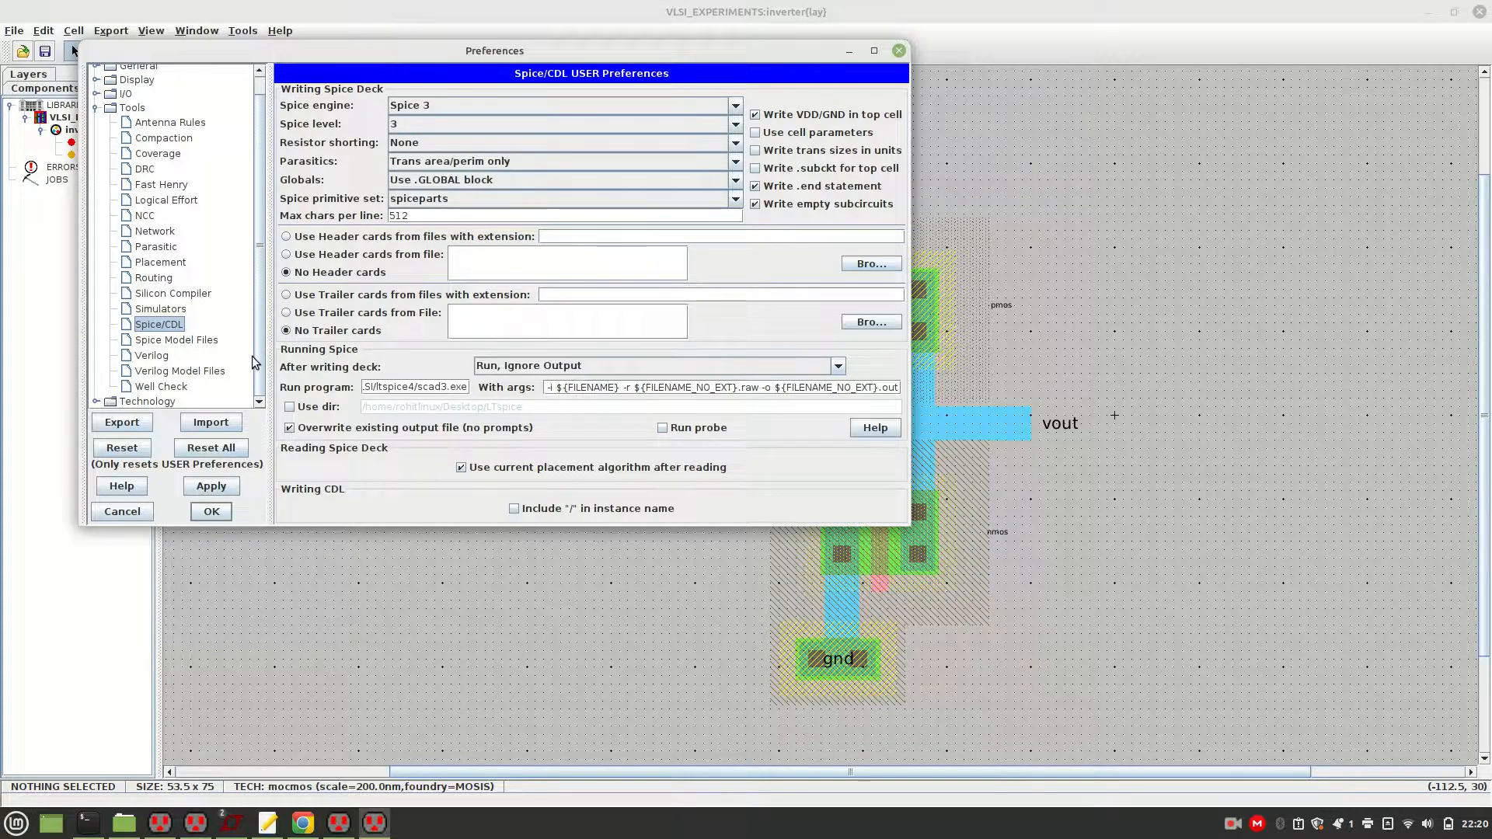
left_click(156, 247)
left_click(156, 248)
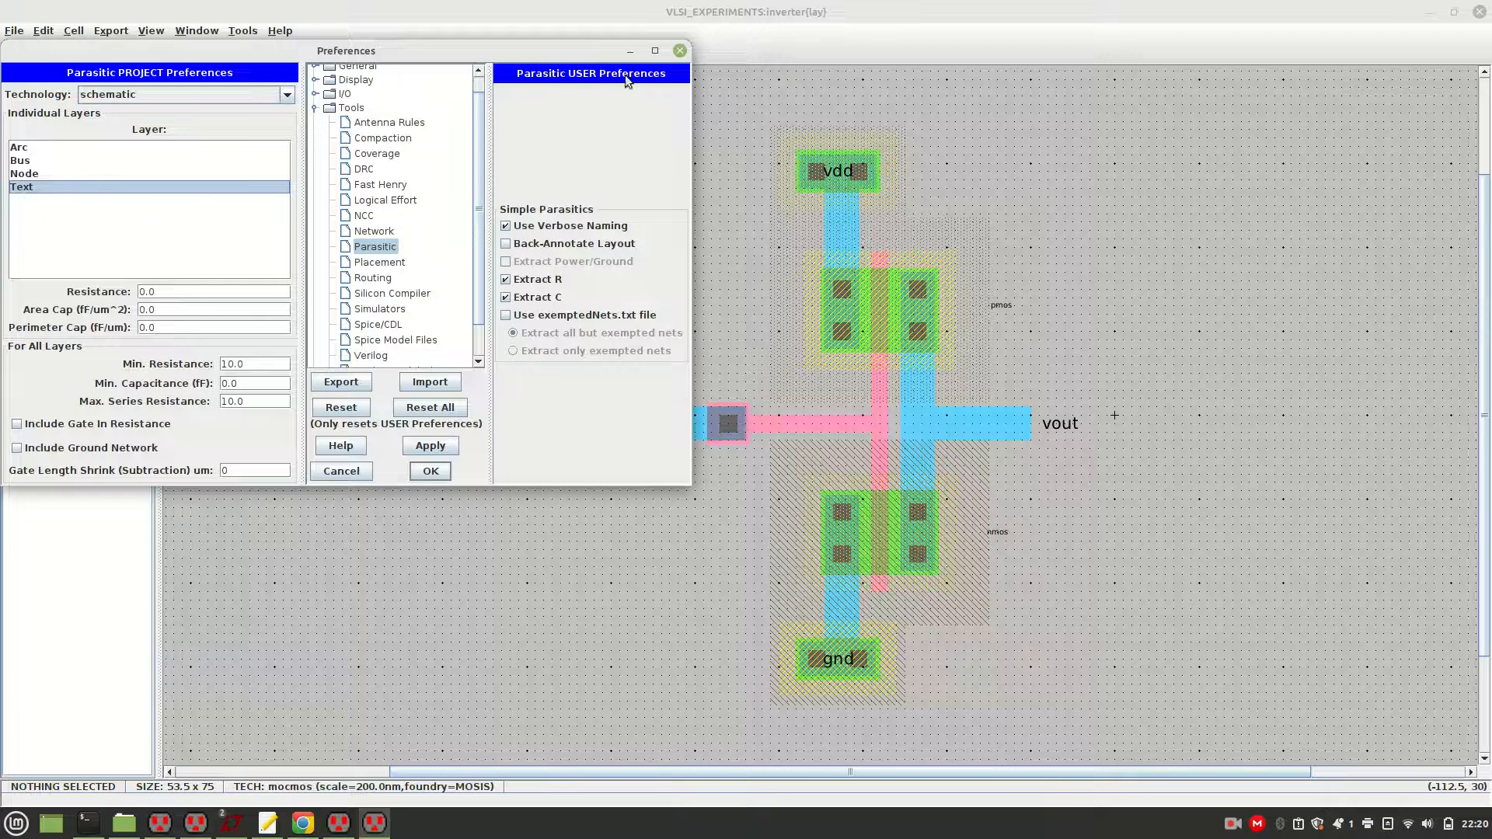
left_click(680, 51)
Reopen the Parasitic tool preferences and switch their technology from schematic to mocmos
left_click(14, 30)
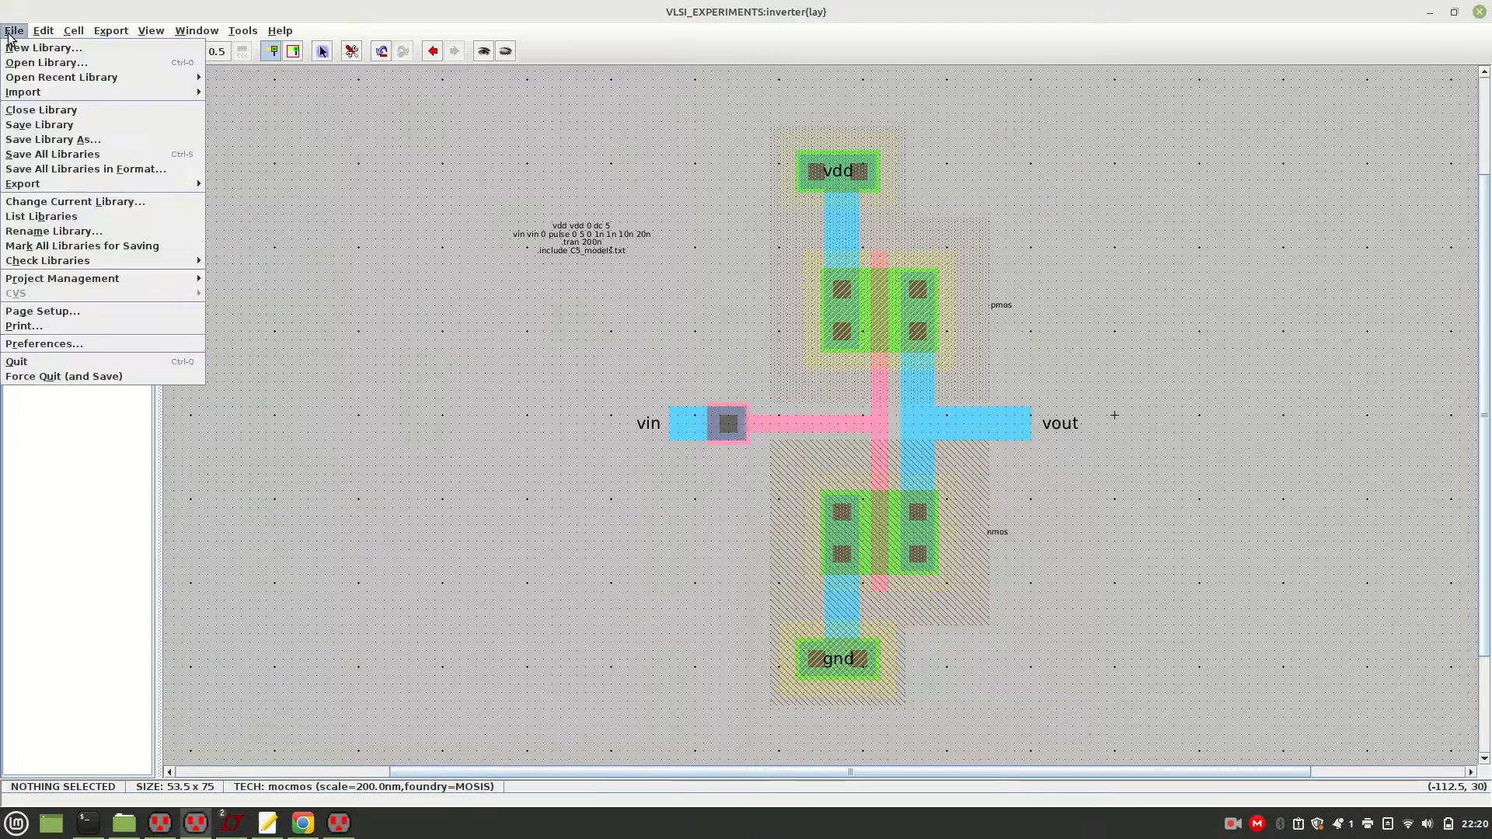
left_click(42, 342)
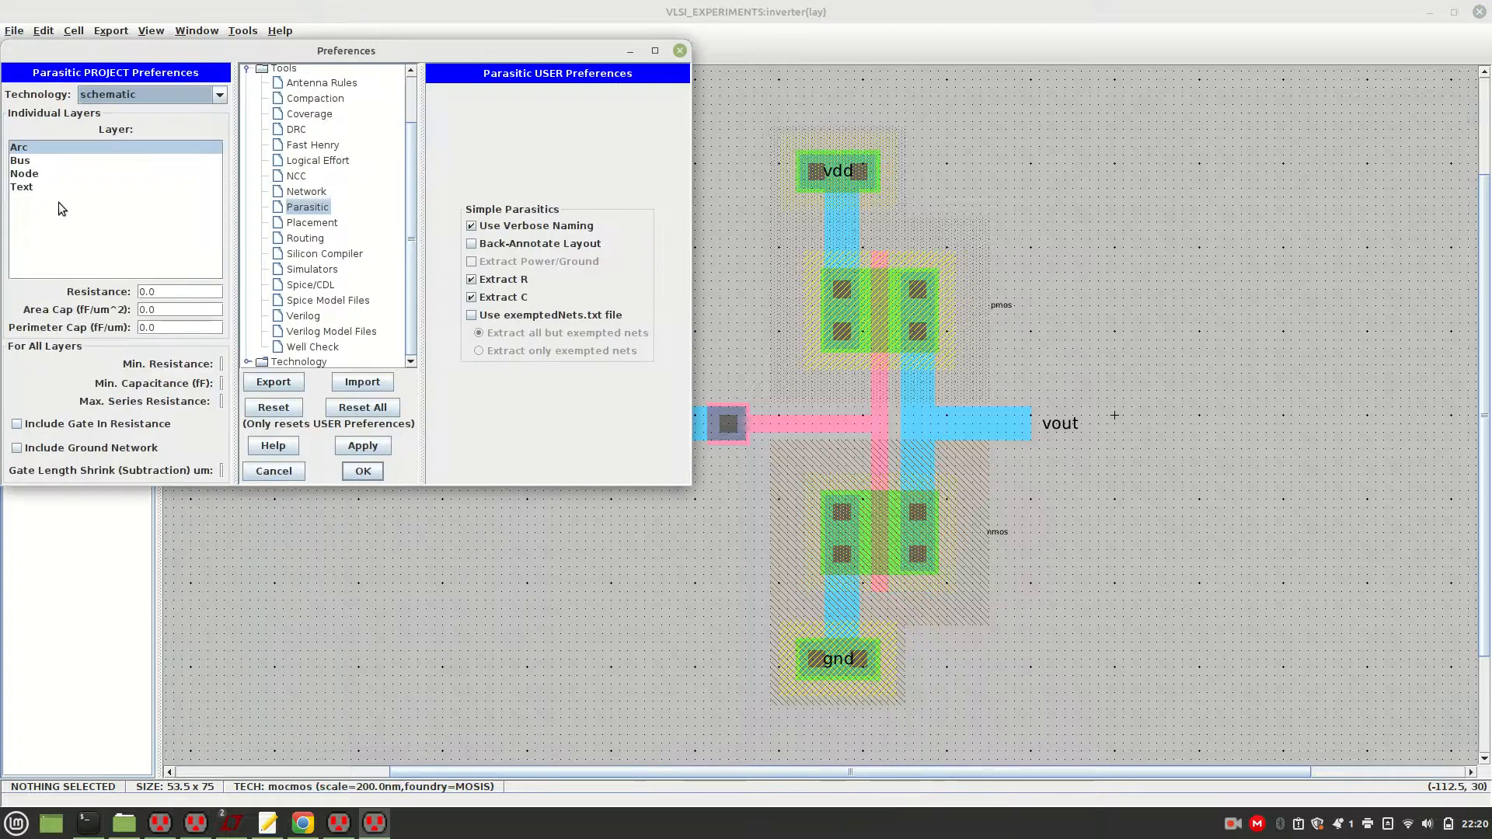
left_click(309, 207)
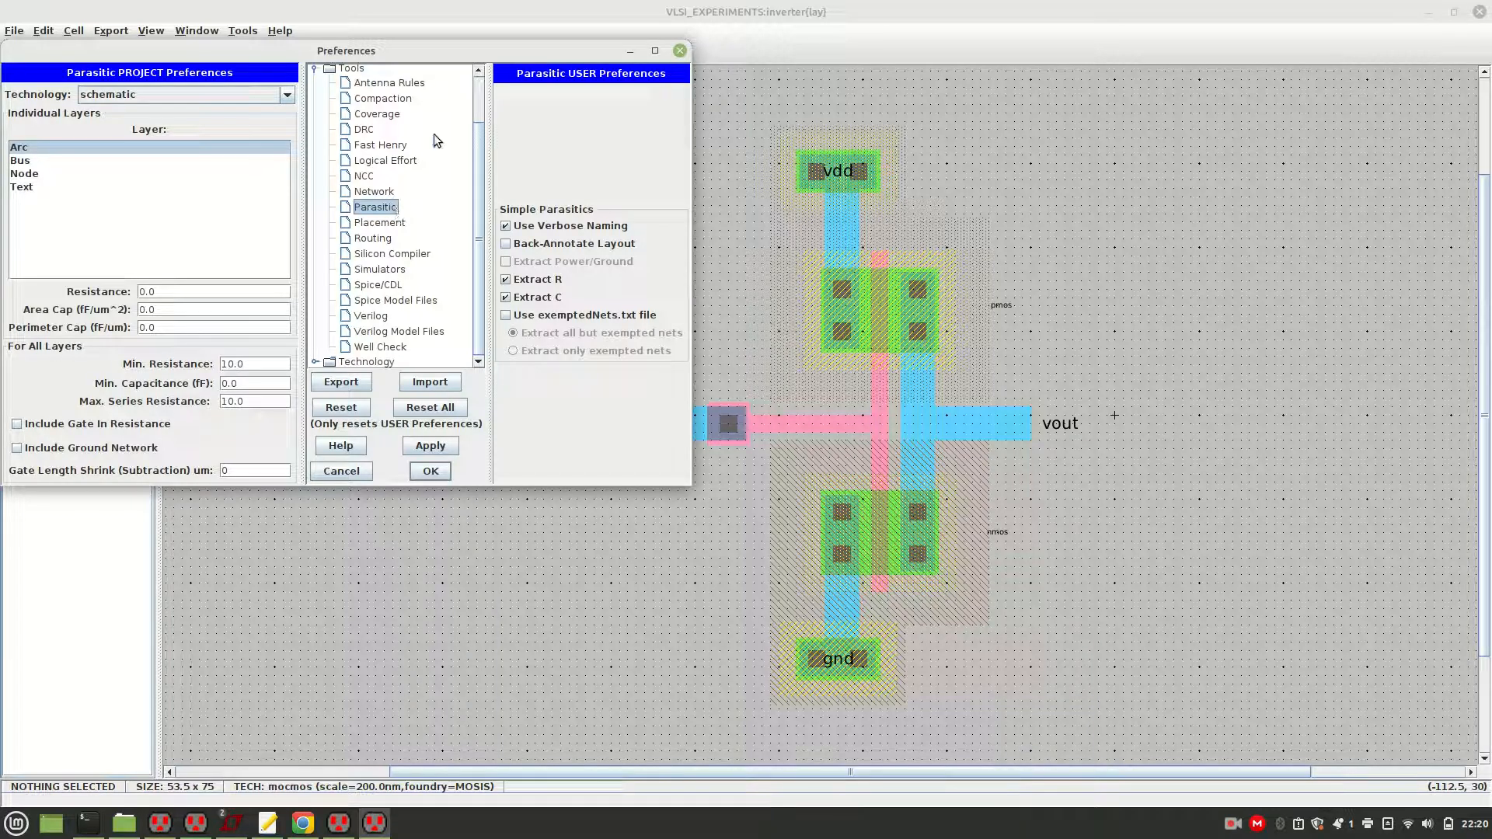
mouse_move(477, 151)
left_mouse_down()
mouse_move(478, 126)
mouse_move(475, 154)
left_mouse_up()
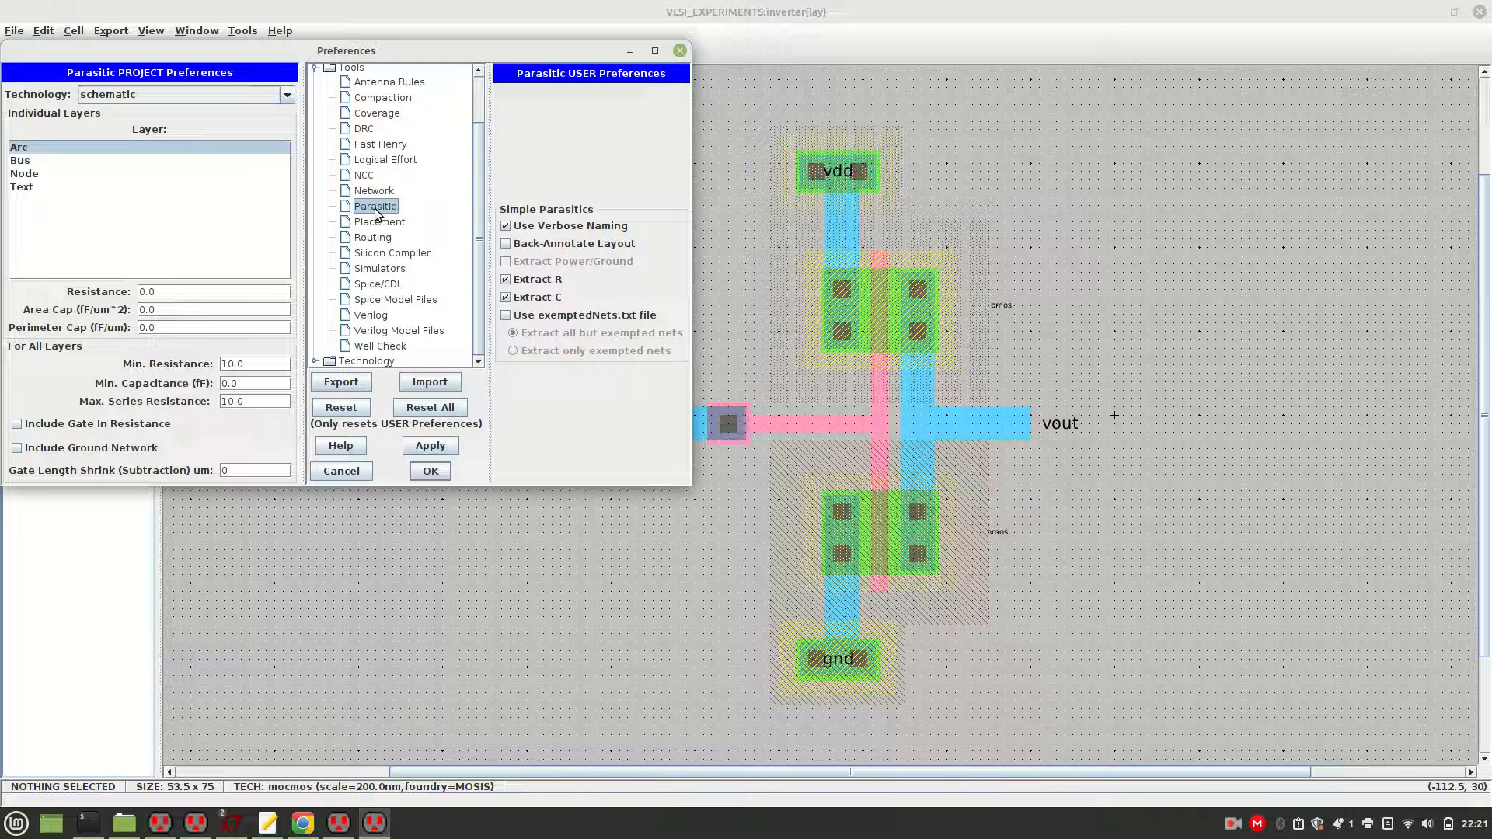
left_click(19, 162)
left_click(23, 148)
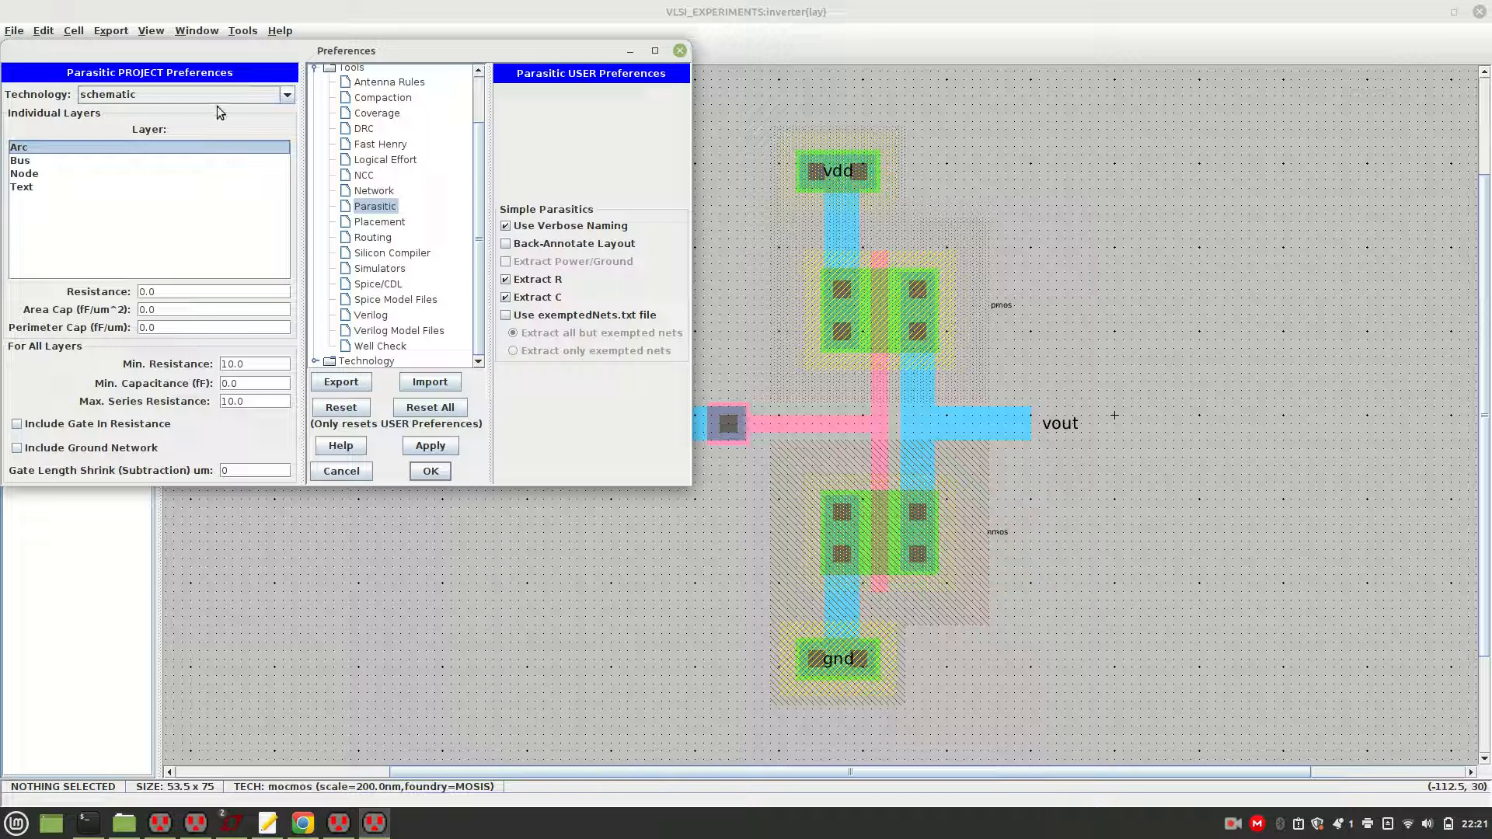
left_click(287, 95)
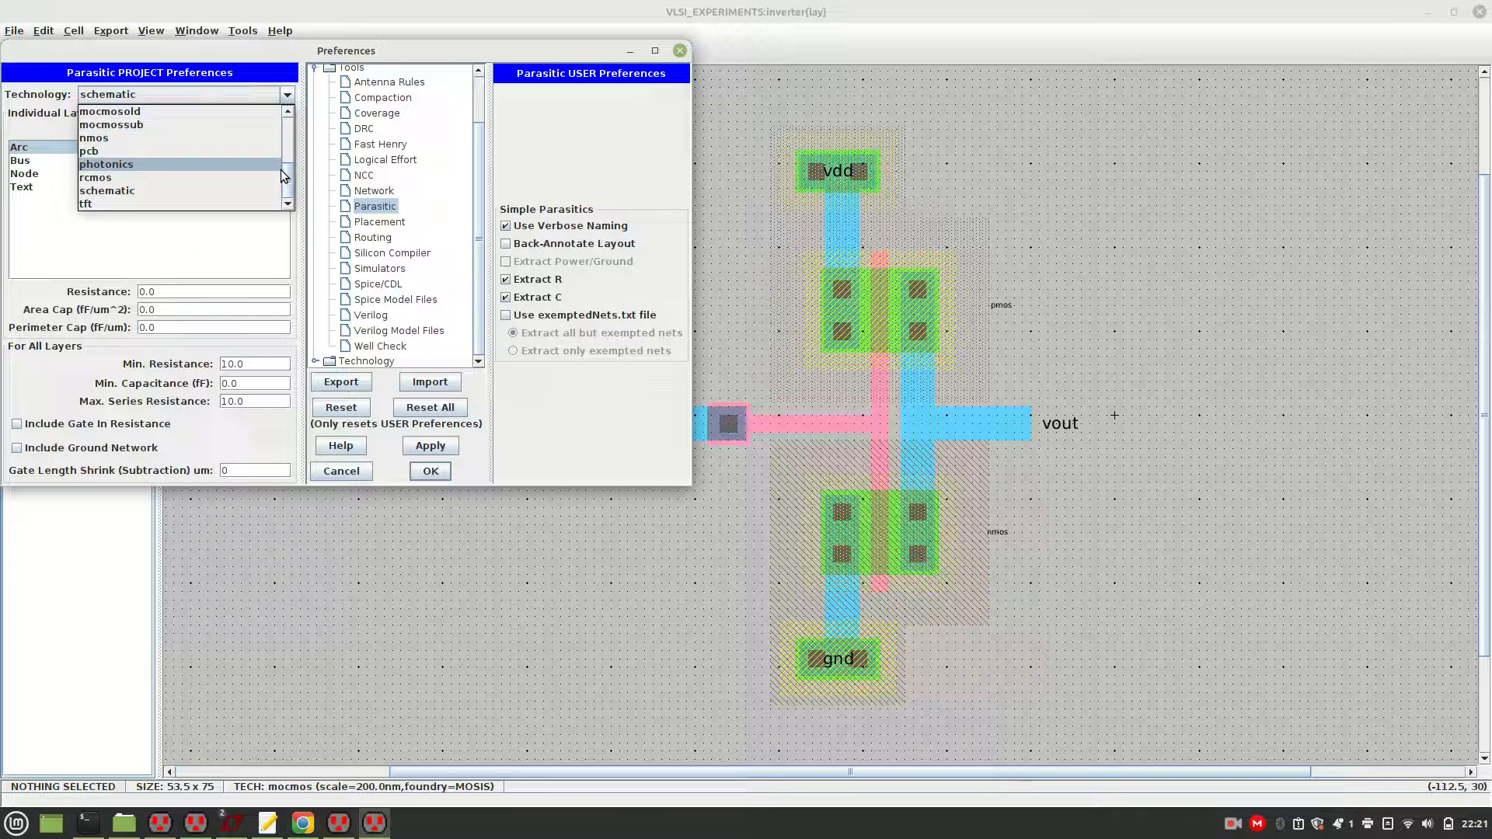
scroll(284, 177, "up", 2)
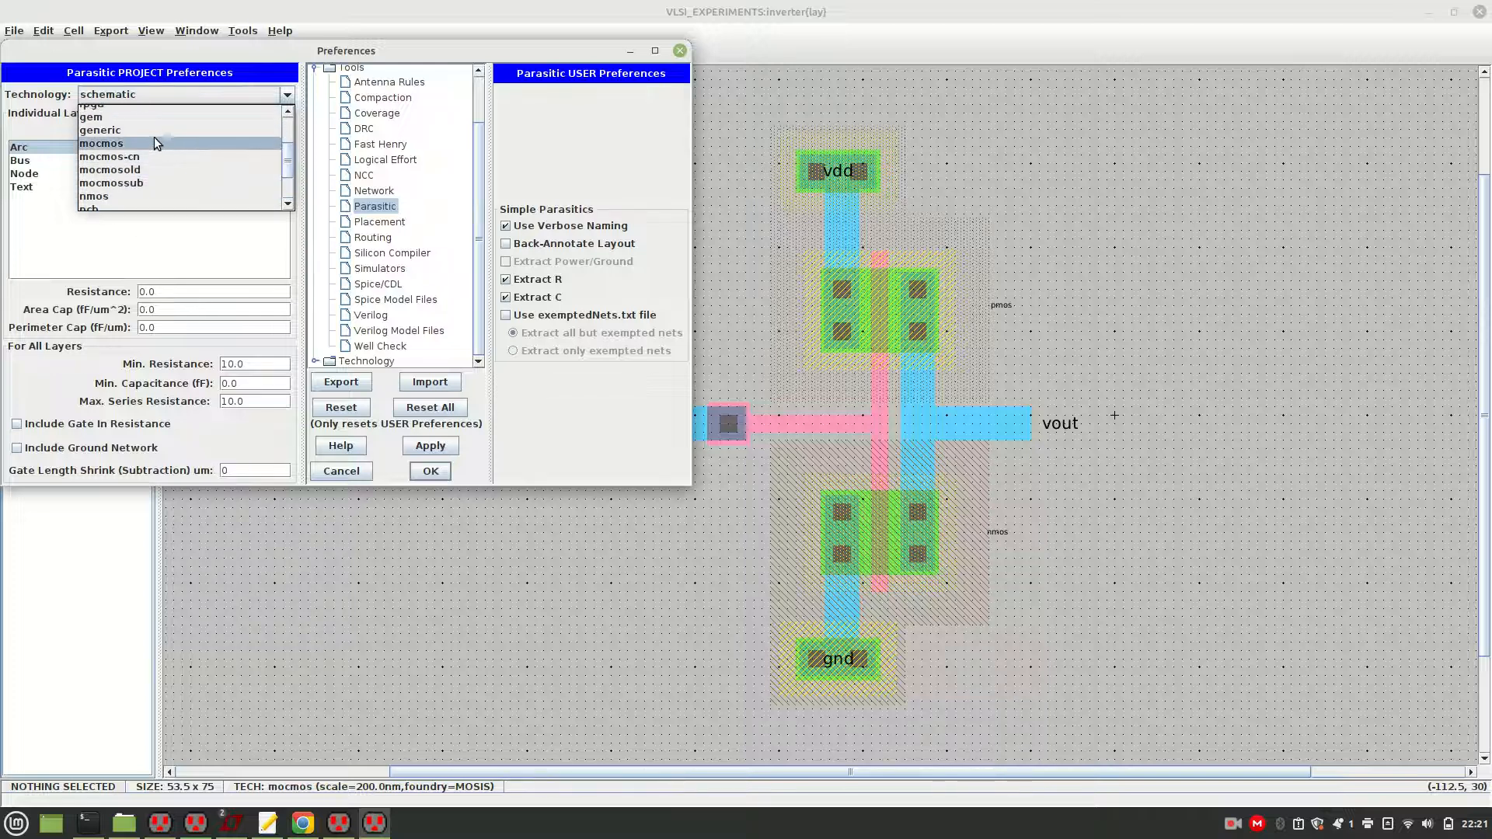
left_click(154, 143)
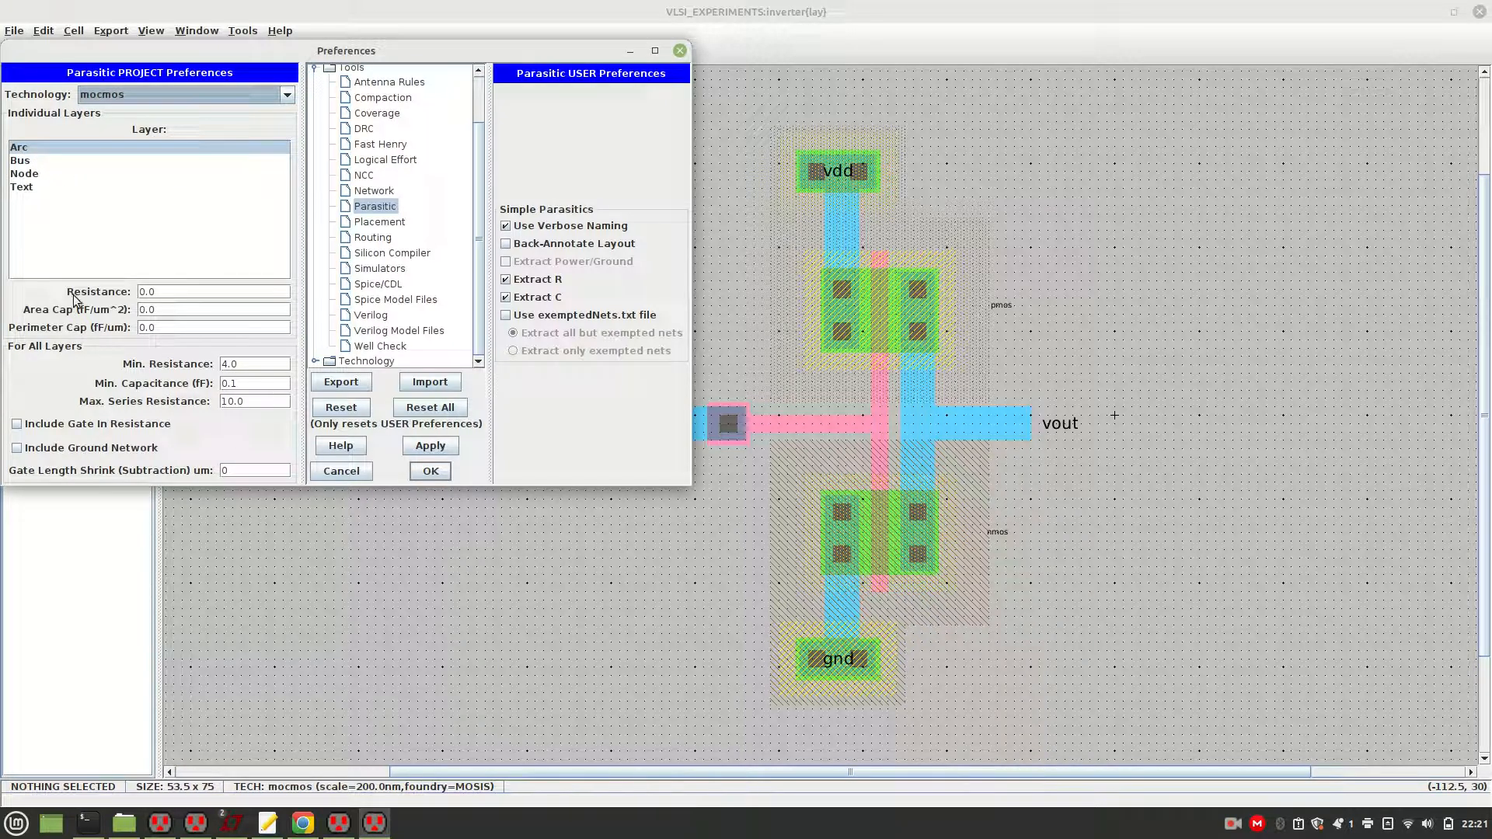
Check the parasitic values of the Bus, Node and Arc layers, then apply and accept the preferences
left_click(28, 160)
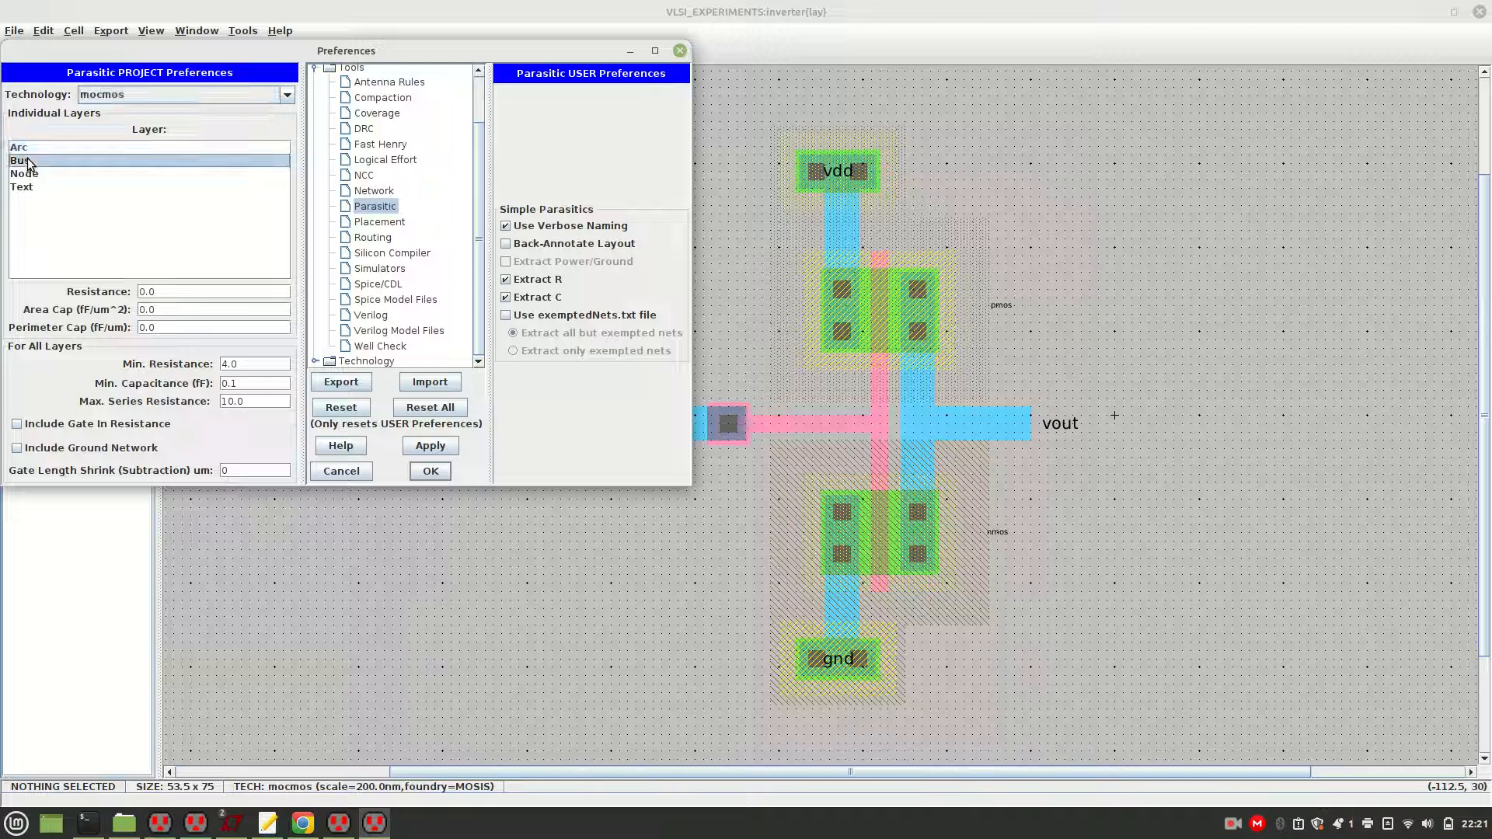
left_click(32, 174)
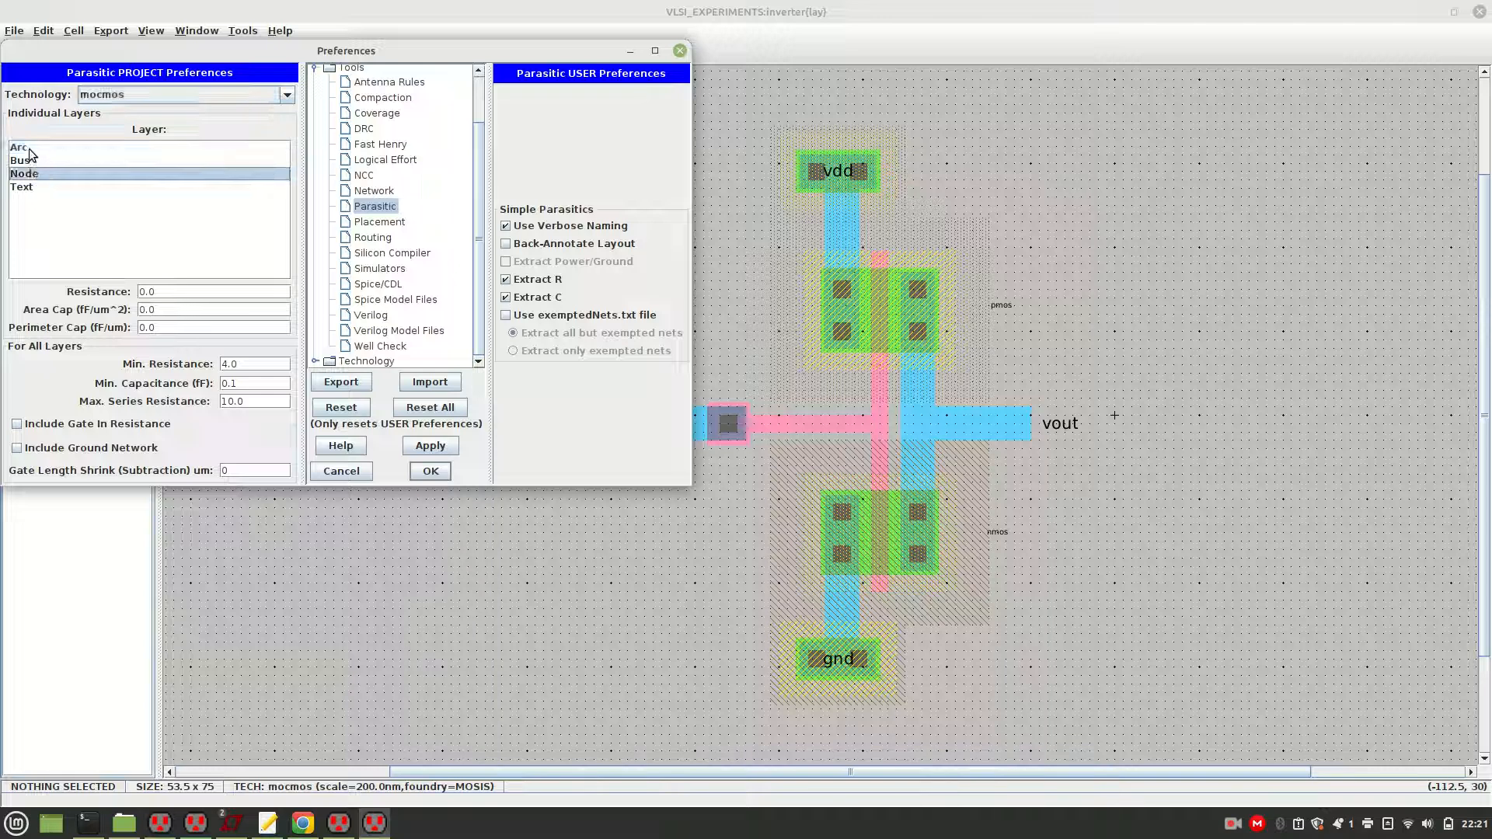
left_click(31, 147)
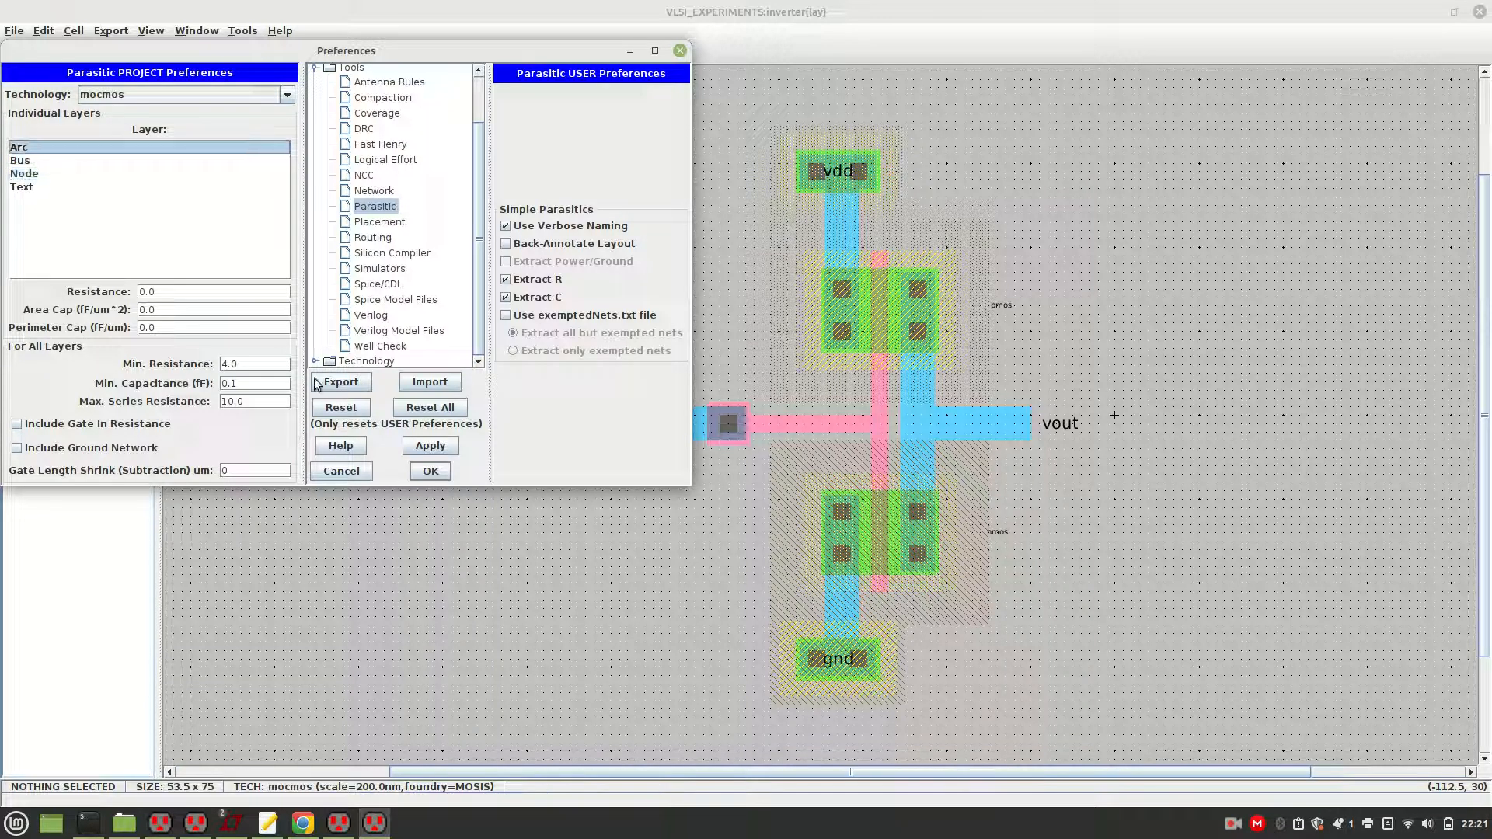
left_click(432, 449)
left_click(430, 470)
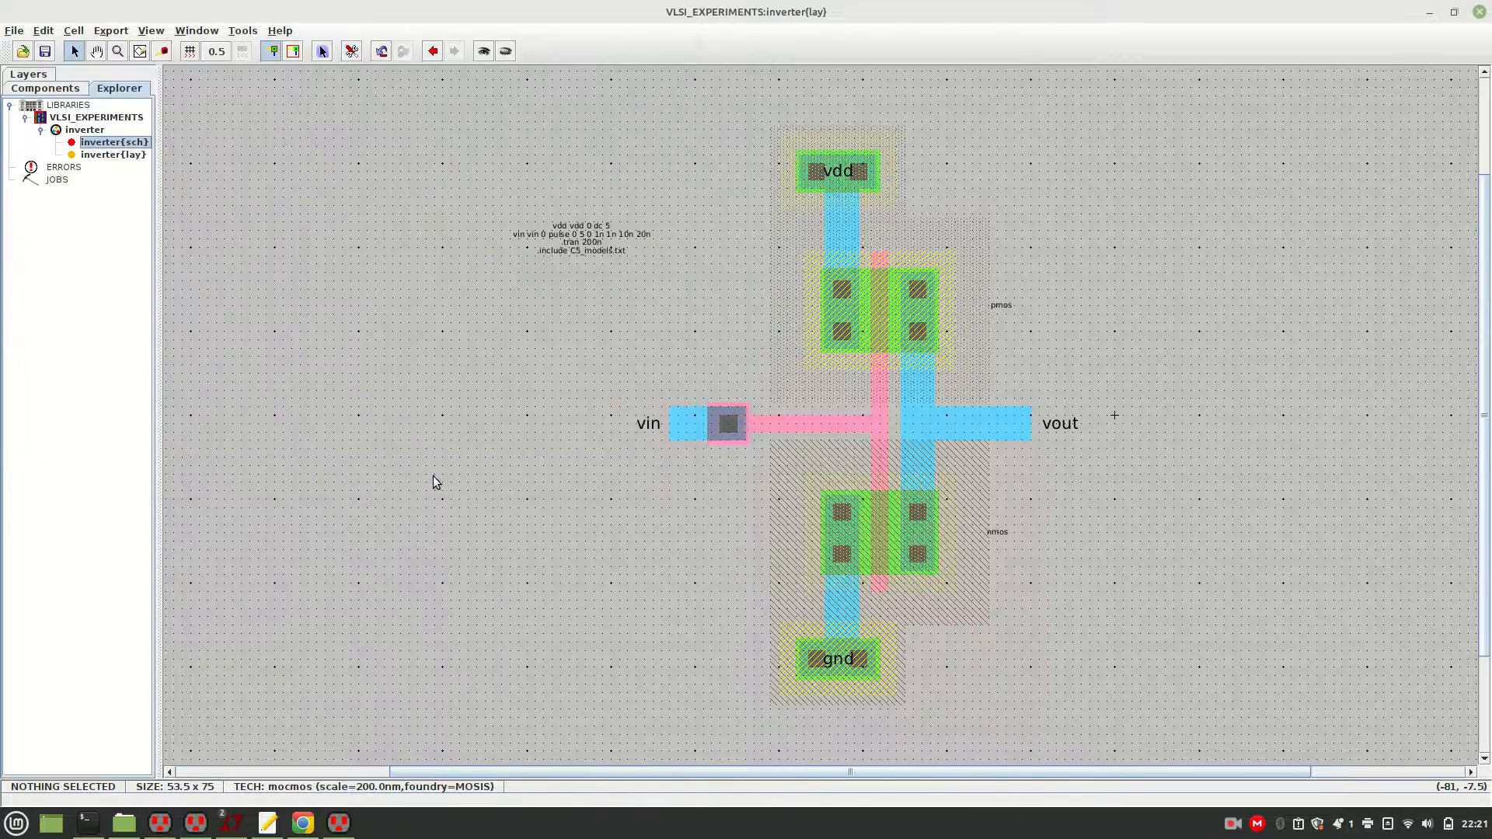
Run the network extraction on the current inverter layout cell and read its report in Electric Messages
left_click(240, 34)
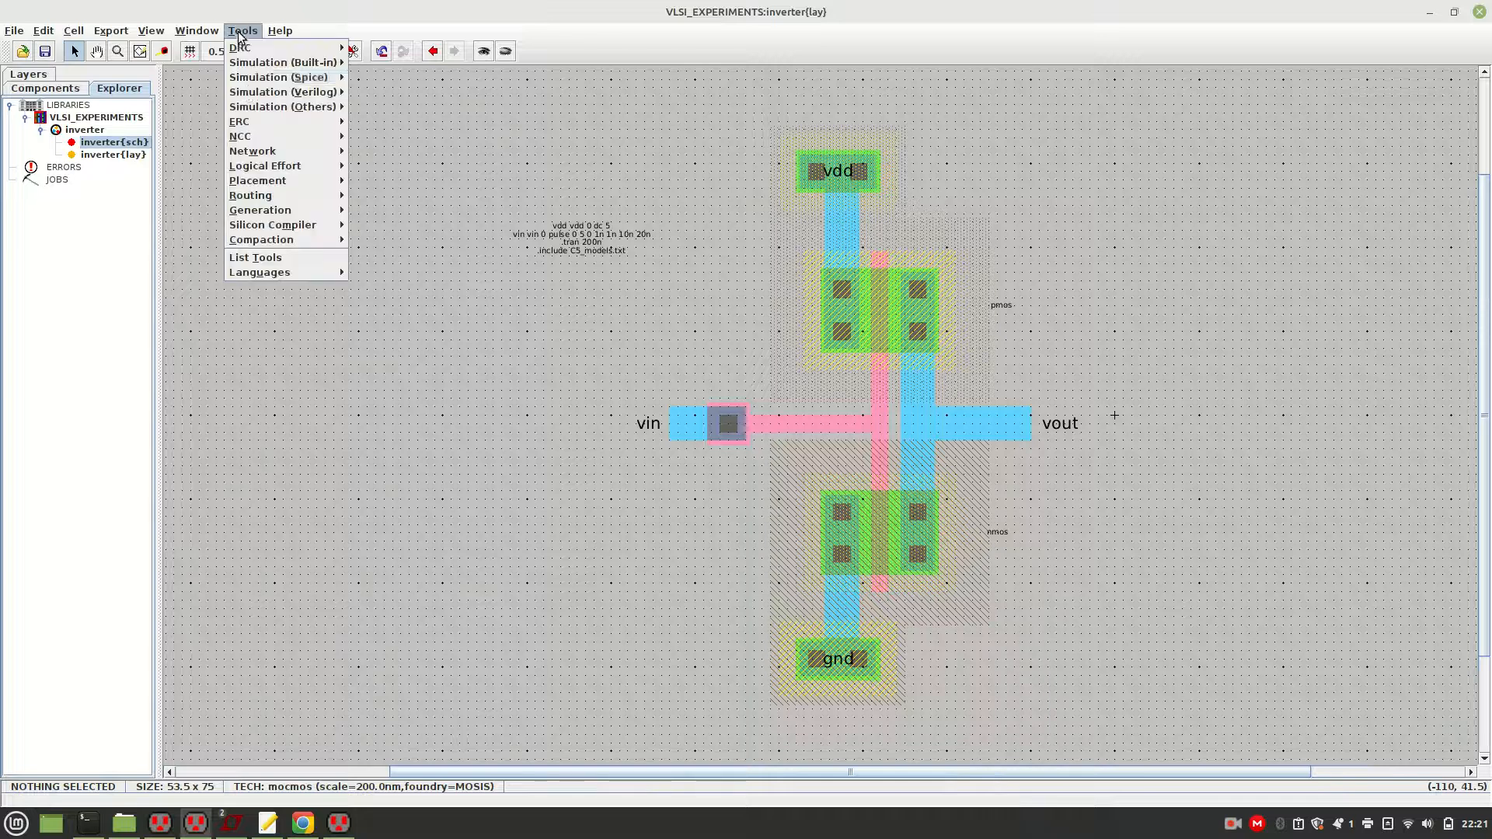
mouse_move(256, 145)
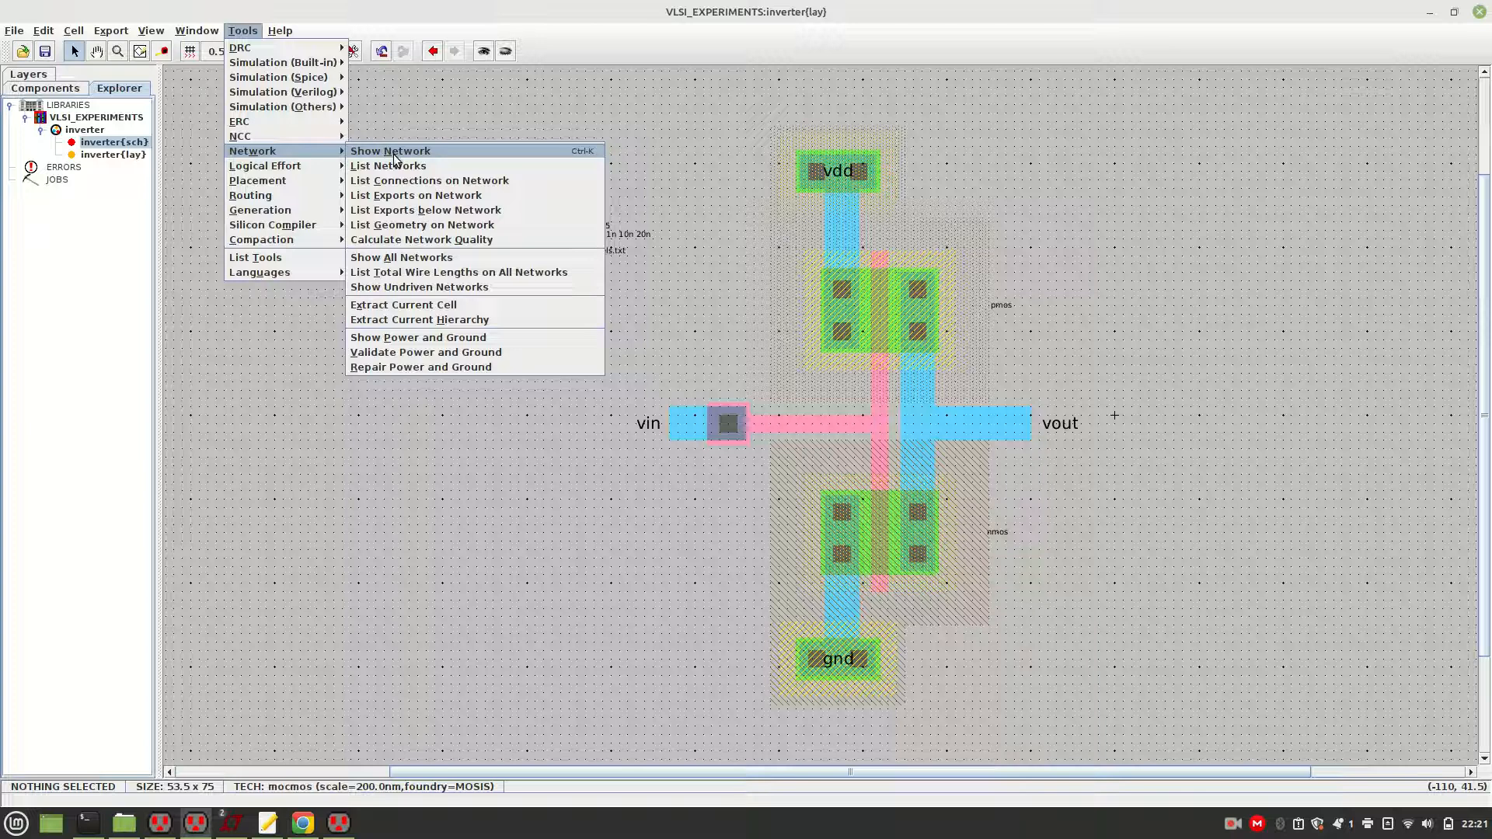
left_click(399, 305)
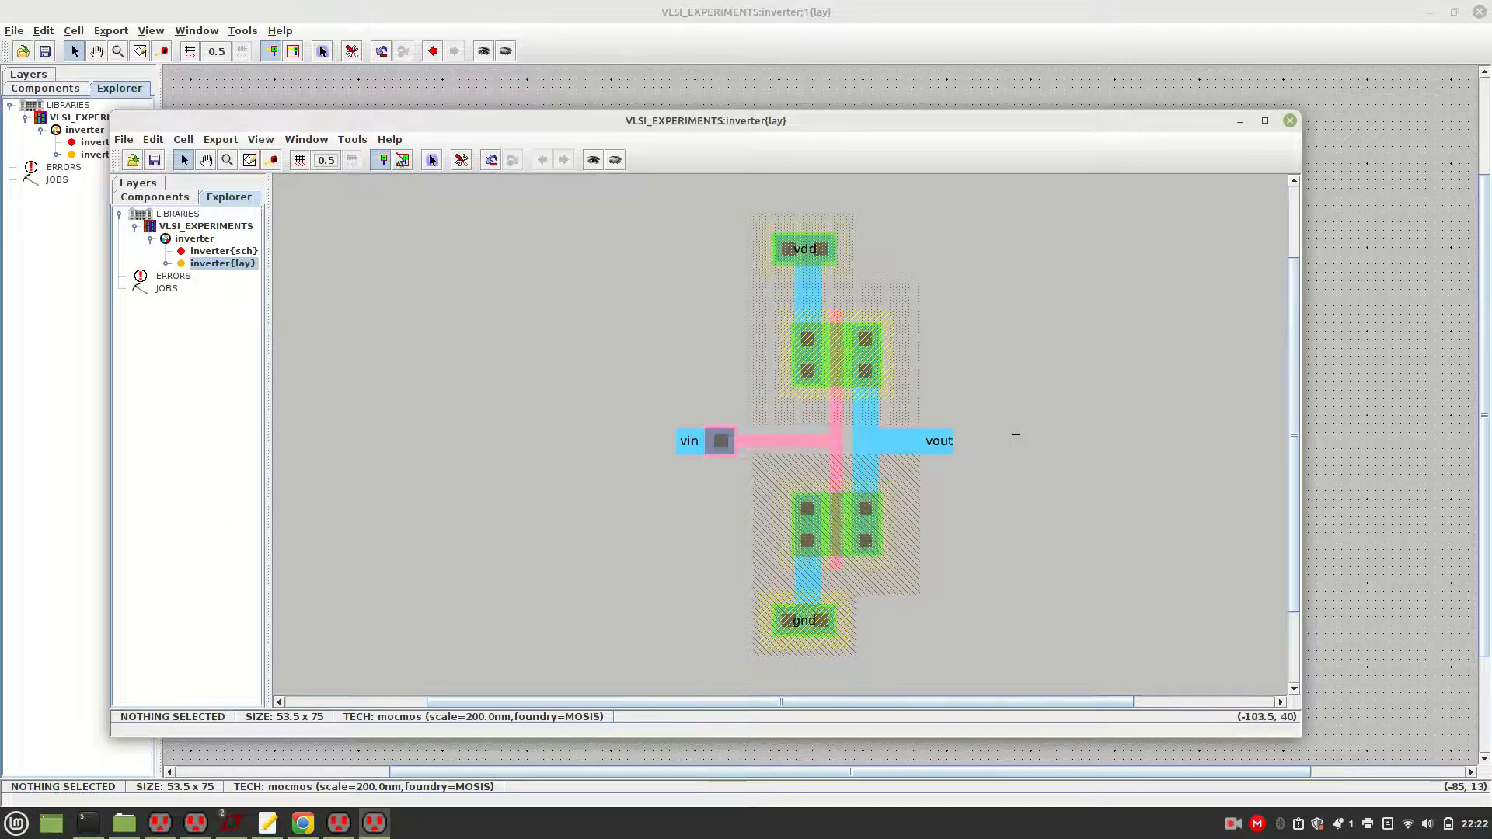
left_click(295, 144)
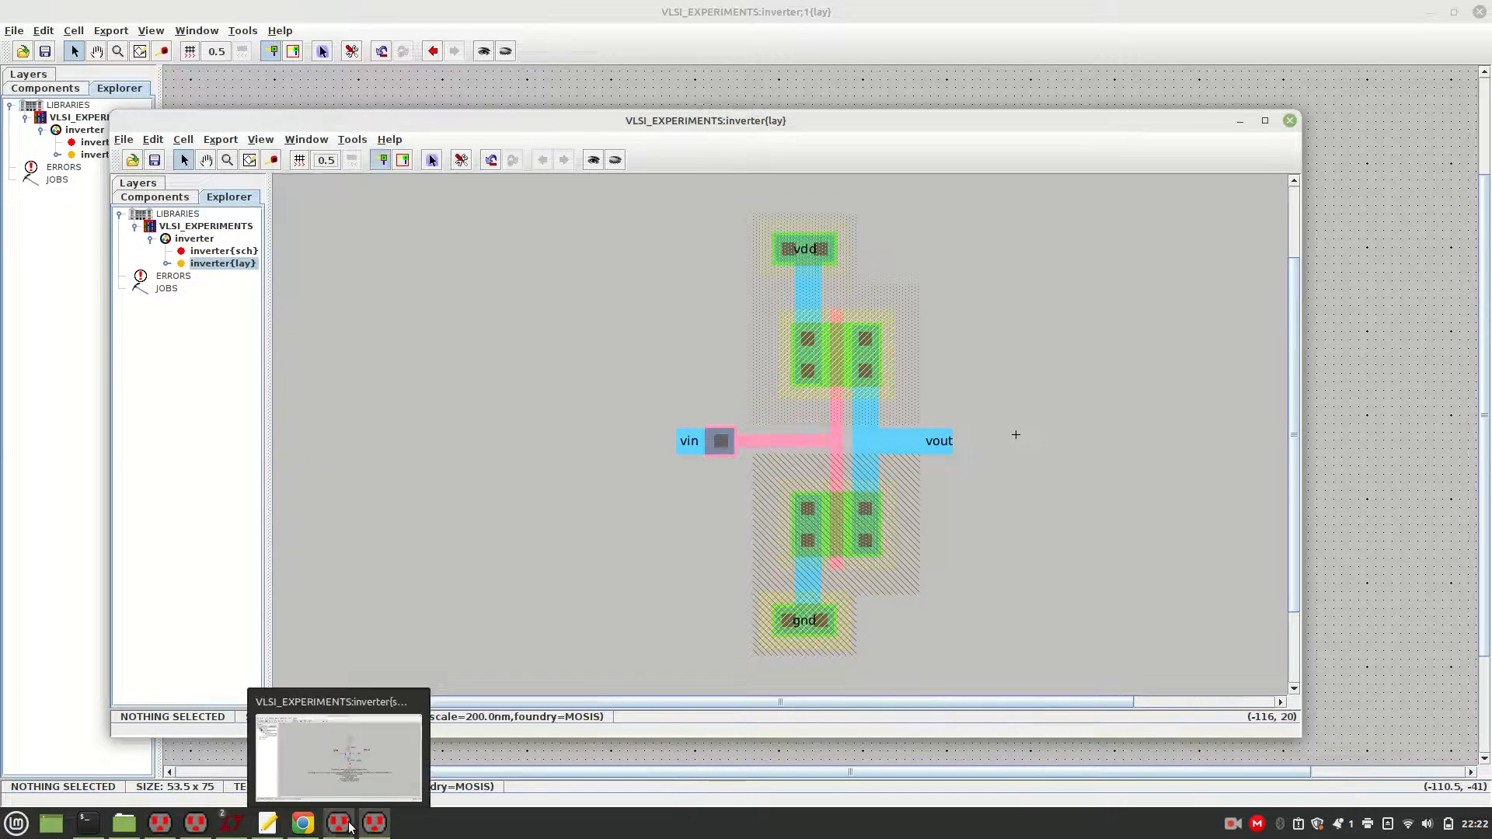
mouse_move(180, 828)
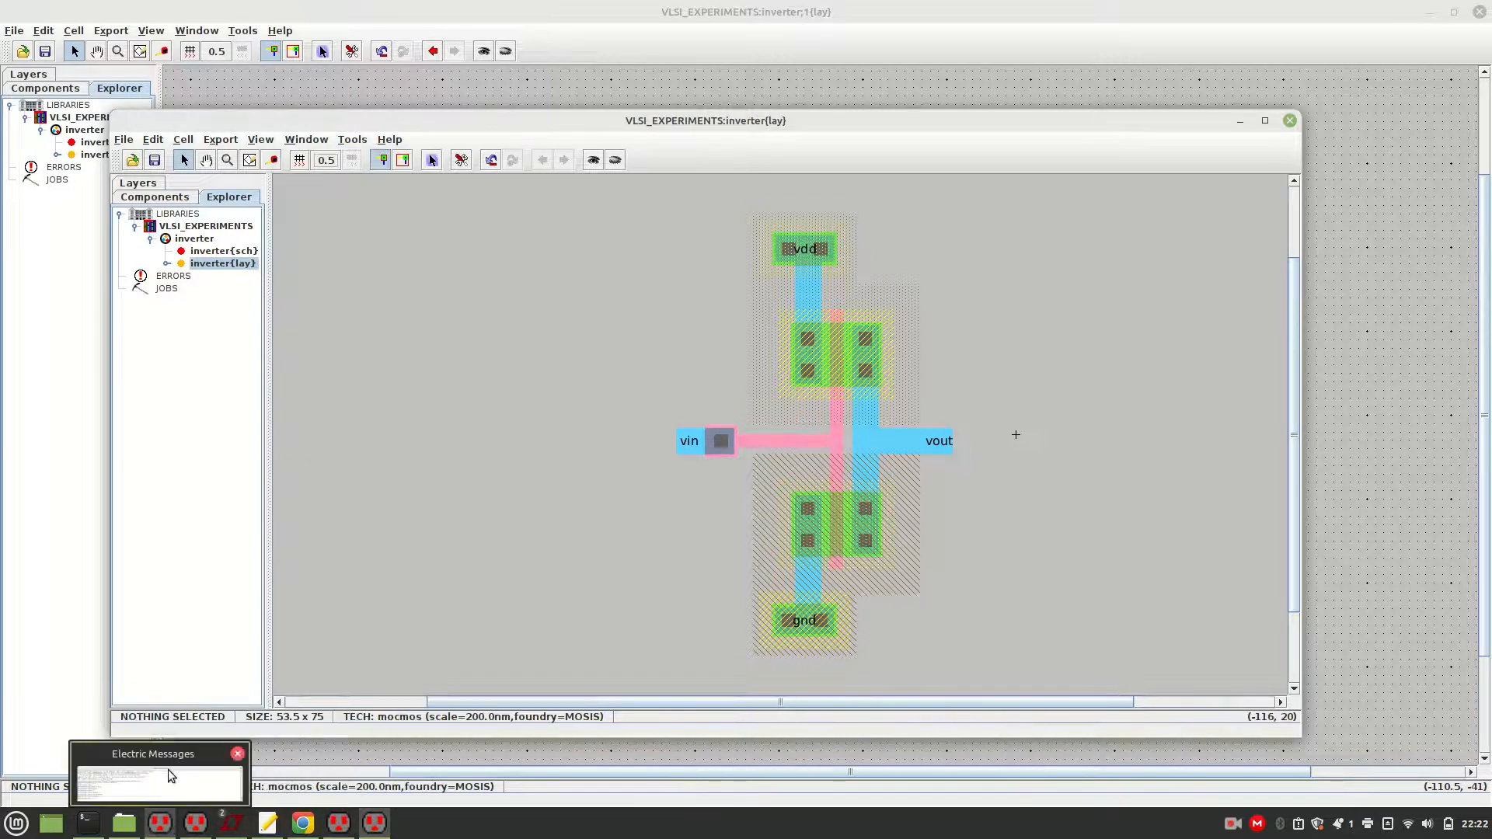
left_click(233, 756)
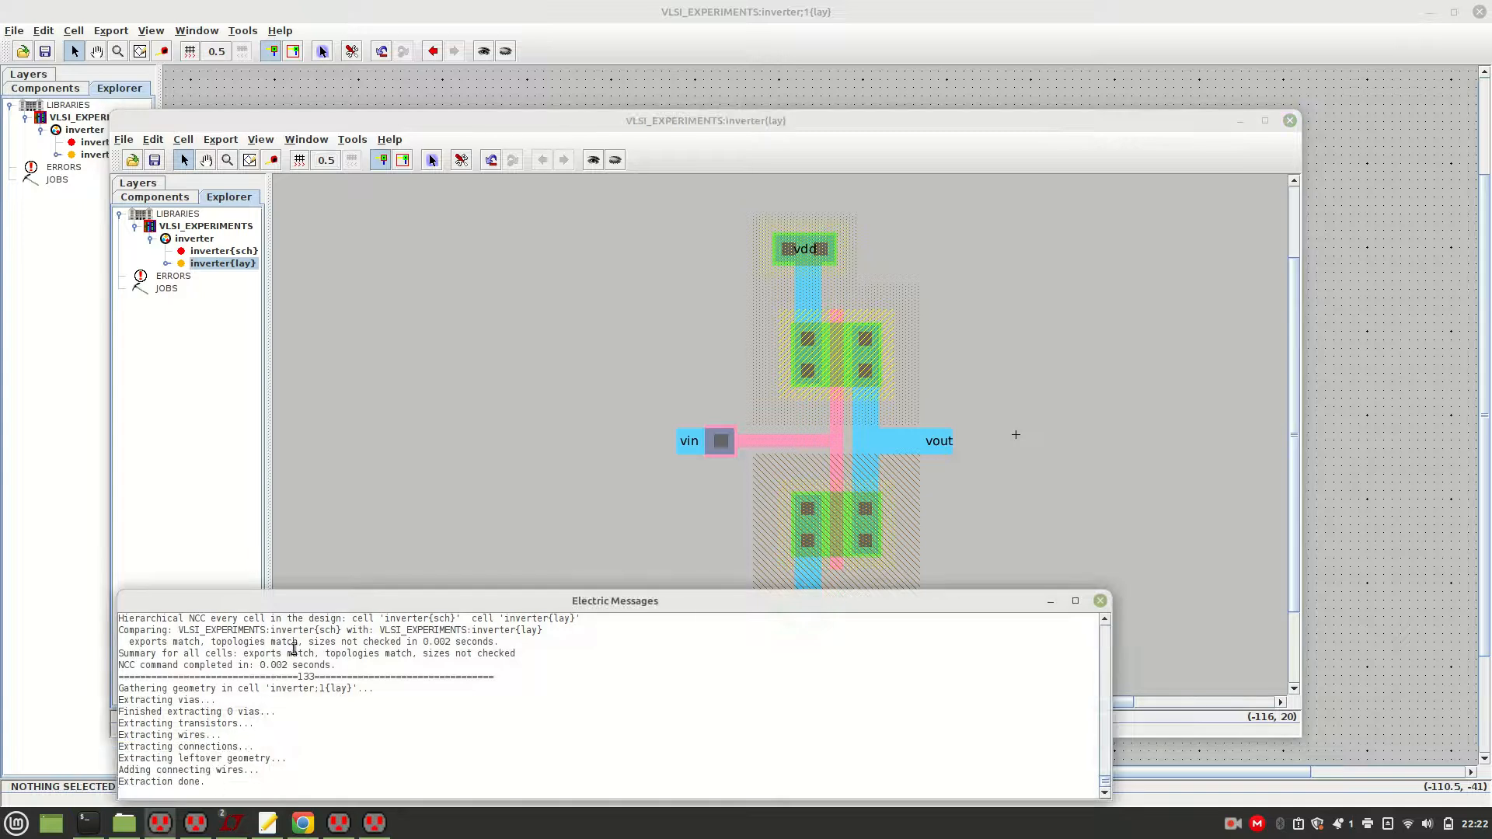
left_click(410, 454)
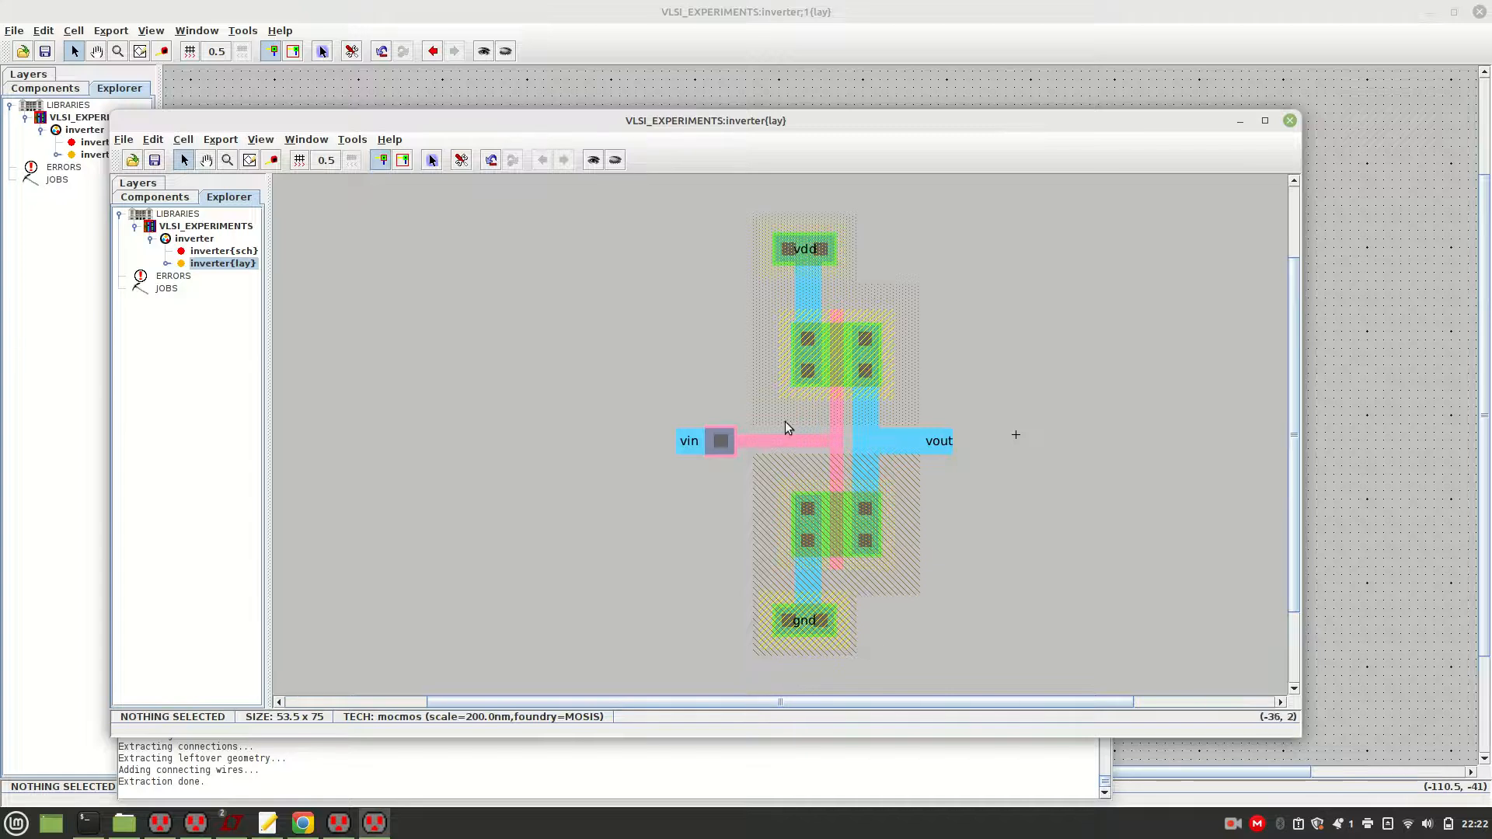
View the inverter schematic and return to the extracted layout in the new window, then save the library
double_click(231, 254)
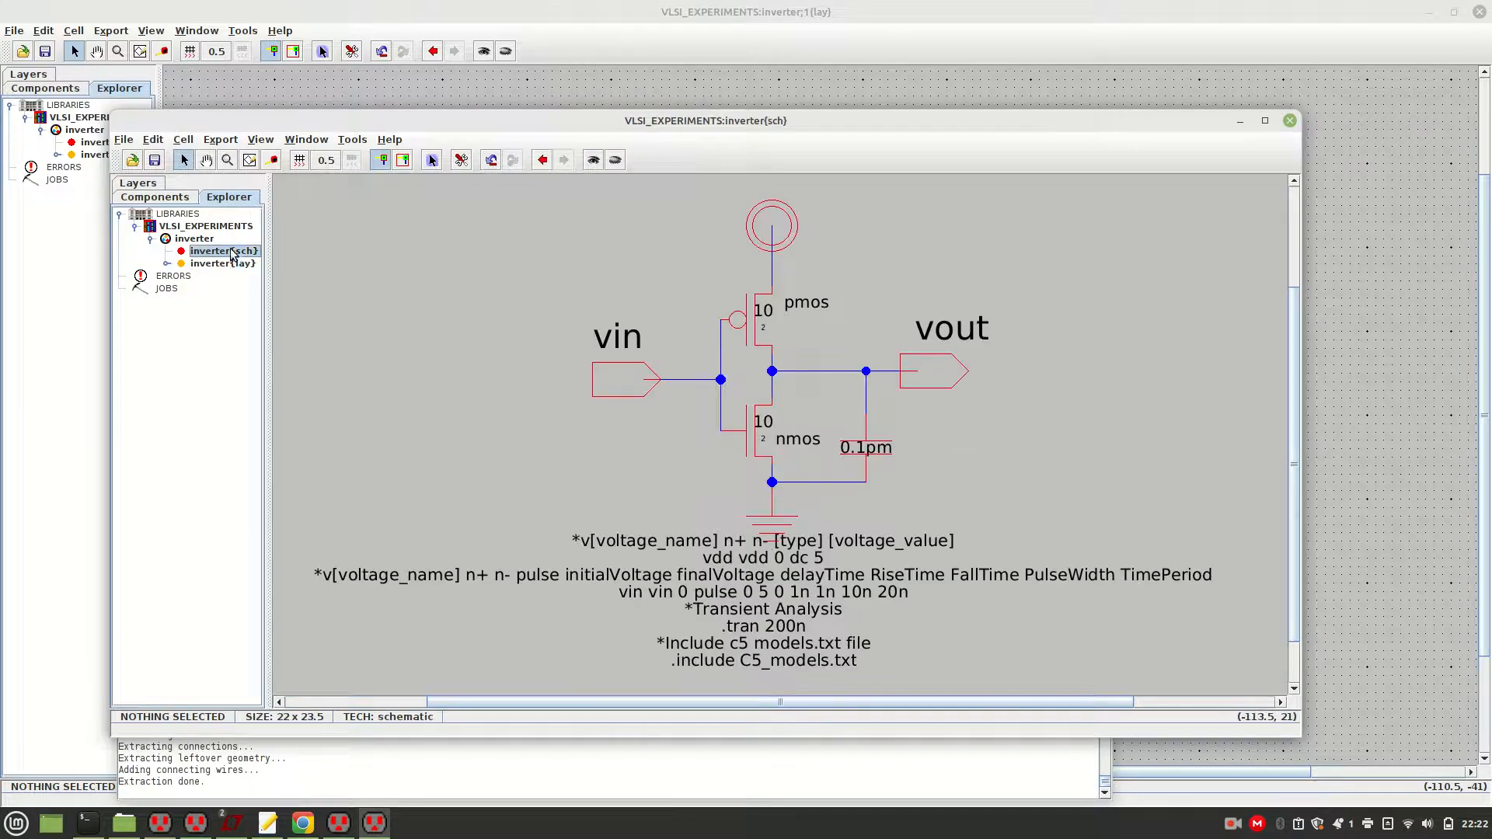
double_click(234, 264)
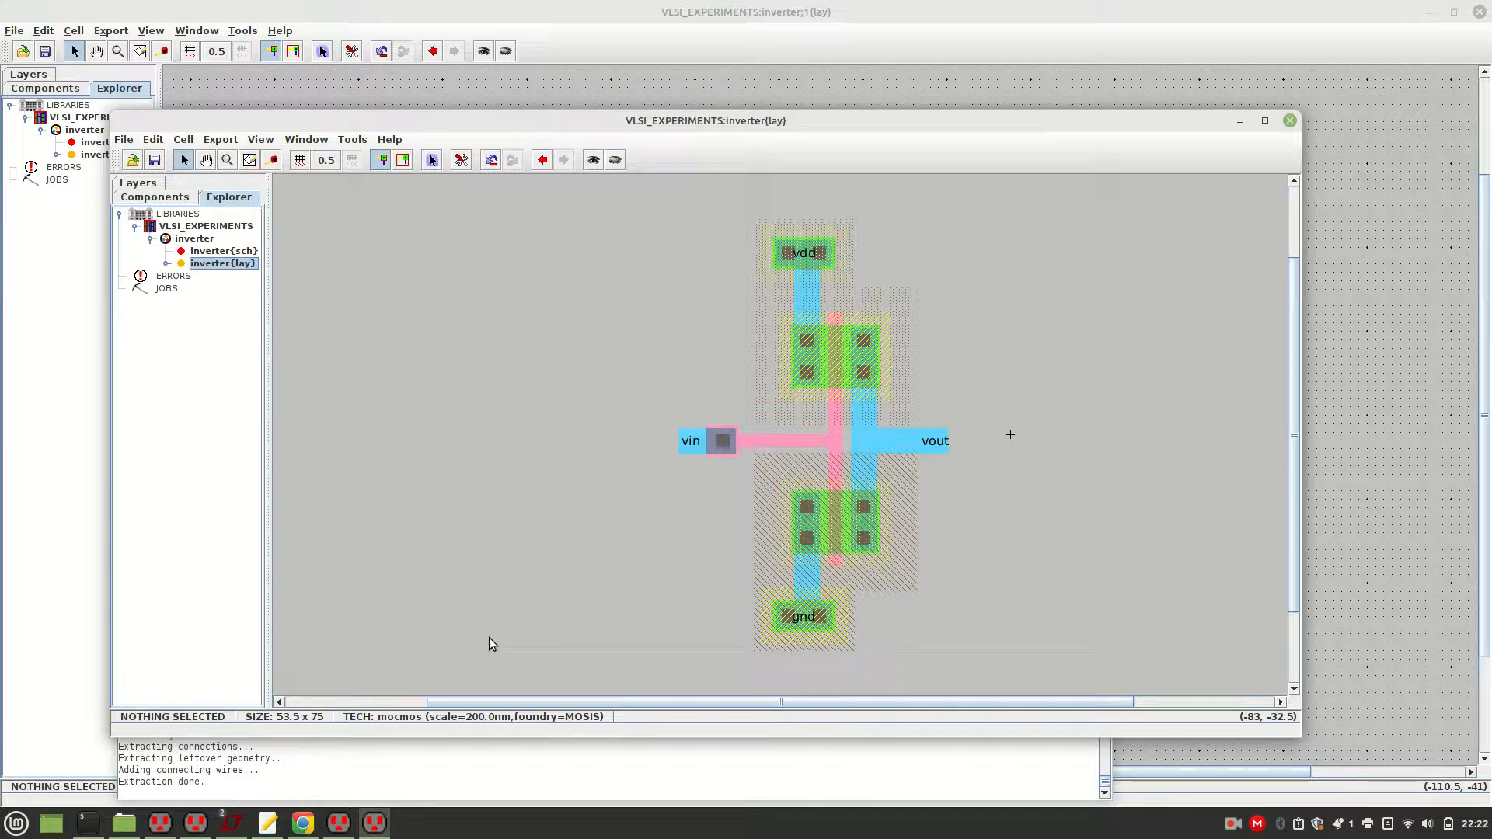
left_click(359, 140)
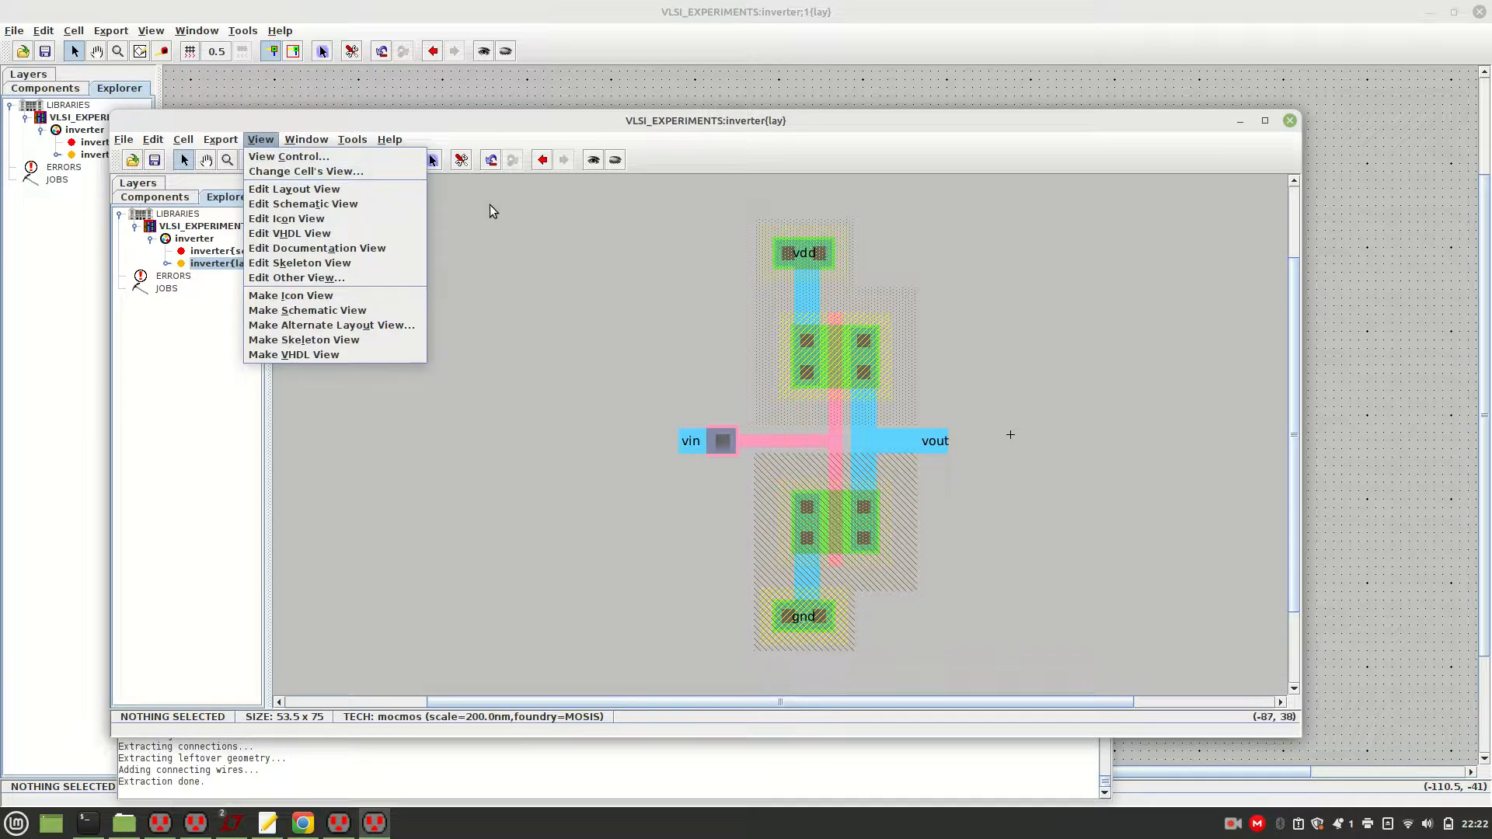
left_click(533, 222)
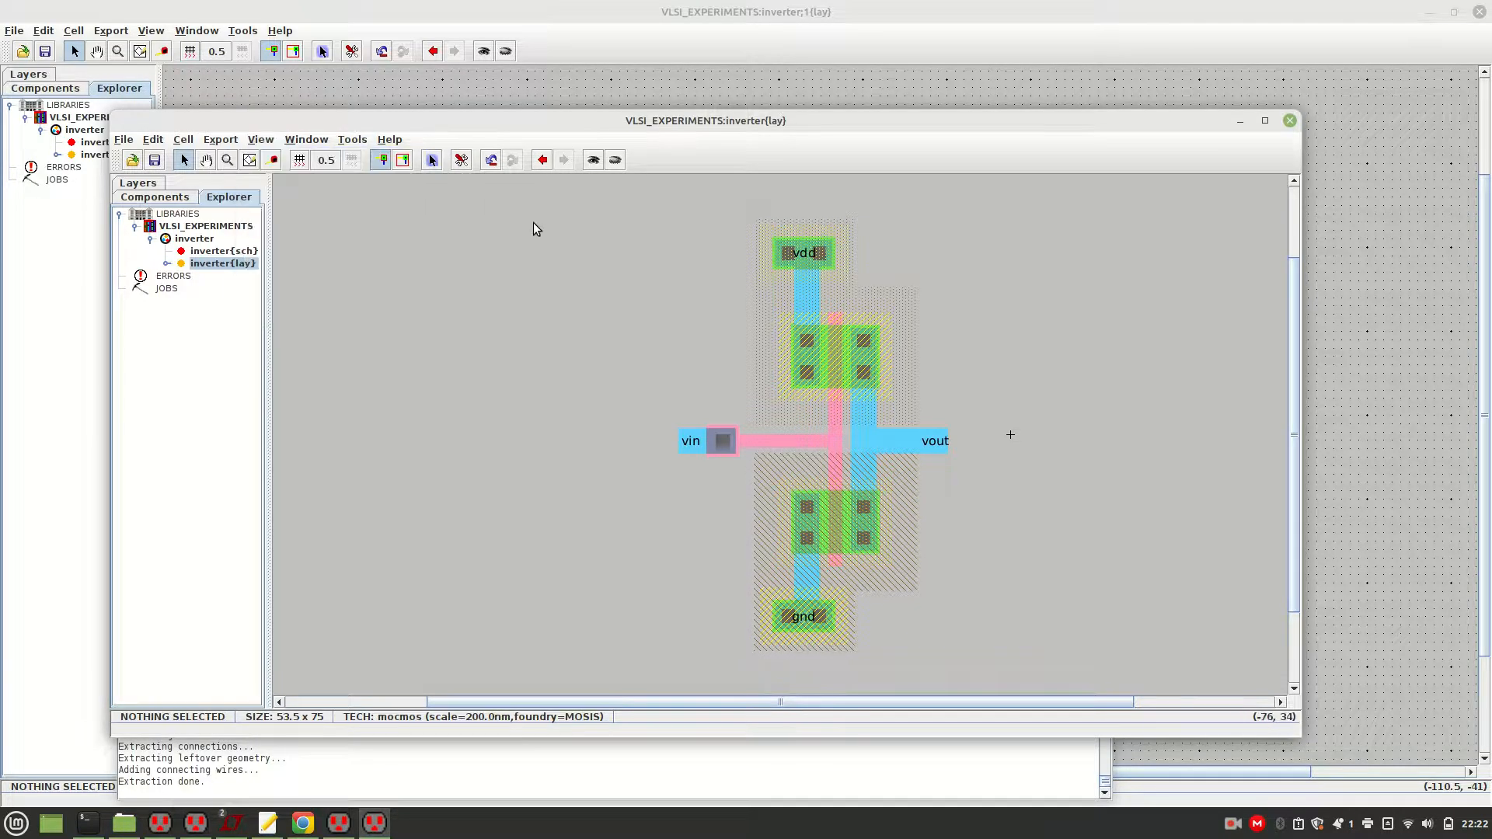
left_click(155, 160)
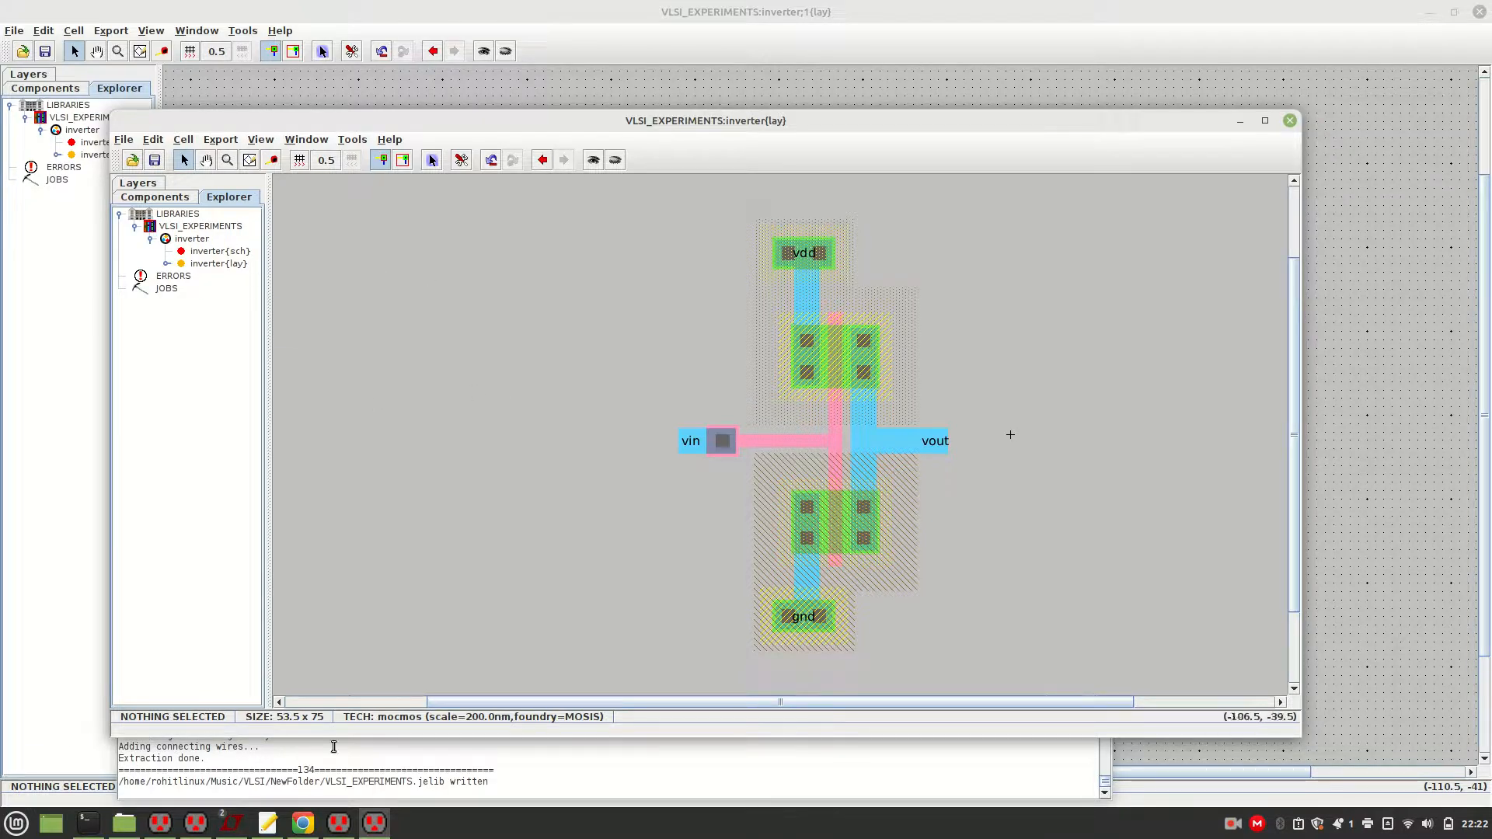
Extract the current hierarchy of the inverter layout and move the resulting layout window up over the previous one
left_click(349, 141)
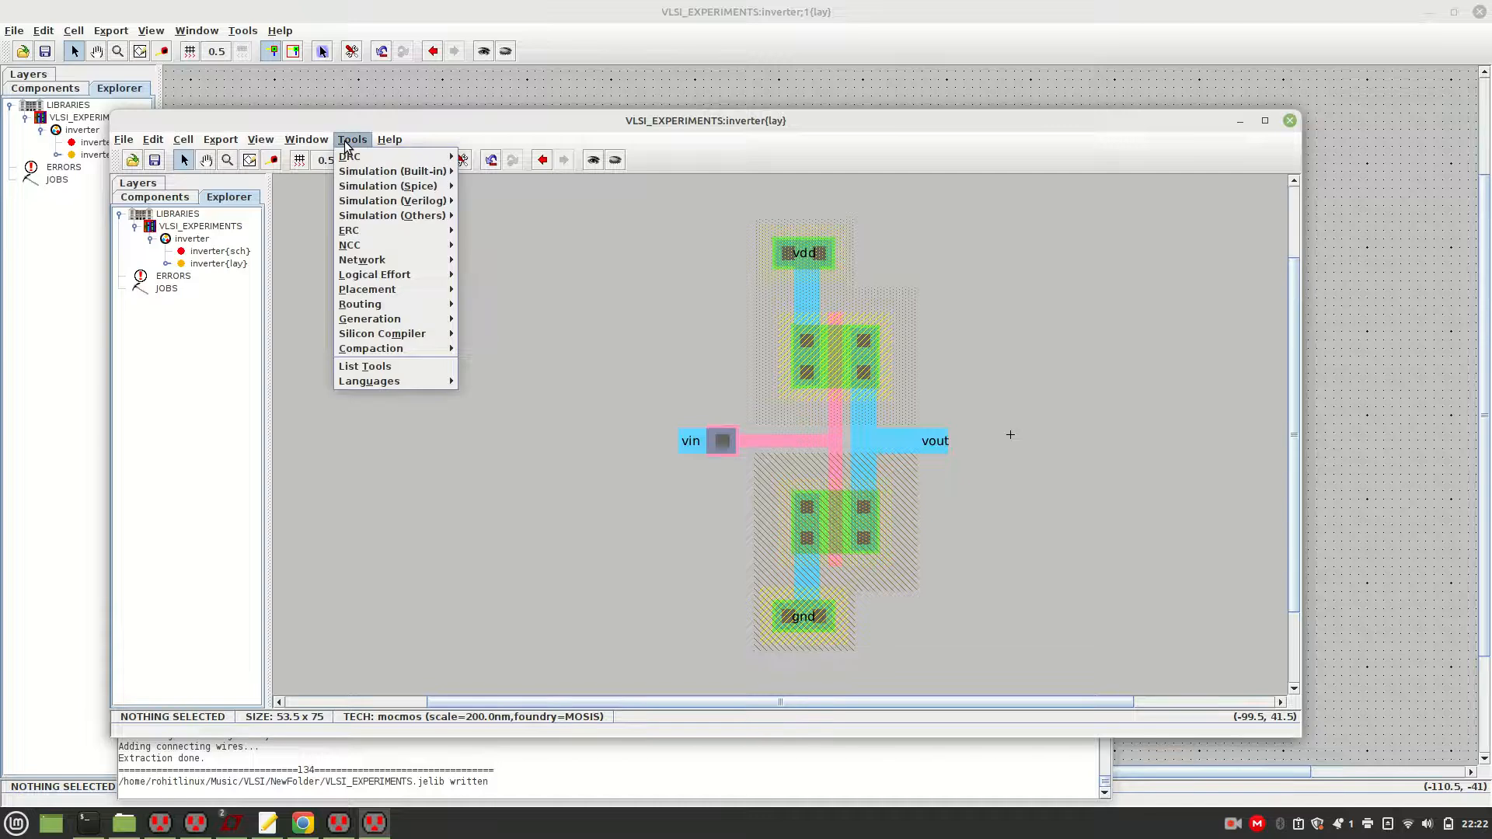
mouse_move(379, 268)
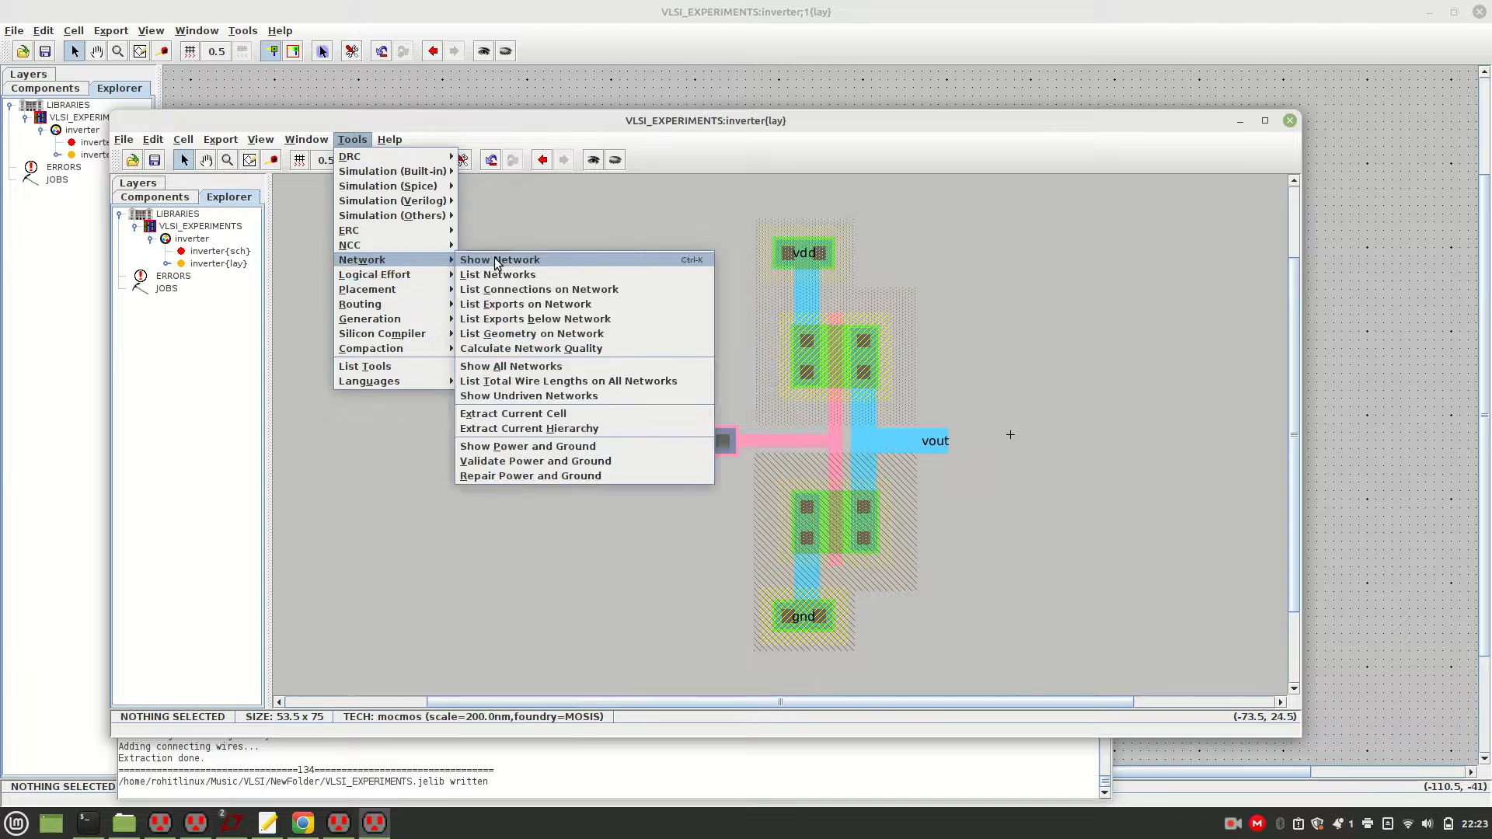
left_click(522, 428)
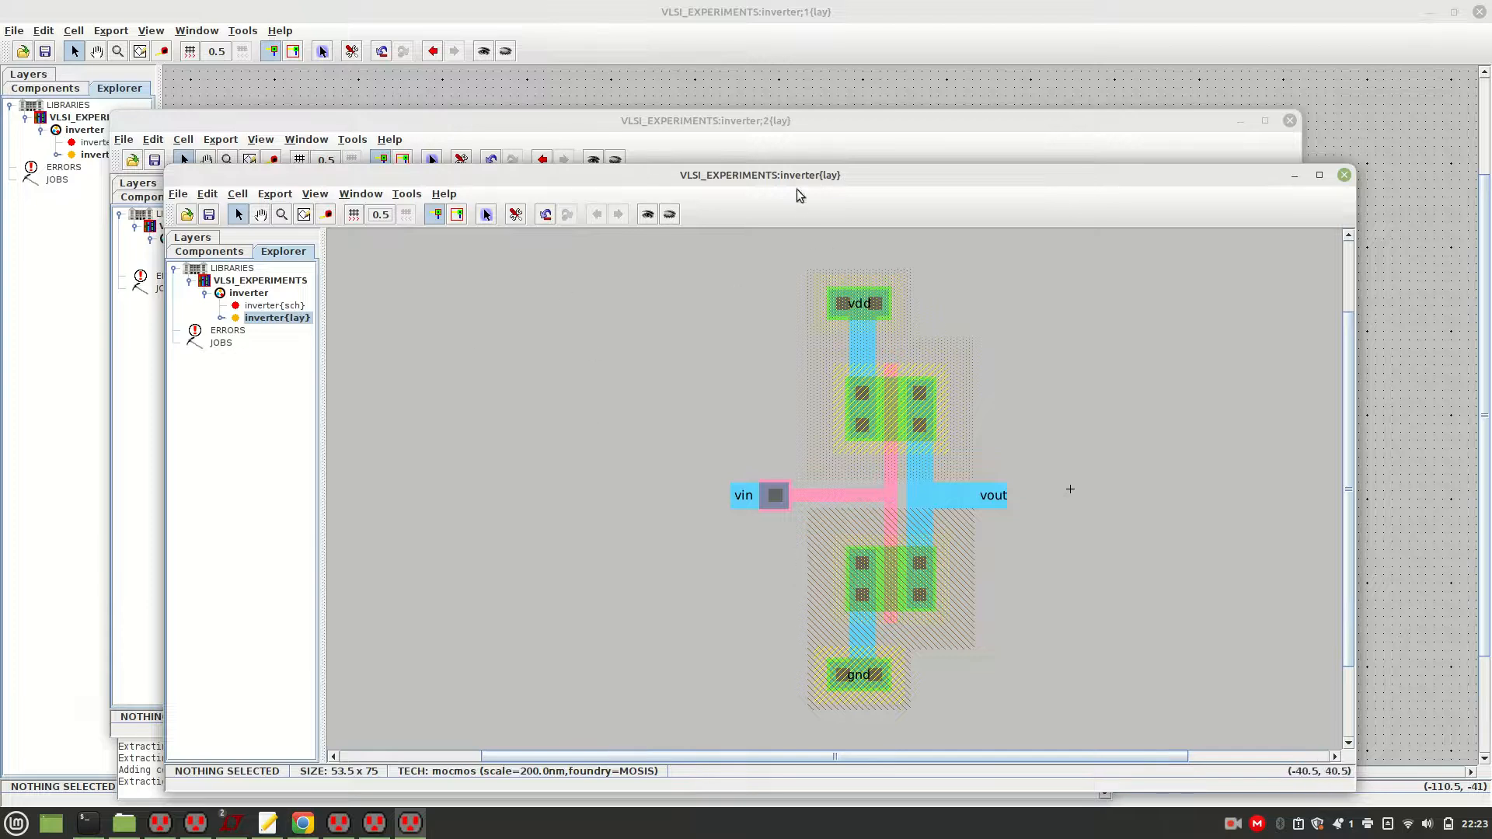
left_click_drag(795, 181, 733, 95)
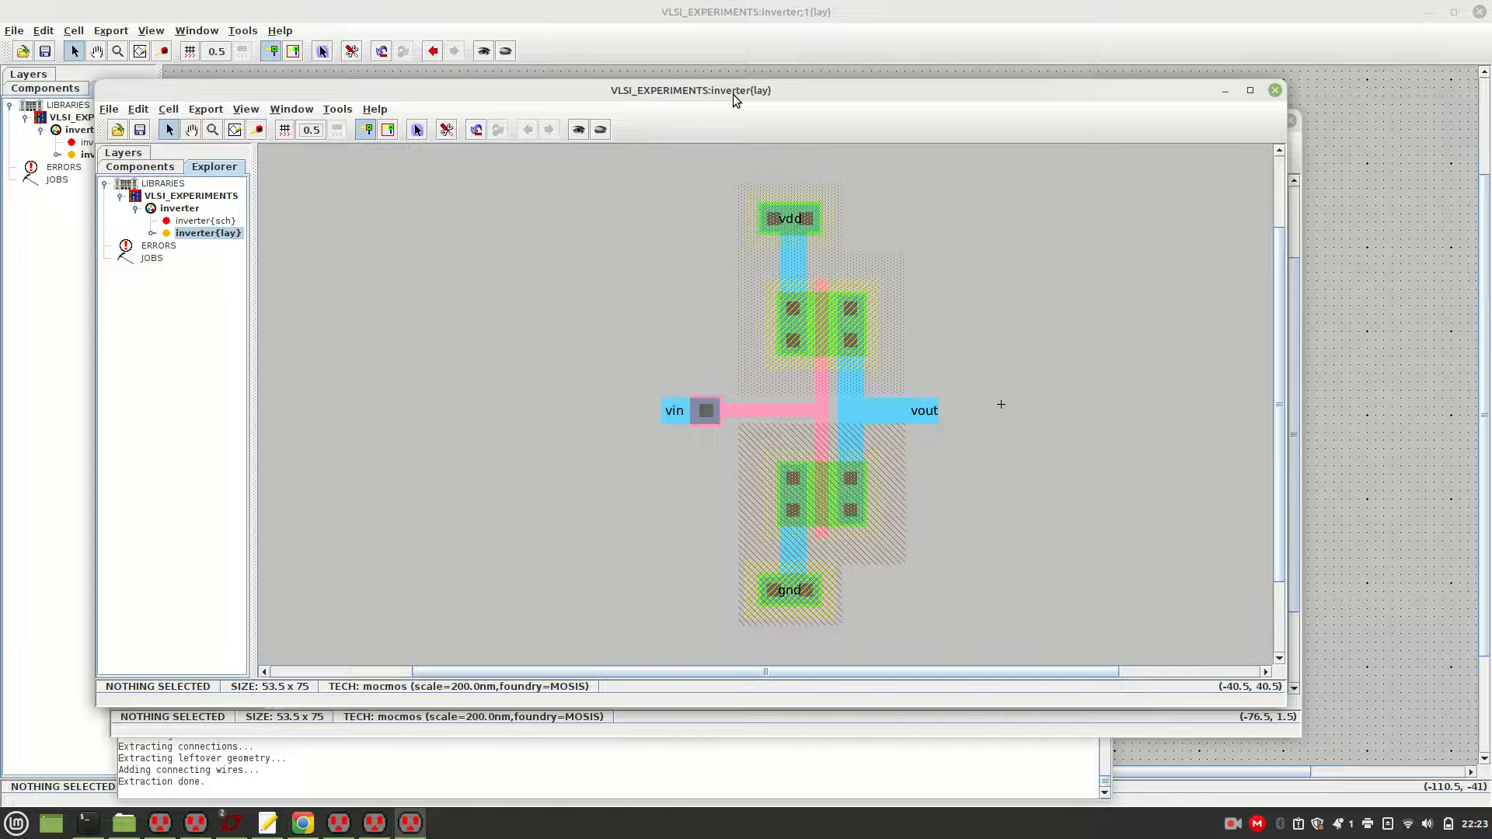